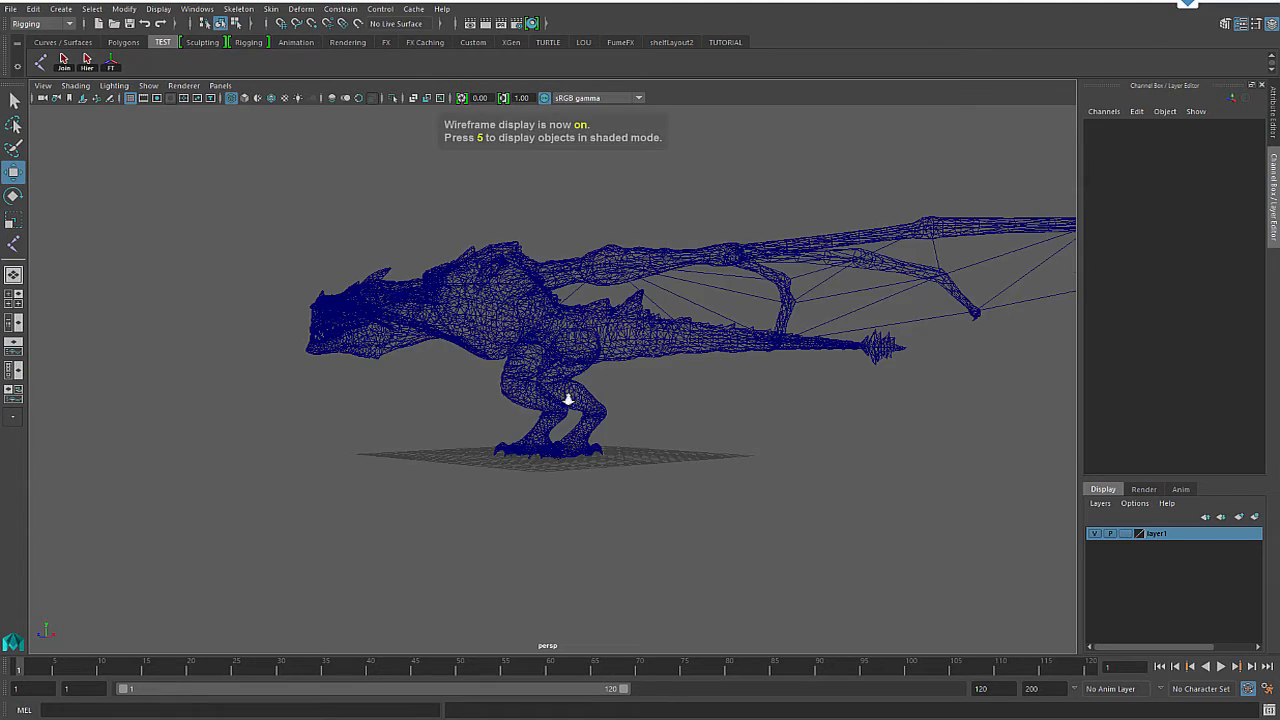
# Step: Examine the dragon's wireframe mesh in the perspective view from several angles and distances
pyautogui.keyDown('alt'); pyautogui.moveTo(490, 398); pyautogui.dragTo(594, 447); pyautogui.keyUp('alt')
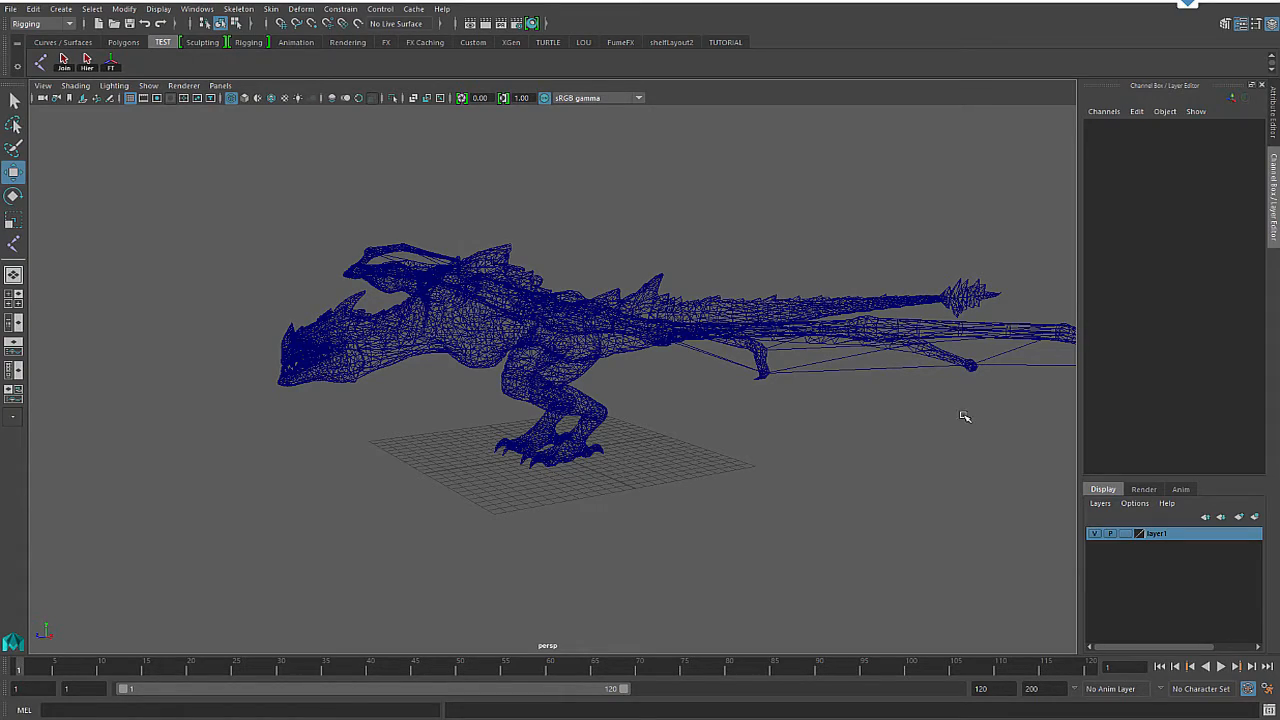
pyautogui.keyDown('alt'); pyautogui.moveTo(891, 461); pyautogui.dragTo(699, 453, button='right'); pyautogui.keyUp('alt')
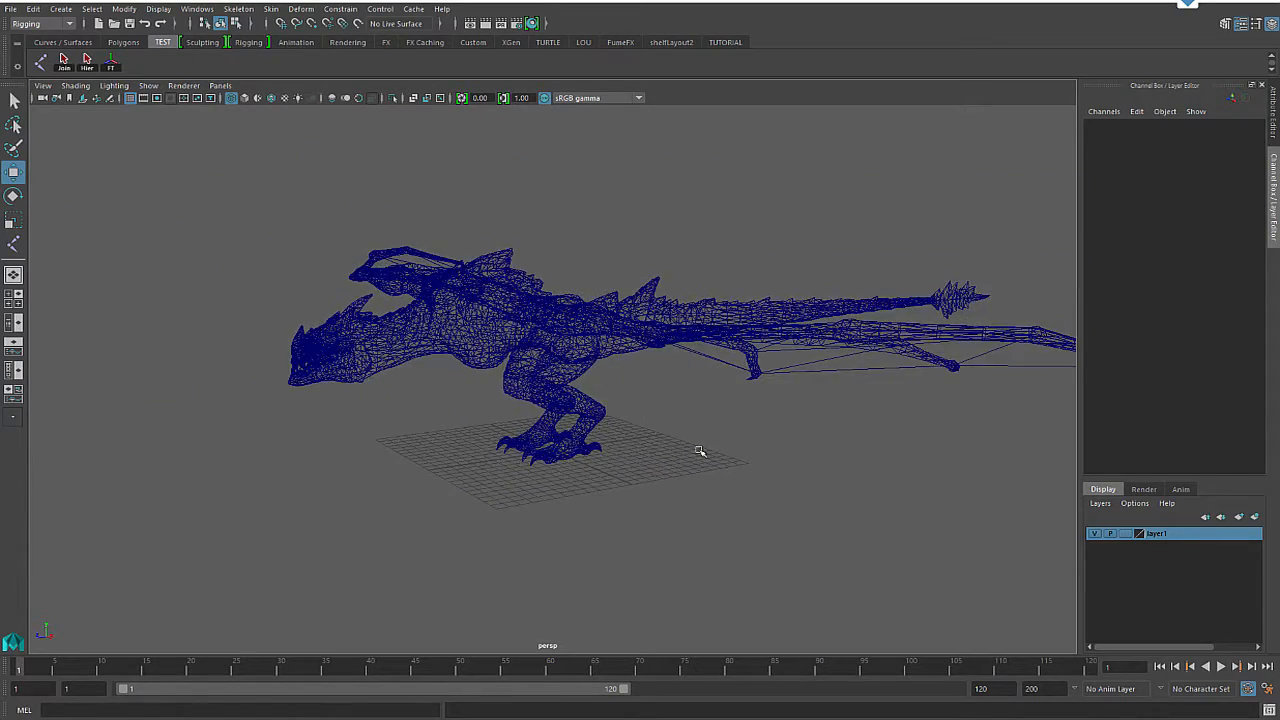
pyautogui.press('space')
pyautogui.press('space')
pyautogui.keyDown('alt'); pyautogui.moveTo(851, 409); pyautogui.dragTo(433, 380); pyautogui.keyUp('alt')
pyautogui.keyDown('alt'); pyautogui.moveTo(491, 199); pyautogui.dragTo(480, 290, button='right'); pyautogui.keyUp('alt')
pyautogui.moveTo(383, 268)
pyautogui.keyDown('alt'); pyautogui.mouseDown()
pyautogui.moveTo(371, 280)
pyautogui.moveTo(394, 257)
pyautogui.moveTo(389, 282)
pyautogui.moveTo(434, 266)
pyautogui.moveTo(391, 266)
pyautogui.mouseUp(); pyautogui.keyUp('alt')
pyautogui.keyDown('alt'); pyautogui.moveTo(391, 266); pyautogui.dragTo(434, 308, button='right'); pyautogui.keyUp('alt')
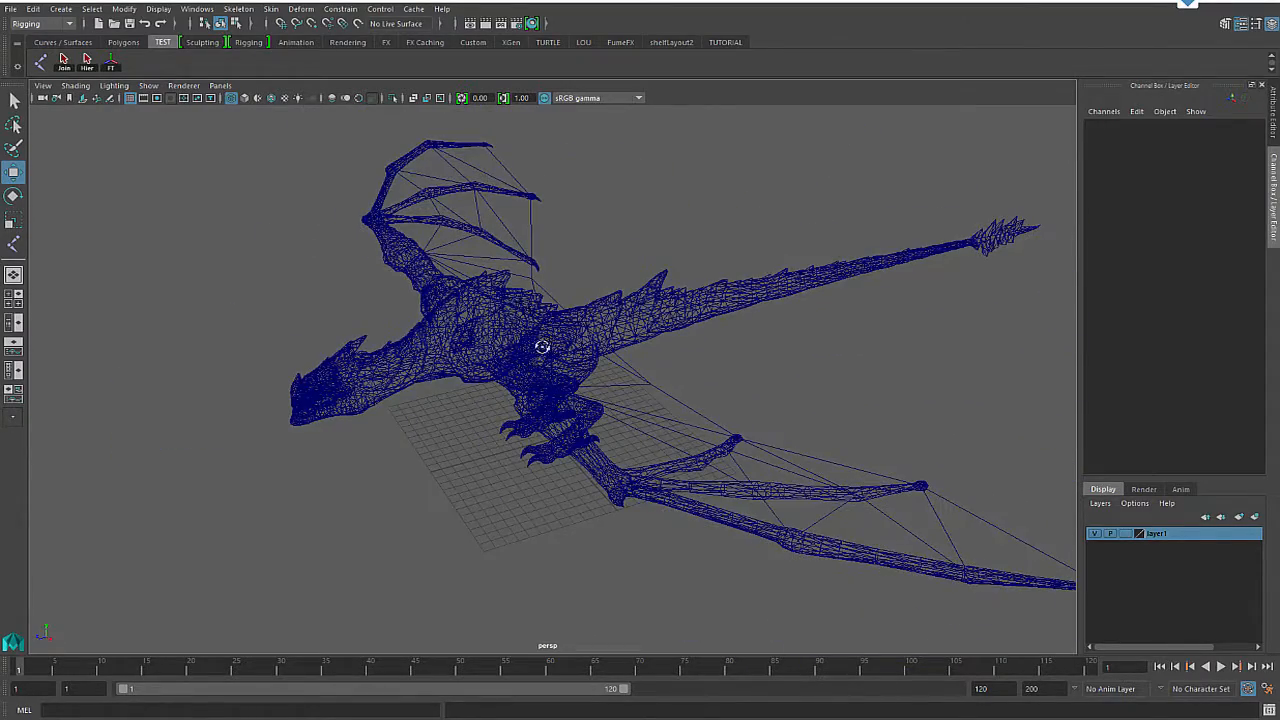
pyautogui.keyDown('alt'); pyautogui.moveTo(542, 346); pyautogui.dragTo(497, 267); pyautogui.keyUp('alt')
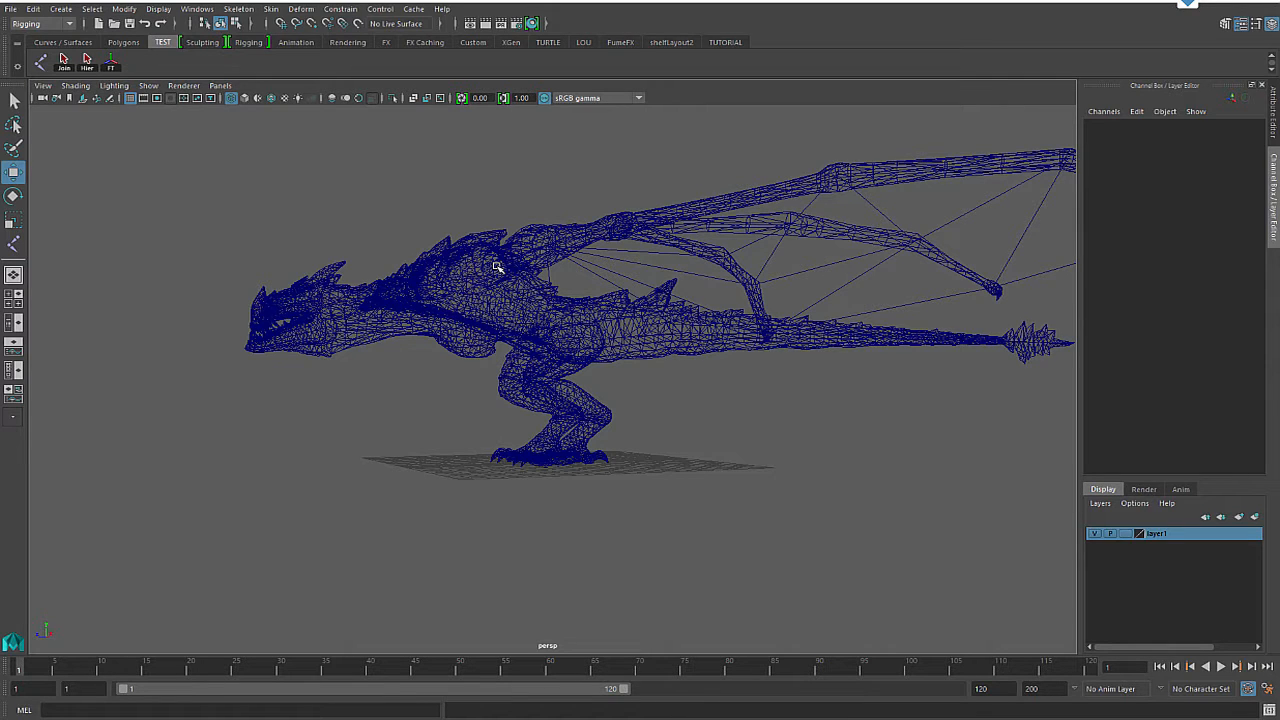
# Step: Turn on shaded display in the perspective view and toggle layer1's visibility off and back on
pyautogui.press('5')
pyautogui.moveTo(600, 390)
pyautogui.keyDown('alt'); pyautogui.mouseDown()
pyautogui.moveTo(643, 391)
pyautogui.moveTo(628, 416)
pyautogui.moveTo(570, 440)
pyautogui.mouseUp(); pyautogui.keyUp('alt')
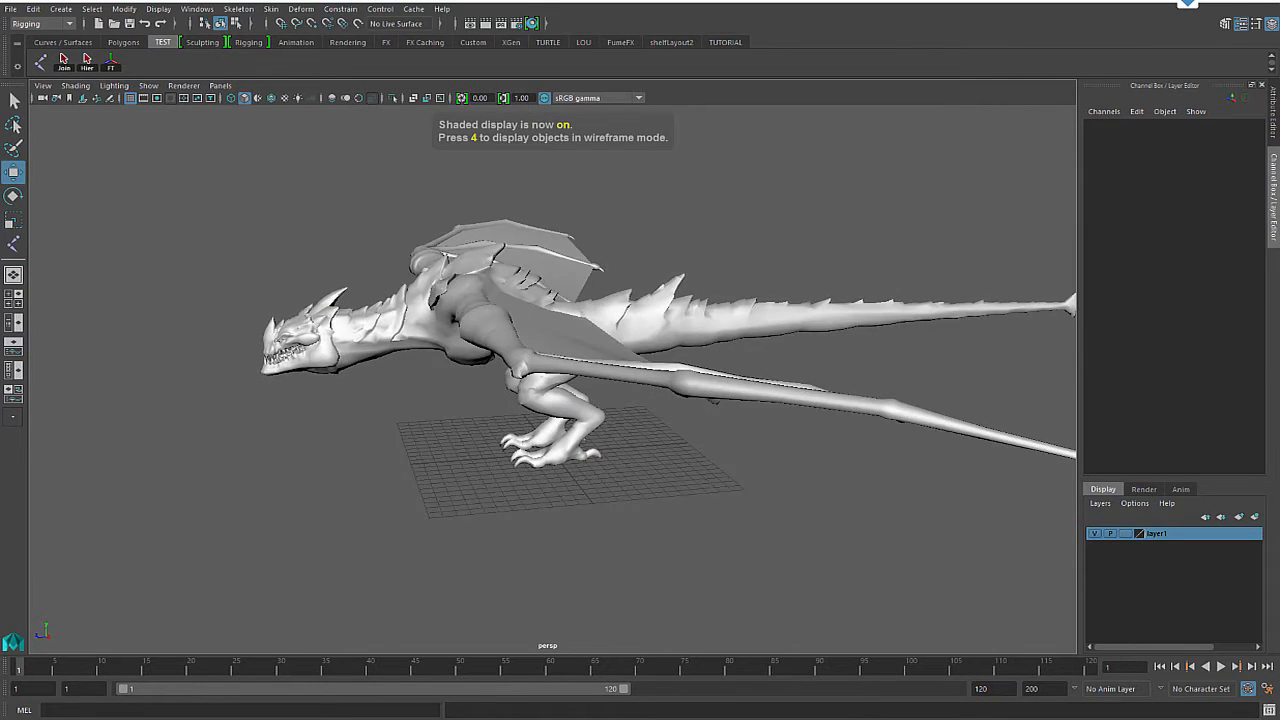
pyautogui.click(1097, 535)
pyautogui.click(1097, 535)
pyautogui.click(1097, 535)
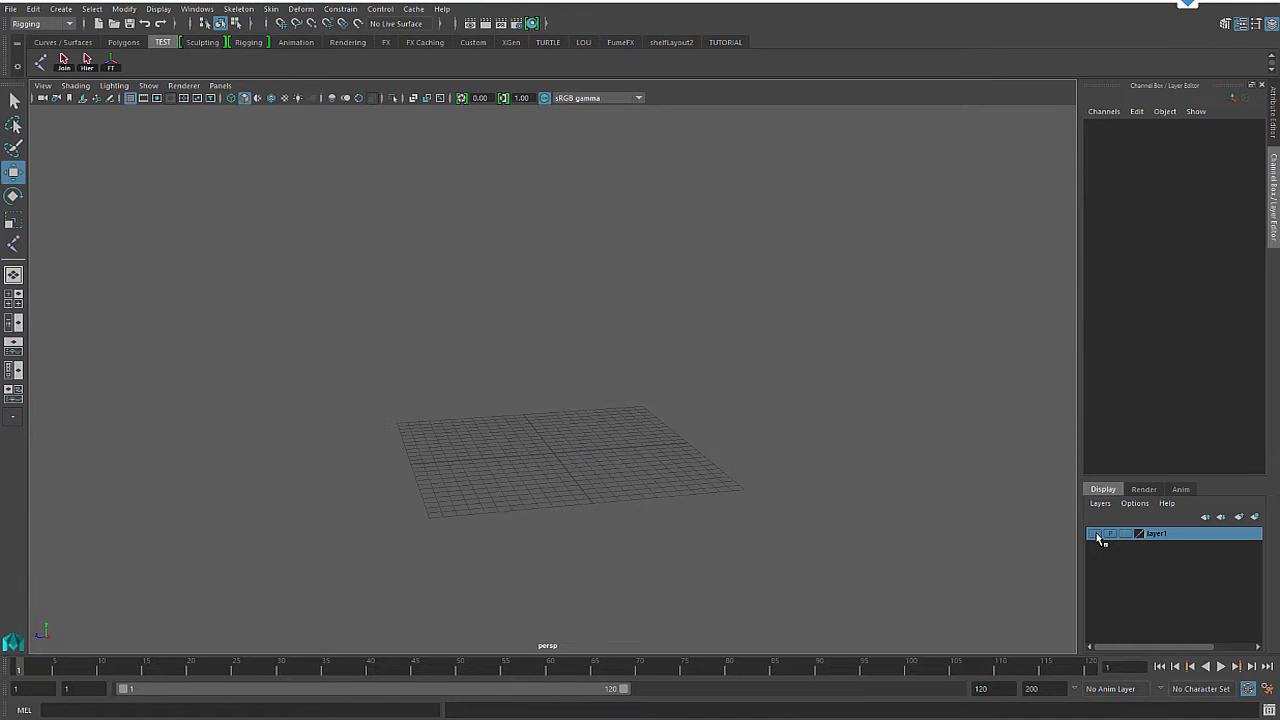
pyautogui.click(1097, 535)
# Step: Switch from the perspective view to the side view and frame the dragon's body
pyautogui.scroll(2, 680, 418)
pyautogui.keyDown('alt'); pyautogui.moveTo(680, 418); pyautogui.dragTo(668, 394); pyautogui.keyUp('alt')
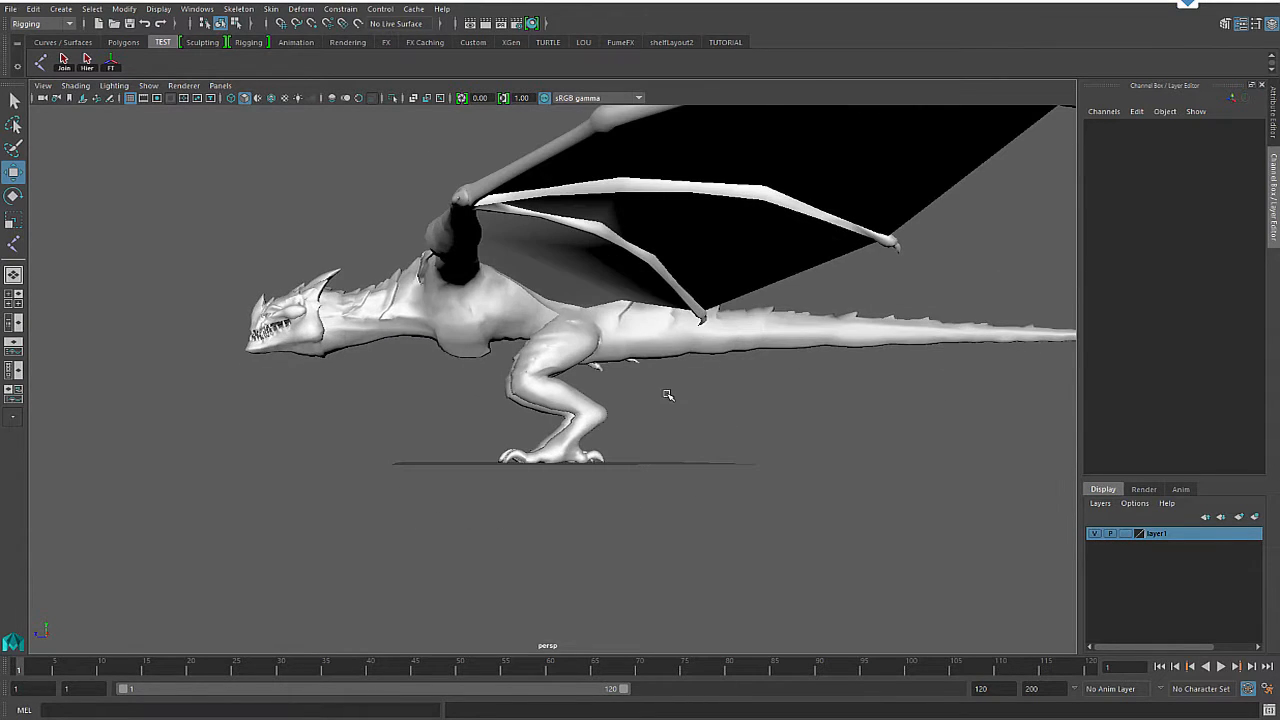
pyautogui.press('space')
pyautogui.press('space')
pyautogui.keyDown('alt'); pyautogui.moveTo(631, 394); pyautogui.dragTo(623, 429, button='right'); pyautogui.keyUp('alt')
pyautogui.keyDown('alt'); pyautogui.moveTo(655, 440); pyautogui.dragTo(428, 407, button='middle'); pyautogui.keyUp('alt')
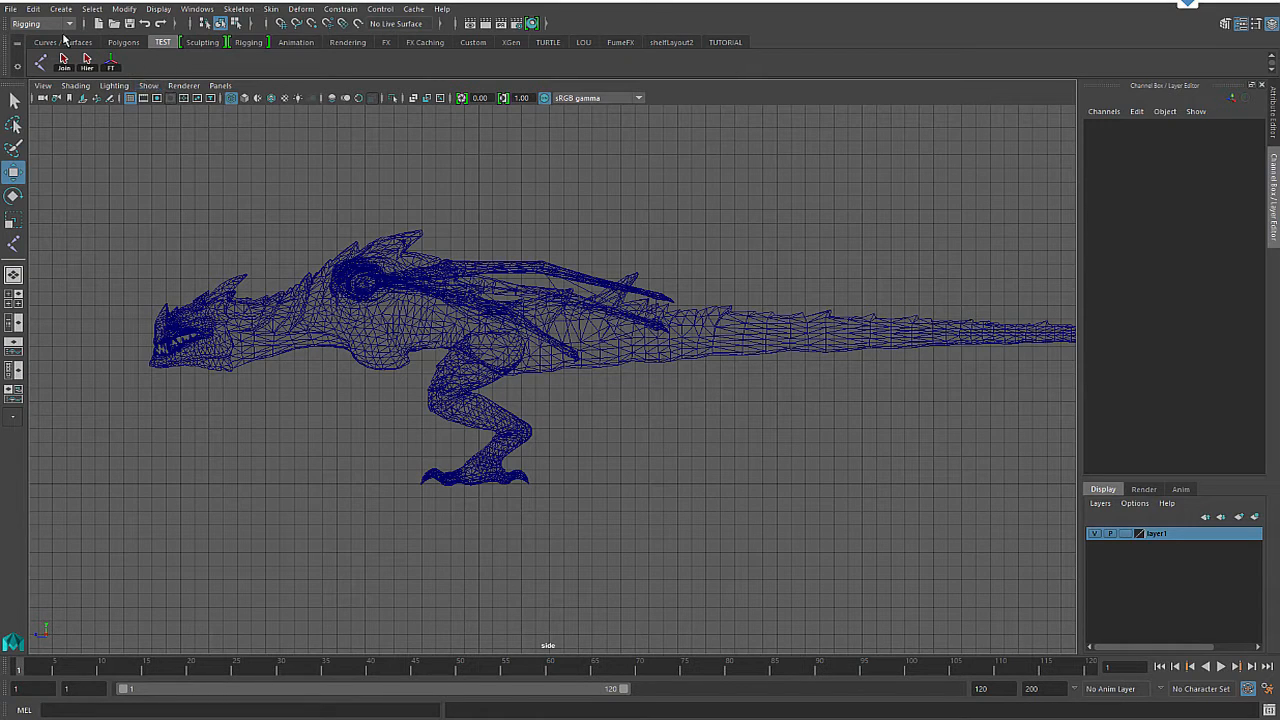
# Step: Create a new shelf named MY in the Shelf Editor and save all shelves
pyautogui.click(199, 10)
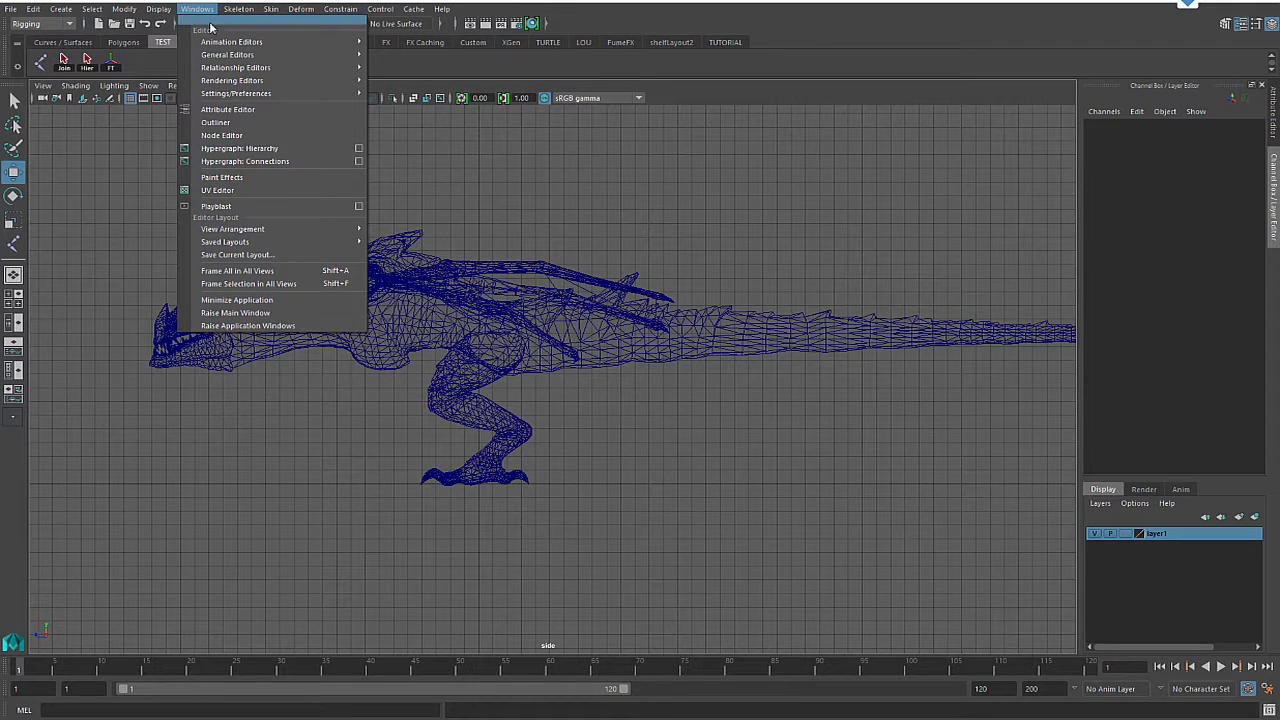
pyautogui.moveTo(210, 95)
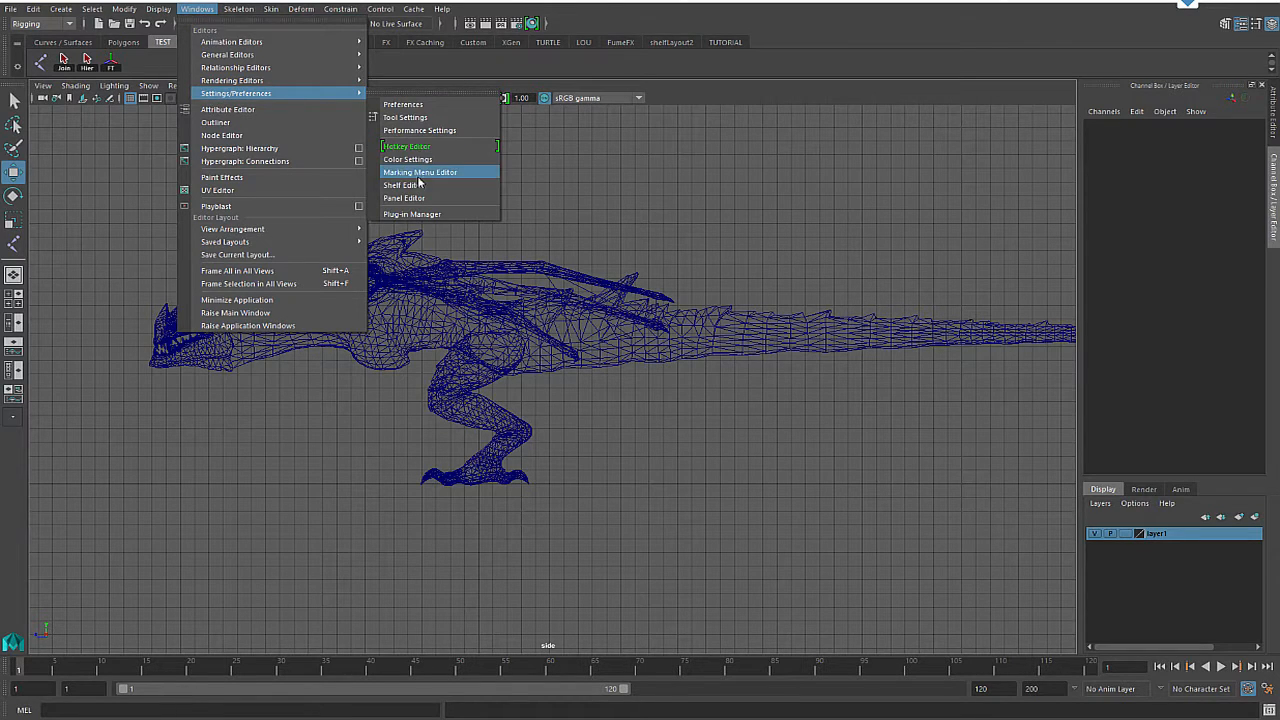
pyautogui.click(403, 186)
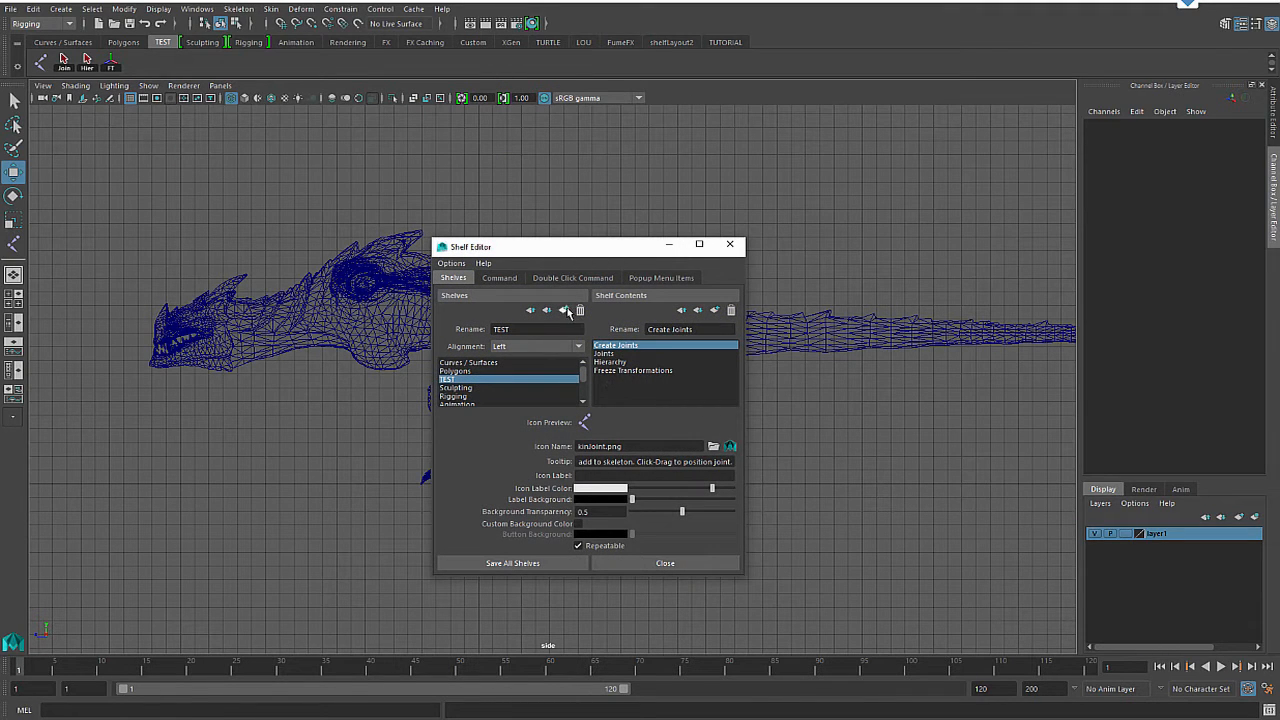
pyautogui.click(563, 311)
pyautogui.doubleClick(500, 330)
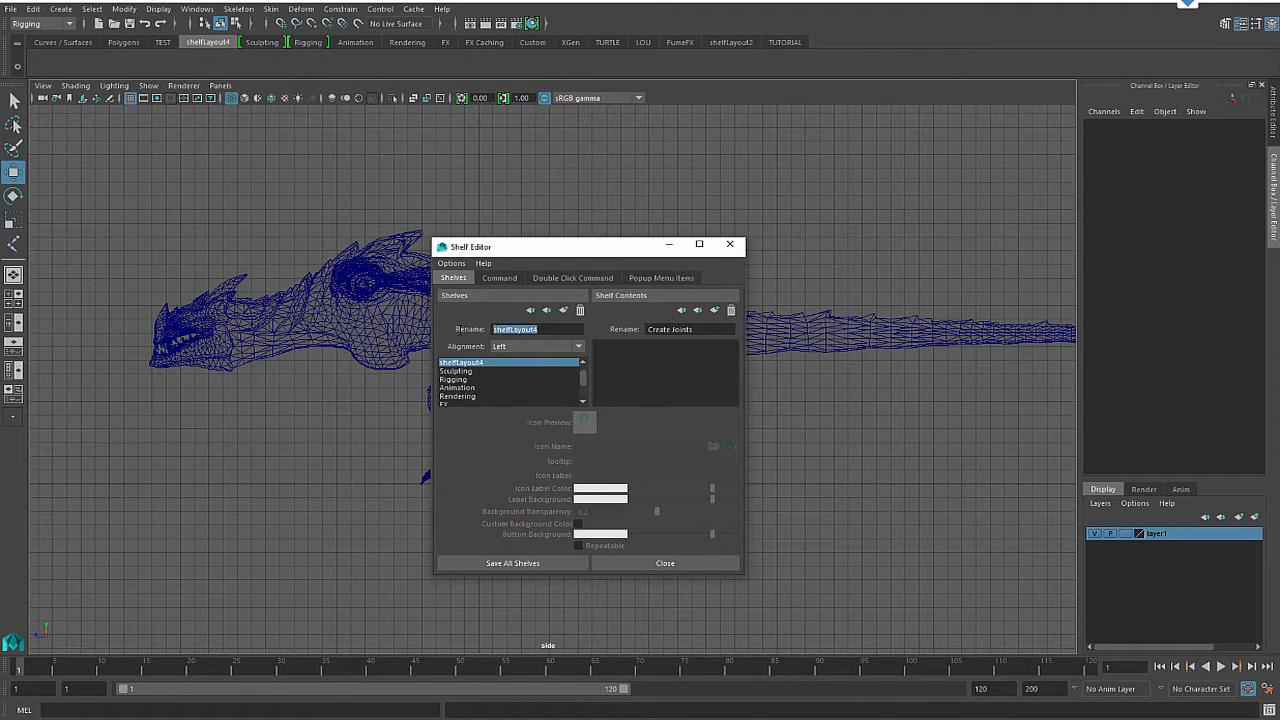
pyautogui.write('MY')
pyautogui.click(492, 564)
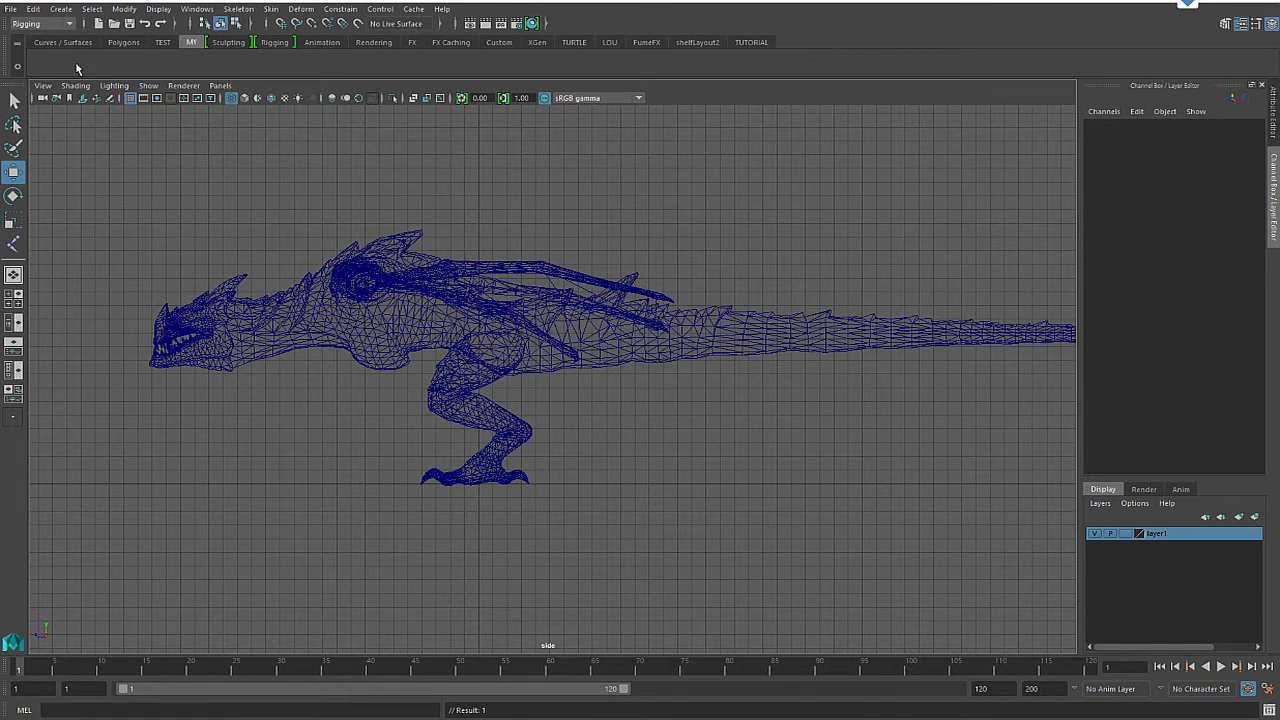
# Step: Add the Create Joints command to the MY shelf and choose the Rigging menu set
pyautogui.click(247, 10)
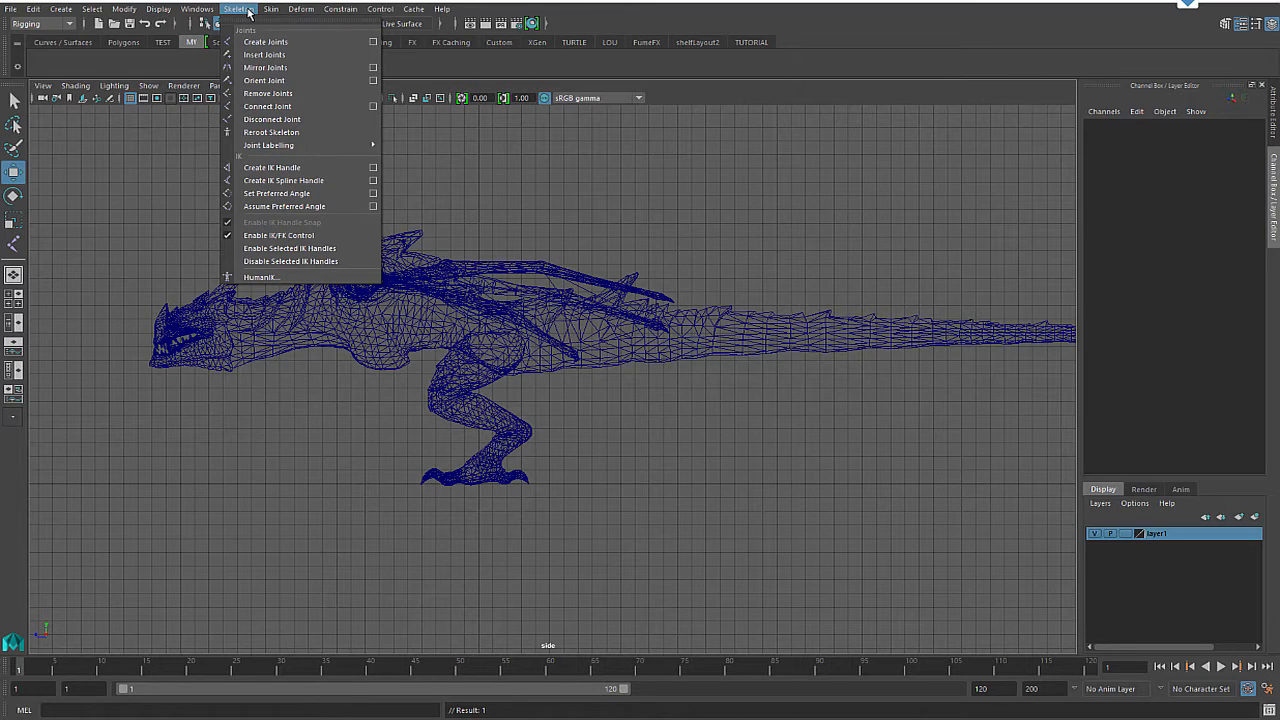
pyautogui.moveTo(263, 45); pyautogui.dragTo(57, 73, button='middle')
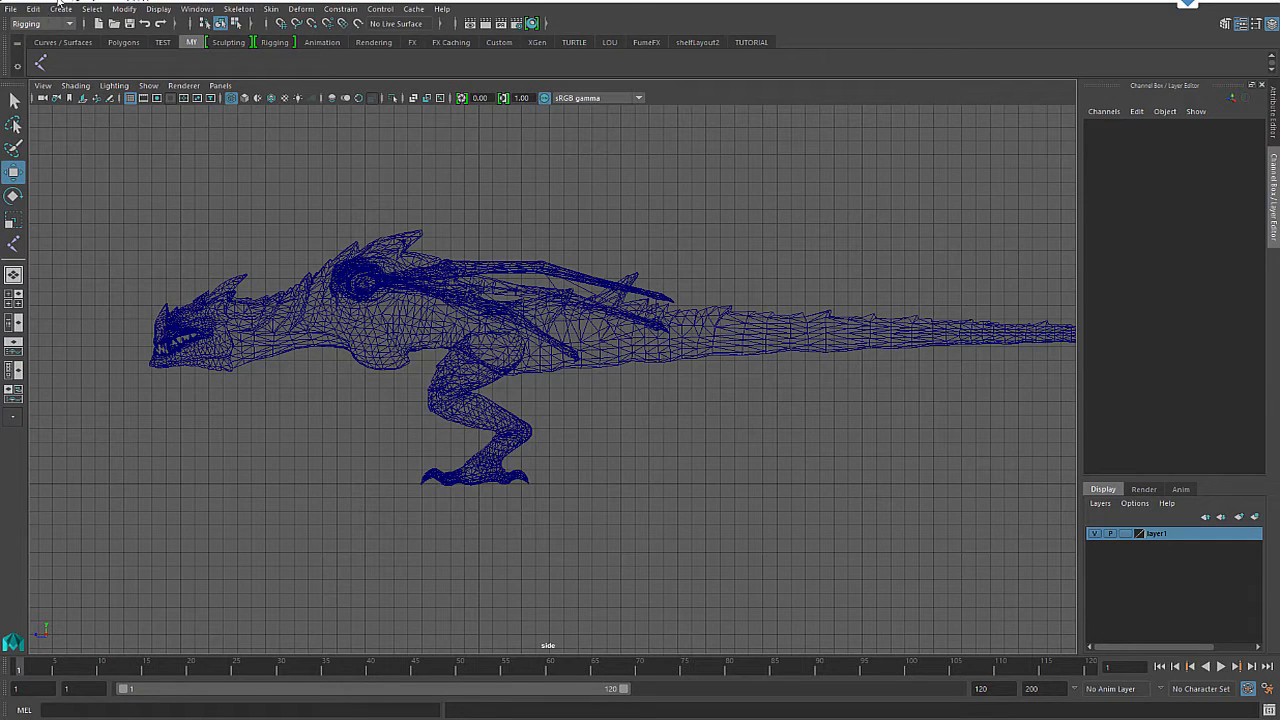
pyautogui.click(38, 24)
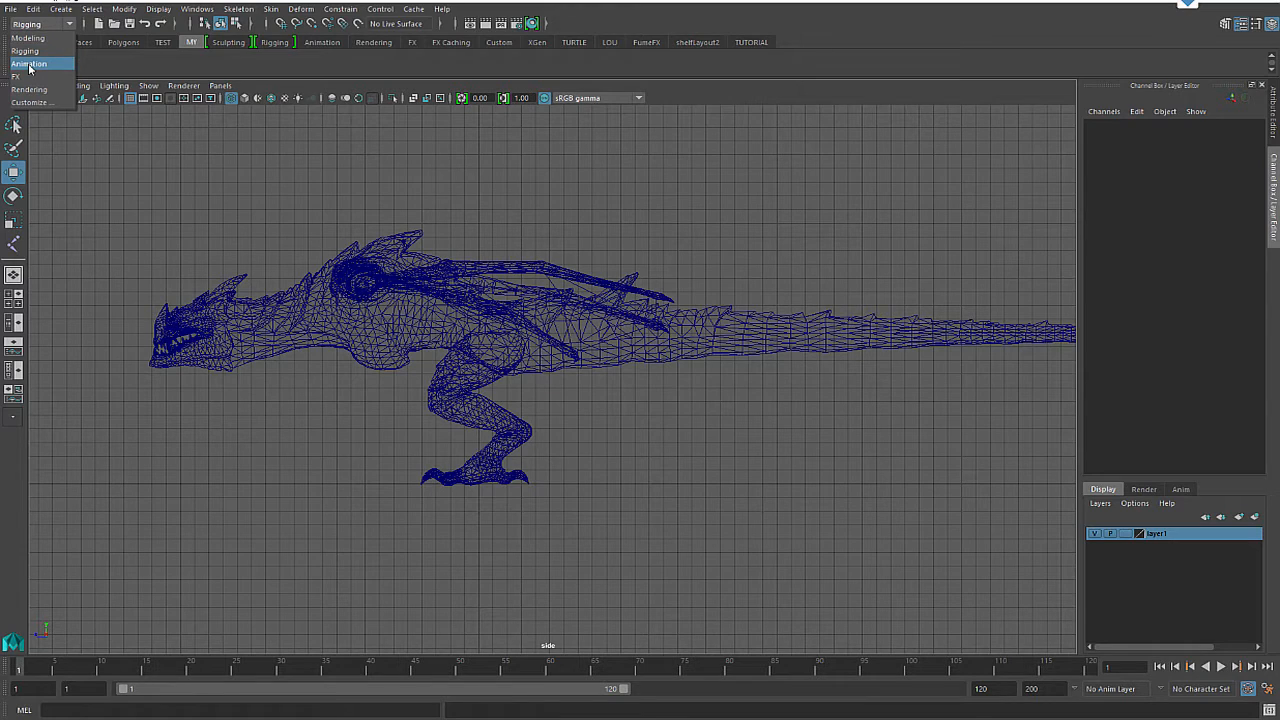
pyautogui.click(33, 51)
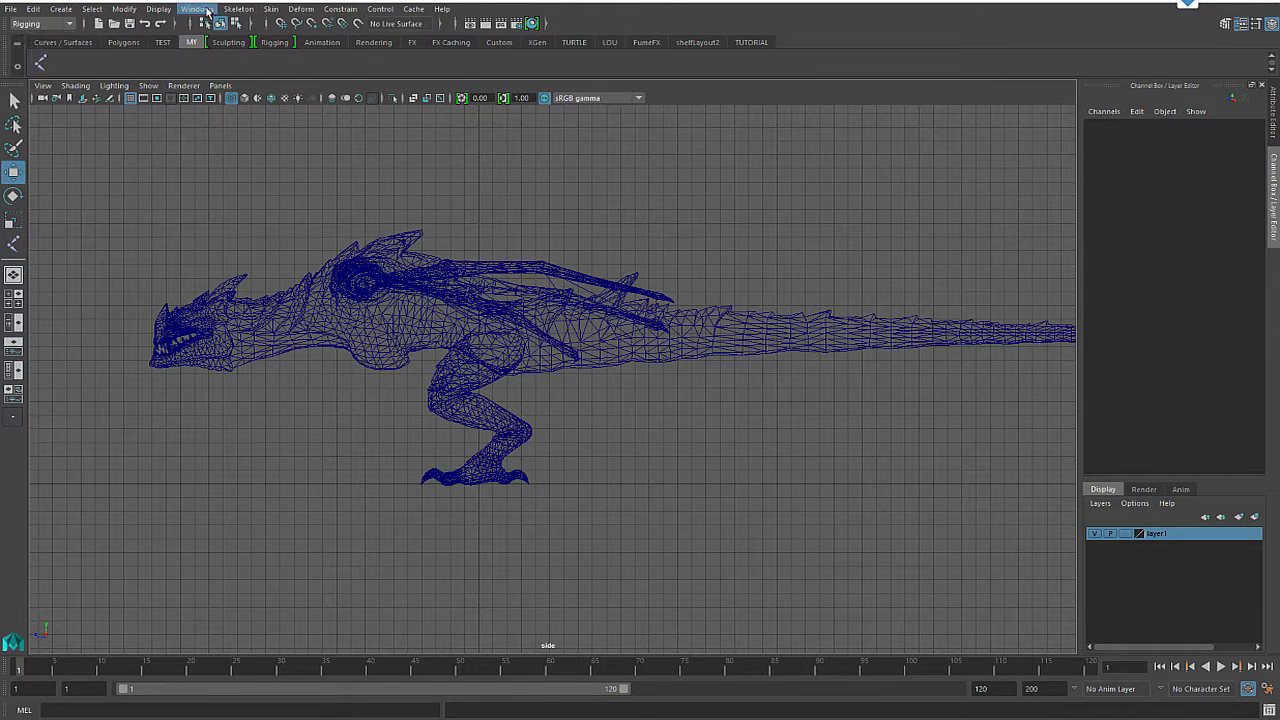
# Step: Add the Select Hierarchy and the Select All by Type Joints commands to the MY shelf
pyautogui.click(102, 10)
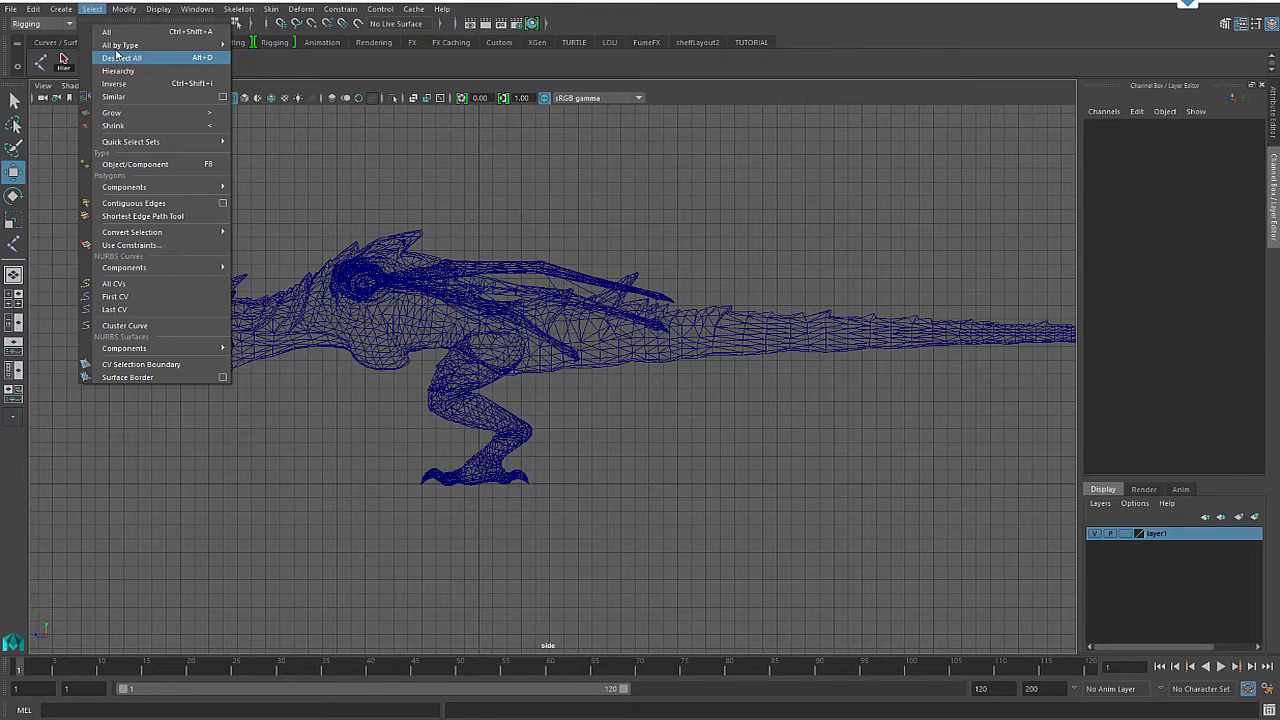
pyautogui.moveTo(118, 46)
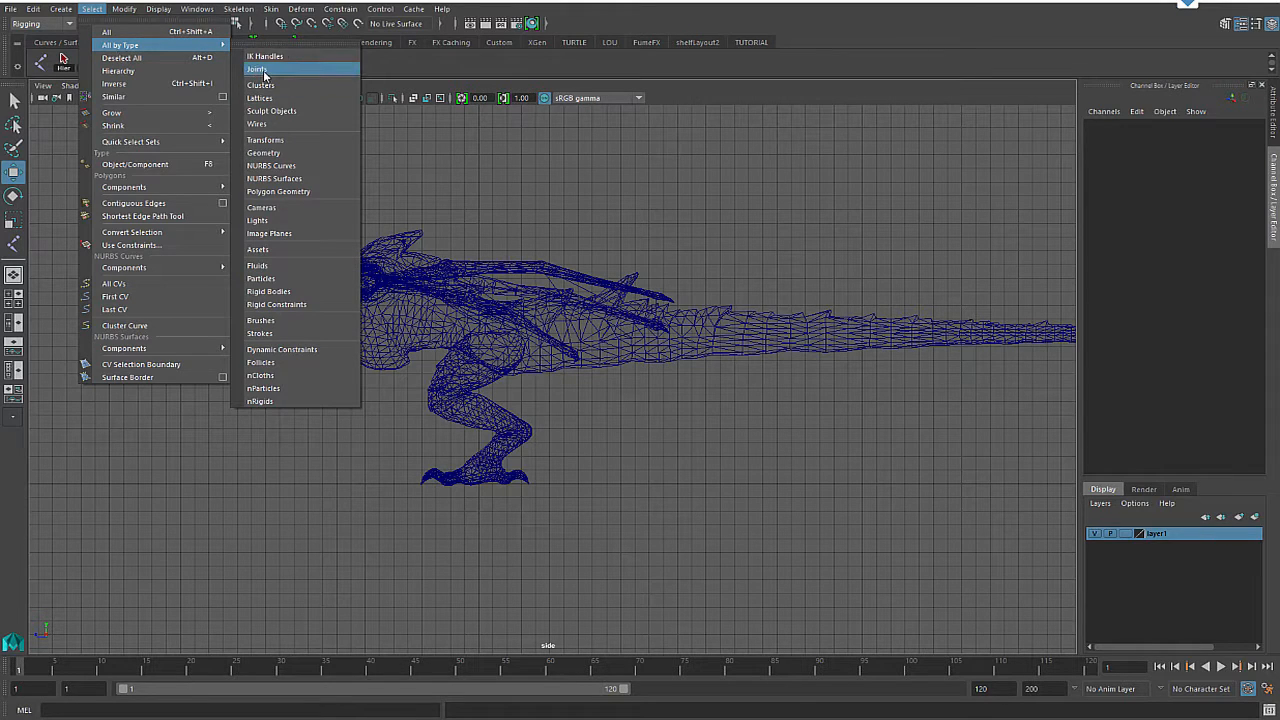
pyautogui.click(455, 72)
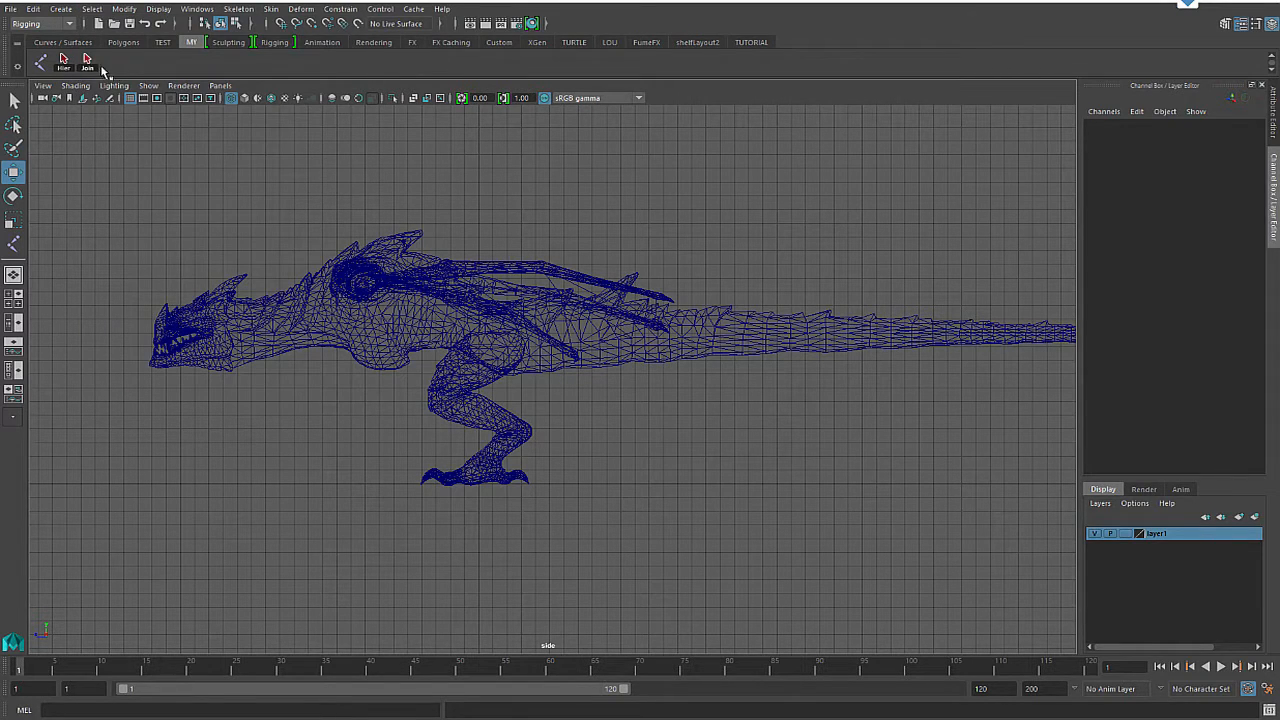
# Step: Add the Freeze Transformations command to the MY shelf
pyautogui.click(196, 10)
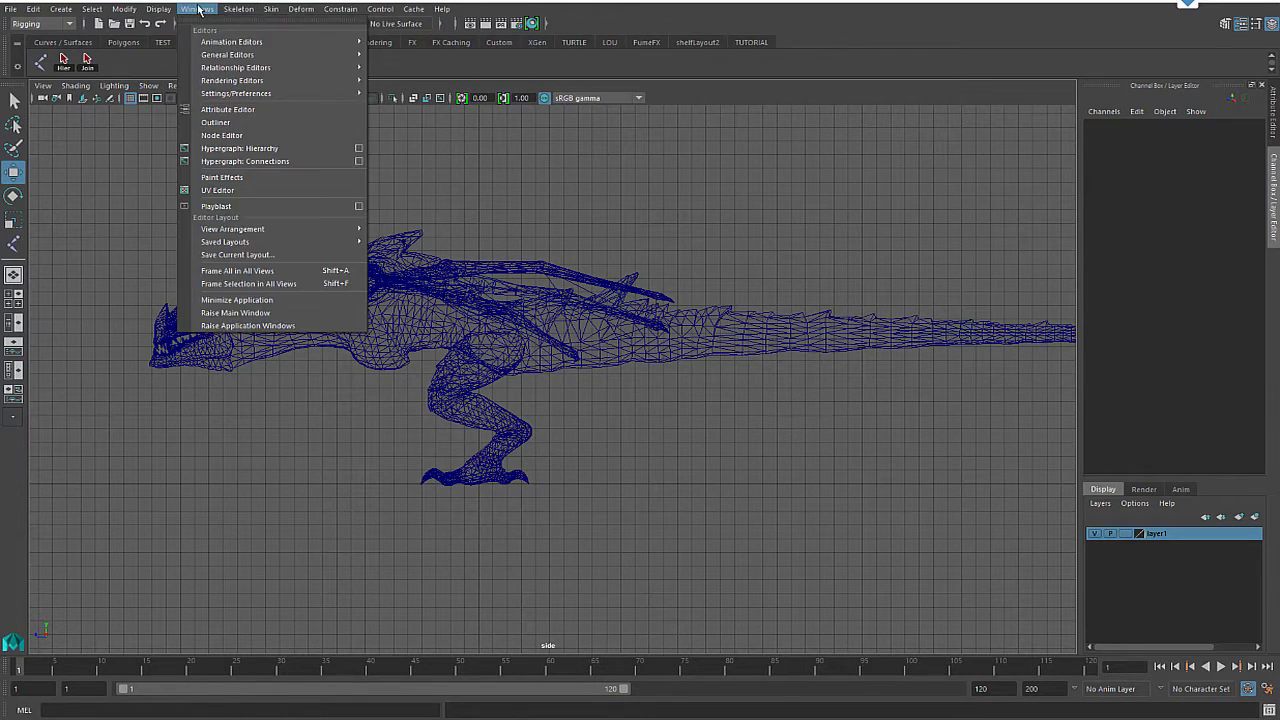
pyautogui.click(198, 9)
pyautogui.click(172, 9)
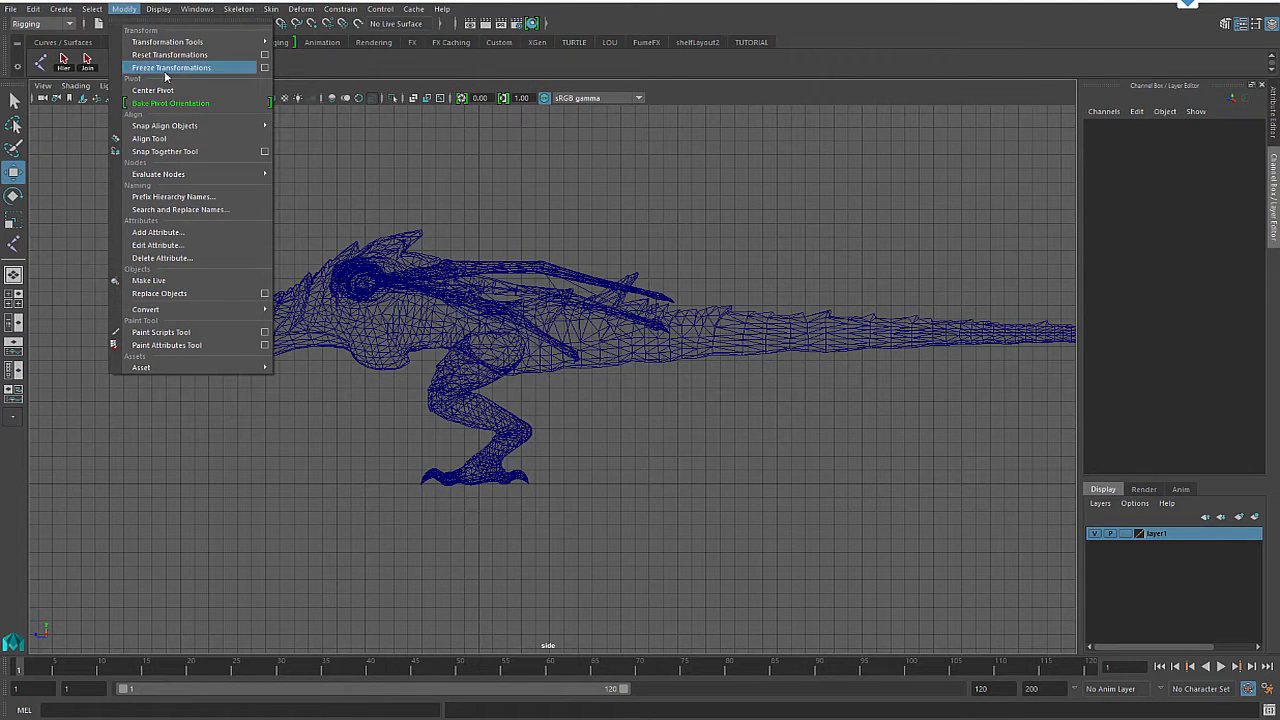
pyautogui.click(378, 78)
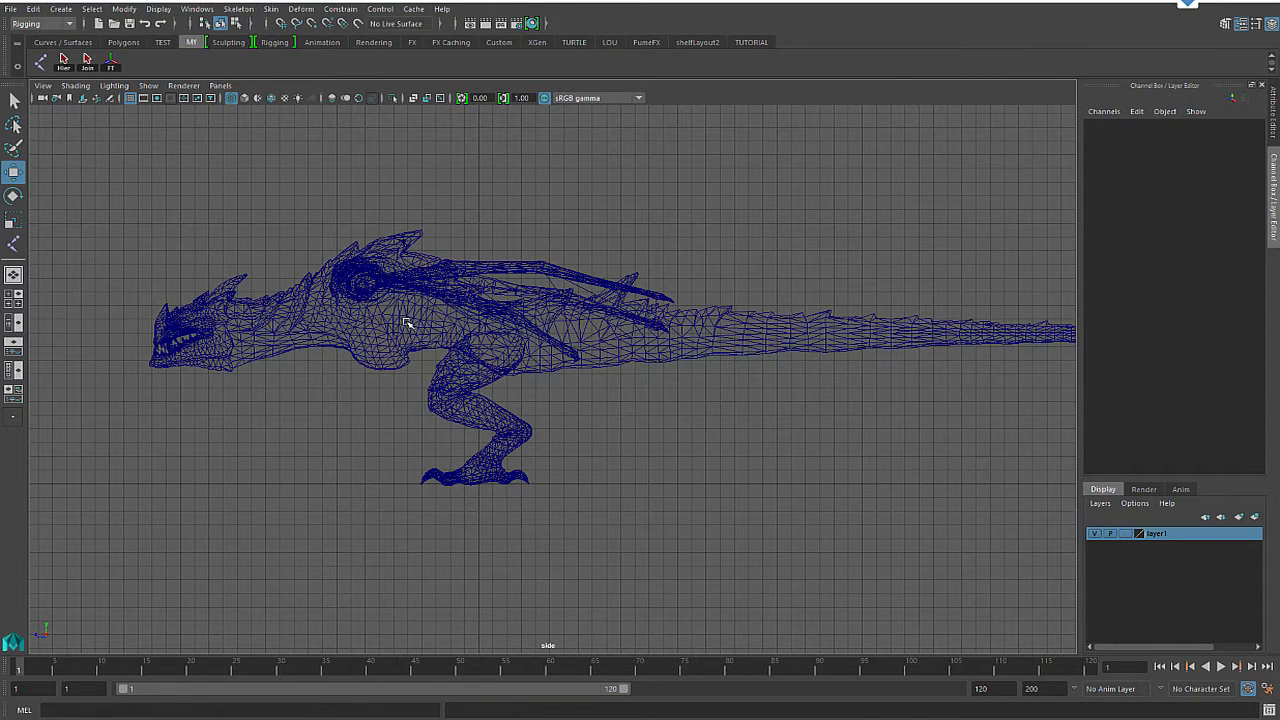
# Step: Place a trial chain of five joints with Create Joints, from above the hip along the tail and ending above it
pyautogui.click(40, 62)
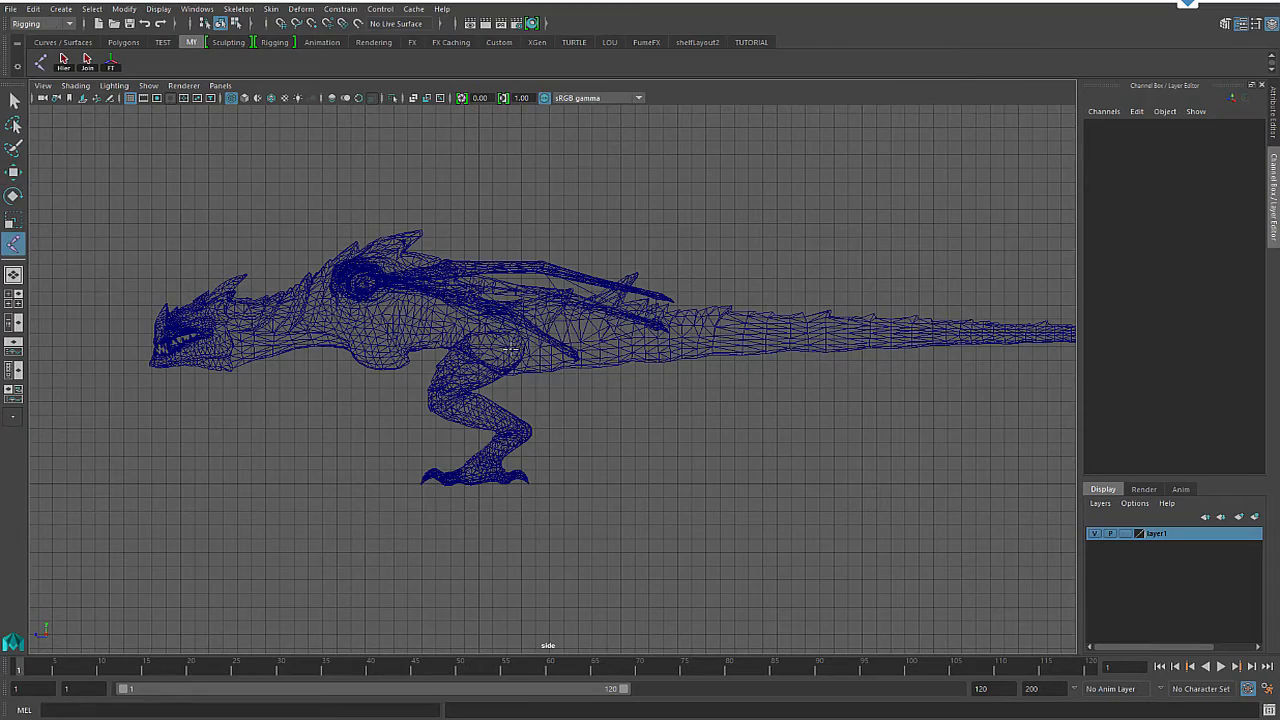
pyautogui.keyDown('alt'); pyautogui.moveTo(452, 252); pyautogui.dragTo(932, 580, button='right'); pyautogui.keyUp('alt')
pyautogui.keyDown('alt'); pyautogui.moveTo(669, 394); pyautogui.dragTo(798, 492, button='middle'); pyautogui.keyUp('alt')
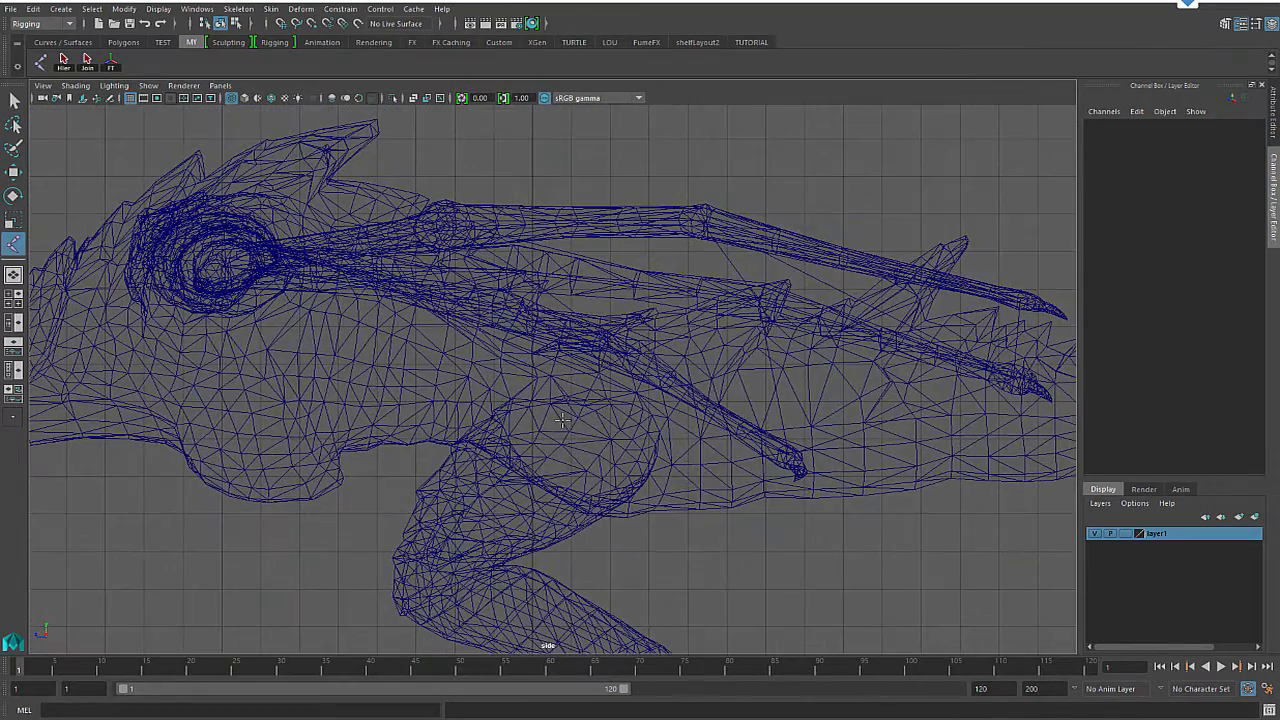
pyautogui.keyDown('alt'); pyautogui.moveTo(658, 432); pyautogui.dragTo(625, 432, button='right'); pyautogui.keyUp('alt')
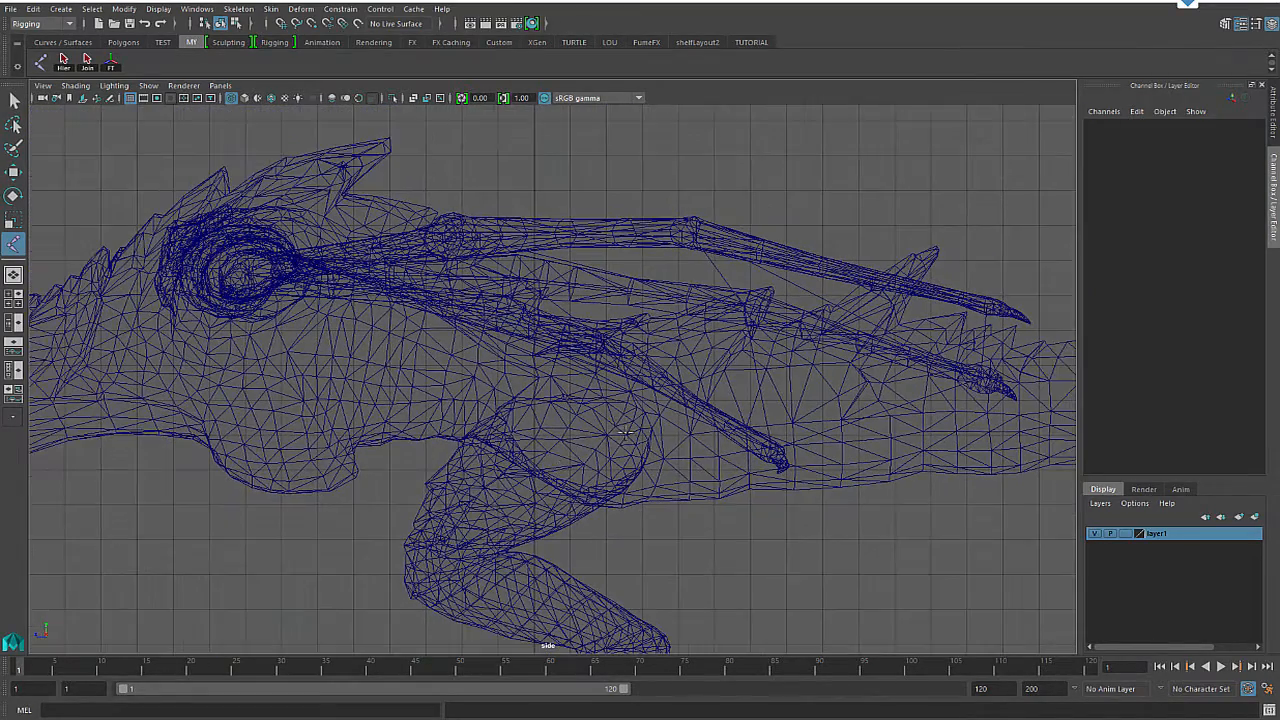
pyautogui.click(643, 362)
pyautogui.click(801, 370)
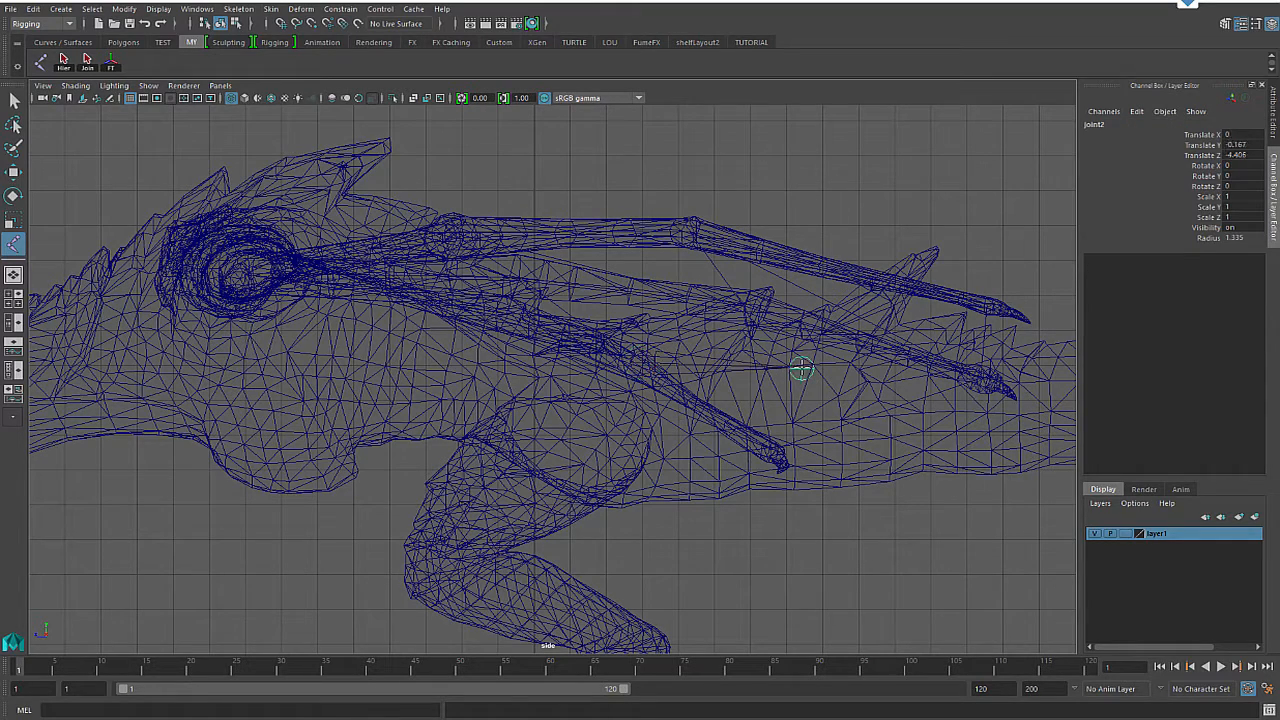
pyautogui.click(944, 378)
pyautogui.keyDown('alt'); pyautogui.moveTo(1057, 424); pyautogui.dragTo(928, 425, button='right'); pyautogui.keyUp('alt')
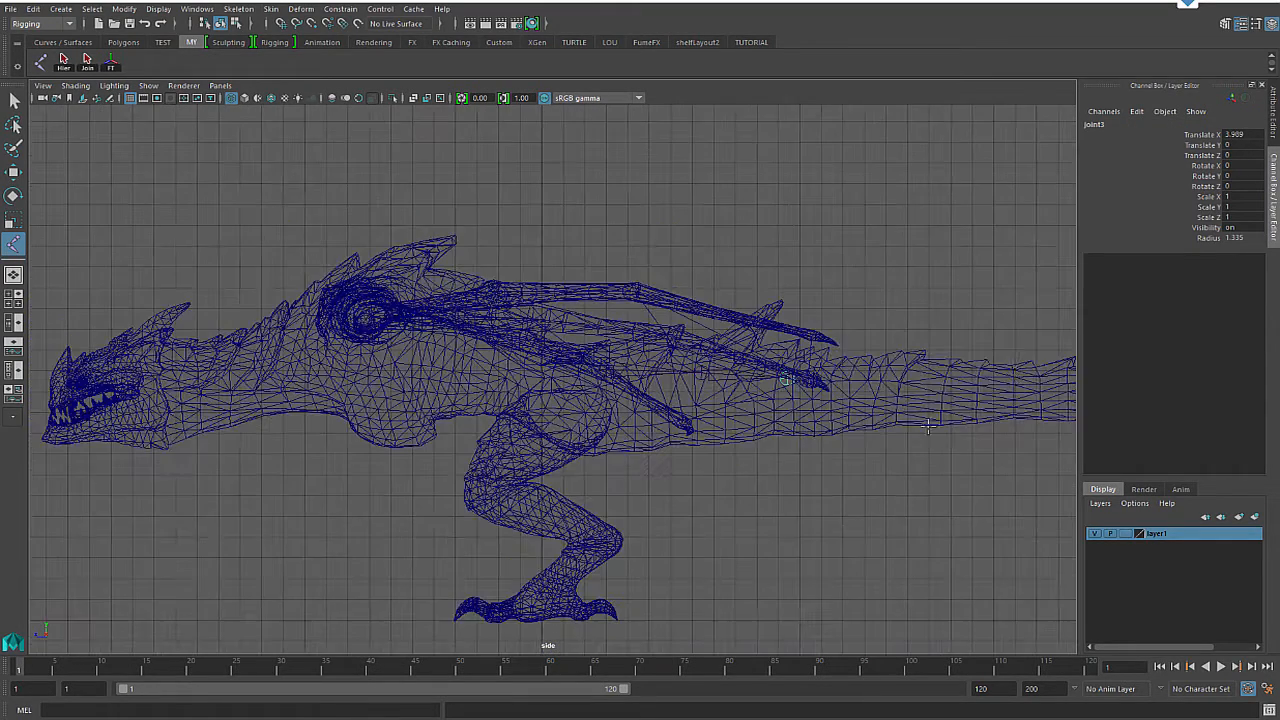
pyautogui.click(857, 380)
pyautogui.click(919, 310)
# Step: Set the joint display size to 0.58
pyautogui.click(157, 10)
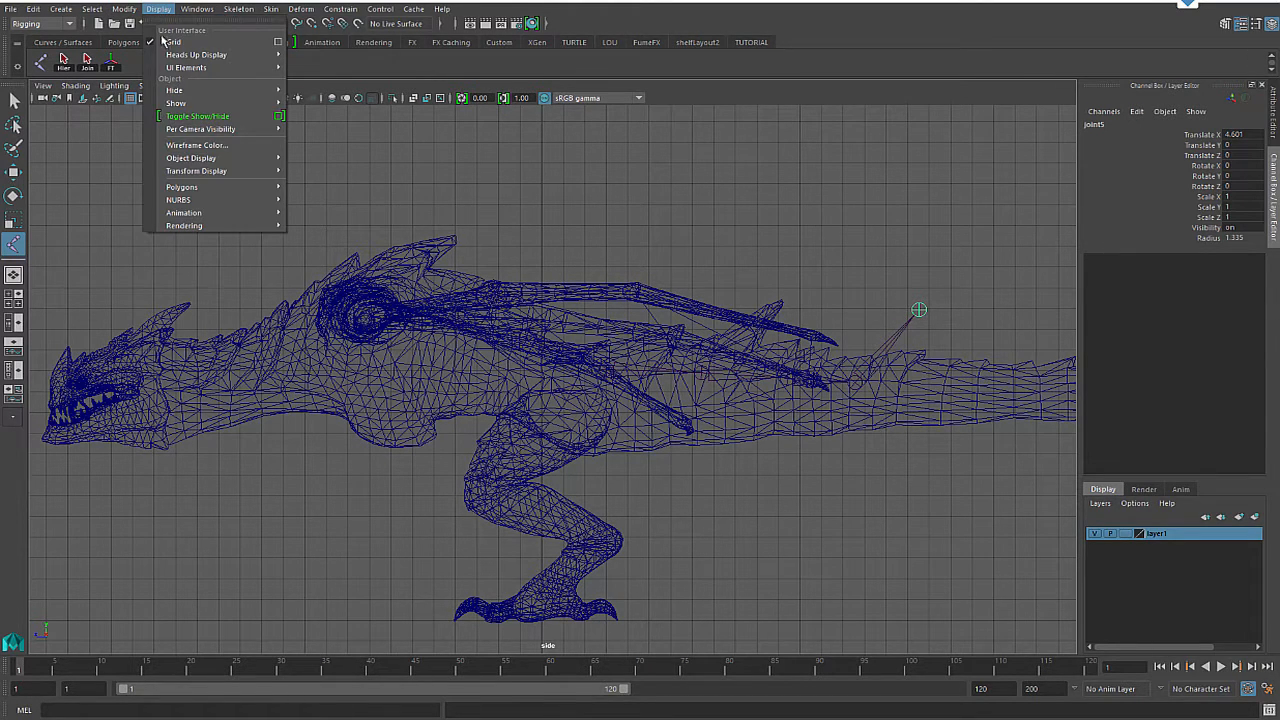
pyautogui.moveTo(188, 213)
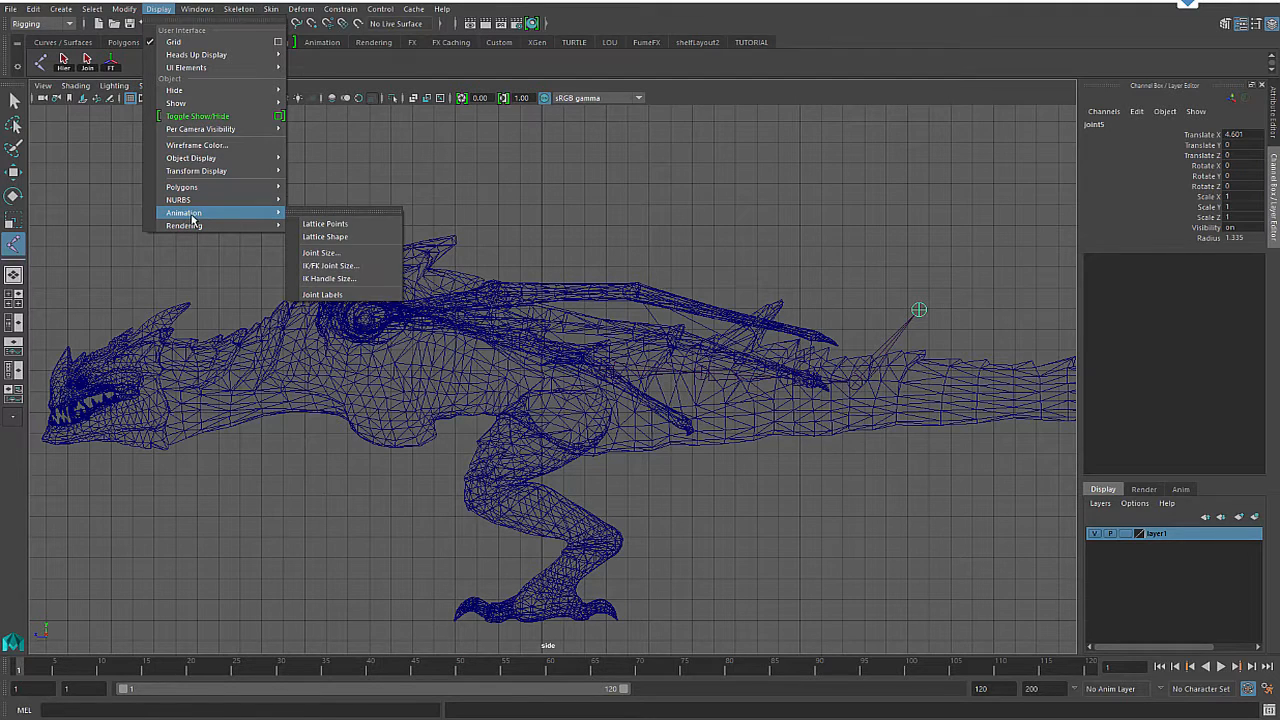
pyautogui.click(344, 253)
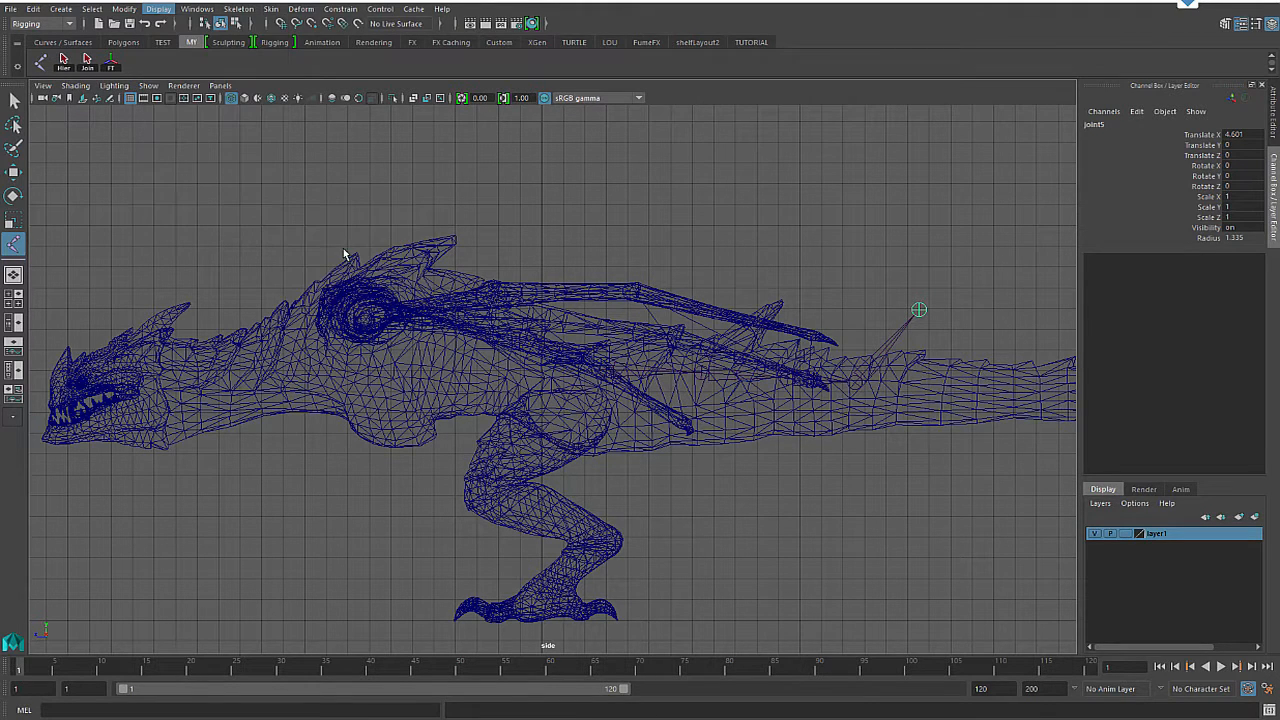
pyautogui.moveTo(512, 279)
pyautogui.mouseDown()
pyautogui.moveTo(500, 278)
pyautogui.moveTo(524, 280)
pyautogui.moveTo(494, 278)
pyautogui.moveTo(499, 293)
pyautogui.mouseUp()
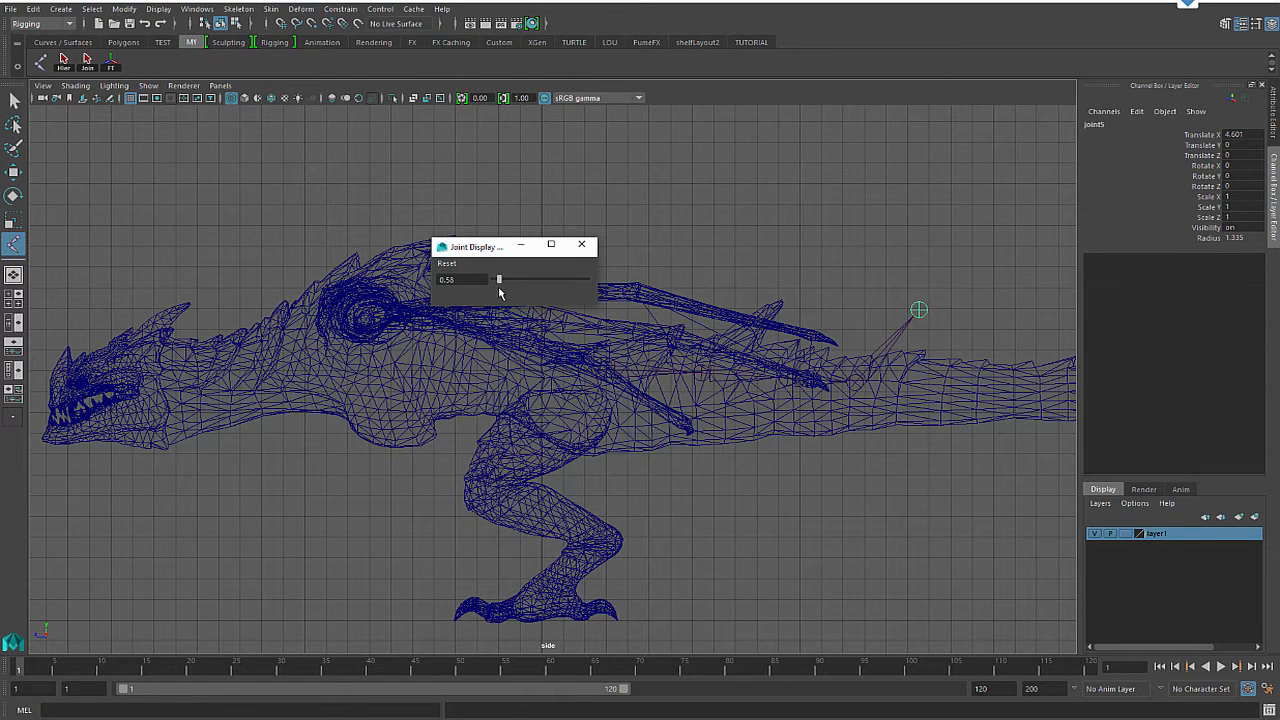
pyautogui.click(581, 245)
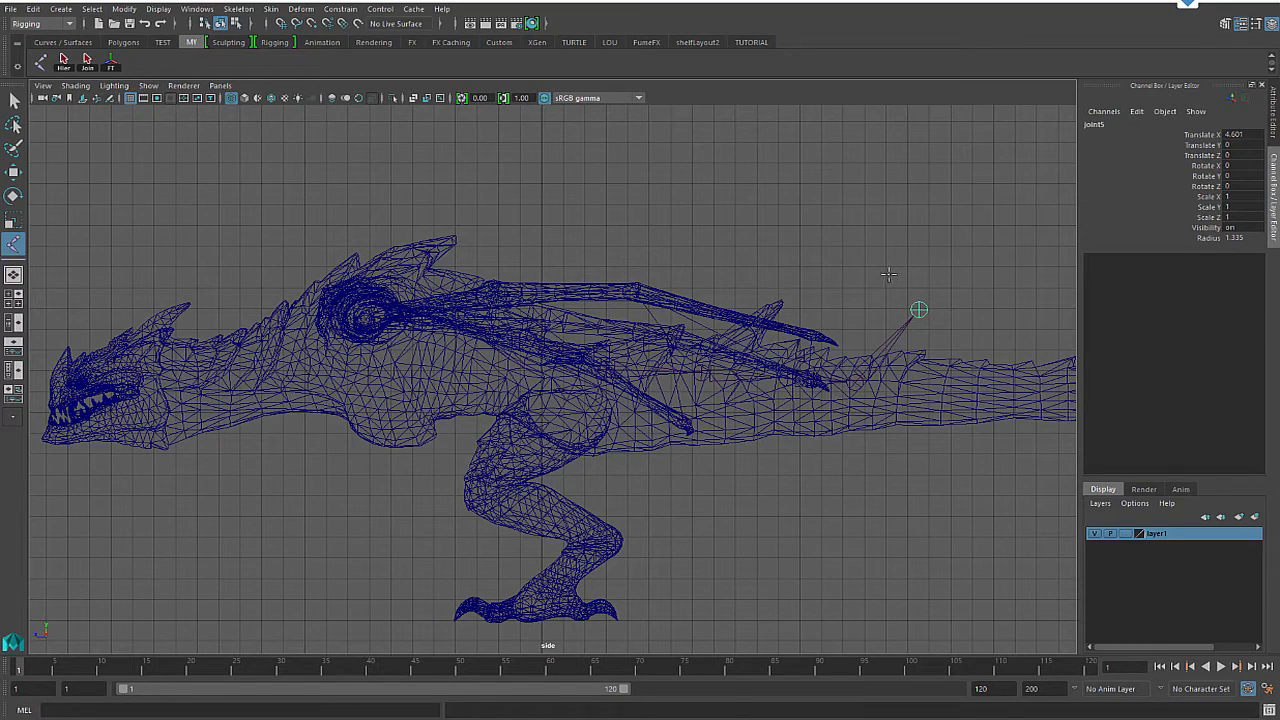
# Step: Delete the trial joint chain above the hip and tail
pyautogui.press('w')
pyautogui.press('Delete')
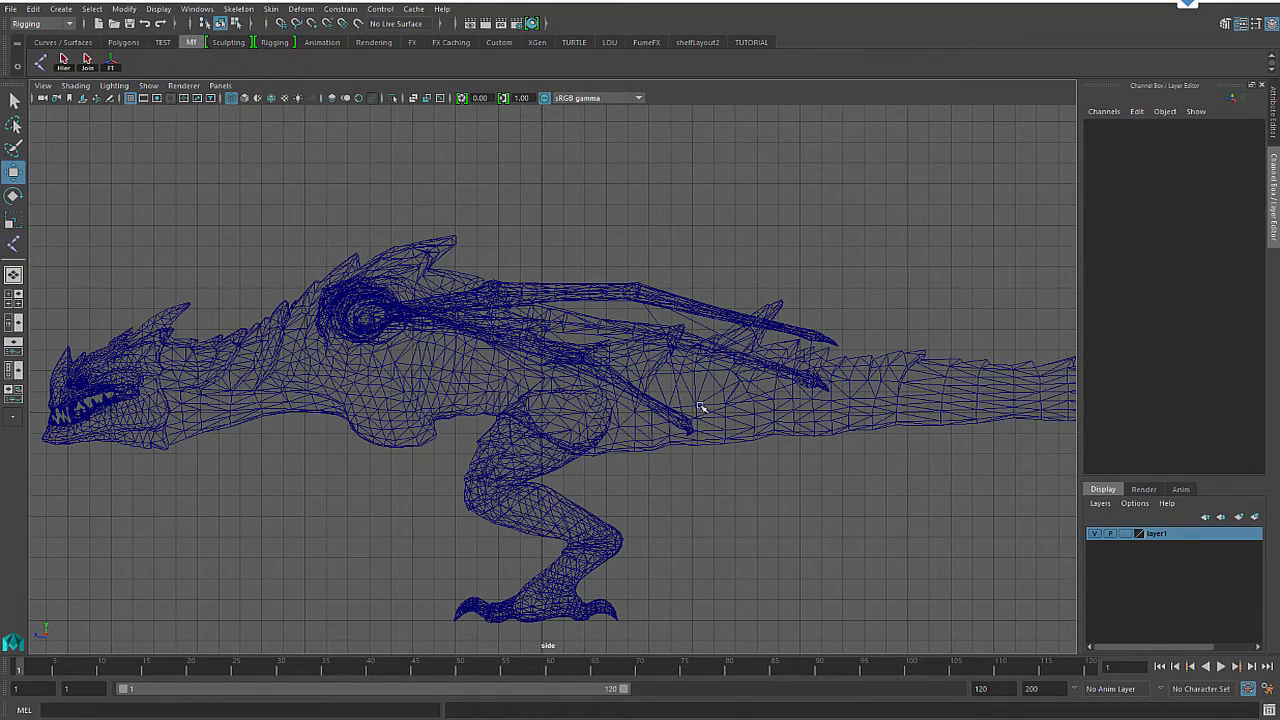
pyautogui.scroll(5, 700, 407)
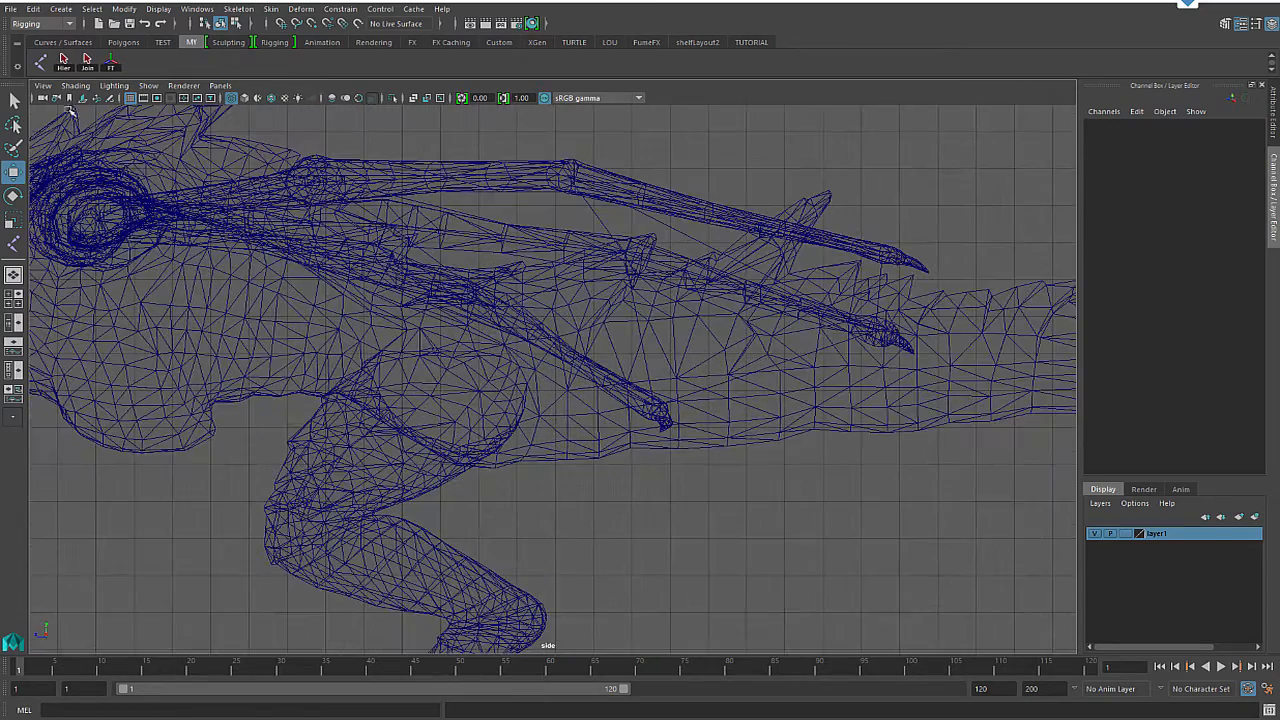
# Step: Start a joint chain with Create Joints, placing eight joints from above the hip along the front part of the tail
pyautogui.click(41, 63)
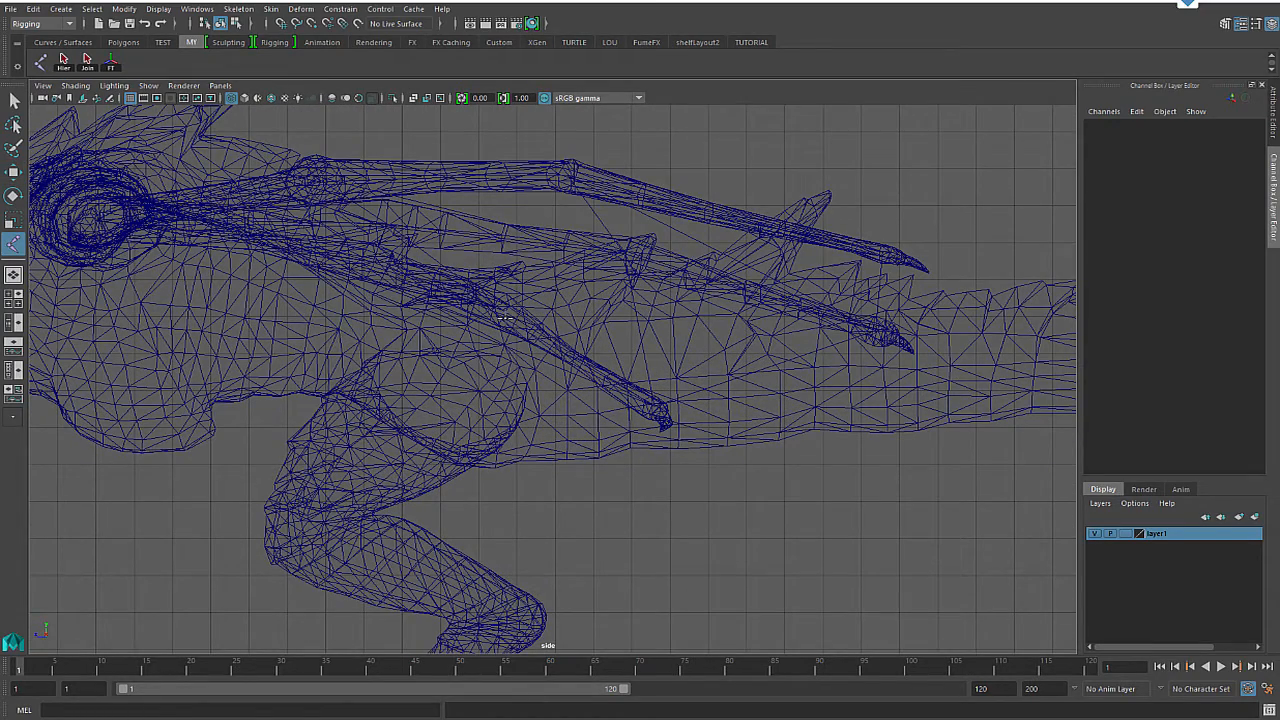
pyautogui.click(518, 316)
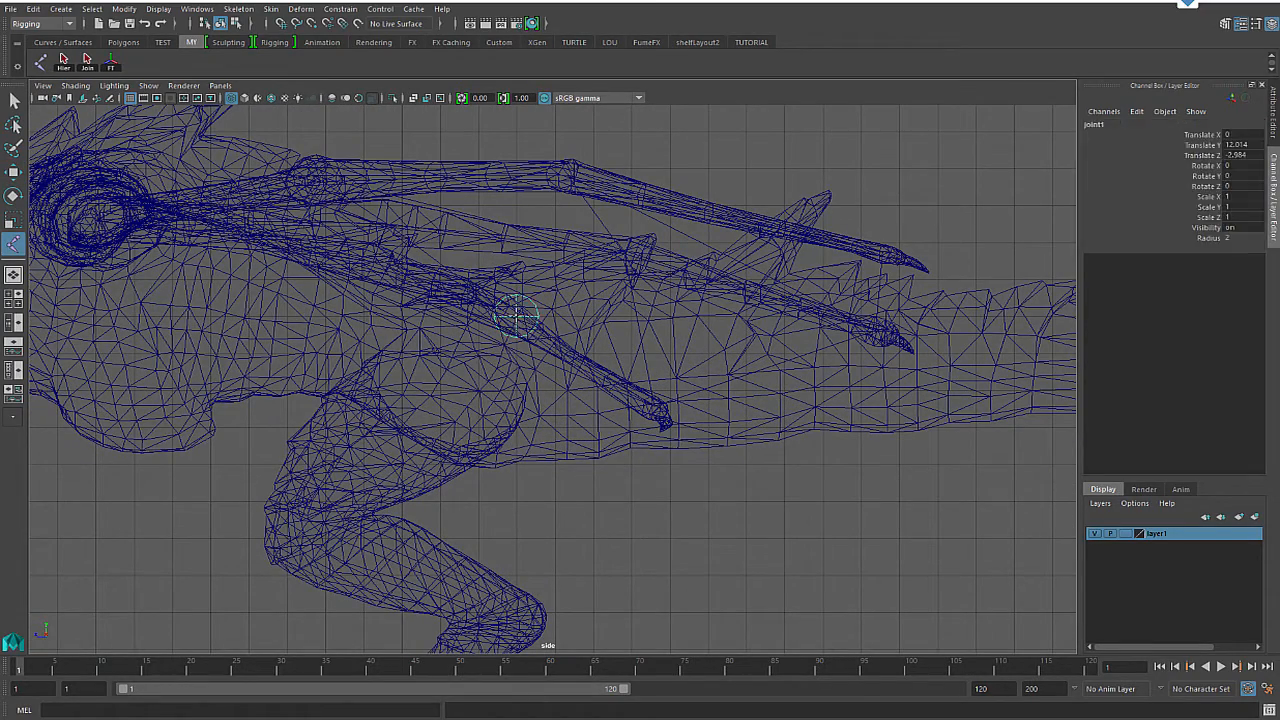
pyautogui.click(640, 329)
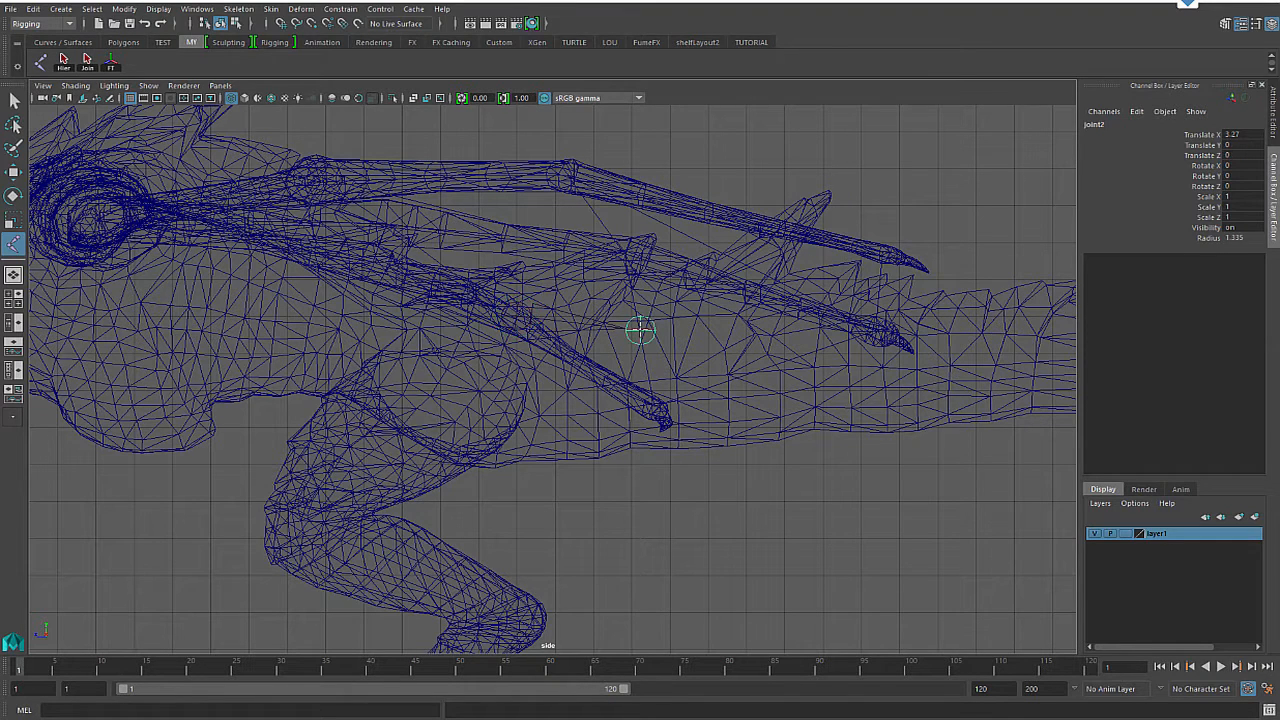
pyautogui.click(768, 345)
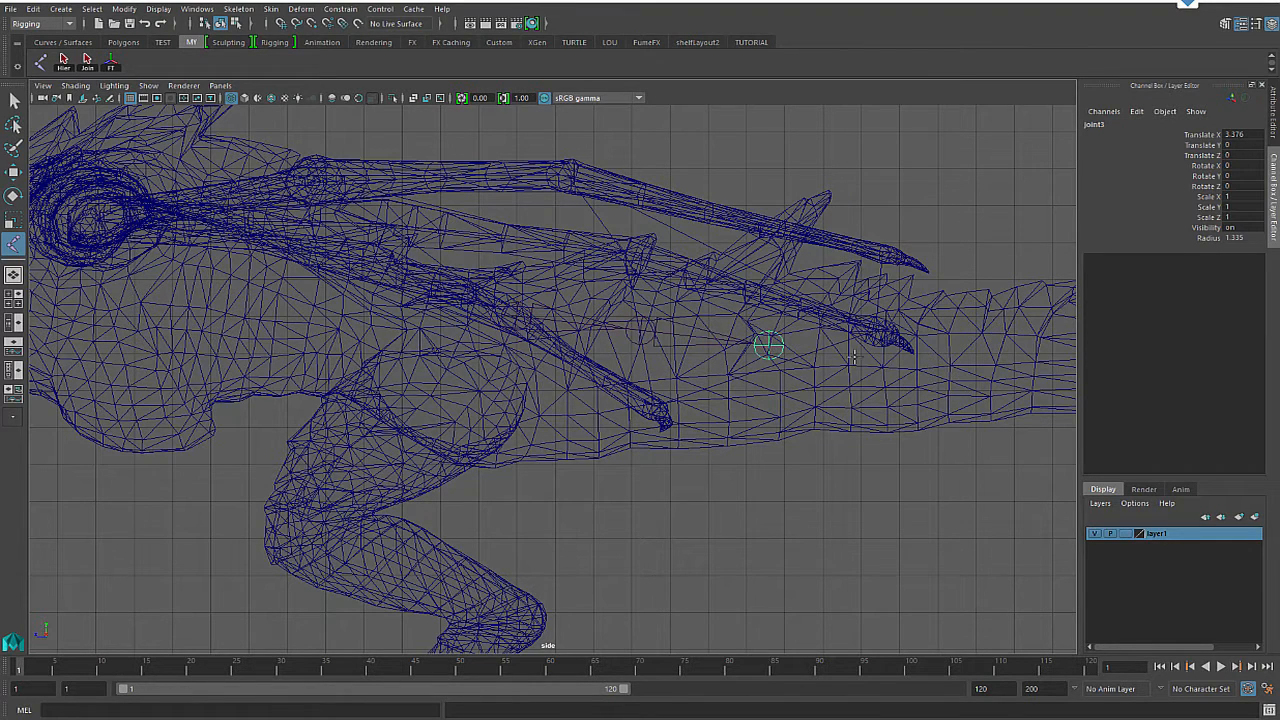
pyautogui.click(876, 354)
pyautogui.keyDown('alt'); pyautogui.moveTo(876, 354); pyautogui.dragTo(488, 487, button='middle'); pyautogui.keyUp('alt')
pyautogui.click(538, 380)
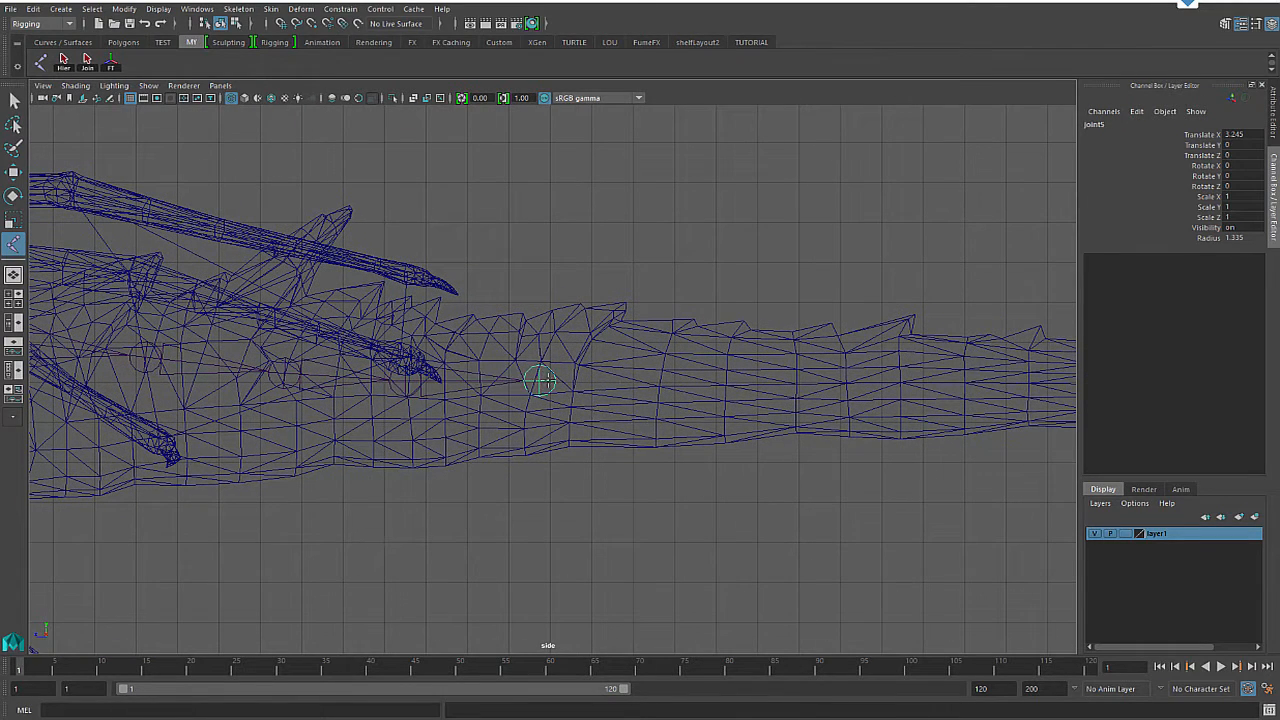
pyautogui.click(658, 385)
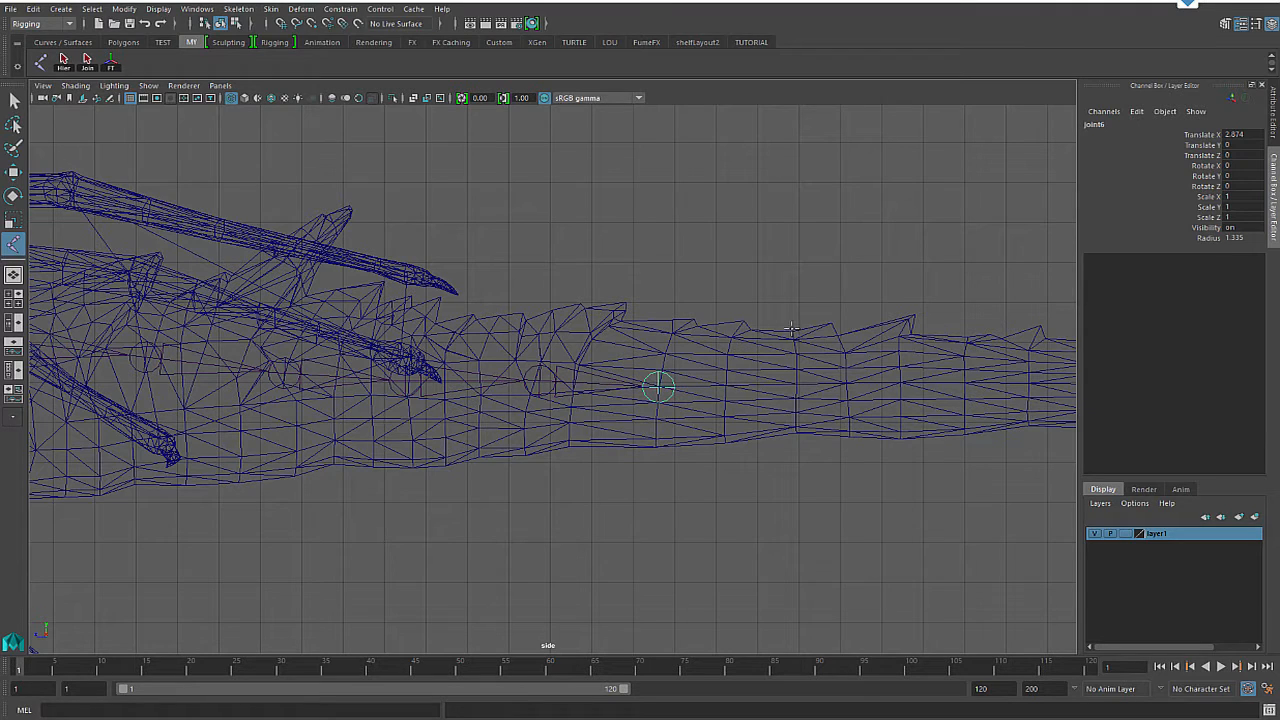
pyautogui.click(796, 384)
pyautogui.click(900, 375)
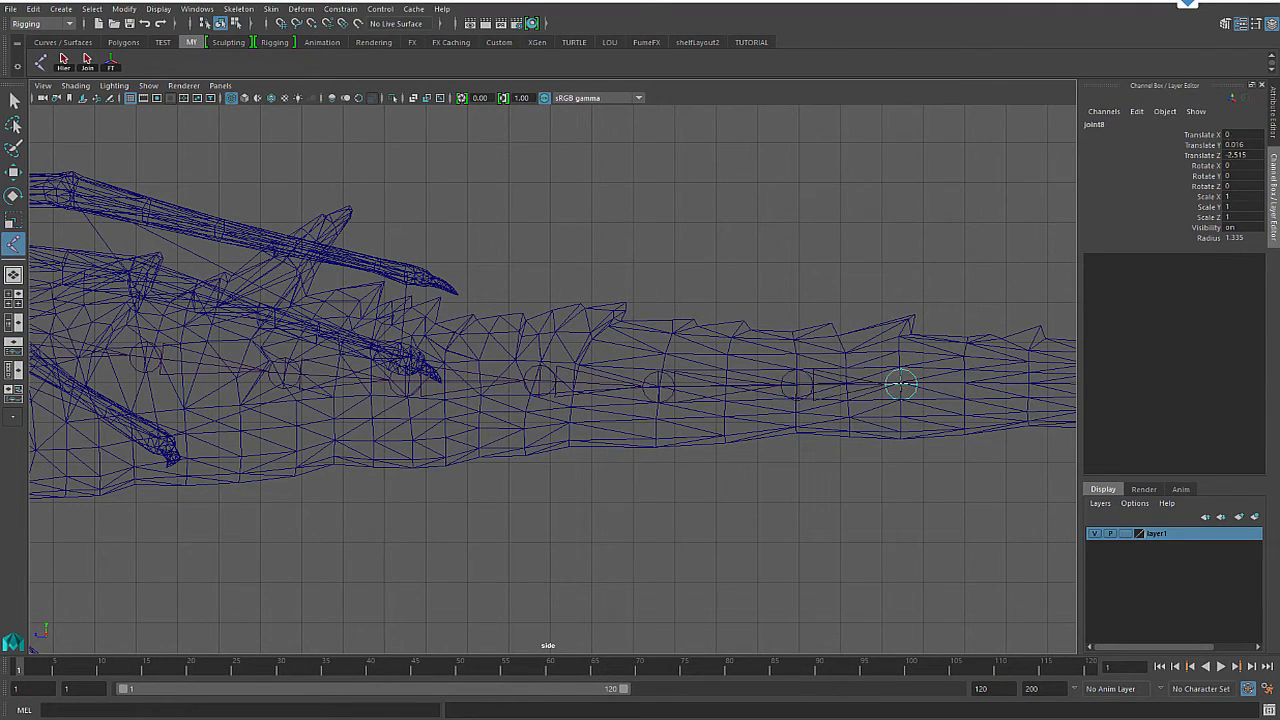
# Step: Continue the chain with four more joints along the middle of the tail
pyautogui.keyDown('alt'); pyautogui.moveTo(900, 375); pyautogui.dragTo(371, 490, button='middle'); pyautogui.keyUp('alt')
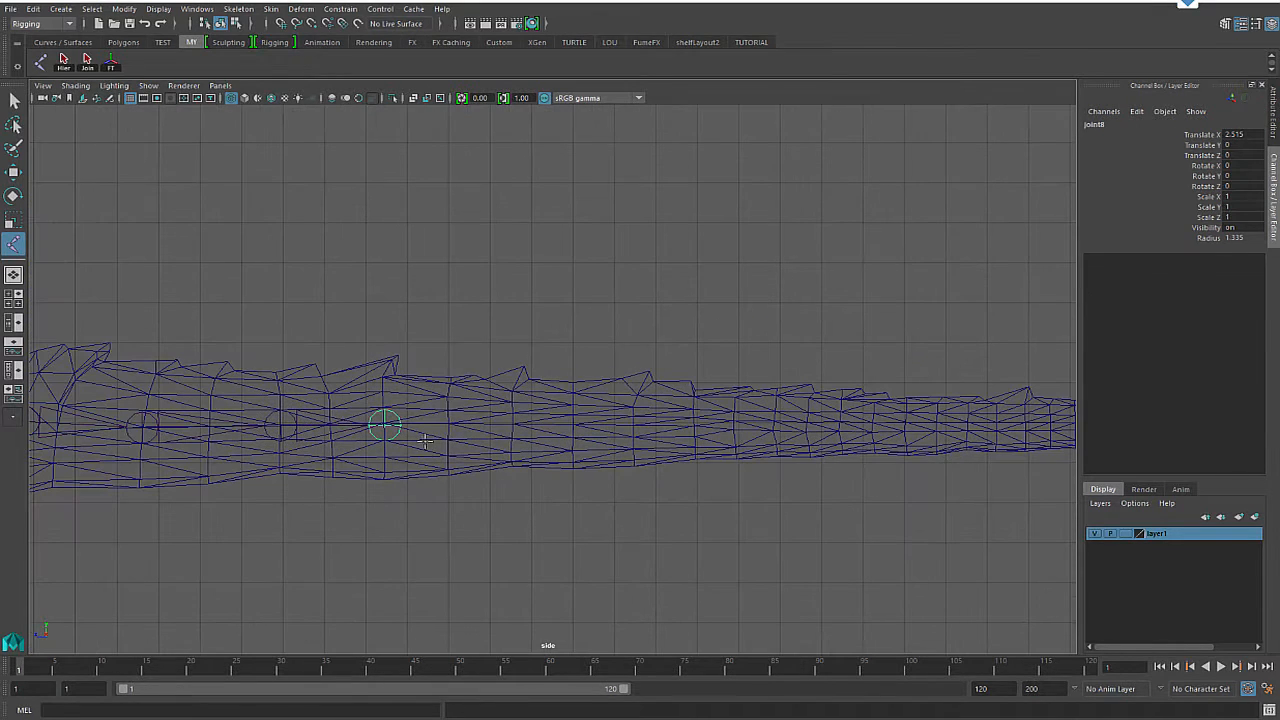
pyautogui.click(514, 425)
pyautogui.click(633, 425)
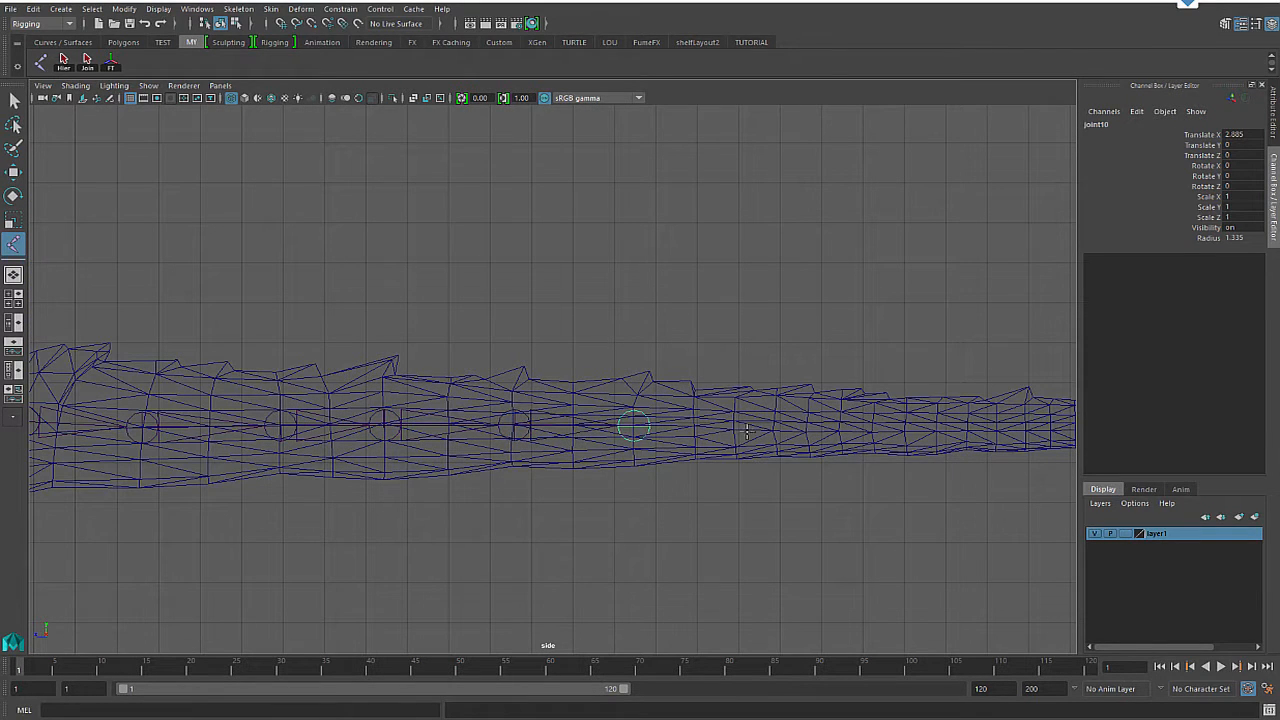
pyautogui.click(775, 427)
pyautogui.click(876, 427)
# Step: Add six joints along the thin rear part of the tail, ending where the spiked tip begins
pyautogui.keyDown('alt'); pyautogui.moveTo(876, 427); pyautogui.dragTo(384, 458, button='middle'); pyautogui.keyUp('alt')
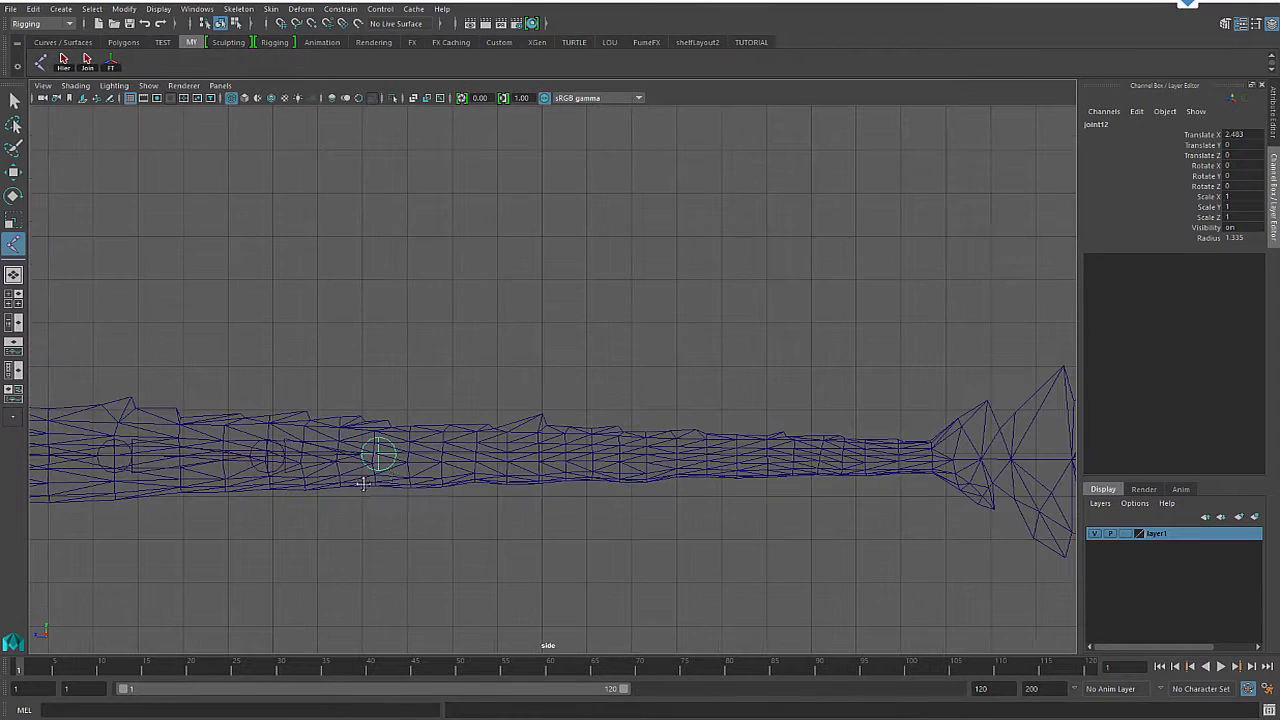
pyautogui.click(475, 455)
pyautogui.click(569, 456)
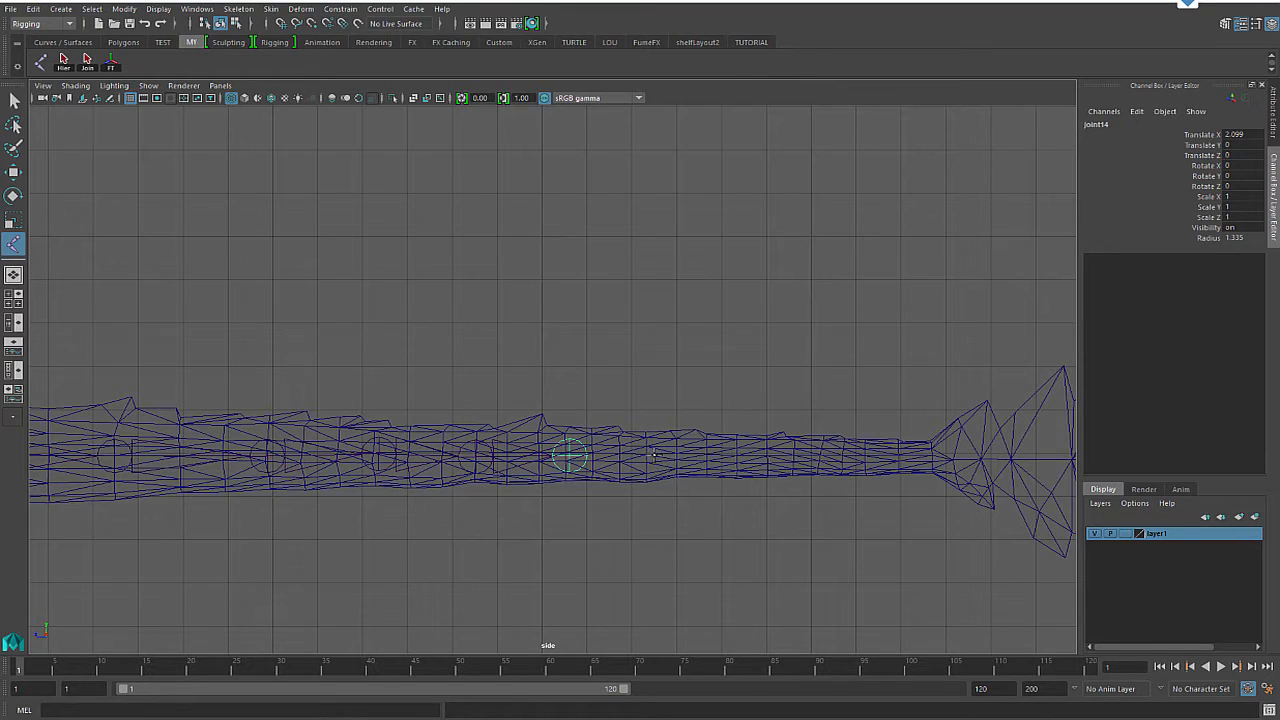
pyautogui.click(674, 457)
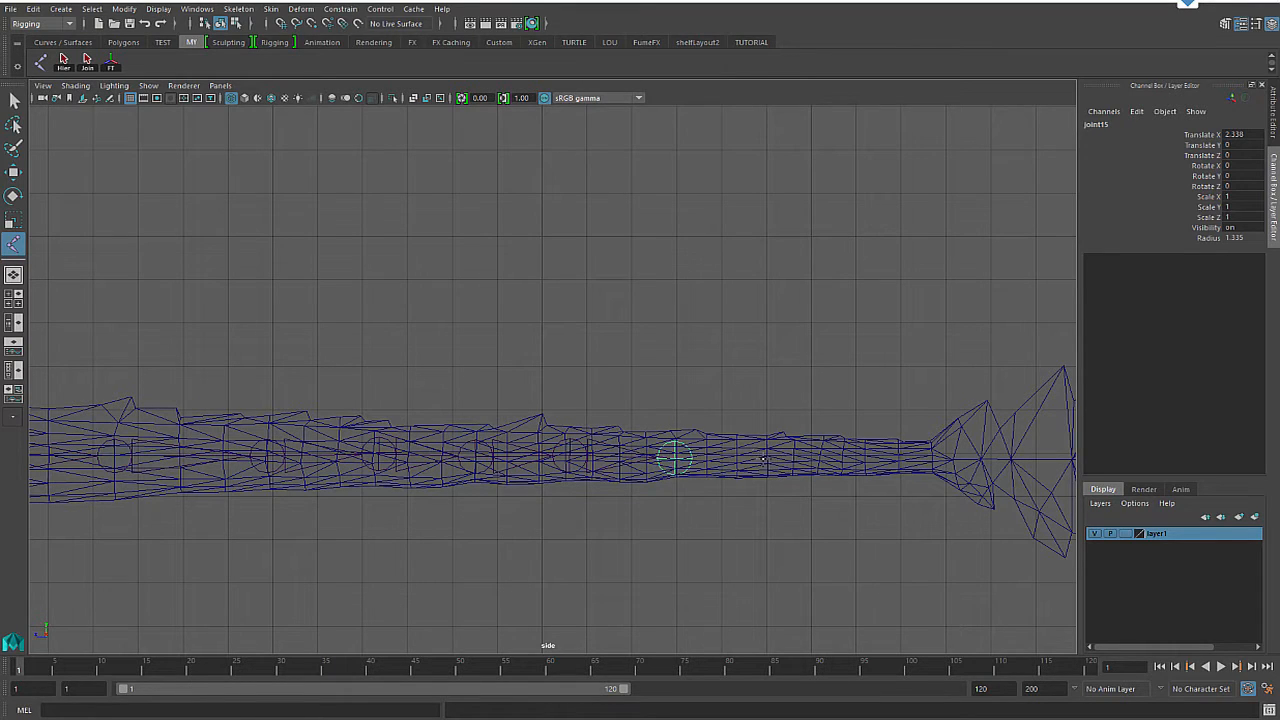
pyautogui.click(764, 459)
pyautogui.click(846, 460)
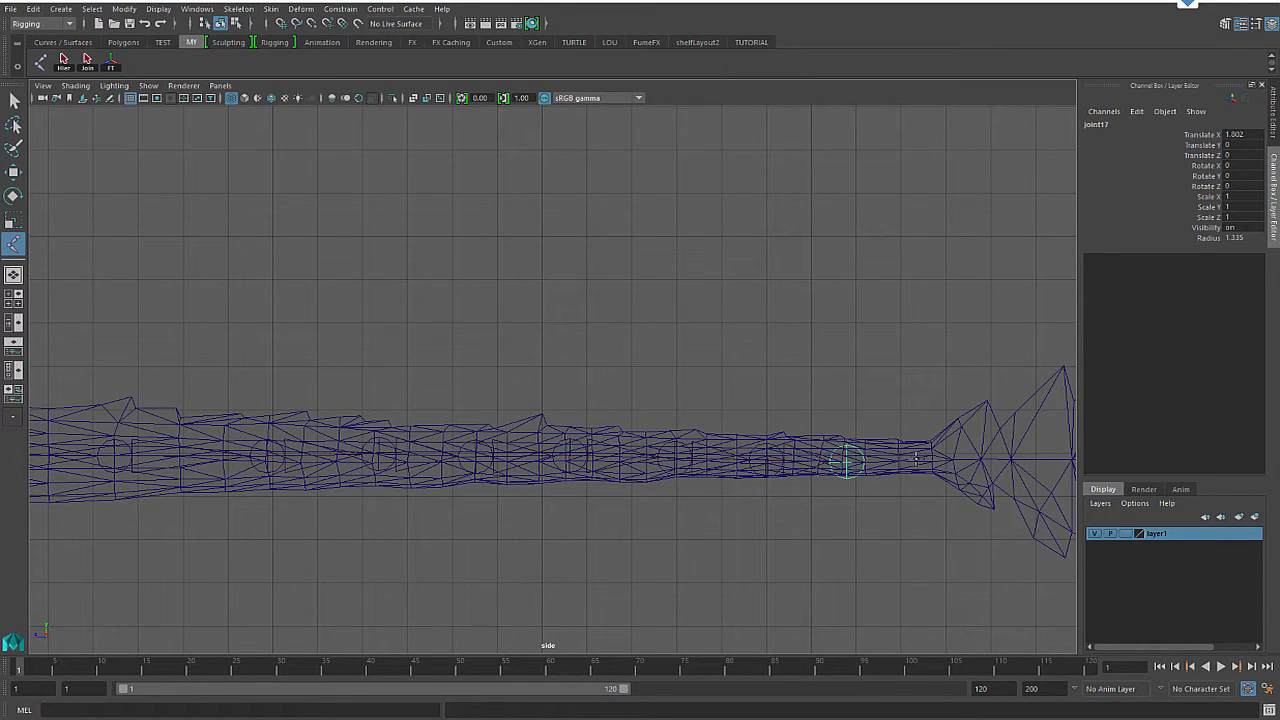
pyautogui.click(931, 459)
# Step: Place two joints through the spiked tail tip and finish the tail chain
pyautogui.scroll(1, 394, 527)
pyautogui.scroll(-2, 382, 525)
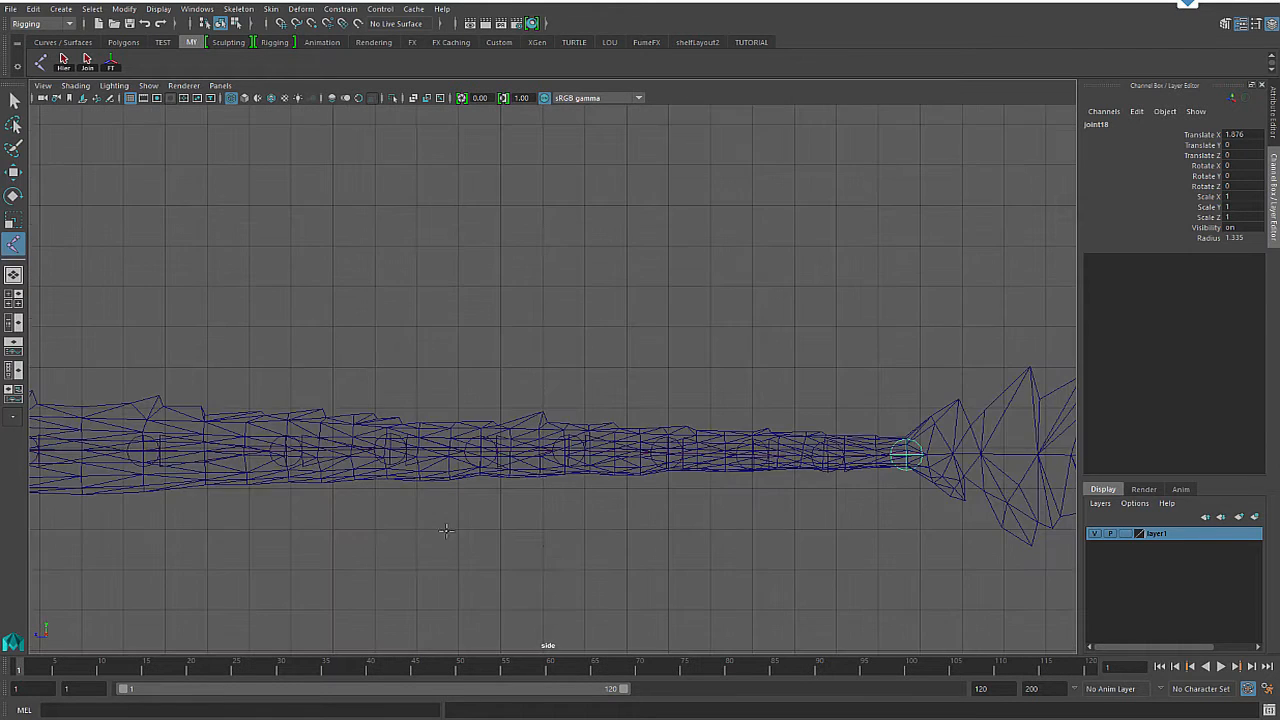
pyautogui.keyDown('alt'); pyautogui.moveTo(562, 538); pyautogui.dragTo(104, 540, button='middle'); pyautogui.keyUp('alt')
pyautogui.click(597, 449)
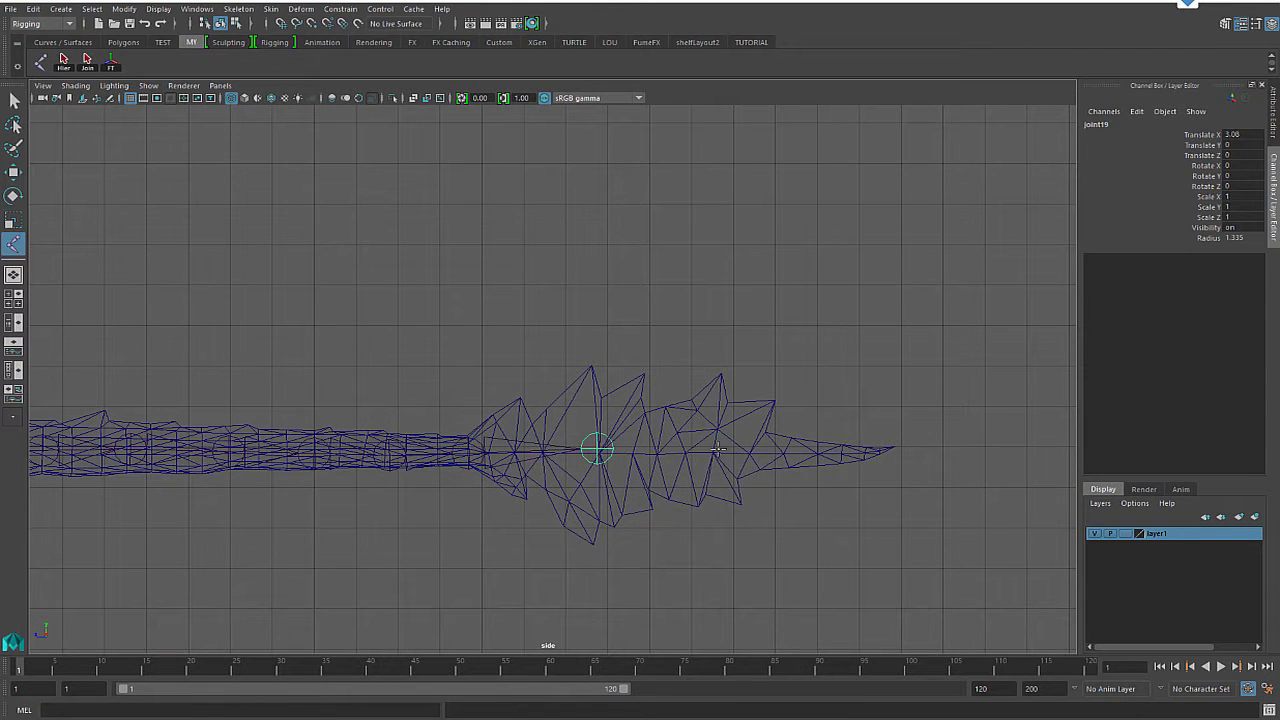
pyautogui.click(719, 454)
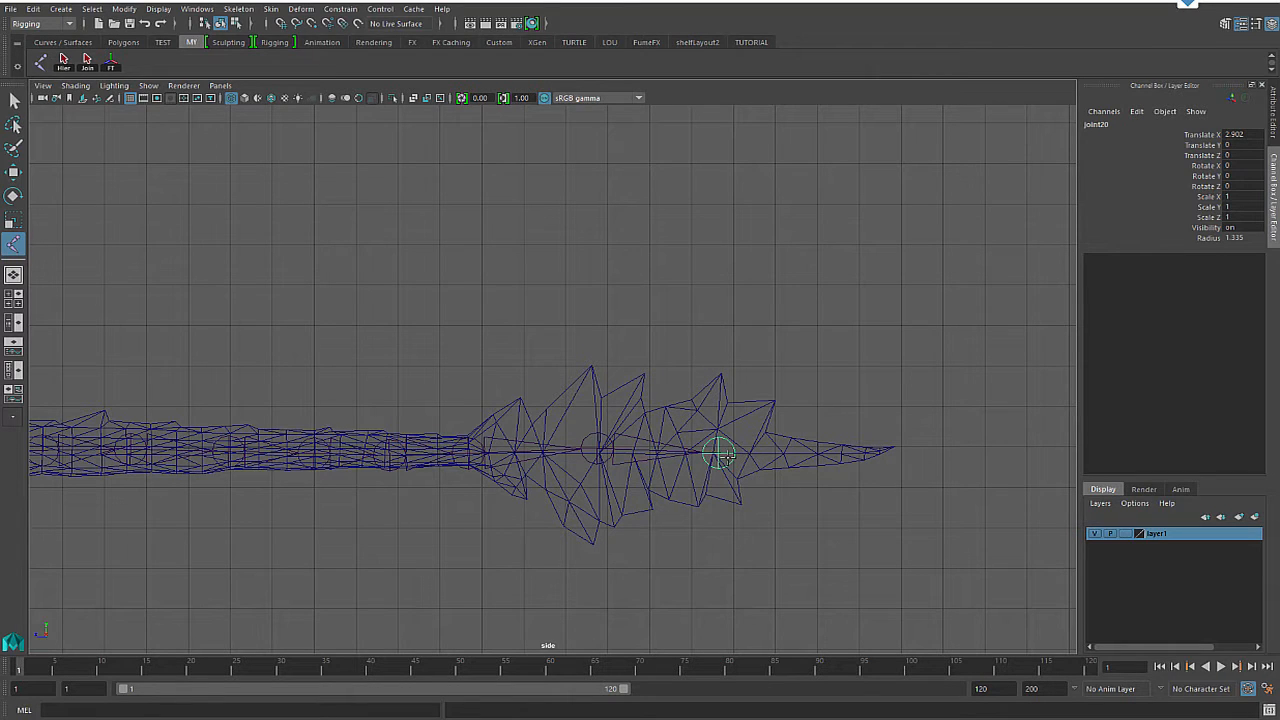
pyautogui.press('Return')
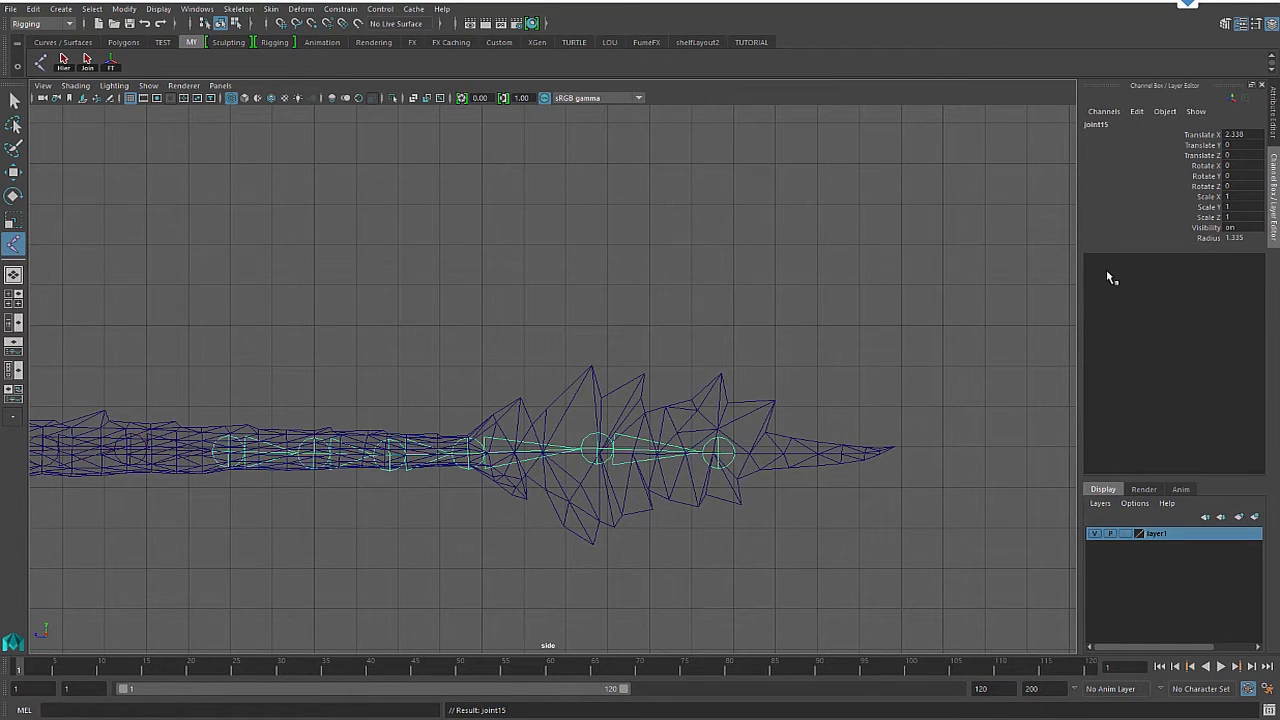
# Step: Walk the selection up the tail hierarchy to the root joint above the hip
pyautogui.scroll(-10, 863, 351)
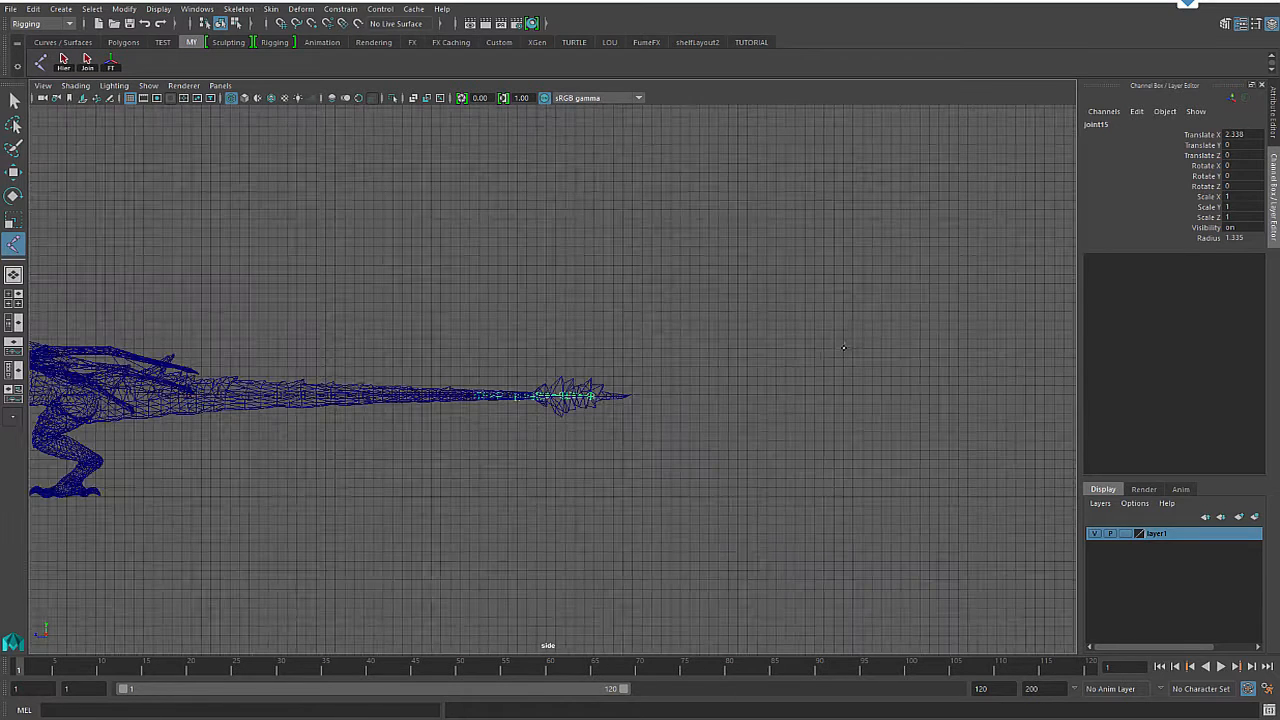
pyautogui.press('Up')
pyautogui.press('Up')
pyautogui.press('Up')
pyautogui.press('Up')
pyautogui.press('Up')
pyautogui.press('Up')
pyautogui.press('Up')
pyautogui.press('Up')
pyautogui.press('Up')
pyautogui.press('Up')
pyautogui.press('Up')
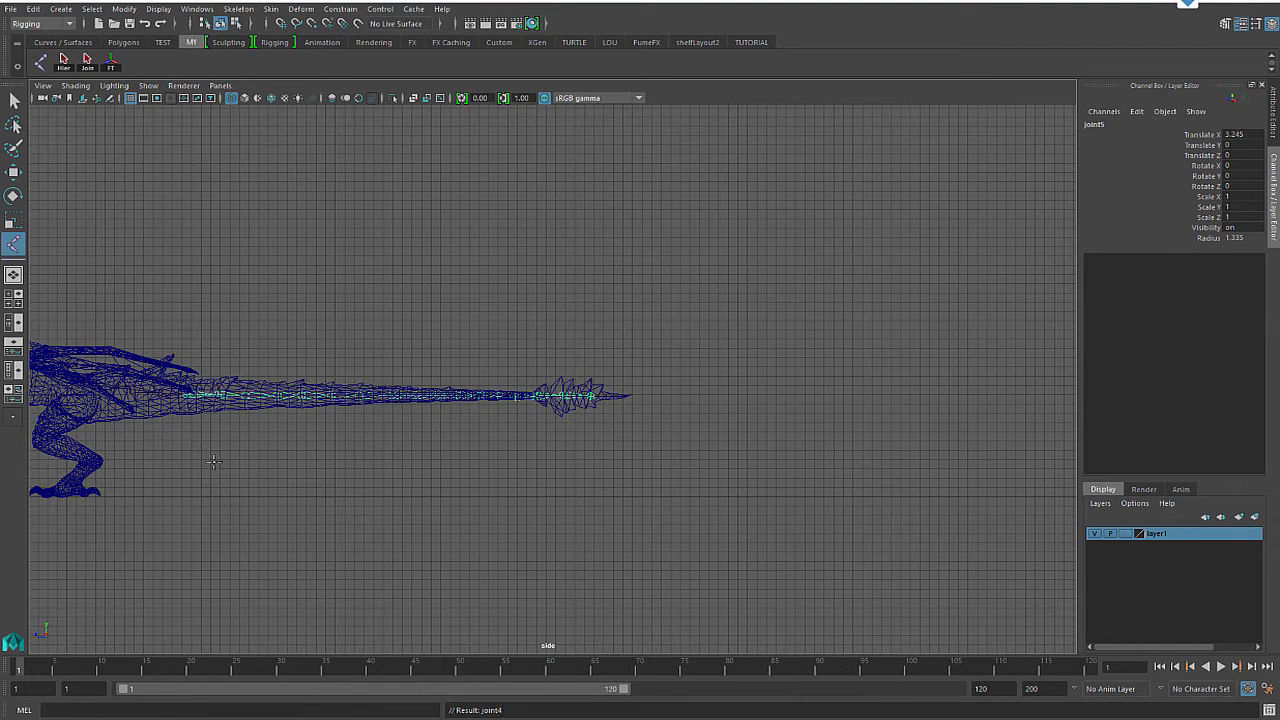
pyautogui.press('Up')
pyautogui.press('Up')
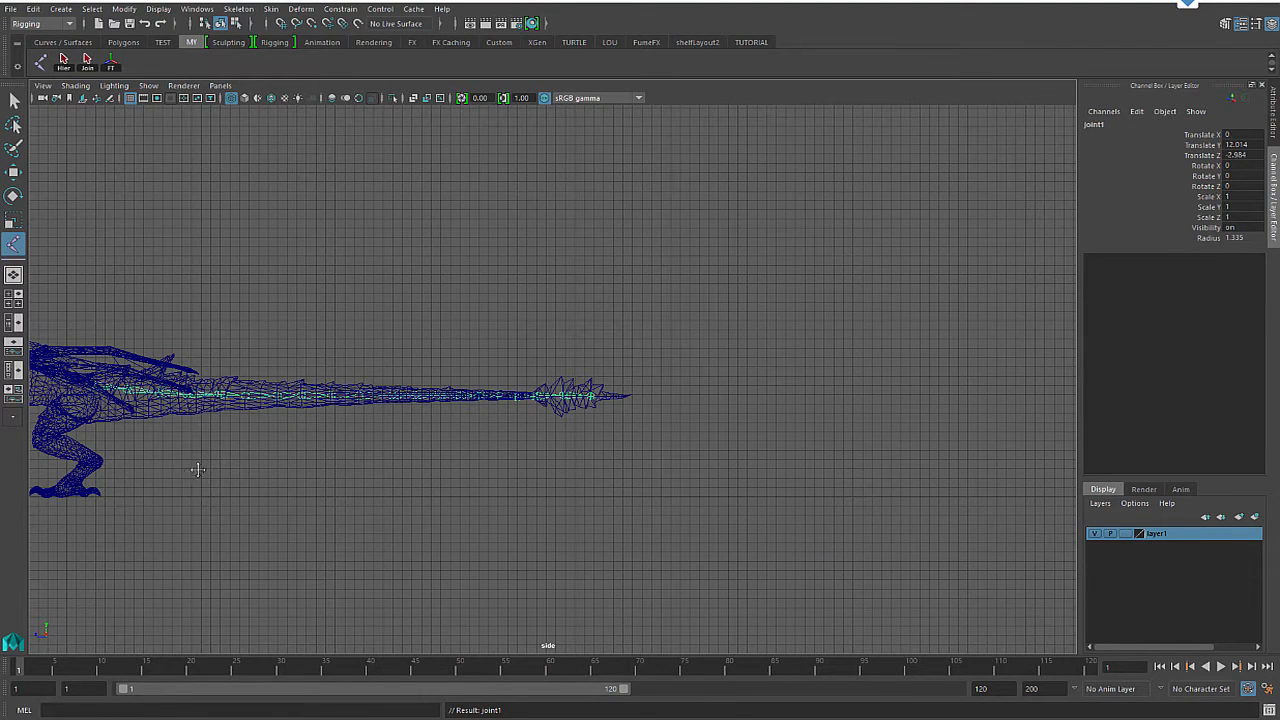
# Step: Branch a spine chain forward from the root joint, placing eight joints through the torso and below the shoulder to the neck base
pyautogui.keyDown('alt'); pyautogui.moveTo(194, 466); pyautogui.dragTo(1026, 491, button='middle'); pyautogui.keyUp('alt')
pyautogui.scroll(10, 900, 471)
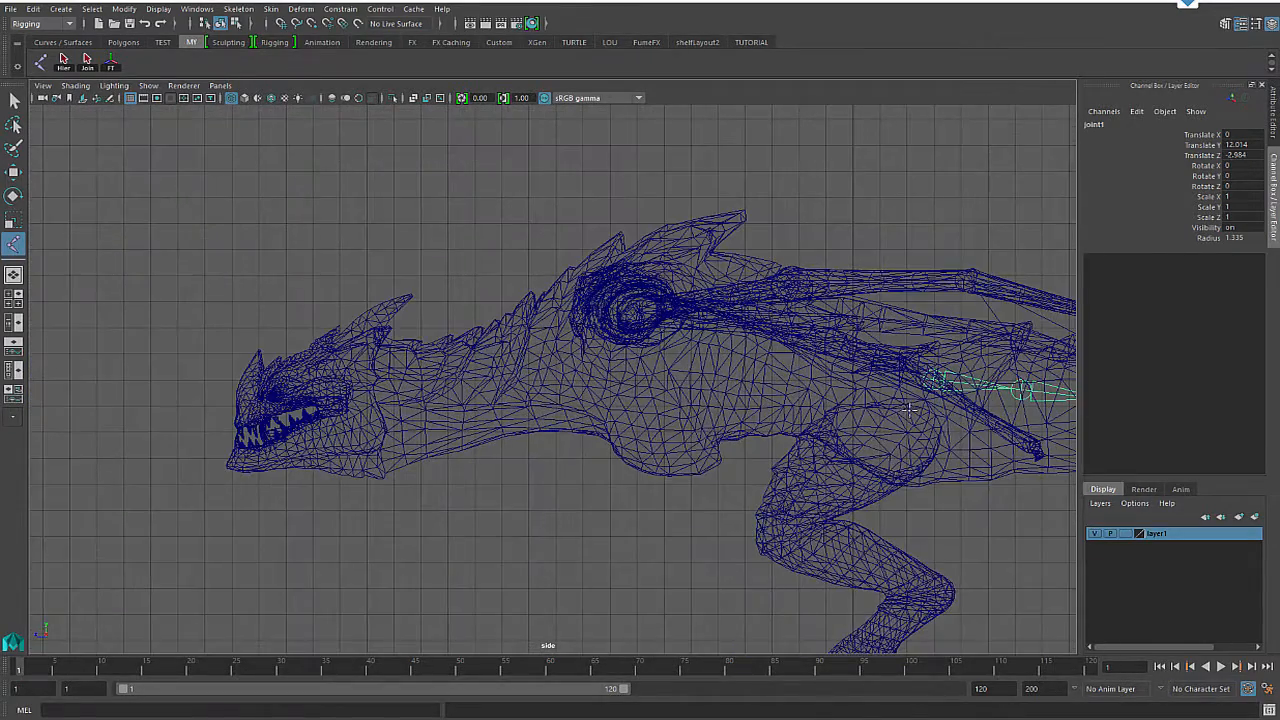
pyautogui.scroll(5, 913, 437)
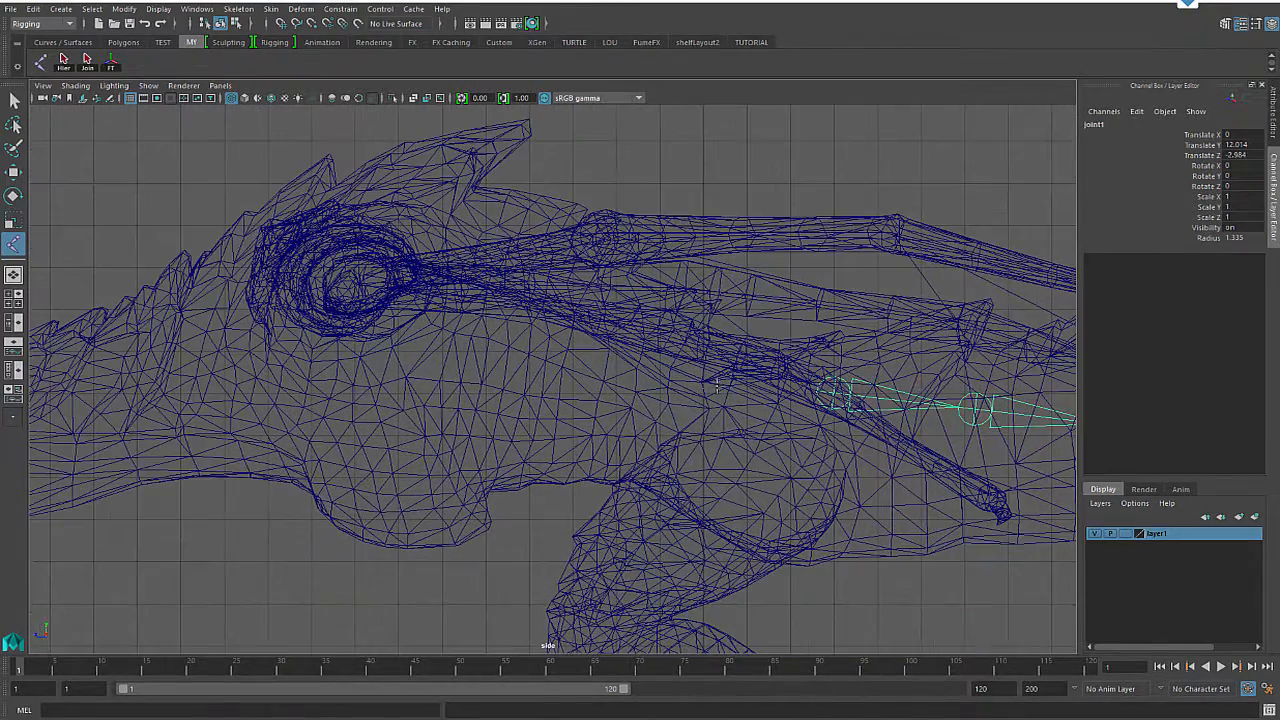
pyautogui.click(713, 381)
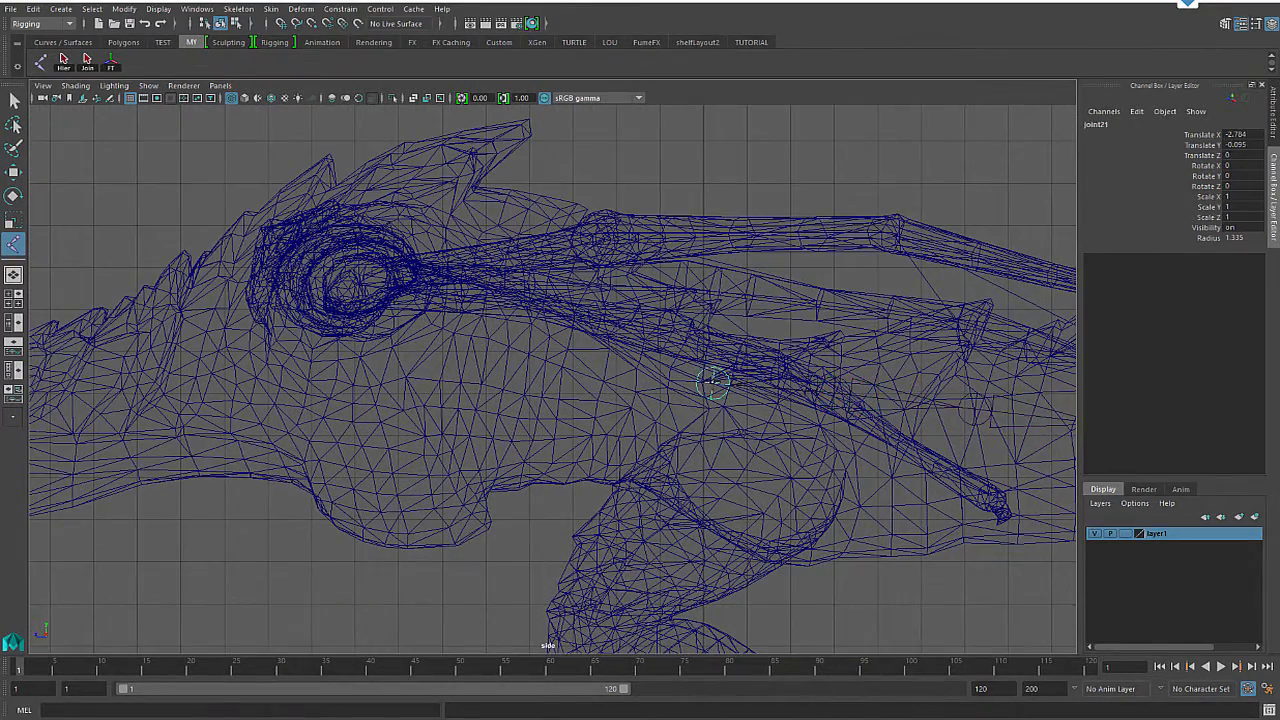
pyautogui.click(631, 374)
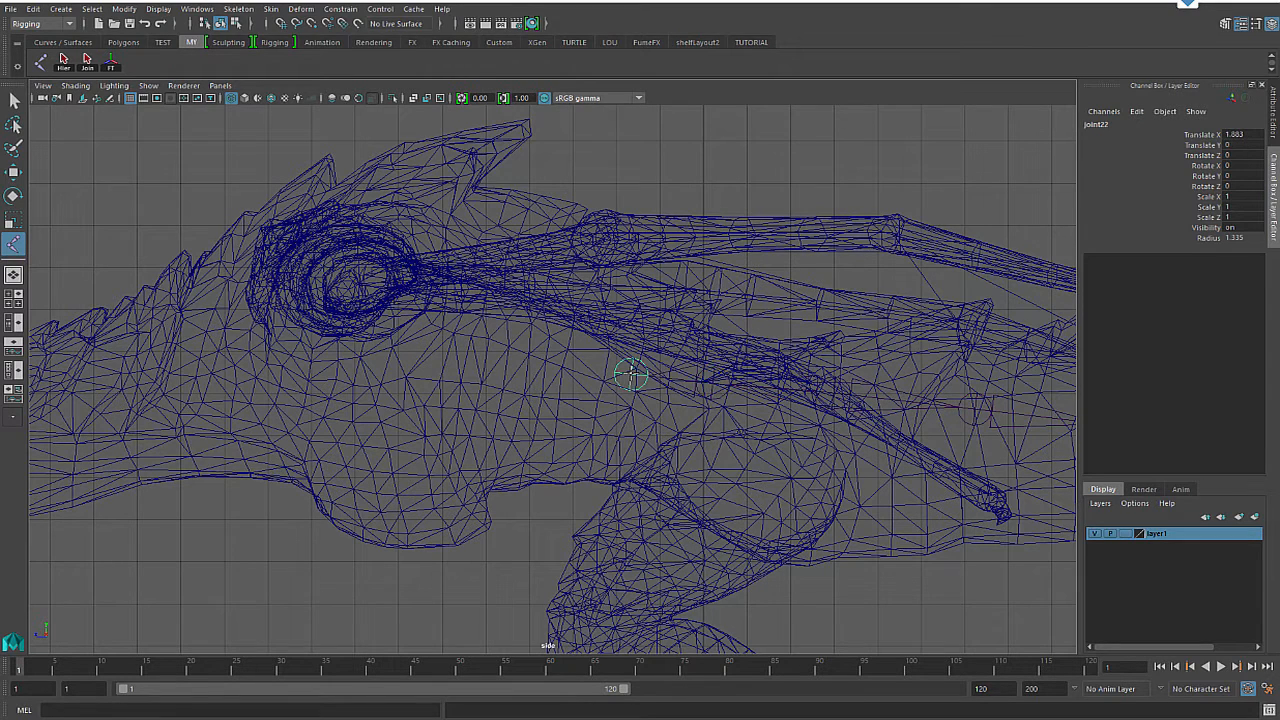
pyautogui.click(567, 357)
pyautogui.click(510, 348)
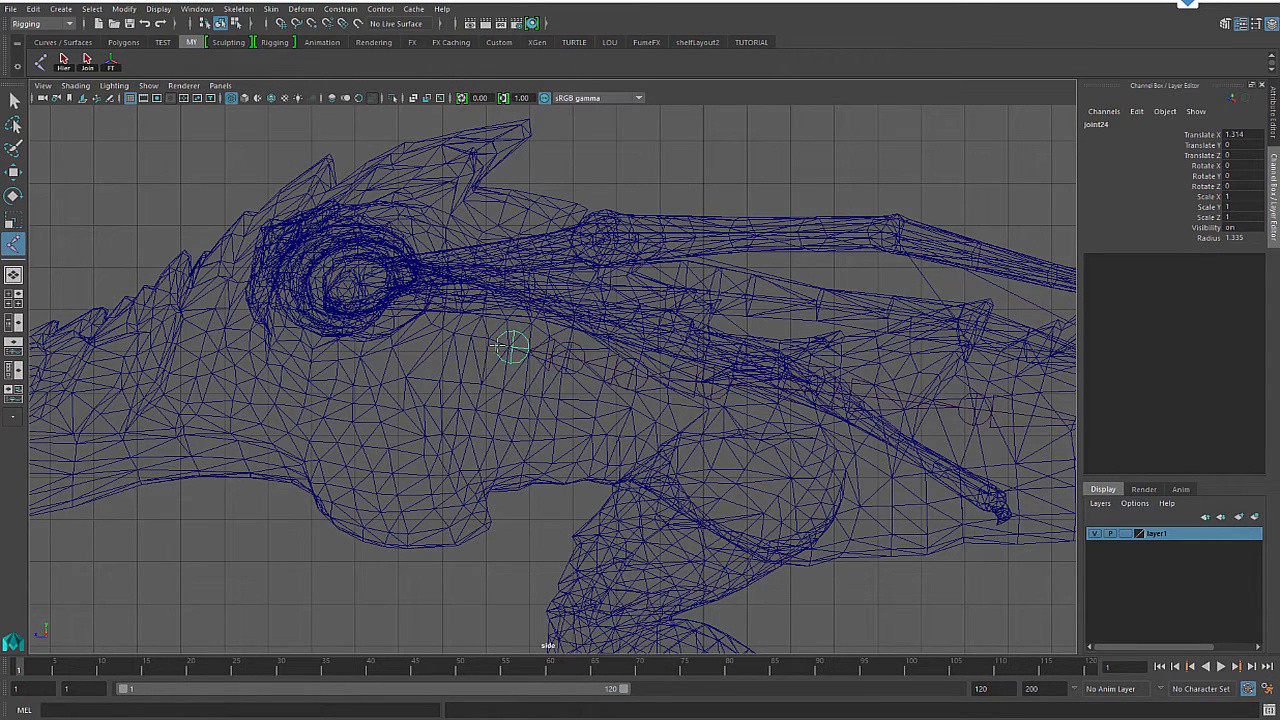
pyautogui.click(451, 338)
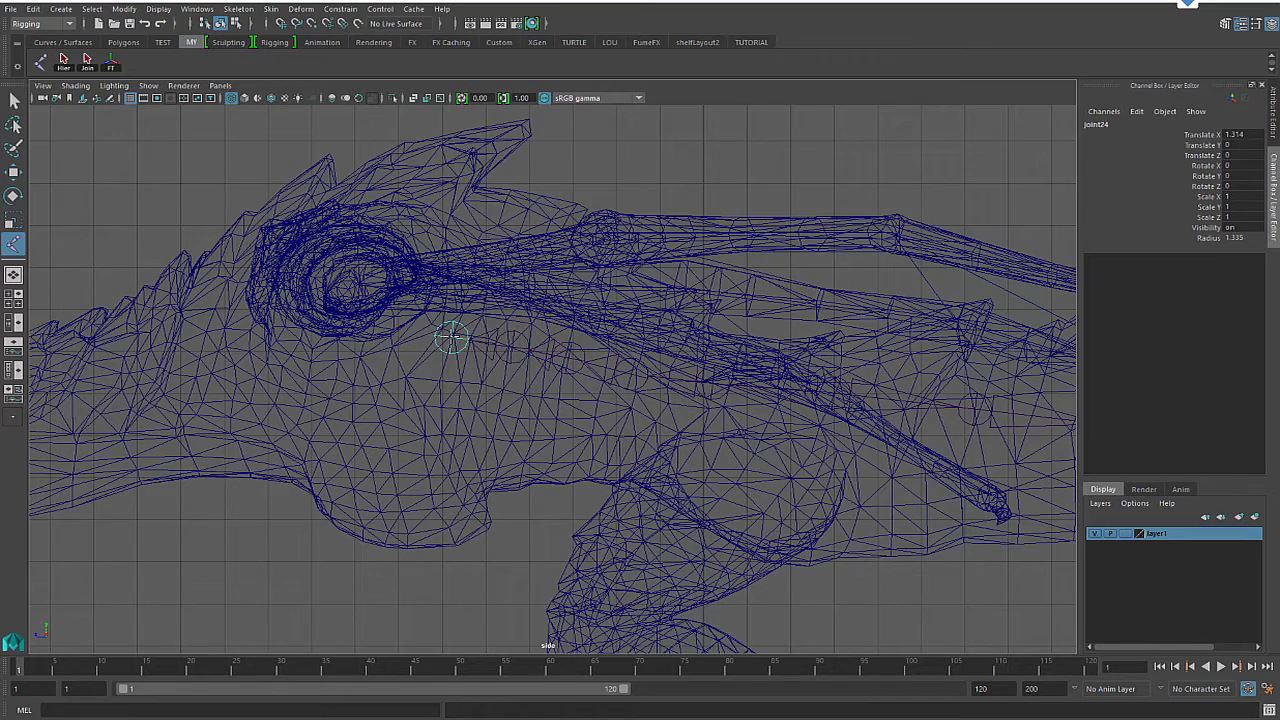
pyautogui.click(364, 330)
pyautogui.click(260, 346)
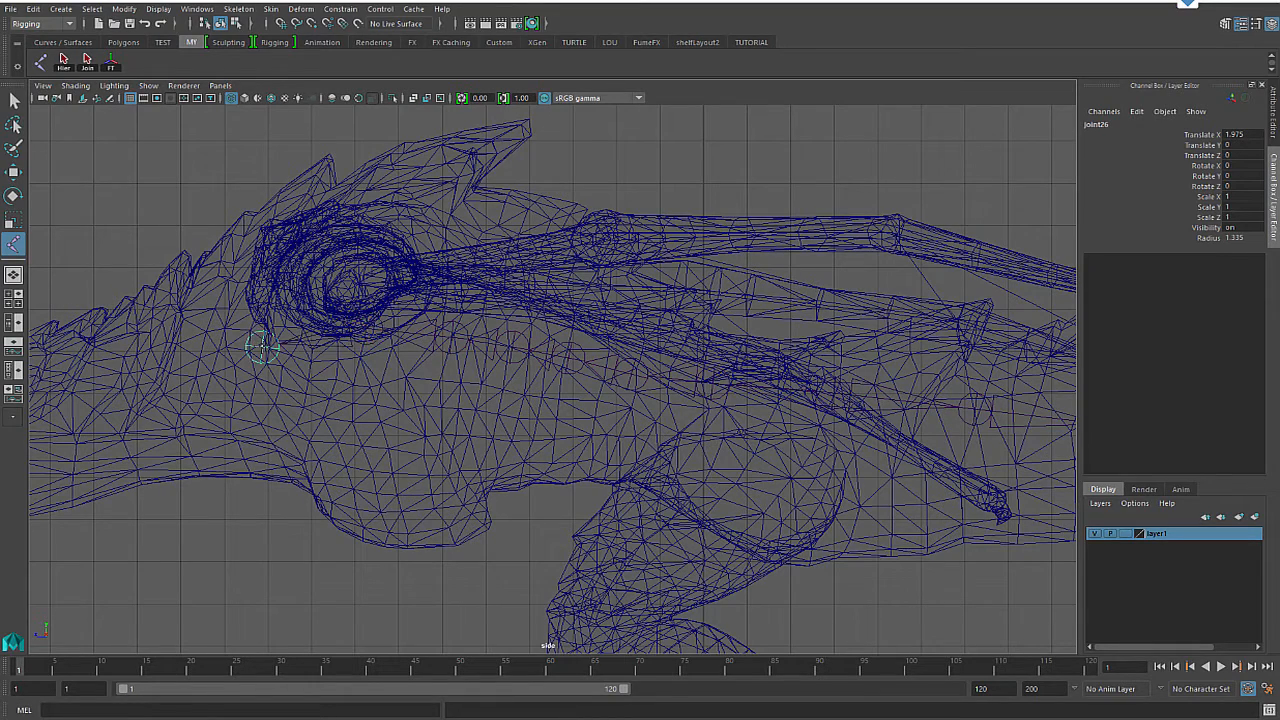
pyautogui.click(170, 363)
# Step: Extend the spine chain with three joints along the neck and a head joint just behind the mouth corner
pyautogui.keyDown('alt'); pyautogui.moveTo(114, 371); pyautogui.dragTo(511, 343, button='middle'); pyautogui.keyUp('alt')
pyautogui.click(503, 354)
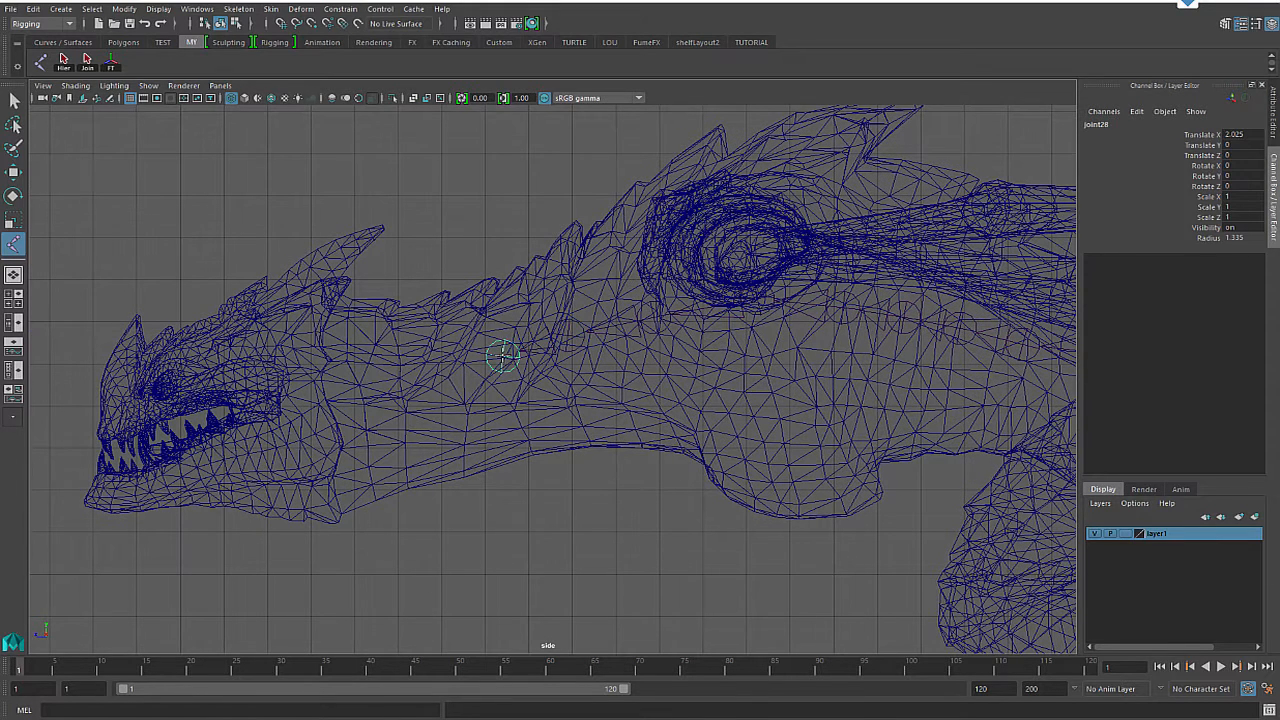
pyautogui.click(437, 365)
pyautogui.click(380, 377)
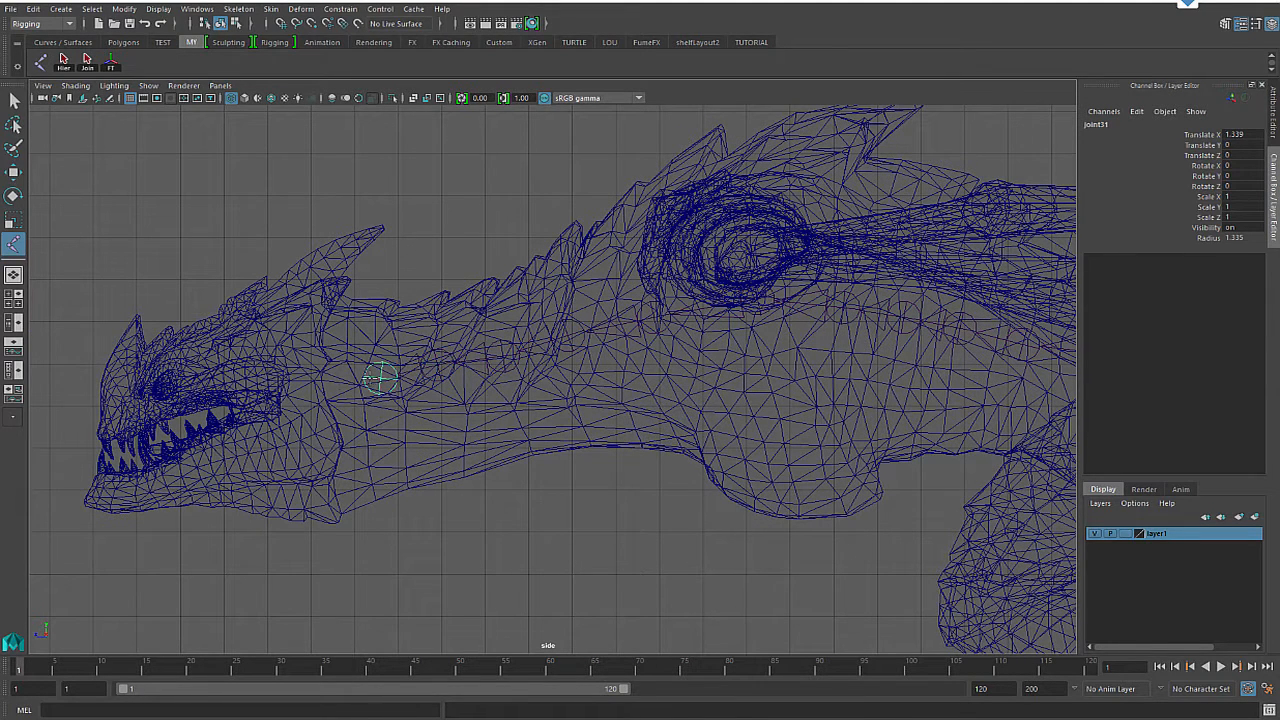
pyautogui.click(318, 386)
pyautogui.hotkey('ctrl', 'z')
pyautogui.click(297, 393)
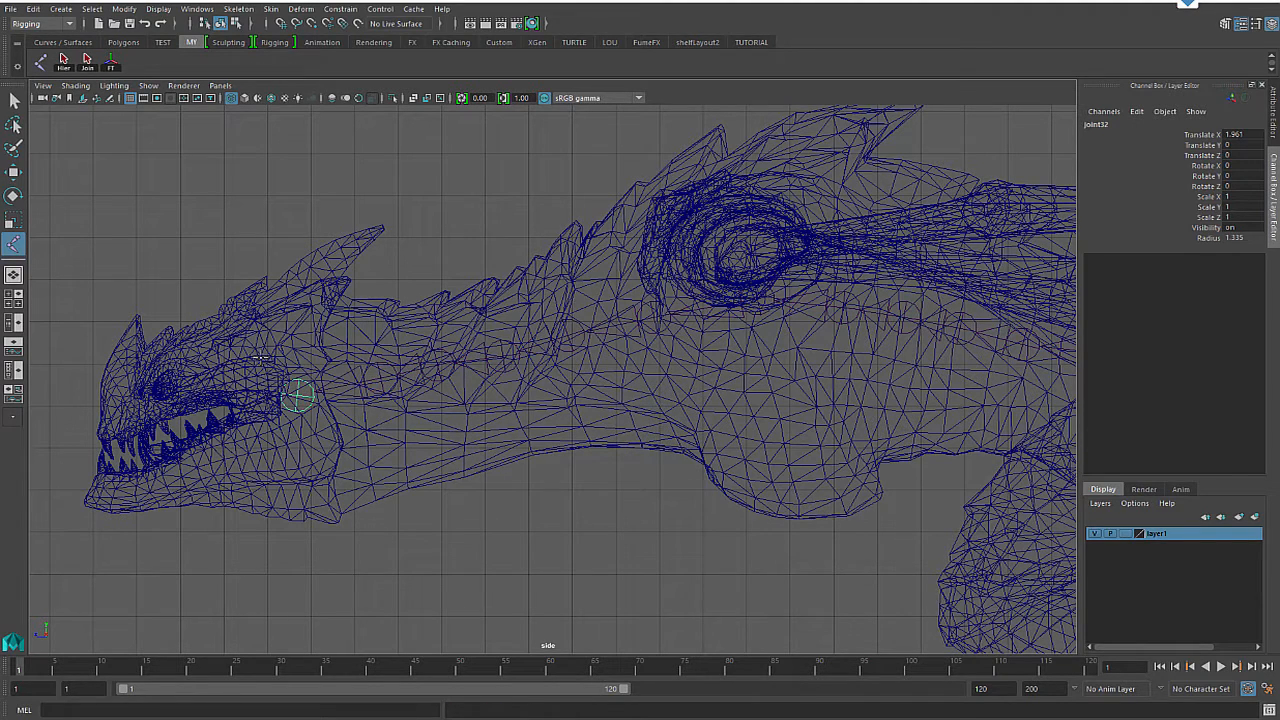
# Step: Add one joint at the upper skull and one at the snout tip, and finish the chain
pyautogui.click(259, 357)
pyautogui.click(128, 408)
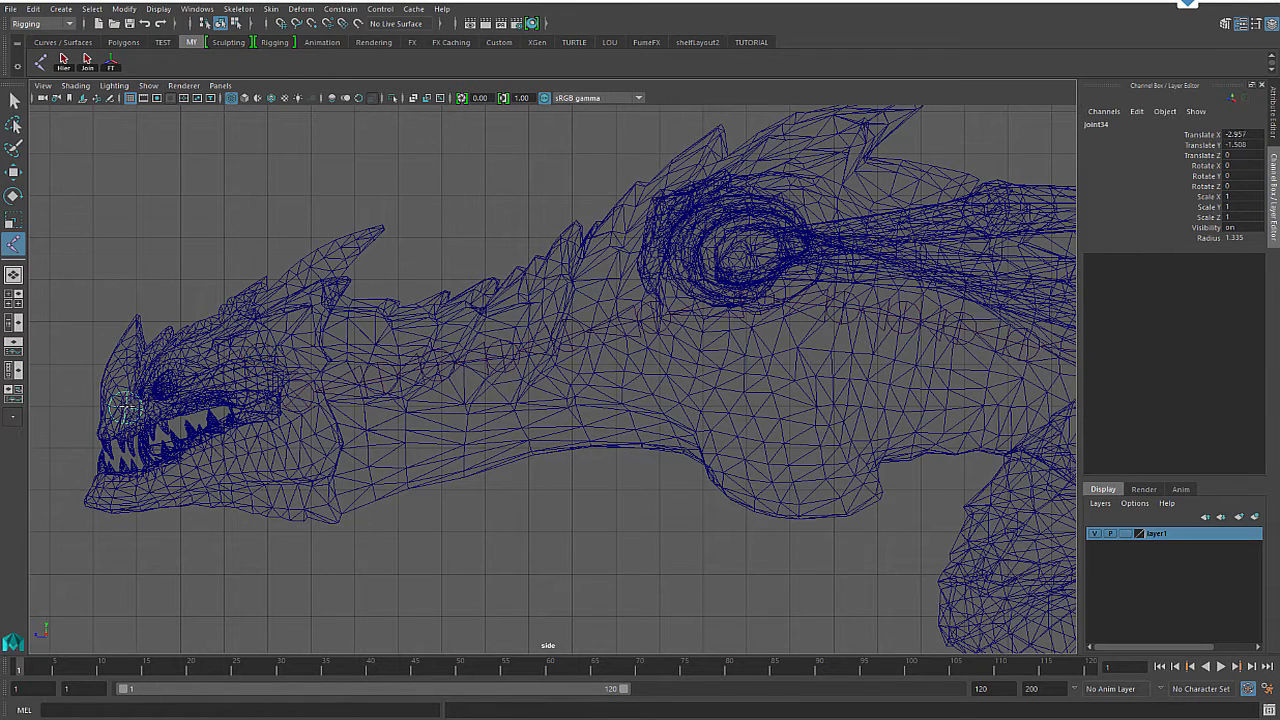
pyautogui.press('Return')
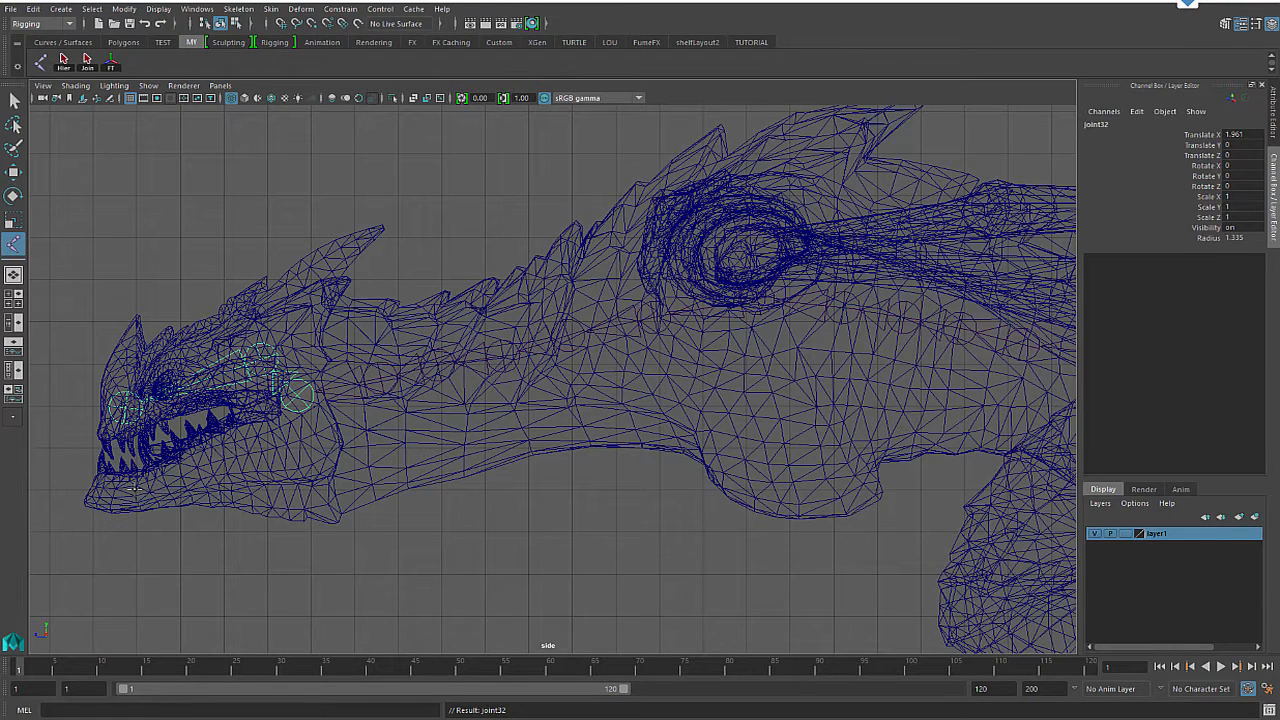
# Step: Branch a lower jaw chain of two joints from the head joint, from the jaw hinge to the chin tip
pyautogui.click(290, 430)
pyautogui.click(108, 494)
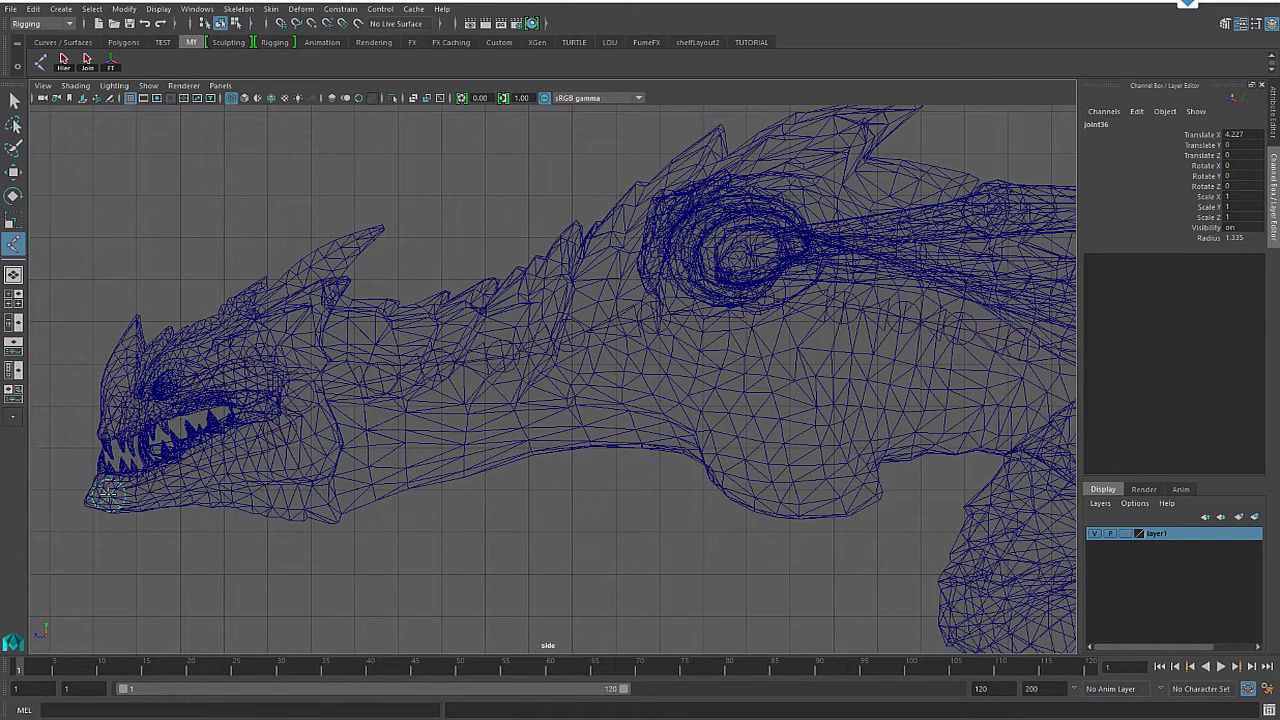
pyautogui.press('Return')
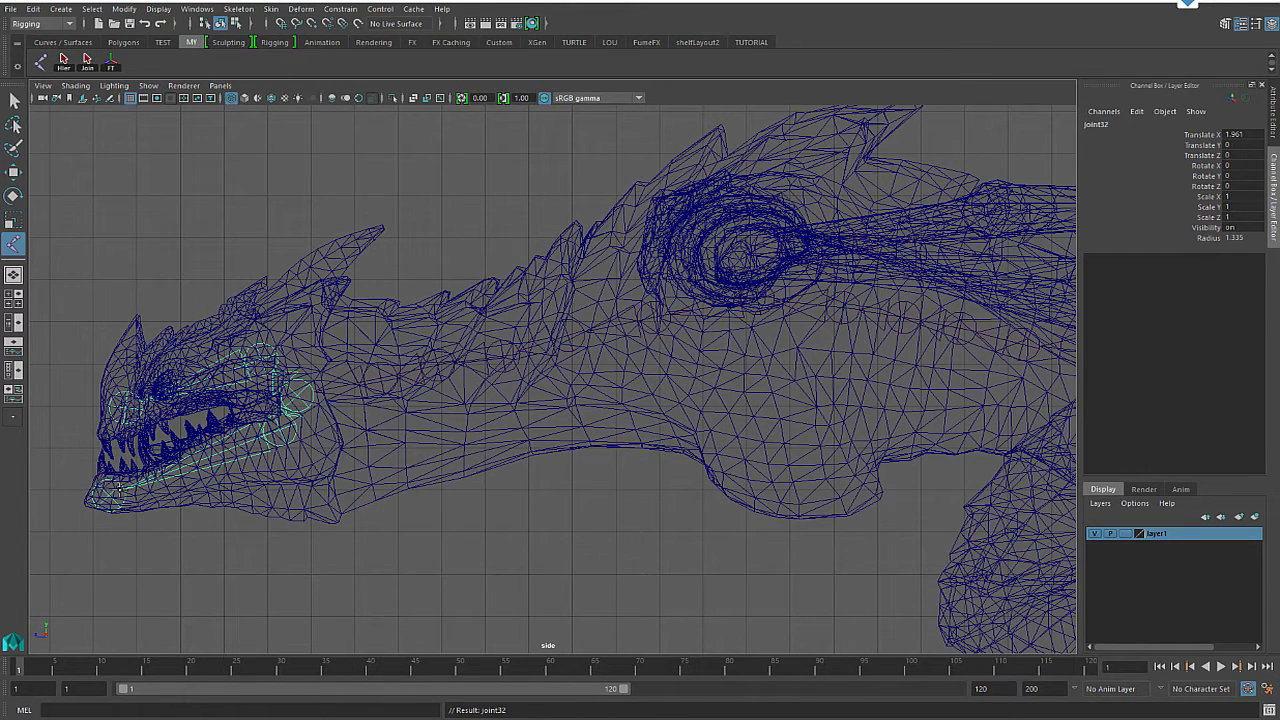
# Step: Select the spine joint below the wing shoulder as the branching parent and show the model in a full top view
pyautogui.press('Up')
pyautogui.press('Up')
pyautogui.press('Up')
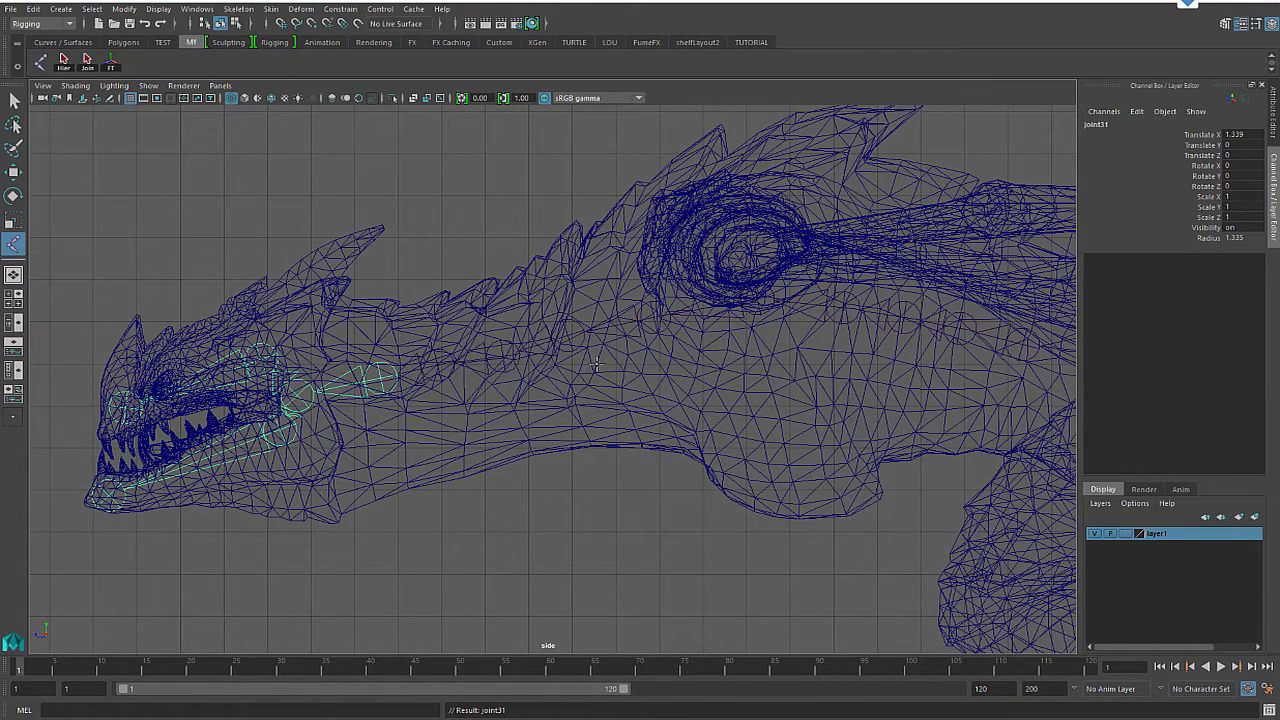
pyautogui.press('Up')
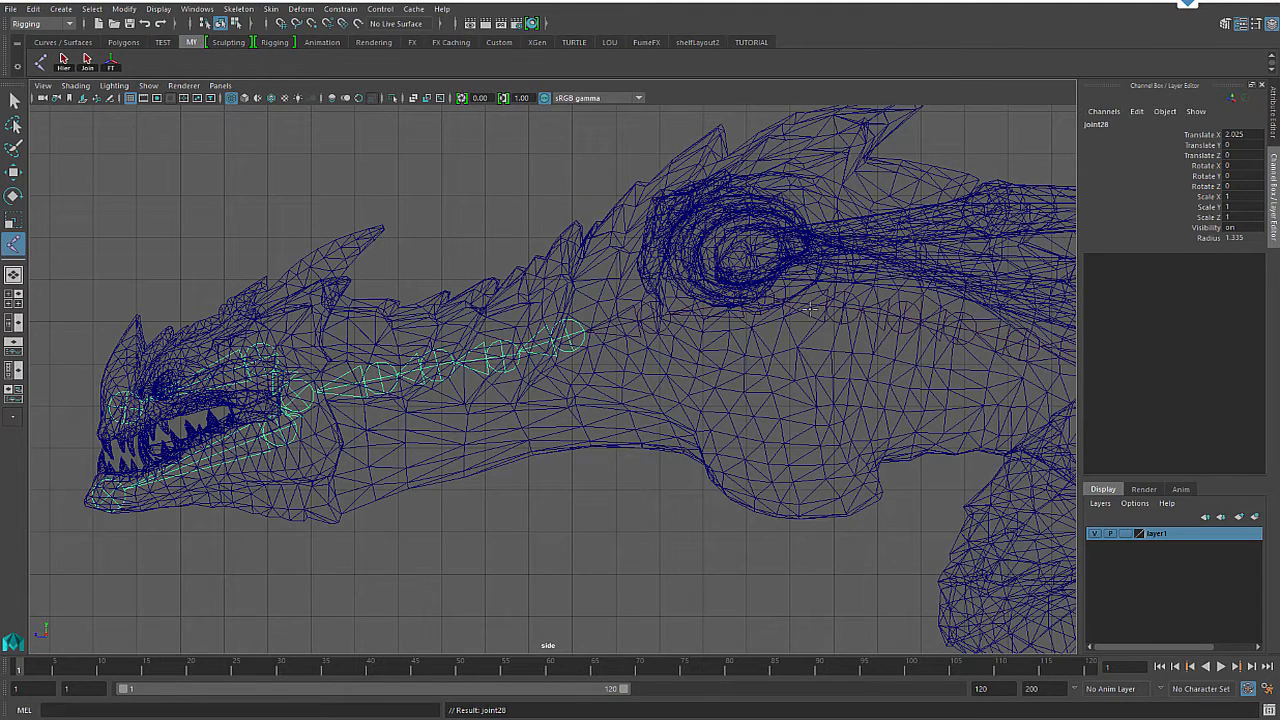
pyautogui.press('Up')
pyautogui.press('Up')
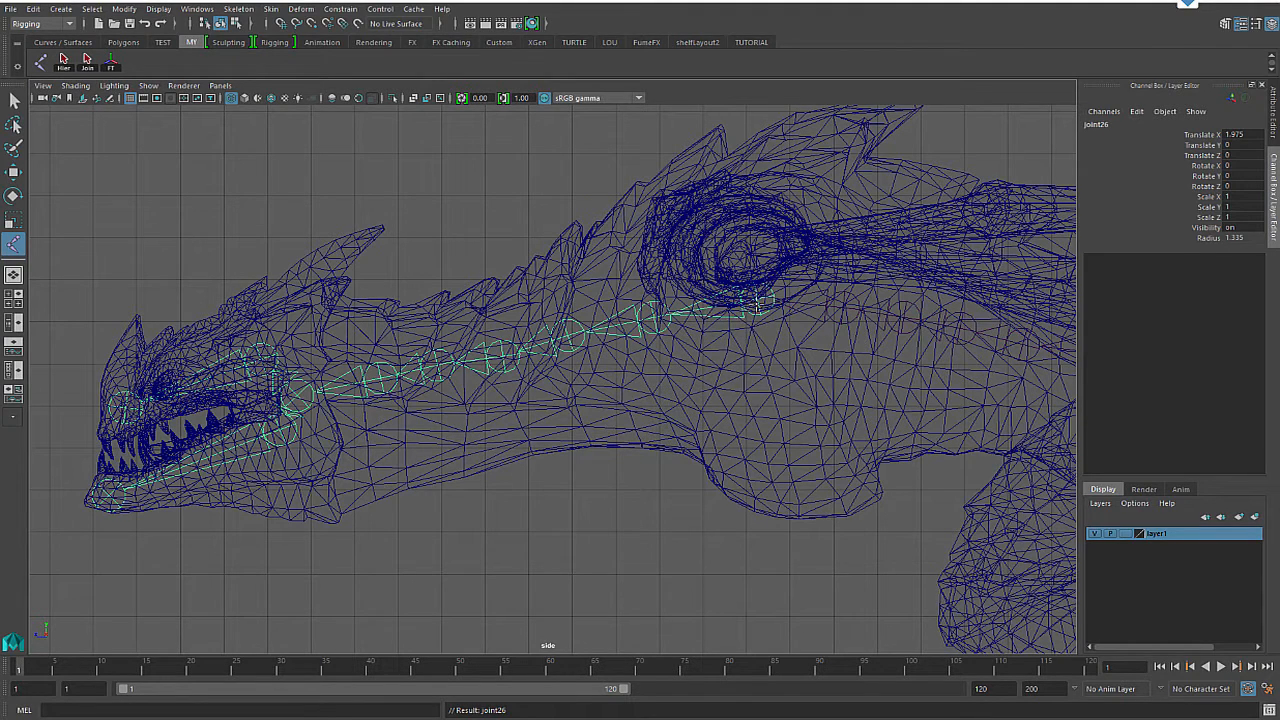
pyautogui.press('space')
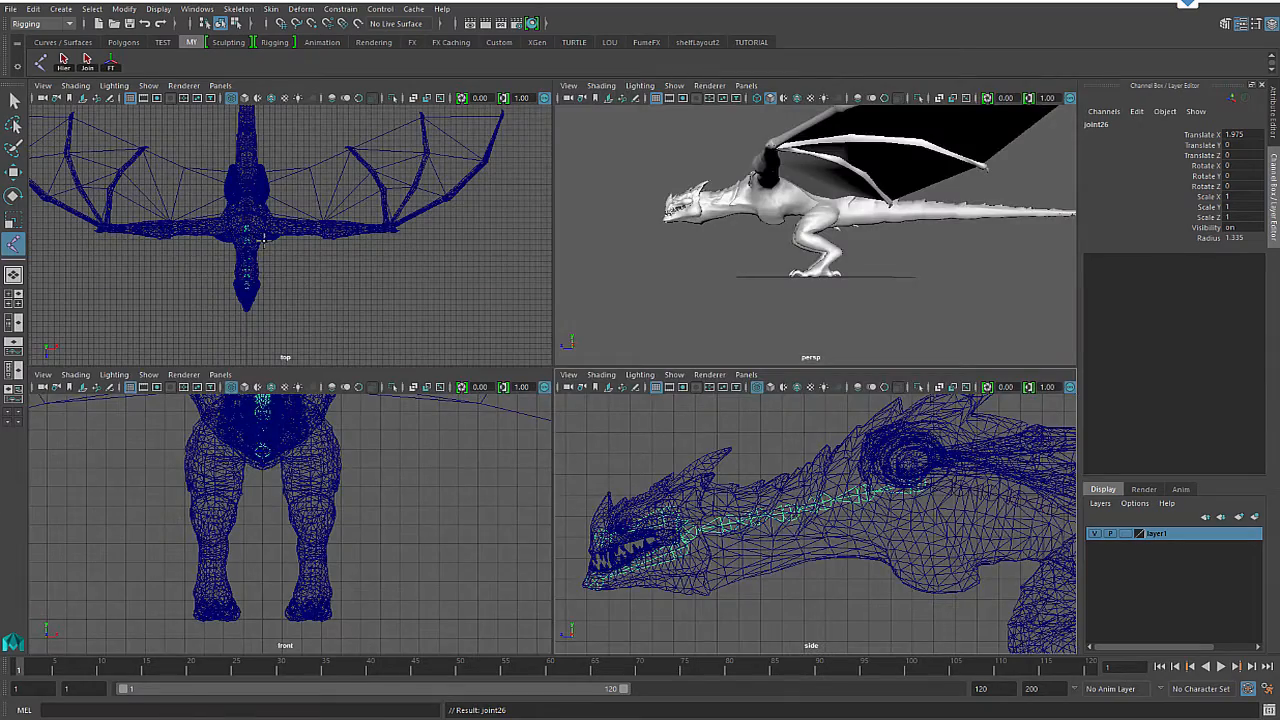
pyautogui.press('space')
pyautogui.scroll(5, 353, 368)
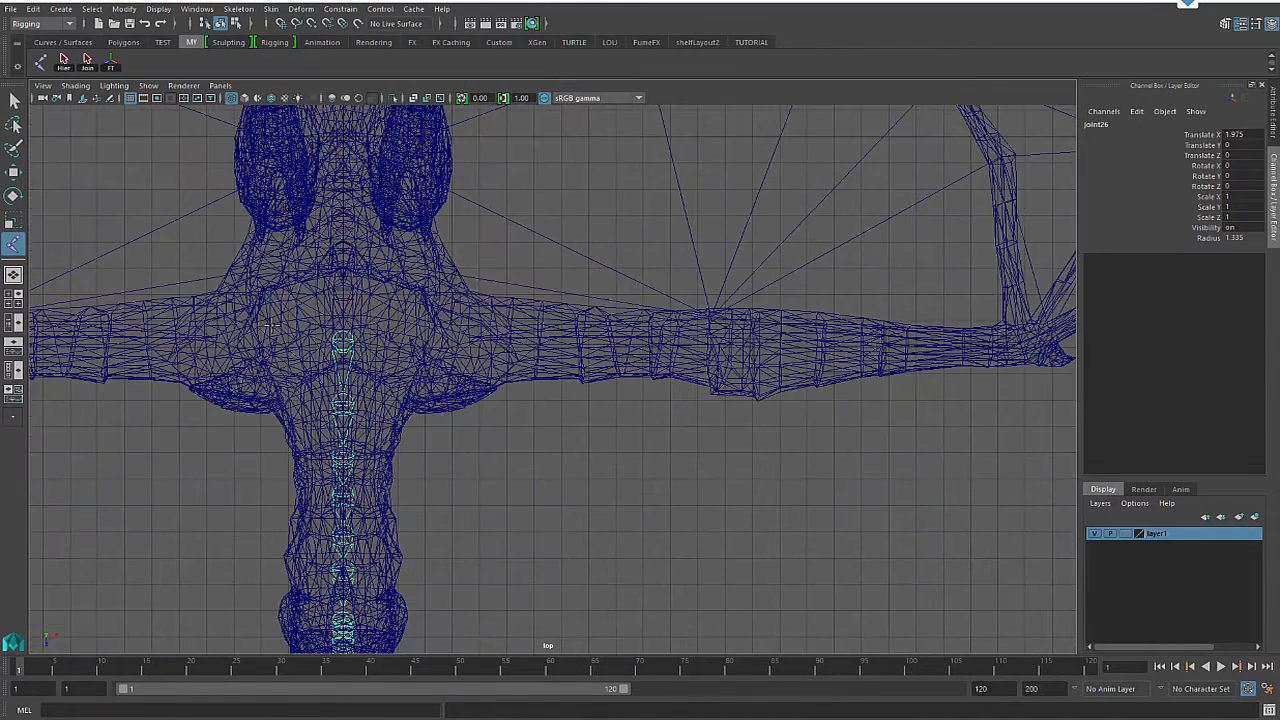
pyautogui.press('Down')
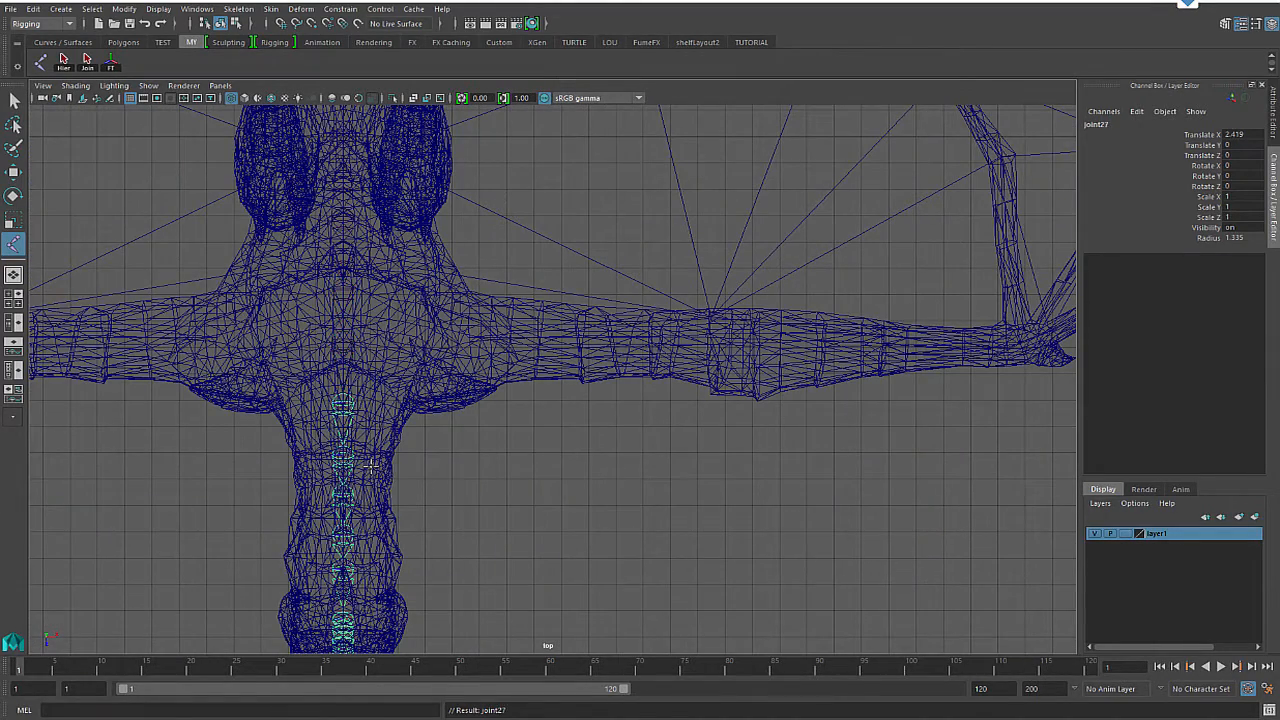
pyautogui.press('Up')
pyautogui.scroll(3, 398, 316)
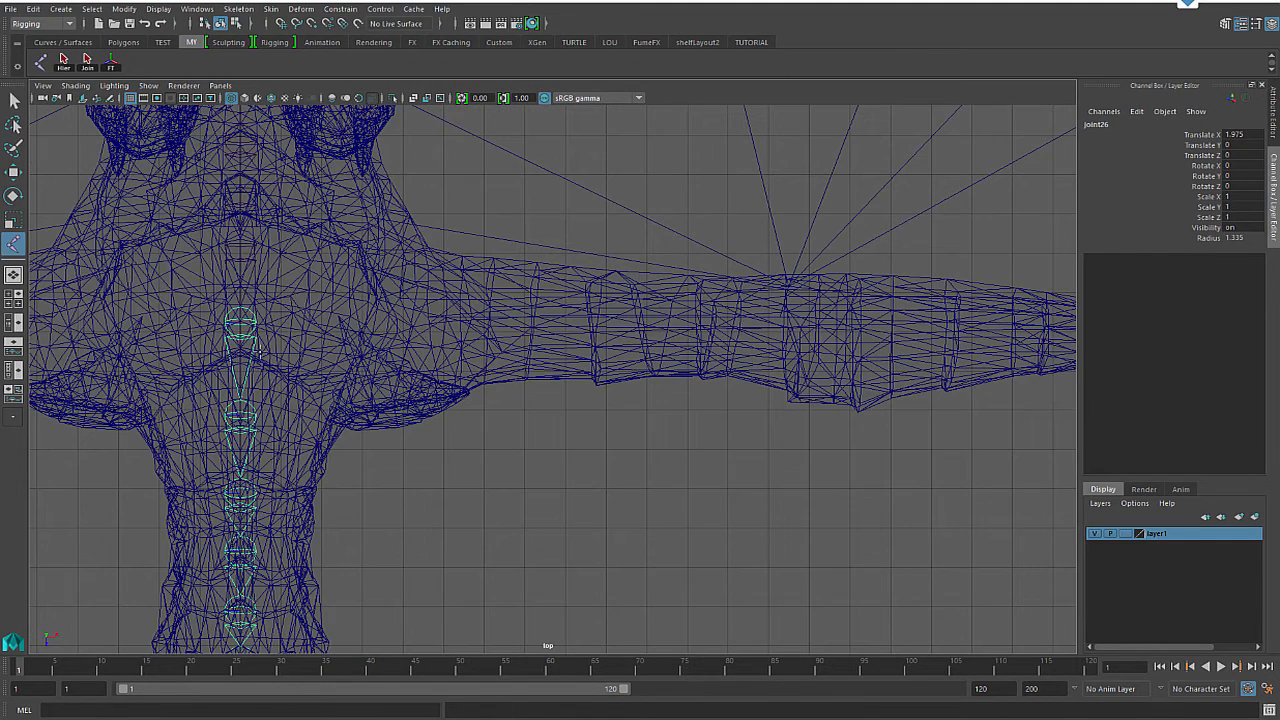
pyautogui.press('Up')
# Step: Branch a left wing arm chain of four joints from the spine joint, through the chest side, shoulder and elbow to the wrist
pyautogui.click(386, 387)
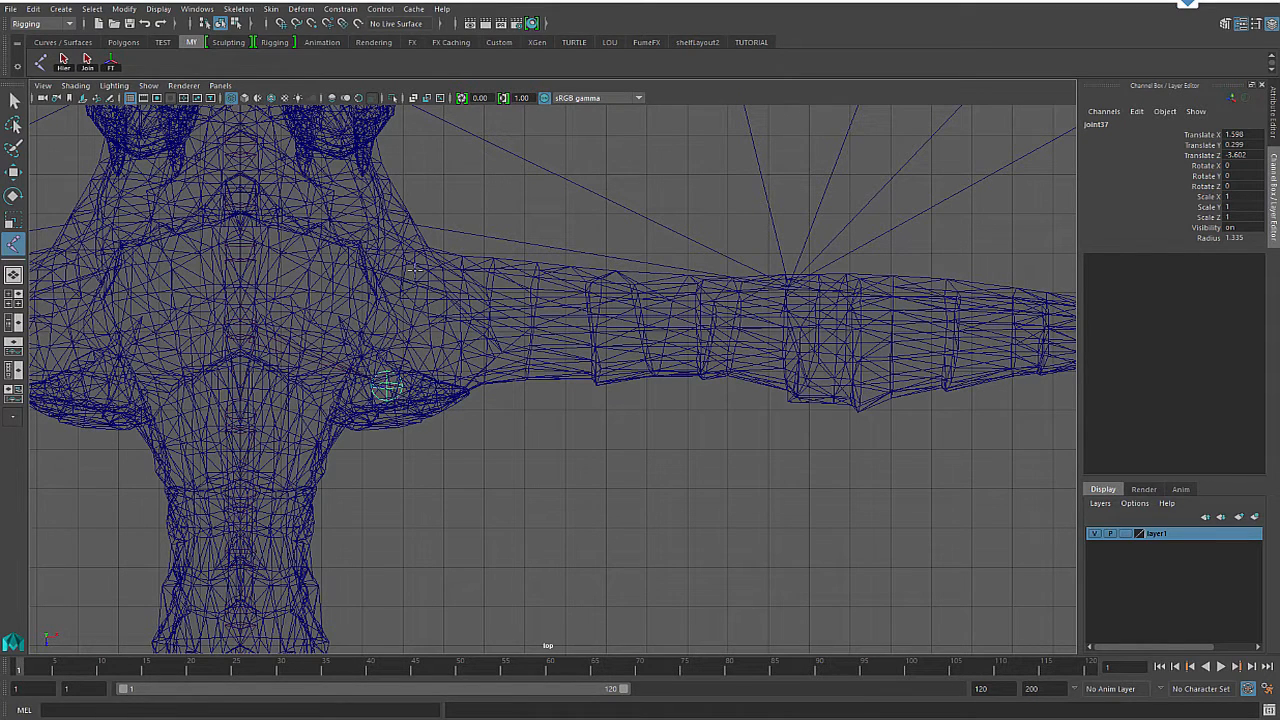
pyautogui.click(470, 316)
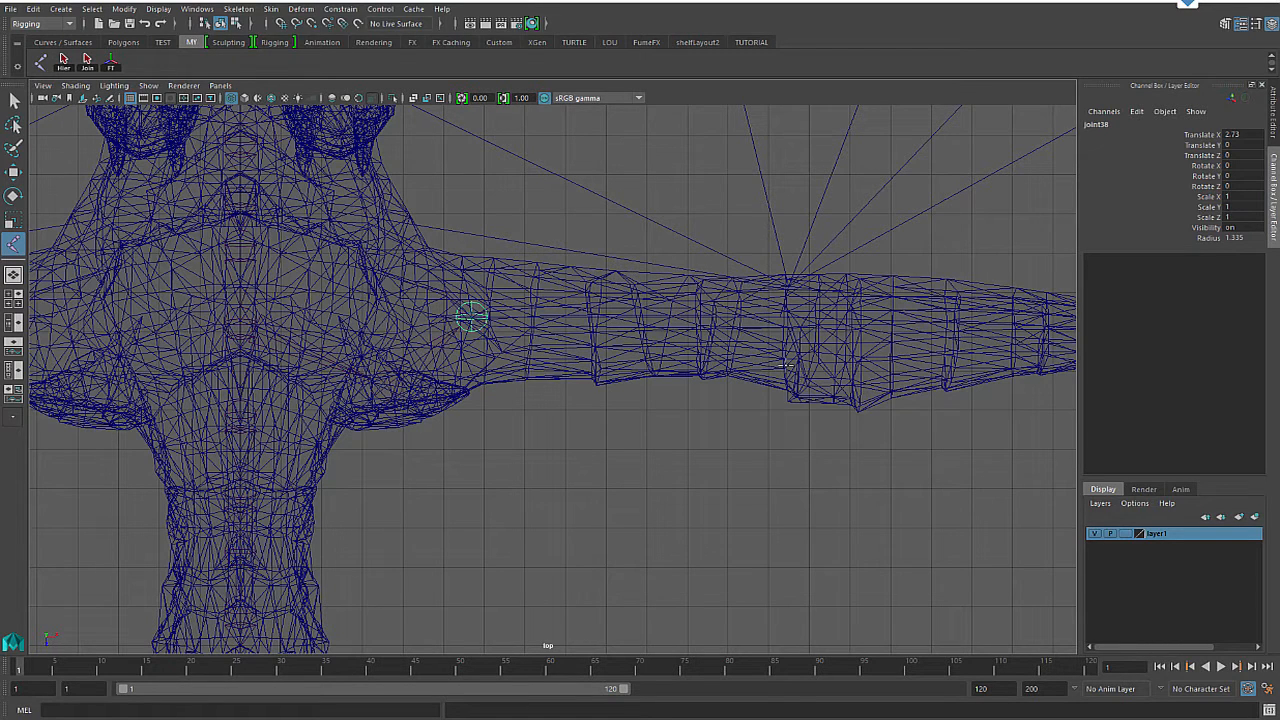
pyautogui.click(820, 366)
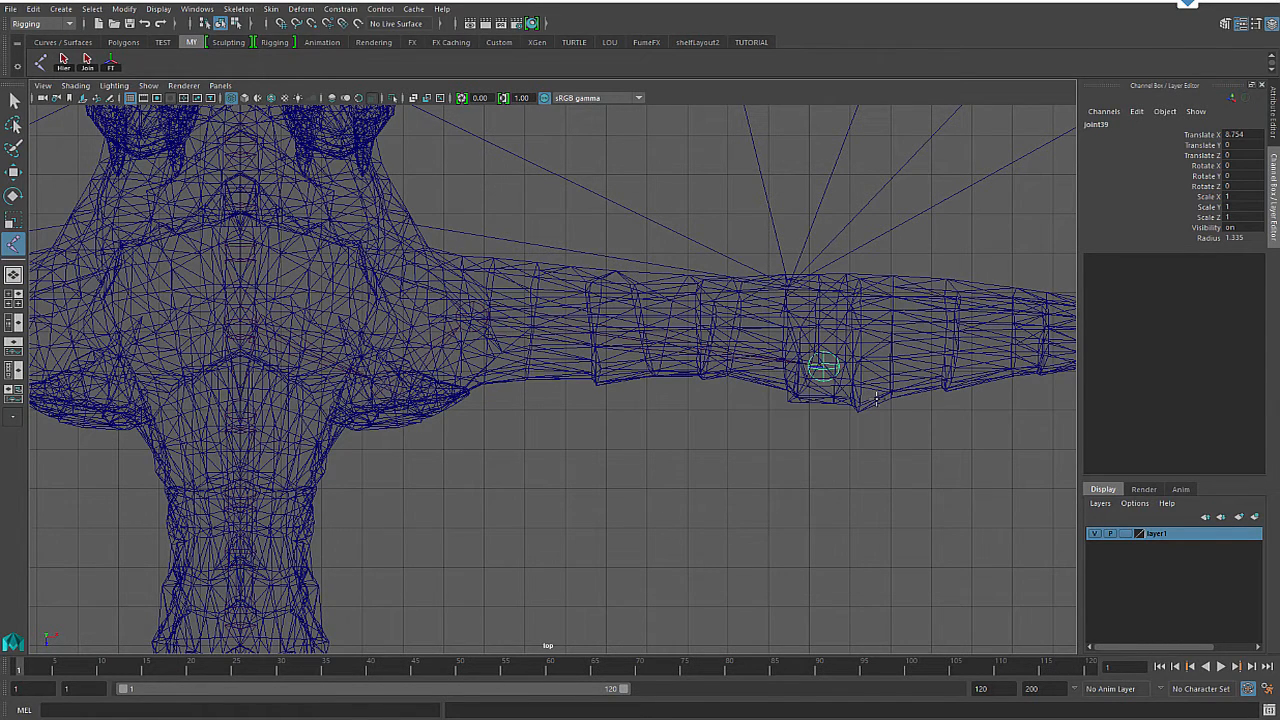
pyautogui.keyDown('alt'); pyautogui.moveTo(862, 424); pyautogui.dragTo(318, 513, button='middle'); pyautogui.keyUp('alt')
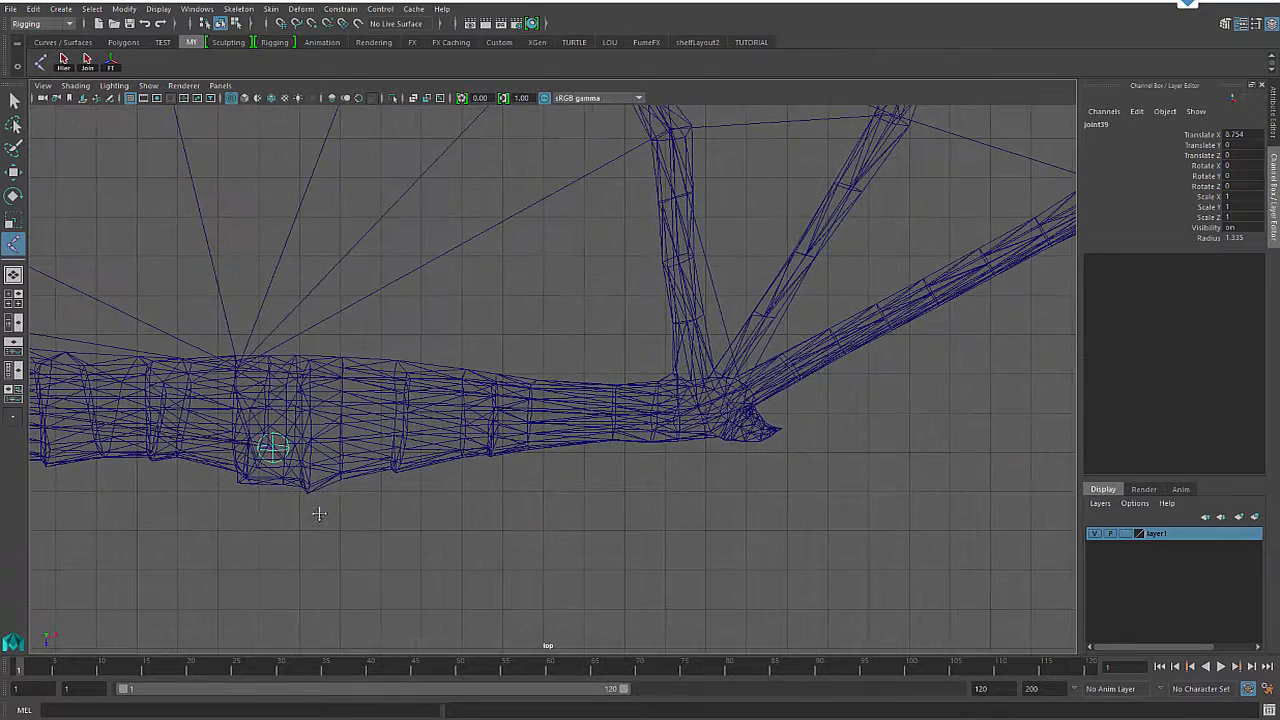
pyautogui.click(712, 406)
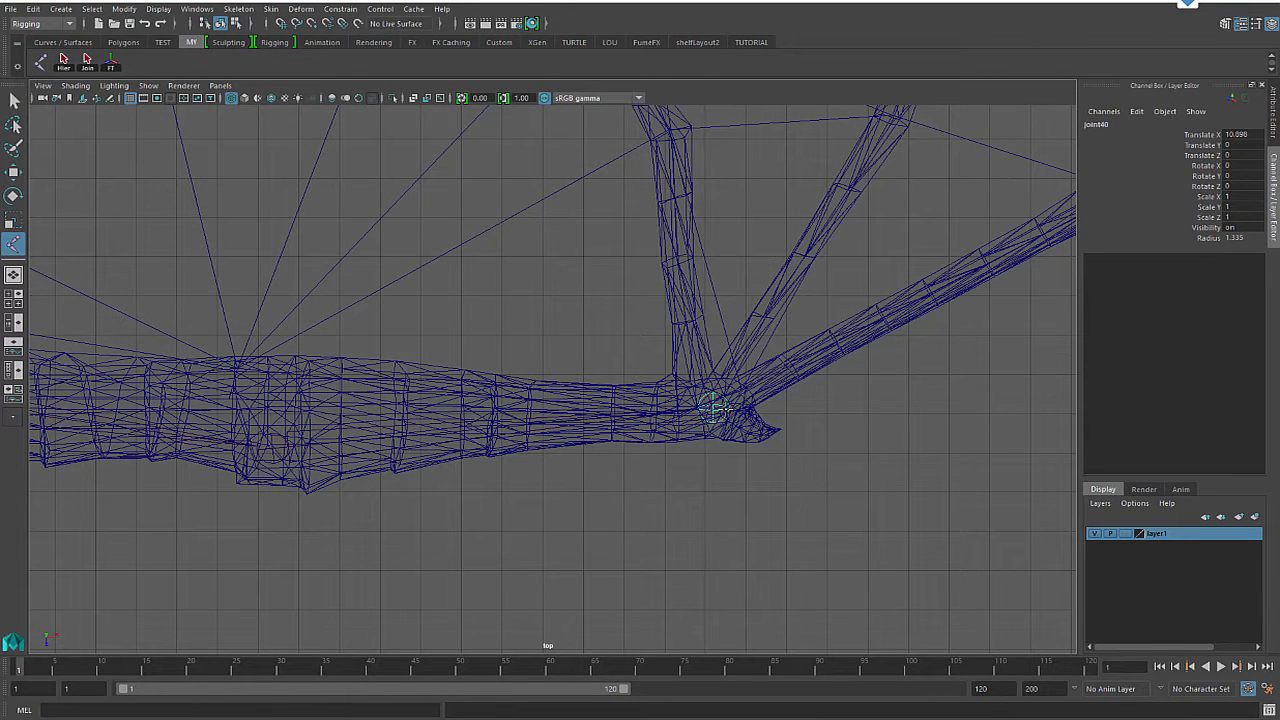
pyautogui.hotkey('ctrl', 'z')
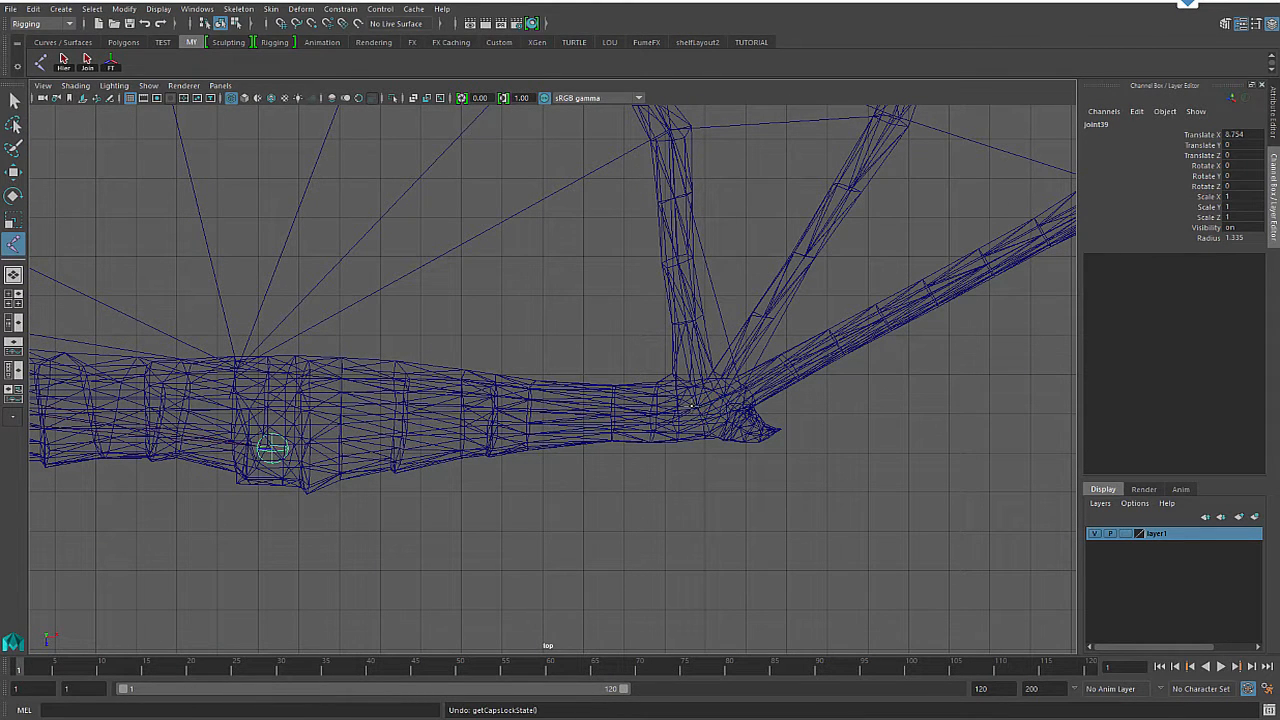
pyautogui.click(692, 407)
# Step: Extend the left wing chain along the innermost finger with joints at both bends and the claw base, and finish the chain
pyautogui.keyDown('alt'); pyautogui.moveTo(704, 258); pyautogui.dragTo(709, 345, button='middle'); pyautogui.keyUp('alt')
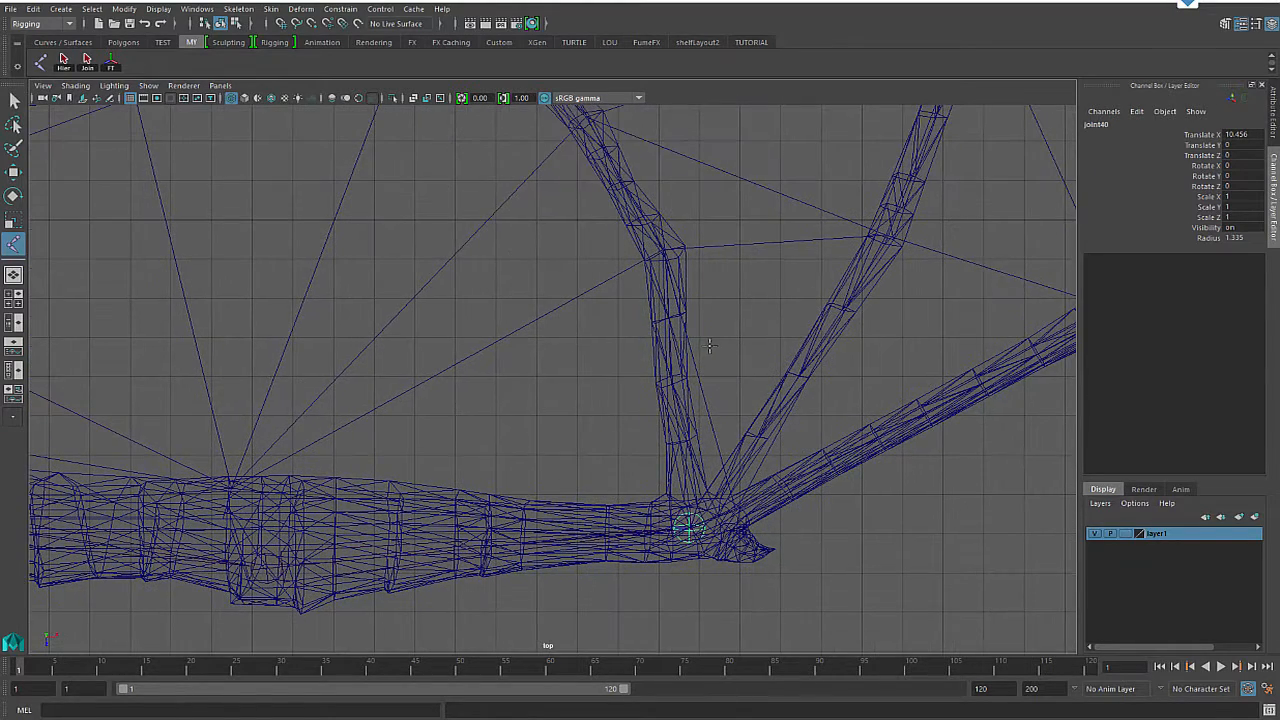
pyautogui.click(664, 251)
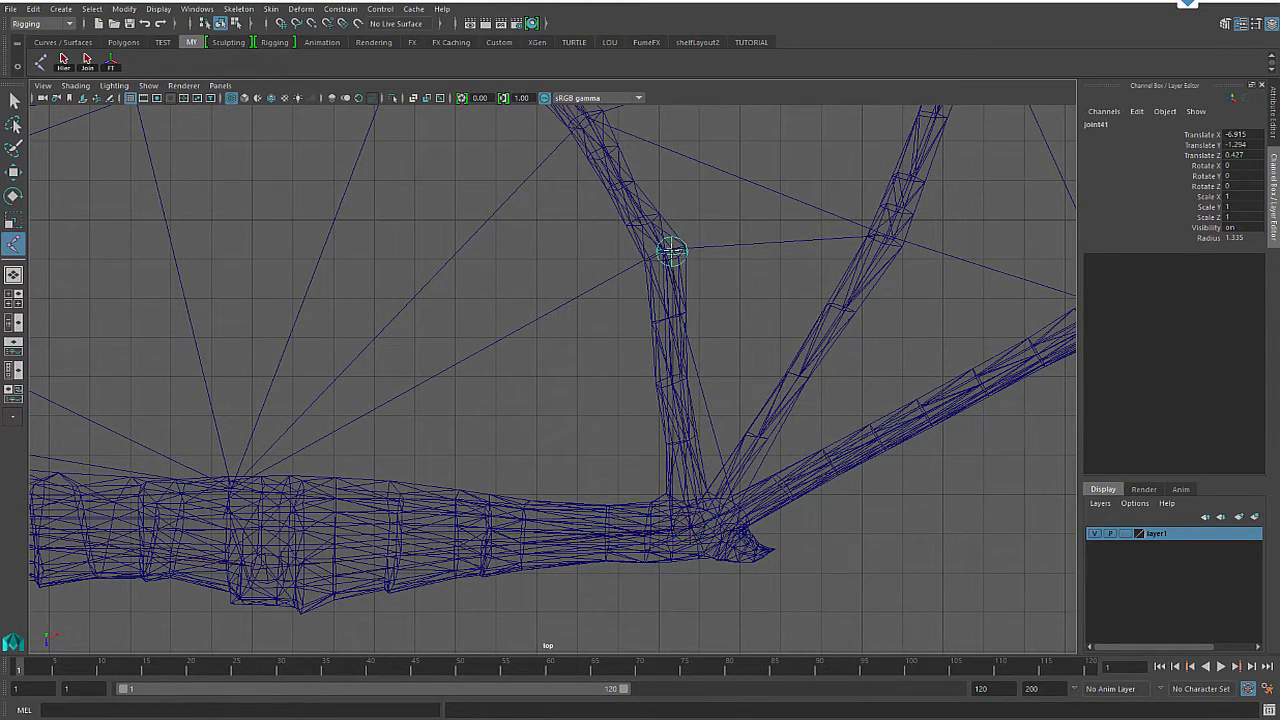
pyautogui.keyDown('alt'); pyautogui.moveTo(664, 251); pyautogui.dragTo(651, 351, button='middle'); pyautogui.keyUp('alt')
pyautogui.click(610, 297)
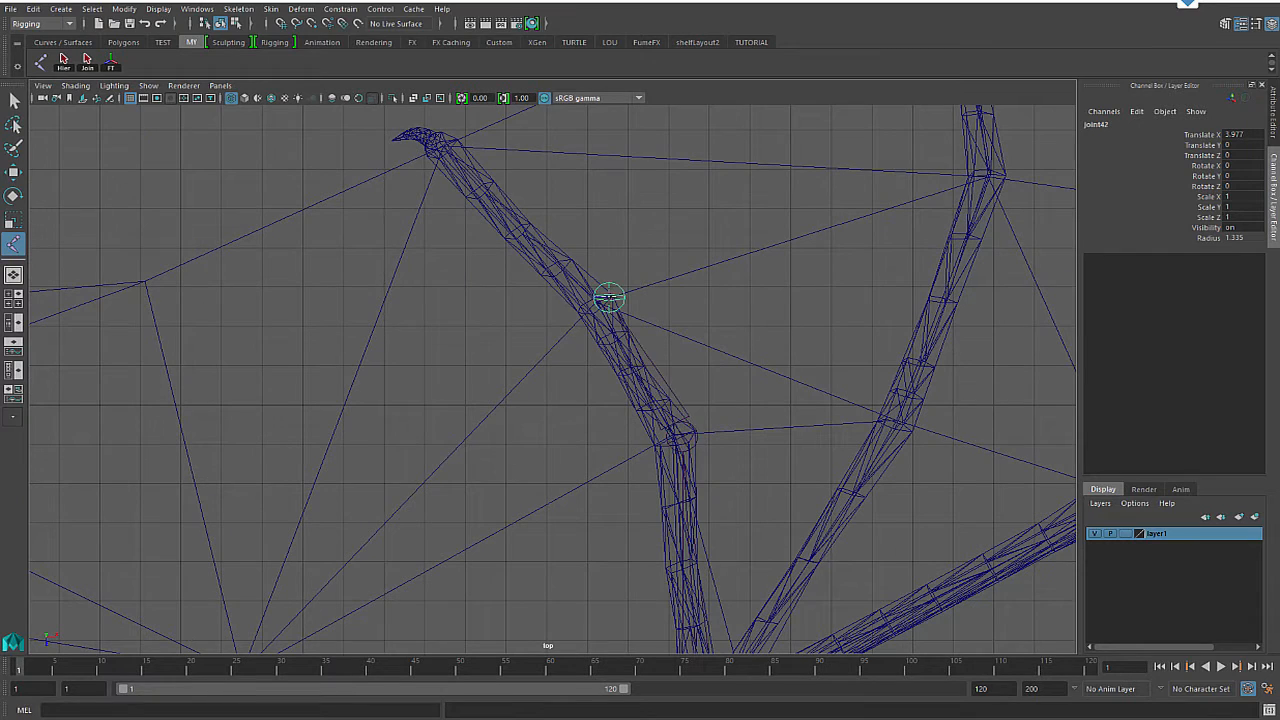
pyautogui.hotkey('ctrl', 'z')
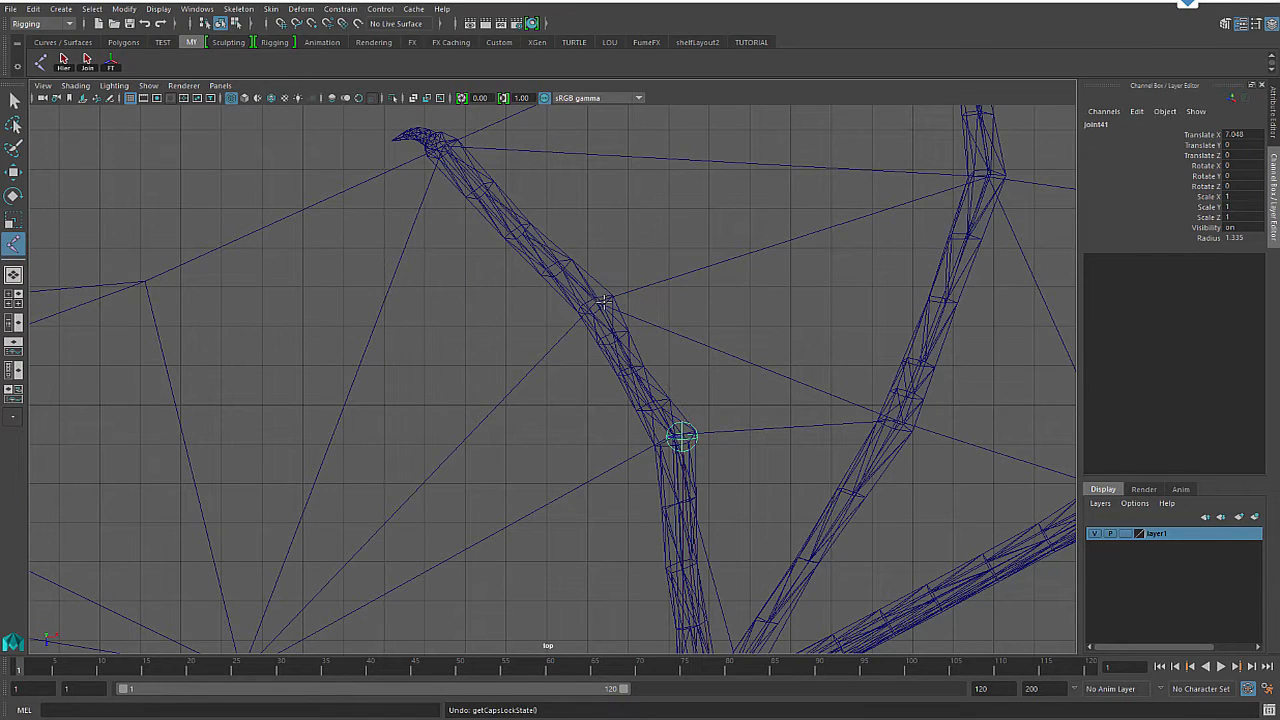
pyautogui.click(604, 304)
pyautogui.click(437, 145)
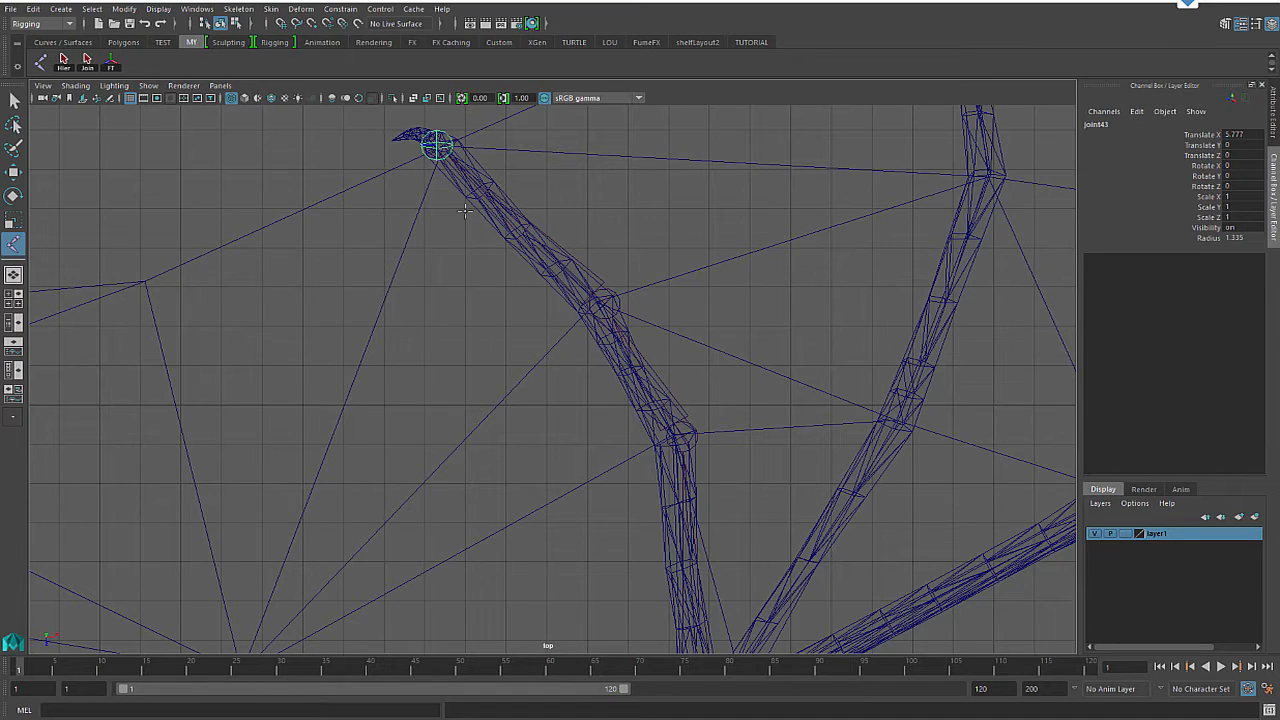
pyautogui.press('Return')
# Step: Branch a middle finger chain of three joints from the left wrist joint, at both bends and the claw base
pyautogui.scroll(-5, 481, 226)
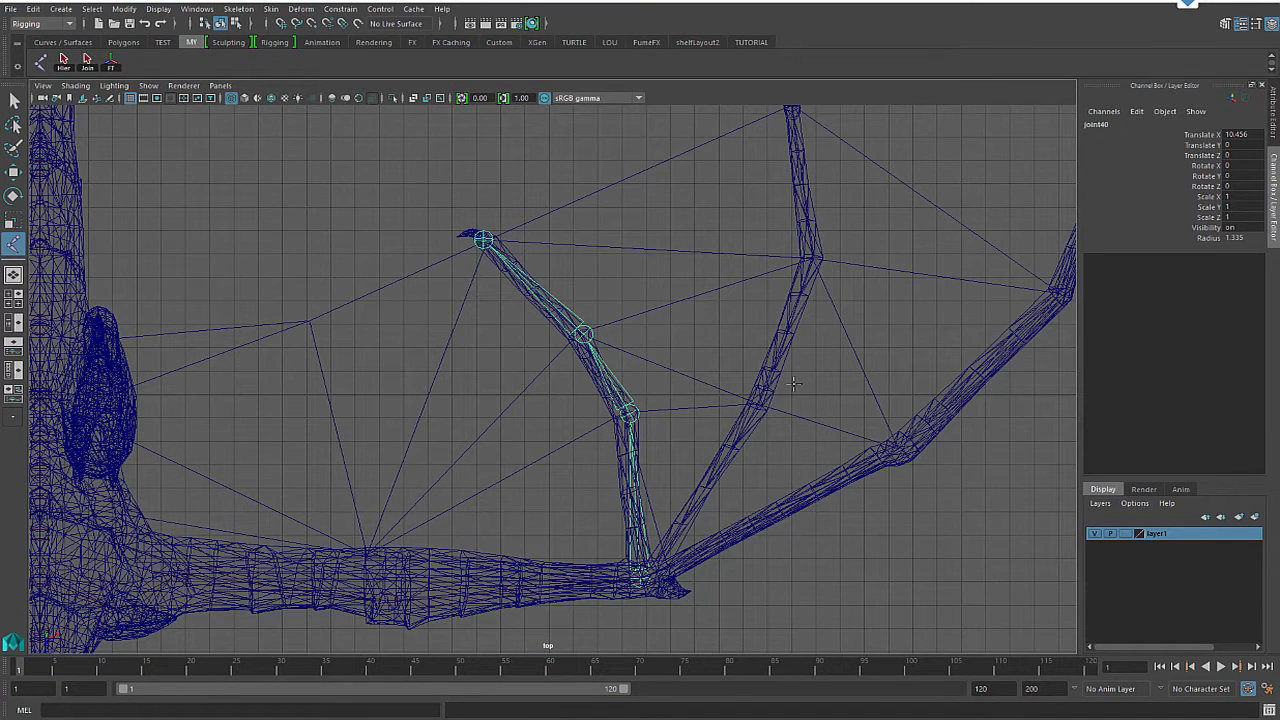
pyautogui.click(757, 410)
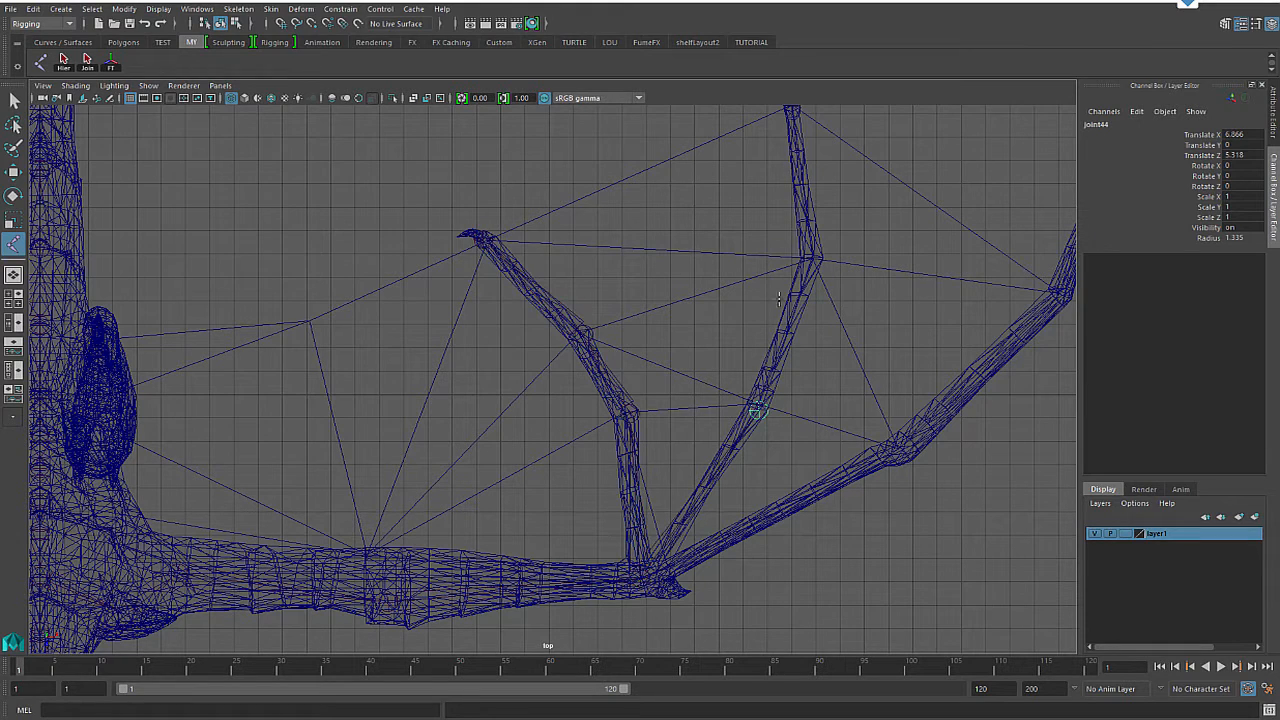
pyautogui.click(818, 258)
pyautogui.scroll(-2, 661, 188)
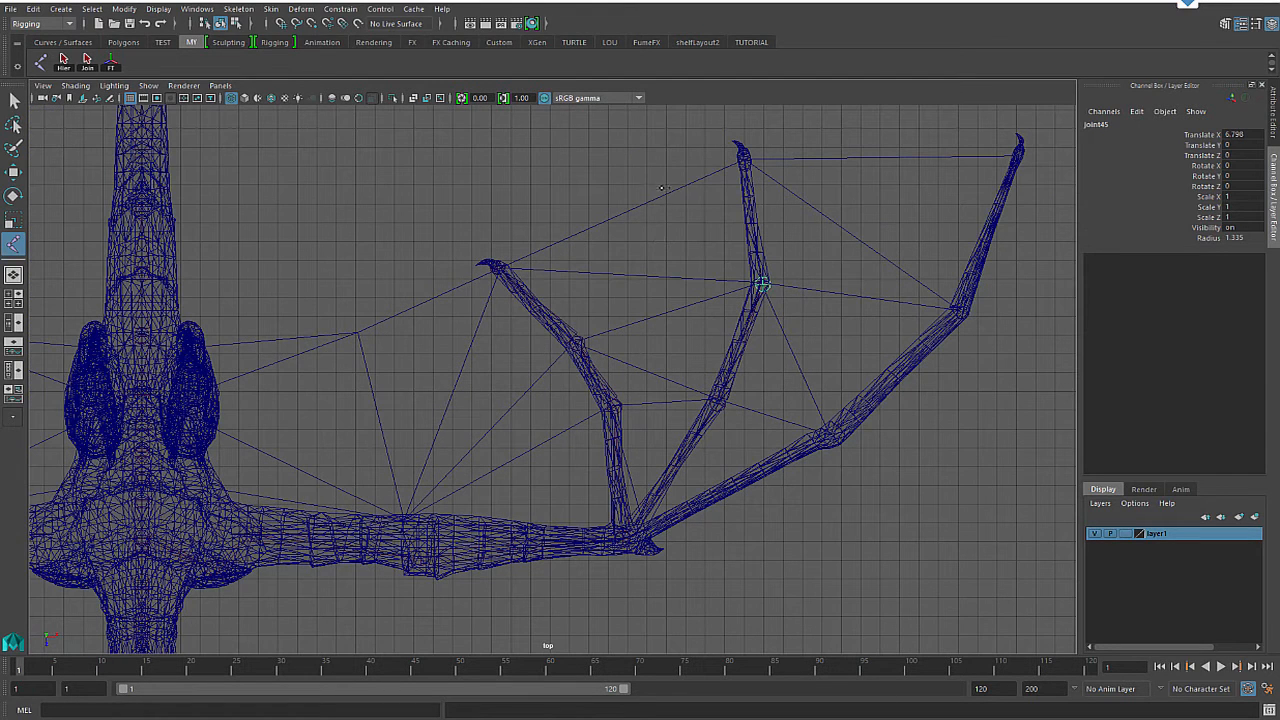
pyautogui.click(746, 160)
pyautogui.moveTo(751, 143); pyautogui.dragTo(744, 156, button='middle')
pyautogui.press('Return')
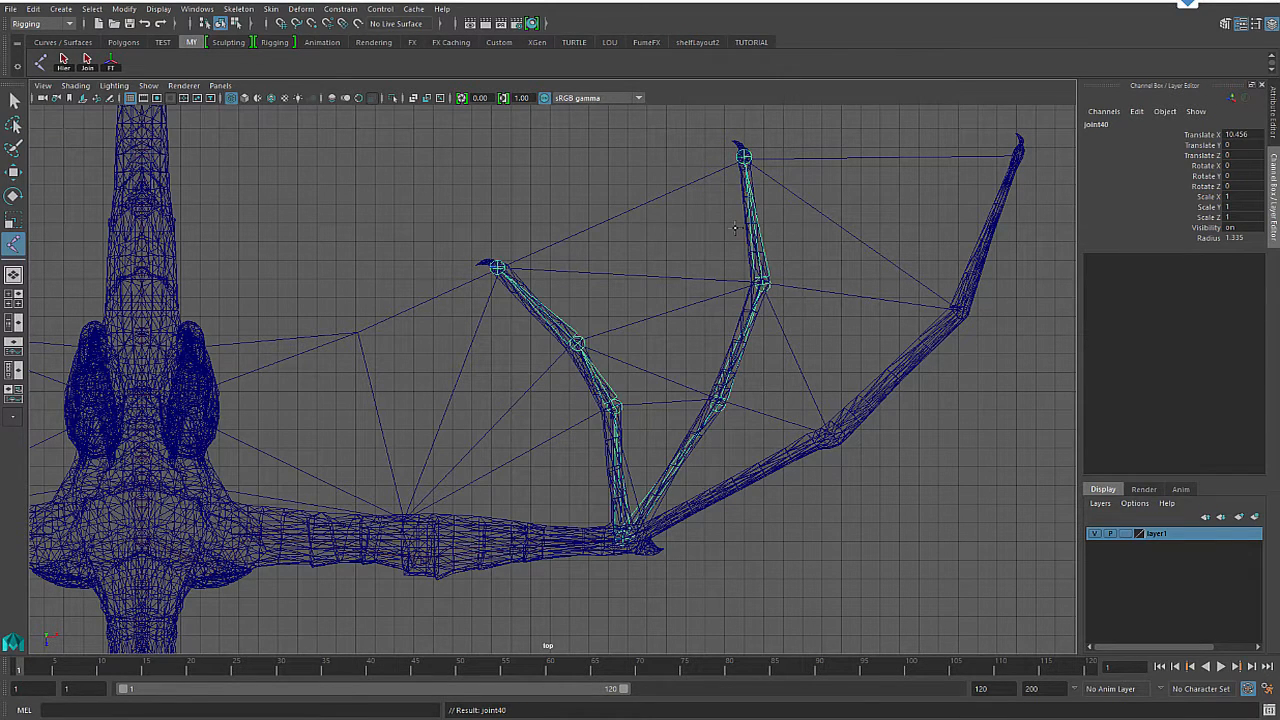
# Step: Branch an outermost finger chain of three joints from the left wrist joint, at both bends and the claw base
pyautogui.click(828, 440)
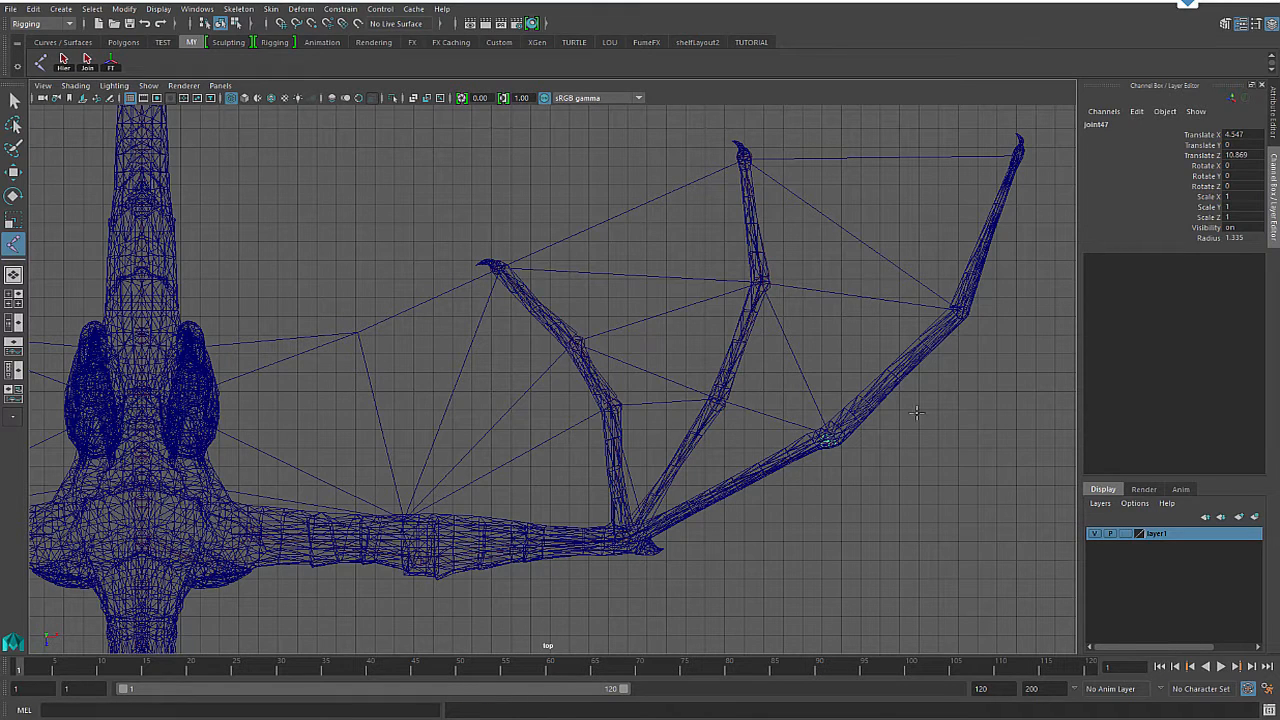
pyautogui.click(961, 314)
pyautogui.click(1020, 148)
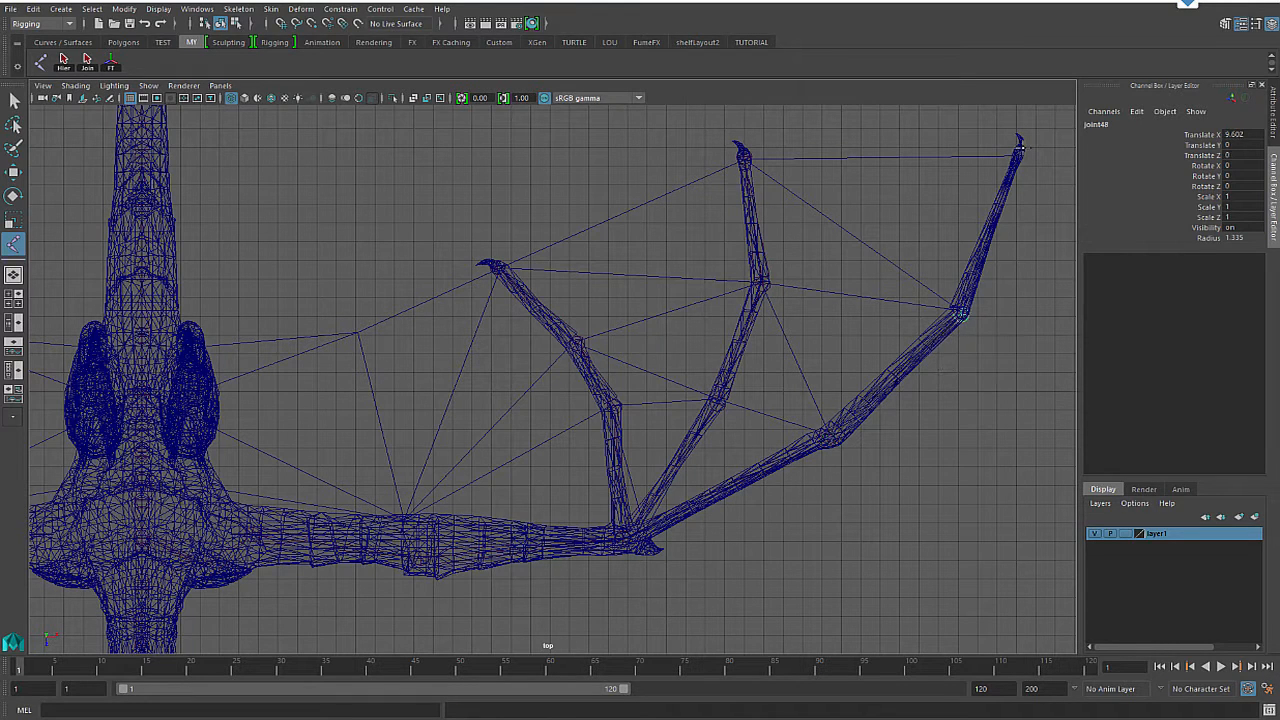
pyautogui.click(1017, 153)
pyautogui.press('Return')
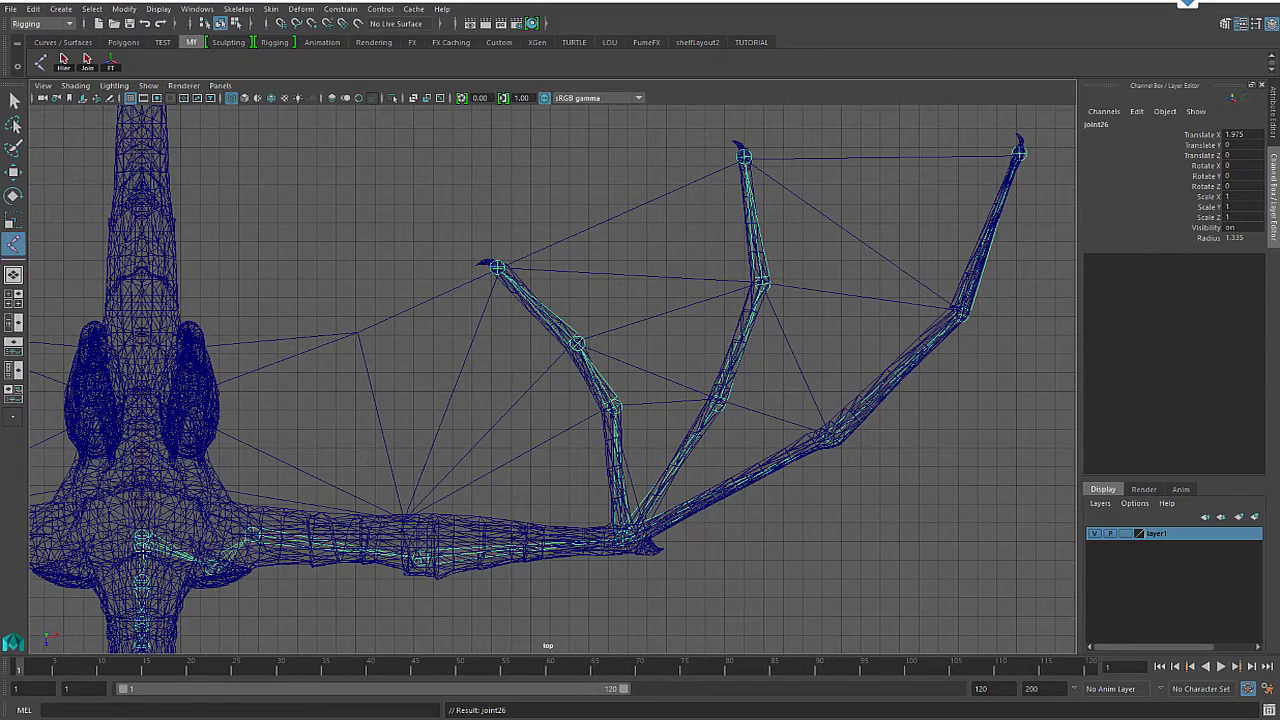
# Step: Branch a matching right wing arm chain of four joints from the same spine joint, through the chest side, shoulder and elbow to the wrist
pyautogui.keyDown('alt'); pyautogui.moveTo(476, 388); pyautogui.dragTo(871, 286, button='middle'); pyautogui.keyUp('alt')
pyautogui.scroll(6, 776, 452)
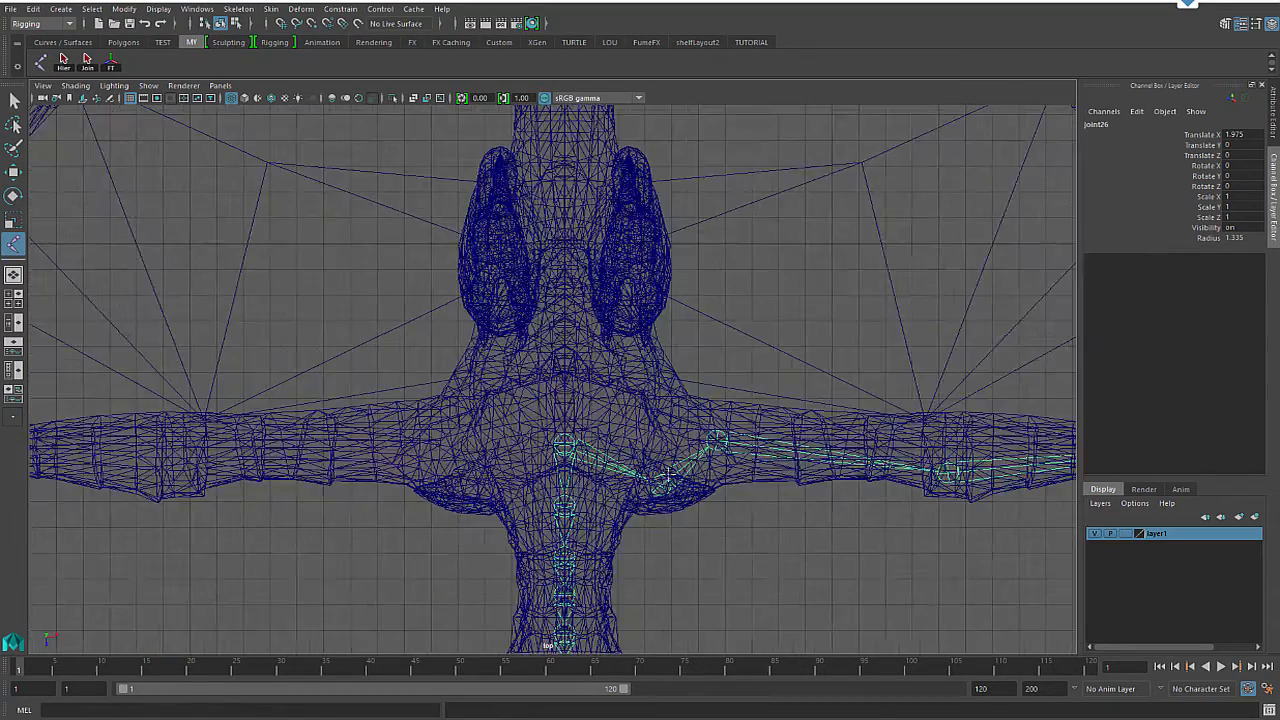
pyautogui.keyDown('alt'); pyautogui.moveTo(593, 494); pyautogui.dragTo(738, 376, button='middle'); pyautogui.keyUp('alt')
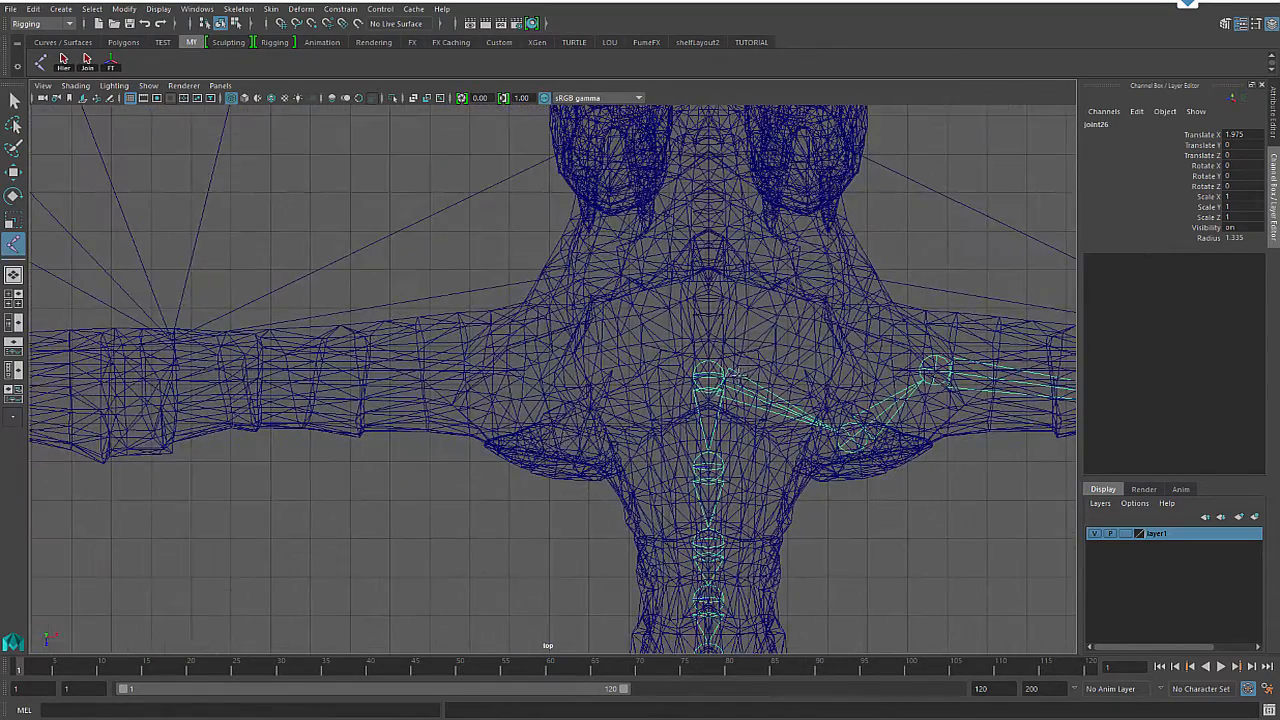
pyautogui.click(551, 441)
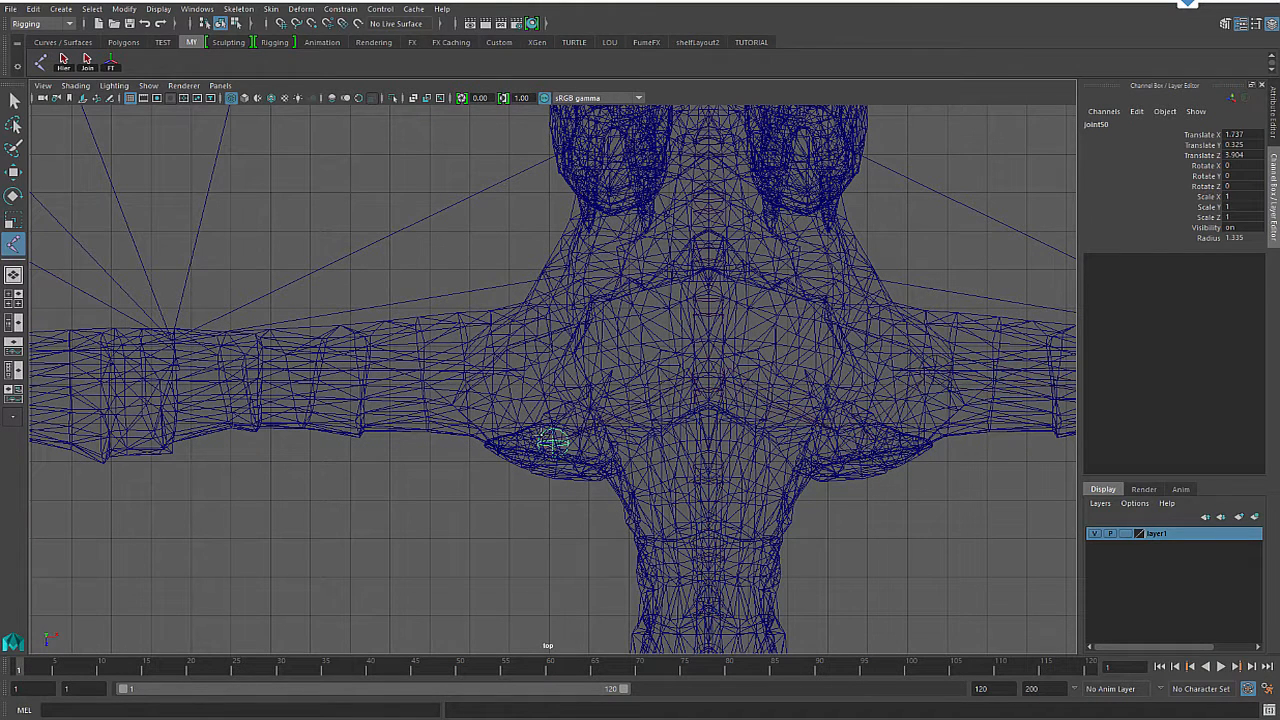
pyautogui.click(480, 375)
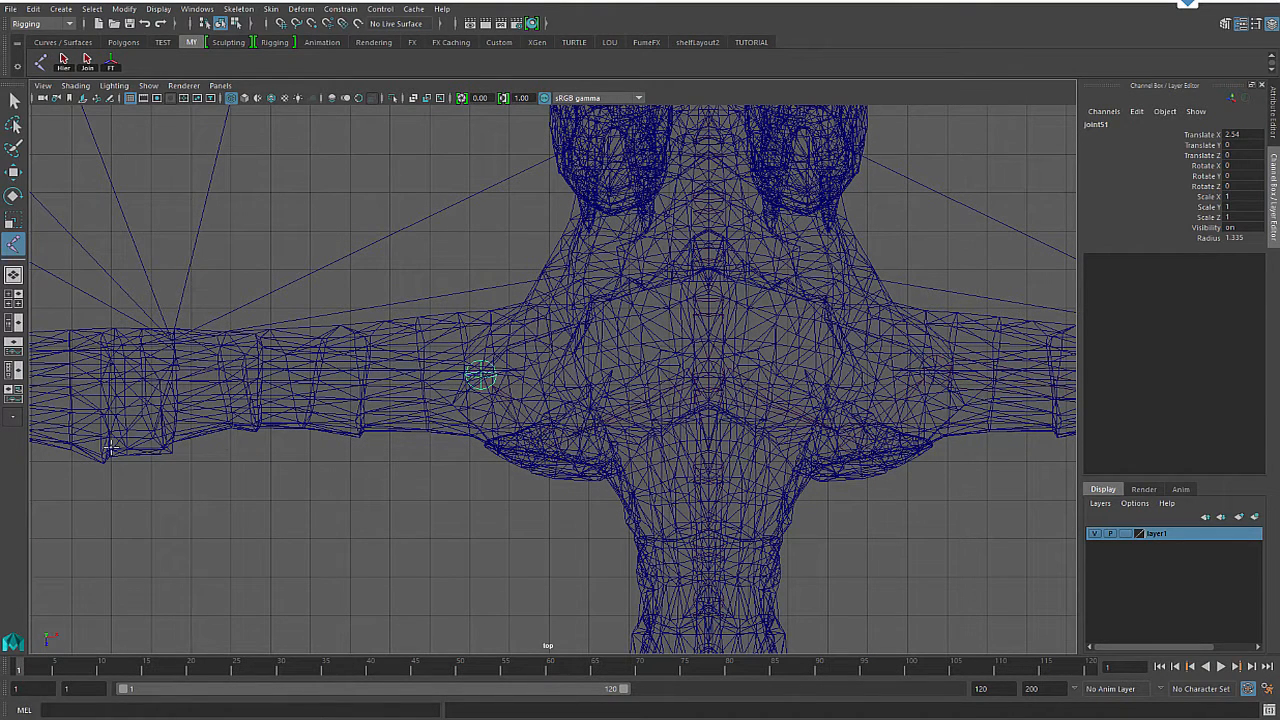
pyautogui.click(112, 398)
pyautogui.keyDown('alt'); pyautogui.moveTo(205, 362); pyautogui.dragTo(303, 340, button='middle'); pyautogui.keyUp('alt')
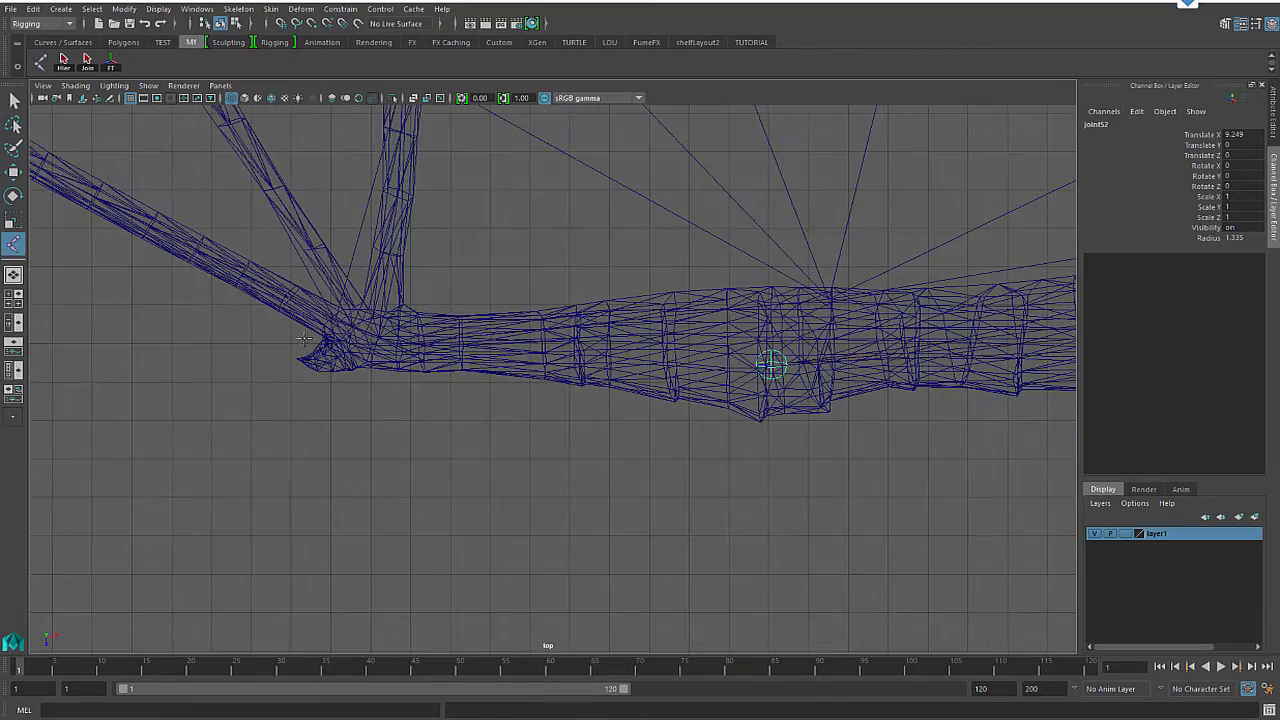
pyautogui.click(369, 334)
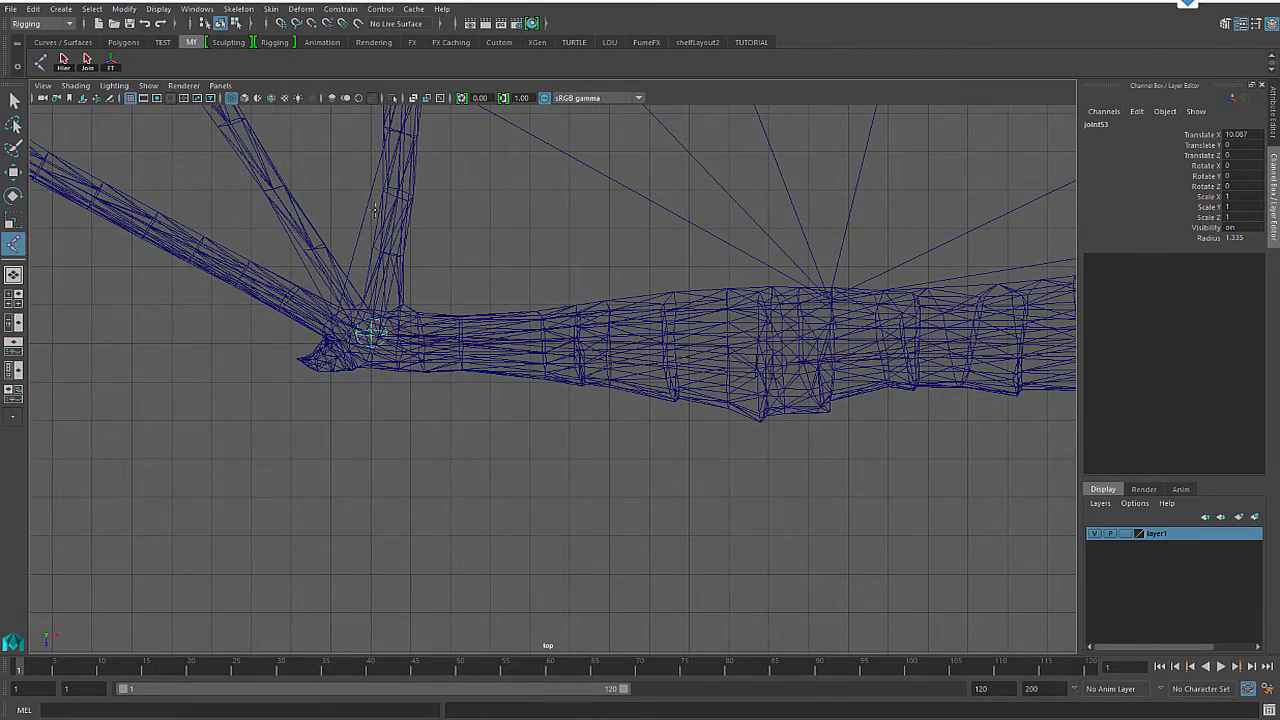
# Step: Extend the right wing chain along the innermost finger with joints at both bends and the claw base, and finish the chain
pyautogui.scroll(-5, 358, 296)
pyautogui.keyDown('alt'); pyautogui.moveTo(458, 223); pyautogui.dragTo(384, 374, button='middle'); pyautogui.keyUp('alt')
pyautogui.scroll(1, 392, 362)
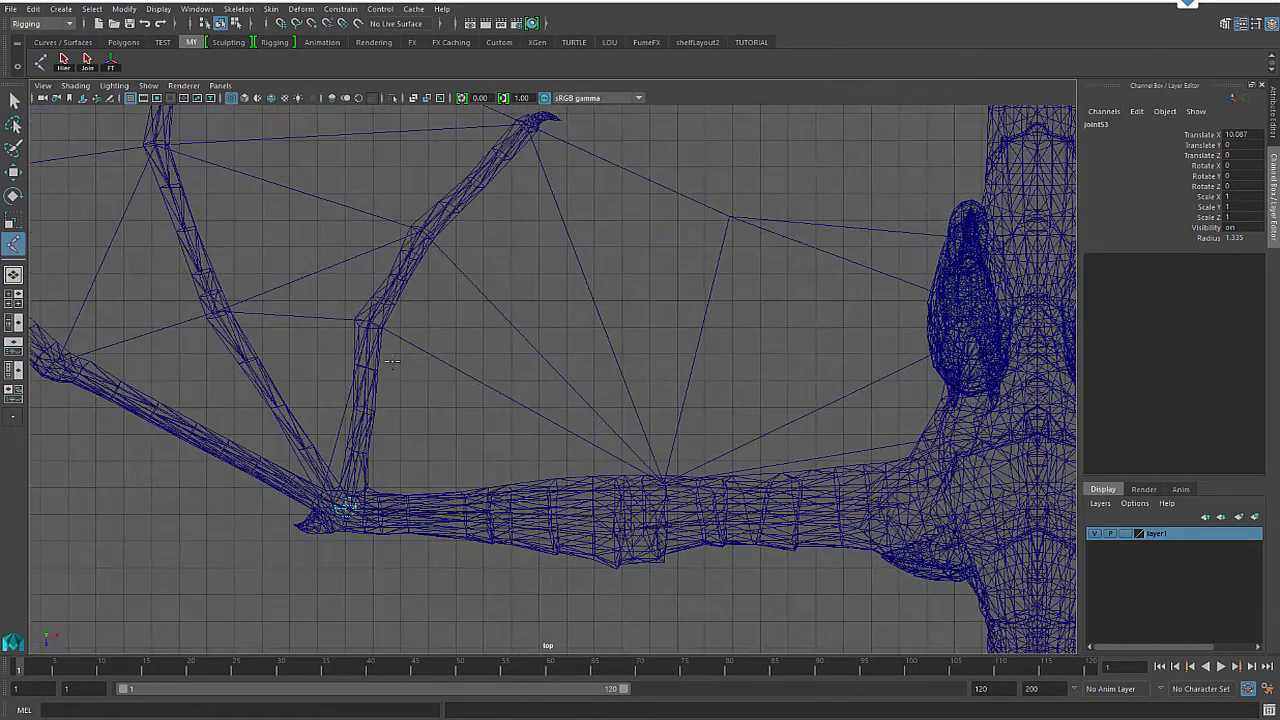
pyautogui.click(369, 324)
pyautogui.click(427, 221)
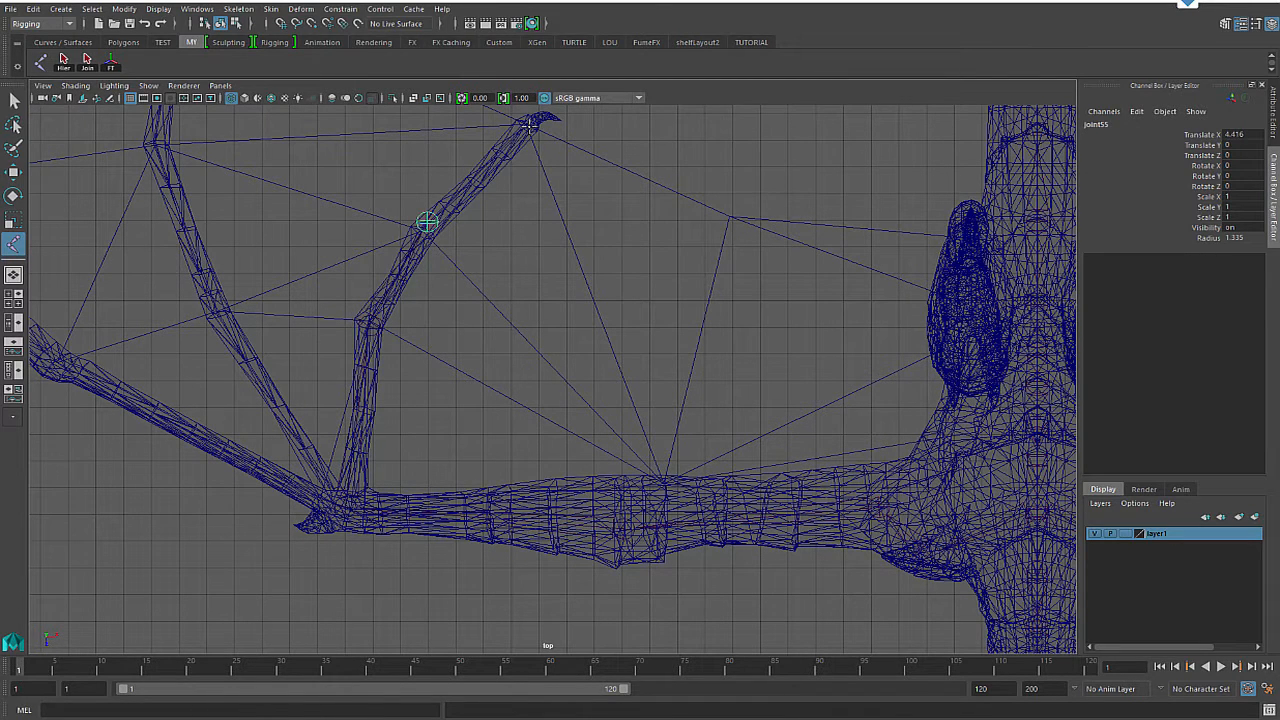
pyautogui.click(529, 126)
pyautogui.press('Return')
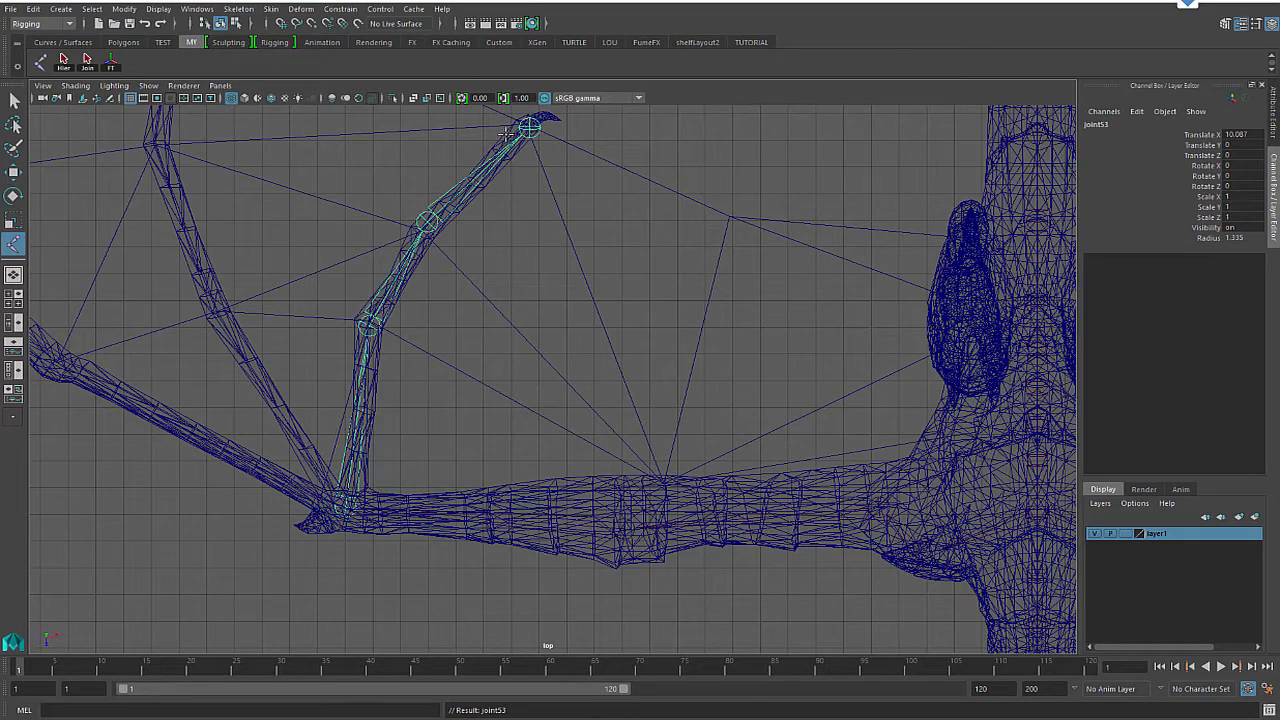
# Step: Branch a middle finger chain of three joints from the right wrist joint, at both bends and the claw base
pyautogui.click(153, 143)
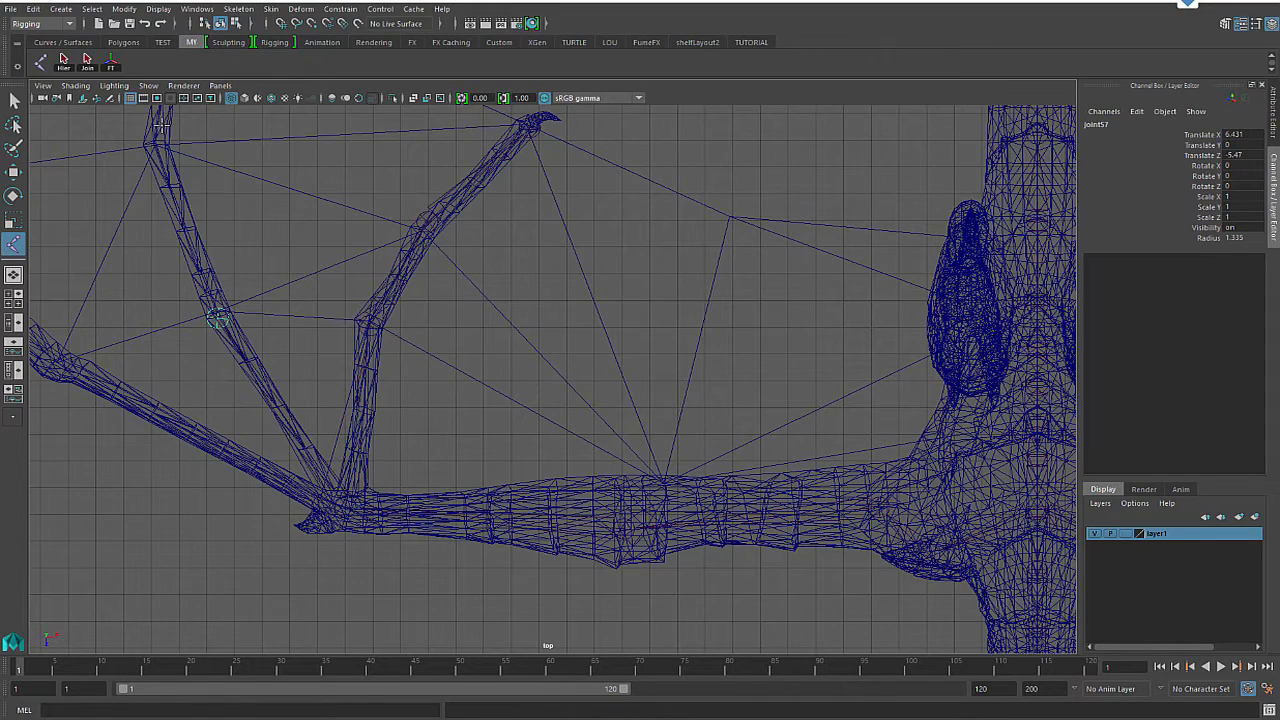
pyautogui.scroll(-3, 153, 143)
pyautogui.scroll(1, 331, 220)
pyautogui.click(331, 248)
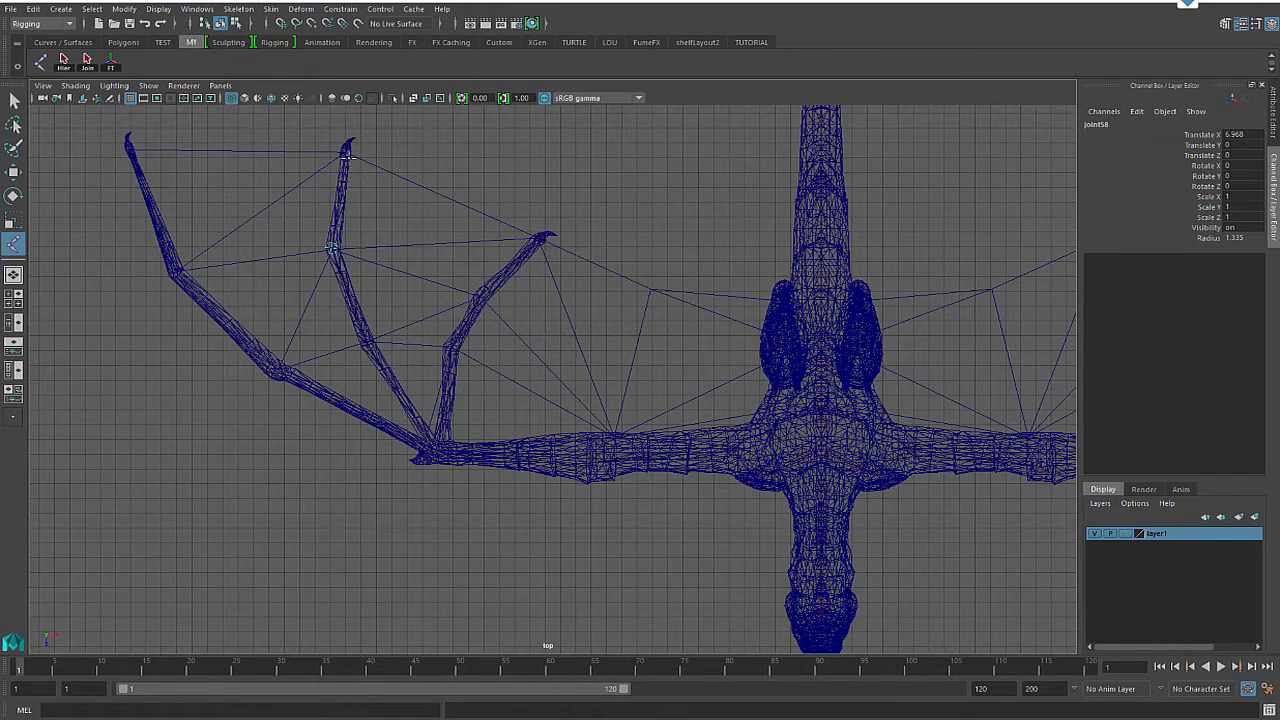
pyautogui.click(347, 153)
pyautogui.press('Return')
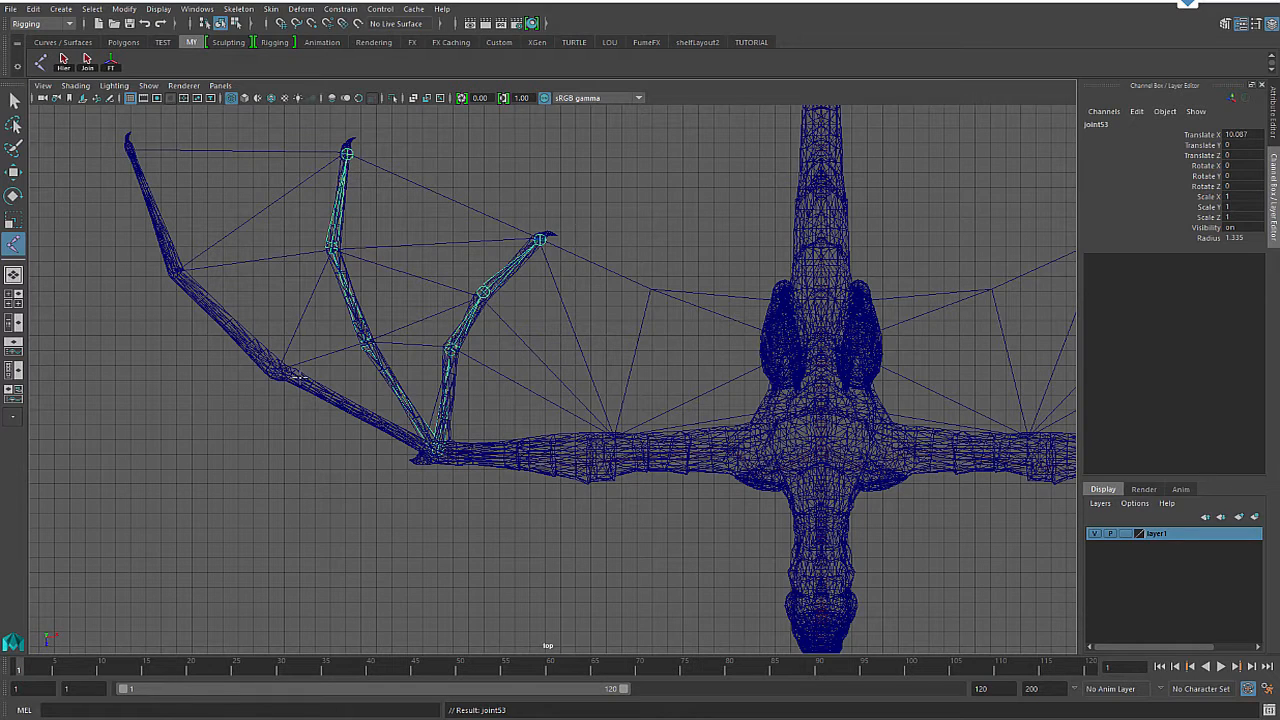
# Step: Branch an outermost finger chain of three joints from the right wrist joint, at both bends and the claw base, and finish it
pyautogui.click(278, 373)
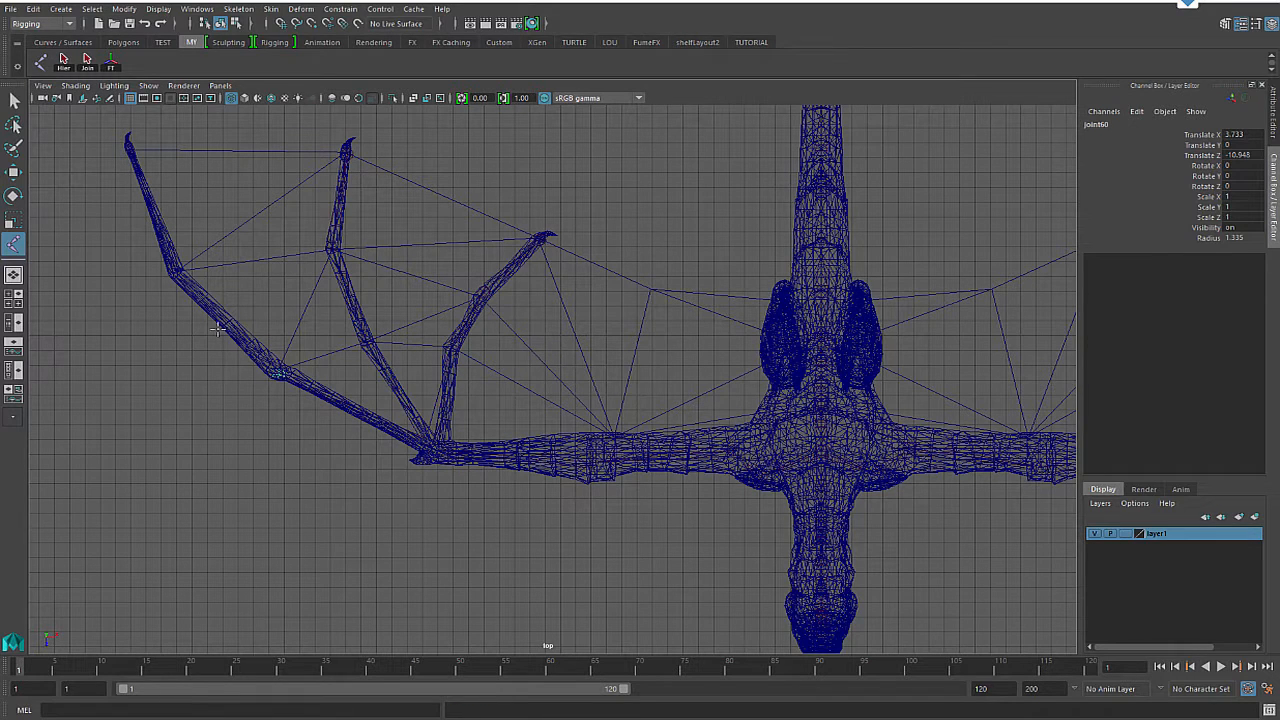
pyautogui.click(172, 272)
pyautogui.click(128, 146)
pyautogui.press('Return')
pyautogui.press('Up')
pyautogui.press('Up')
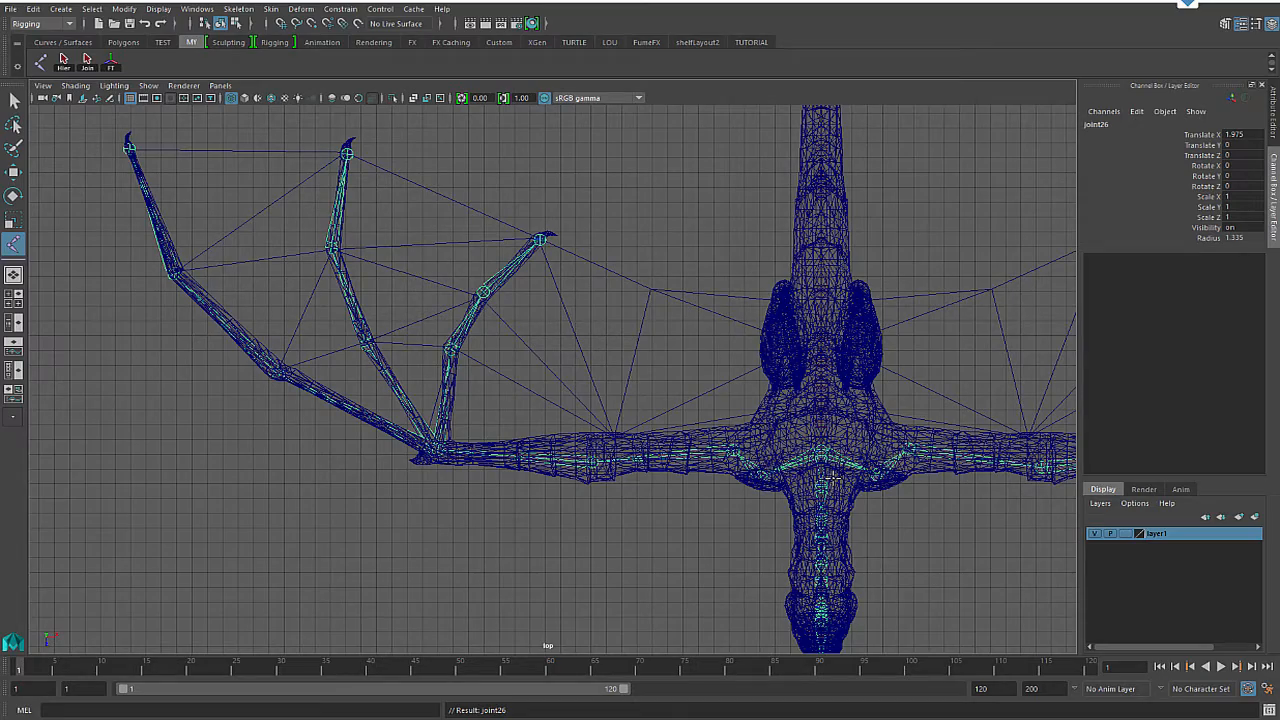
# Step: Examine the whole joint skeleton from several angles, first with the dragon's layer1 hidden and again with it shown
pyautogui.press('space')
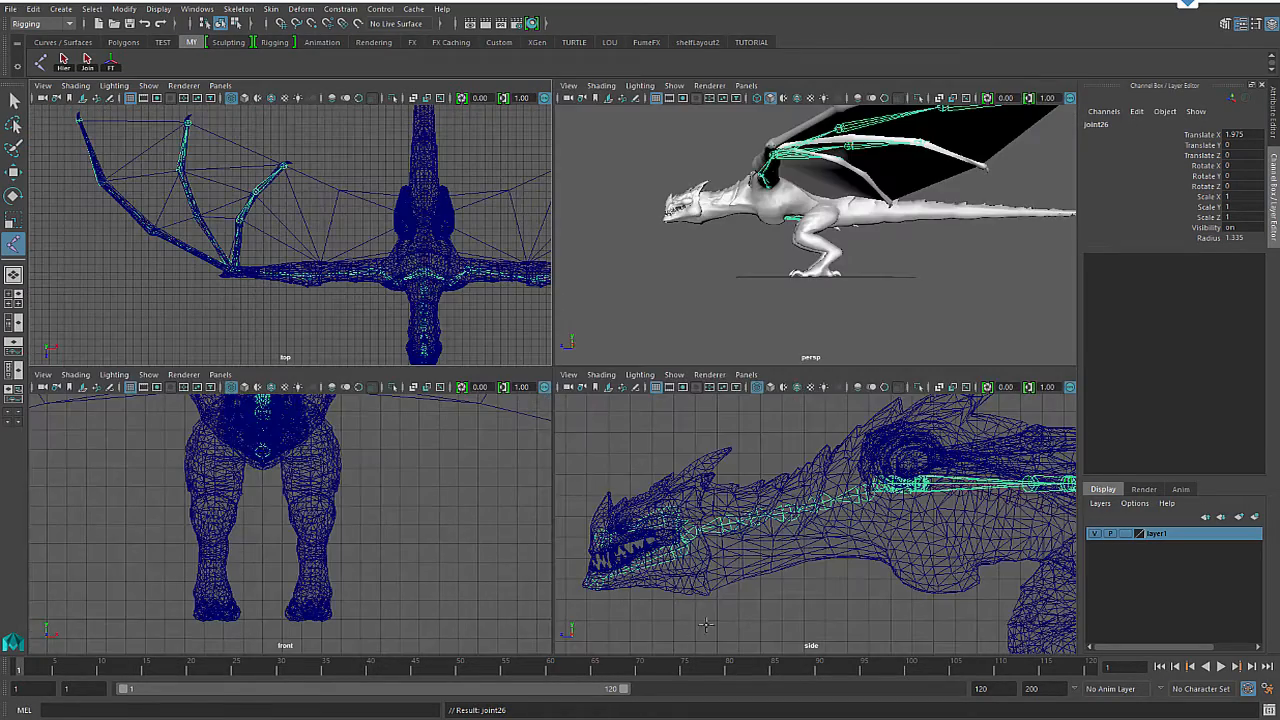
pyautogui.press('space')
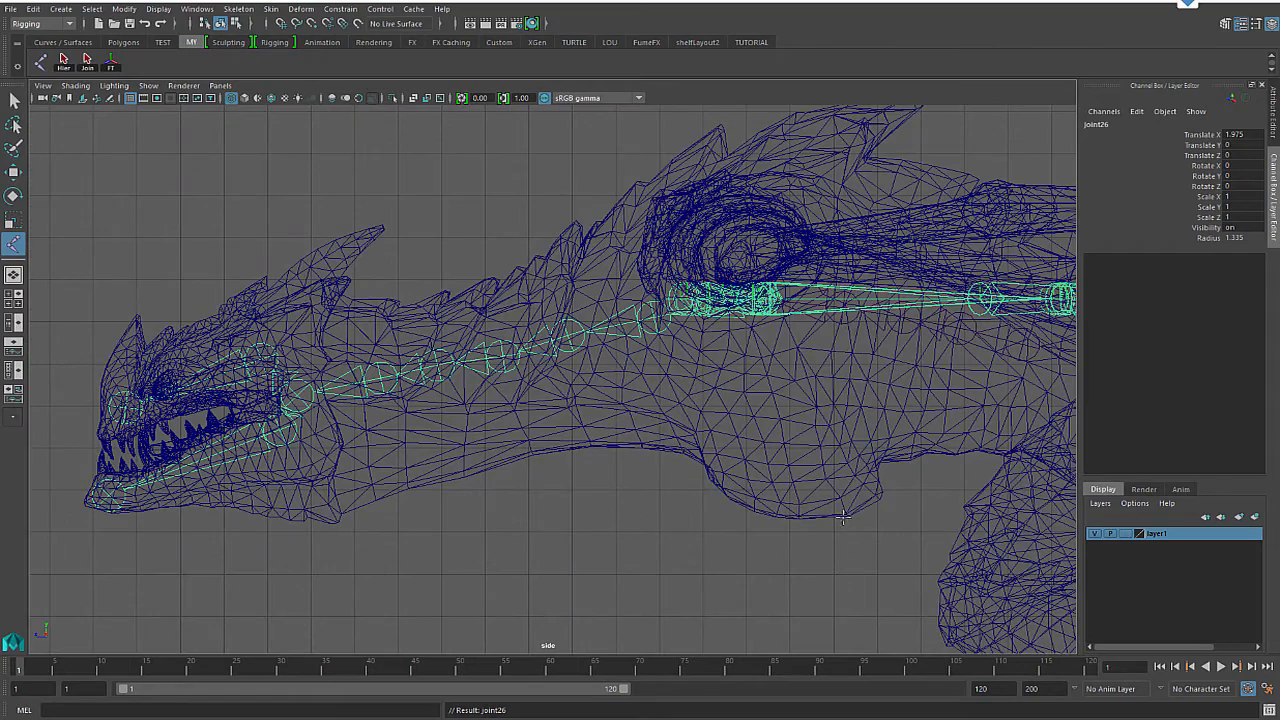
pyautogui.scroll(-5, 545, 467)
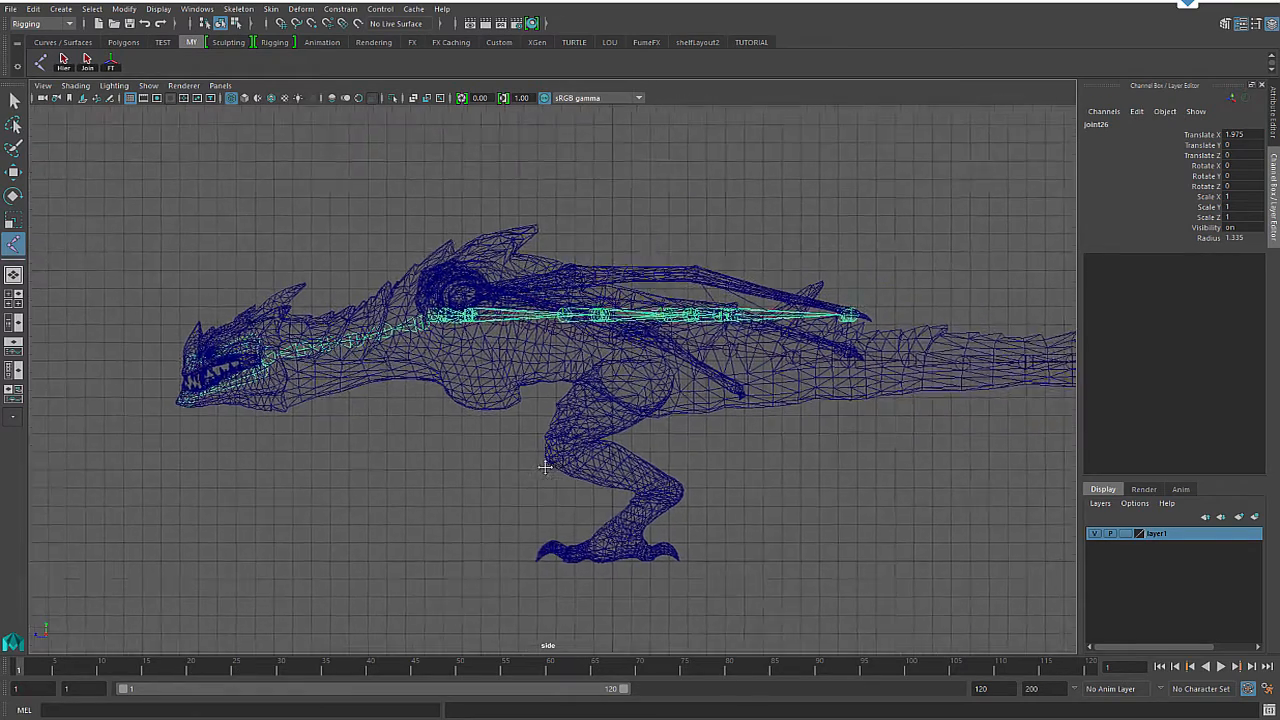
pyautogui.keyDown('alt'); pyautogui.moveTo(545, 467); pyautogui.dragTo(531, 465, button='middle'); pyautogui.keyUp('alt')
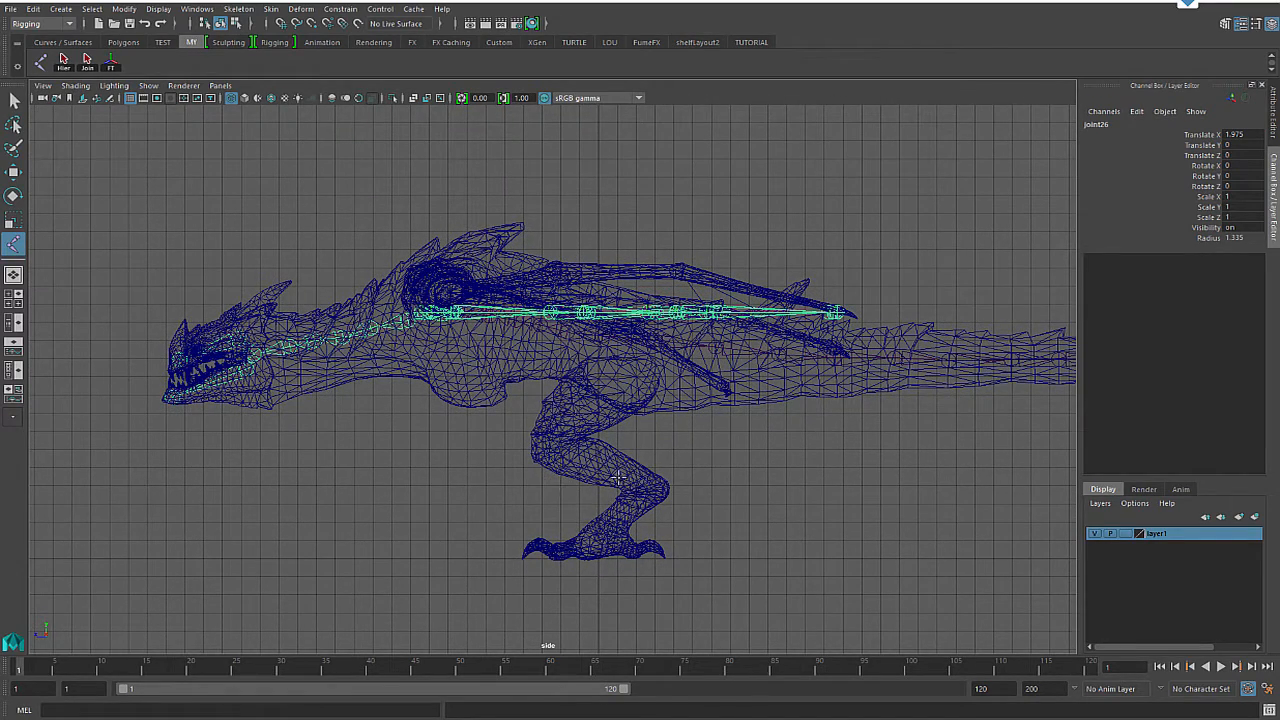
pyautogui.press('w')
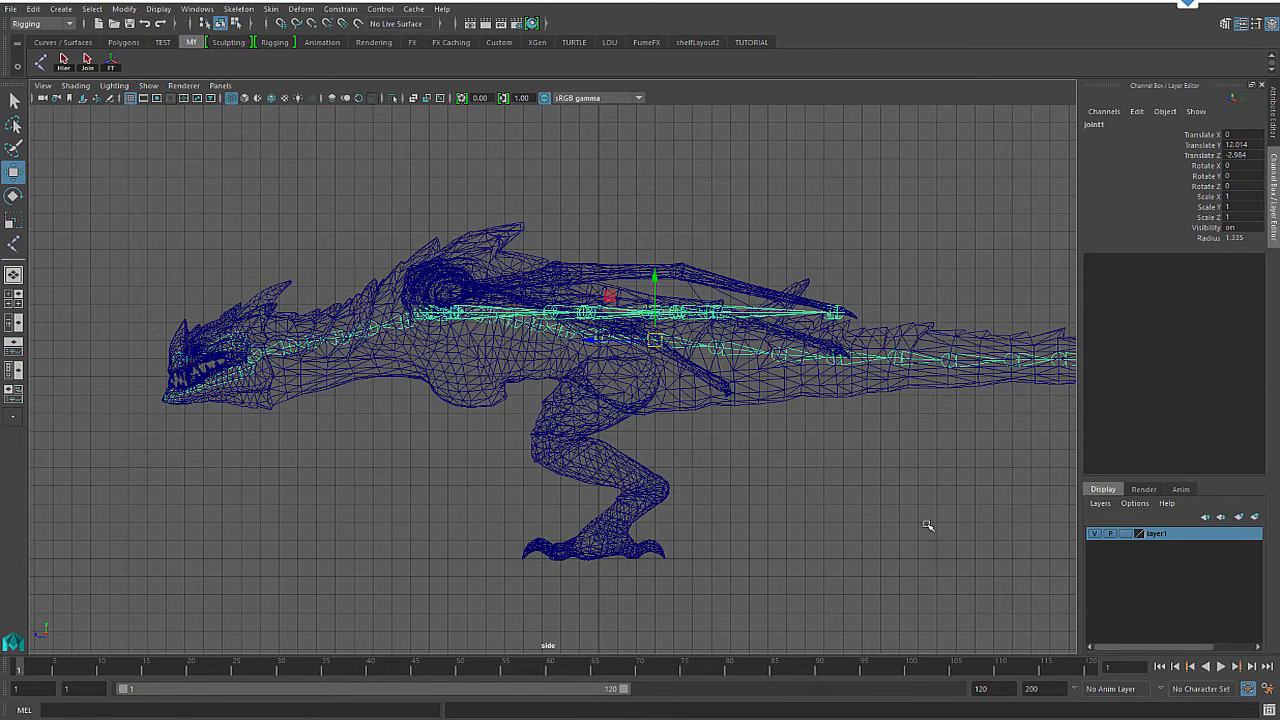
pyautogui.click(1095, 533)
pyautogui.press('space')
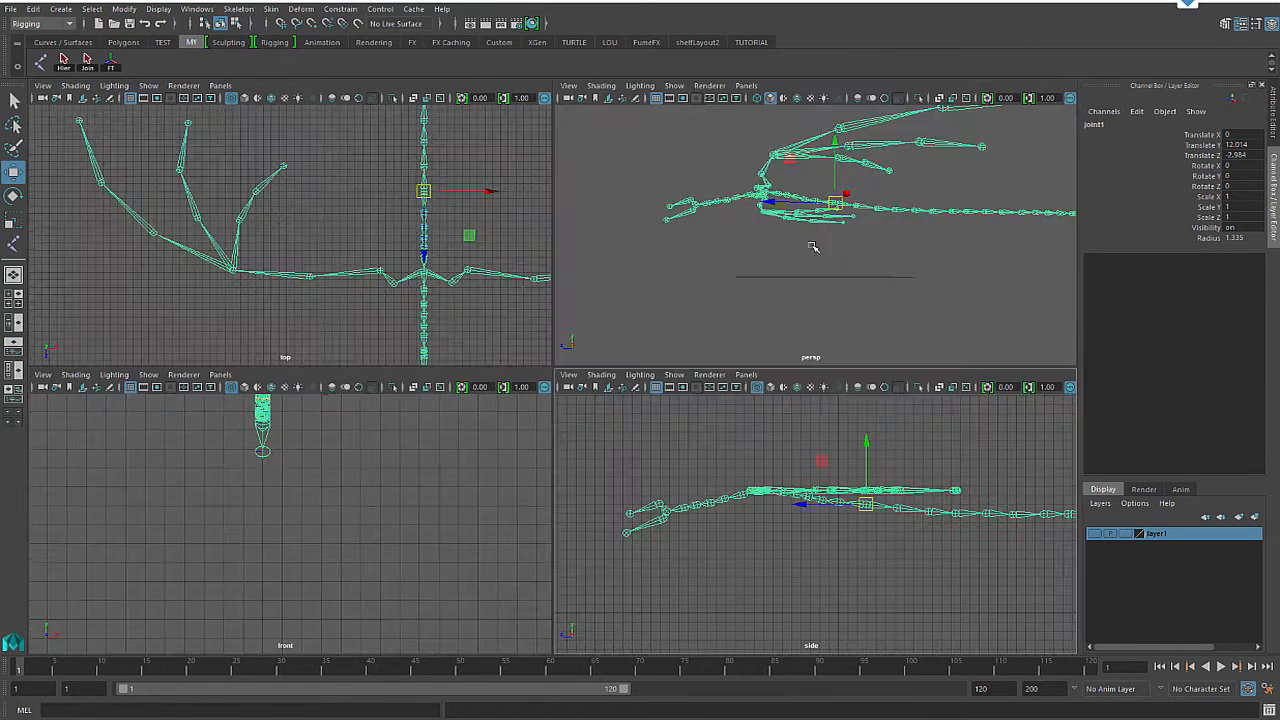
pyautogui.press('space')
pyautogui.keyDown('alt'); pyautogui.moveTo(829, 432); pyautogui.dragTo(533, 410, button='right'); pyautogui.keyUp('alt')
pyautogui.keyDown('alt'); pyautogui.moveTo(420, 447); pyautogui.dragTo(624, 416); pyautogui.keyUp('alt')
pyautogui.click(1095, 533)
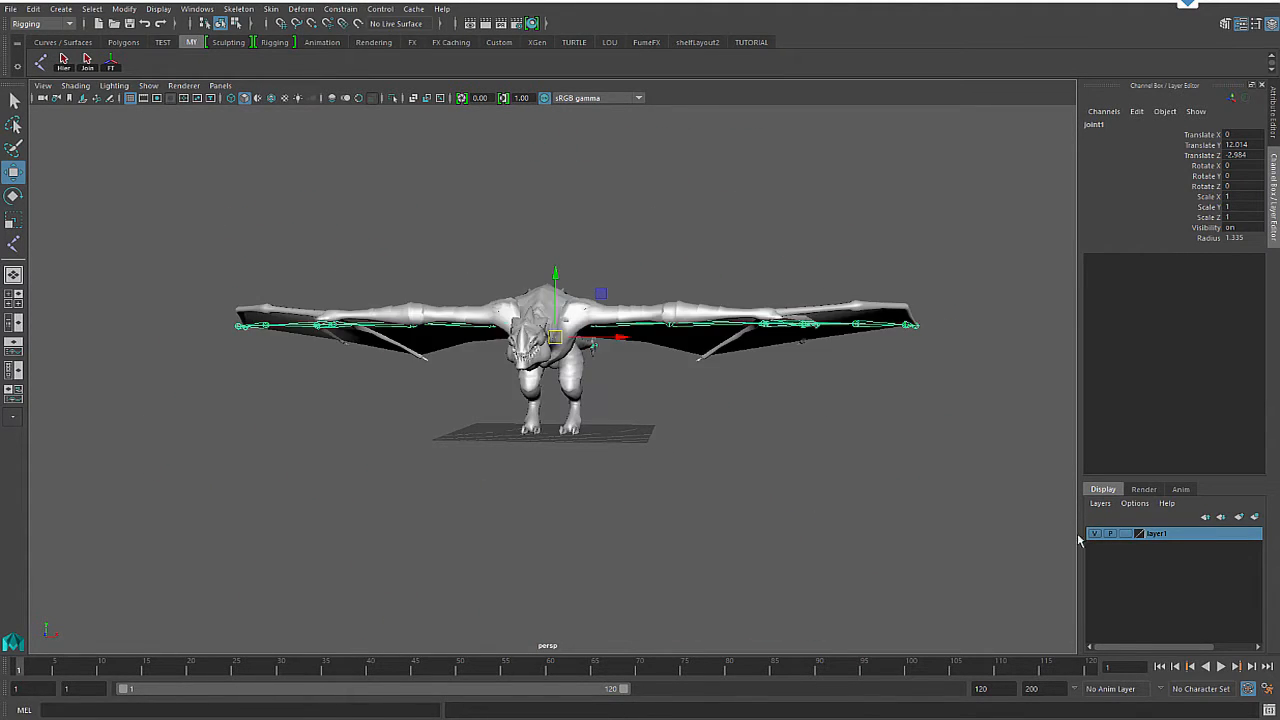
pyautogui.keyDown('alt'); pyautogui.moveTo(707, 492); pyautogui.dragTo(520, 419); pyautogui.keyUp('alt')
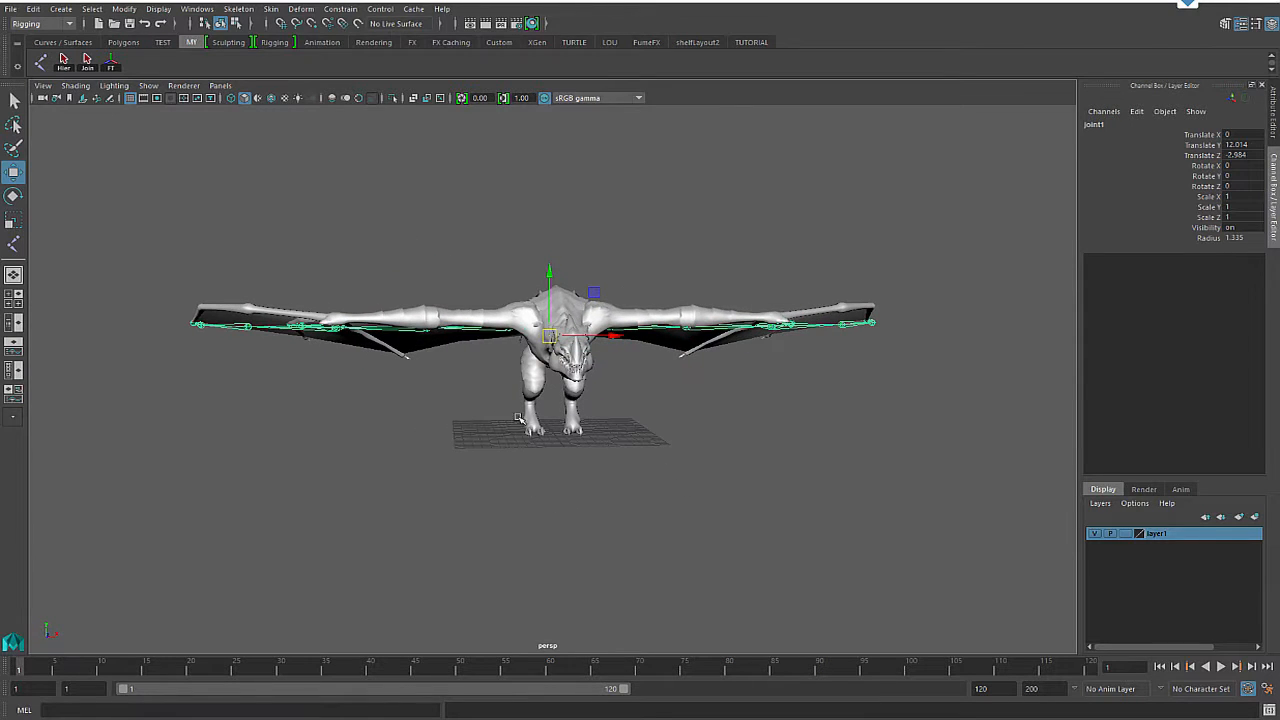
pyautogui.keyDown('alt'); pyautogui.moveTo(673, 491); pyautogui.dragTo(548, 383); pyautogui.keyUp('alt')
# Step: Start a separate leg chain in the side view with joints at the hip, knee, ankle and foot
pyautogui.press('space')
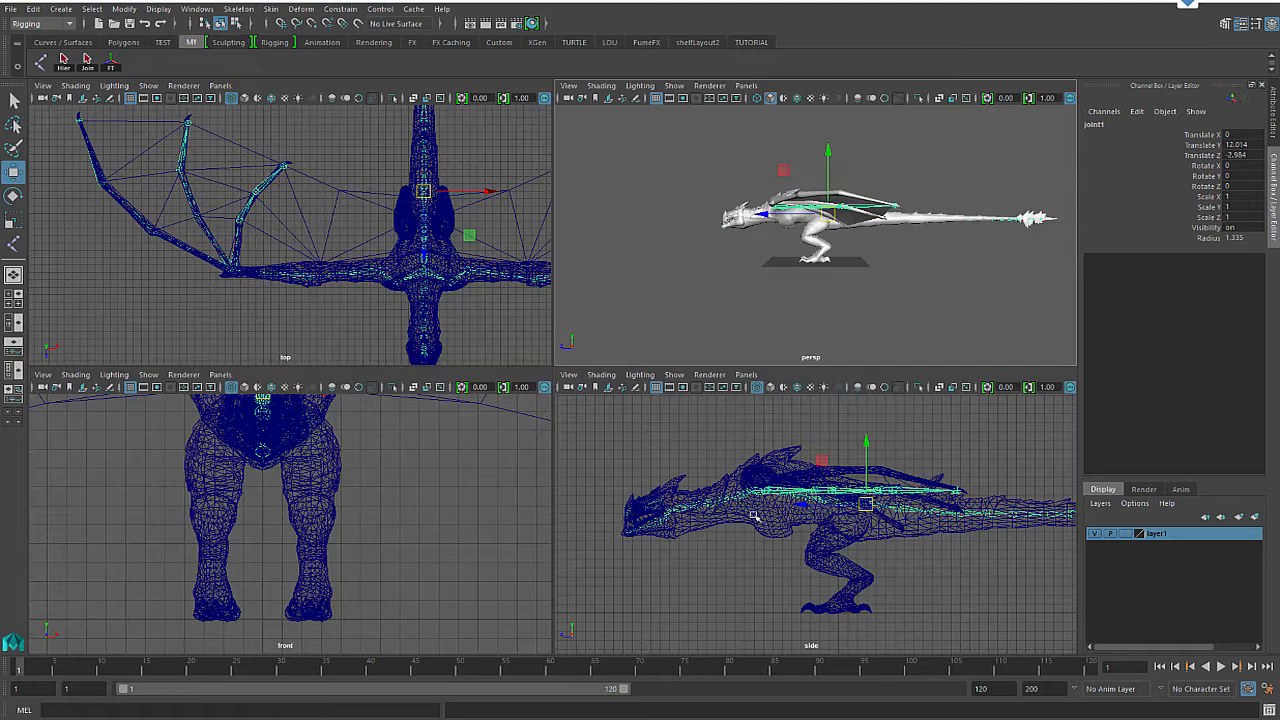
pyautogui.press('space')
pyautogui.scroll(6, 585, 537)
pyautogui.keyDown('alt'); pyautogui.moveTo(563, 403); pyautogui.dragTo(557, 313, button='middle'); pyautogui.keyUp('alt')
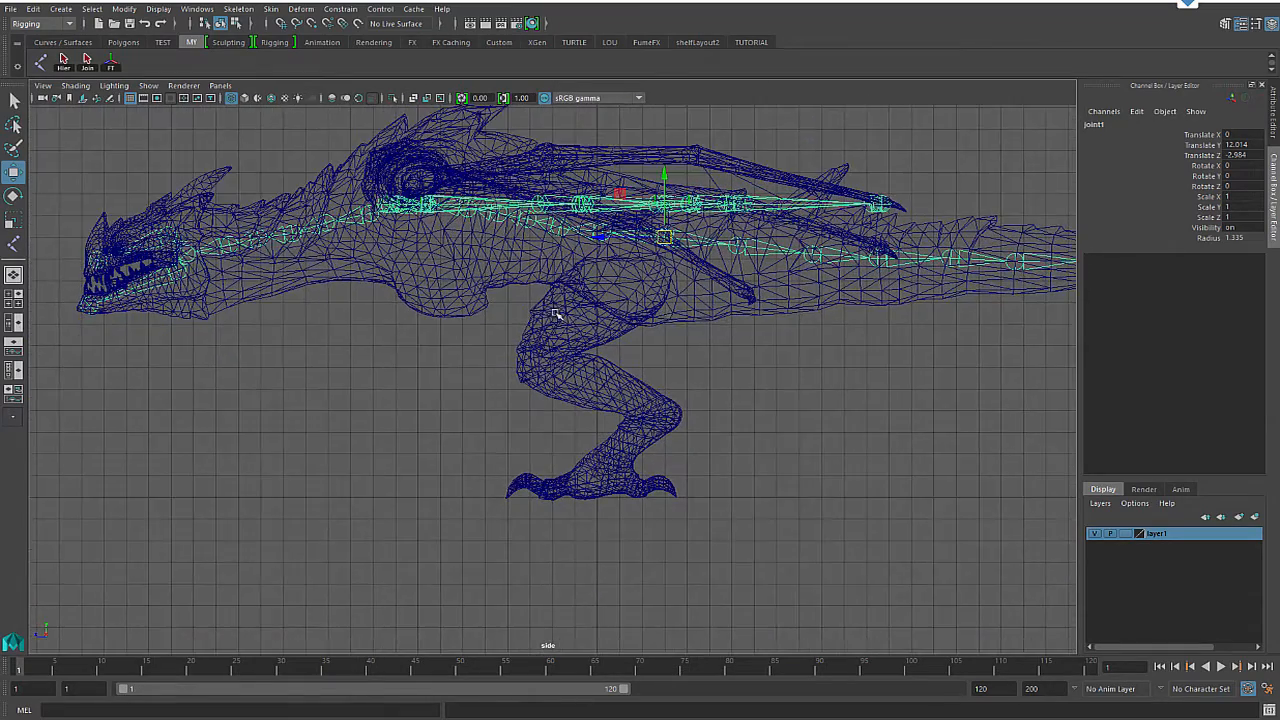
pyautogui.keyDown('alt'); pyautogui.moveTo(688, 348); pyautogui.dragTo(836, 369, button='right'); pyautogui.keyUp('alt')
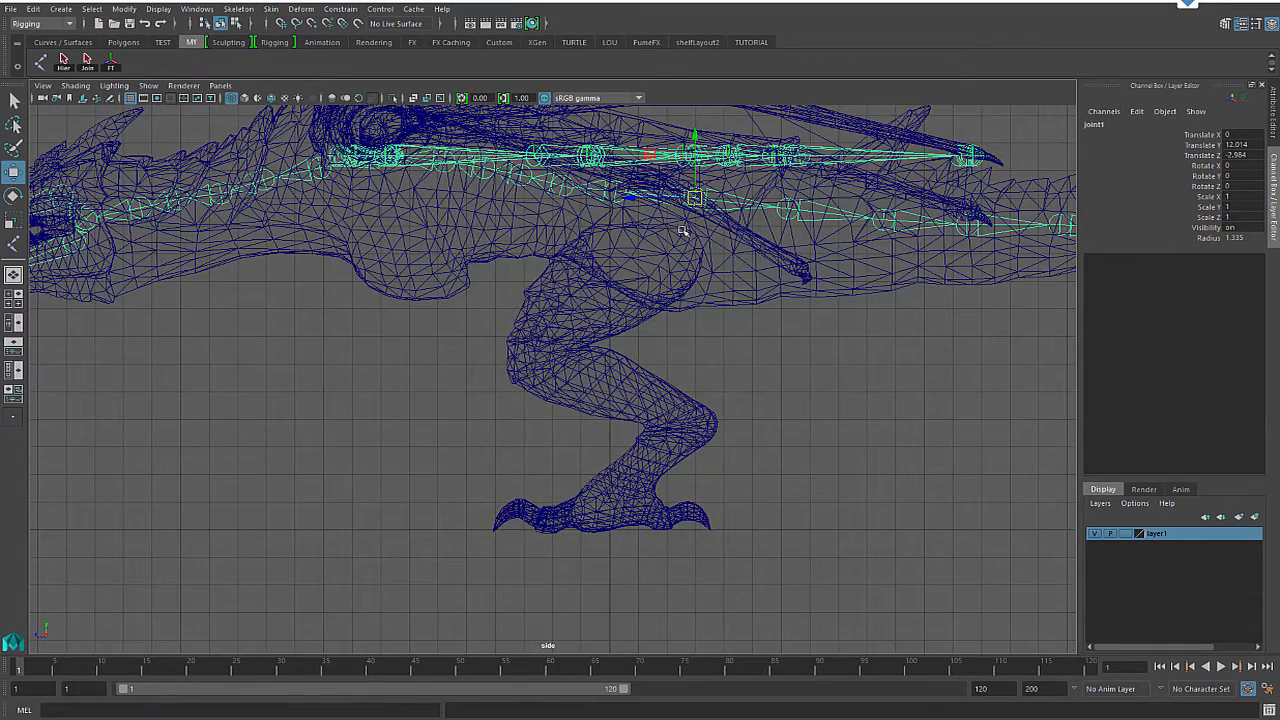
pyautogui.click(41, 63)
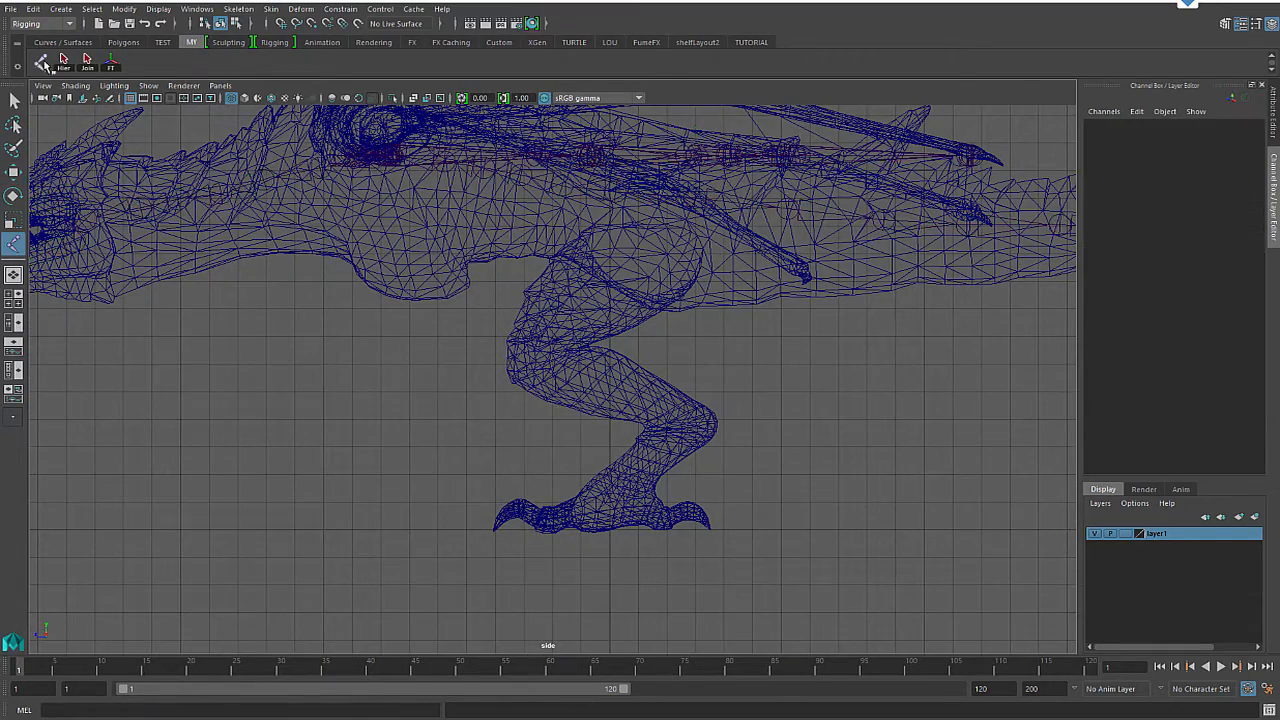
pyautogui.click(648, 254)
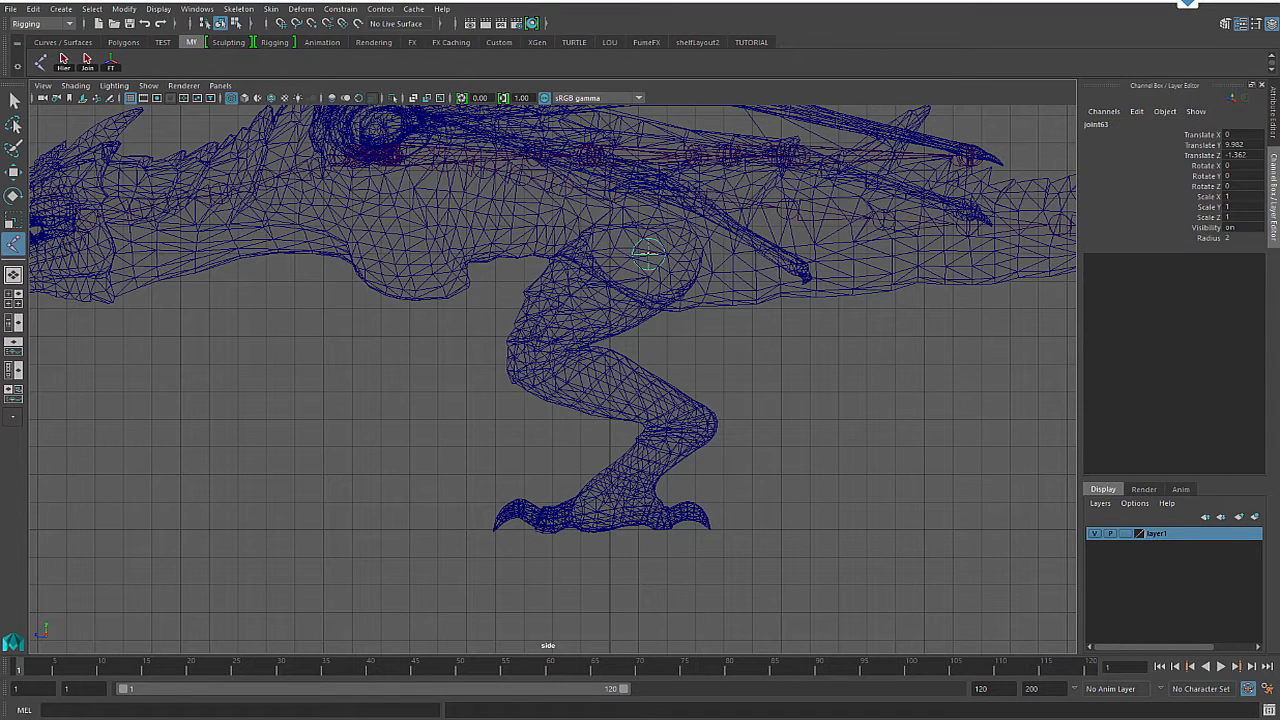
pyautogui.click(533, 359)
pyautogui.click(678, 427)
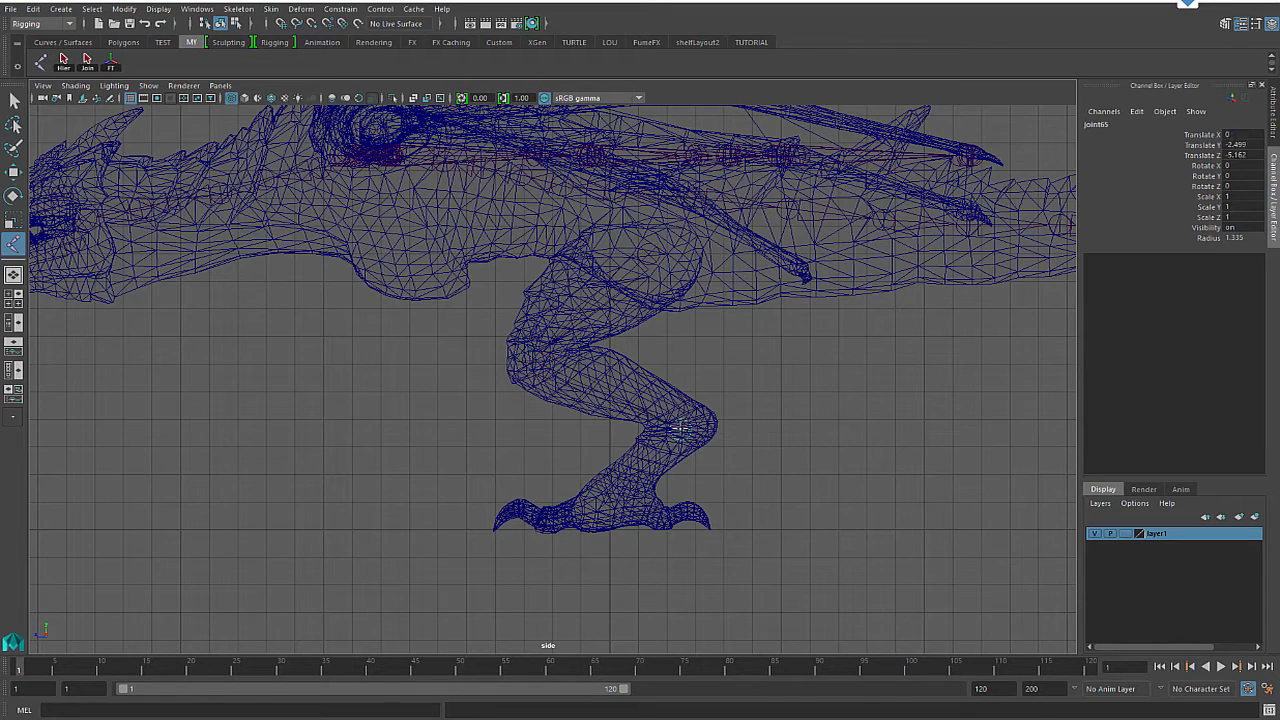
pyautogui.click(614, 512)
pyautogui.scroll(3, 568, 410)
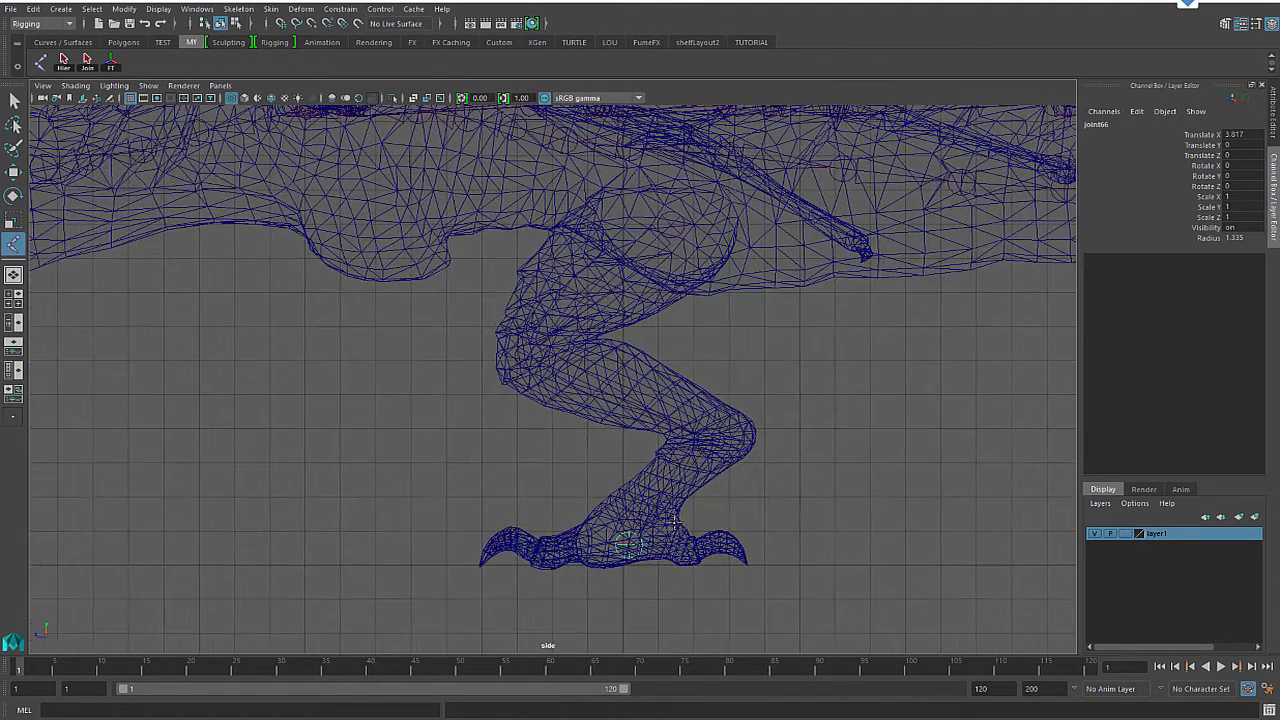
pyautogui.keyDown('alt'); pyautogui.moveTo(550, 390); pyautogui.dragTo(559, 219, button='middle'); pyautogui.keyUp('alt')
pyautogui.scroll(3, 886, 397)
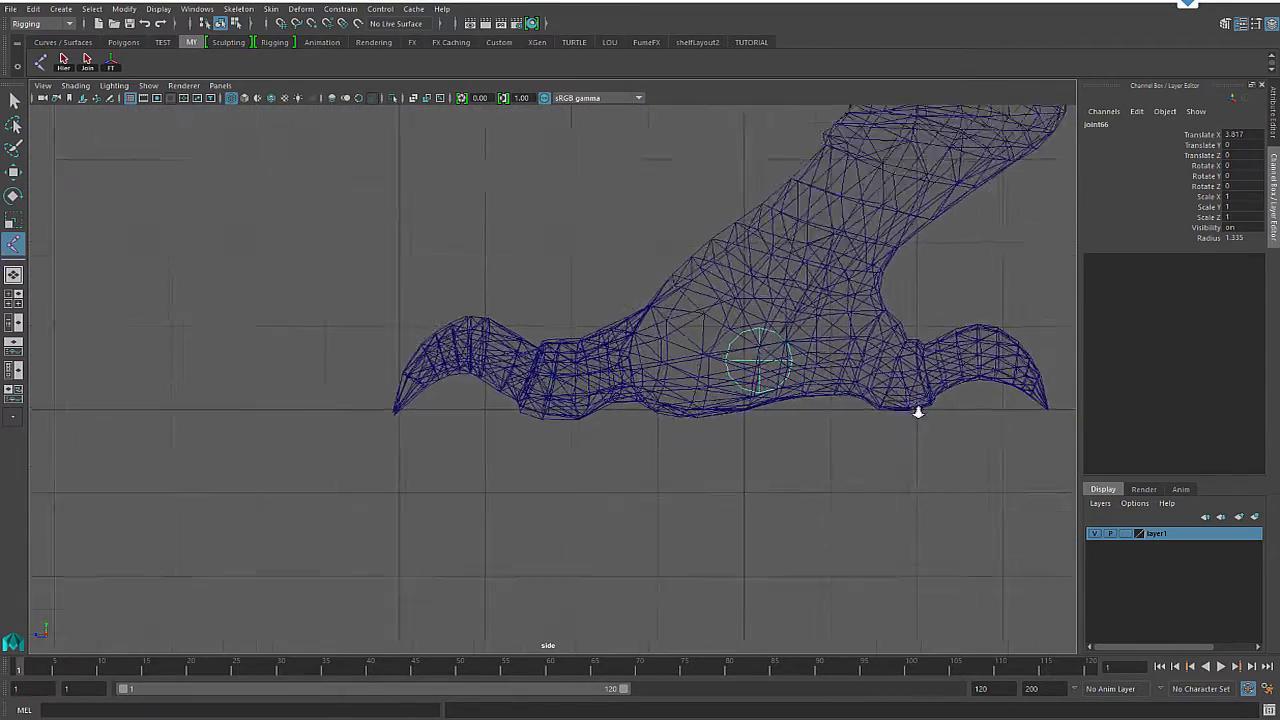
pyautogui.scroll(2, 921, 413)
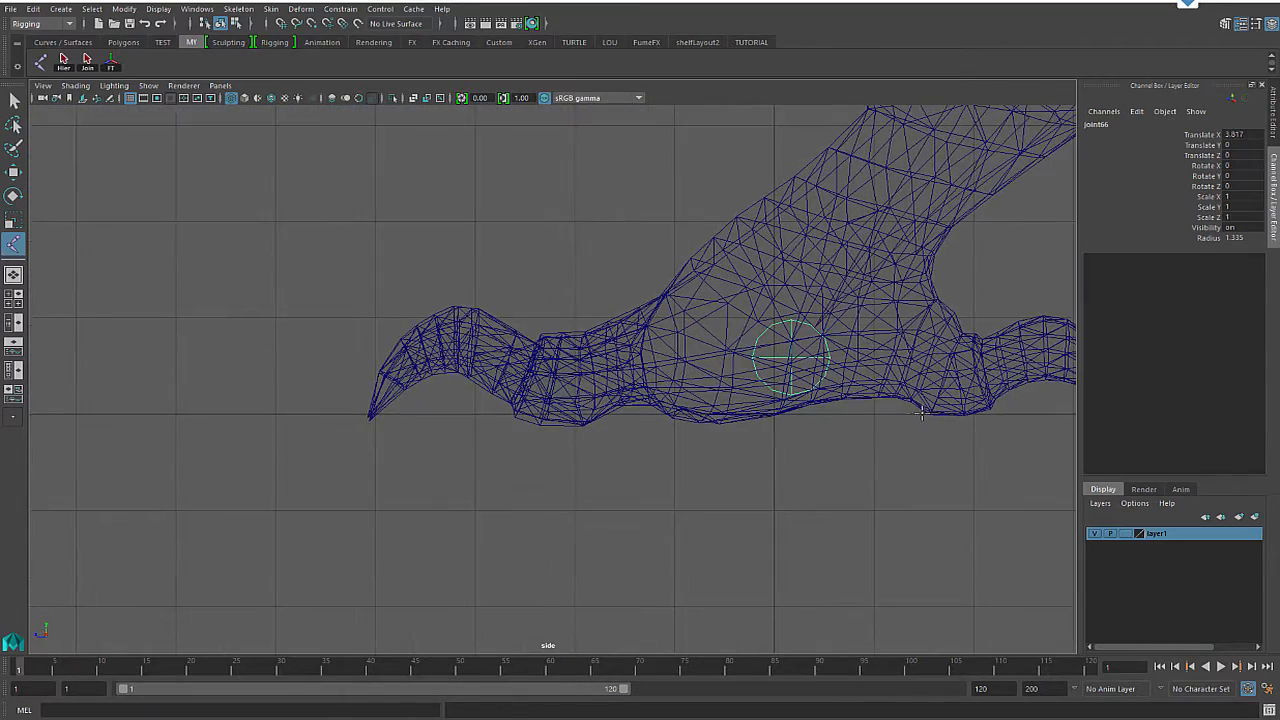
pyautogui.click(640, 355)
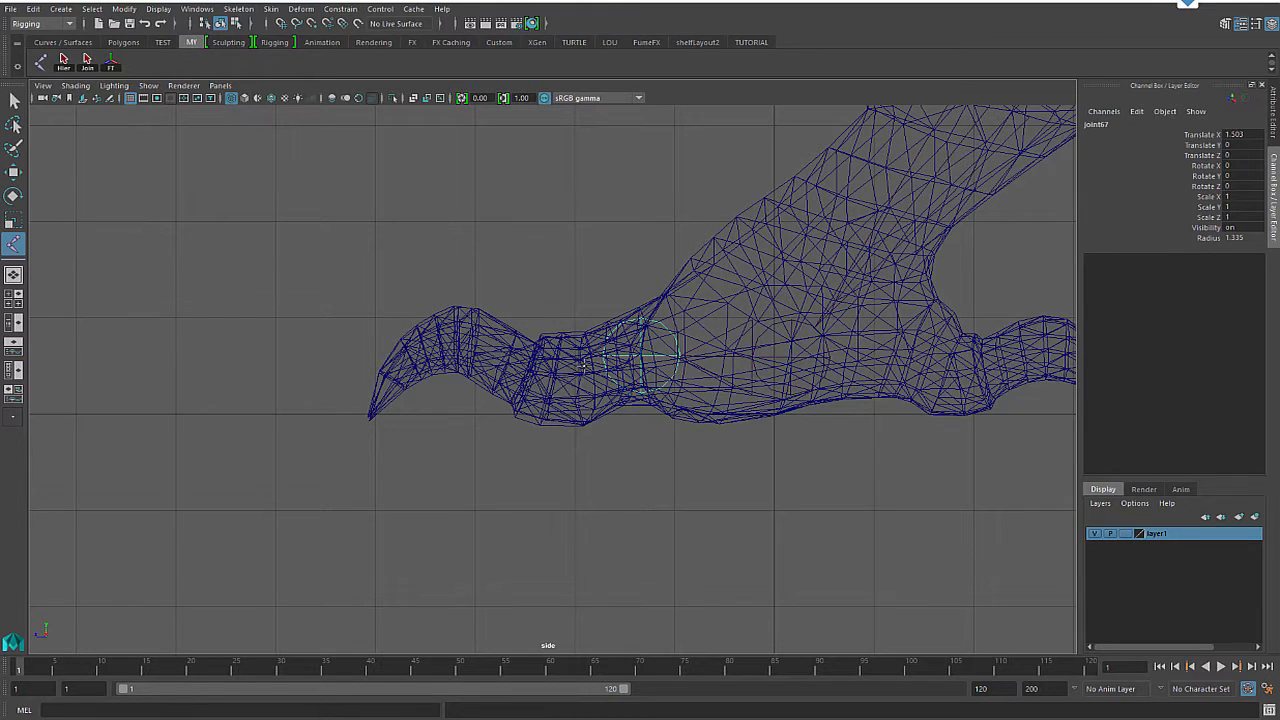
pyautogui.click(578, 368)
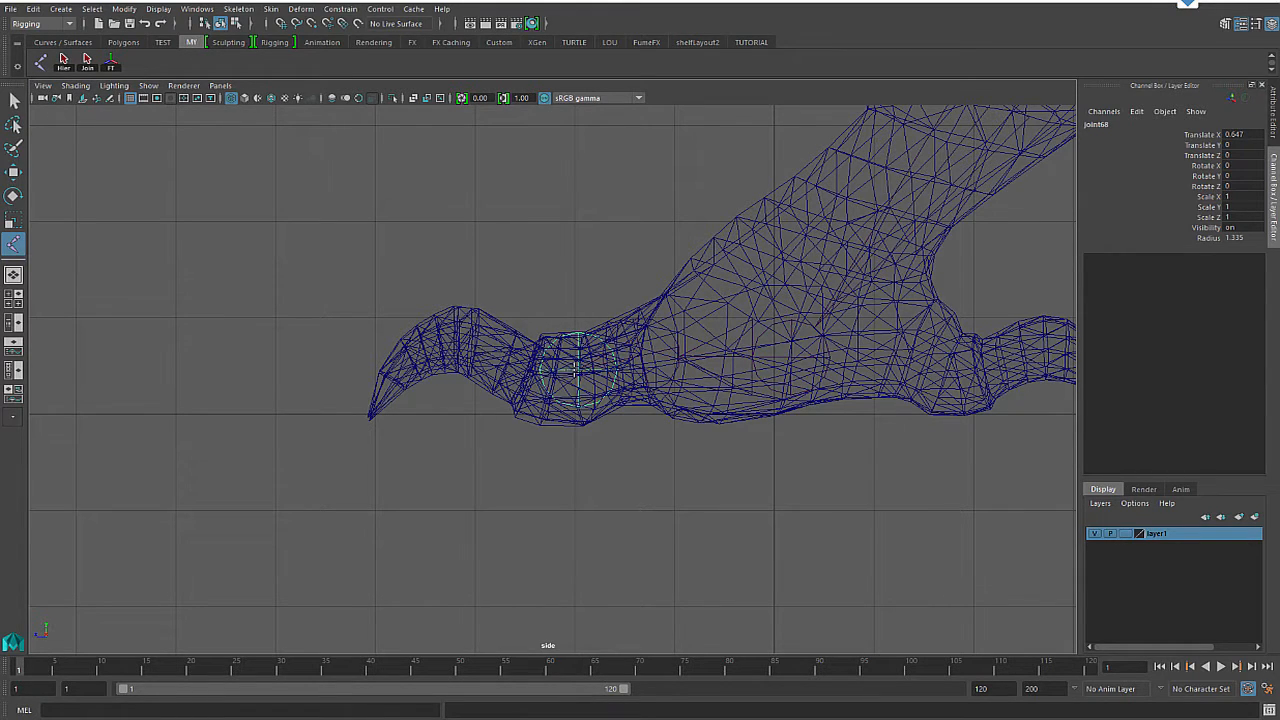
pyautogui.hotkey('ctrl', 'z')
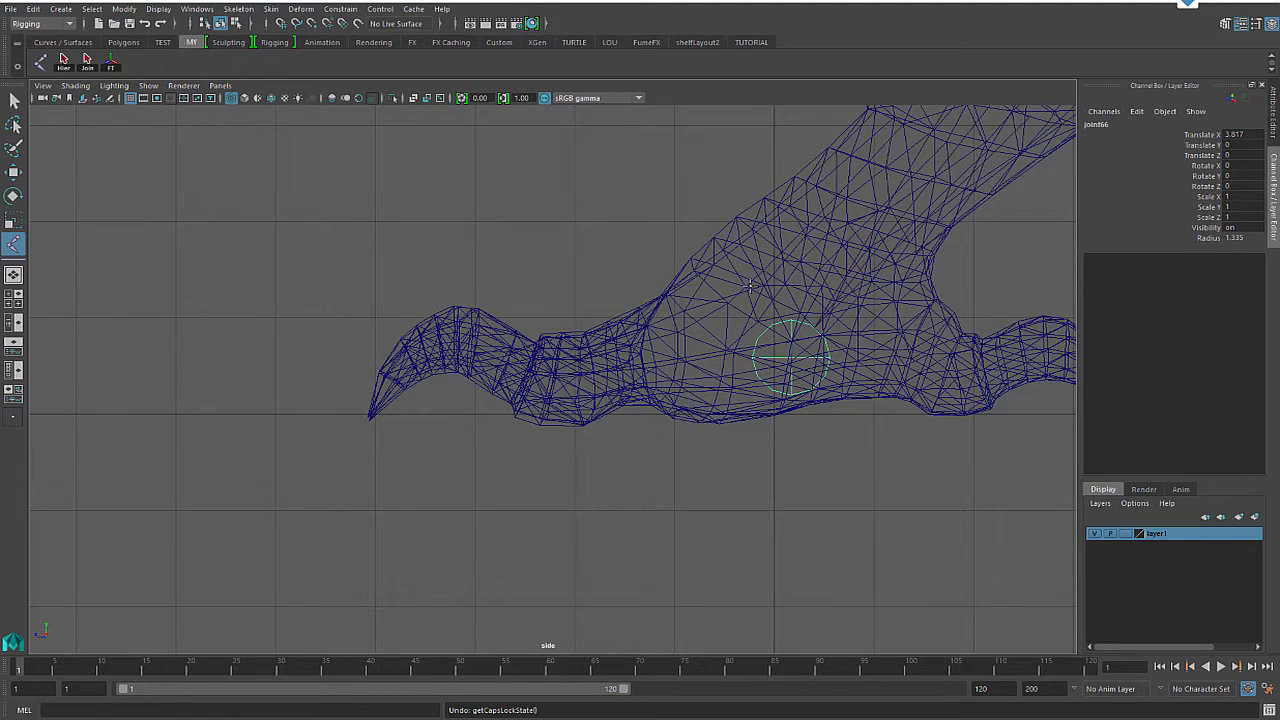
# Step: Extend the leg chain along the front toe with joints at the toe base, knuckle and claw, and finish the chain
pyautogui.click(644, 355)
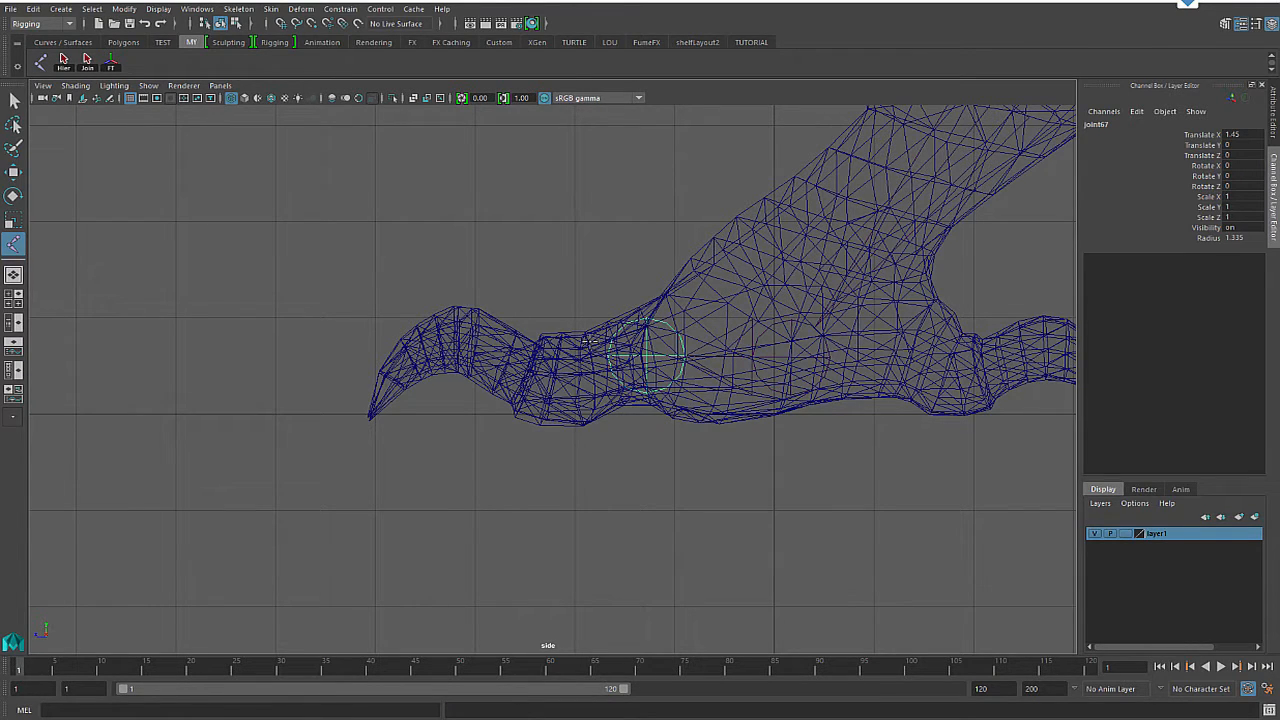
pyautogui.click(548, 369)
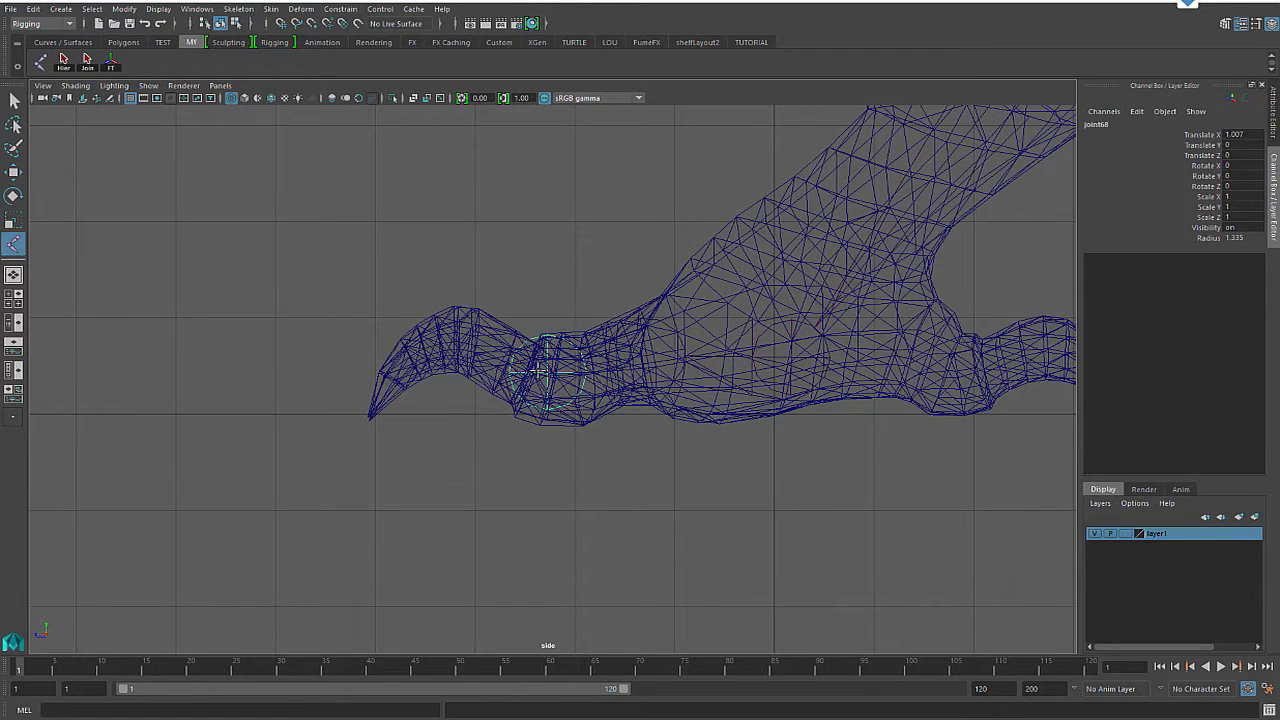
pyautogui.click(455, 330)
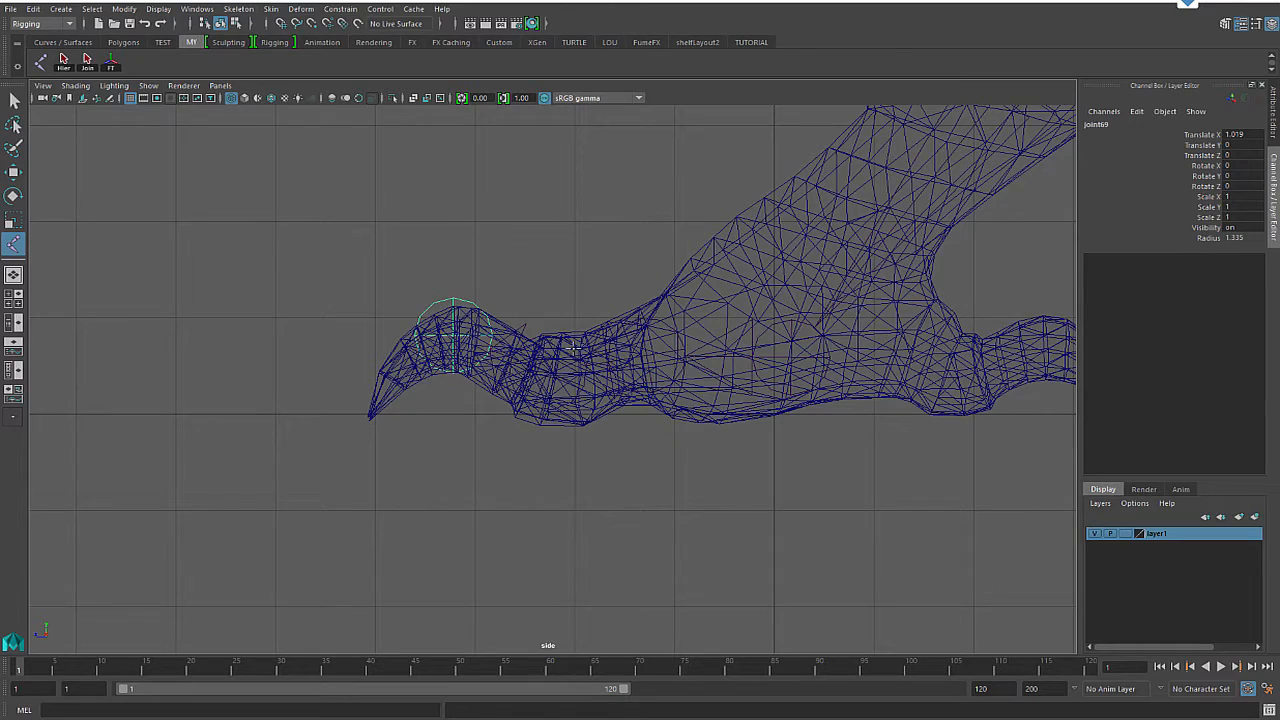
pyautogui.press('Return')
# Step: Move the leg chain sideways into the dragon's left leg at Translate X 1.938, and shift its knee joint outward to Translate Z -0.537
pyautogui.press('w')
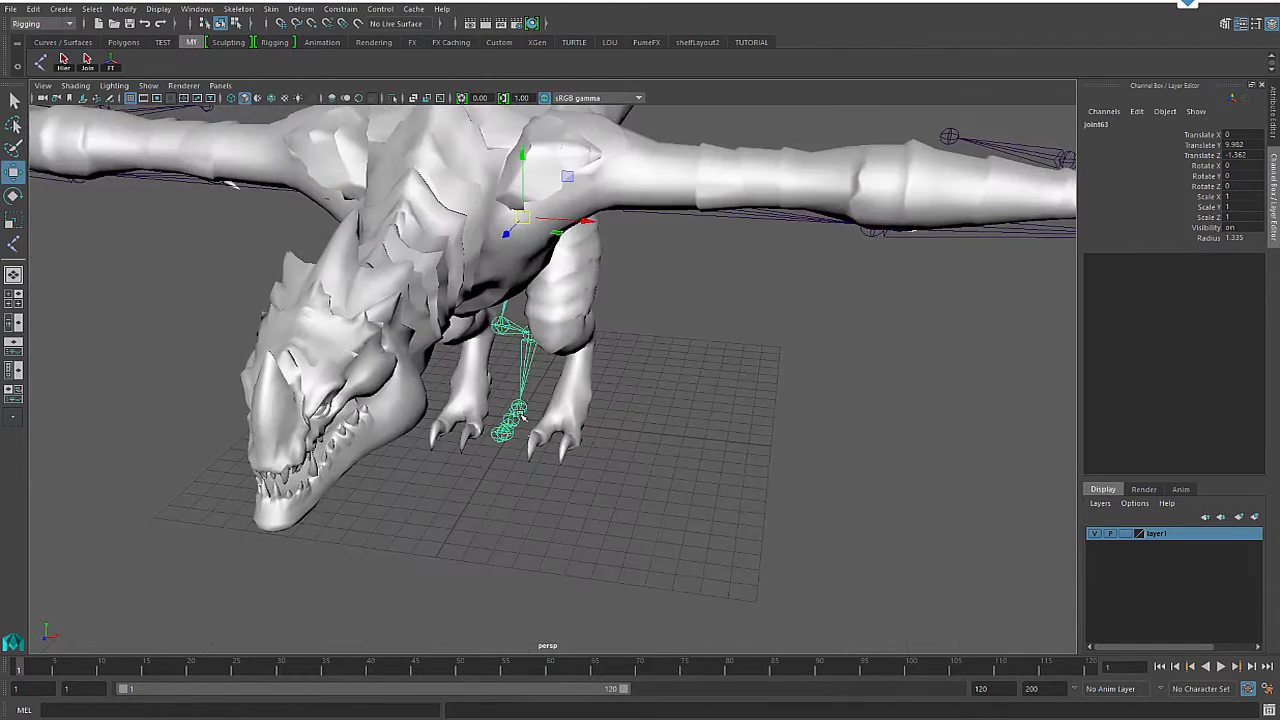
pyautogui.keyDown('alt'); pyautogui.moveTo(519, 412); pyautogui.dragTo(493, 351); pyautogui.keyUp('alt')
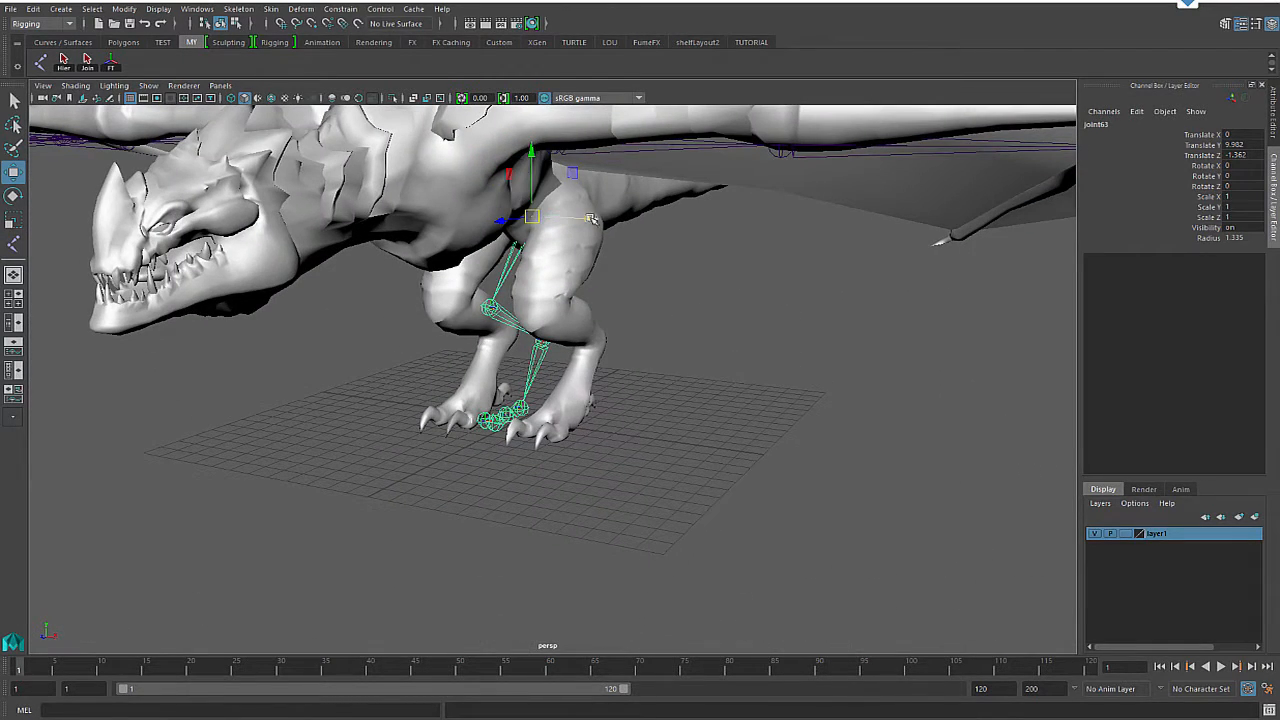
pyautogui.moveTo(588, 219); pyautogui.dragTo(620, 230)
pyautogui.press('space')
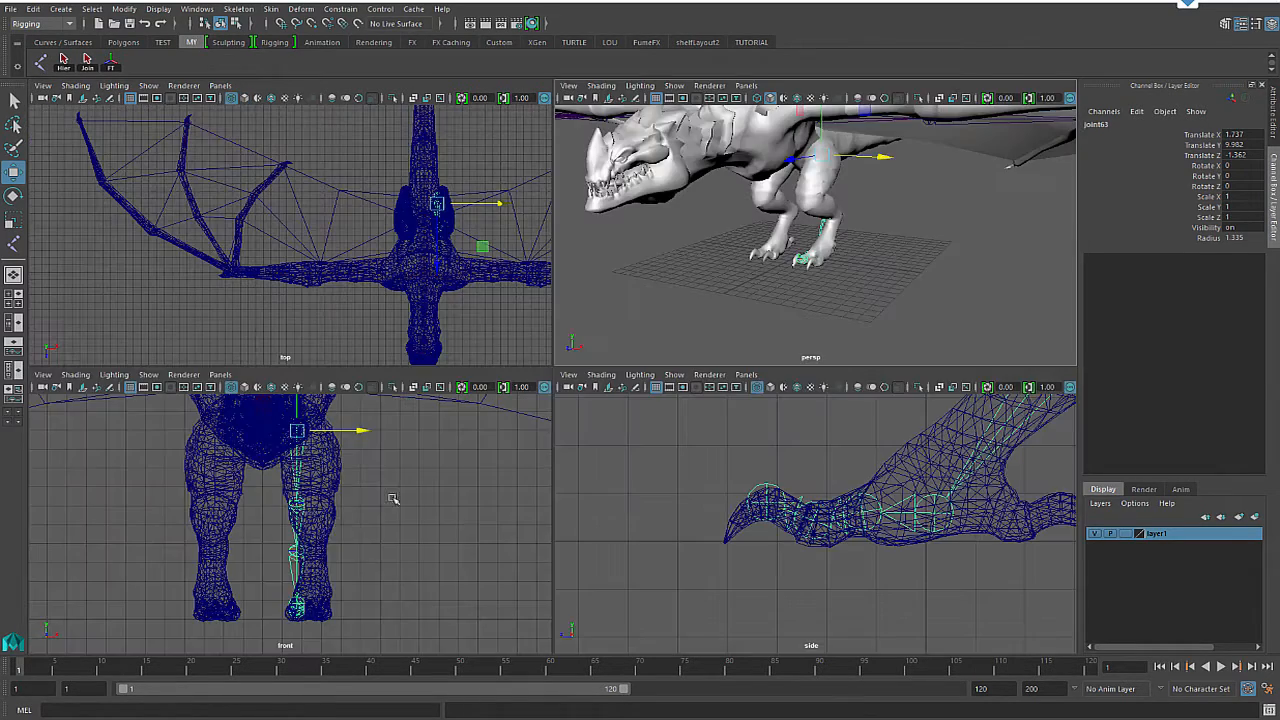
pyautogui.press('space')
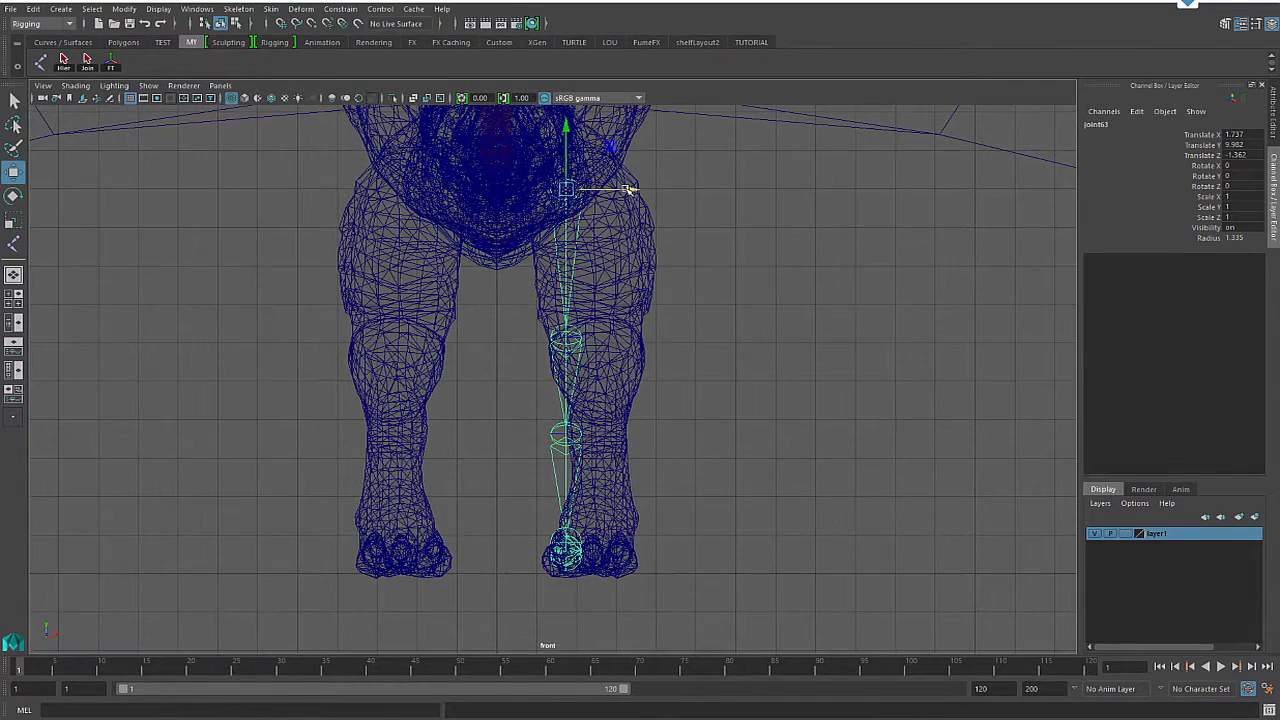
pyautogui.moveTo(629, 189)
pyautogui.mouseDown()
pyautogui.moveTo(657, 192)
pyautogui.moveTo(620, 191)
pyautogui.moveTo(636, 195)
pyautogui.mouseUp()
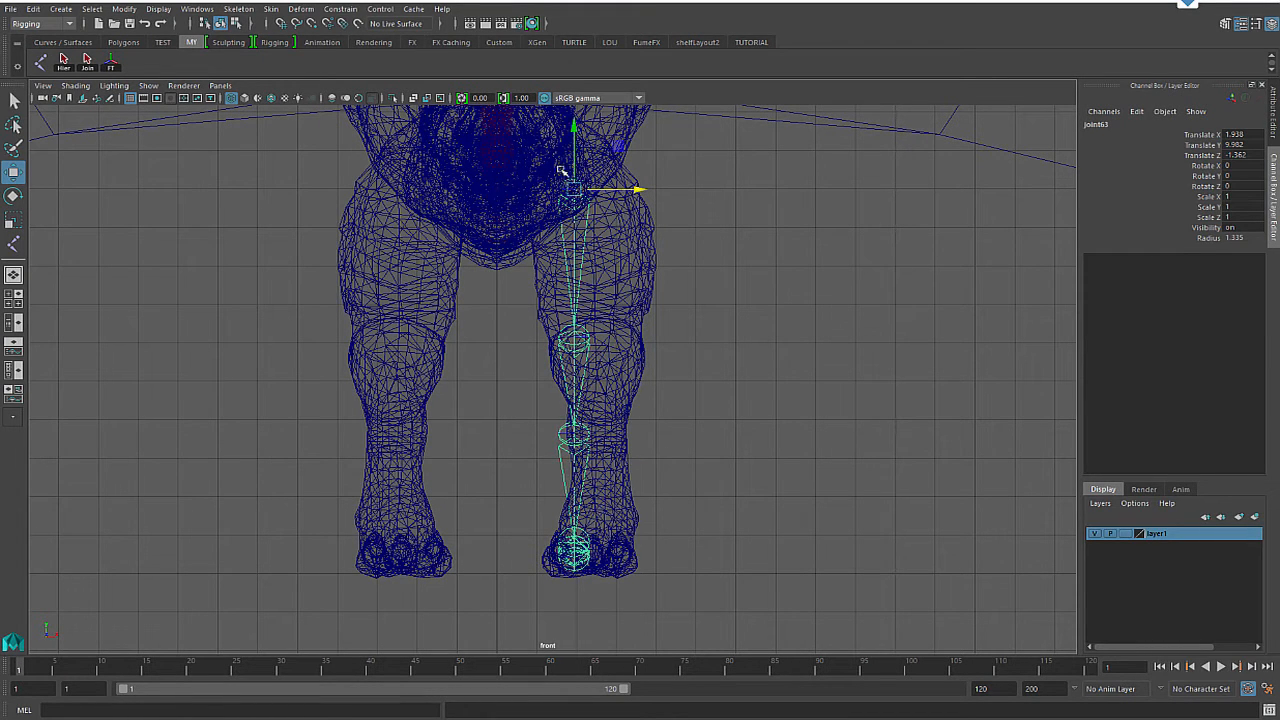
pyautogui.click(570, 336)
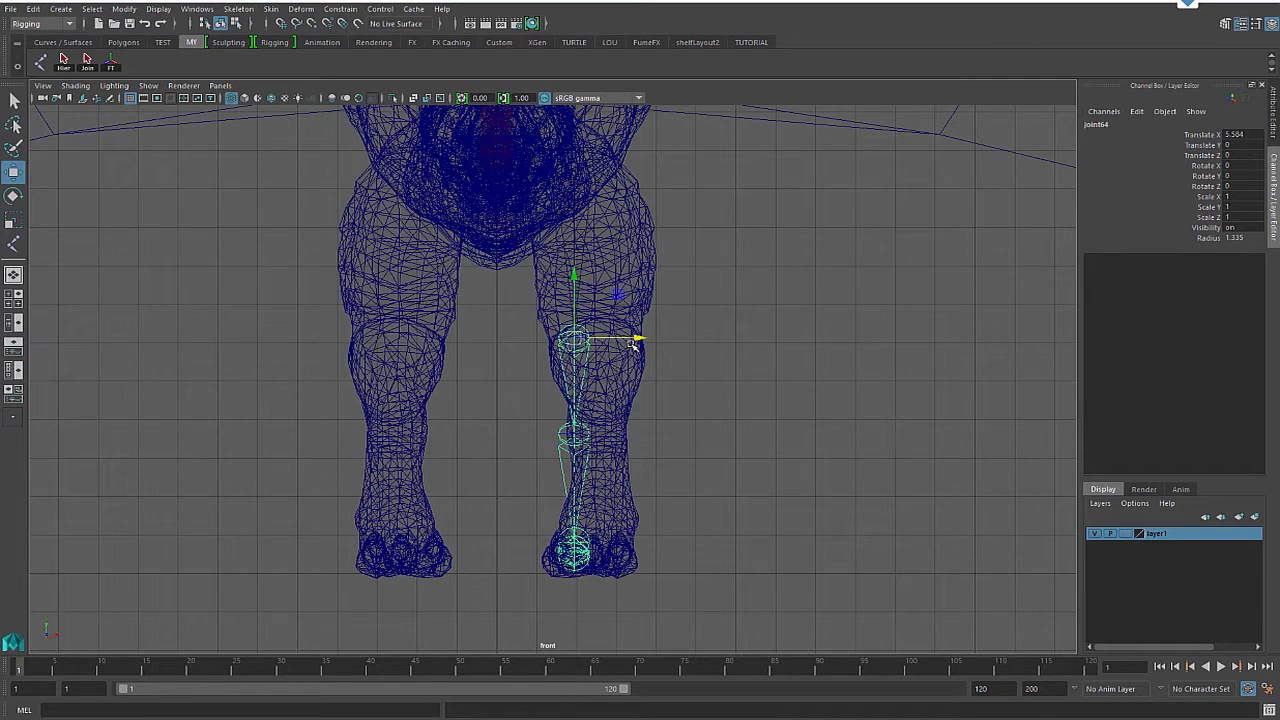
pyautogui.moveTo(634, 344); pyautogui.dragTo(658, 341)
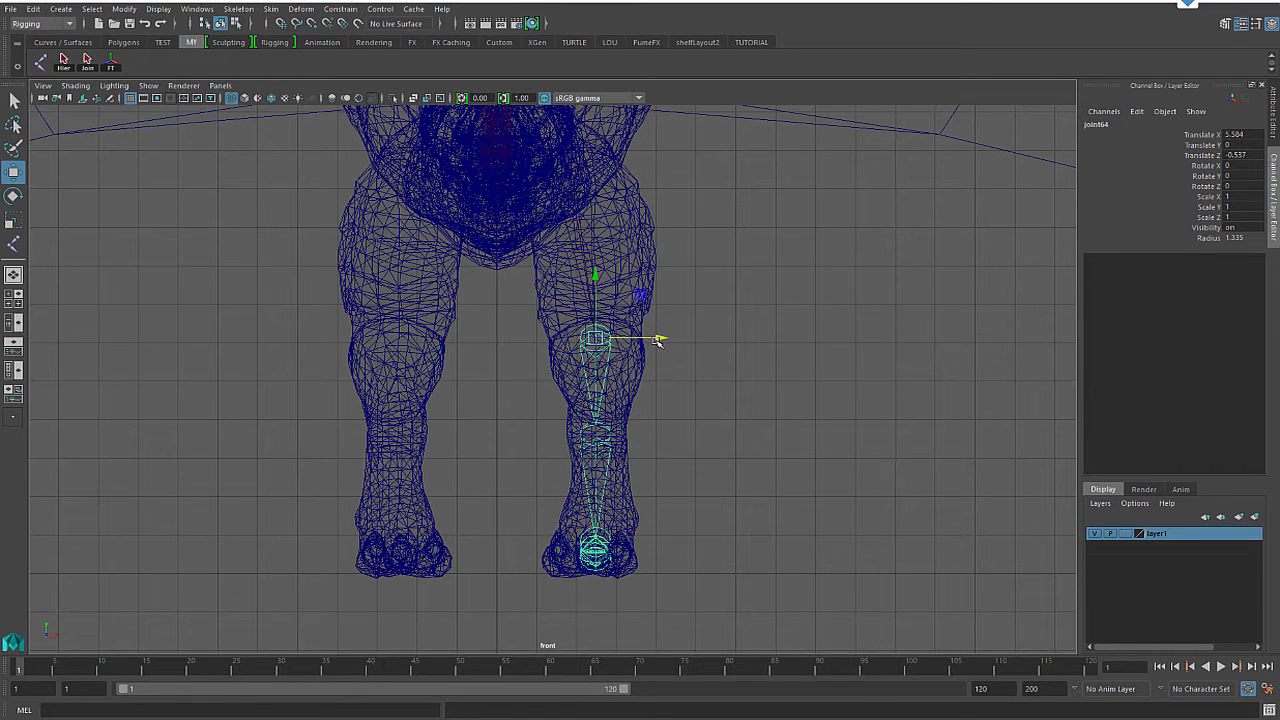
# Step: Shift the leg chain's hip joint inward to Translate X 1.804 and its knee joint outward to Translate Z -0.788
pyautogui.click(584, 189)
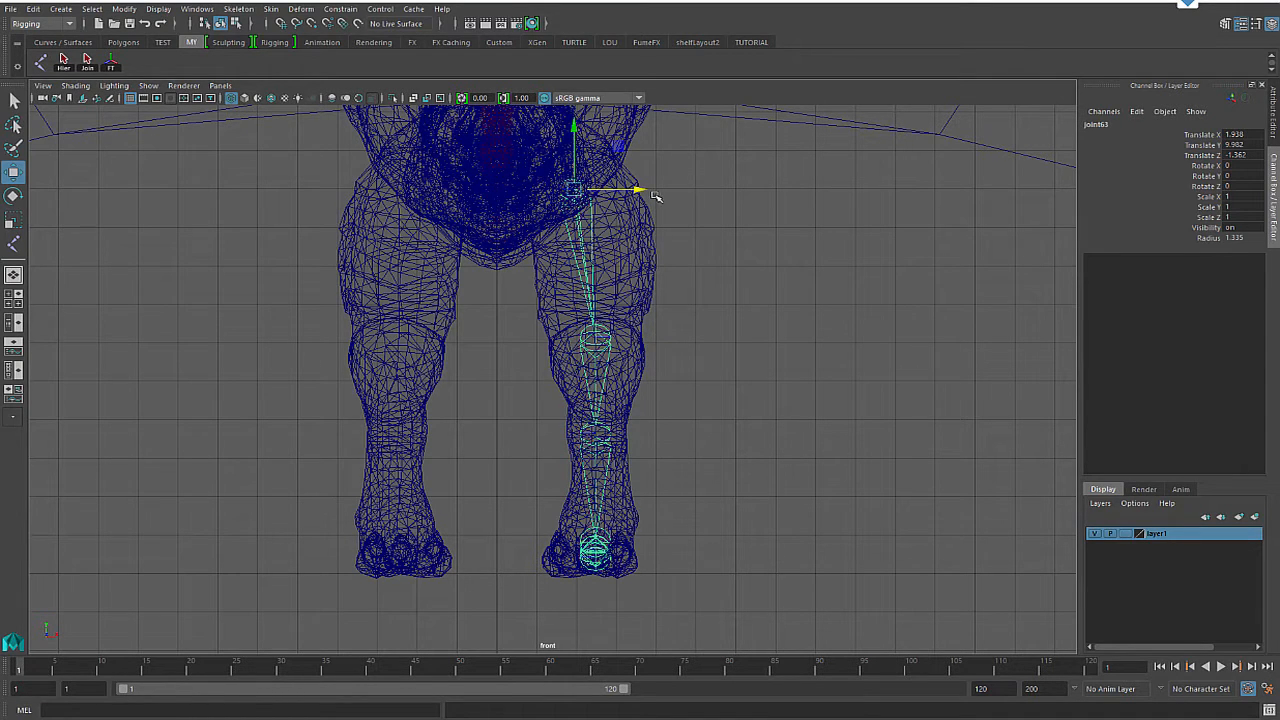
pyautogui.moveTo(640, 191); pyautogui.dragTo(634, 192)
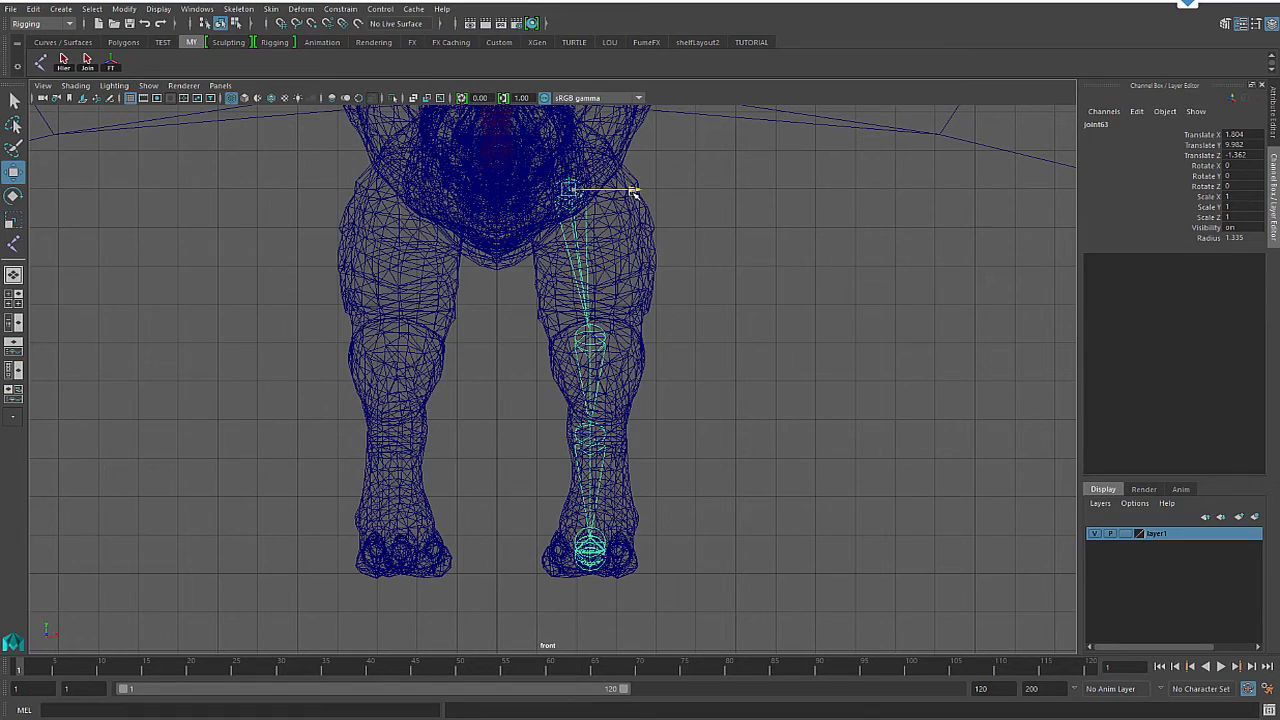
pyautogui.click(592, 339)
pyautogui.moveTo(652, 339); pyautogui.dragTo(665, 339)
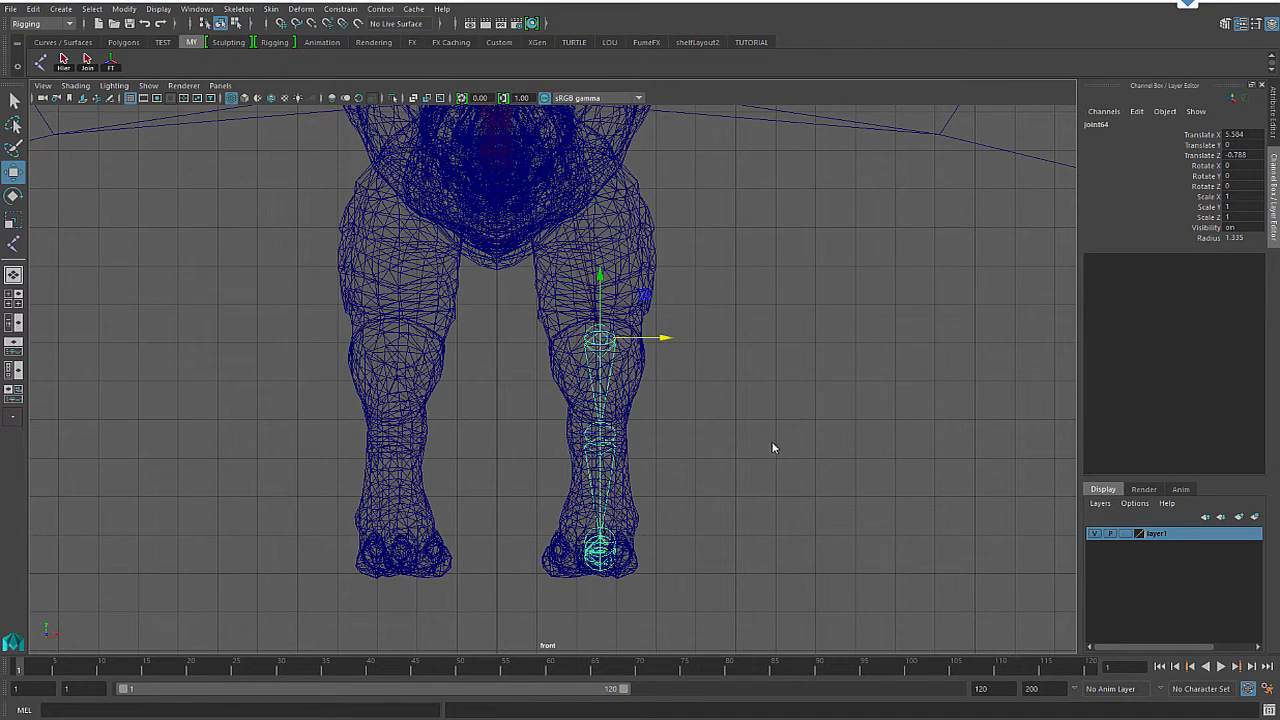
# Step: Examine the leg chain in the perspective view around the dragon's left foot and select the toe base joint
pyautogui.press('space')
pyautogui.press('space')
pyautogui.press('space')
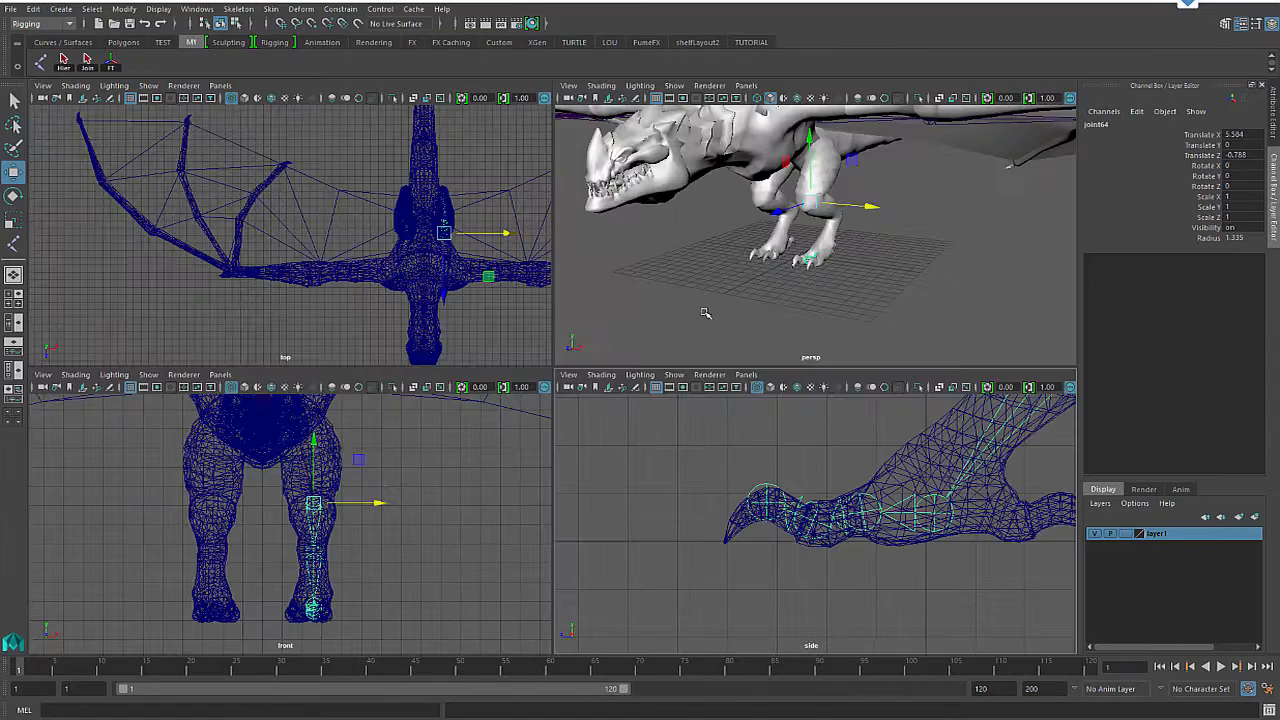
pyautogui.press('space')
pyautogui.press('f')
pyautogui.keyDown('alt'); pyautogui.moveTo(633, 454); pyautogui.dragTo(625, 431); pyautogui.keyUp('alt')
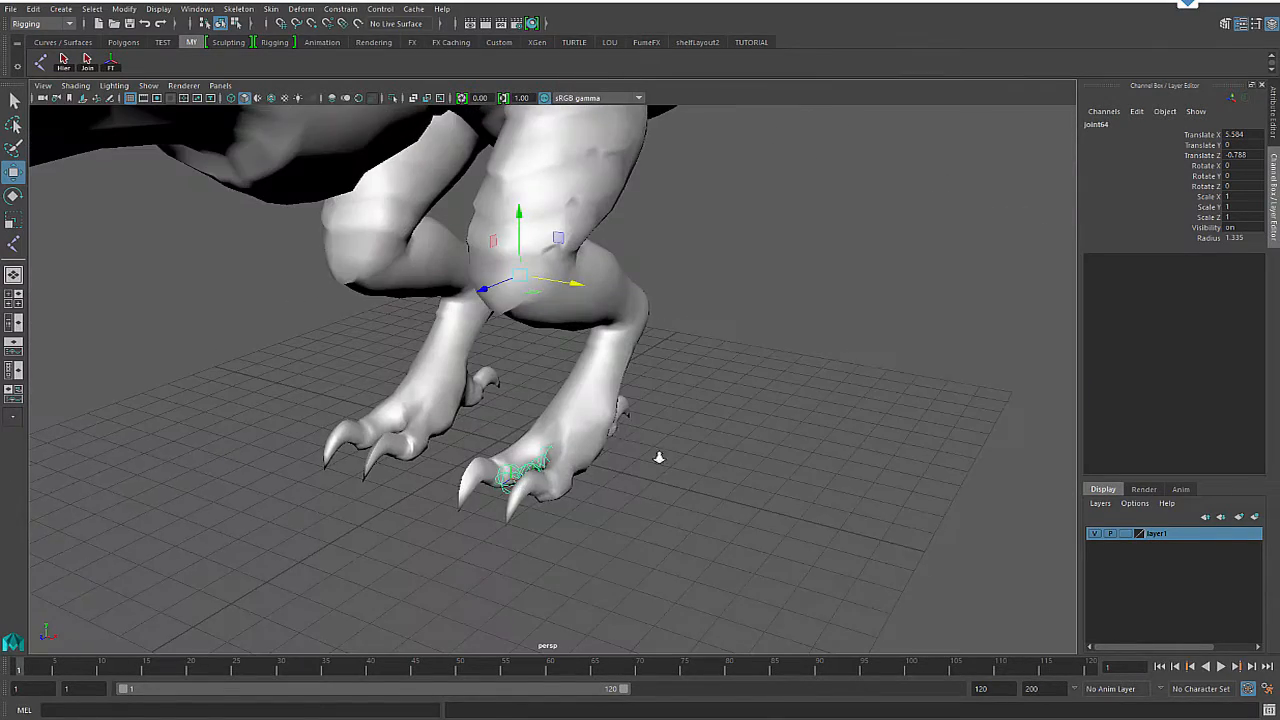
pyautogui.keyDown('alt'); pyautogui.moveTo(657, 456); pyautogui.dragTo(654, 424, button='right'); pyautogui.keyUp('alt')
pyautogui.keyDown('alt'); pyautogui.moveTo(654, 424); pyautogui.dragTo(656, 352, button='middle'); pyautogui.keyUp('alt')
pyautogui.keyDown('alt'); pyautogui.moveTo(584, 436); pyautogui.dragTo(645, 452); pyautogui.keyUp('alt')
pyautogui.click(543, 432)
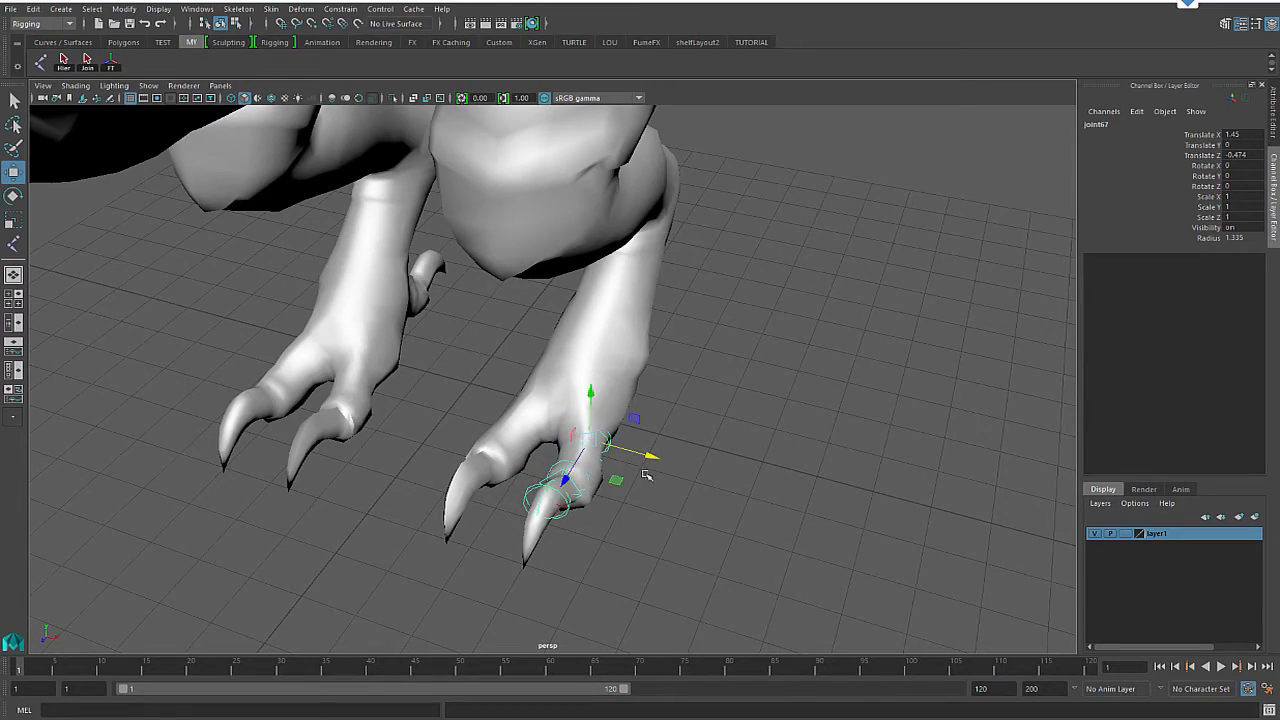
# Step: Examine the toe joints against the dragon's legs from above and frame the whole dragon in the perspective view
pyautogui.press('space')
pyautogui.press('space')
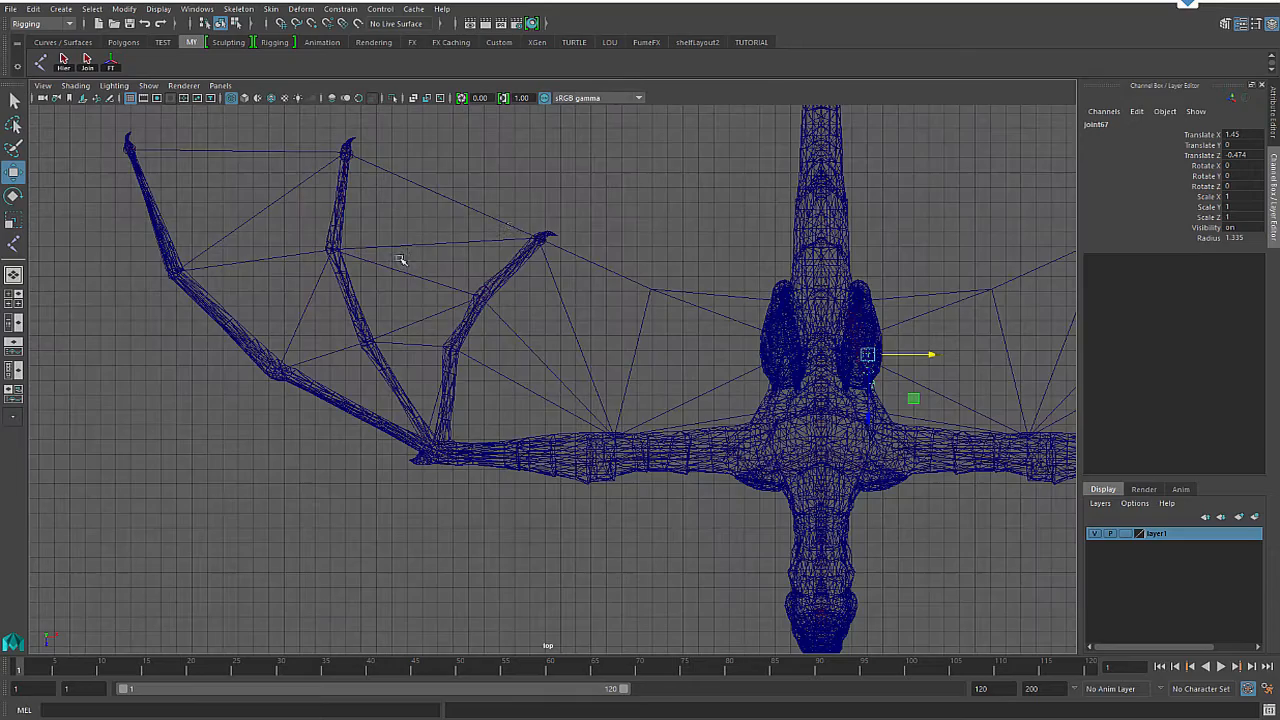
pyautogui.scroll(2, 400, 260)
pyautogui.scroll(-3, 740, 322)
pyautogui.keyDown('alt'); pyautogui.moveTo(740, 322); pyautogui.dragTo(455, 350, button='middle'); pyautogui.keyUp('alt')
pyautogui.scroll(4, 920, 389)
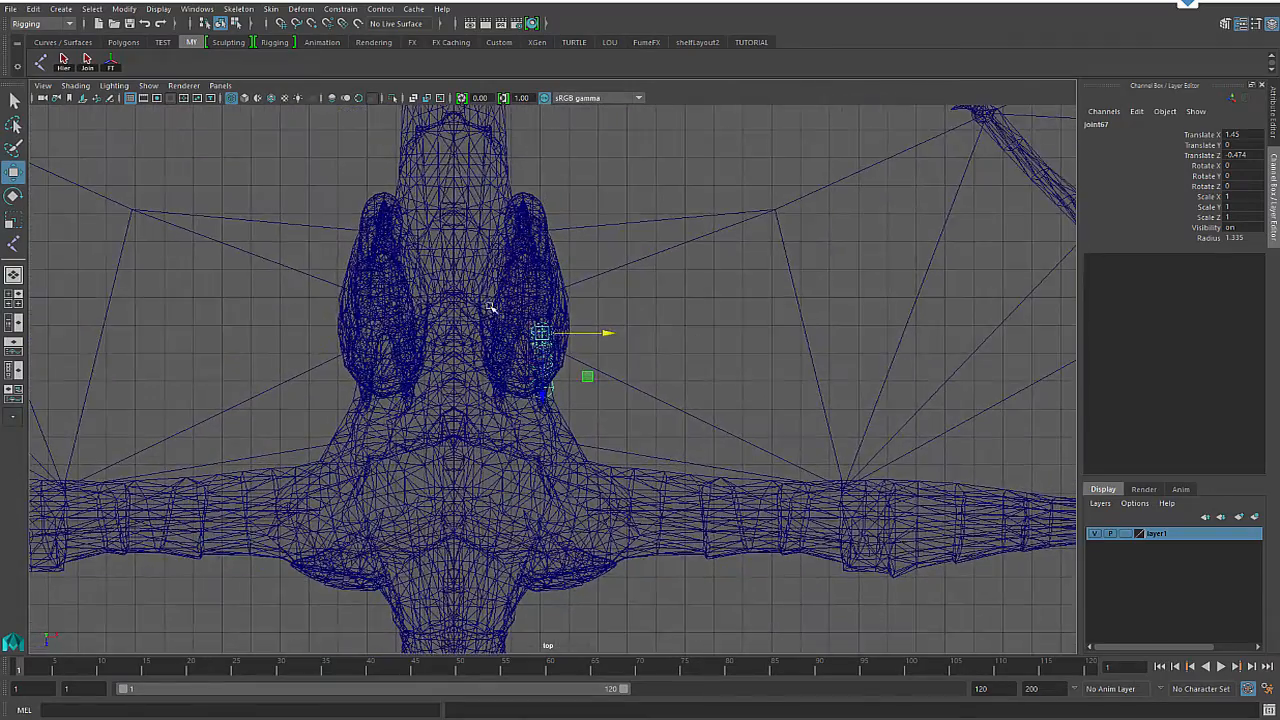
pyautogui.scroll(2, 387, 404)
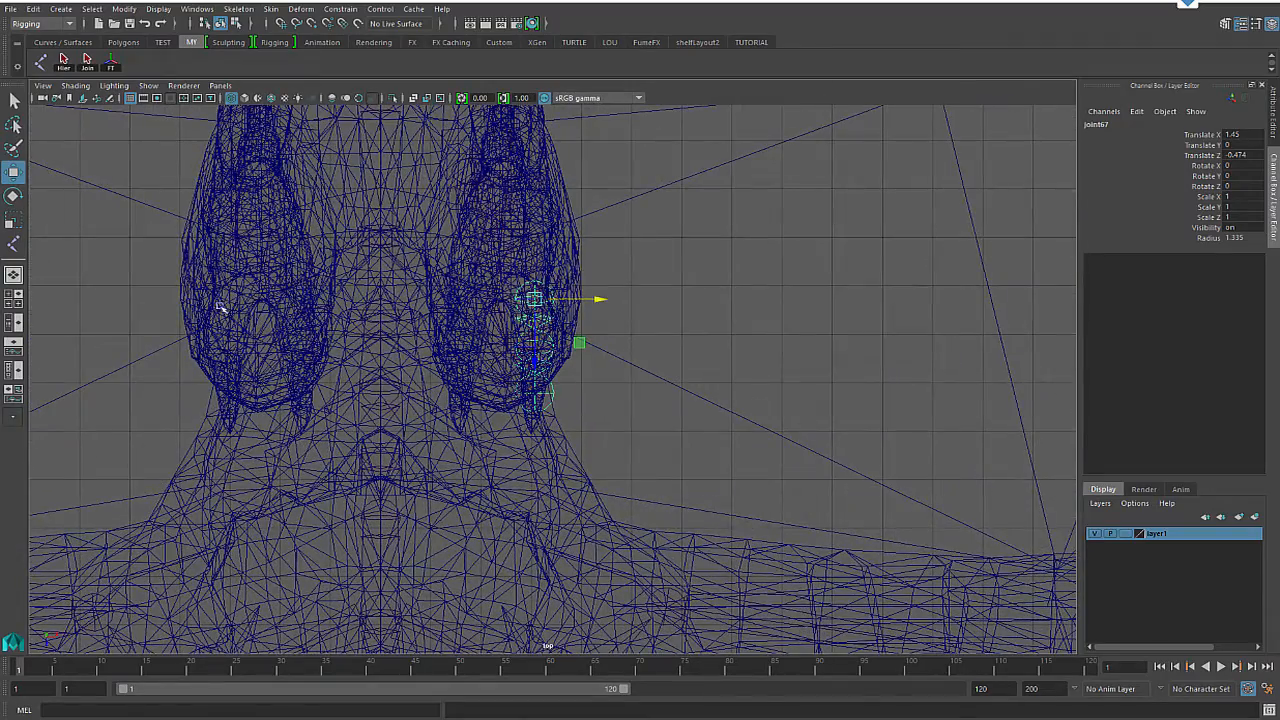
pyautogui.scroll(1, 545, 355)
pyautogui.scroll(-4, 545, 355)
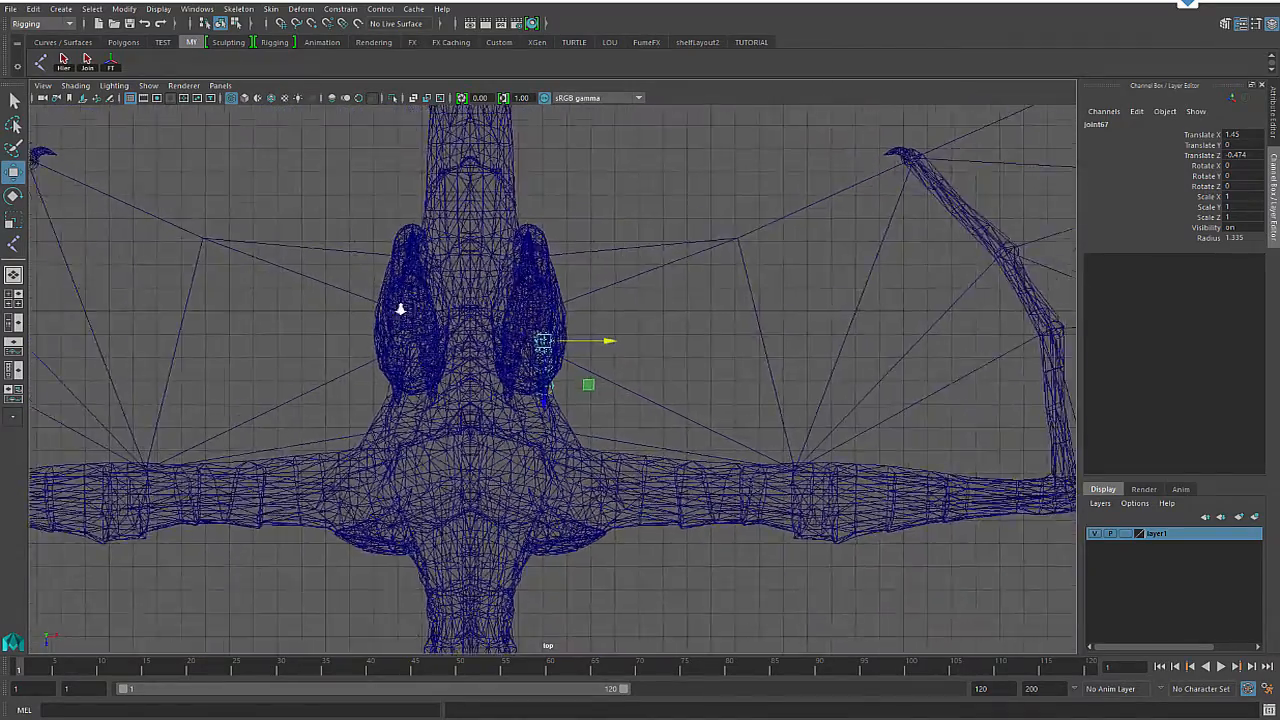
pyautogui.press('space')
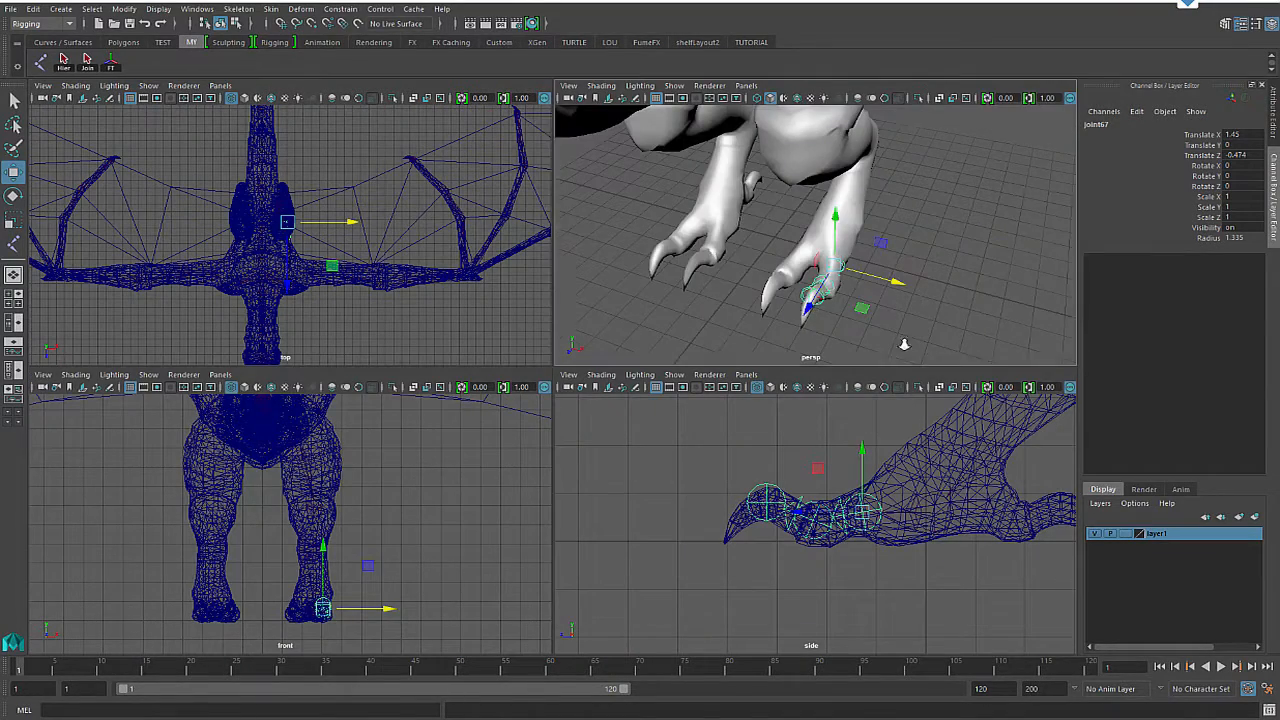
pyautogui.press('a')
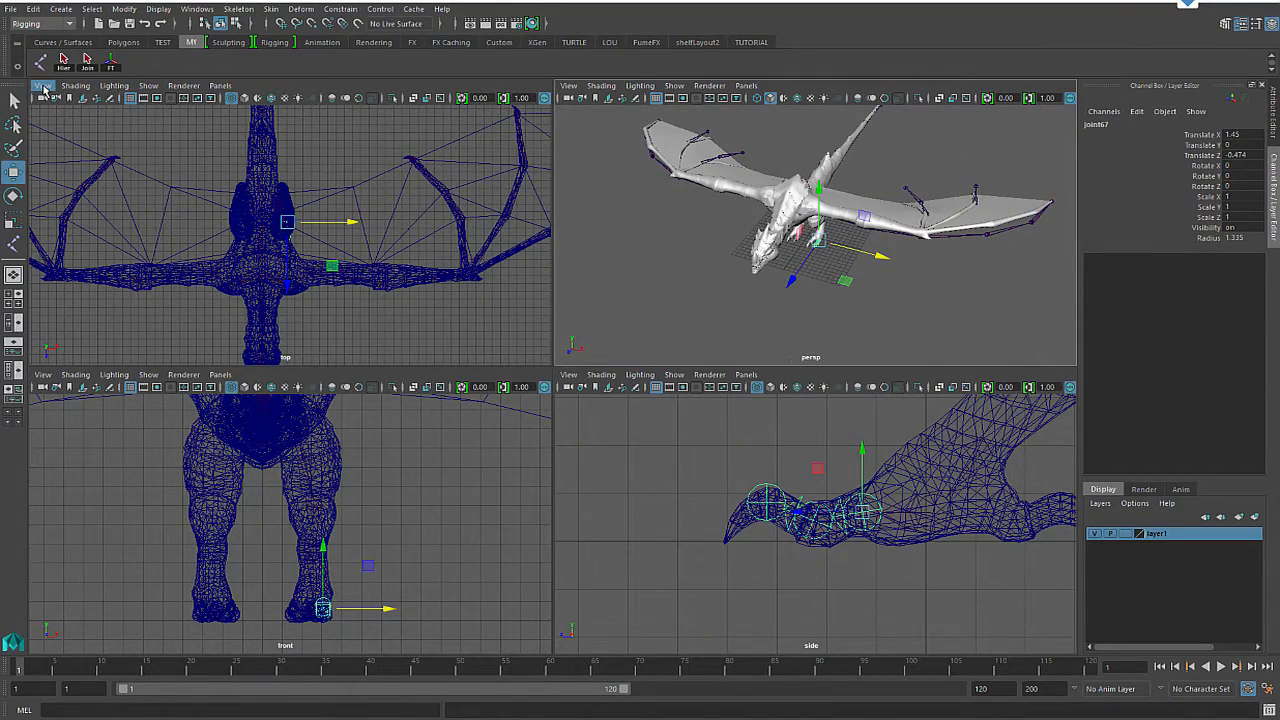
# Step: Select the top view's camera and lower it to Translate Y 1.999 to cut away everything above the dragon's feet
pyautogui.click(42, 85)
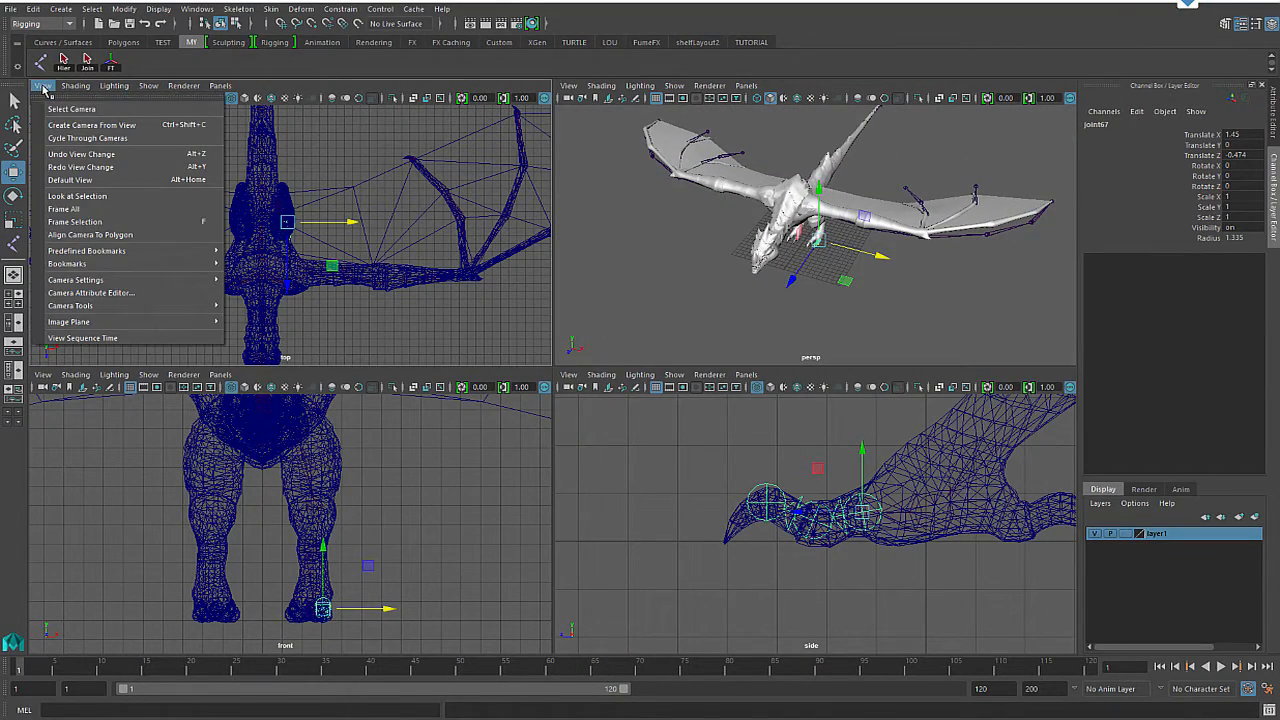
pyautogui.click(112, 112)
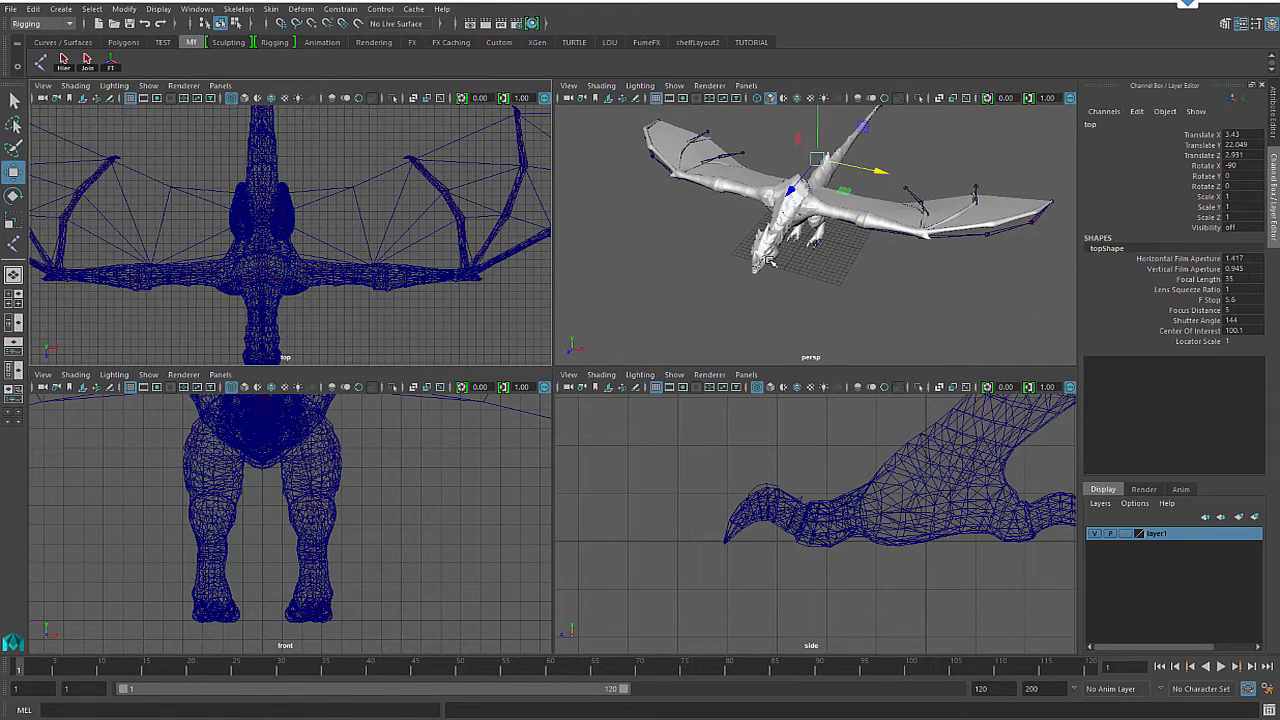
pyautogui.keyDown('alt'); pyautogui.moveTo(991, 305); pyautogui.dragTo(750, 266); pyautogui.keyUp('alt')
pyautogui.keyDown('alt'); pyautogui.moveTo(750, 266); pyautogui.dragTo(803, 270, button='right'); pyautogui.keyUp('alt')
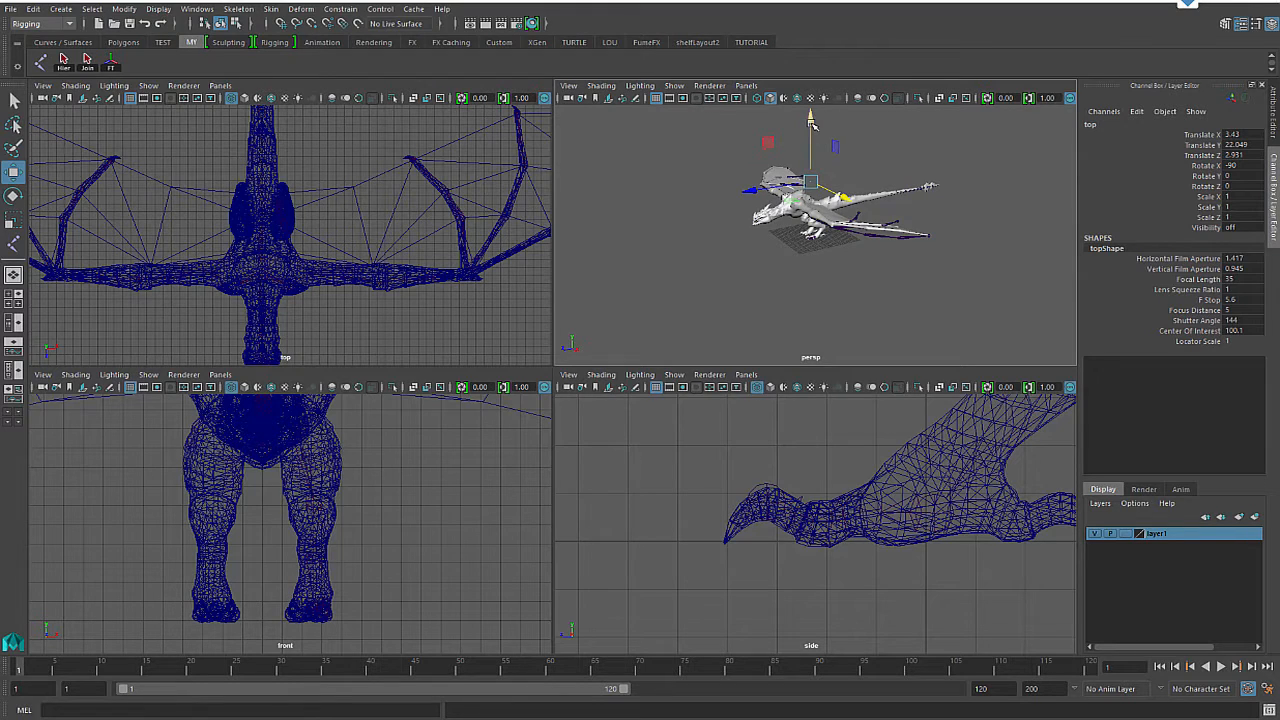
pyautogui.click(818, 128)
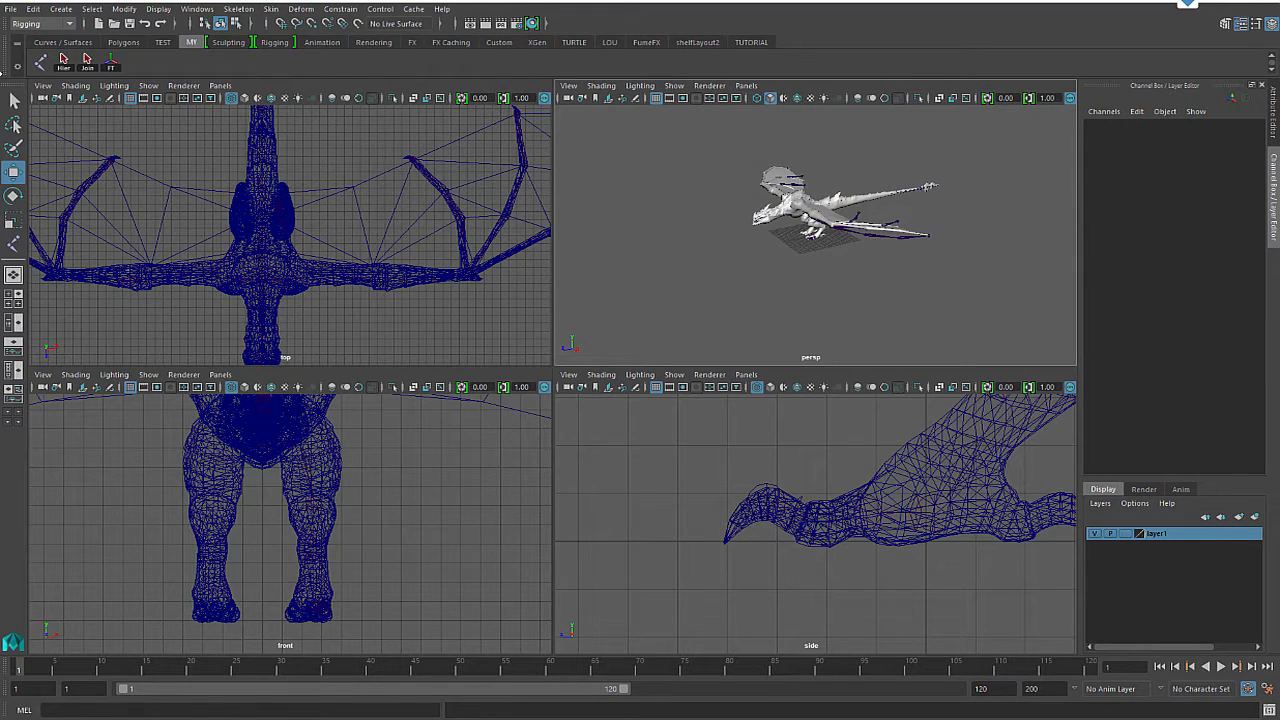
pyautogui.click(43, 86)
pyautogui.click(68, 108)
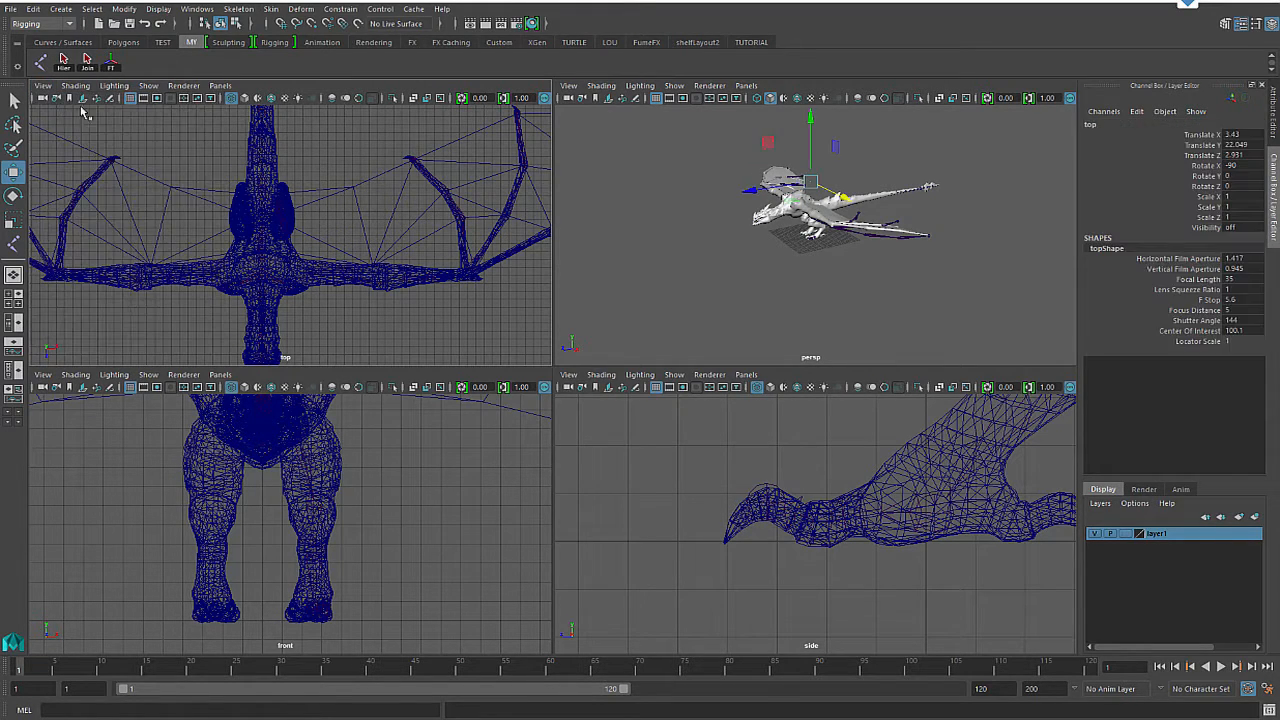
pyautogui.moveTo(812, 120); pyautogui.dragTo(824, 183)
pyautogui.keyDown('alt'); pyautogui.moveTo(258, 157); pyautogui.dragTo(320, 163, button='right'); pyautogui.keyUp('alt')
pyautogui.keyDown('alt'); pyautogui.moveTo(353, 190); pyautogui.dragTo(436, 263, button='middle'); pyautogui.keyUp('alt')
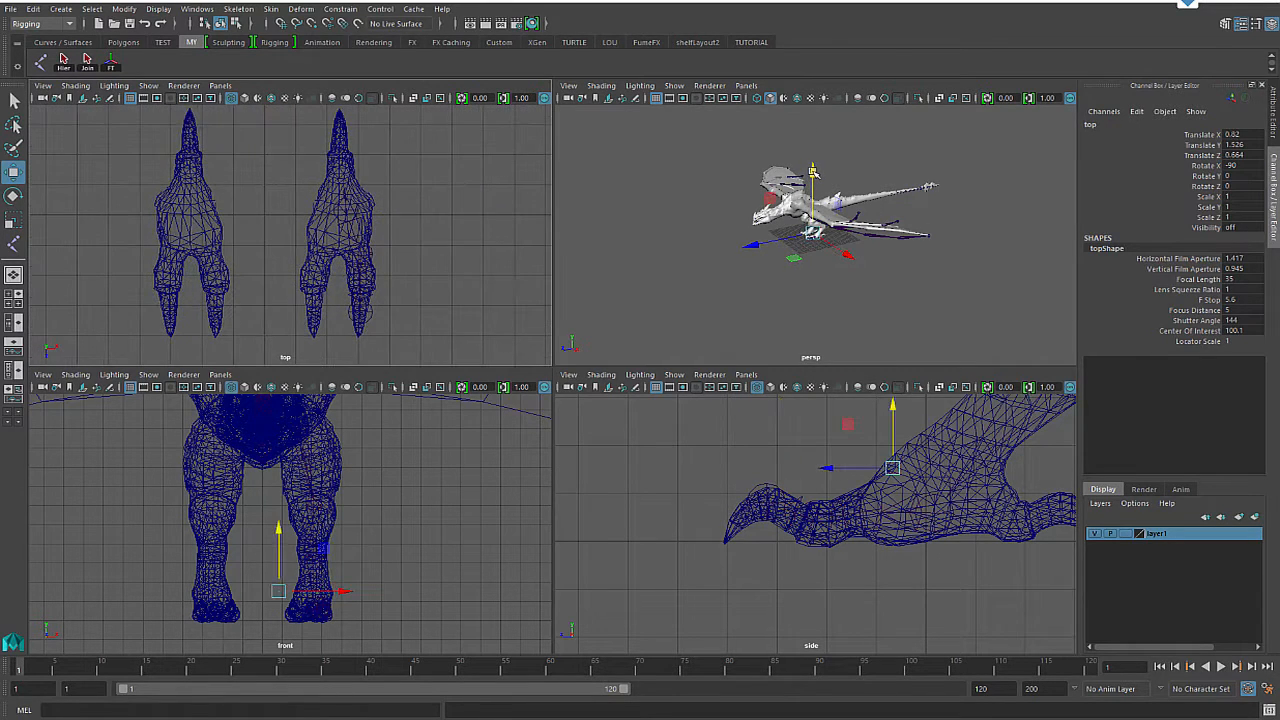
pyautogui.moveTo(813, 172); pyautogui.dragTo(808, 172)
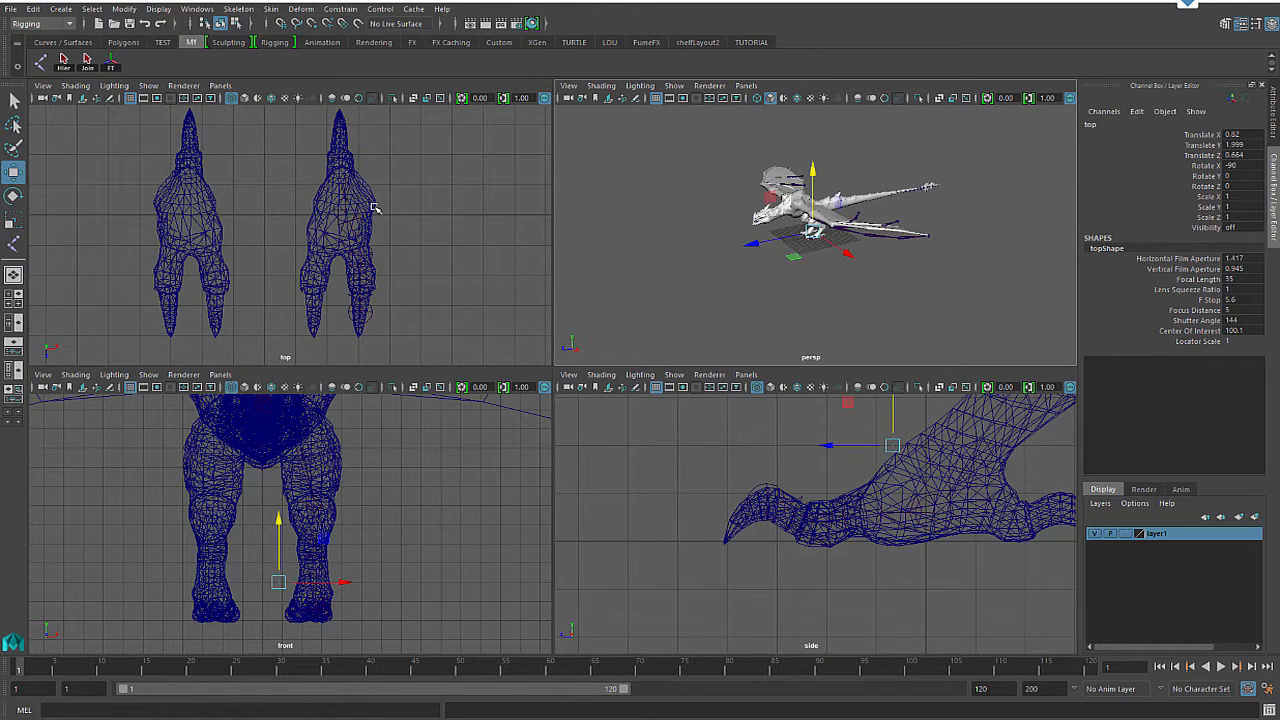
# Step: Draw a separate joint chain along the left foot's inner front toe in the top view, with joints at the toe base, knuckle and claw
pyautogui.press('space')
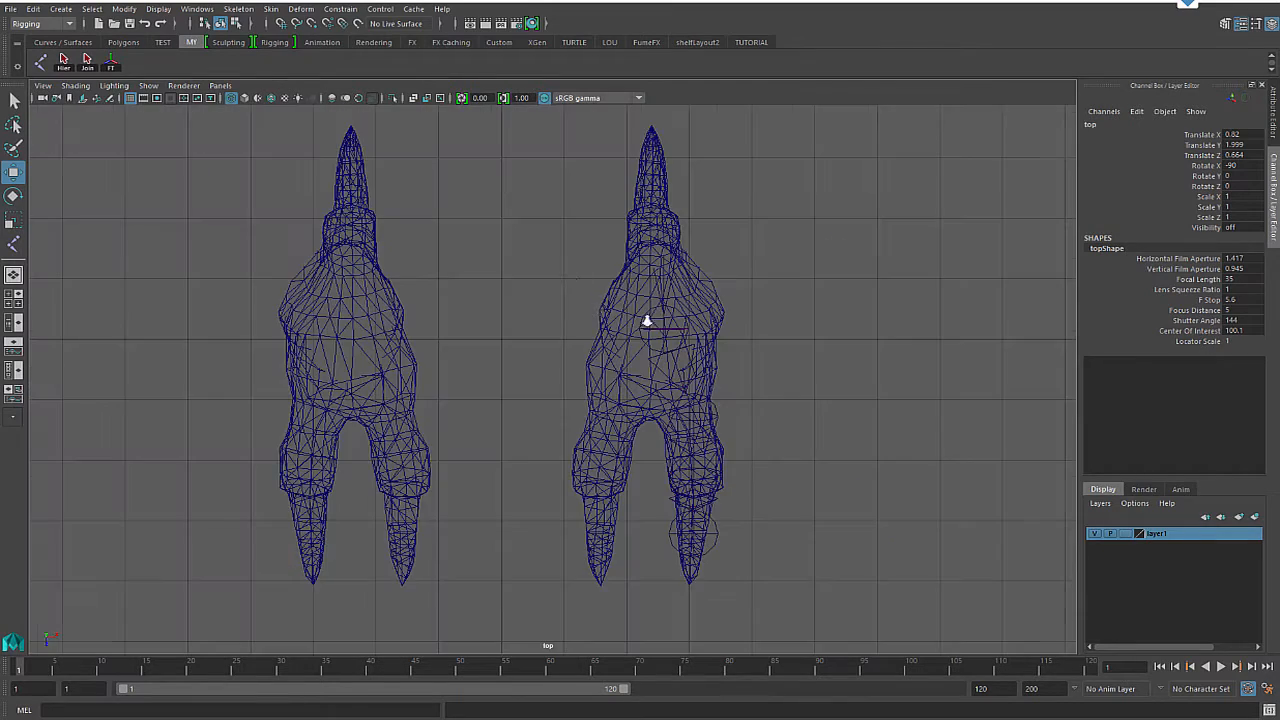
pyautogui.keyDown('alt'); pyautogui.moveTo(703, 333); pyautogui.dragTo(575, 278, button='middle'); pyautogui.keyUp('alt')
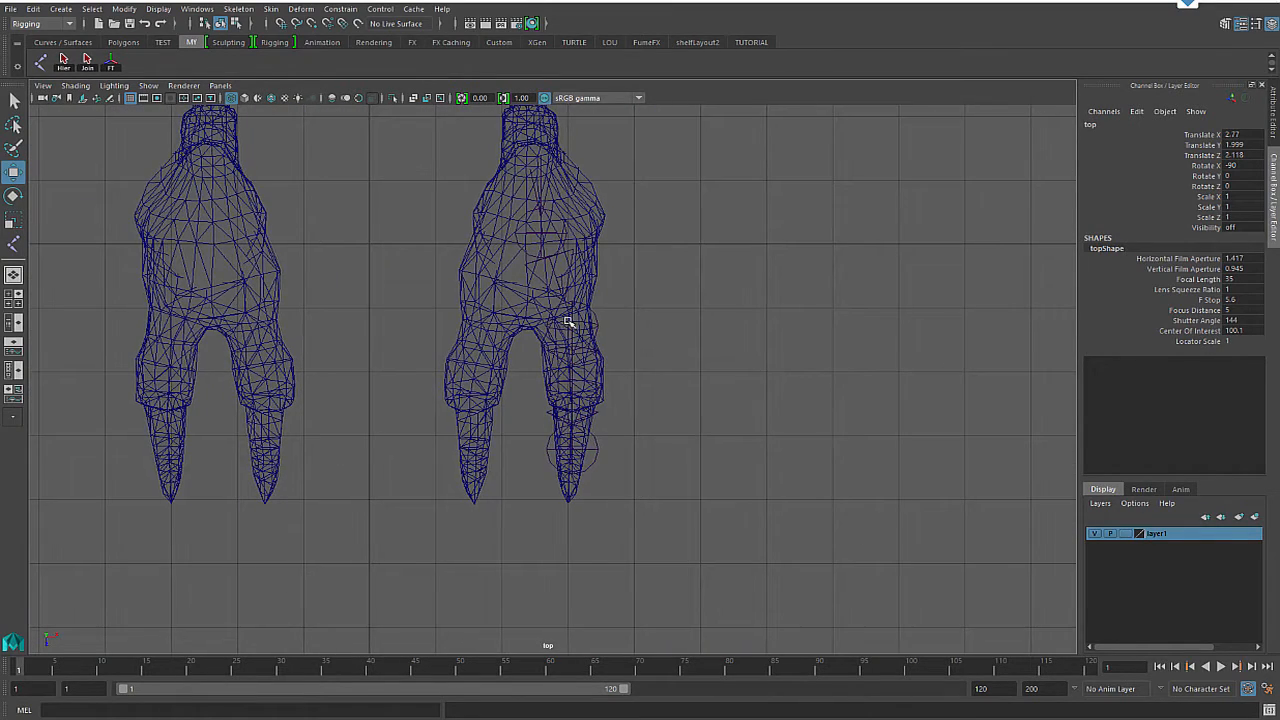
pyautogui.click(571, 324)
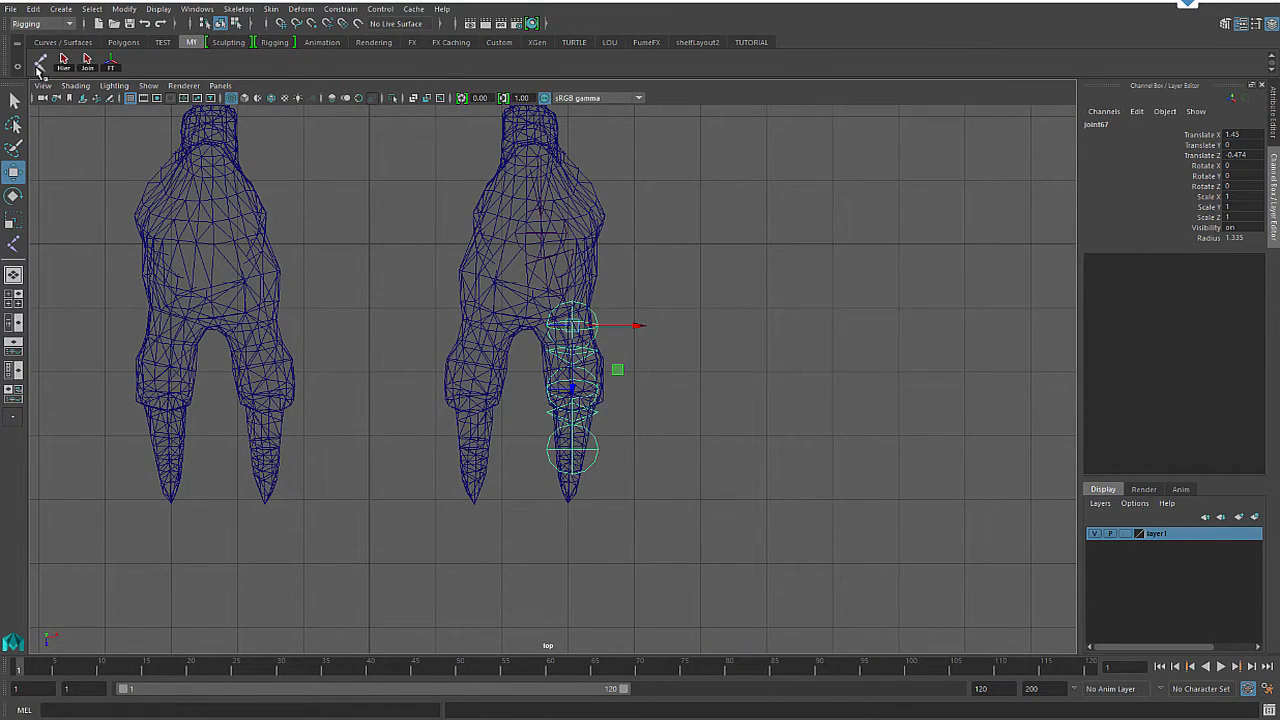
pyautogui.click(40, 62)
pyautogui.scroll(2, 832, 440)
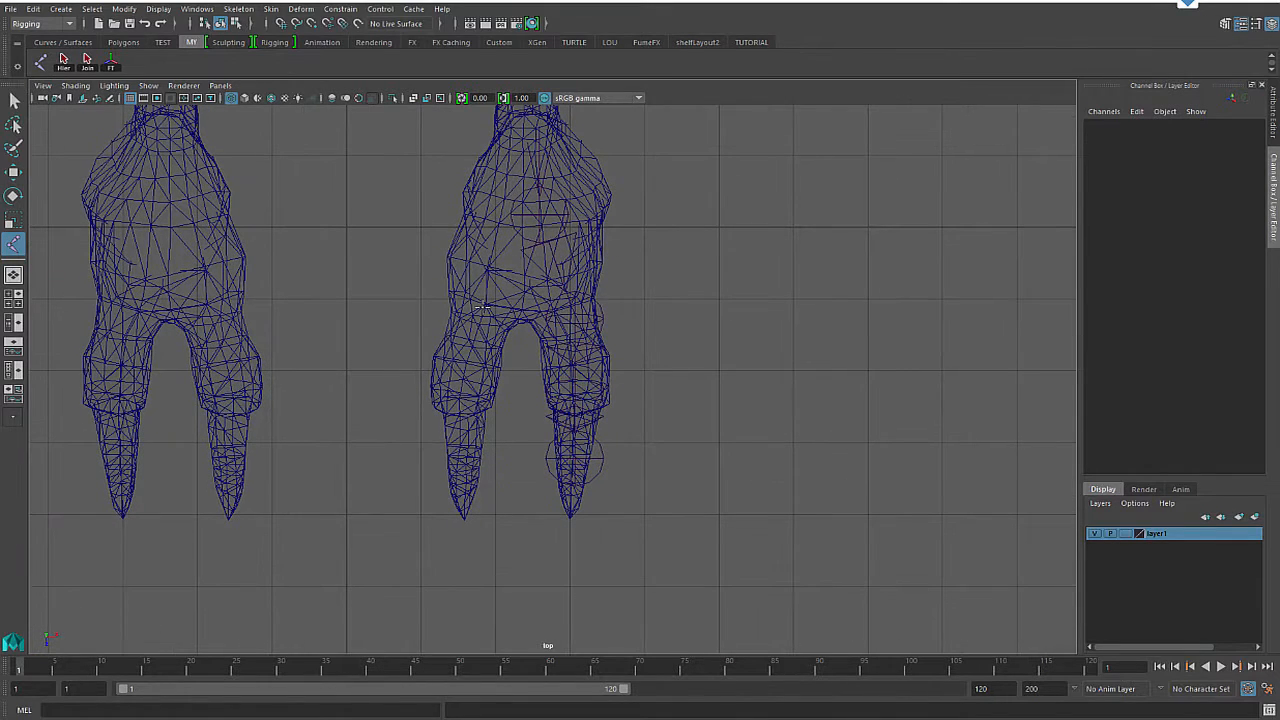
pyautogui.click(483, 307)
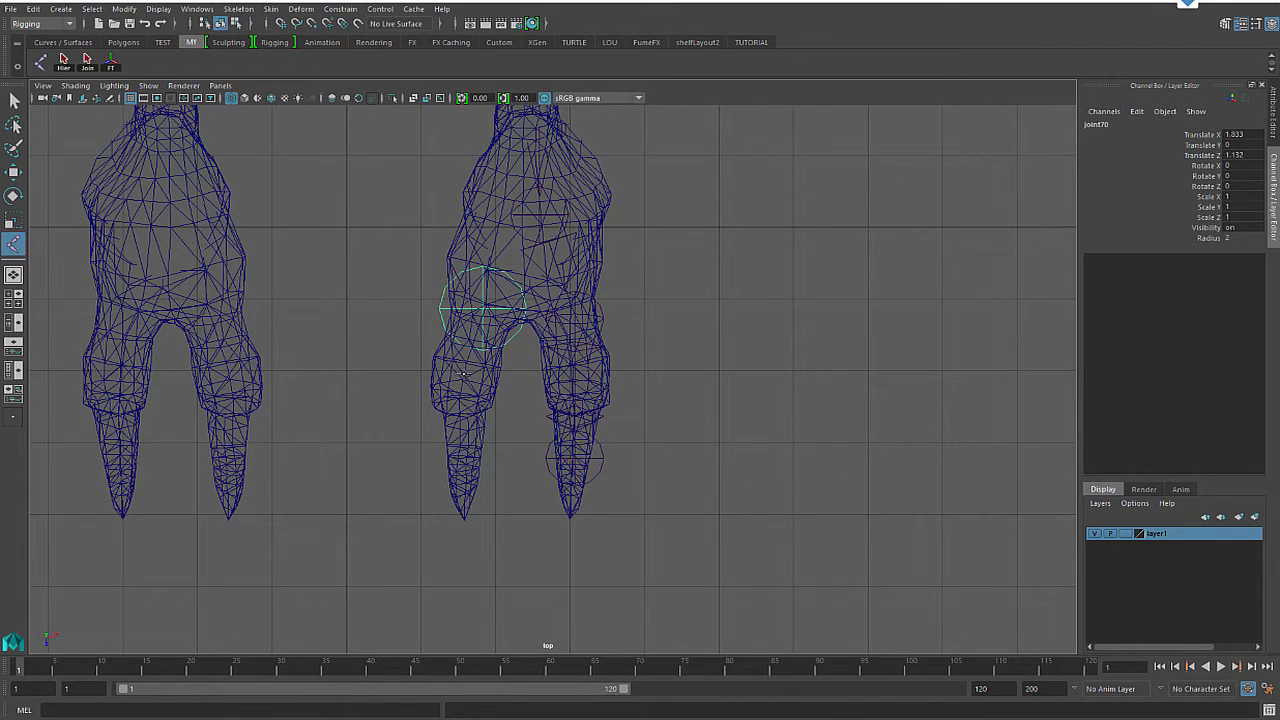
pyautogui.scroll(3, 660, 363)
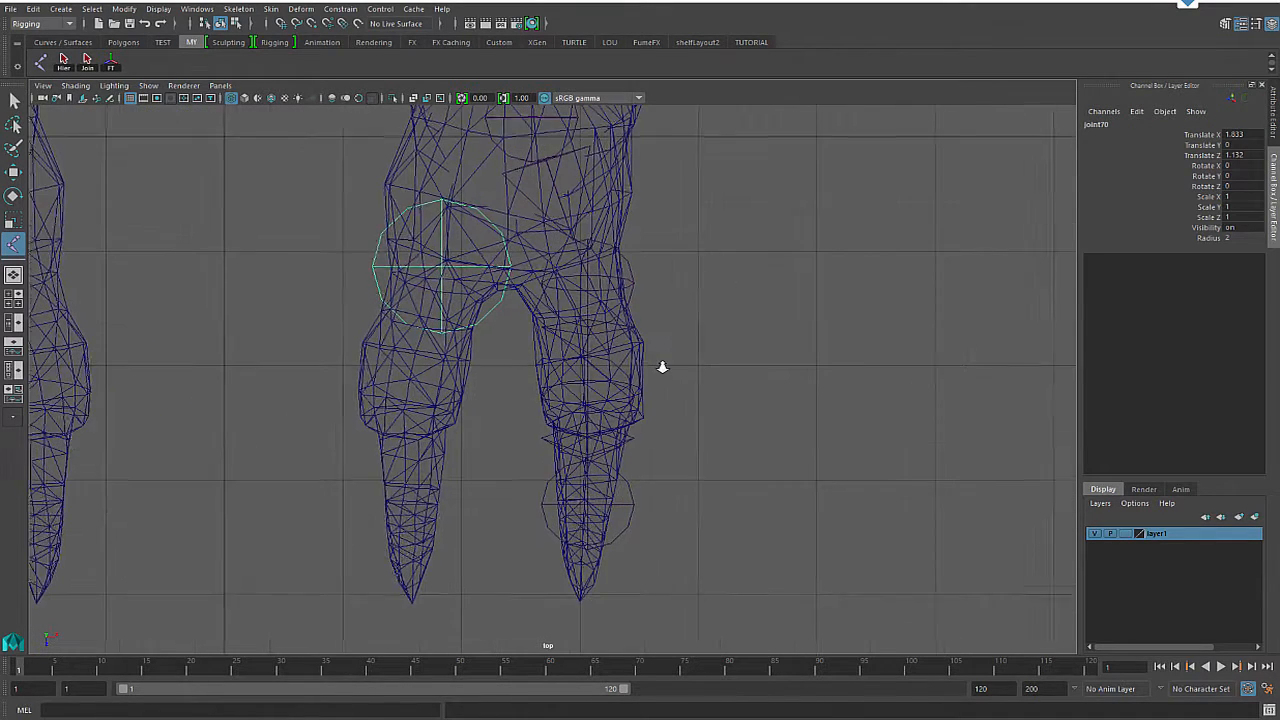
pyautogui.click(410, 379)
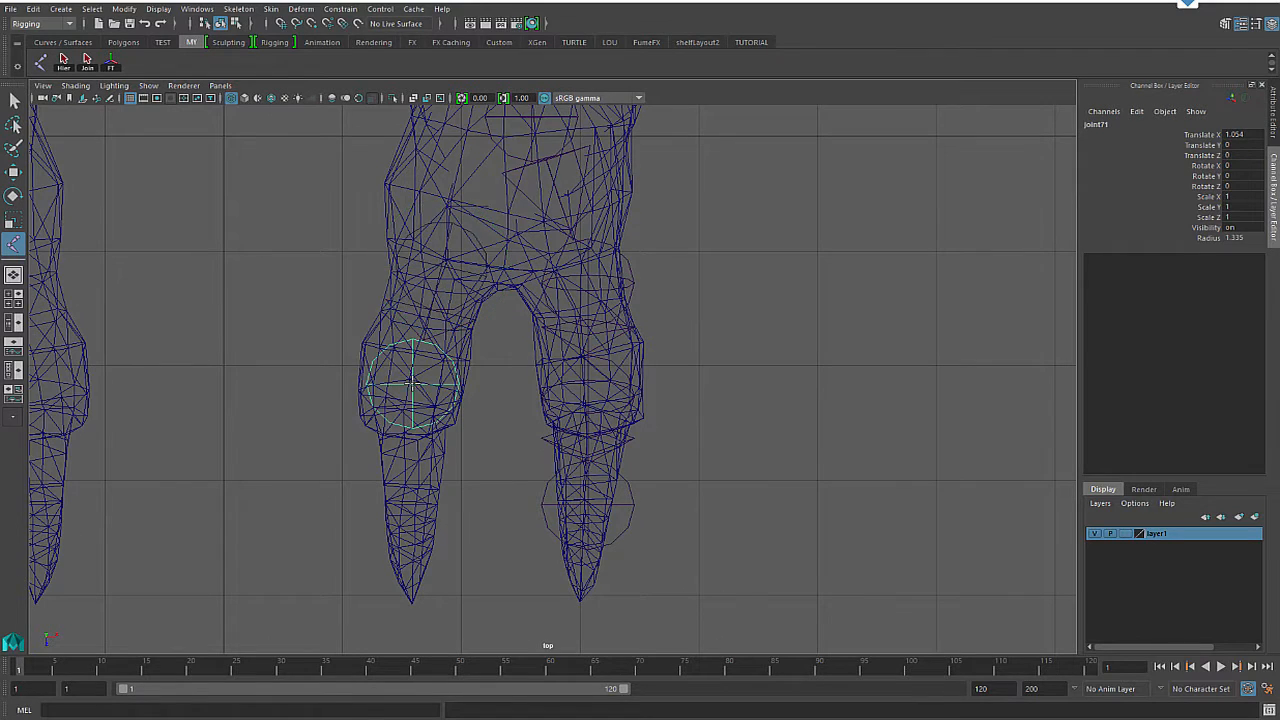
pyautogui.click(411, 501)
pyautogui.scroll(-5, 600, 330)
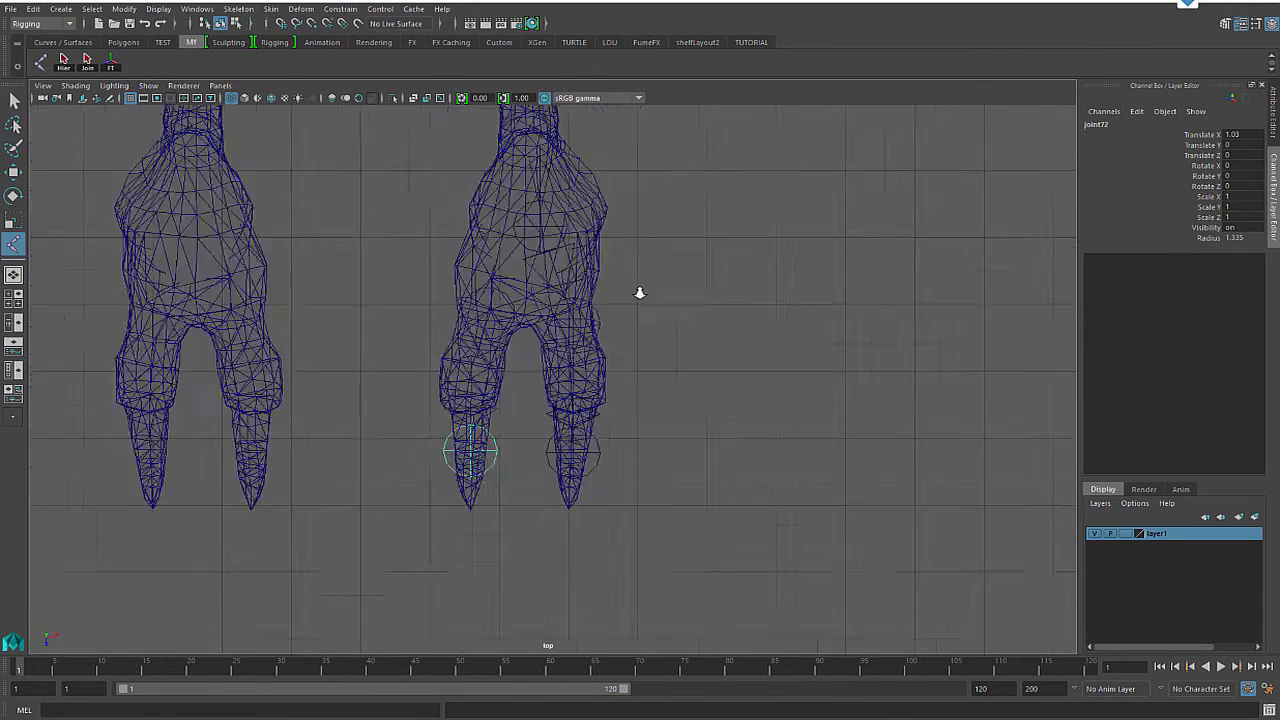
pyautogui.scroll(5, 581, 331)
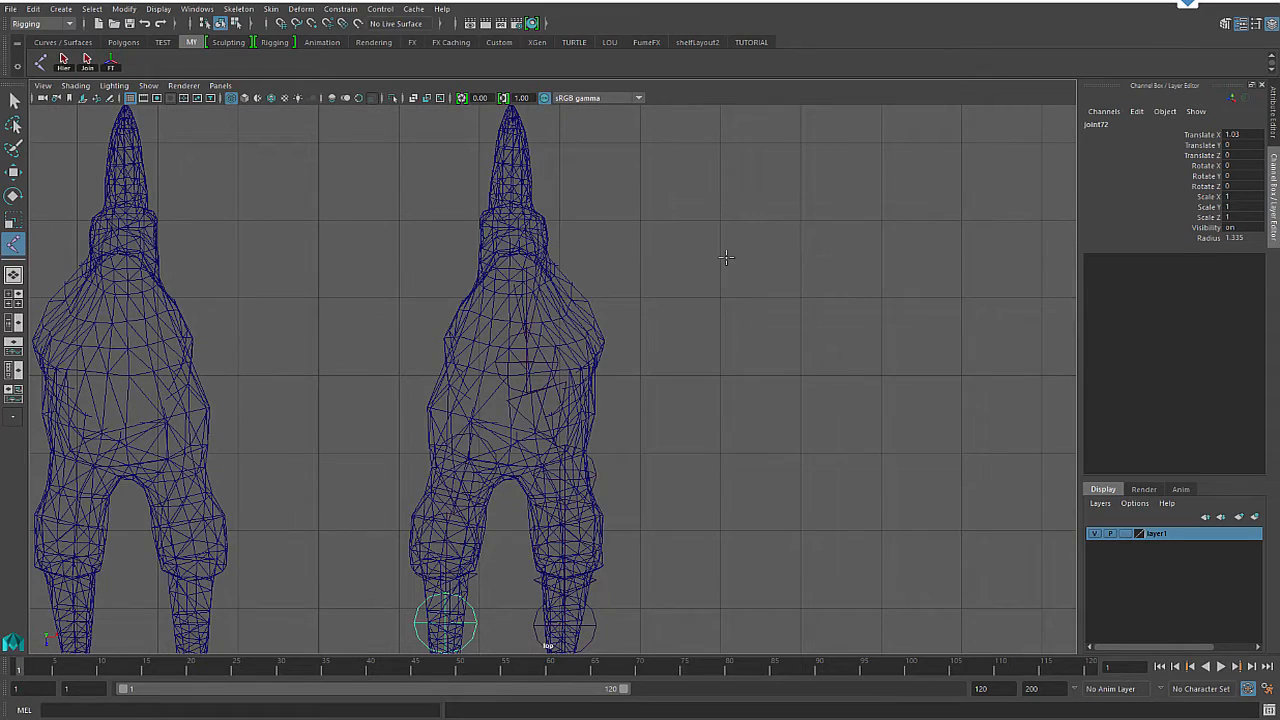
pyautogui.press('w')
# Step: Draw a separate joint chain along the left foot's rear toe with joints at the toe base, knuckle and claw, and finish the chain
pyautogui.scroll(6, 777, 371)
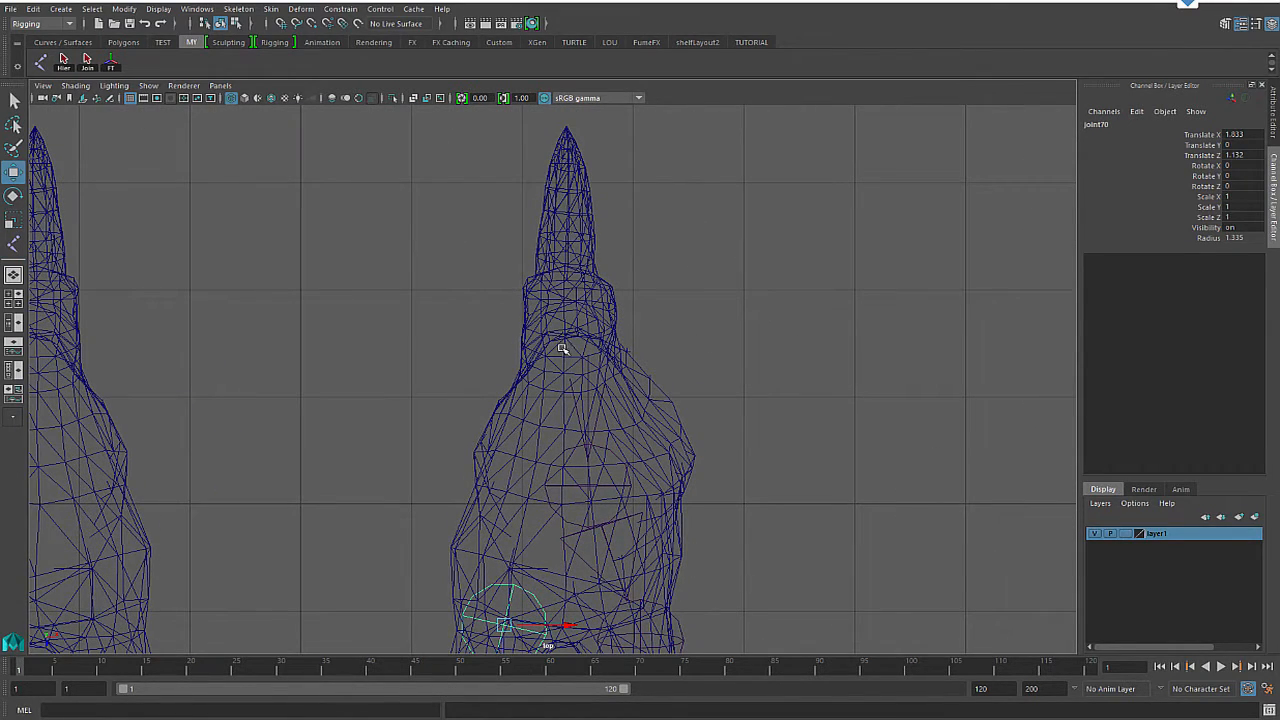
pyautogui.click(40, 62)
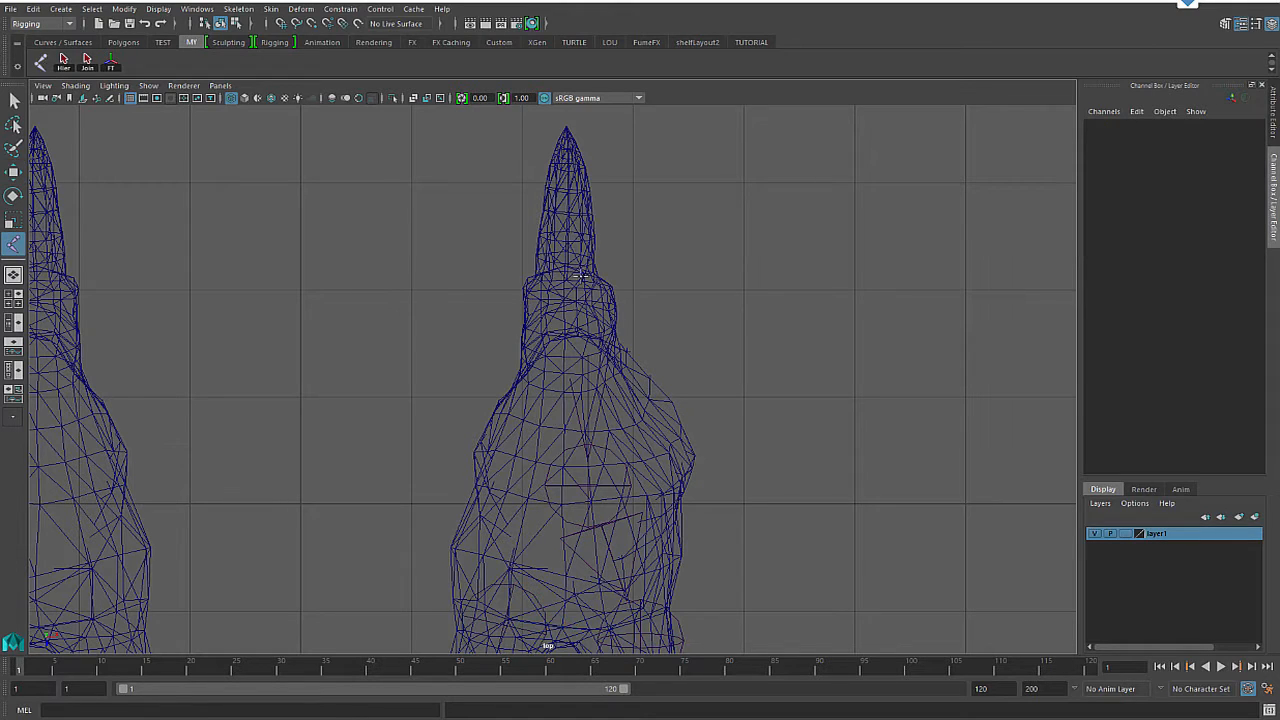
pyautogui.click(571, 347)
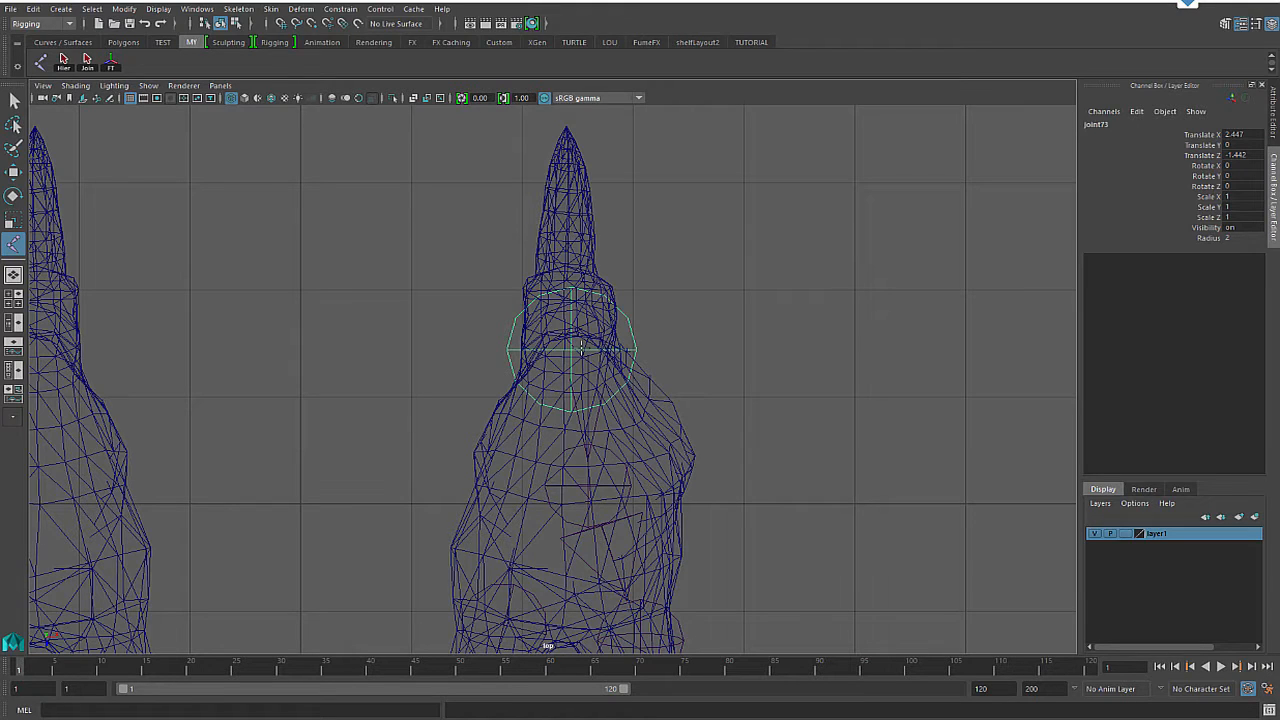
pyautogui.hotkey('ctrl', 'z')
pyautogui.moveTo(571, 378); pyautogui.dragTo(571, 202)
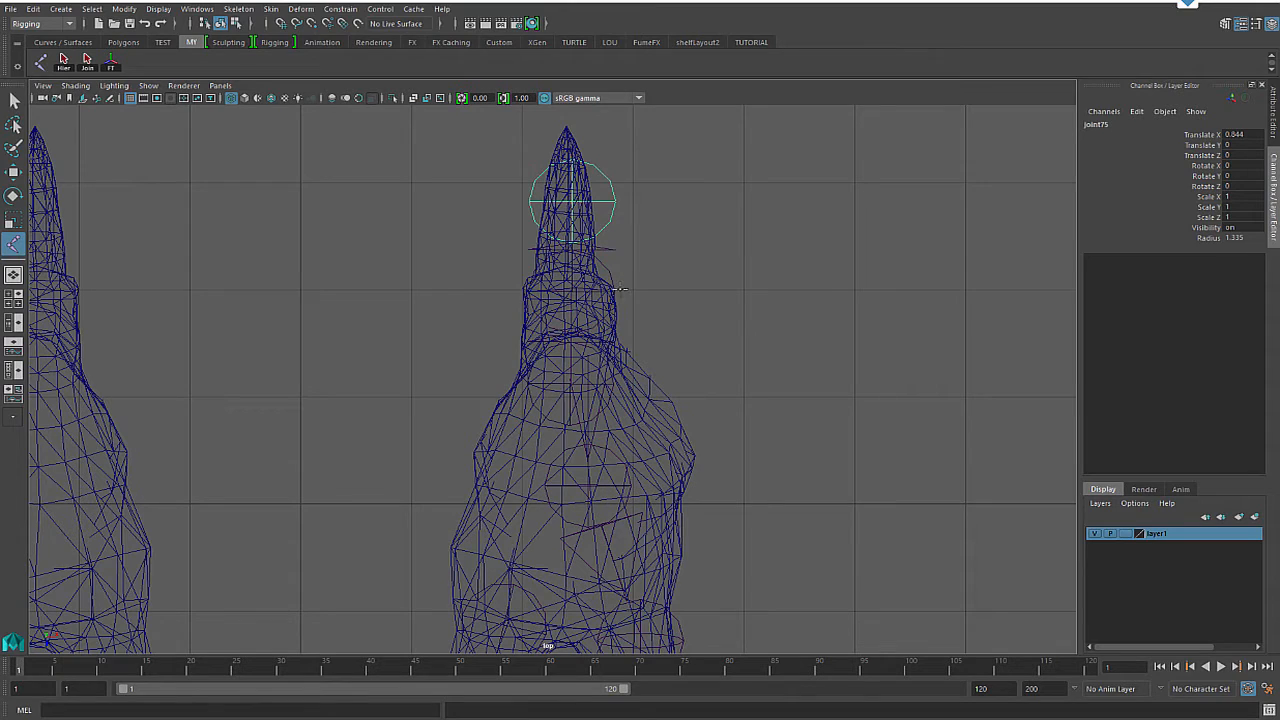
pyautogui.press('Return')
pyautogui.keyDown('alt'); pyautogui.moveTo(943, 494); pyautogui.dragTo(921, 467, button='right'); pyautogui.keyUp('alt')
# Step: Check the rear toe base joint's settings in the Attribute Editor and return to the Channel Box
pyautogui.click(1275, 129)
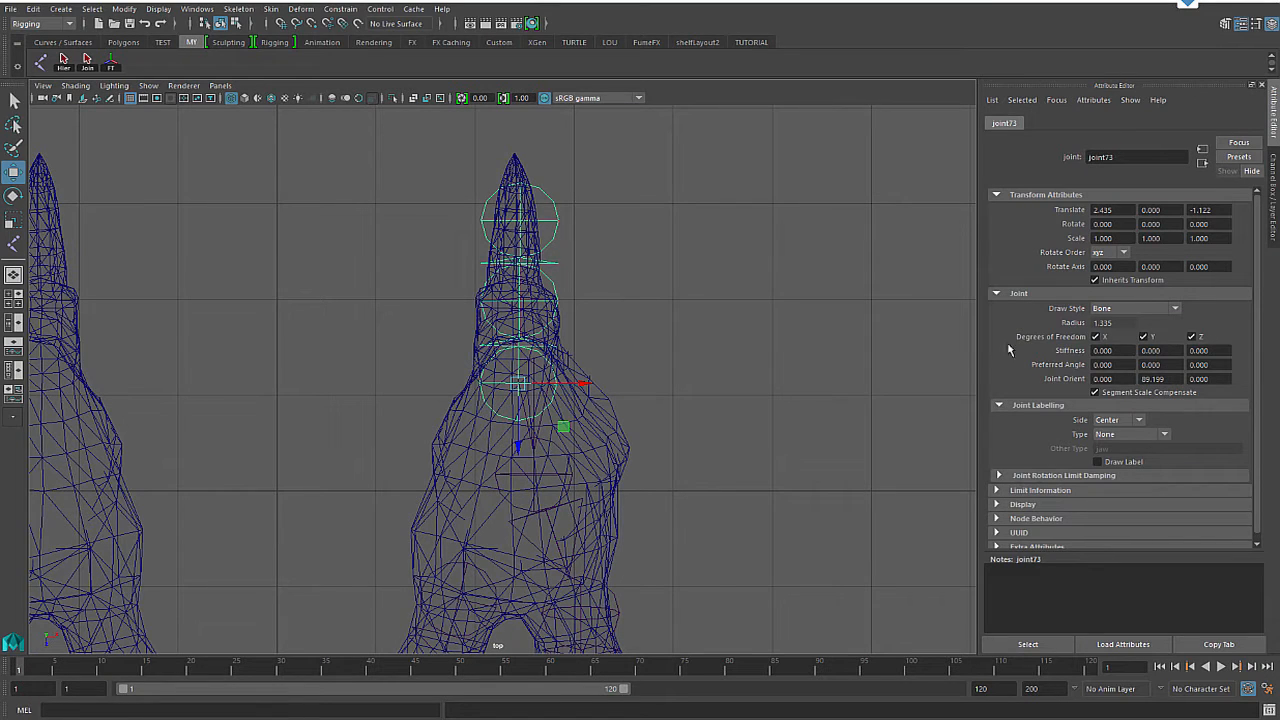
pyautogui.click(1272, 113)
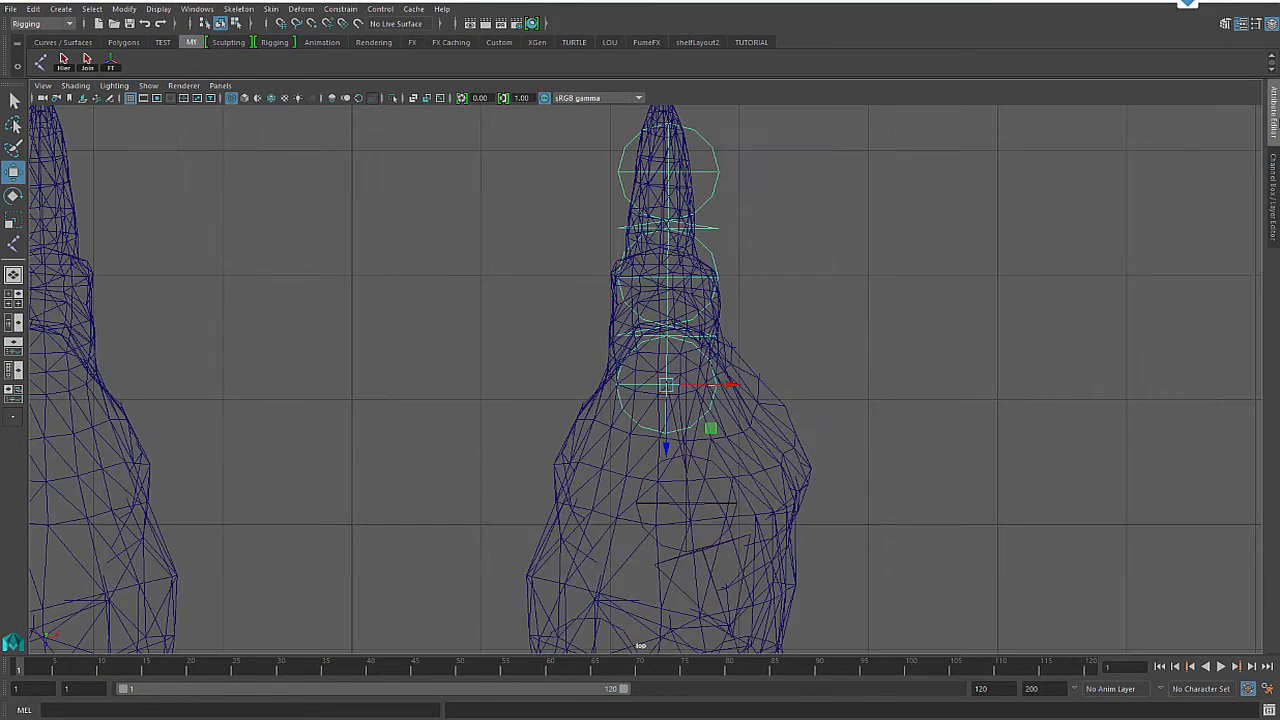
pyautogui.click(1275, 190)
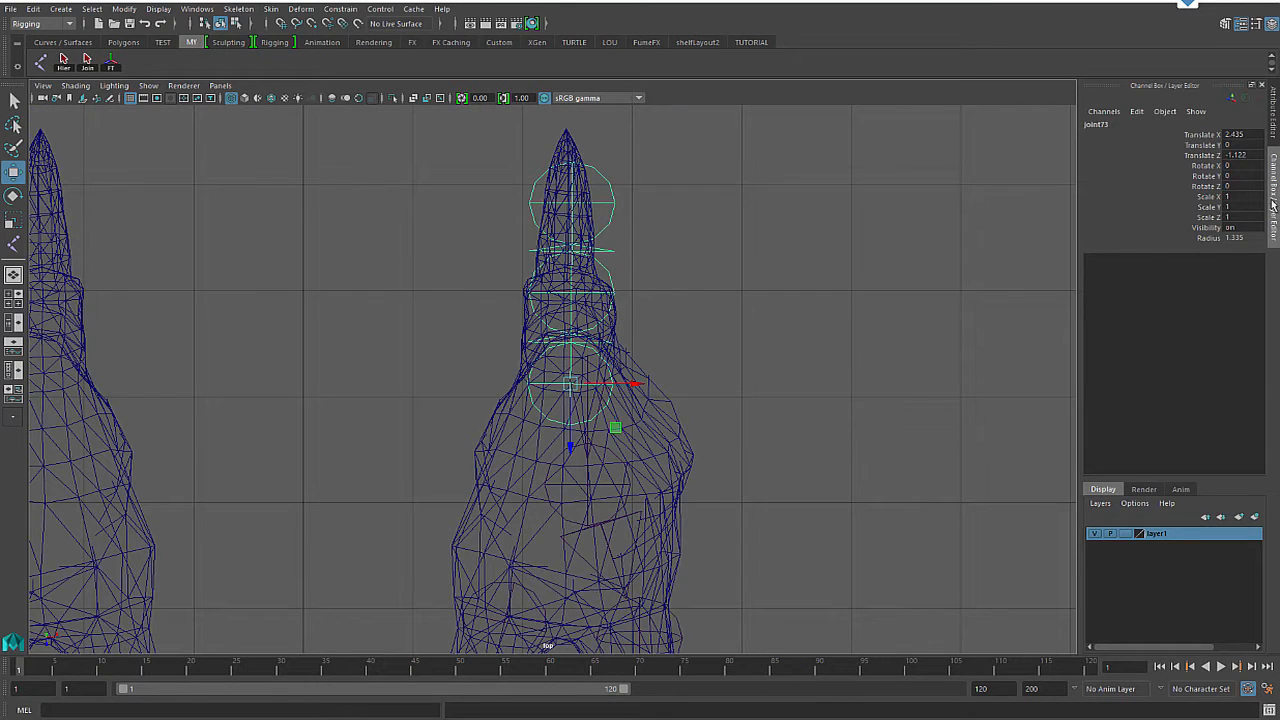
# Step: Set the joint radius to 0.5 for all three joints of the left foot's rear toe chain
pyautogui.doubleClick(1237, 239)
pyautogui.write('.5')
pyautogui.press('Return')
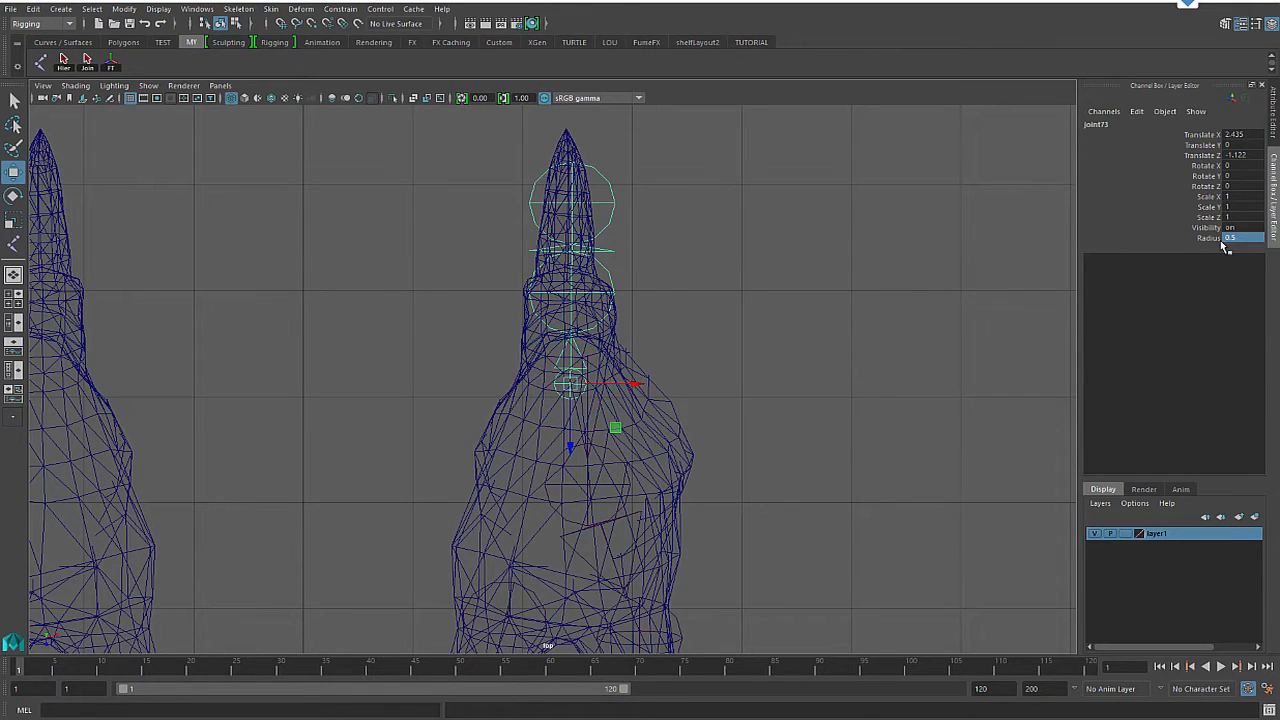
pyautogui.click(608, 277)
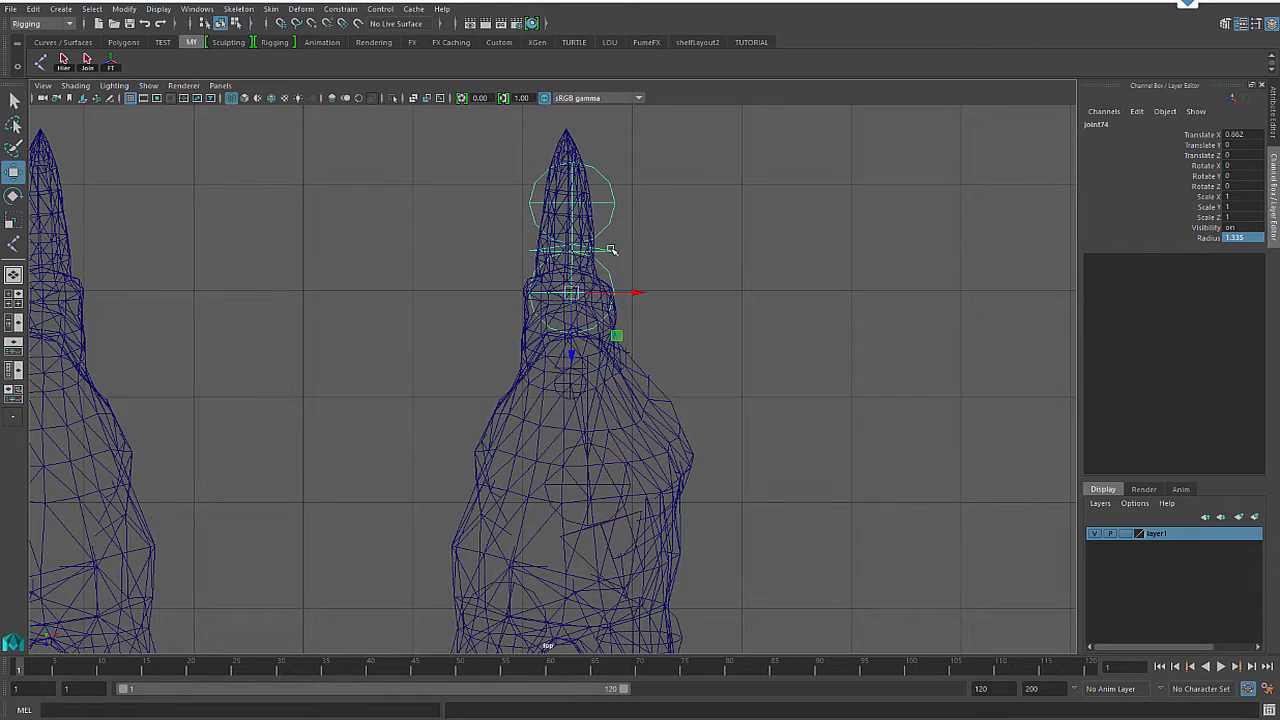
pyautogui.click(613, 213)
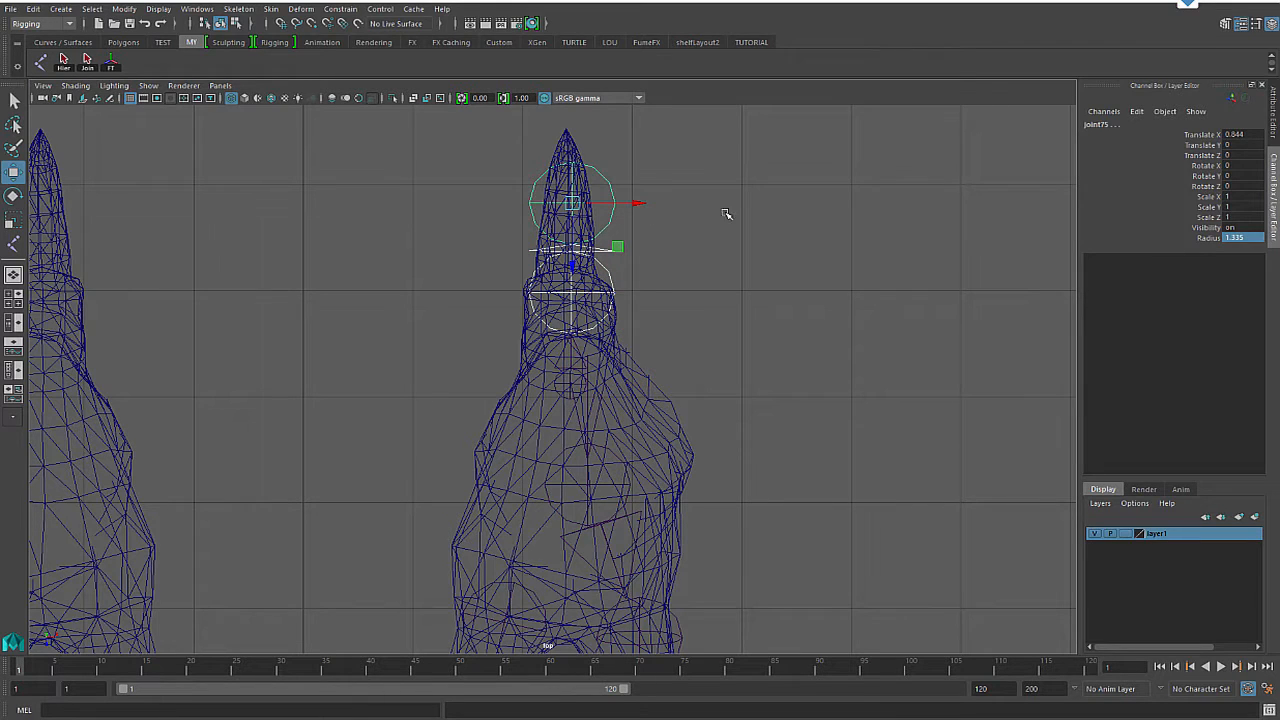
pyautogui.doubleClick(1252, 240)
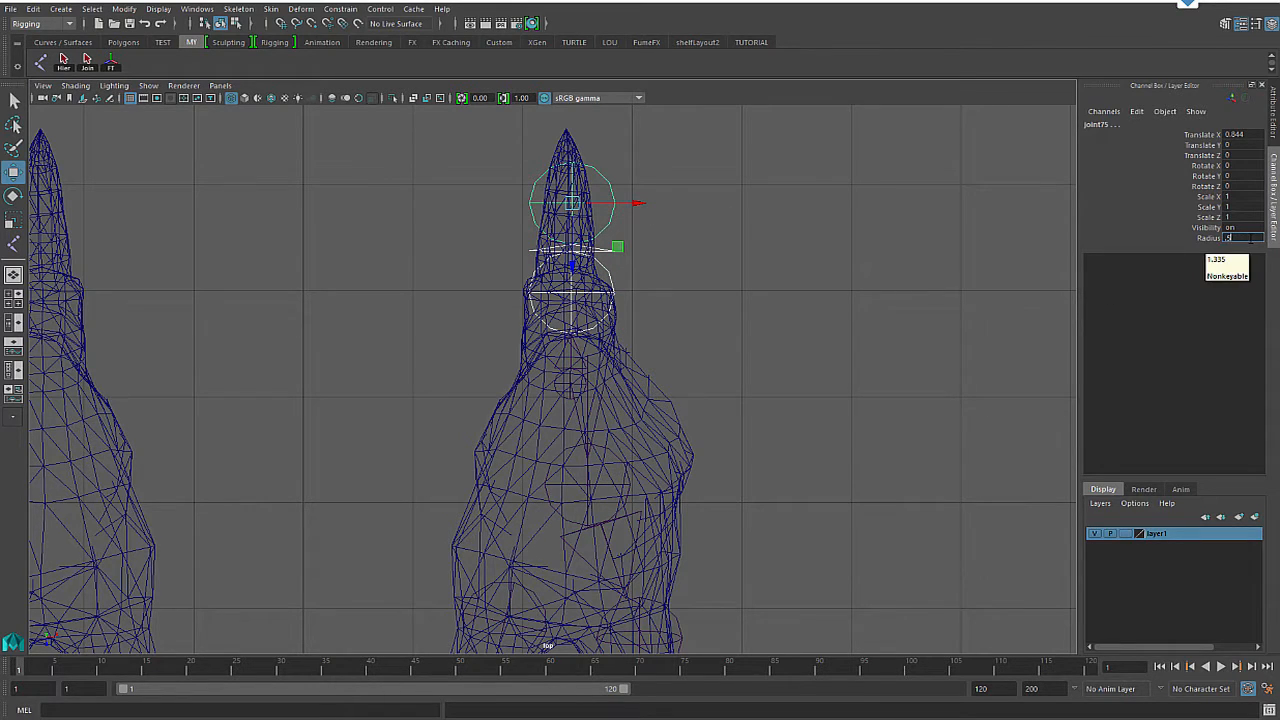
pyautogui.write('.5')
pyautogui.press('Return')
pyautogui.click(773, 250)
# Step: Select the base, knuckle and claw joints of the left foot's outer front toe and set their radius to 0.5
pyautogui.keyDown('alt'); pyautogui.moveTo(717, 415); pyautogui.dragTo(688, 277, button='right'); pyautogui.keyUp('alt')
pyautogui.keyDown('alt'); pyautogui.moveTo(688, 277); pyautogui.dragTo(679, 166, button='middle'); pyautogui.keyUp('alt')
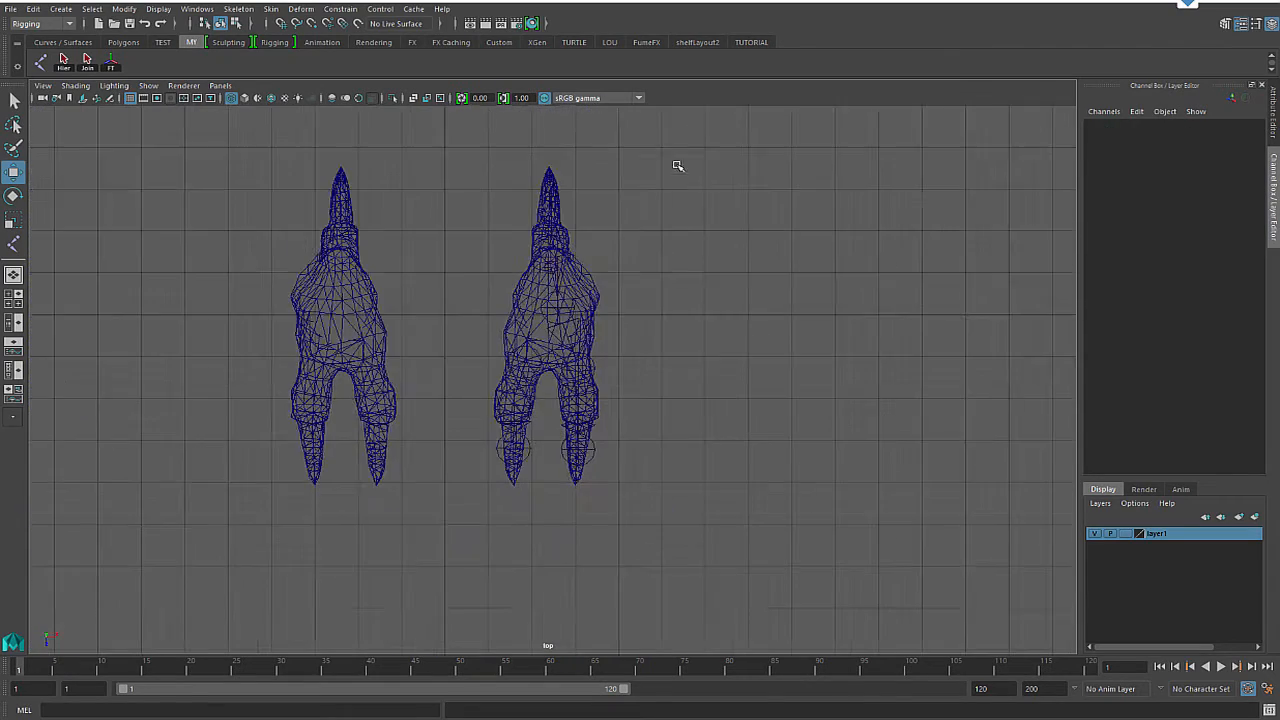
pyautogui.keyDown('alt'); pyautogui.moveTo(581, 253); pyautogui.dragTo(624, 368, button='right'); pyautogui.keyUp('alt')
pyautogui.click(643, 354)
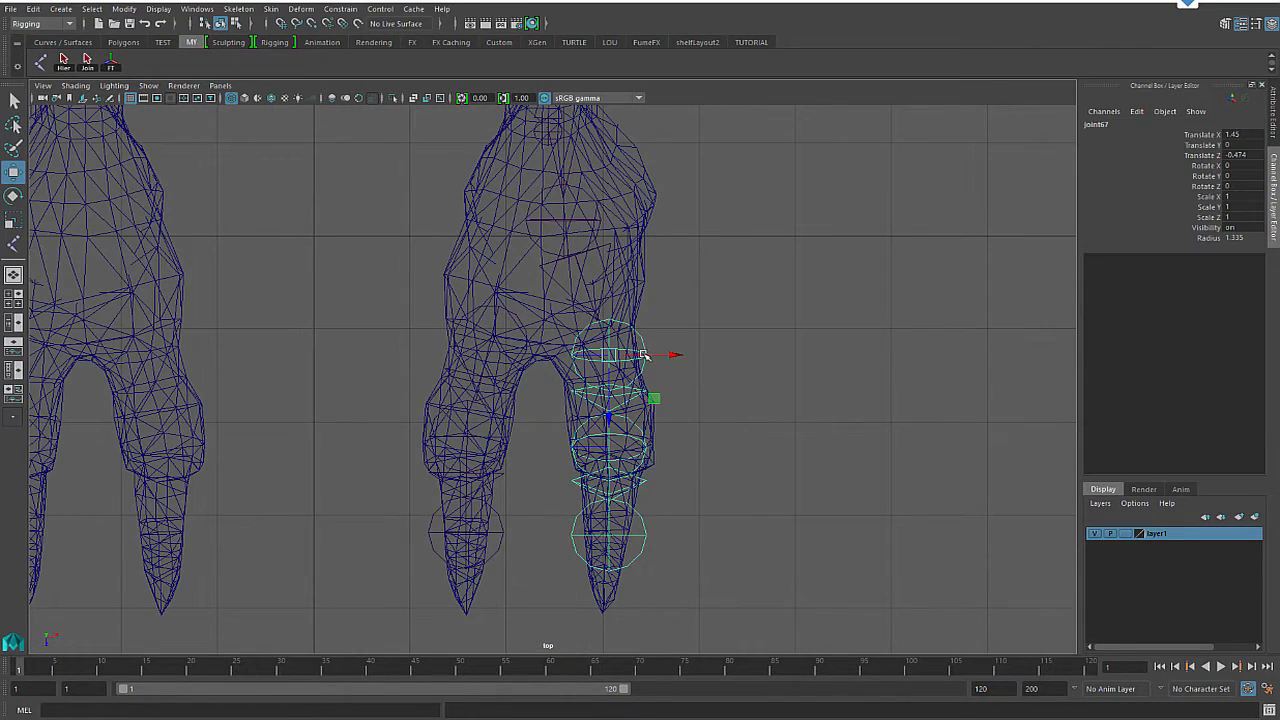
pyautogui.click(627, 436)
pyautogui.click(642, 527)
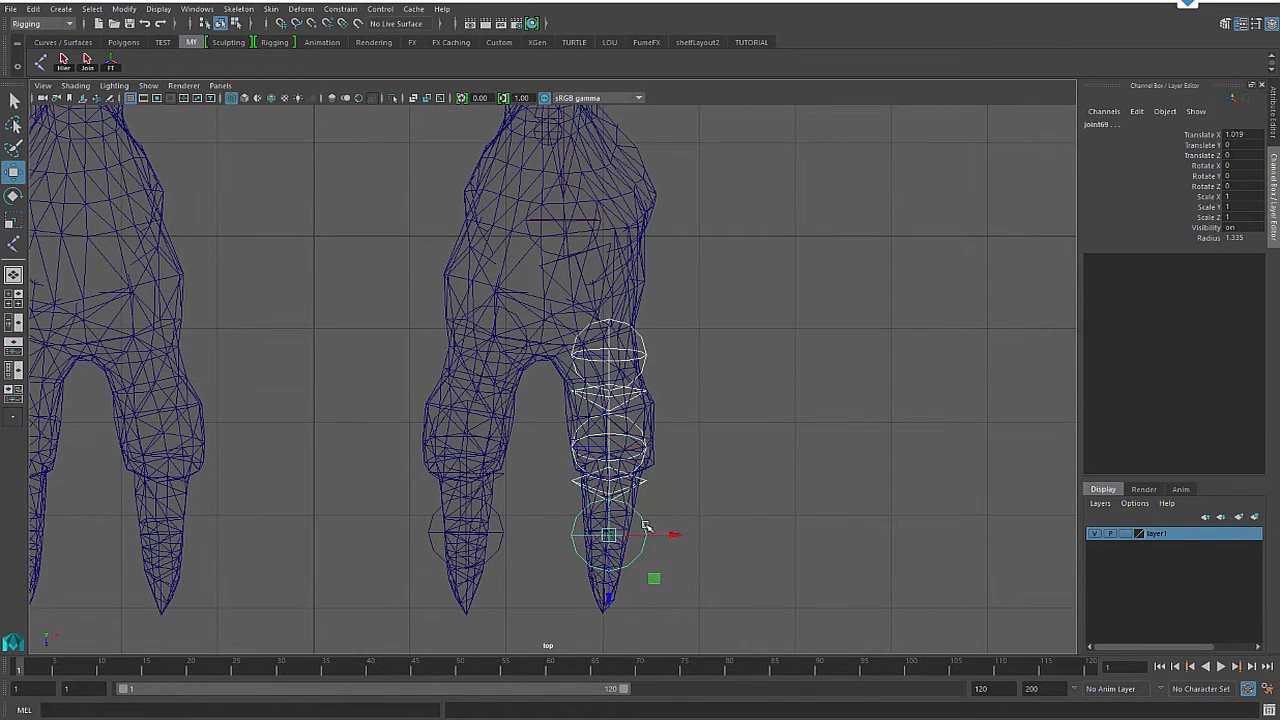
pyautogui.doubleClick(1233, 237)
pyautogui.write('.5')
pyautogui.press('Return')
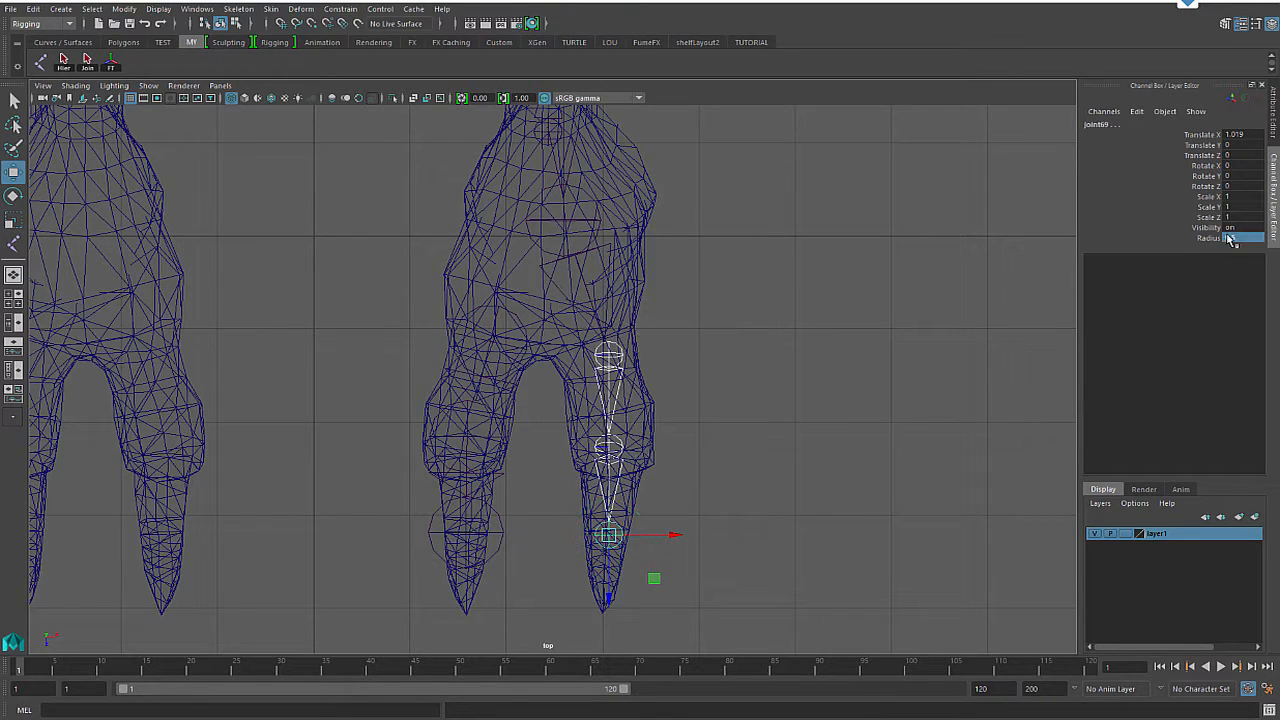
# Step: Select the three joints of the left foot's inner front toe and set their radius to 0.5
pyautogui.click(497, 309)
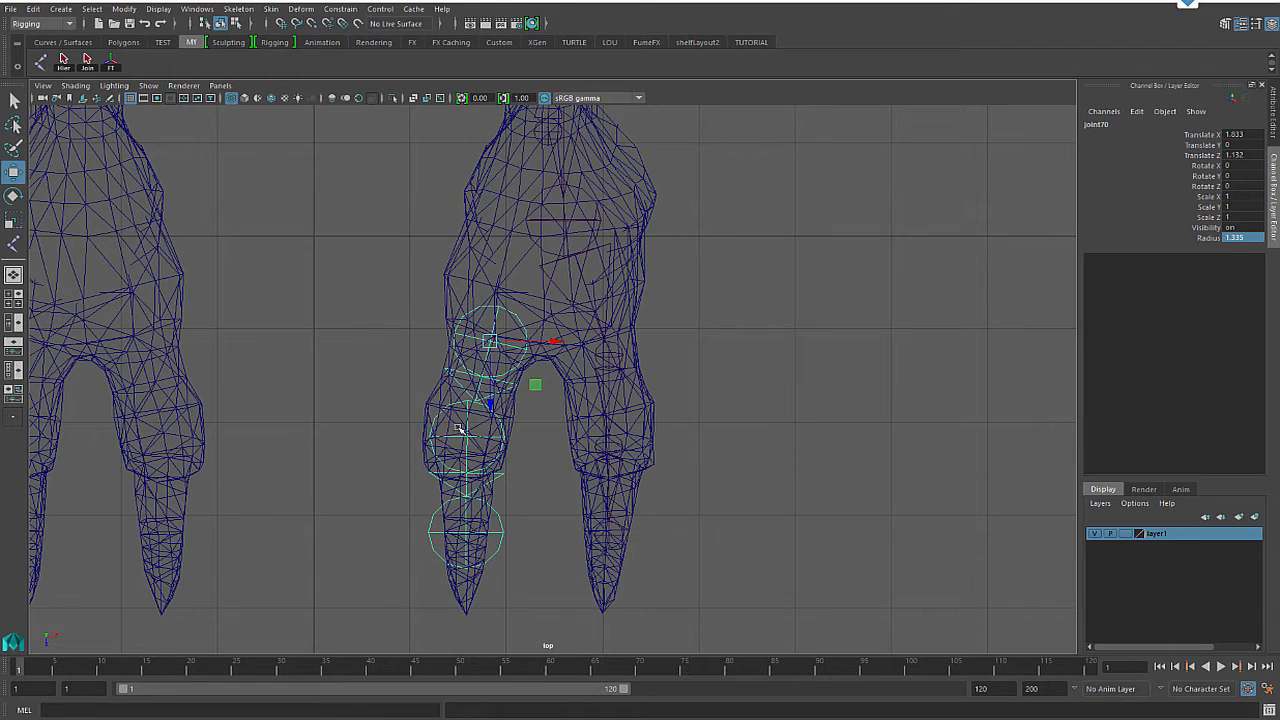
pyautogui.click(466, 405)
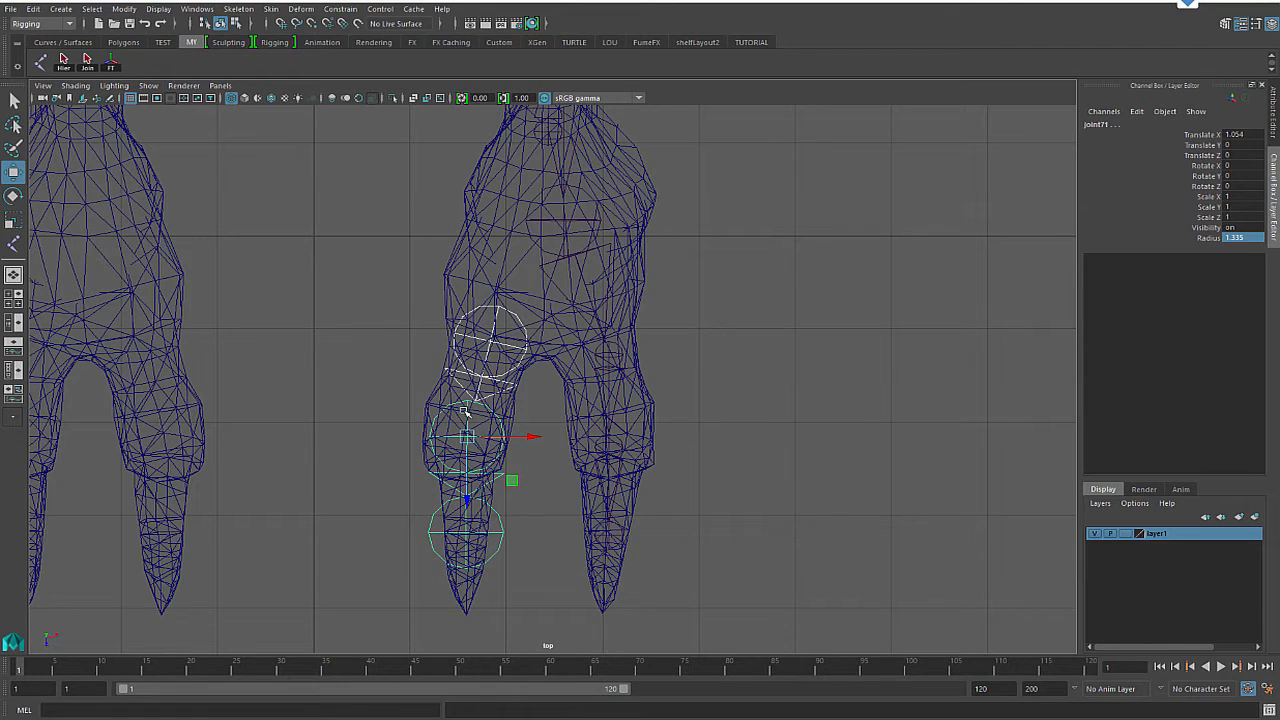
pyautogui.click(499, 529)
pyautogui.doubleClick(1238, 239)
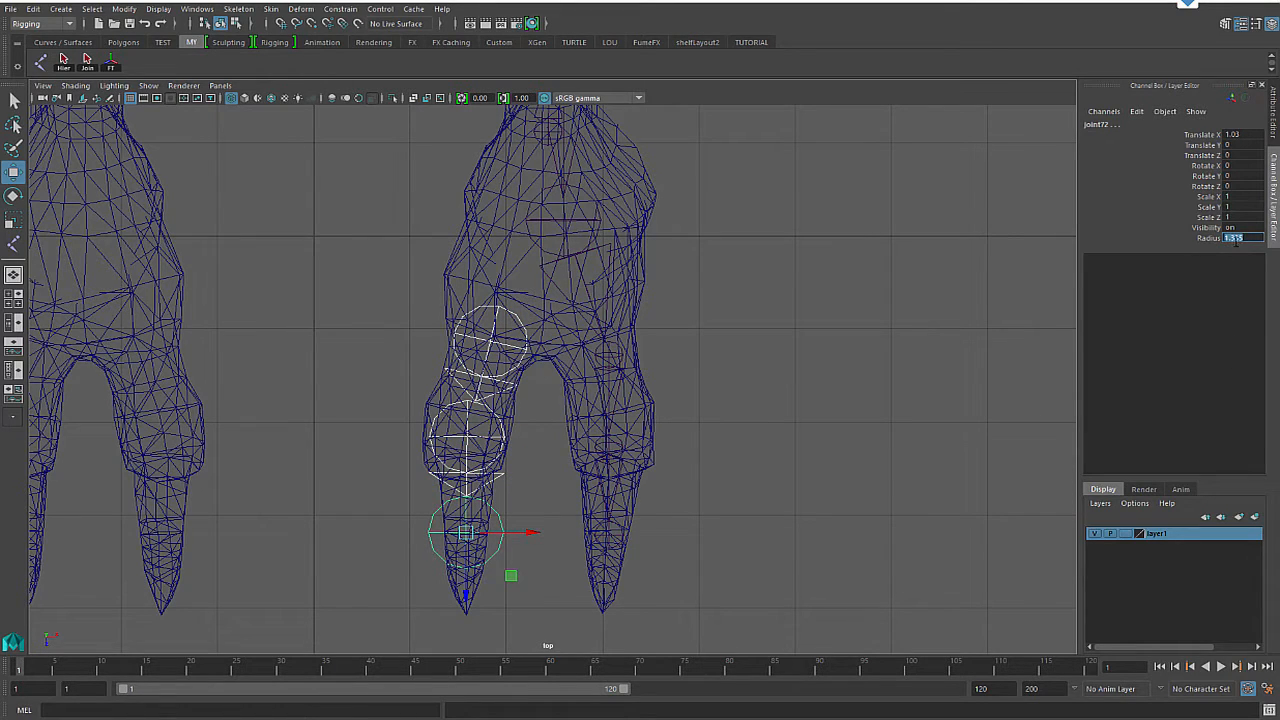
pyautogui.write('.5')
pyautogui.press('Return')
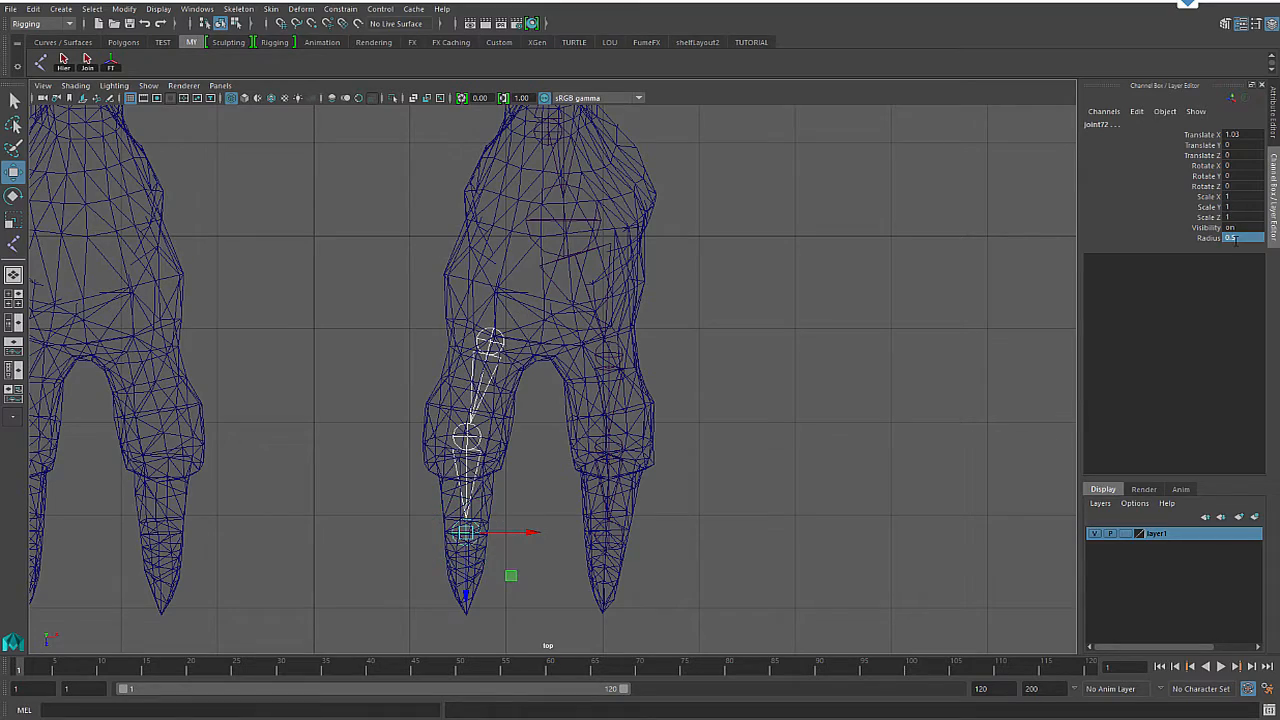
pyautogui.click(812, 429)
# Step: Hide the dragon mesh layer layer1 and bring the left foot's joints into close perspective view
pyautogui.keyDown('alt'); pyautogui.moveTo(769, 457); pyautogui.dragTo(895, 500, button='right'); pyautogui.keyUp('alt')
pyautogui.click(1095, 534)
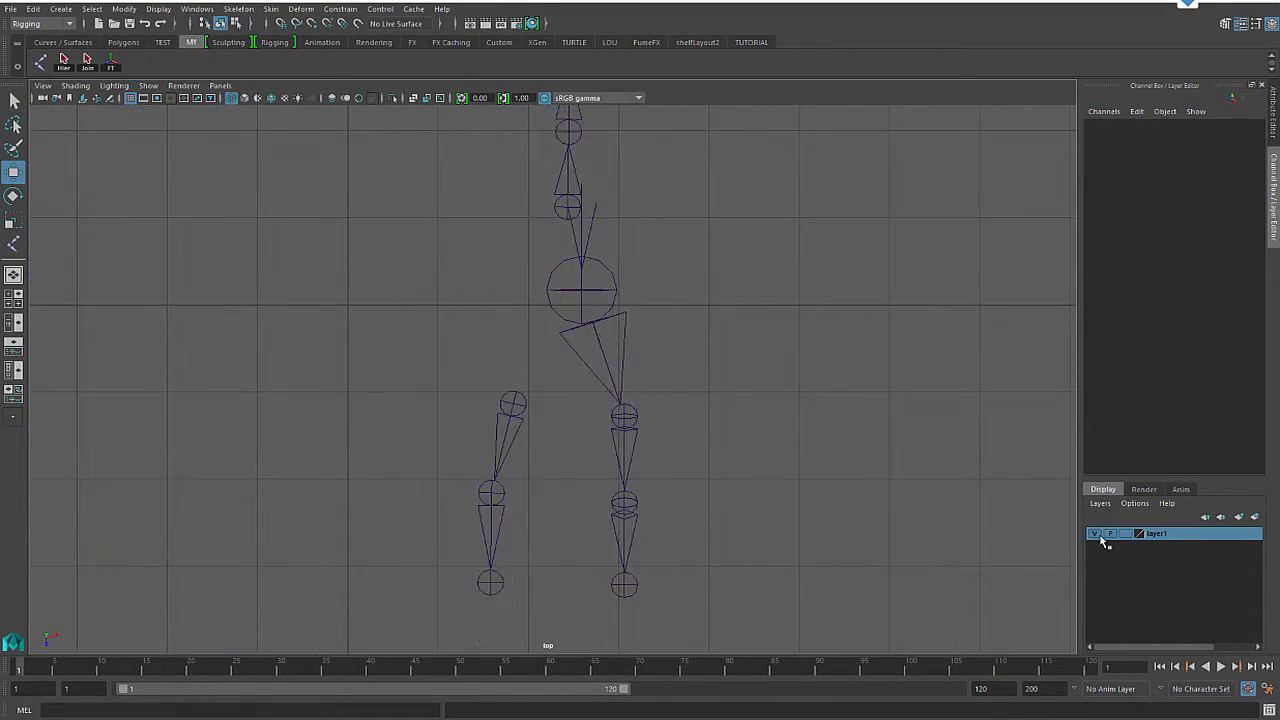
pyautogui.keyDown('alt'); pyautogui.moveTo(800, 407); pyautogui.dragTo(727, 364, button='right'); pyautogui.keyUp('alt')
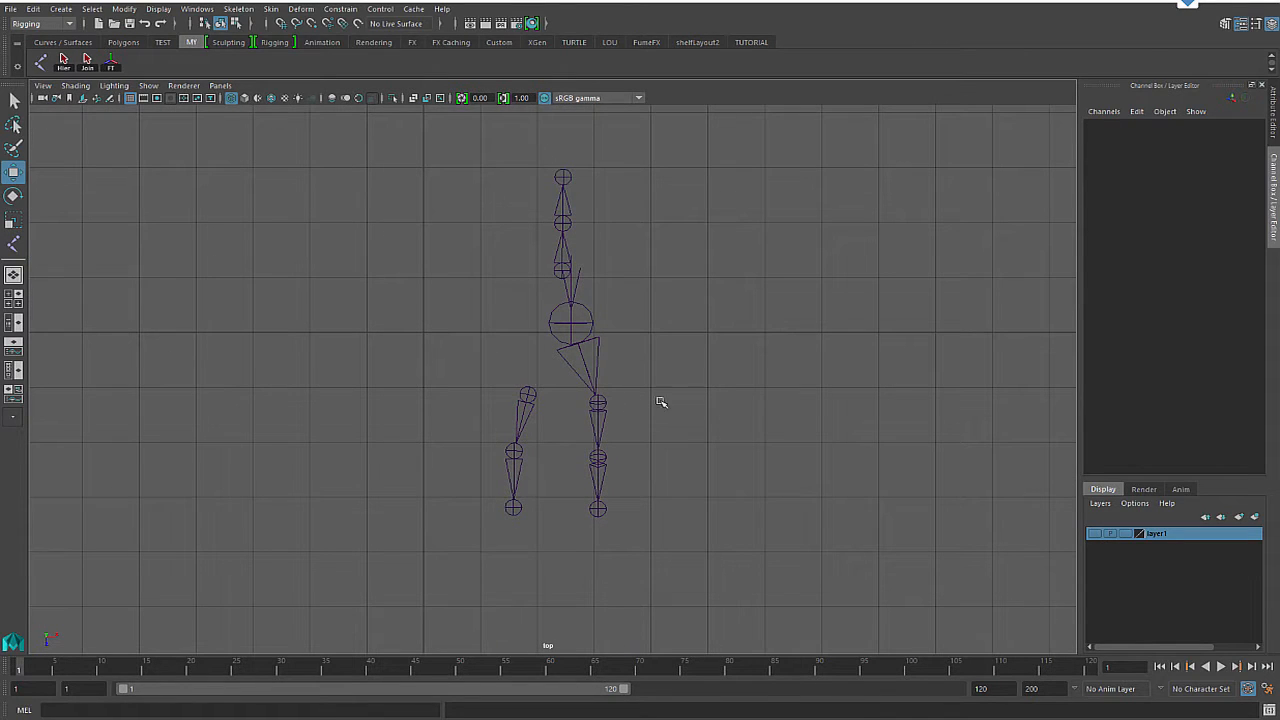
pyautogui.keyDown('alt'); pyautogui.moveTo(660, 401); pyautogui.dragTo(674, 397); pyautogui.keyUp('alt')
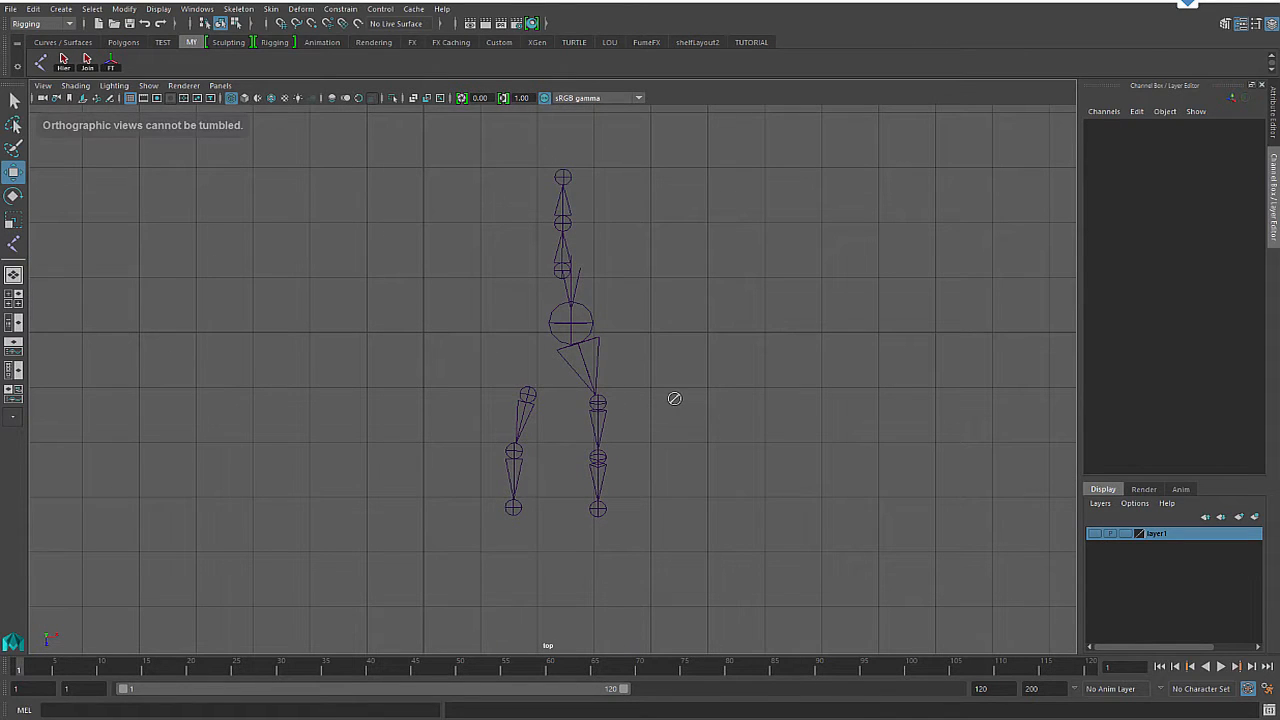
pyautogui.click(563, 272)
pyautogui.click(766, 366)
pyautogui.press('space')
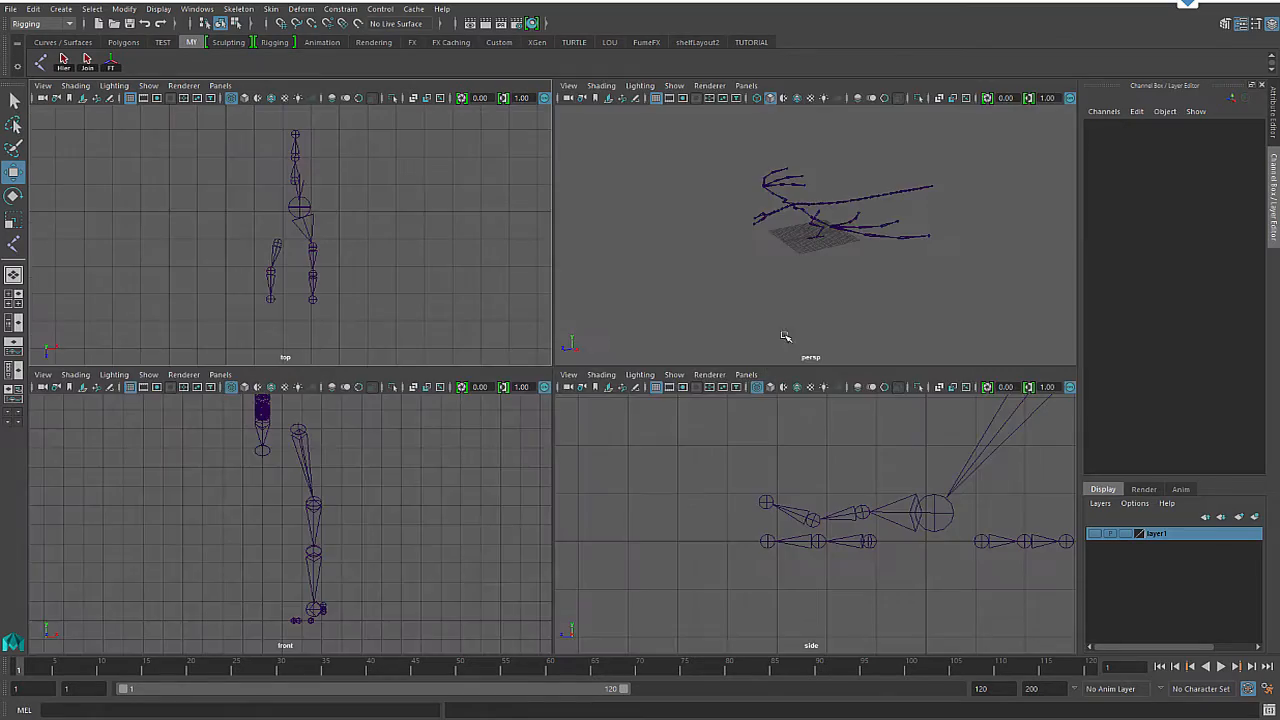
pyautogui.press('space')
pyautogui.keyDown('alt'); pyautogui.moveTo(727, 412); pyautogui.dragTo(809, 443); pyautogui.keyUp('alt')
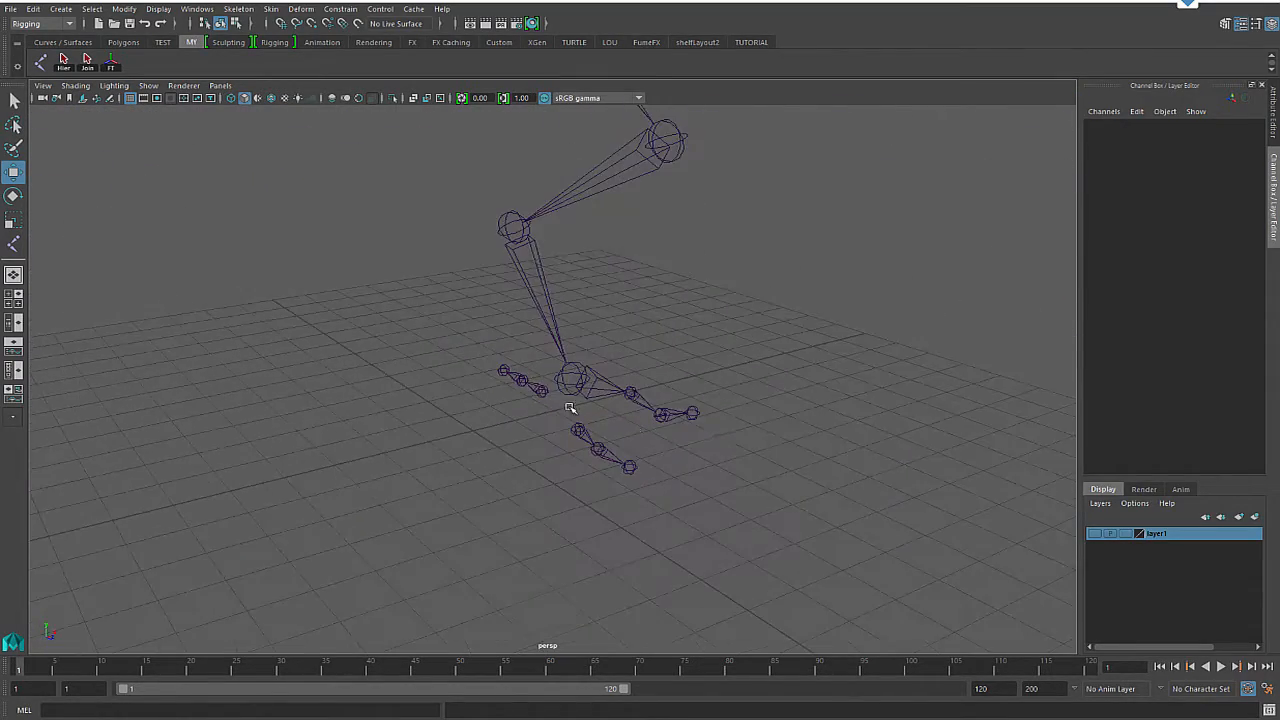
pyautogui.keyDown('alt'); pyautogui.moveTo(574, 406); pyautogui.dragTo(762, 482); pyautogui.keyUp('alt')
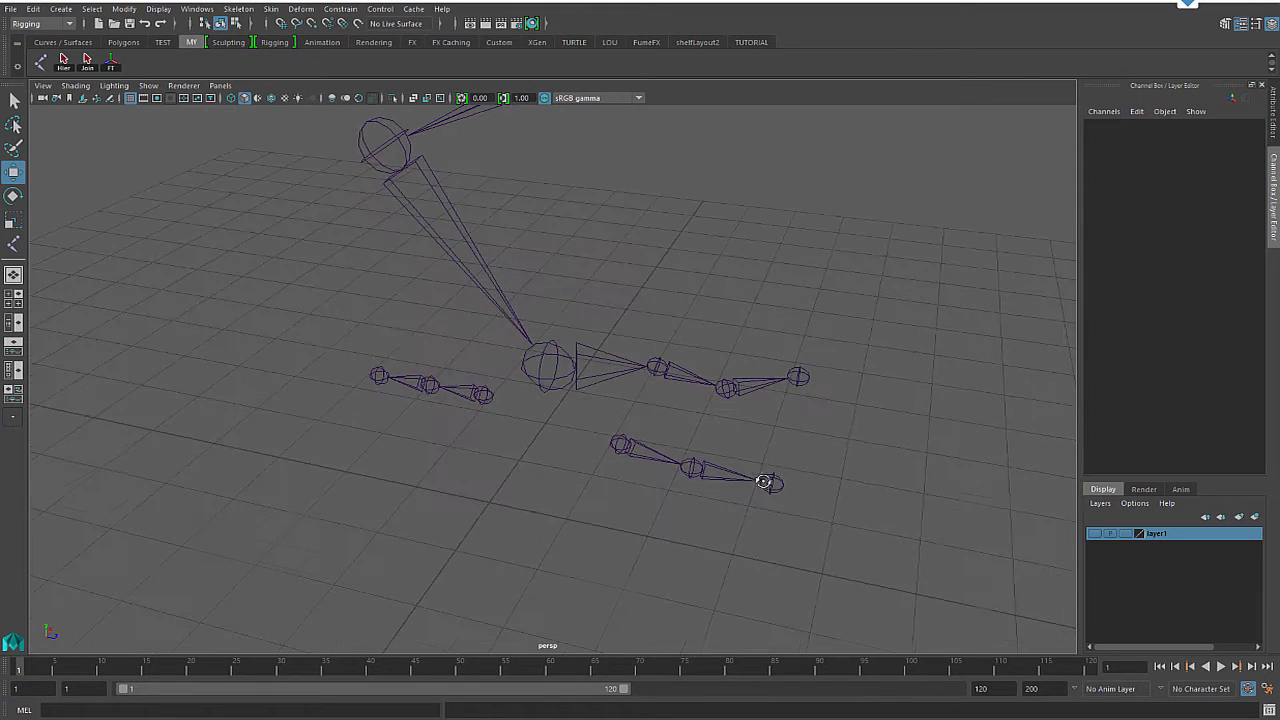
# Step: Parent the rear toe and inner front toe base joints to the left ankle joint
pyautogui.click(484, 394)
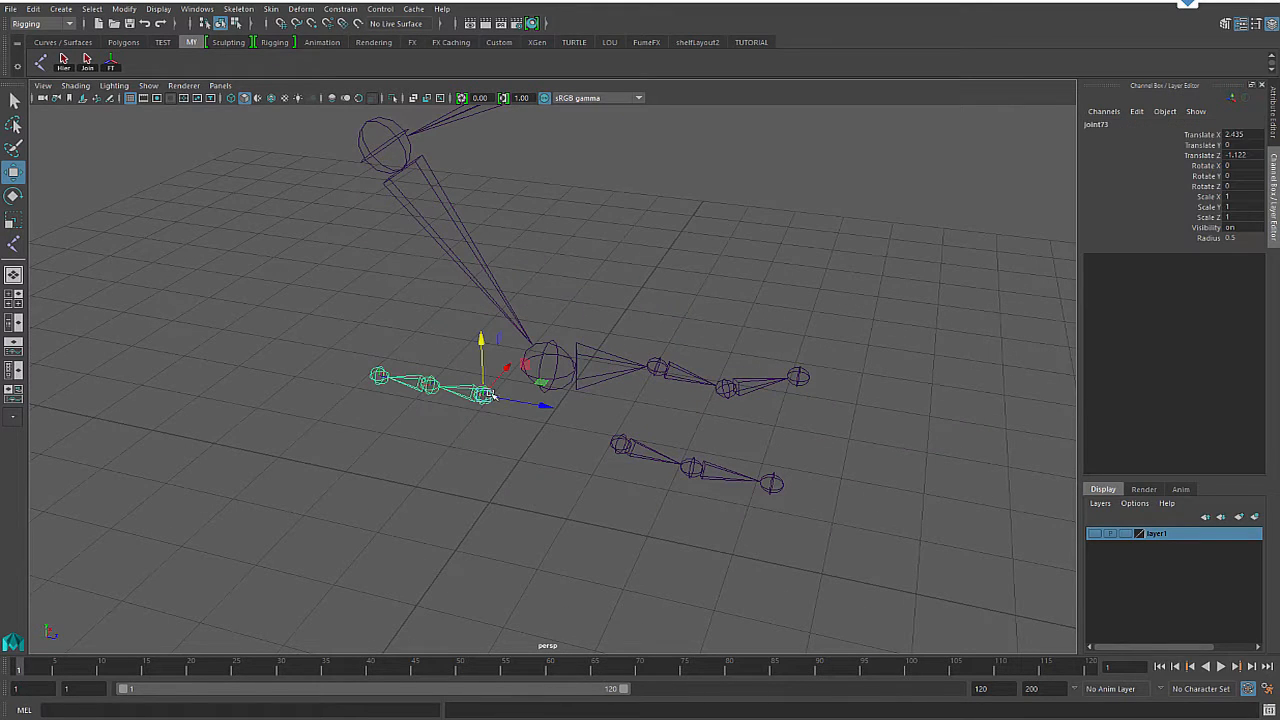
pyautogui.click(619, 446)
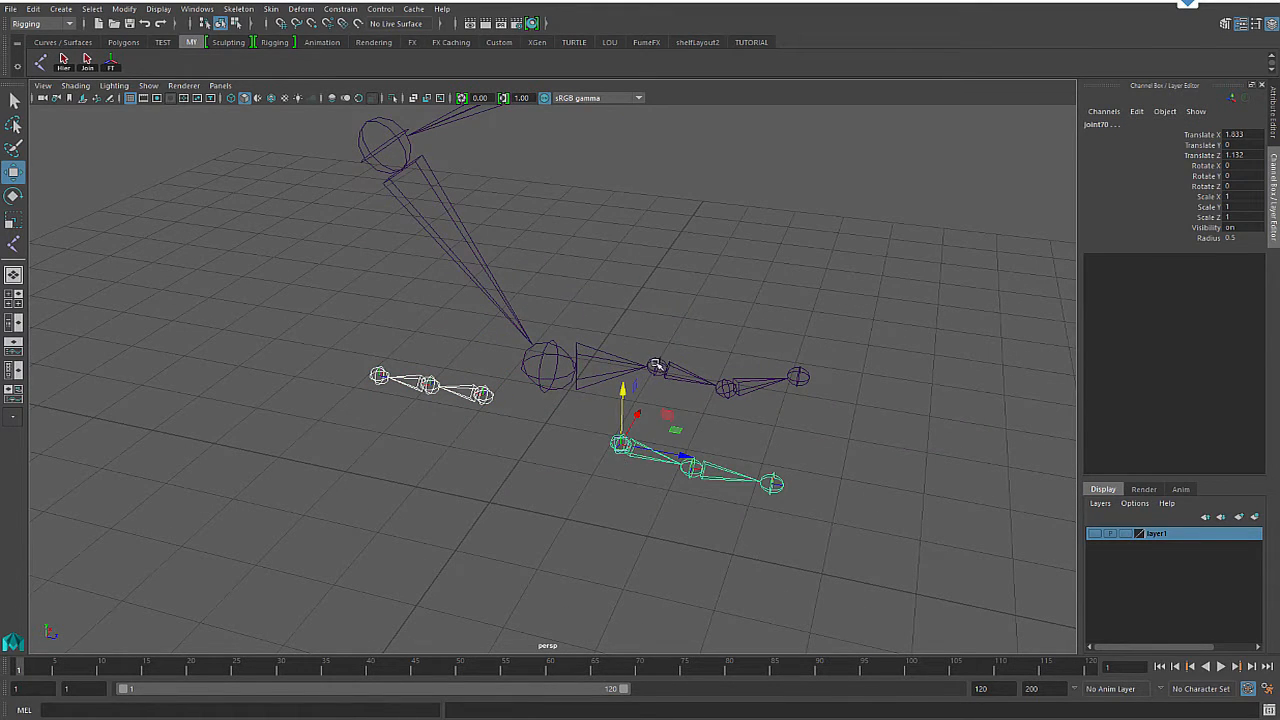
pyautogui.keyDown('alt'); pyautogui.moveTo(560, 423); pyautogui.dragTo(531, 403); pyautogui.keyUp('alt')
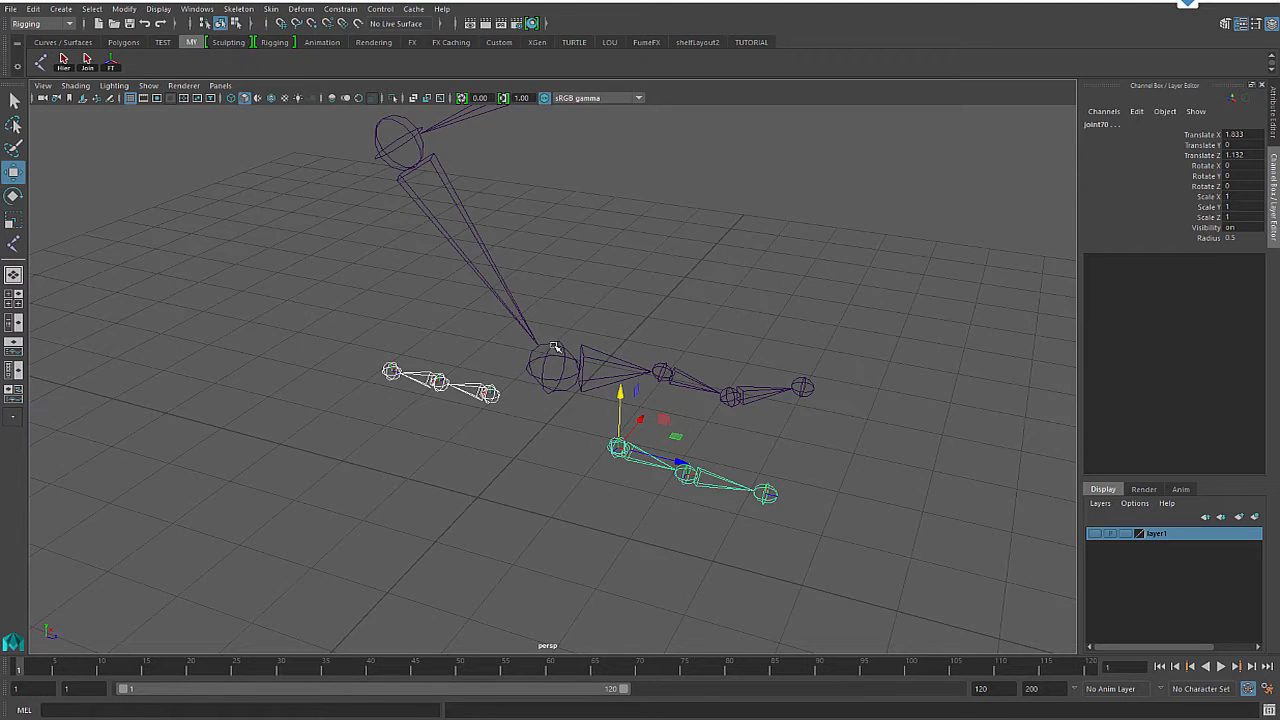
pyautogui.click(552, 360)
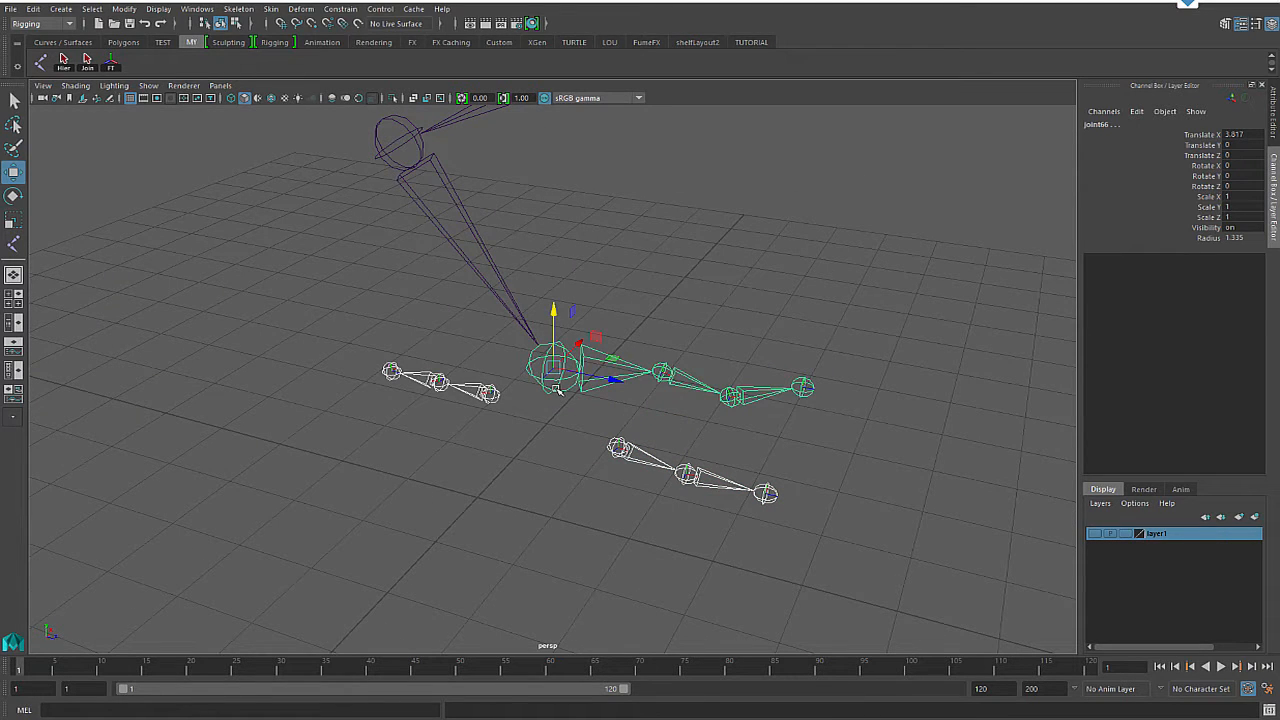
pyautogui.hotkey('ctrl', 'z')
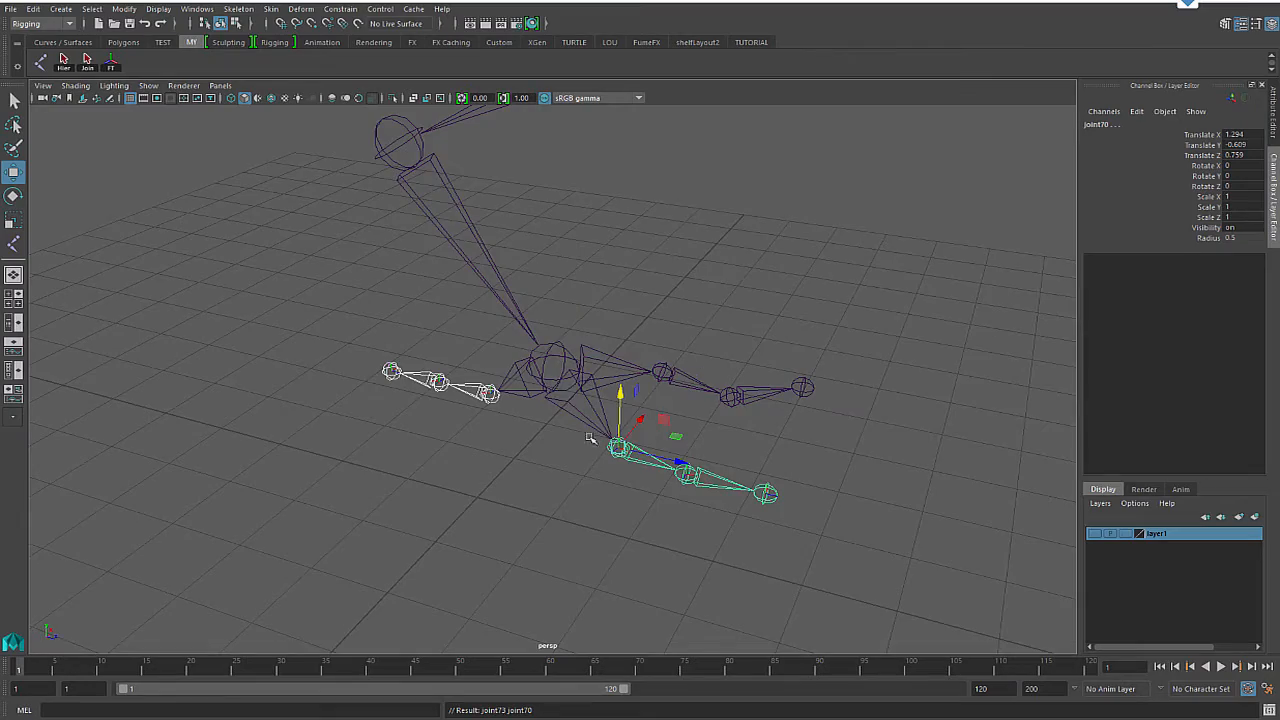
pyautogui.keyDown('alt'); pyautogui.moveTo(591, 441); pyautogui.dragTo(698, 400); pyautogui.keyUp('alt')
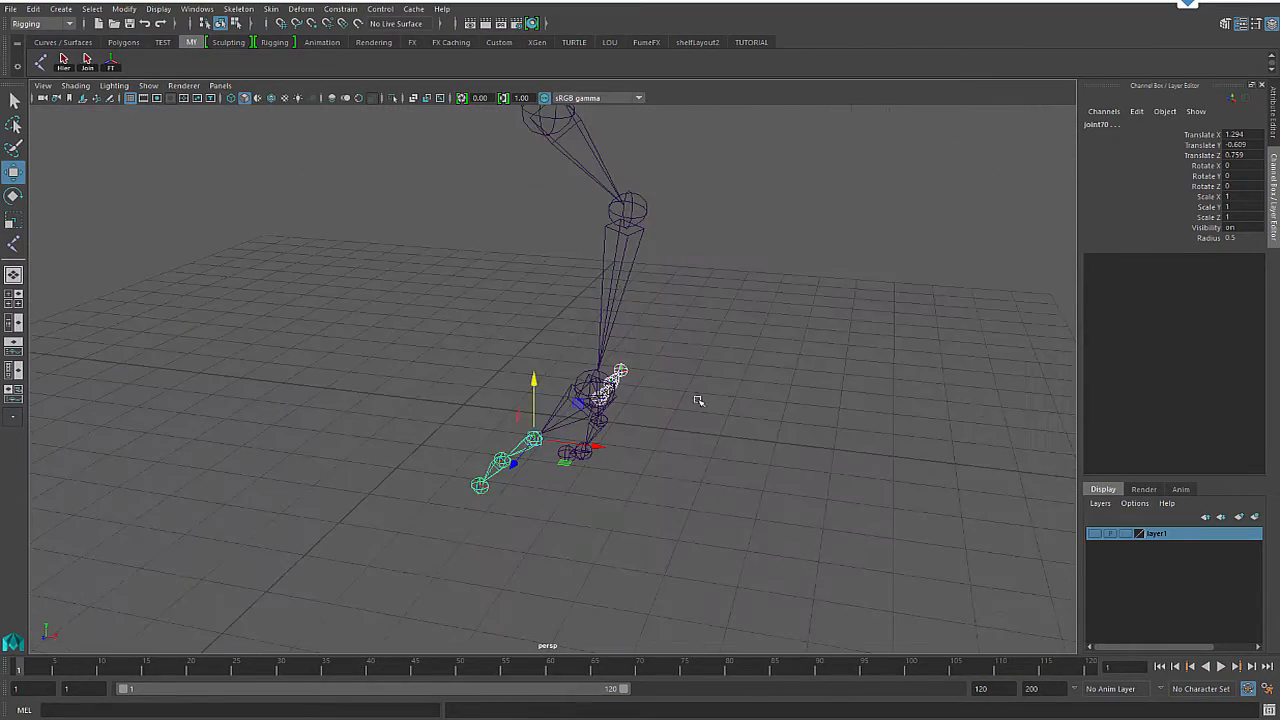
# Step: Show layer1 again and raise the rear toe chain into the foot, to Translate Y of about 0.018
pyautogui.click(1099, 534)
pyautogui.keyDown('alt'); pyautogui.moveTo(677, 500); pyautogui.dragTo(603, 478); pyautogui.keyUp('alt')
pyautogui.click(623, 425)
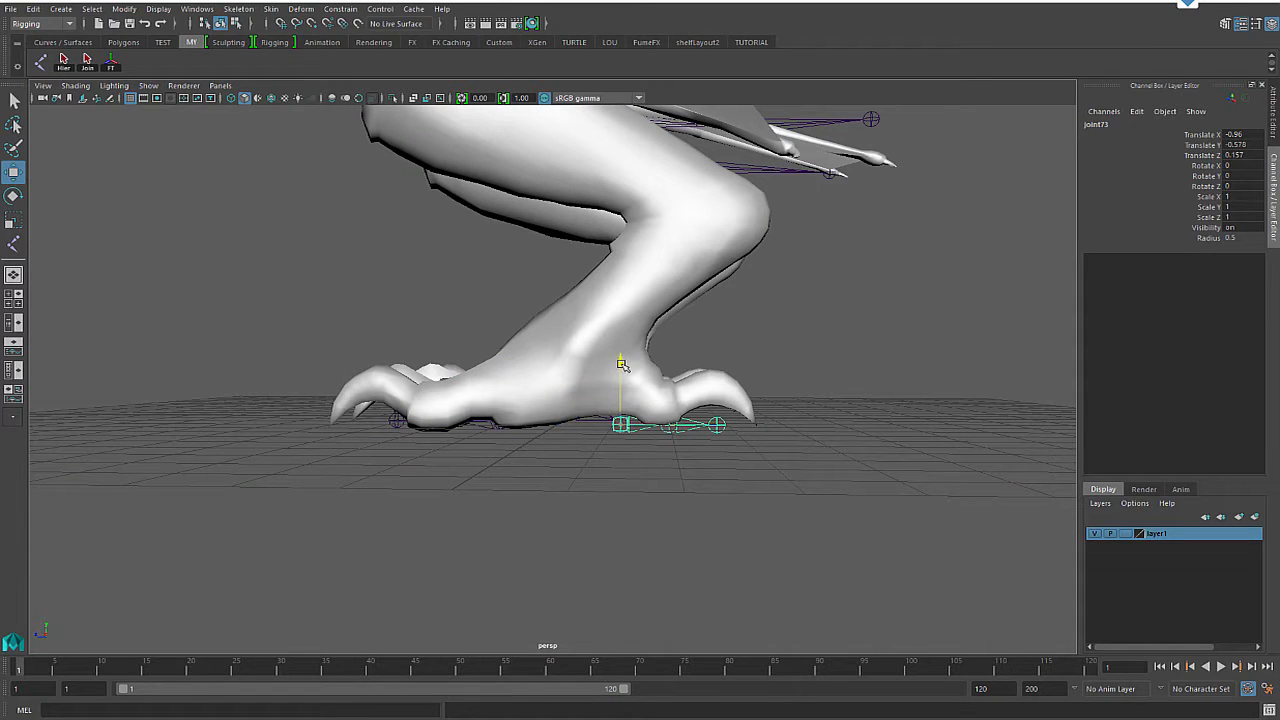
pyautogui.moveTo(620, 360); pyautogui.dragTo(621, 333)
# Step: In the side view, move the rear toe's knuckle joint back and down, and raise its claw joint to Translate Y of about 0.217
pyautogui.press('space')
pyautogui.press('space')
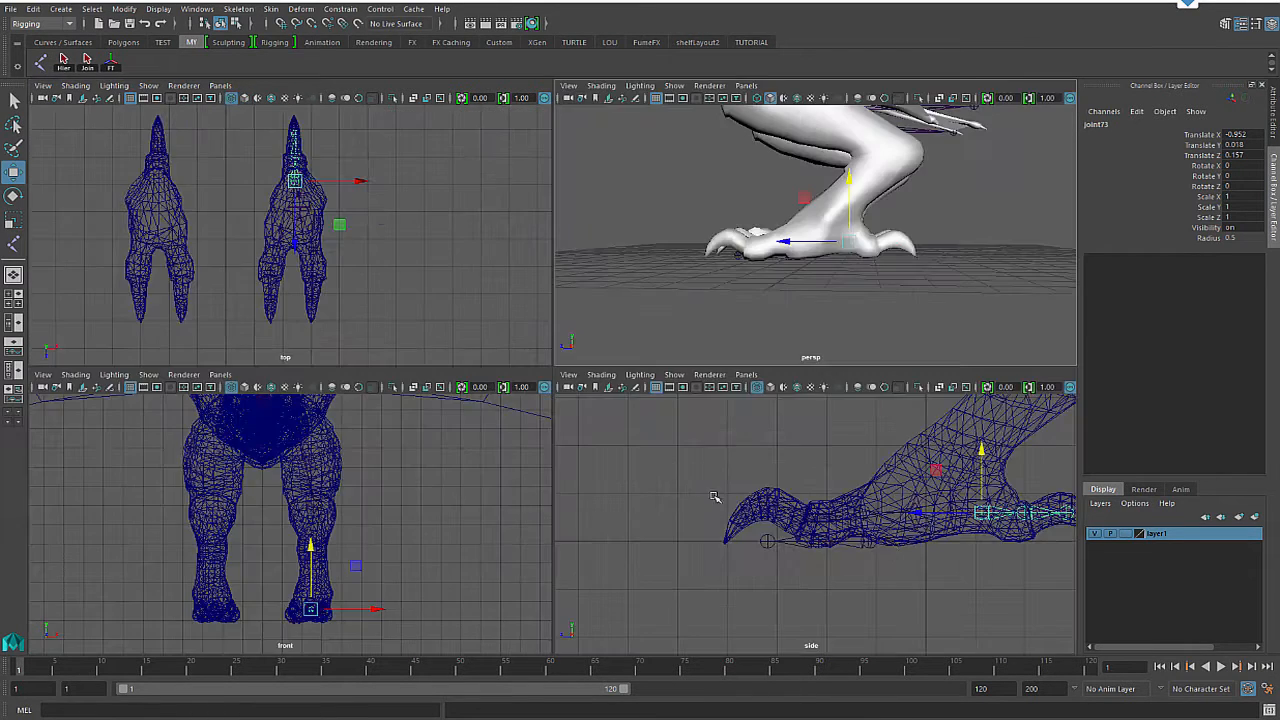
pyautogui.keyDown('alt'); pyautogui.moveTo(676, 439); pyautogui.dragTo(300, 415, button='middle'); pyautogui.keyUp('alt')
pyautogui.keyDown('alt'); pyautogui.moveTo(300, 415); pyautogui.dragTo(513, 376, button='right'); pyautogui.keyUp('alt')
pyautogui.click(594, 333)
pyautogui.click(588, 327)
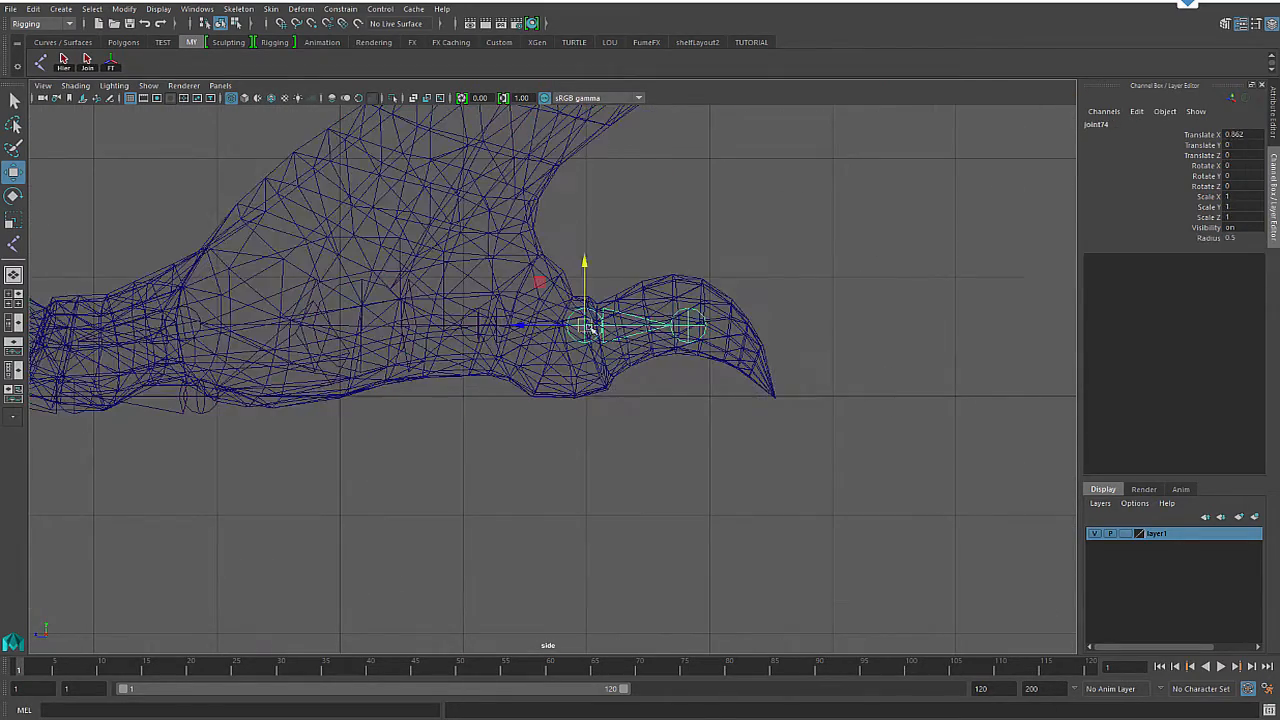
pyautogui.moveTo(588, 327); pyautogui.dragTo(566, 339)
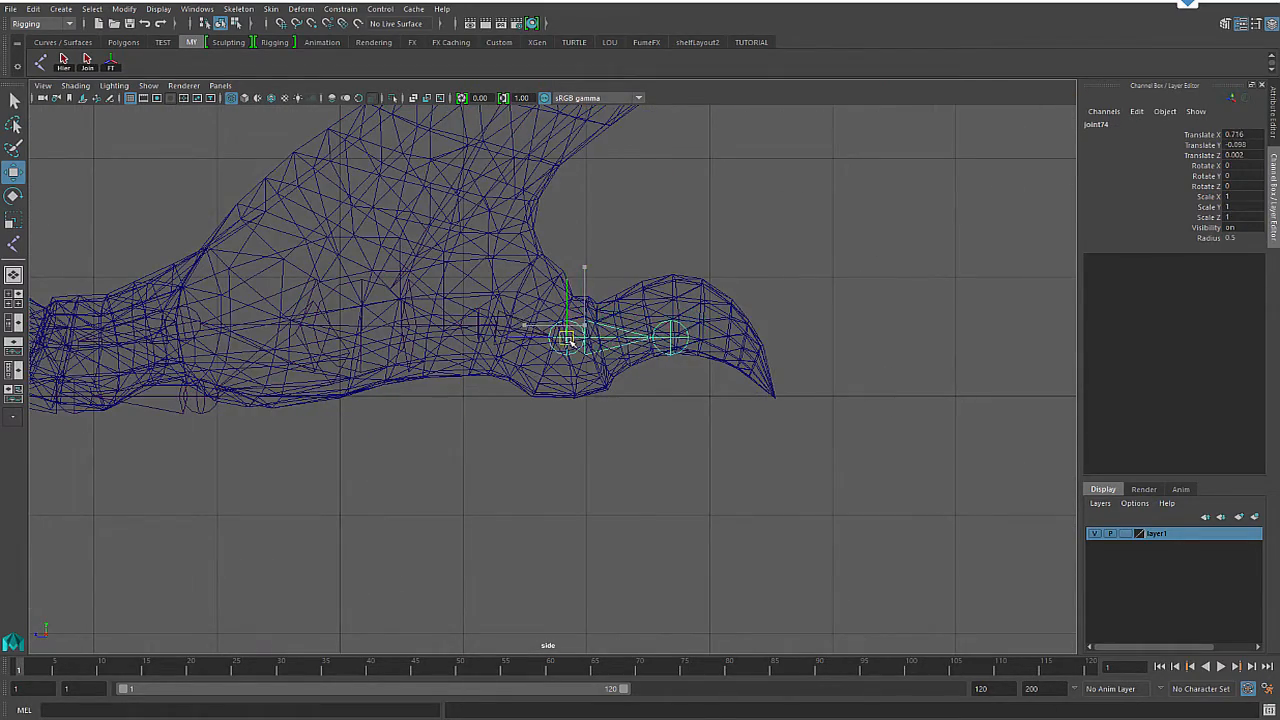
pyautogui.click(668, 338)
pyautogui.moveTo(670, 277); pyautogui.dragTo(665, 251)
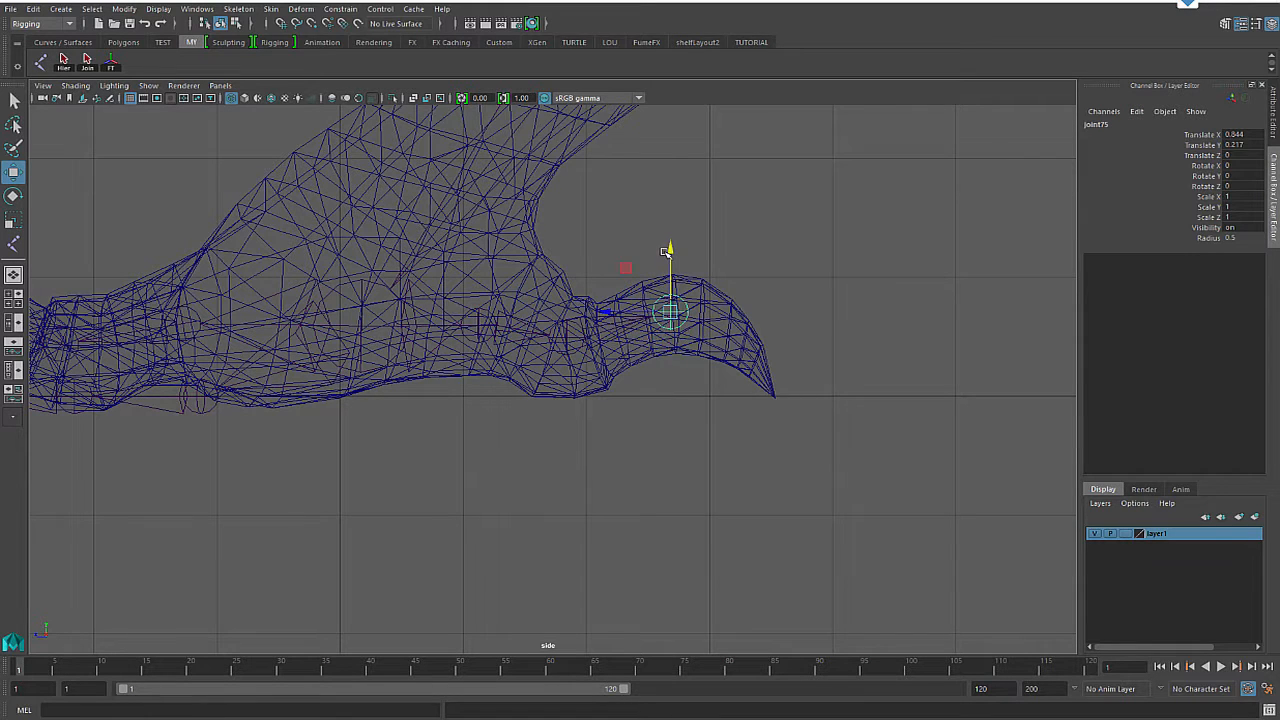
# Step: Raise the inner front toe chain into the foot in the side view, to Translate Y of about -0.04
pyautogui.keyDown('alt'); pyautogui.moveTo(378, 349); pyautogui.dragTo(611, 371, button='middle'); pyautogui.keyUp('alt')
pyautogui.click(437, 415)
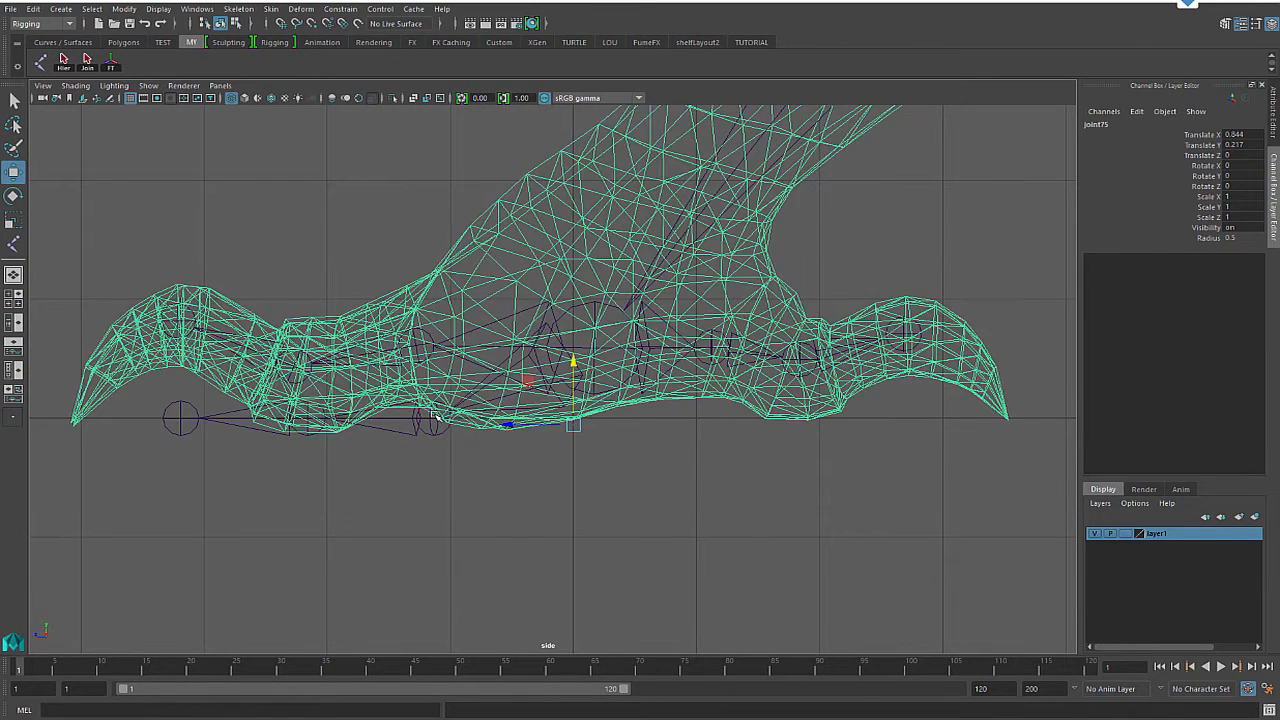
pyautogui.click(440, 432)
pyautogui.moveTo(433, 357); pyautogui.dragTo(426, 291)
# Step: Reposition the outer front toe's knuckle and claw joints inside the toe, with the knuckle at about Translate X 0.905, Y 0.084
pyautogui.keyDown('alt'); pyautogui.moveTo(299, 352); pyautogui.dragTo(515, 420, button='right'); pyautogui.keyUp('alt')
pyautogui.keyDown('alt'); pyautogui.moveTo(237, 380); pyautogui.dragTo(563, 425, button='middle'); pyautogui.keyUp('alt')
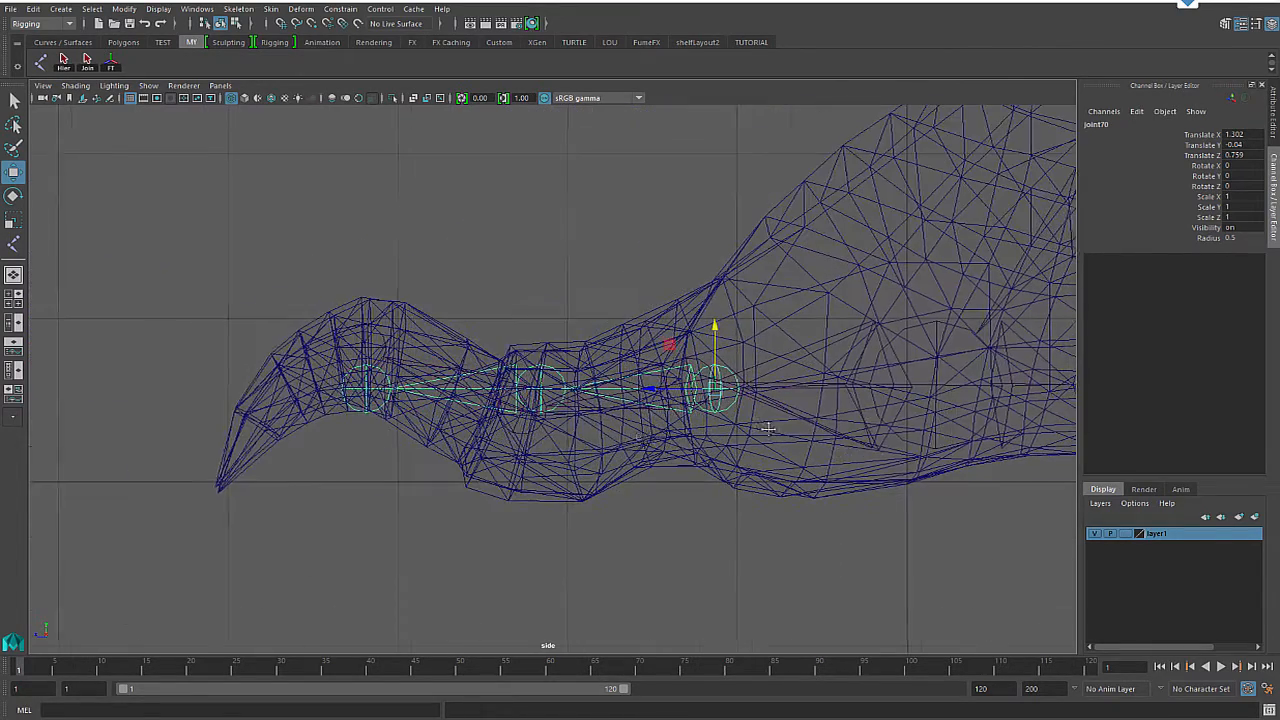
pyautogui.click(516, 423)
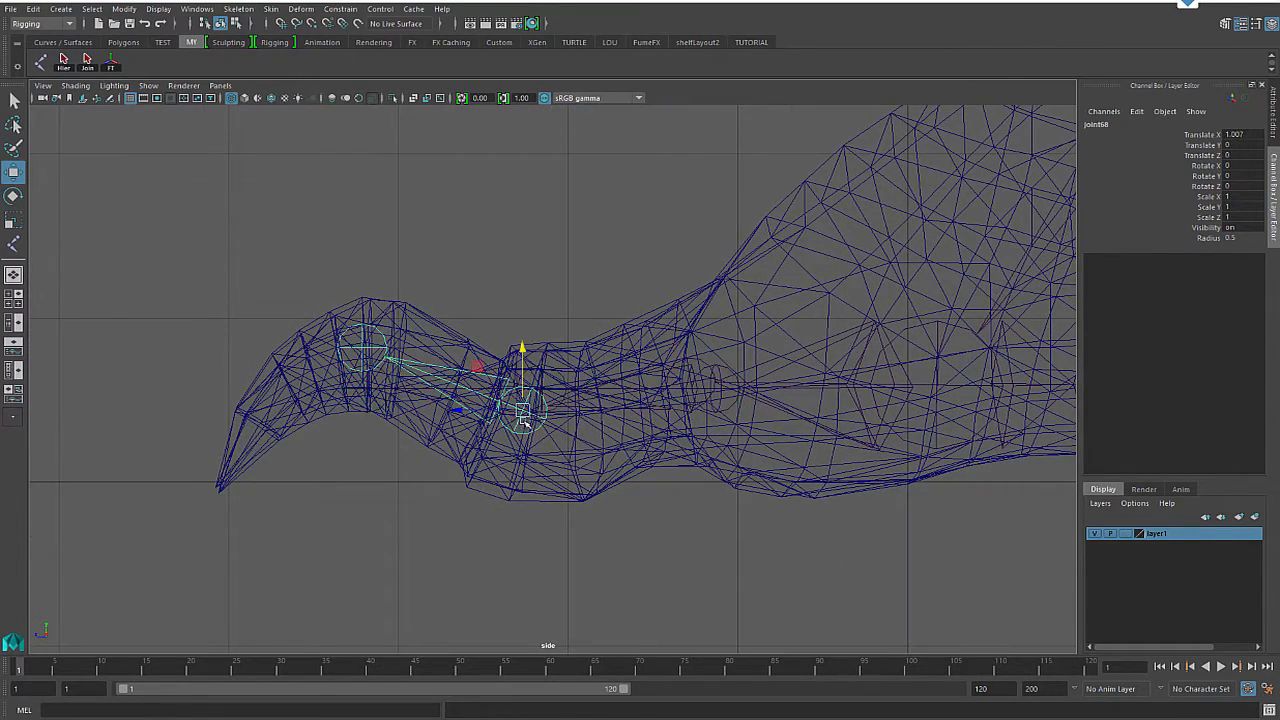
pyautogui.moveTo(525, 408)
pyautogui.mouseDown()
pyautogui.moveTo(549, 404)
pyautogui.moveTo(540, 391)
pyautogui.mouseUp()
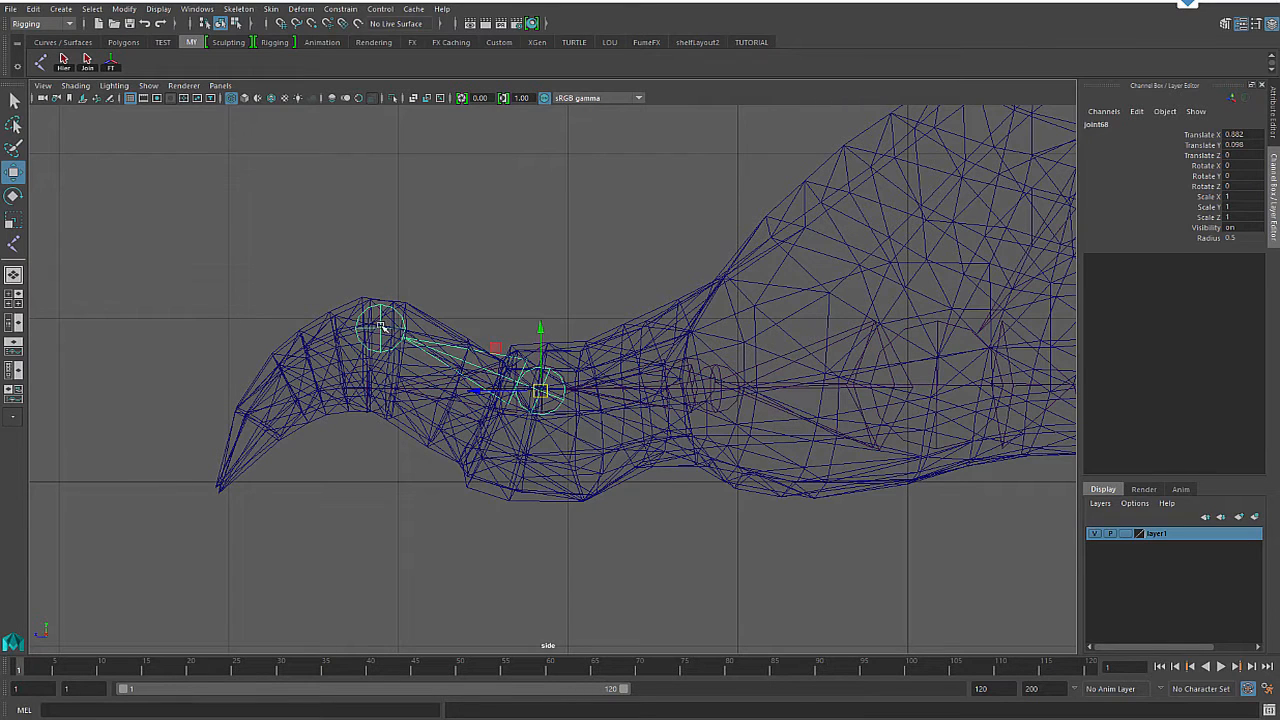
pyautogui.click(380, 326)
pyautogui.moveTo(380, 326); pyautogui.dragTo(371, 350)
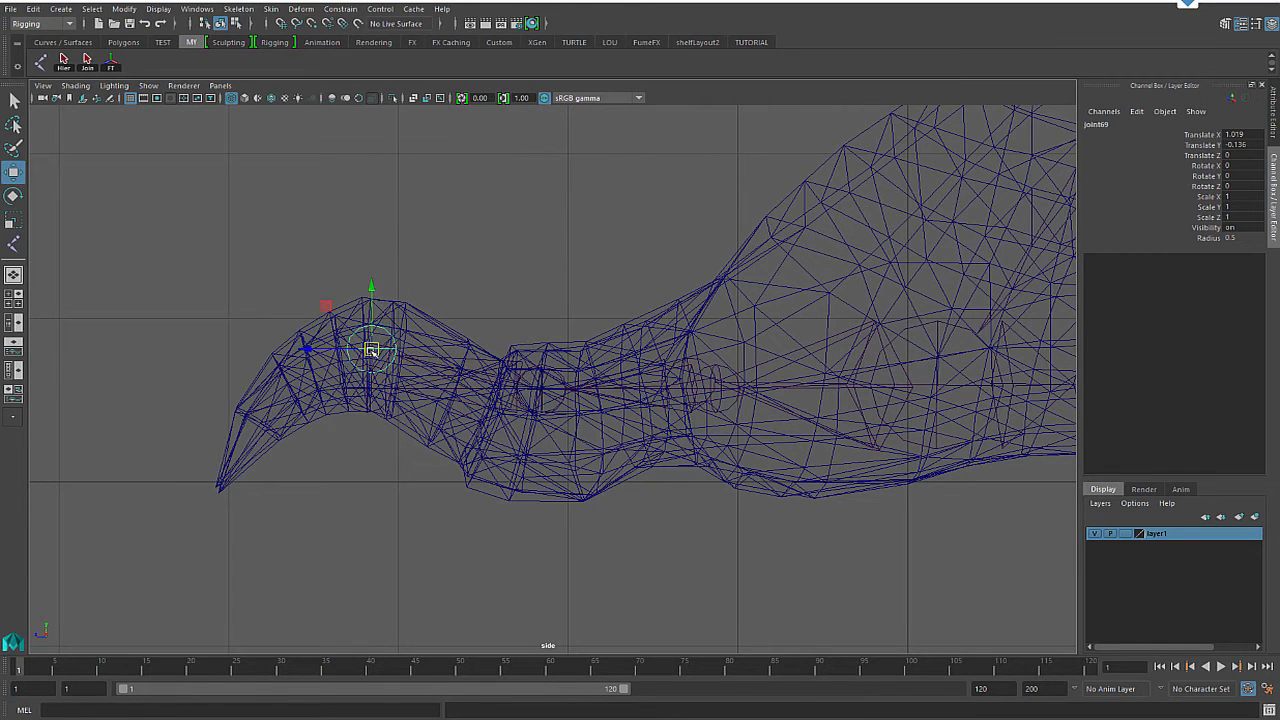
pyautogui.click(540, 390)
pyautogui.moveTo(534, 381); pyautogui.dragTo(538, 400)
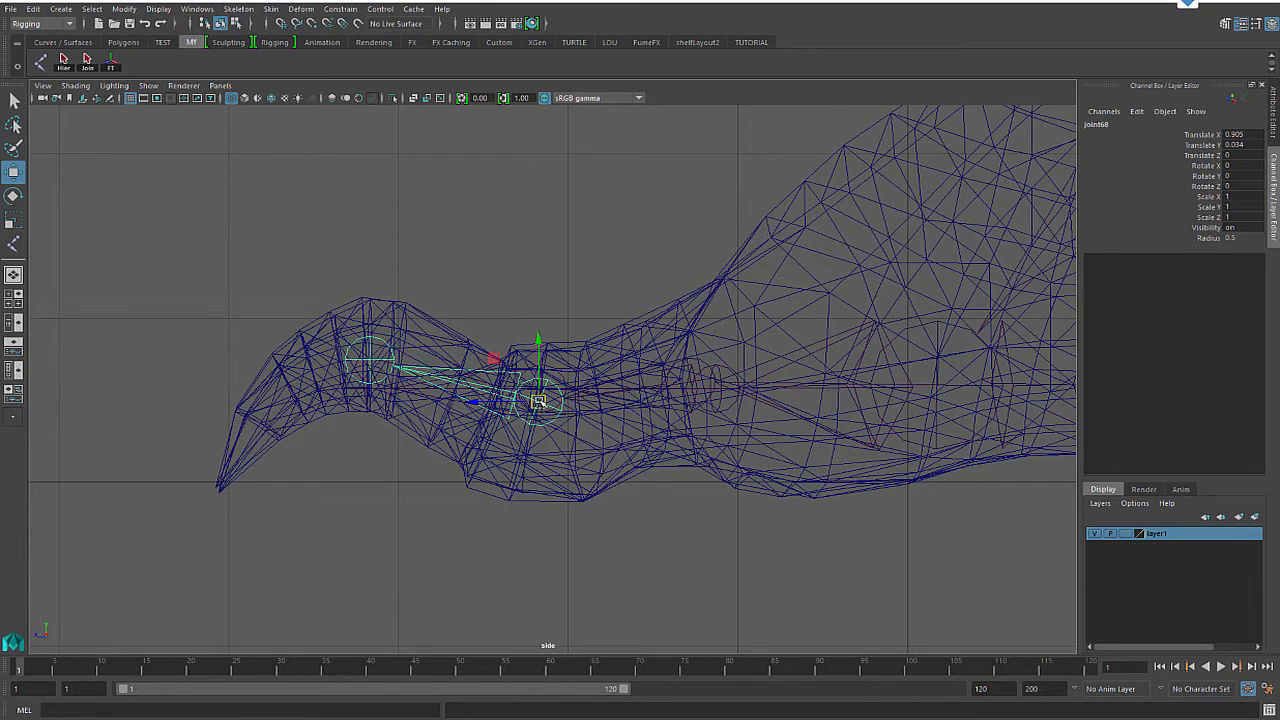
# Step: Lower the inner front toe's knuckle joint slightly and raise its claw joint to about Translate X 0.982, Y 0.252
pyautogui.click(564, 374)
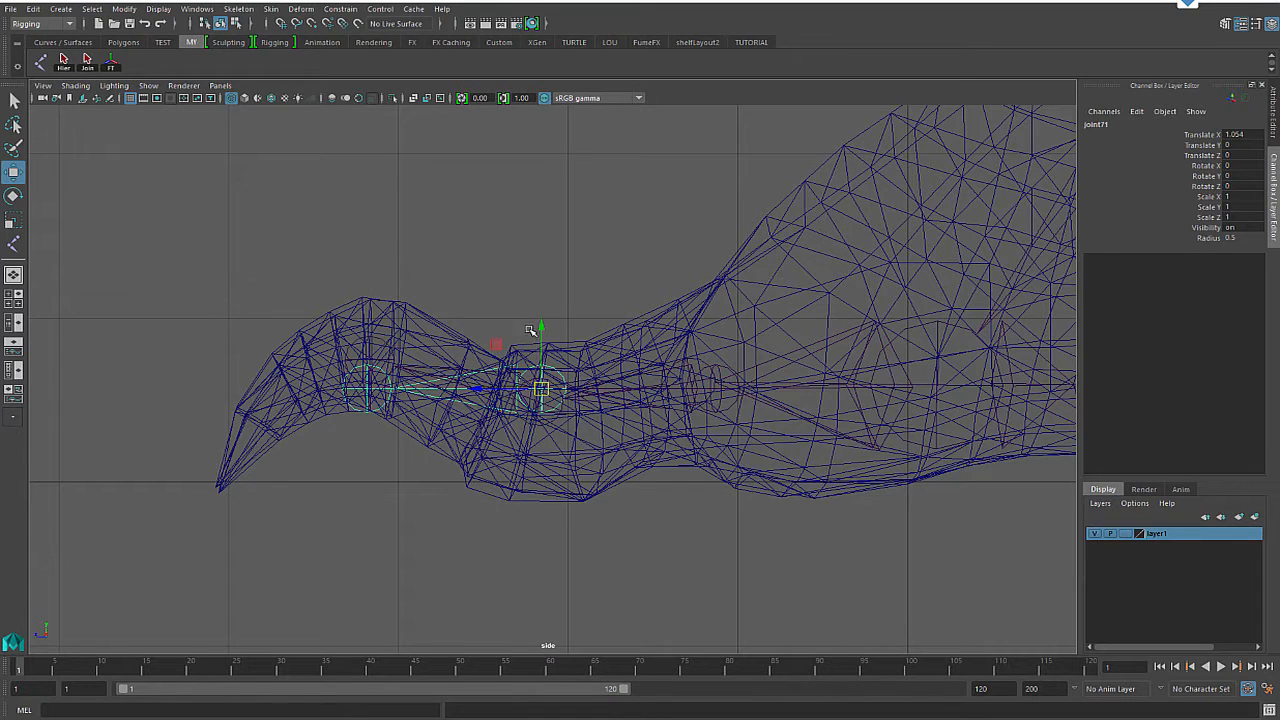
pyautogui.click(370, 430)
pyautogui.click(366, 347)
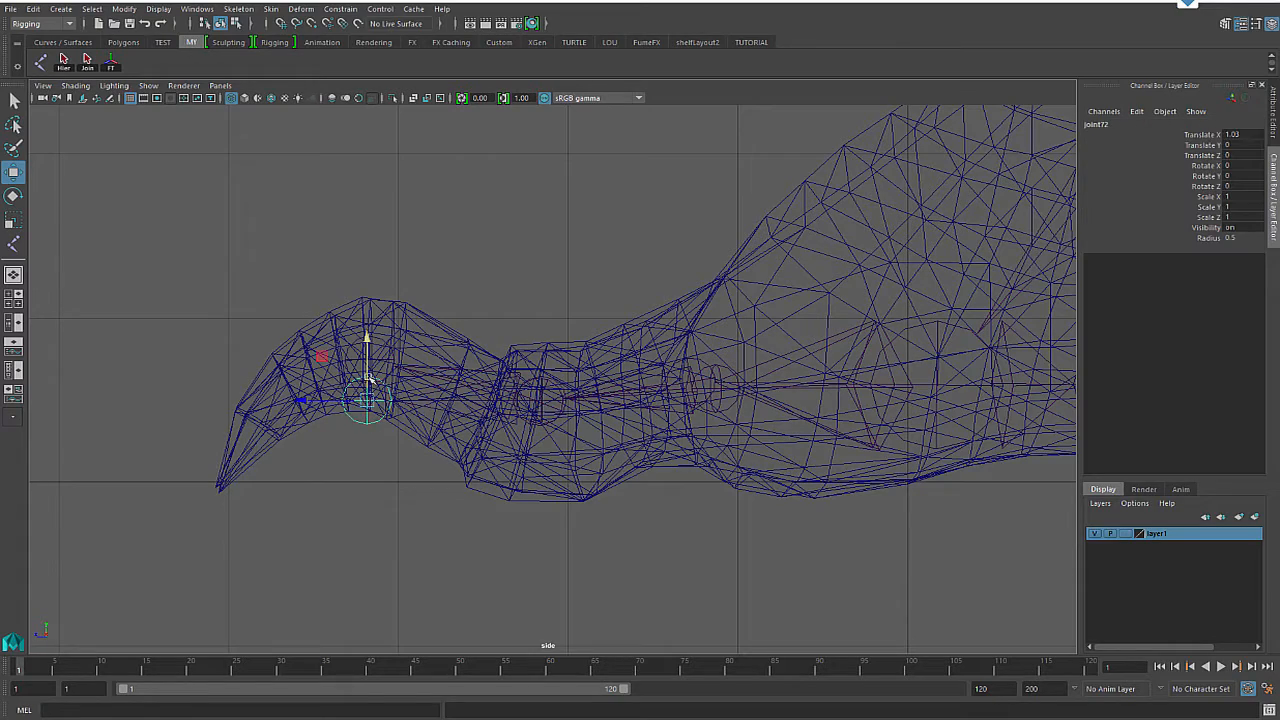
pyautogui.moveTo(366, 347); pyautogui.dragTo(374, 362)
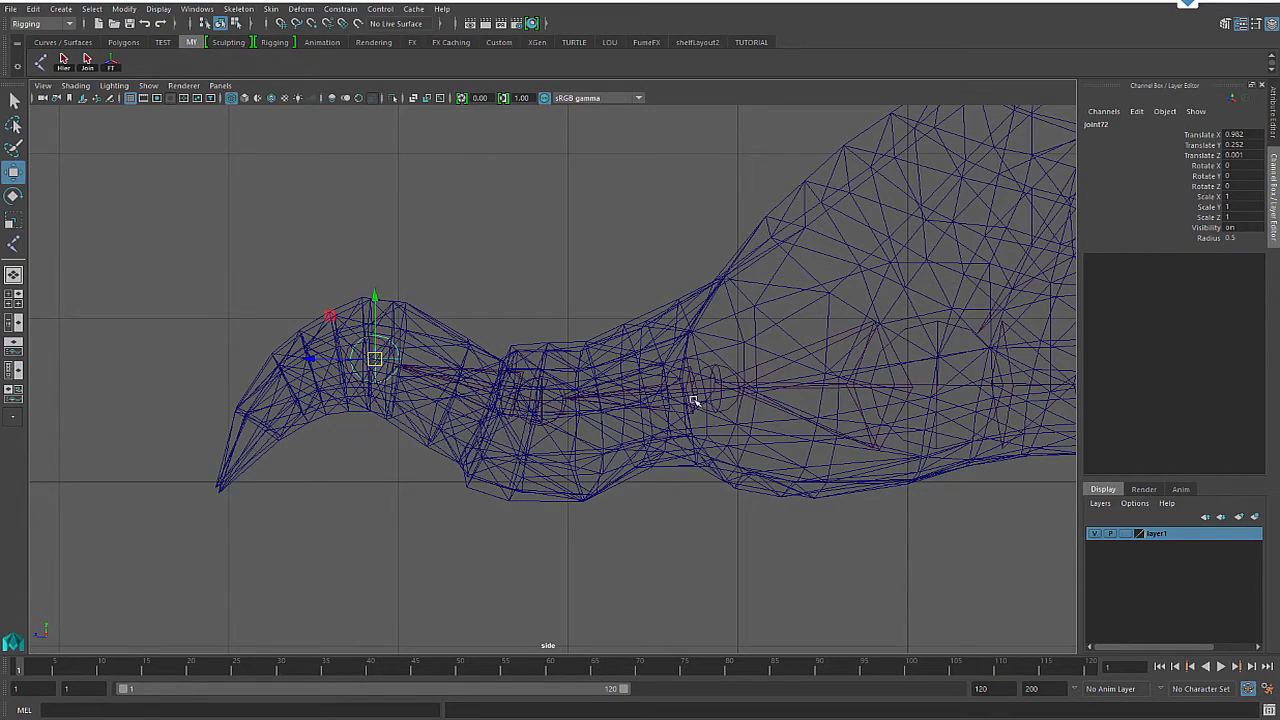
# Step: Examine the leg and toe joints in the perspective view with layer1 hidden, and return to the front view with layer1 shown
pyautogui.scroll(-5, 720, 449)
pyautogui.press('space')
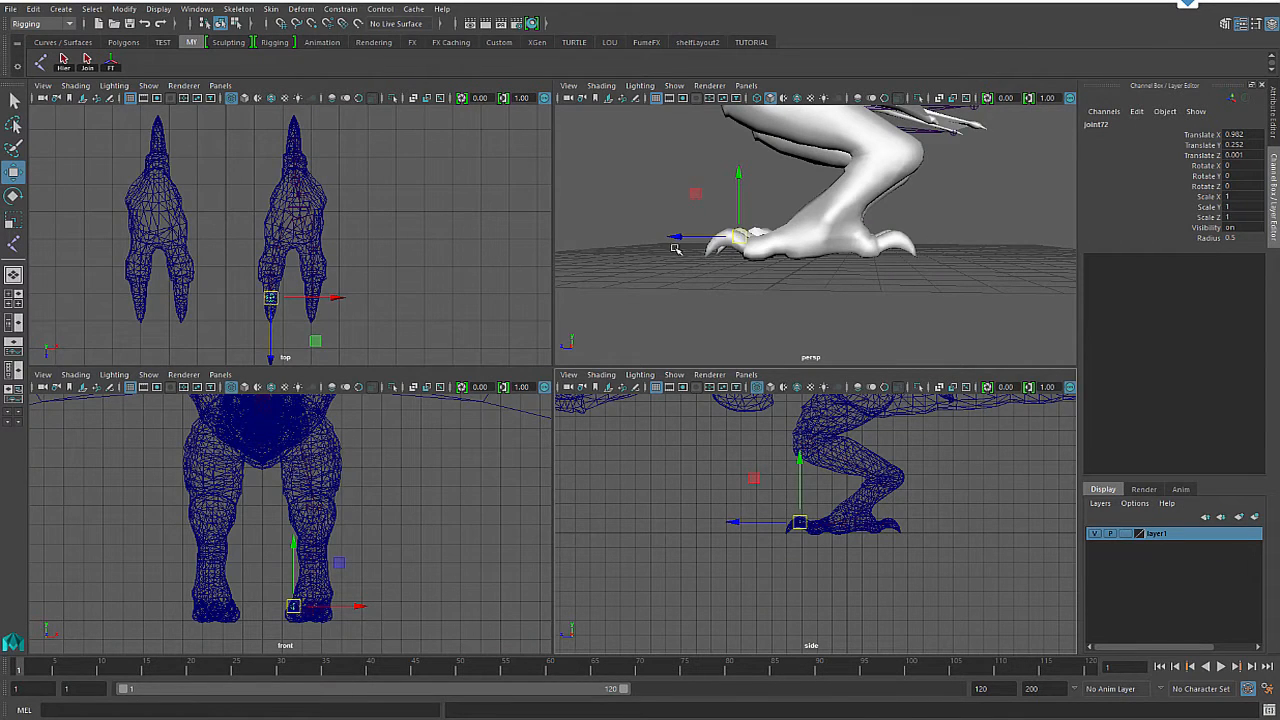
pyautogui.press('space')
pyautogui.keyDown('alt'); pyautogui.moveTo(661, 257); pyautogui.dragTo(760, 335); pyautogui.keyUp('alt')
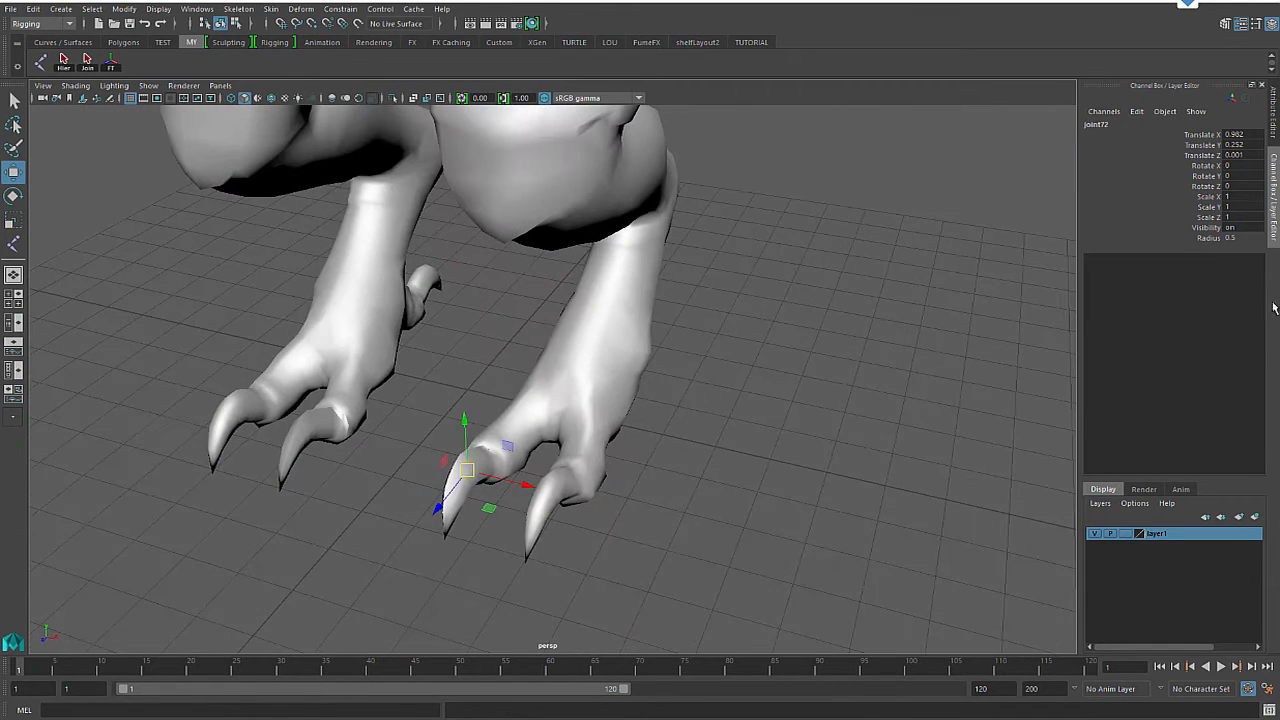
pyautogui.keyDown('alt'); pyautogui.moveTo(556, 453); pyautogui.dragTo(475, 458); pyautogui.keyUp('alt')
pyautogui.click(1094, 533)
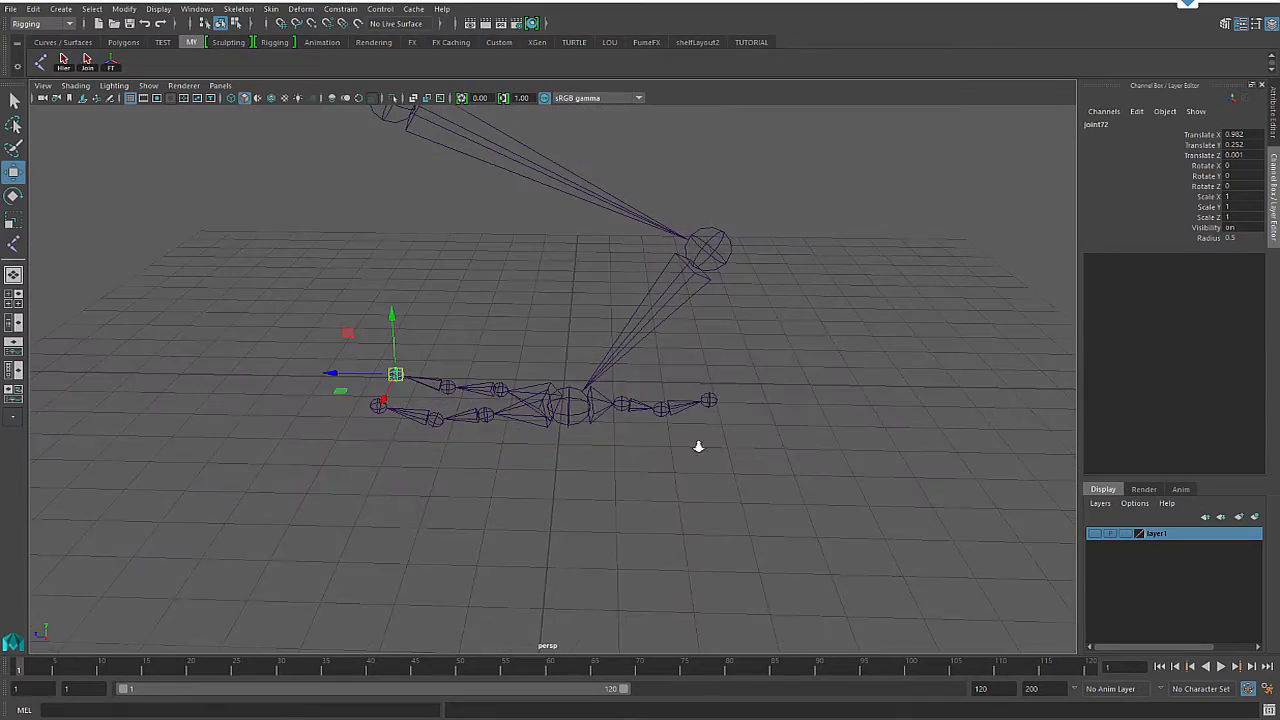
pyautogui.keyDown('alt'); pyautogui.moveTo(700, 447); pyautogui.dragTo(723, 434); pyautogui.keyUp('alt')
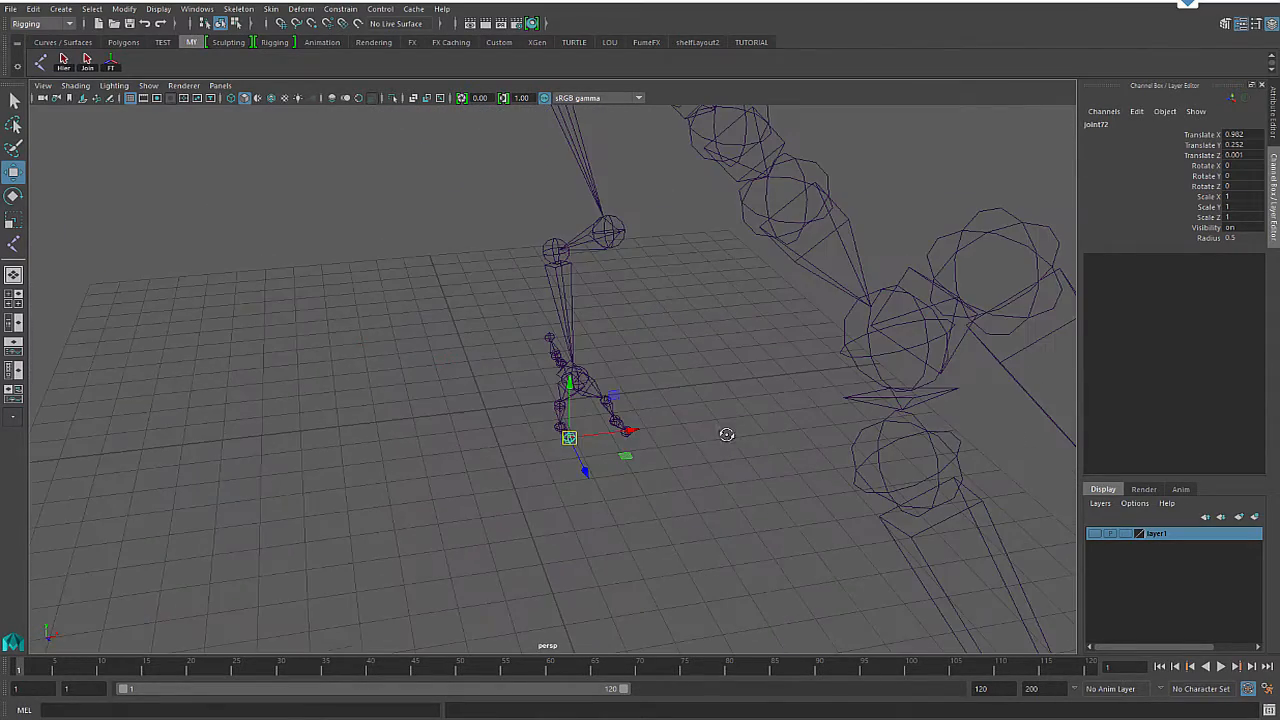
pyautogui.press('space')
pyautogui.press('space')
pyautogui.keyDown('alt'); pyautogui.moveTo(654, 458); pyautogui.dragTo(285, 371, button='right'); pyautogui.keyUp('alt')
pyautogui.click(1095, 533)
pyautogui.scroll(3, 806, 467)
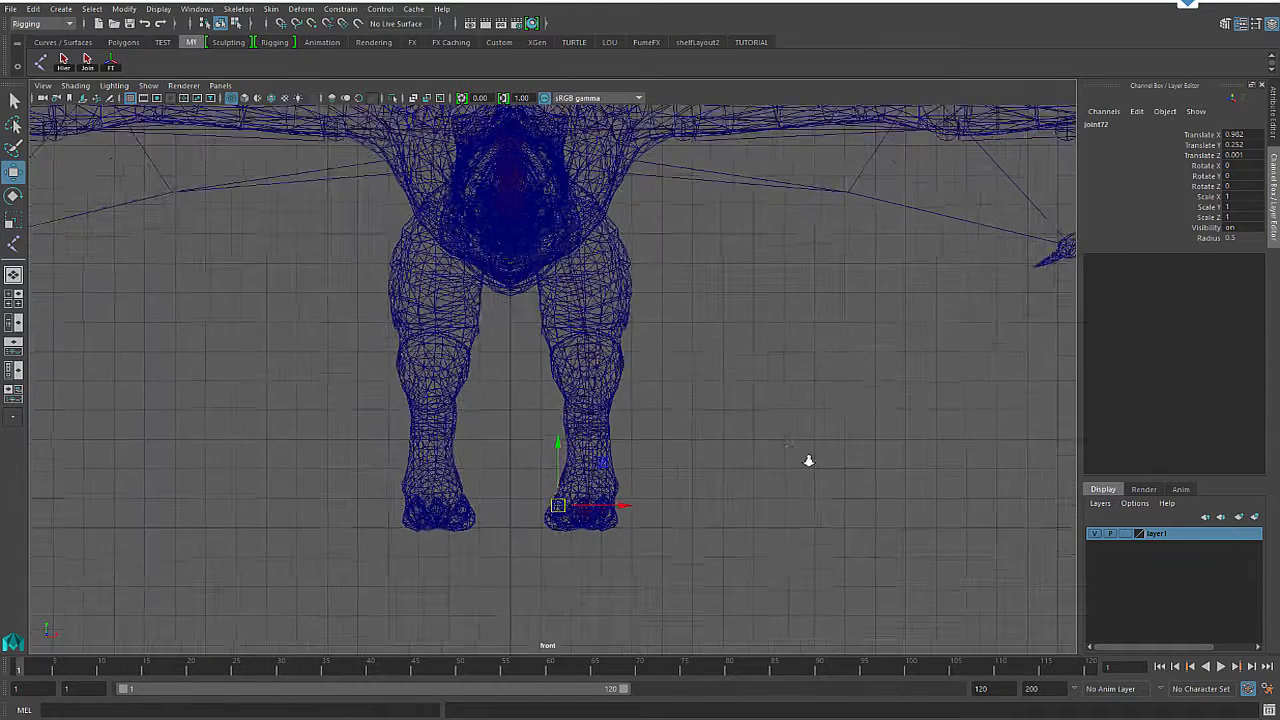
# Step: Try placing a duplicate of the leg chain in the opposite leg at about Translate X -3.116, and delete the duplicate
pyautogui.click(583, 229)
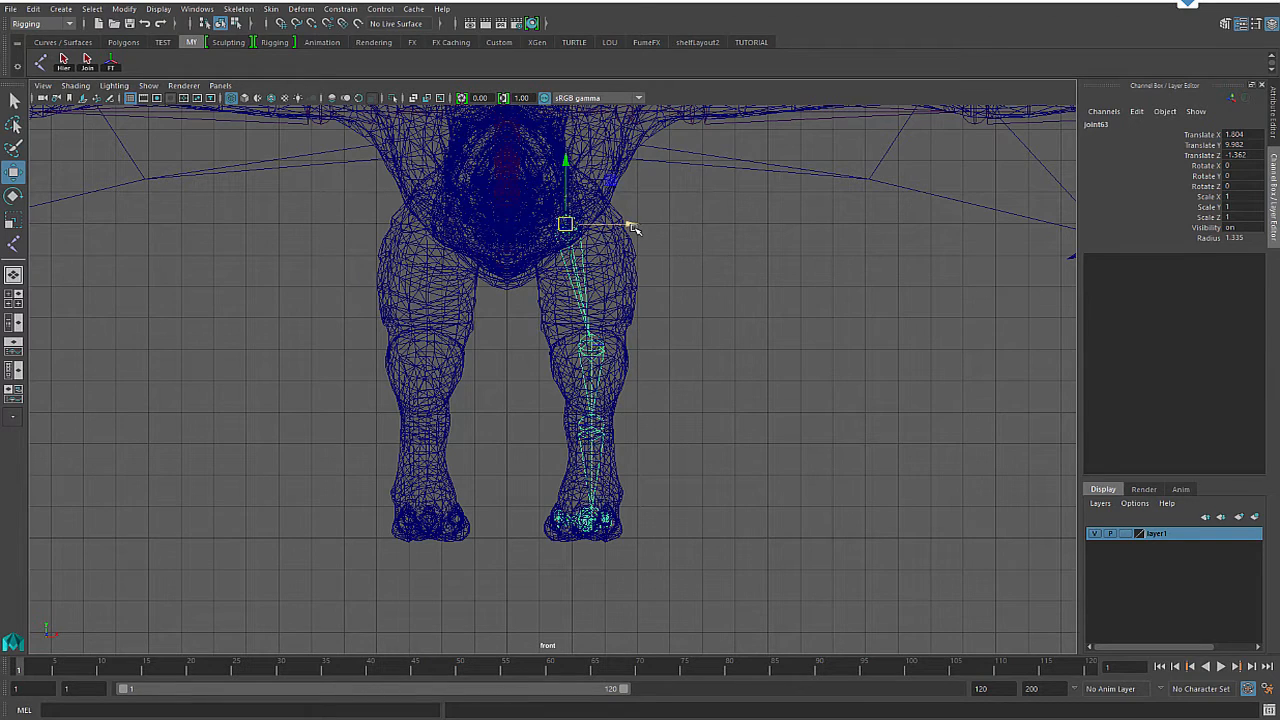
pyautogui.moveTo(632, 228); pyautogui.dragTo(473, 238)
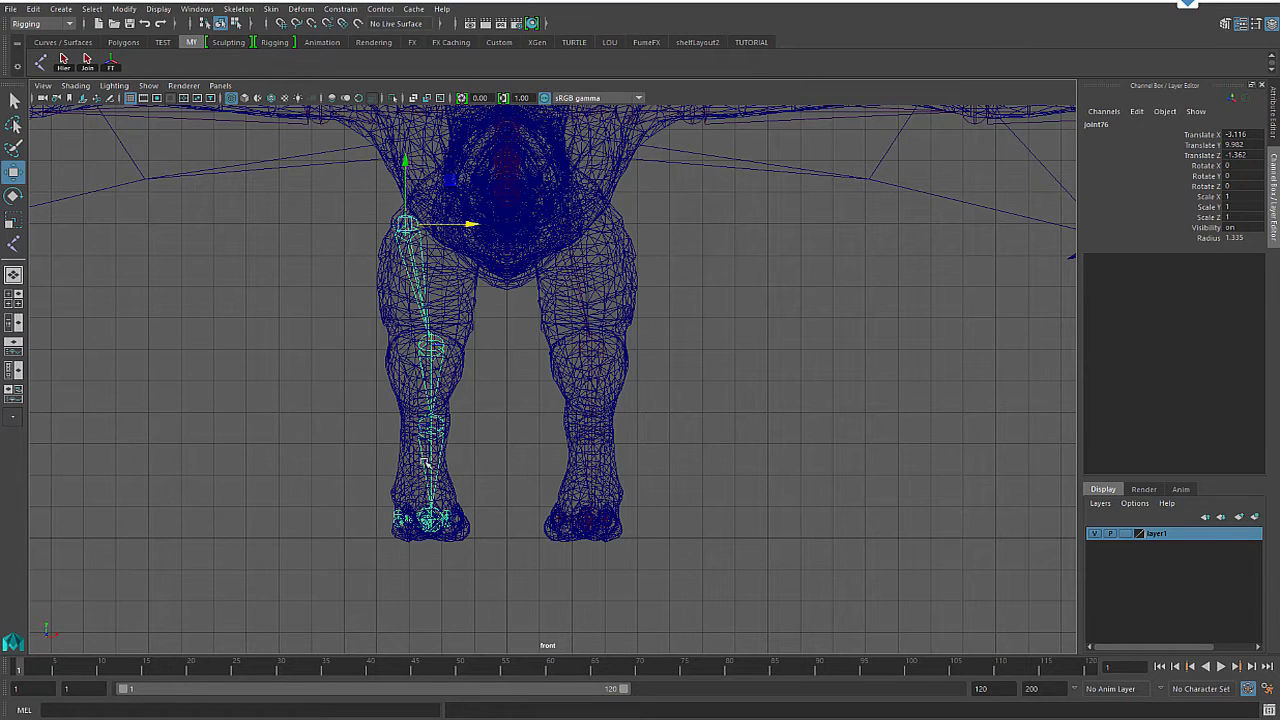
pyautogui.click(492, 297)
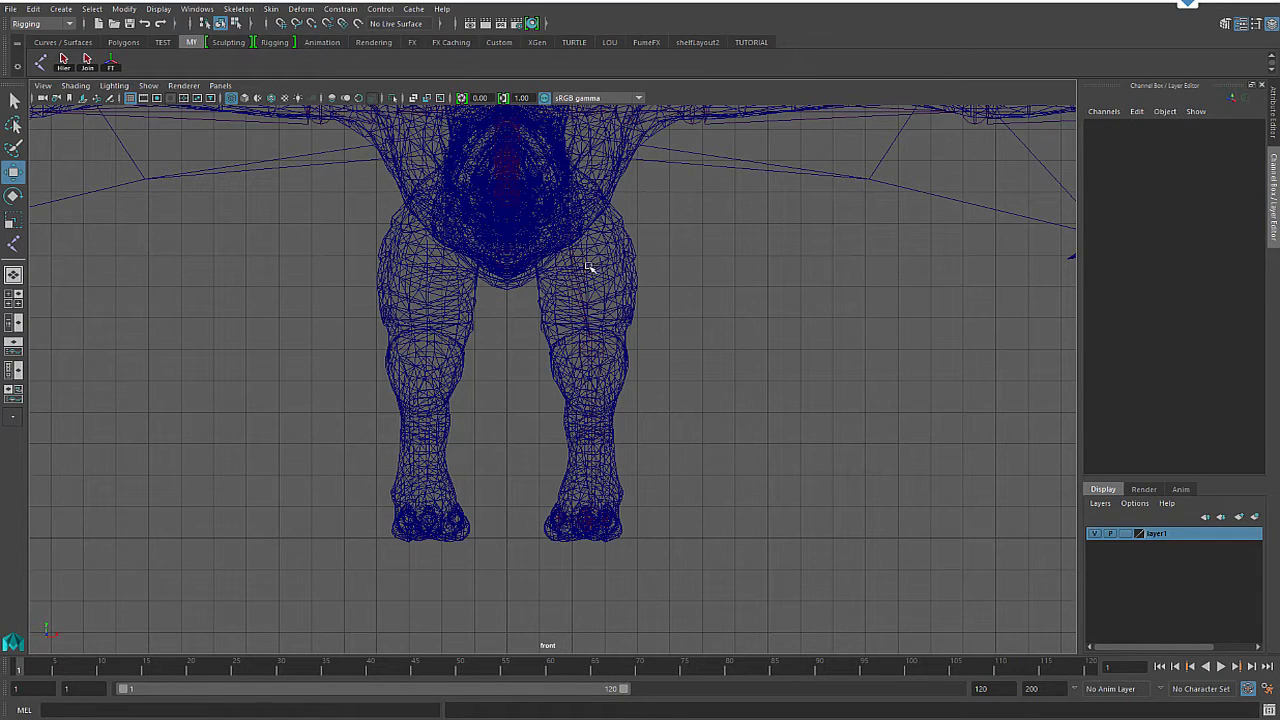
# Step: Mirror the leg joint chain across YZ with the Behavior function, leaving the replacement names empty
pyautogui.click(572, 221)
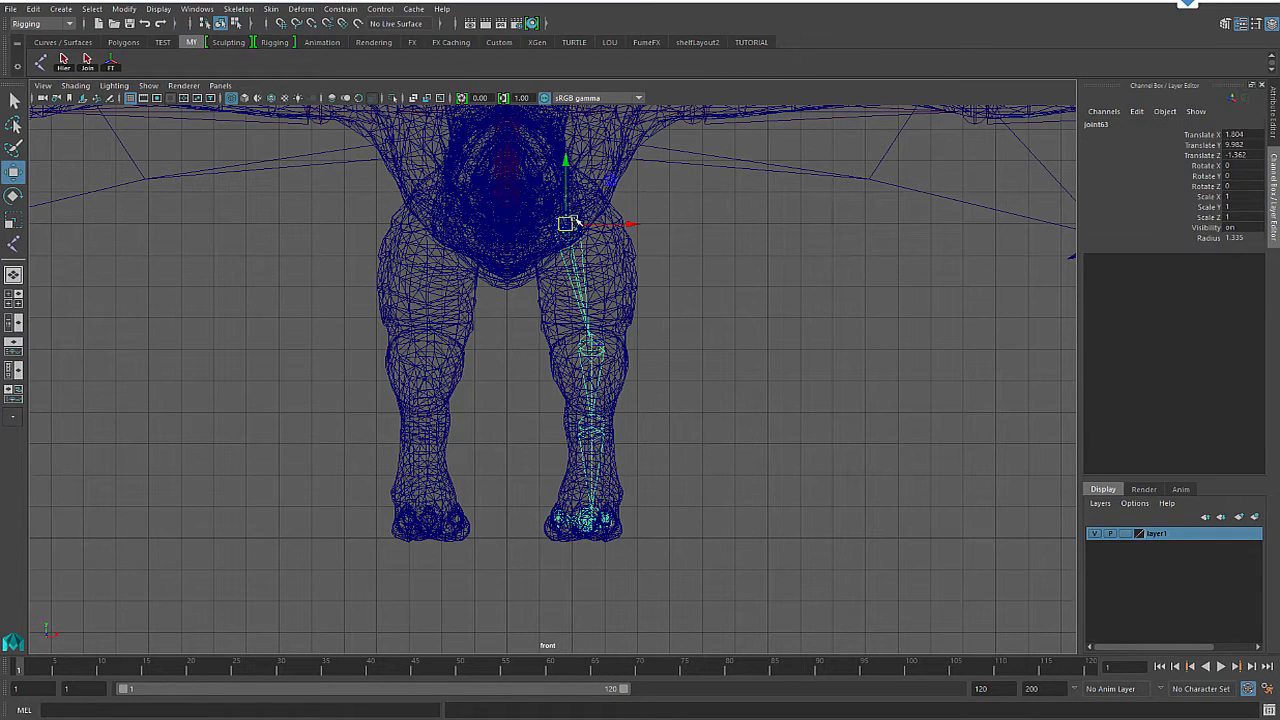
pyautogui.click(270, 9)
pyautogui.click(251, 10)
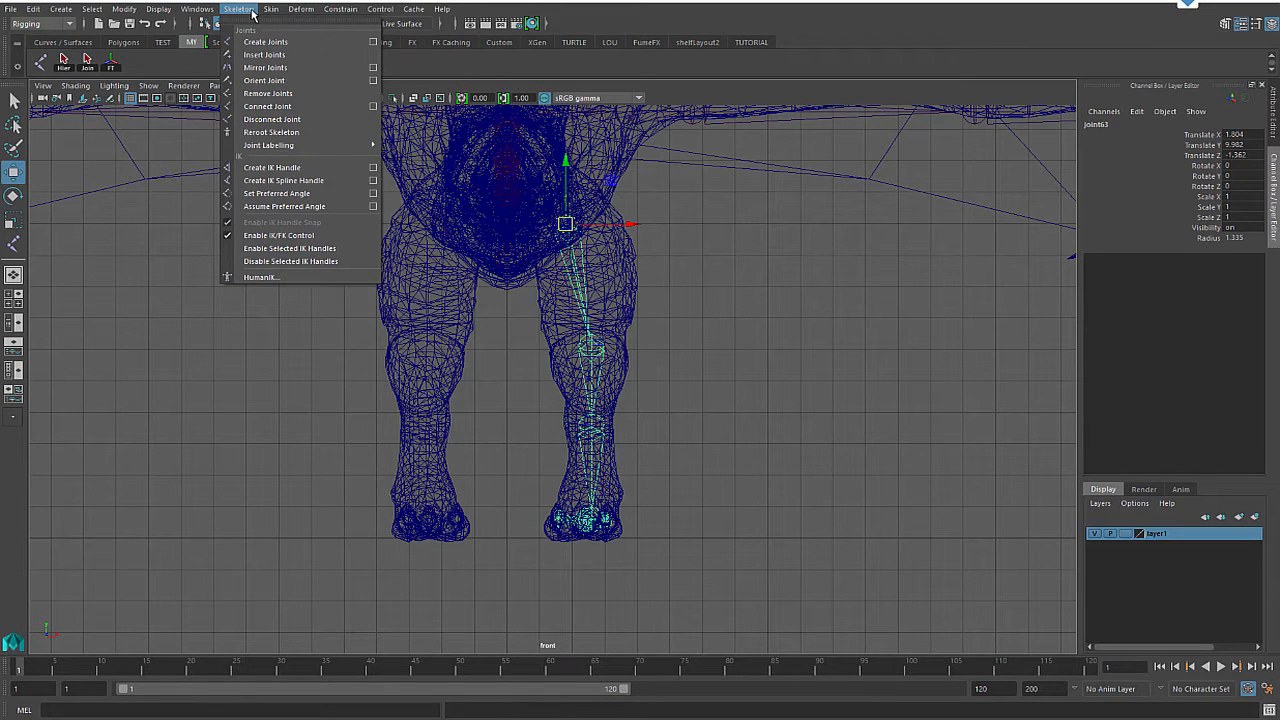
pyautogui.click(374, 68)
pyautogui.moveTo(841, 194); pyautogui.dragTo(869, 192)
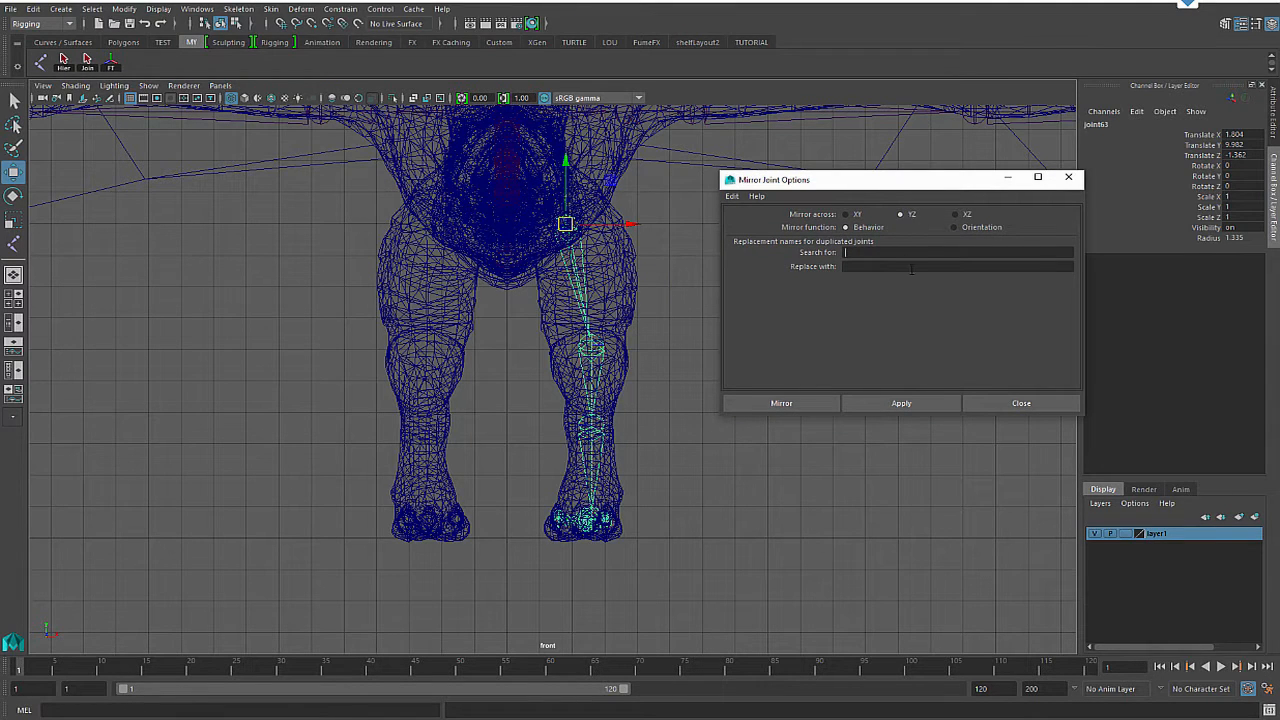
pyautogui.click(905, 406)
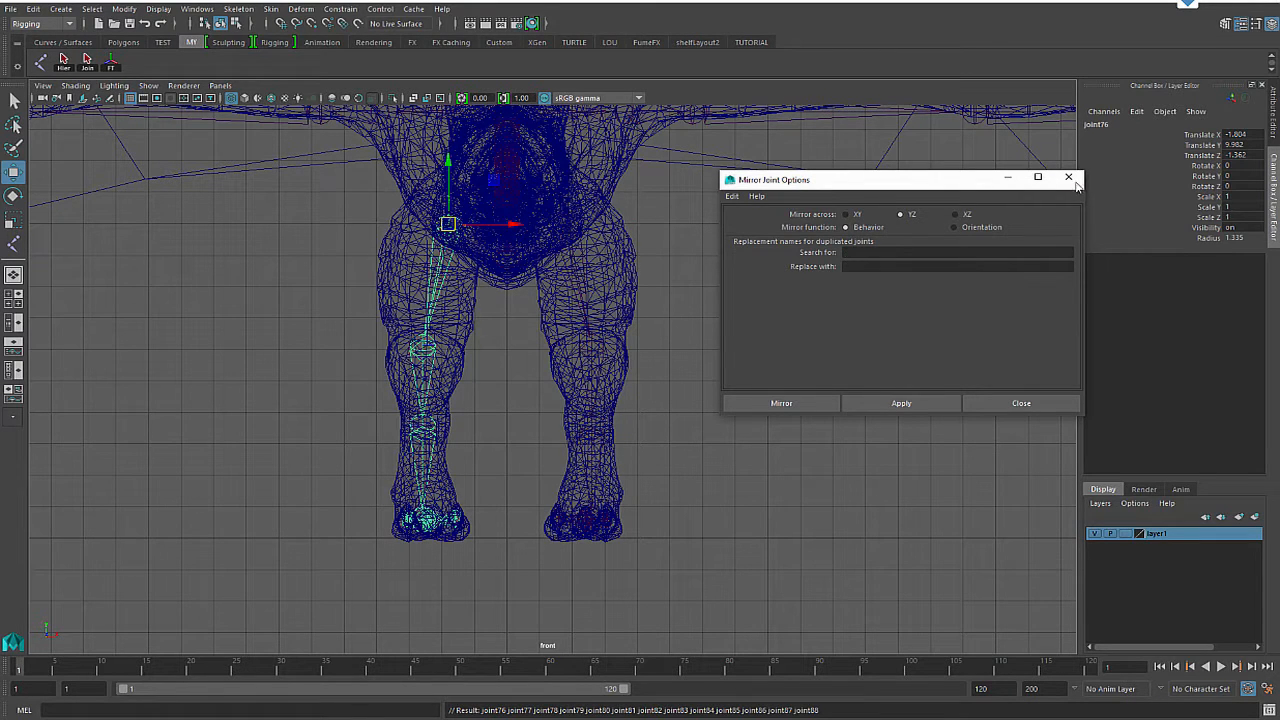
pyautogui.click(1068, 178)
# Step: Hide layer1 and examine both leg chains and the spine above them in the perspective view
pyautogui.press('space')
pyautogui.press('space')
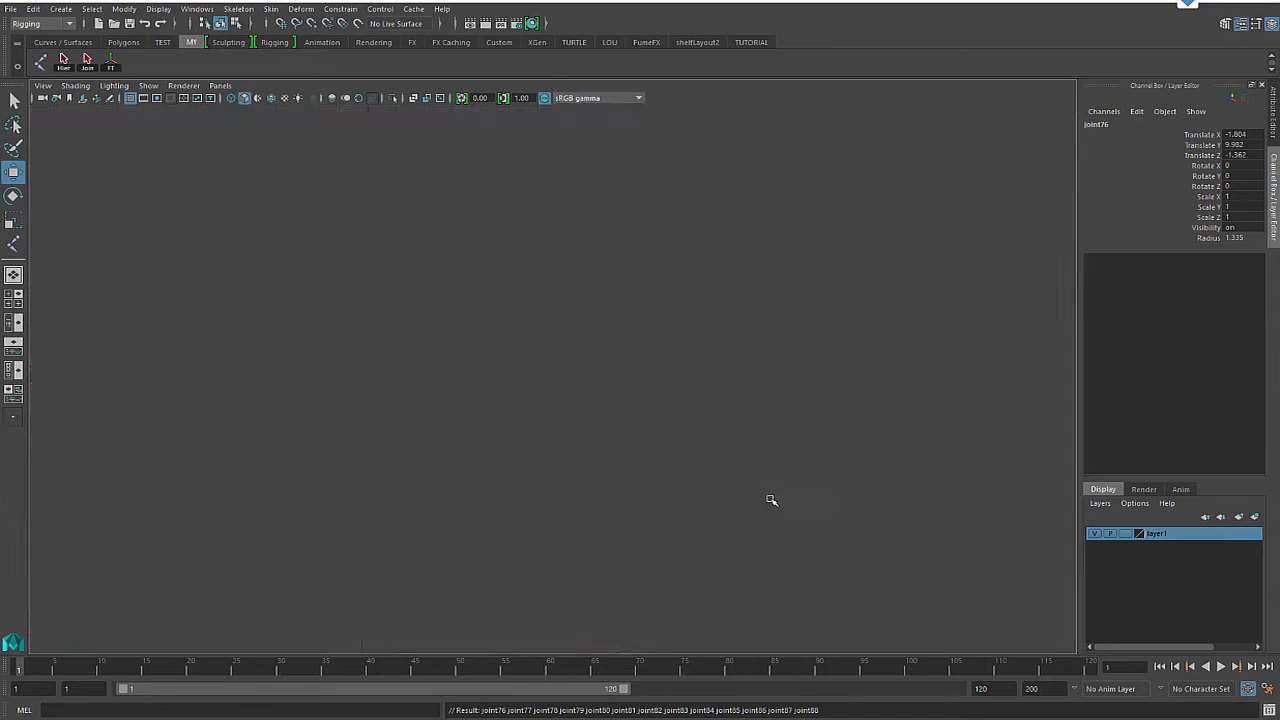
pyautogui.scroll(-5, 826, 491)
pyautogui.keyDown('alt'); pyautogui.moveTo(846, 449); pyautogui.dragTo(743, 414); pyautogui.keyUp('alt')
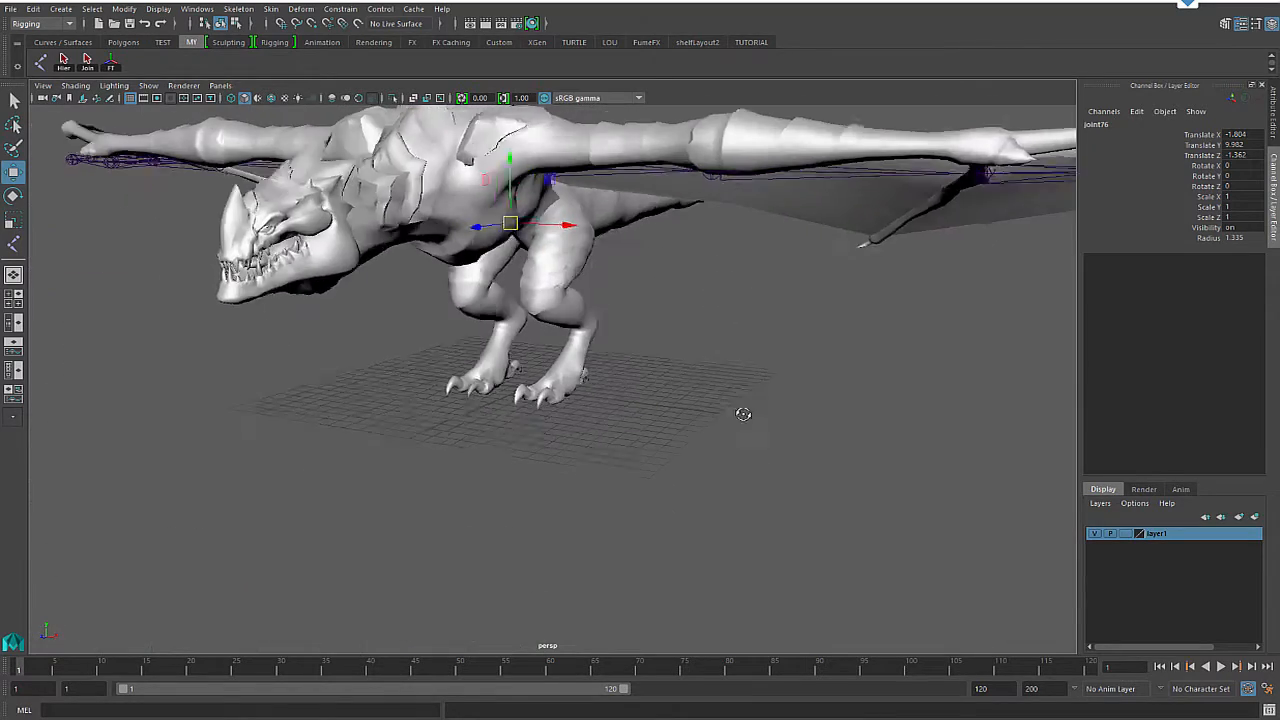
pyautogui.keyDown('alt'); pyautogui.moveTo(743, 414); pyautogui.dragTo(826, 383, button='right'); pyautogui.keyUp('alt')
pyautogui.keyDown('alt'); pyautogui.moveTo(650, 280); pyautogui.dragTo(749, 446, button='middle'); pyautogui.keyUp('alt')
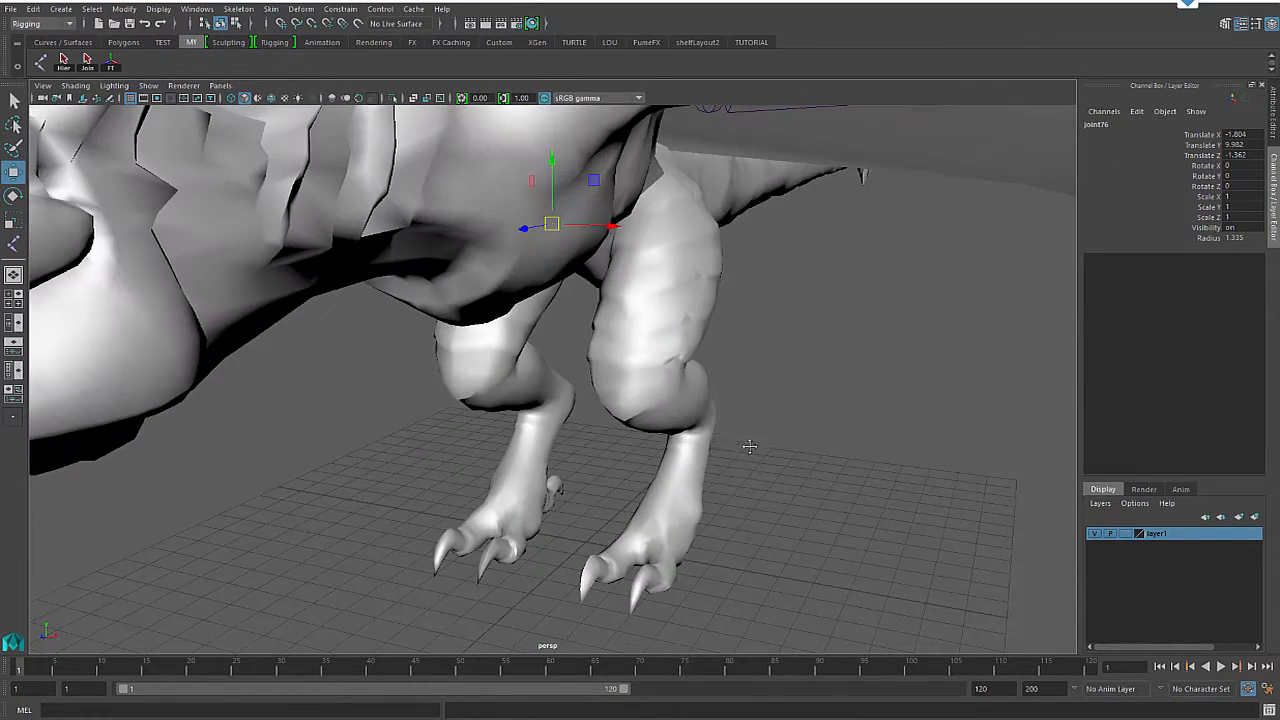
pyautogui.click(1095, 533)
pyautogui.keyDown('alt'); pyautogui.moveTo(560, 390); pyautogui.dragTo(443, 346); pyautogui.keyUp('alt')
pyautogui.keyDown('alt'); pyautogui.moveTo(443, 346); pyautogui.dragTo(709, 383, button='right'); pyautogui.keyUp('alt')
pyautogui.keyDown('alt'); pyautogui.moveTo(709, 337); pyautogui.dragTo(812, 265, button='right'); pyautogui.keyUp('alt')
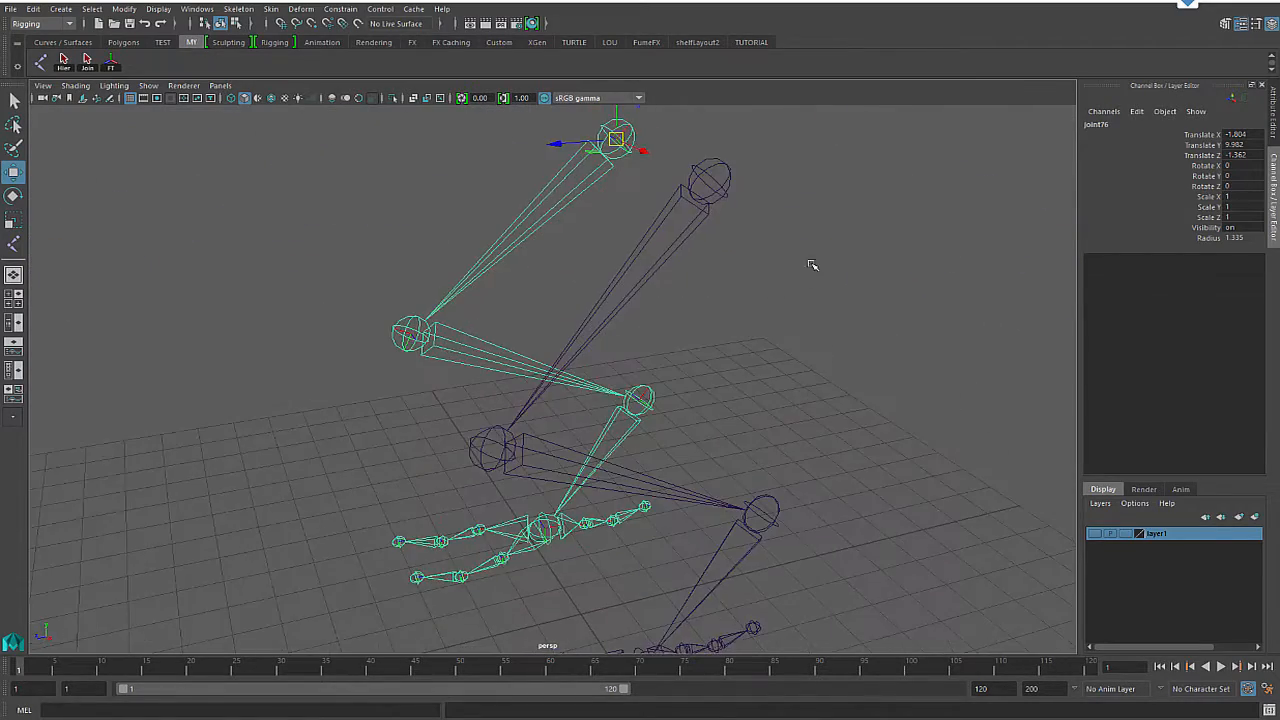
pyautogui.keyDown('alt'); pyautogui.moveTo(812, 265); pyautogui.dragTo(800, 420, button='middle'); pyautogui.keyUp('alt')
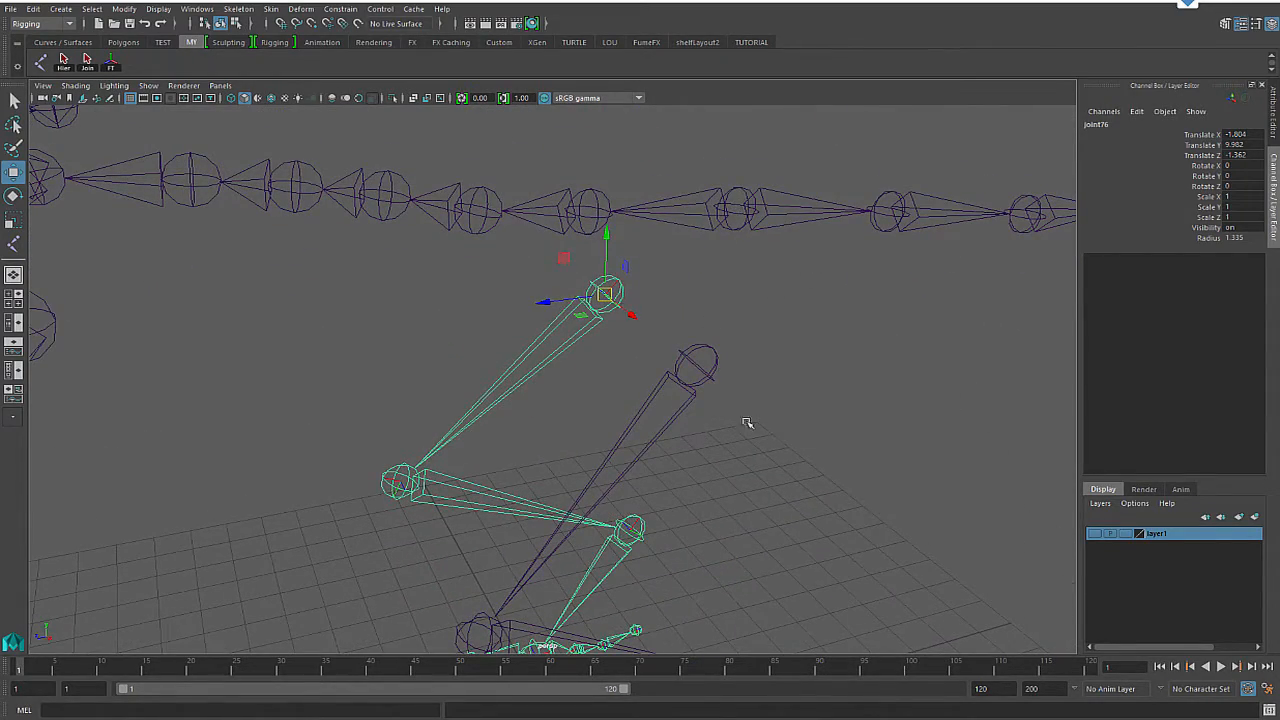
# Step: Parent both leg chains to the root joint and check the connected skeleton
pyautogui.click(816, 349)
pyautogui.click(601, 291)
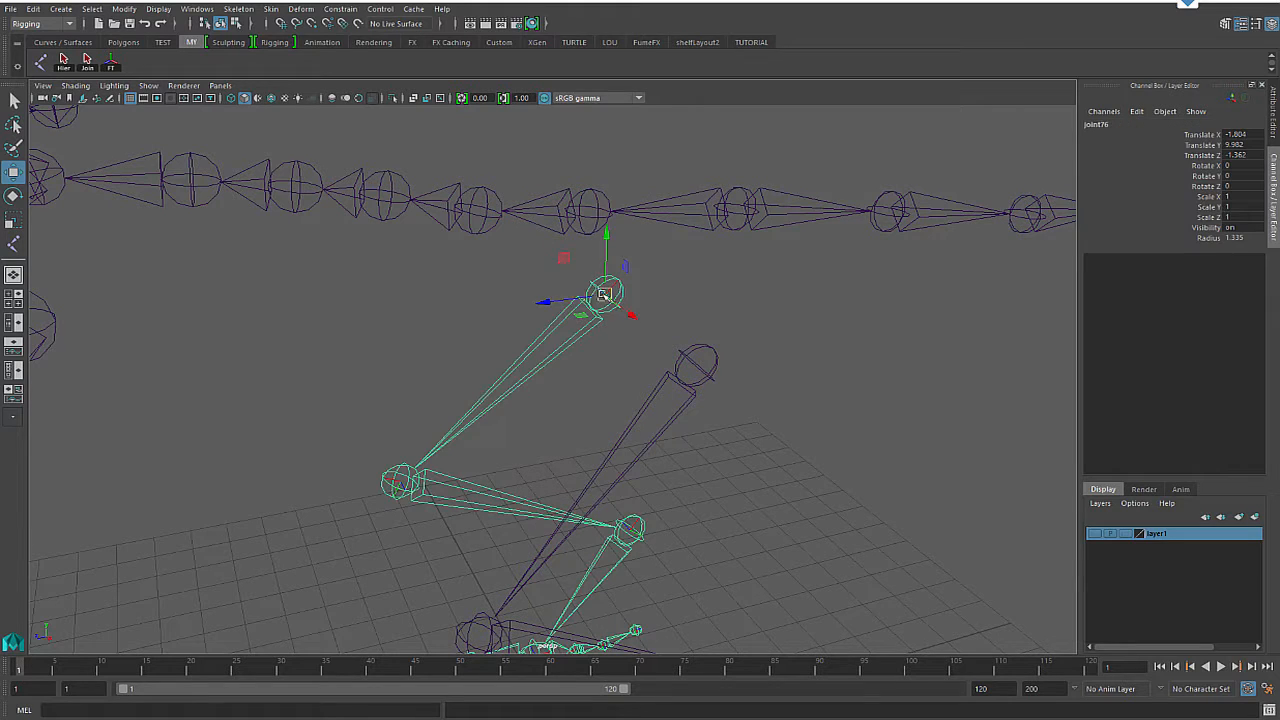
pyautogui.click(698, 348)
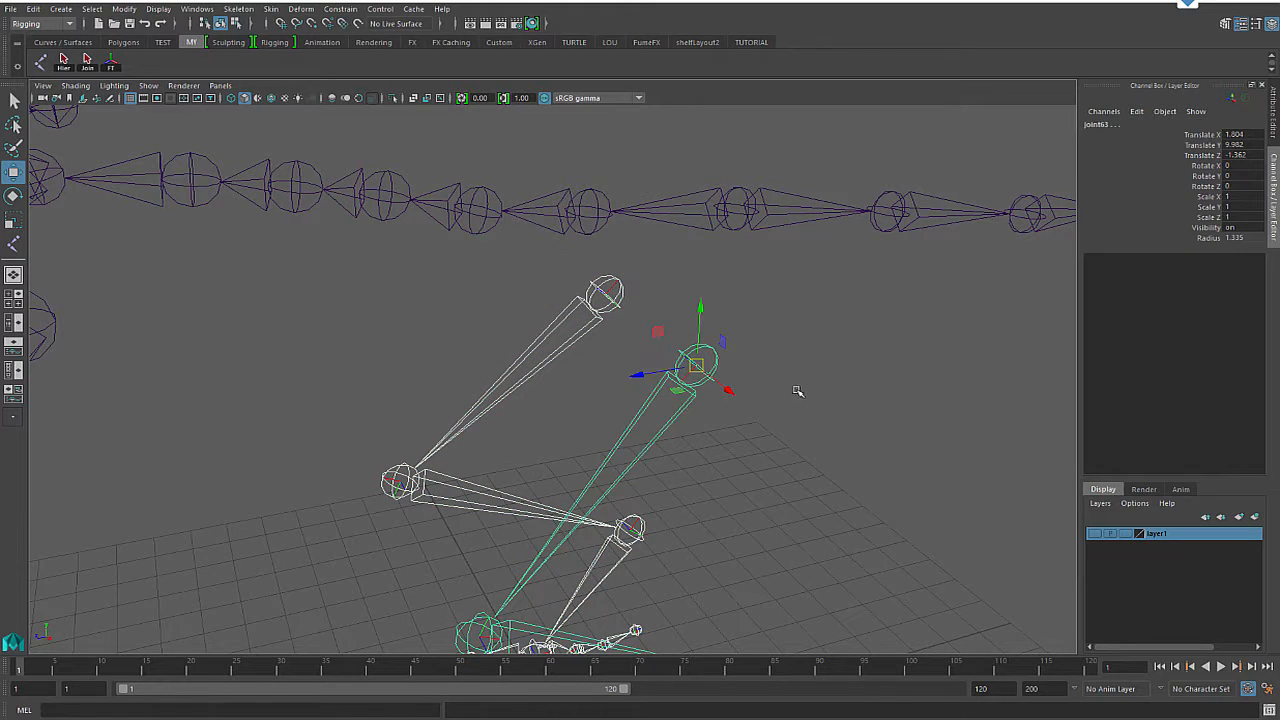
pyautogui.click(741, 193)
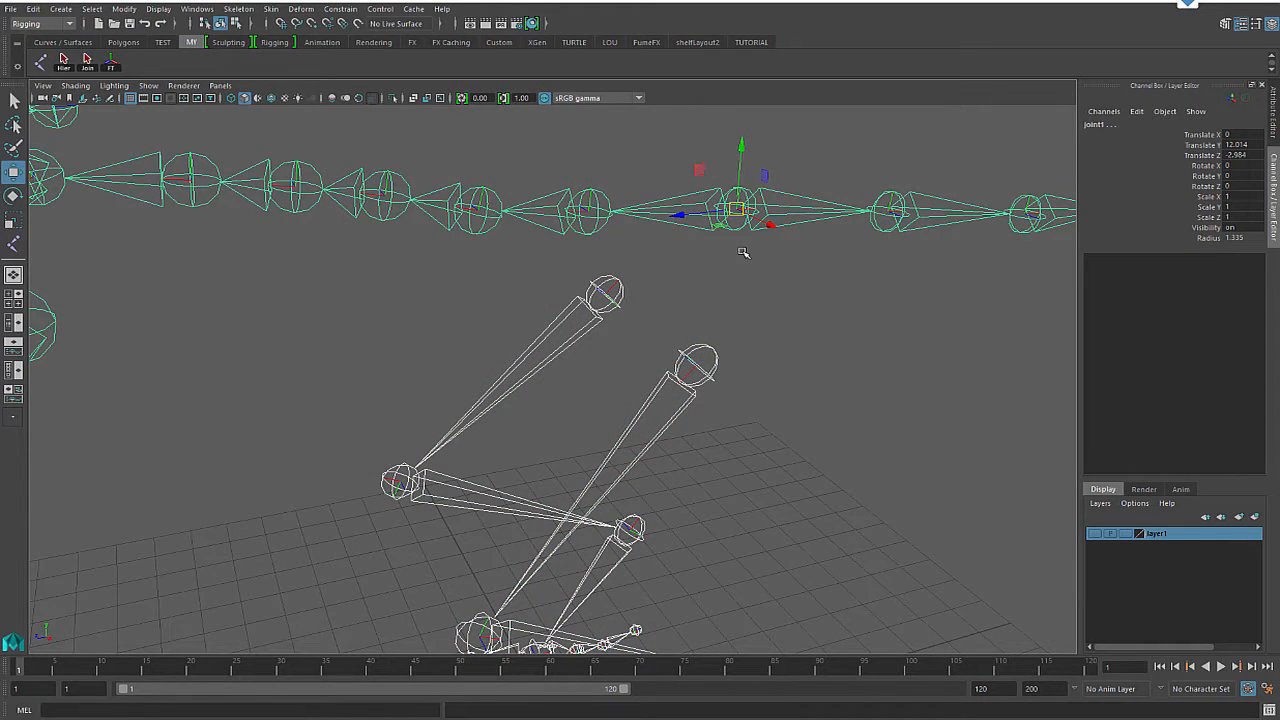
pyautogui.press('p')
pyautogui.keyDown('alt'); pyautogui.moveTo(868, 462); pyautogui.dragTo(506, 418, button='right'); pyautogui.keyUp('alt')
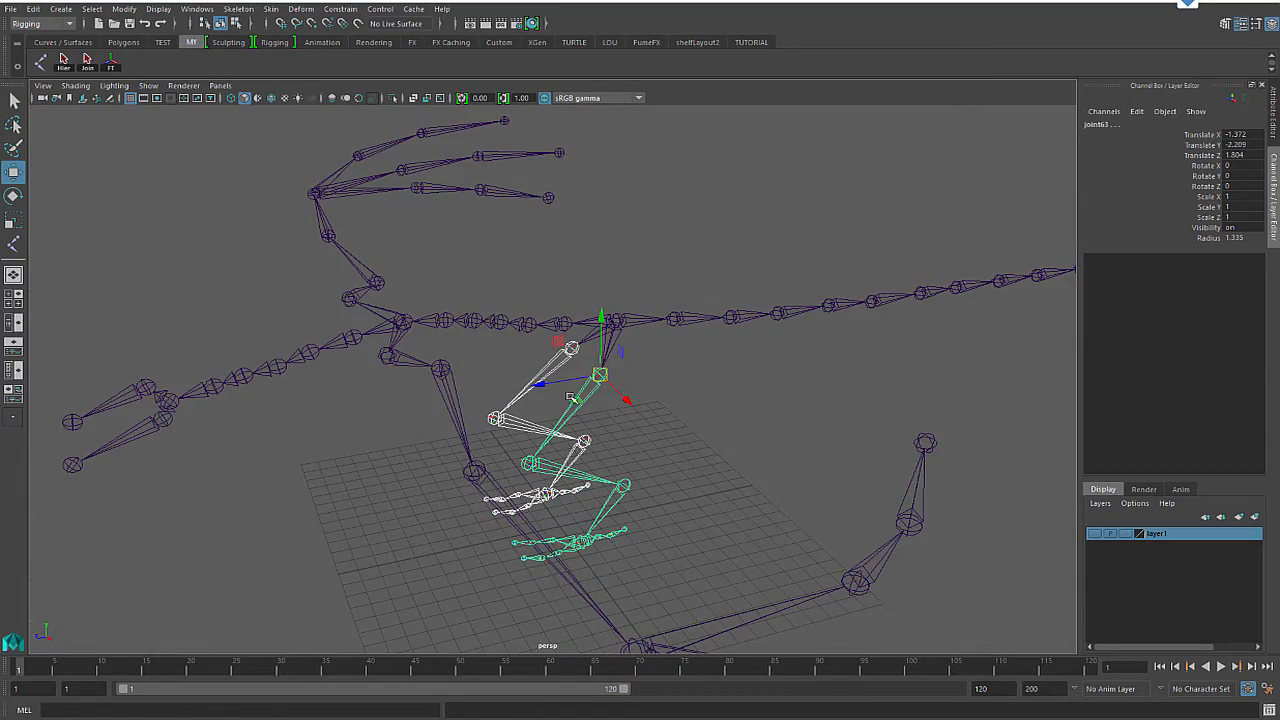
pyautogui.keyDown('alt'); pyautogui.moveTo(633, 426); pyautogui.dragTo(928, 515); pyautogui.keyUp('alt')
pyautogui.keyDown('alt'); pyautogui.moveTo(928, 515); pyautogui.dragTo(374, 231, button='right'); pyautogui.keyUp('alt')
# Step: Show layer1 again and select the shoulder joint of the dragon's right wing in the wireframe front view
pyautogui.press('space')
pyautogui.moveTo(374, 231); pyautogui.dragTo(443, 377)
pyautogui.press('4')
pyautogui.keyDown('alt'); pyautogui.moveTo(389, 319); pyautogui.dragTo(466, 430, button='right'); pyautogui.keyUp('alt')
pyautogui.click(392, 334)
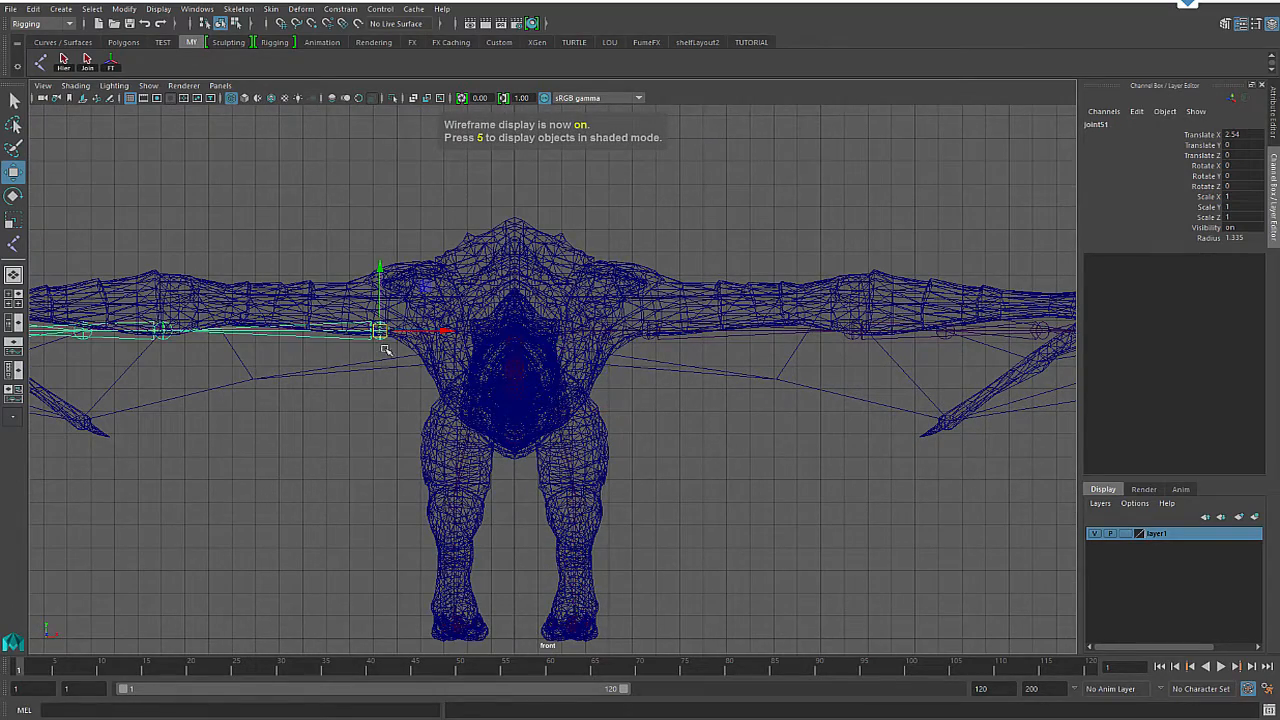
pyautogui.keyDown('alt'); pyautogui.moveTo(385, 350); pyautogui.dragTo(573, 423, button='right'); pyautogui.keyUp('alt')
pyautogui.scroll(4, 573, 423)
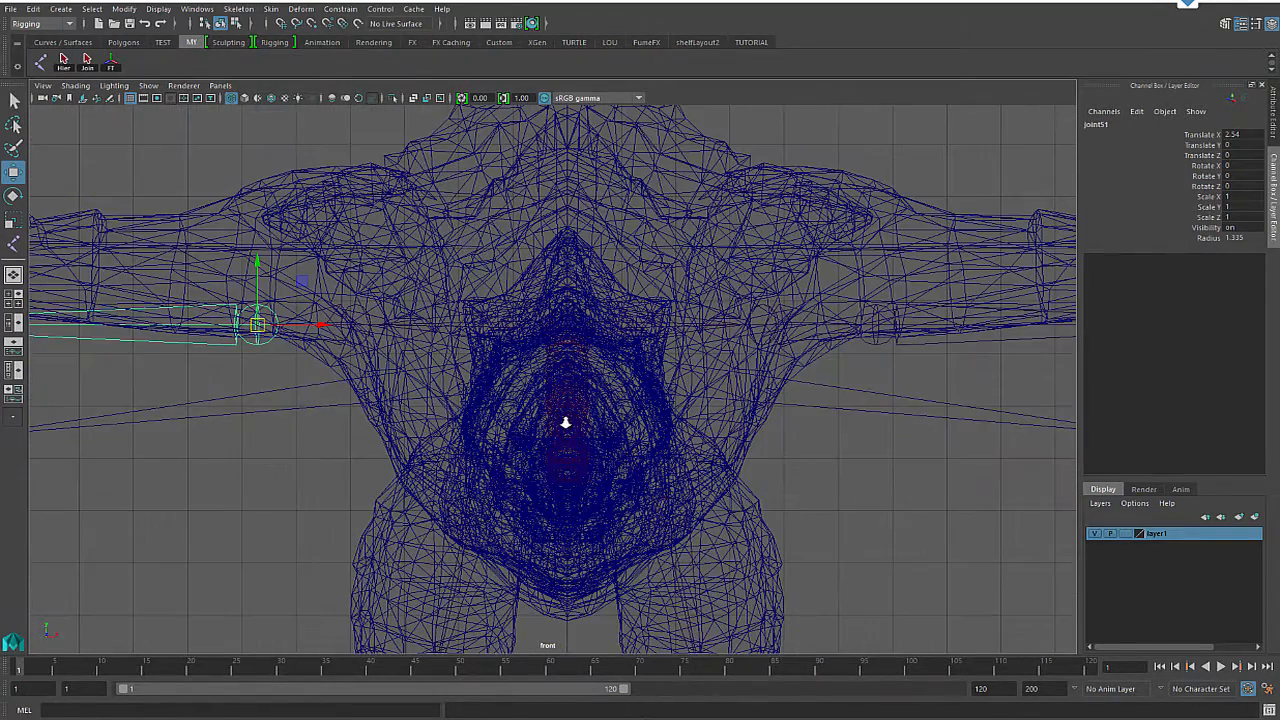
# Step: Raise the root joints of both wing chains together to centre the chains inside the wing arms, with joint37 at about Translate Y 1.47
pyautogui.click(352, 330)
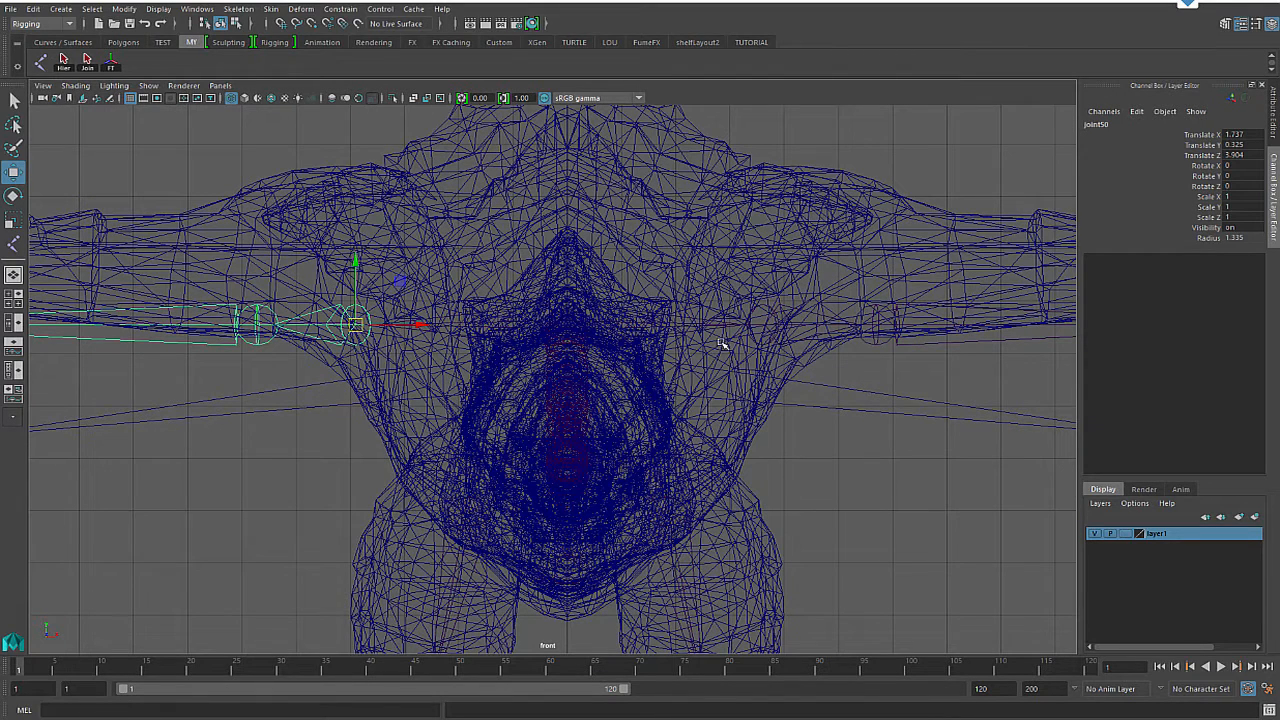
pyautogui.keyDown('shift'); pyautogui.click(766, 326); pyautogui.keyUp('shift')
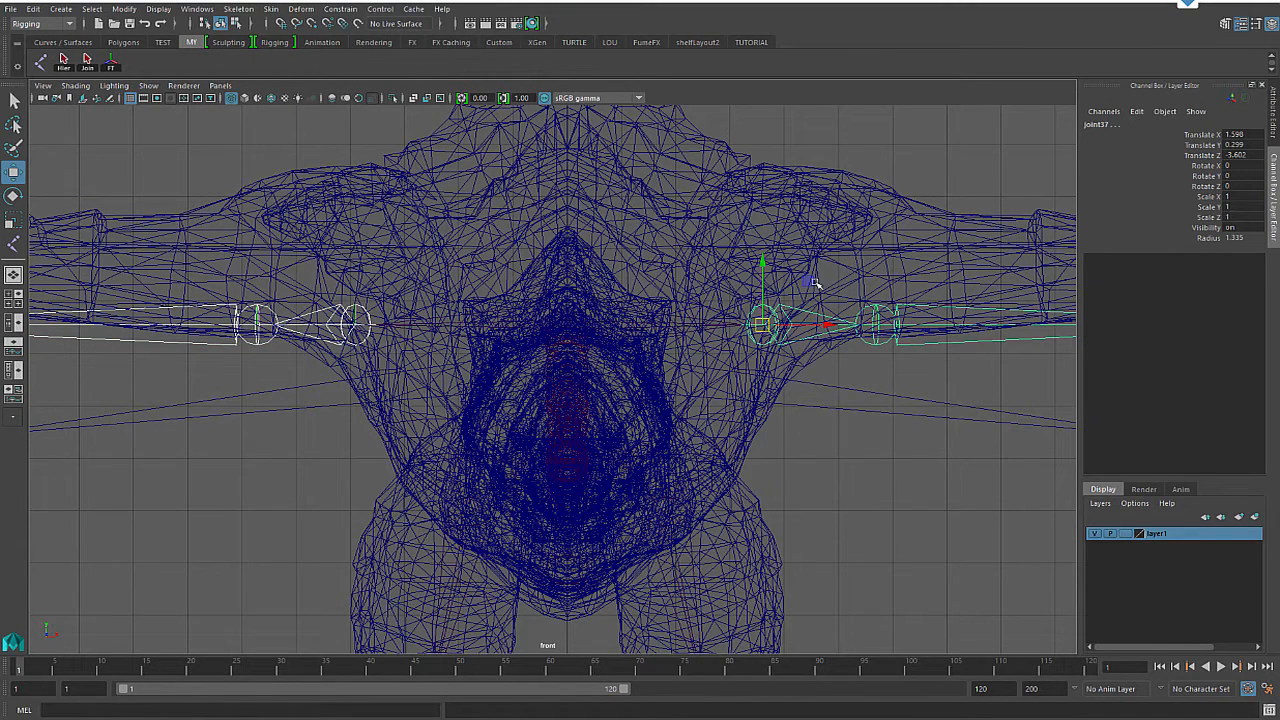
pyautogui.moveTo(762, 265); pyautogui.dragTo(760, 204)
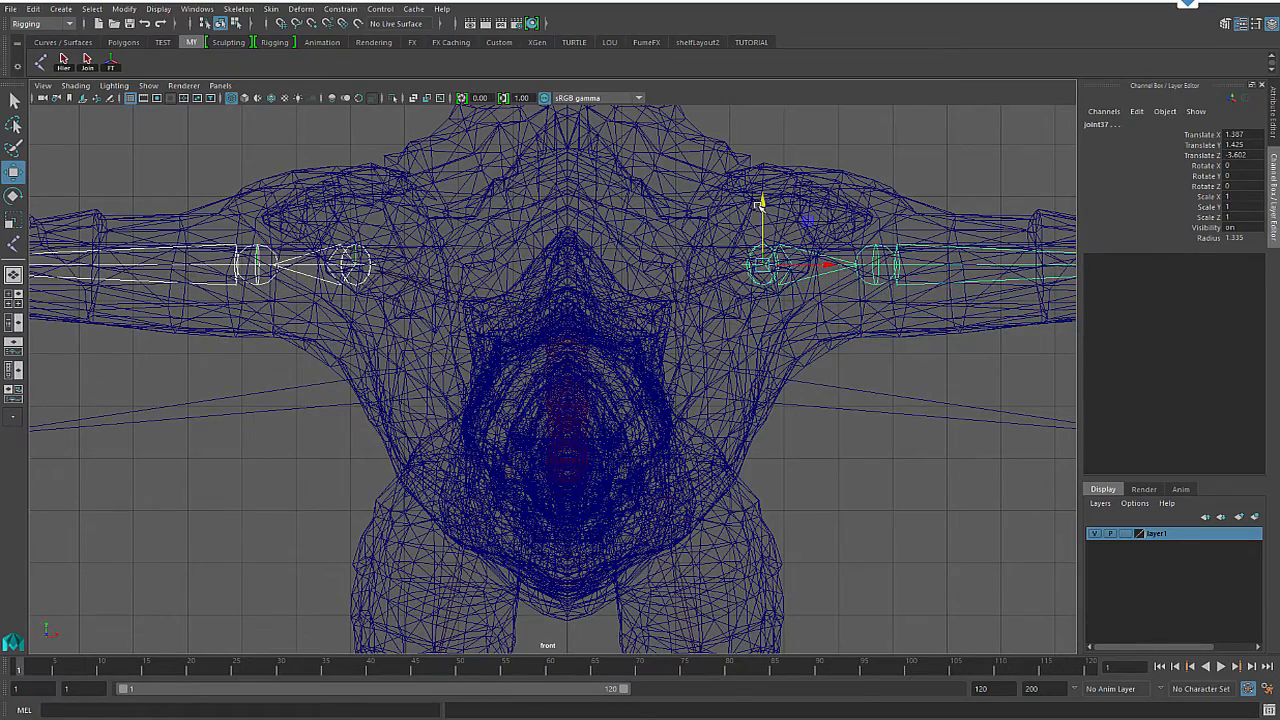
pyautogui.scroll(-10, 771, 391)
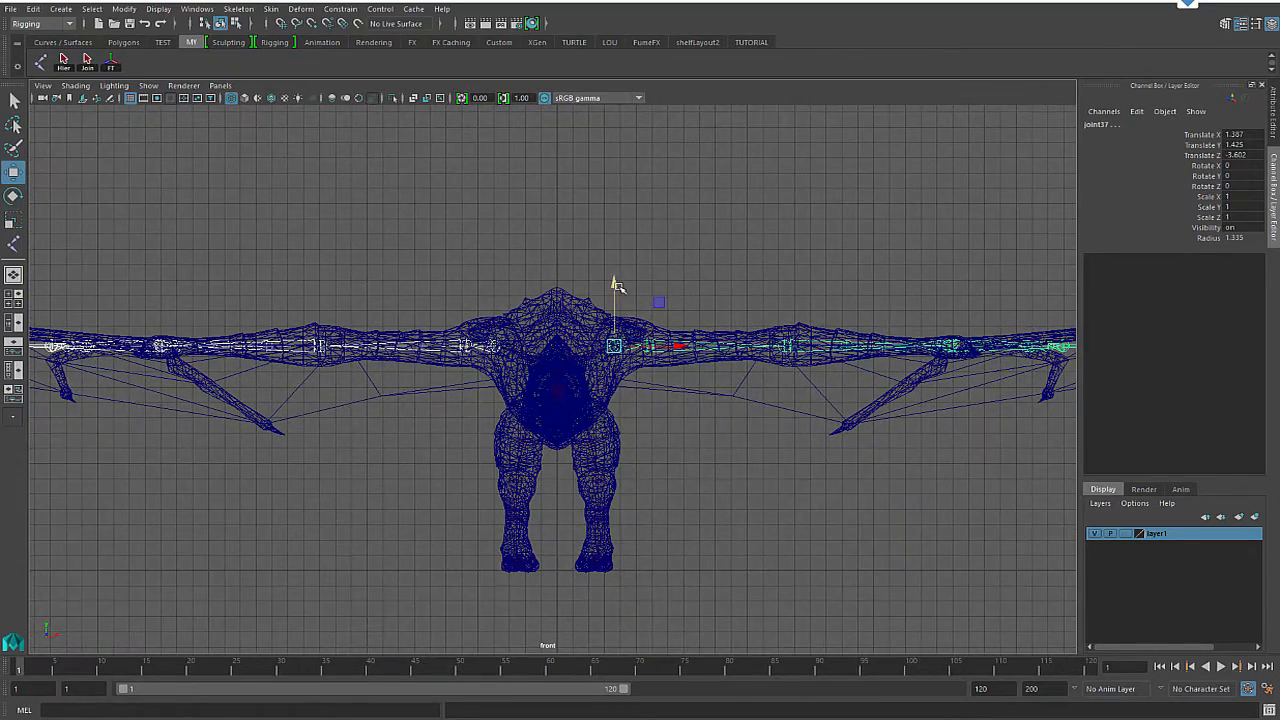
pyautogui.moveTo(617, 286); pyautogui.dragTo(617, 285)
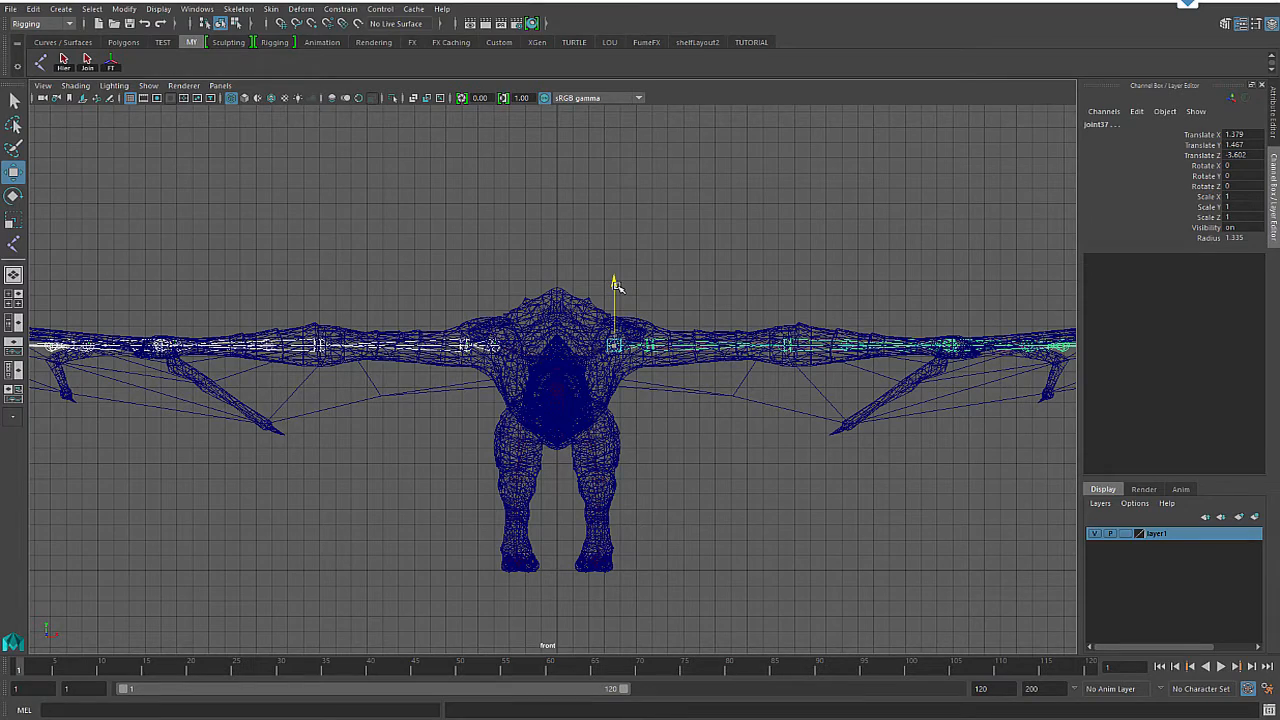
pyautogui.scroll(2, 626, 315)
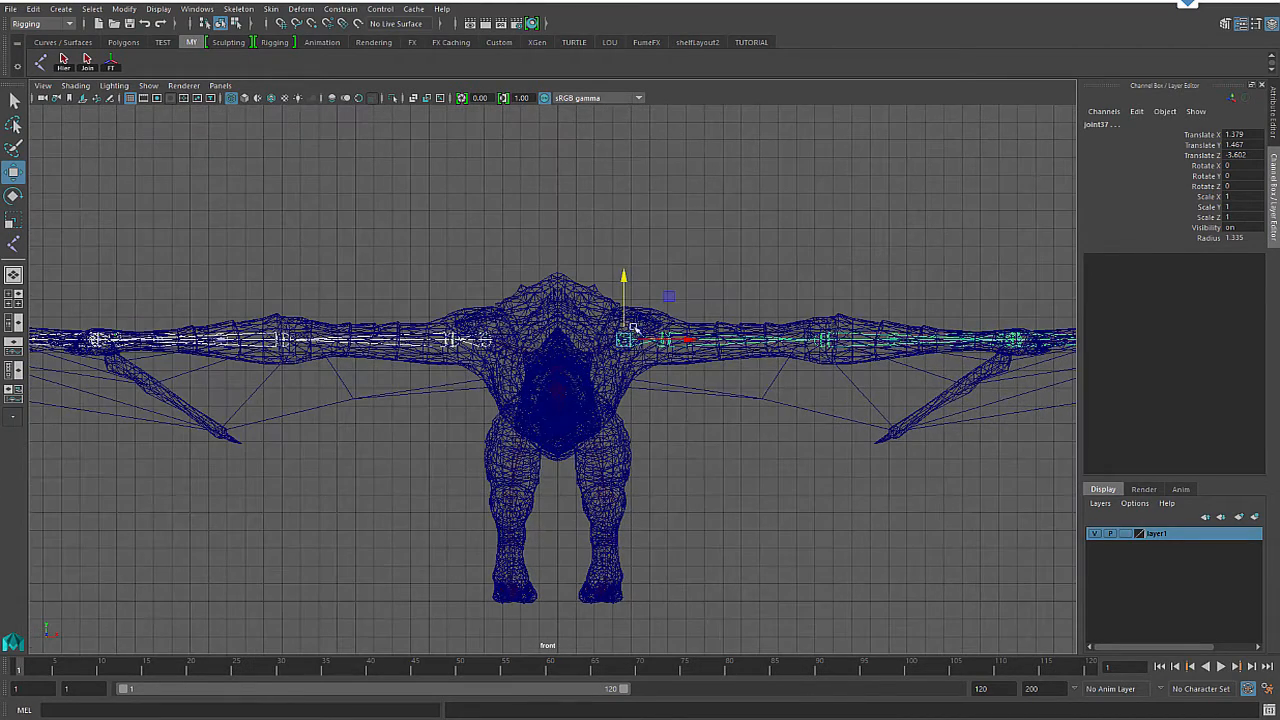
pyautogui.keyDown('alt'); pyautogui.moveTo(381, 370); pyautogui.dragTo(614, 358, button='middle'); pyautogui.keyUp('alt')
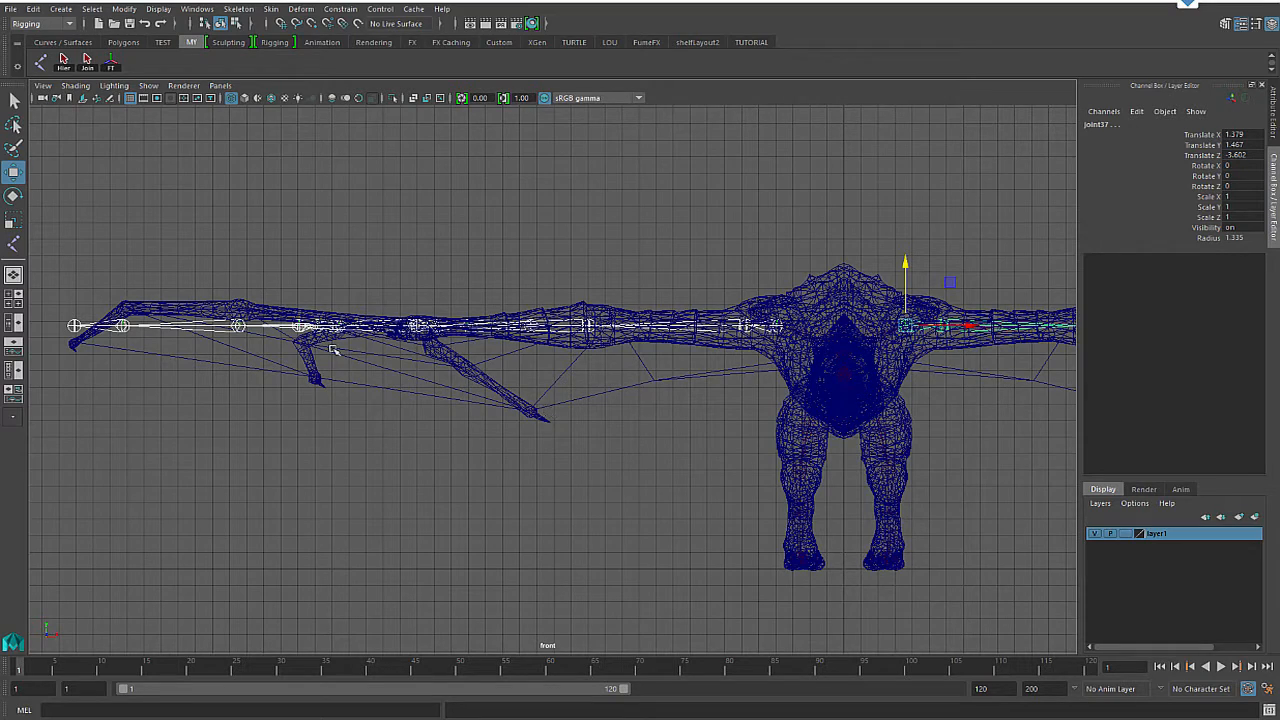
# Step: Lower the left wing's innermost finger joints onto the finger bone in perspective, with joint42 at Translate Y about -1.36 and joint43 about -2.67
pyautogui.press('space')
pyautogui.press('space')
pyautogui.keyDown('alt'); pyautogui.moveTo(700, 300); pyautogui.dragTo(609, 346); pyautogui.keyUp('alt')
pyautogui.keyDown('alt'); pyautogui.moveTo(627, 333); pyautogui.dragTo(623, 289, button='middle'); pyautogui.keyUp('alt')
pyautogui.keyDown('alt'); pyautogui.moveTo(539, 322); pyautogui.dragTo(524, 320); pyautogui.keyUp('alt')
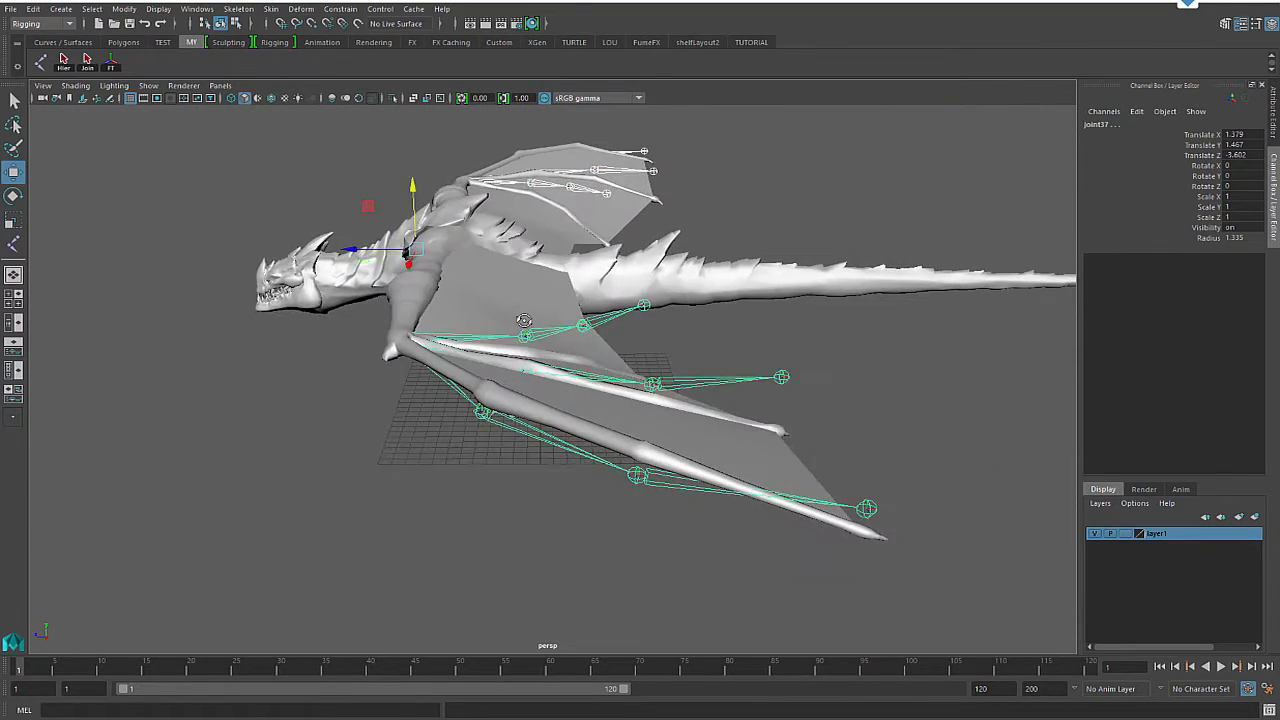
pyautogui.keyDown('alt'); pyautogui.moveTo(524, 320); pyautogui.dragTo(600, 375, button='right'); pyautogui.keyUp('alt')
pyautogui.moveTo(527, 356)
pyautogui.keyDown('alt'); pyautogui.mouseDown()
pyautogui.moveTo(590, 325)
pyautogui.moveTo(540, 360)
pyautogui.mouseUp(); pyautogui.keyUp('alt')
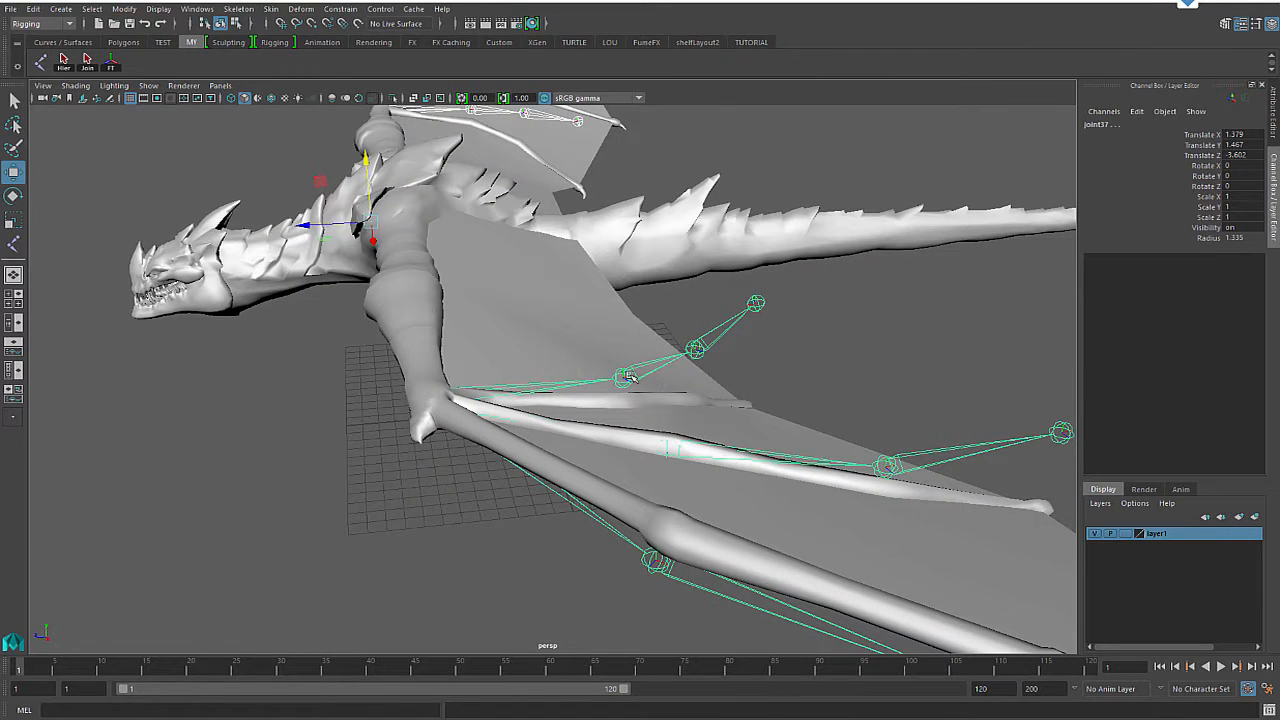
pyautogui.click(625, 377)
pyautogui.moveTo(626, 321); pyautogui.dragTo(624, 349)
pyautogui.click(691, 376)
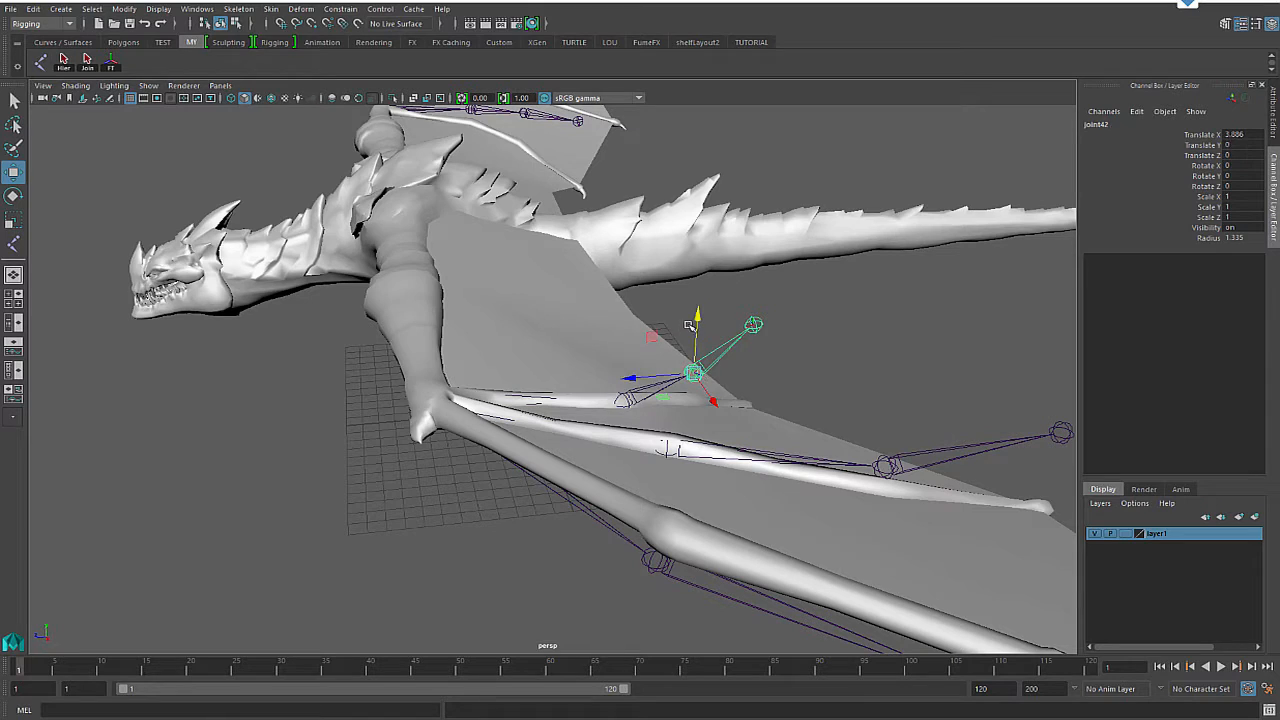
pyautogui.moveTo(701, 324); pyautogui.dragTo(702, 350)
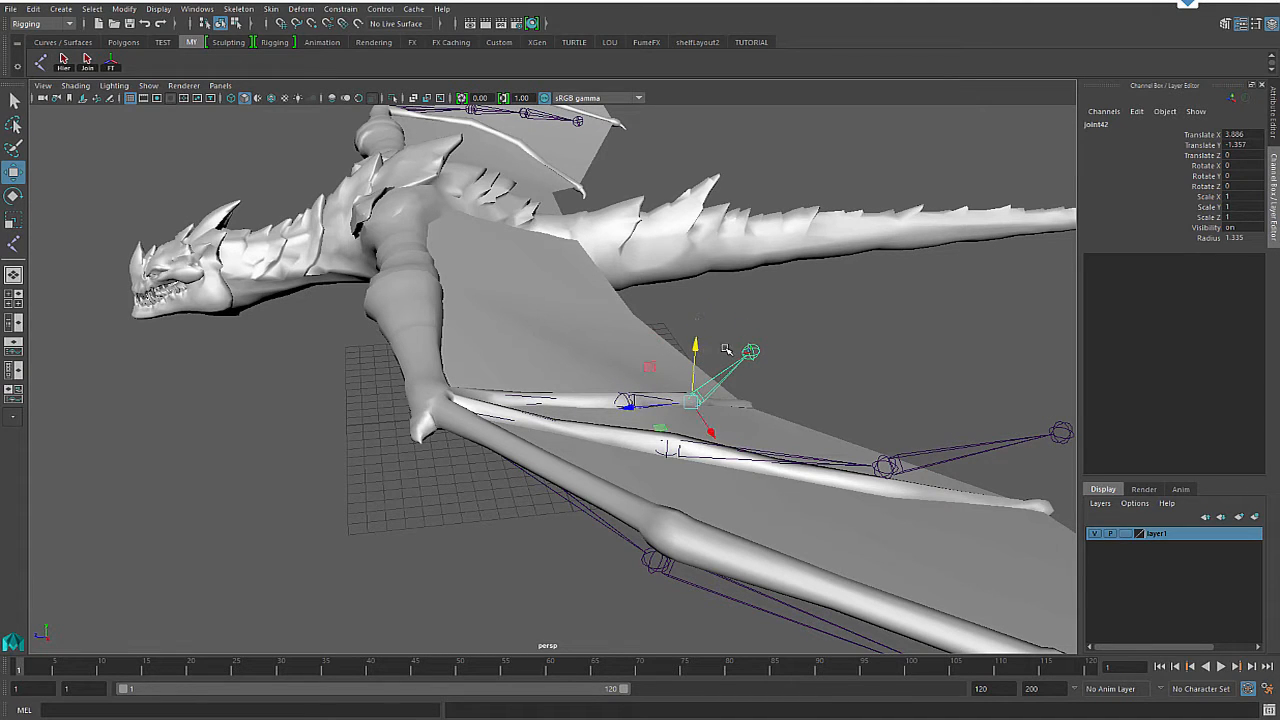
pyautogui.click(752, 351)
pyautogui.moveTo(758, 298); pyautogui.dragTo(758, 352)
# Step: Try to rotate joint44 of the left wing's middle finger down towards the finger bone
pyautogui.scroll(5, 815, 470)
pyautogui.keyDown('alt'); pyautogui.moveTo(815, 469); pyautogui.dragTo(676, 394, button='right'); pyautogui.keyUp('alt')
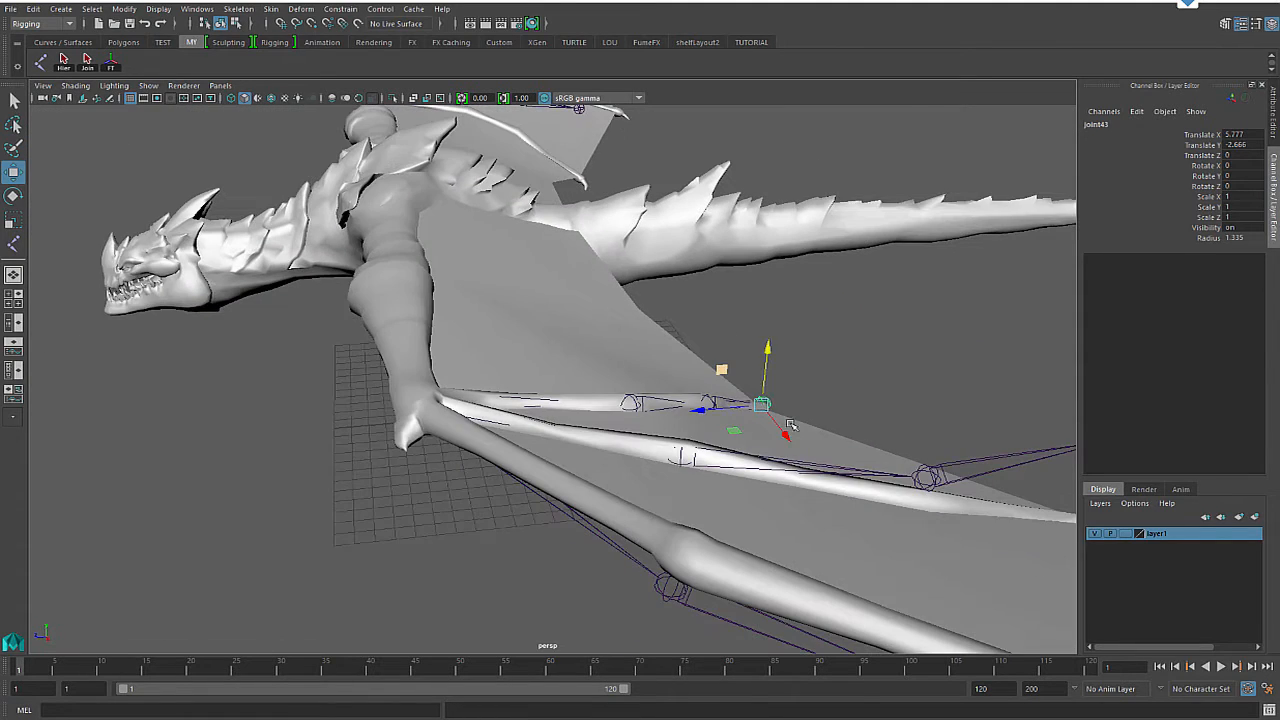
pyautogui.keyDown('alt'); pyautogui.moveTo(976, 463); pyautogui.dragTo(809, 387, button='middle'); pyautogui.keyUp('alt')
pyautogui.click(449, 364)
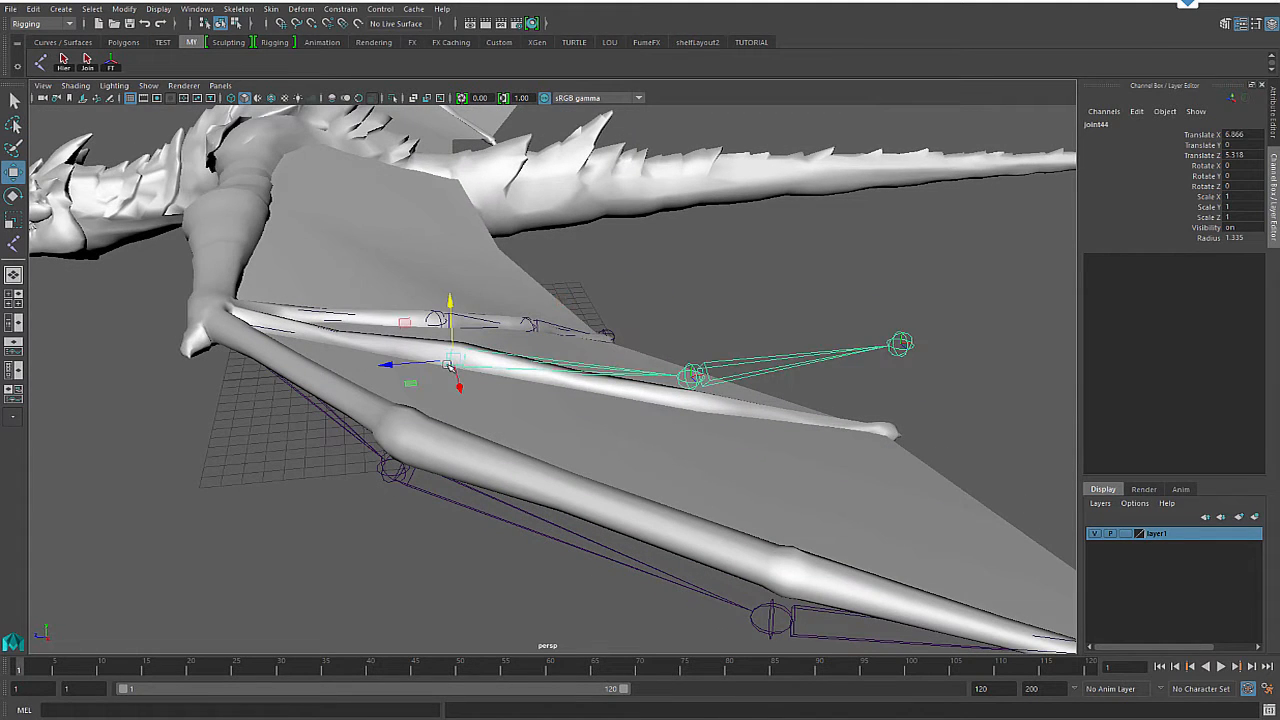
pyautogui.press('e')
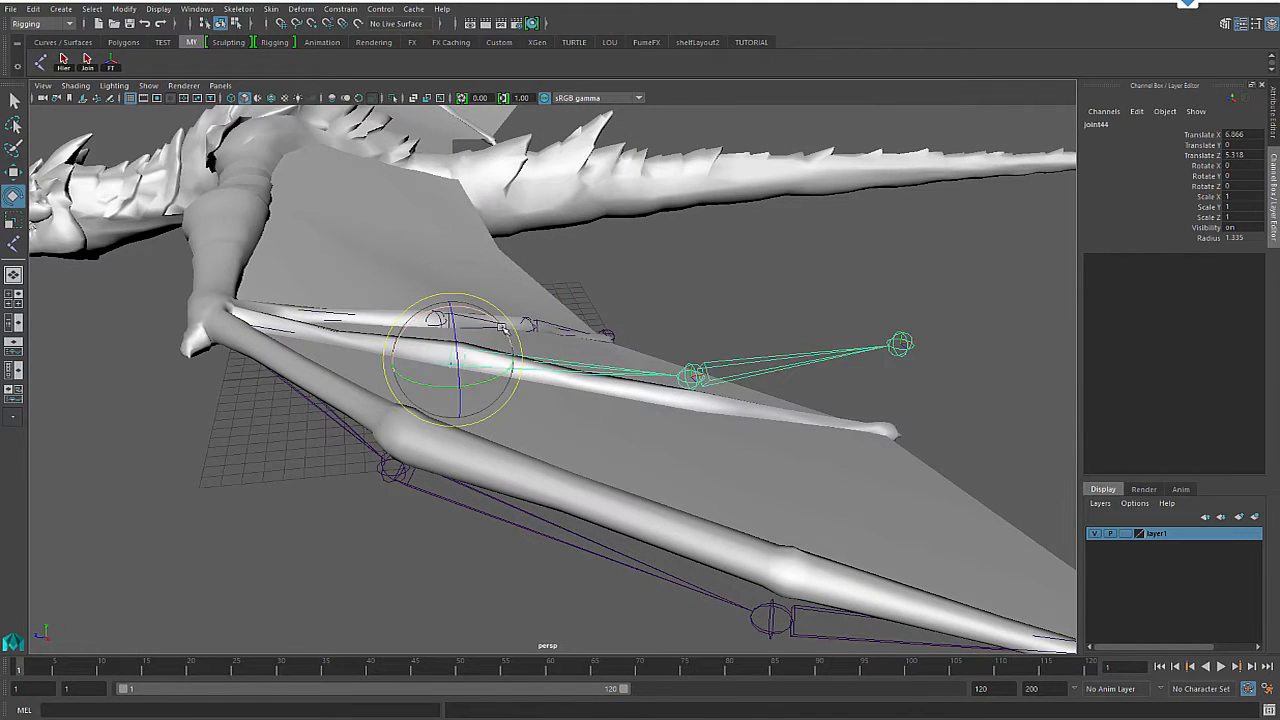
pyautogui.moveTo(504, 336); pyautogui.dragTo(502, 348)
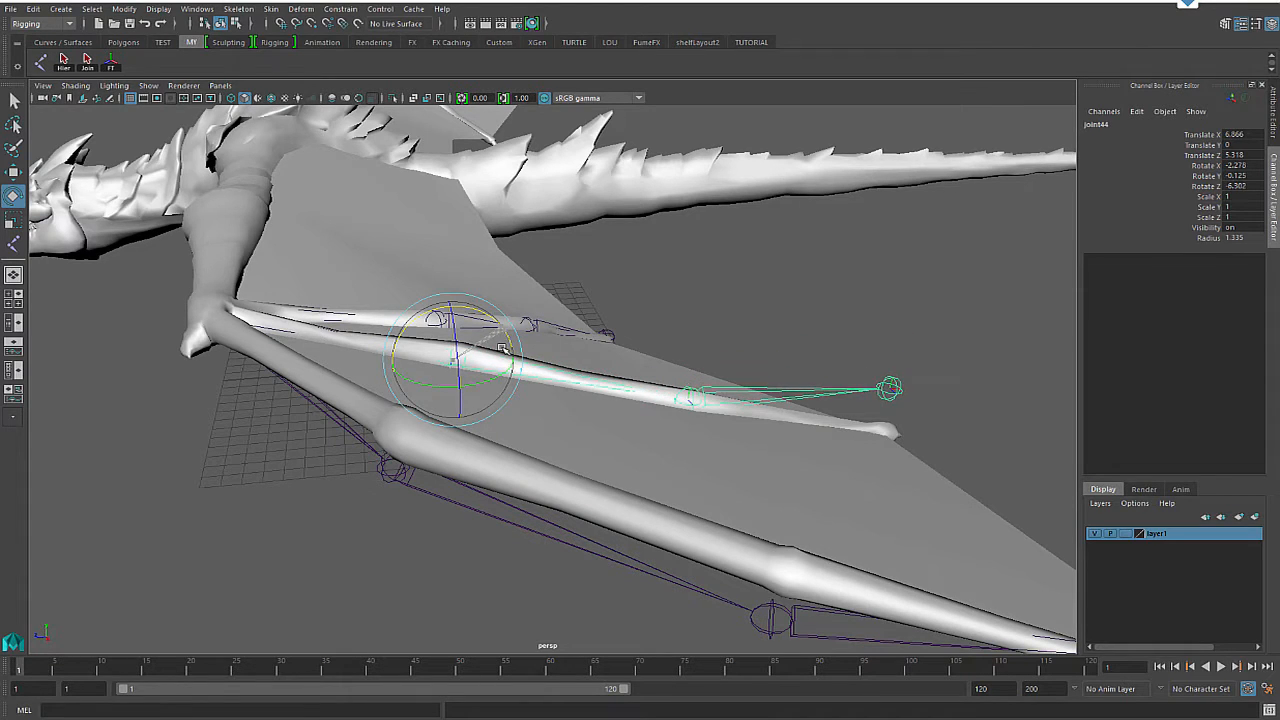
pyautogui.hotkey('ctrl', 'z')
# Step: Lower the left middle finger's outer joints onto the bone, with joint45 at Translate Y about -1.04 and tip joint46 about -2.48
pyautogui.click(686, 372)
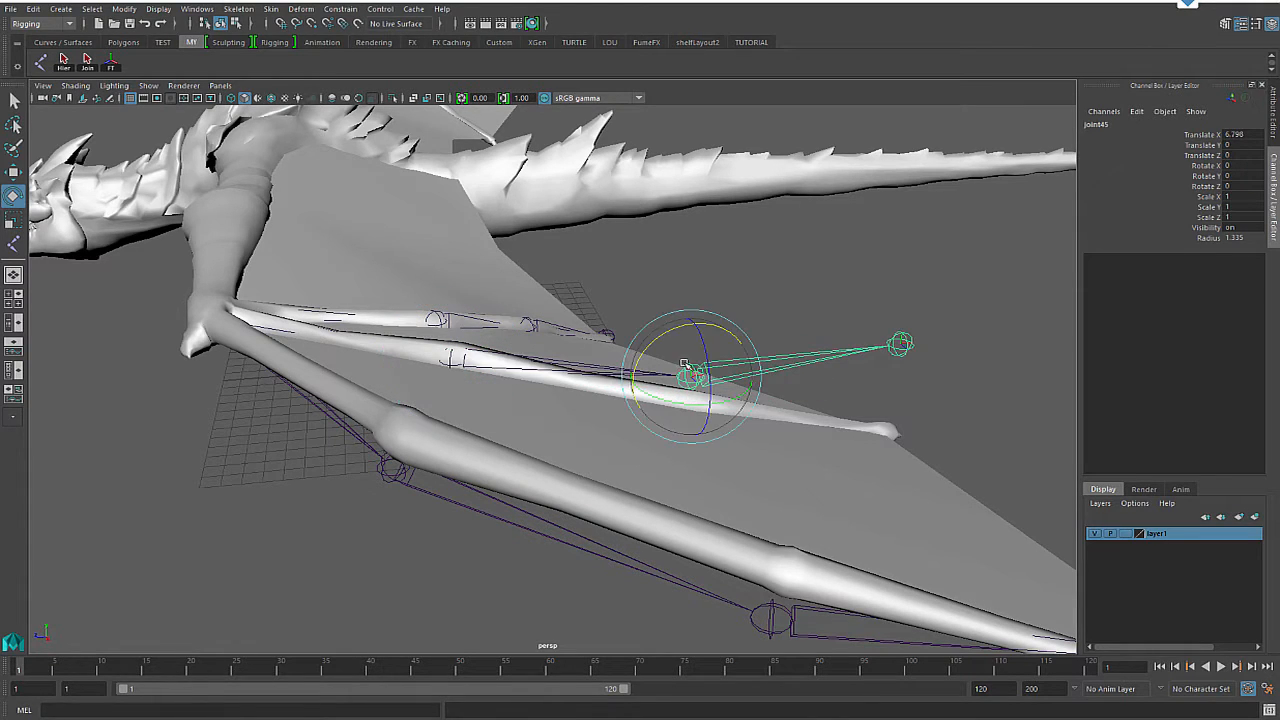
pyautogui.press('w')
pyautogui.moveTo(694, 322); pyautogui.dragTo(690, 354)
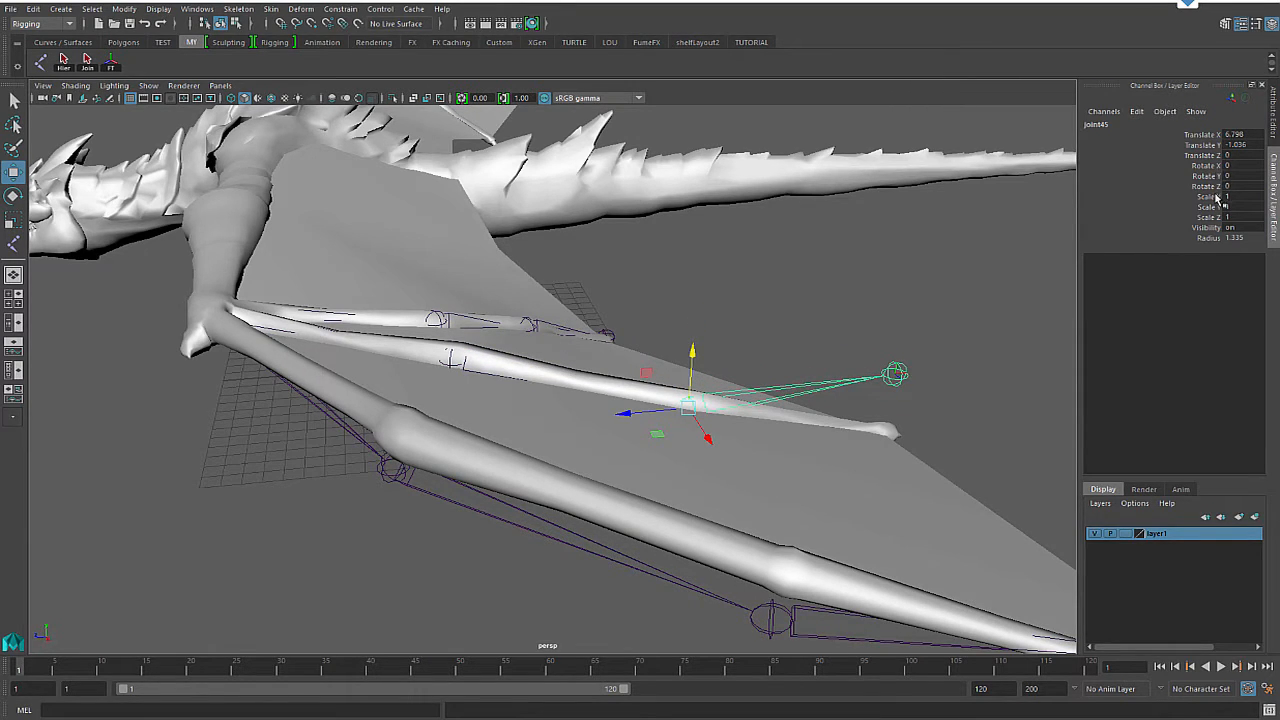
pyautogui.click(895, 370)
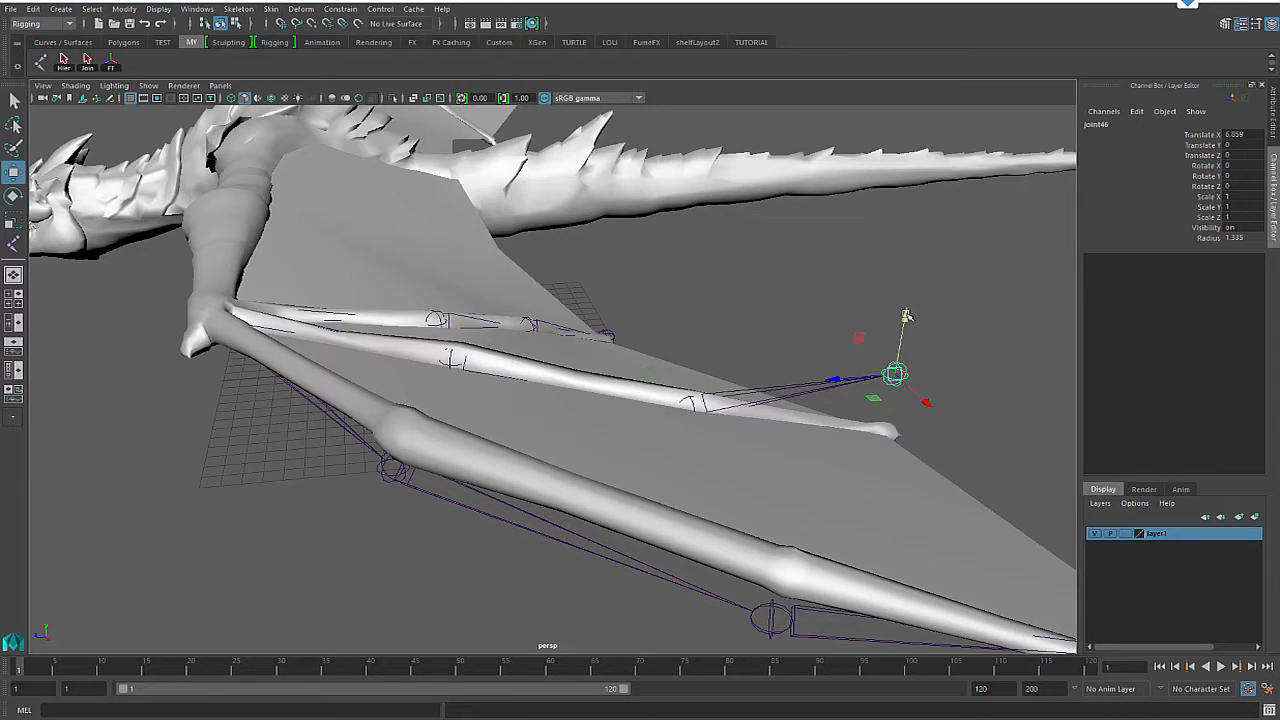
pyautogui.moveTo(905, 316); pyautogui.dragTo(901, 372)
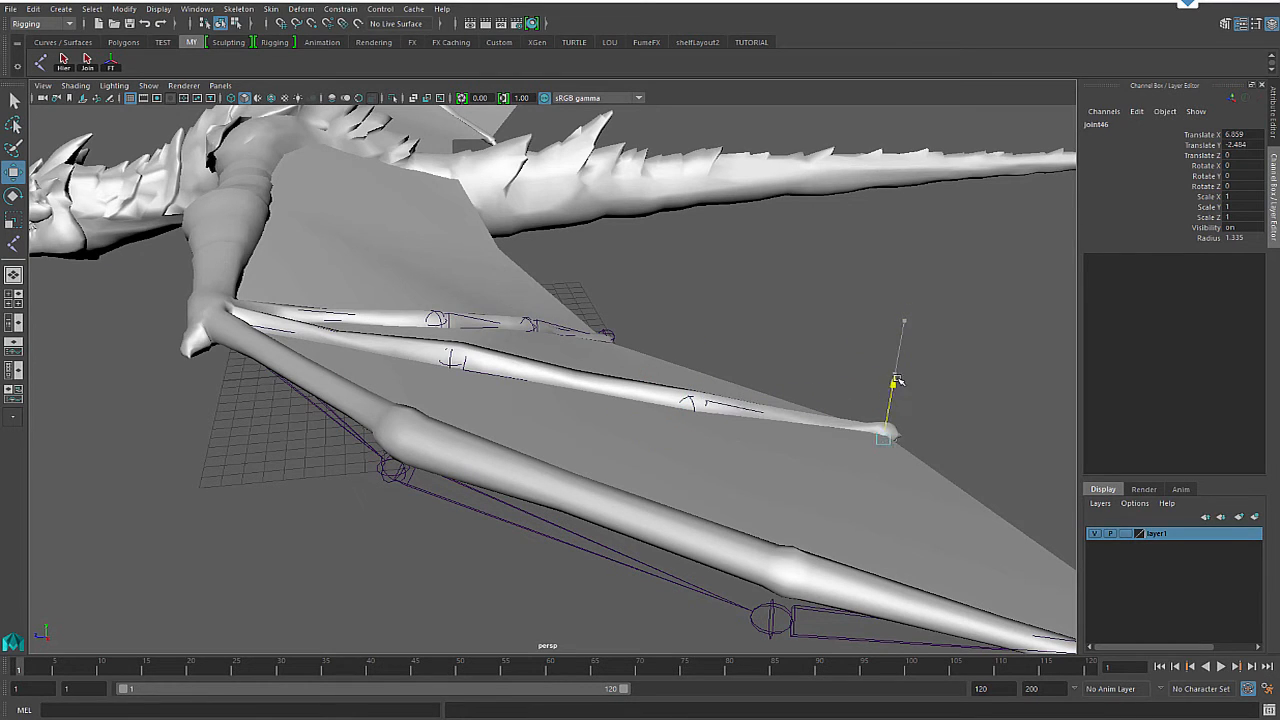
# Step: Test the bend of the left wing's middle finger by rotating joint44, and undo the rotation
pyautogui.click(450, 362)
pyautogui.press('e')
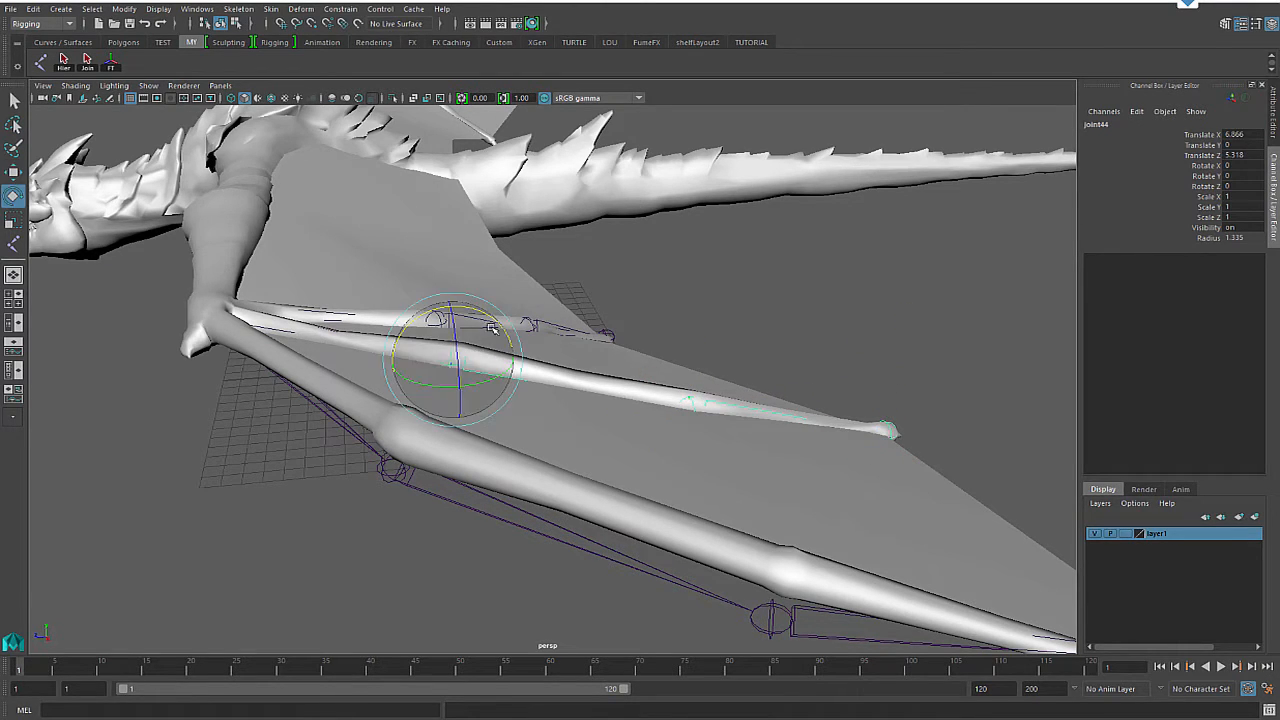
pyautogui.moveTo(493, 320); pyautogui.dragTo(507, 301)
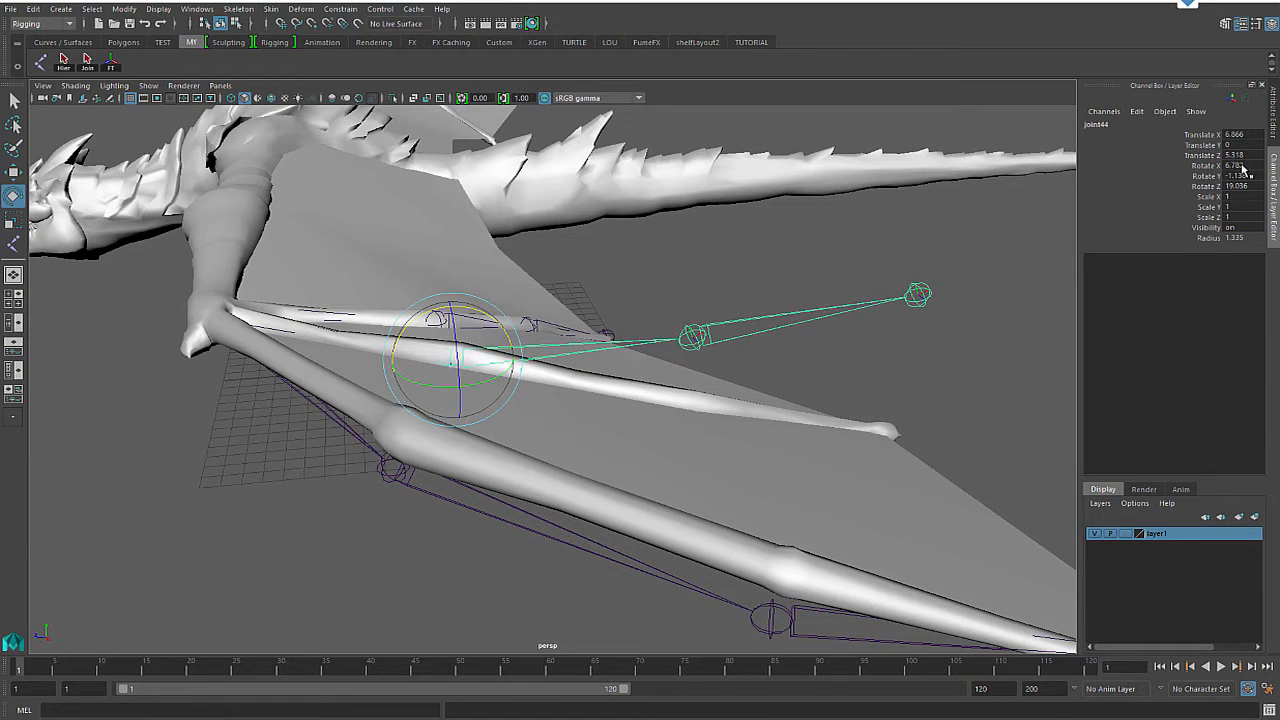
pyautogui.hotkey('ctrl', 'z')
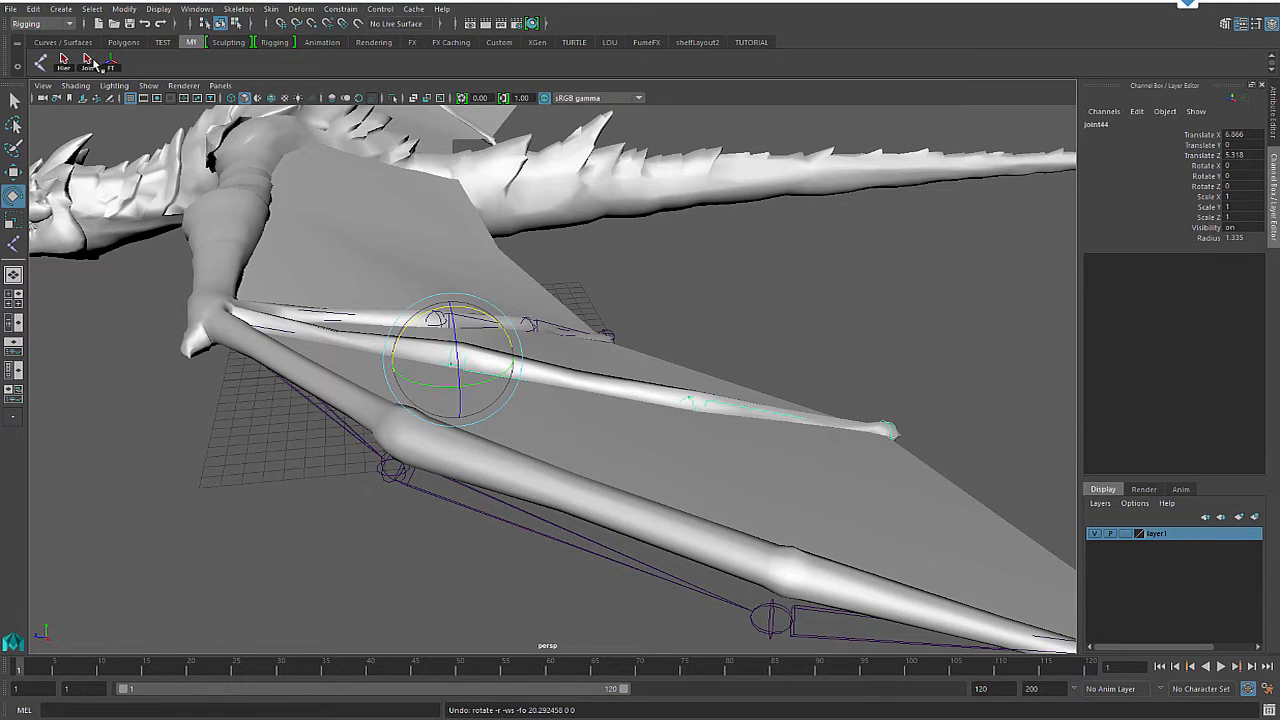
# Step: Align the left wing's outermost finger chain with its bone, raising joint47 to Translate Y about 1.24 and lowering tip joint49 to about -2.23
pyautogui.keyDown('alt'); pyautogui.moveTo(727, 432); pyautogui.dragTo(691, 404); pyautogui.keyUp('alt')
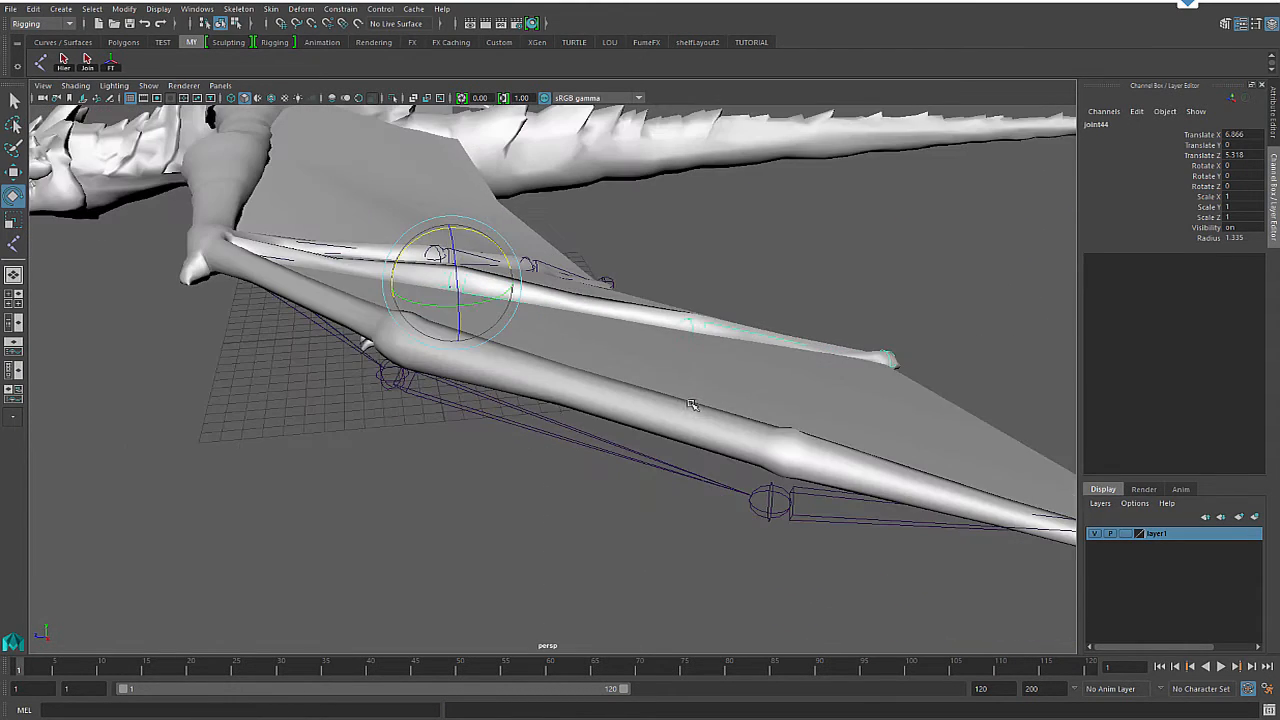
pyautogui.keyDown('alt'); pyautogui.moveTo(492, 392); pyautogui.dragTo(486, 340); pyautogui.keyUp('alt')
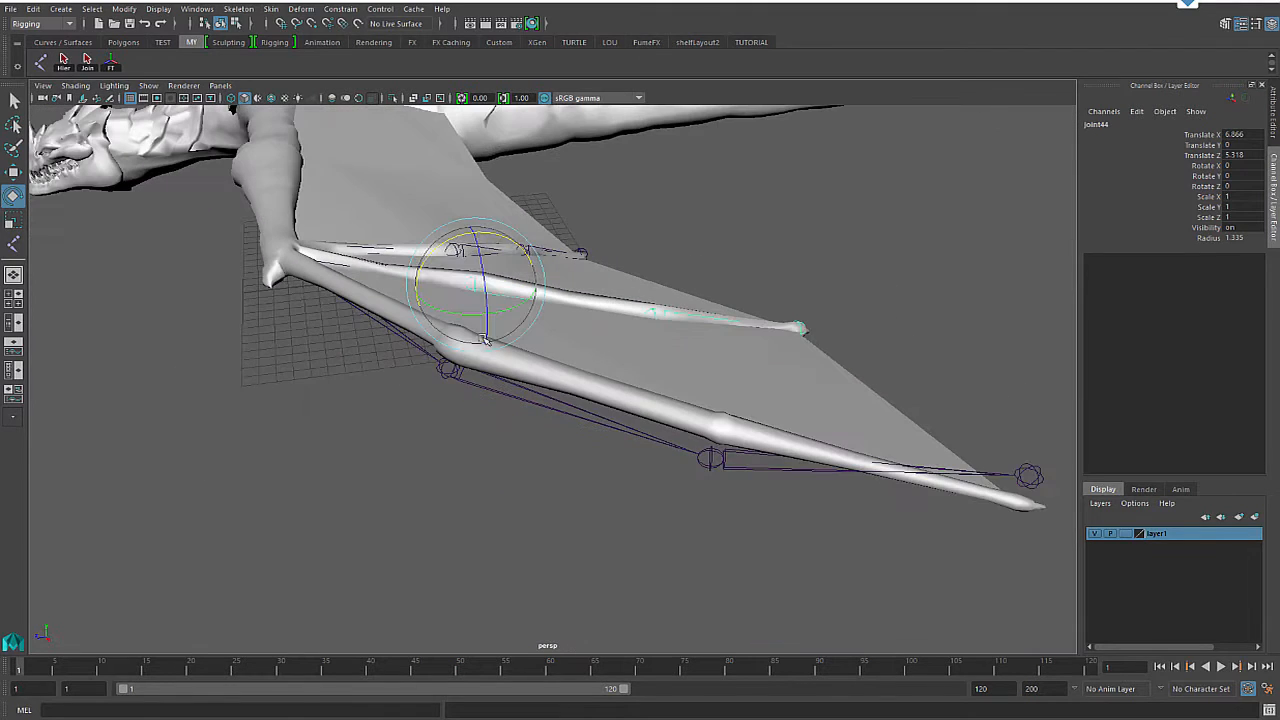
pyautogui.click(446, 374)
pyautogui.press('w')
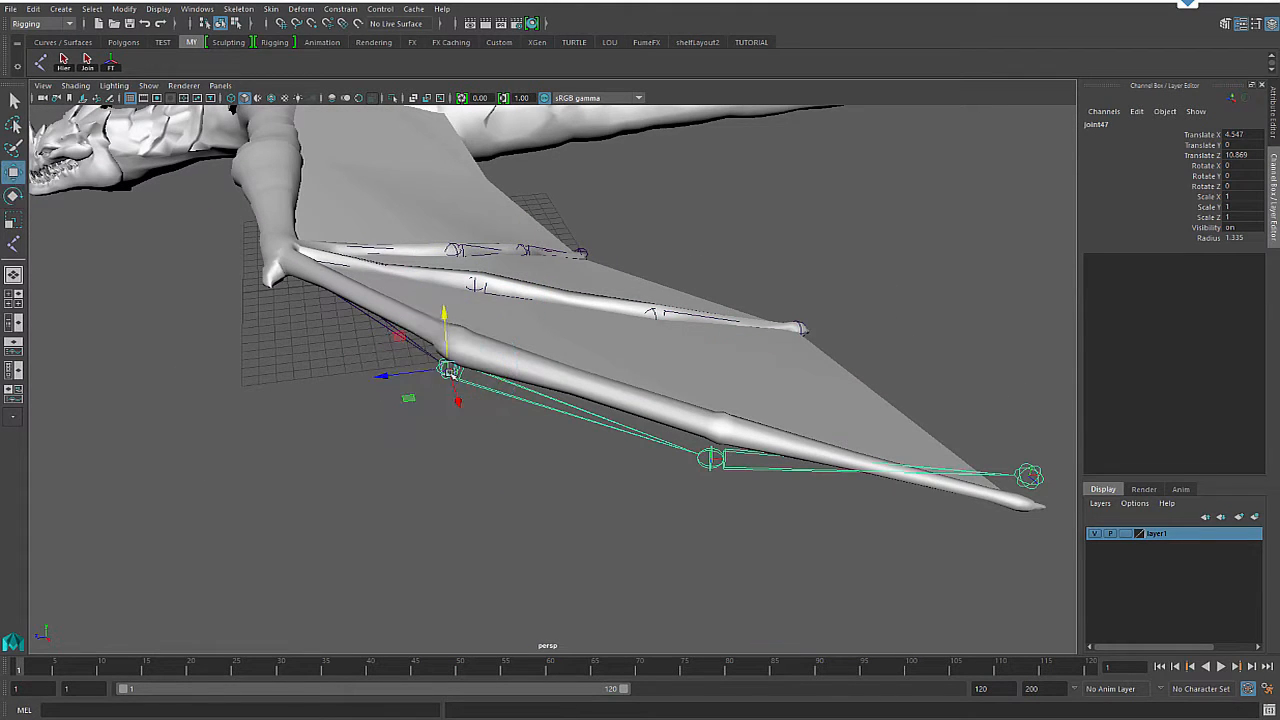
pyautogui.moveTo(455, 333); pyautogui.dragTo(458, 288)
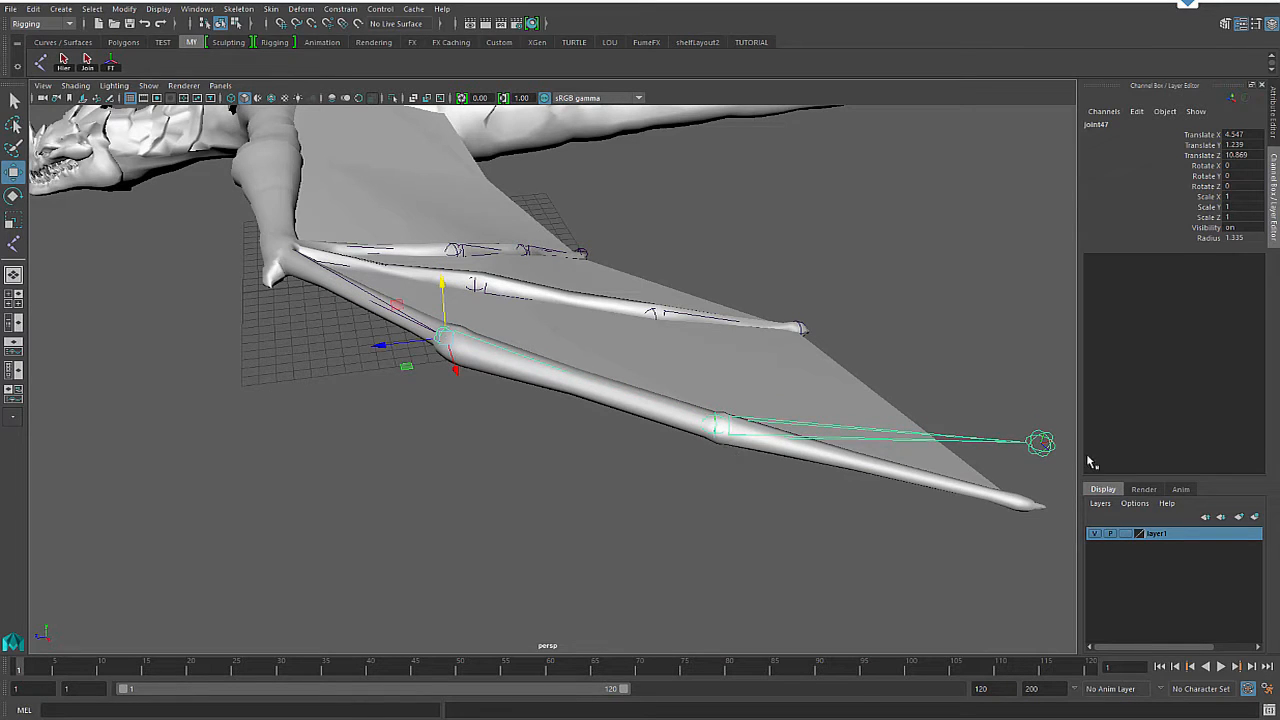
pyautogui.click(1040, 444)
pyautogui.click(1044, 441)
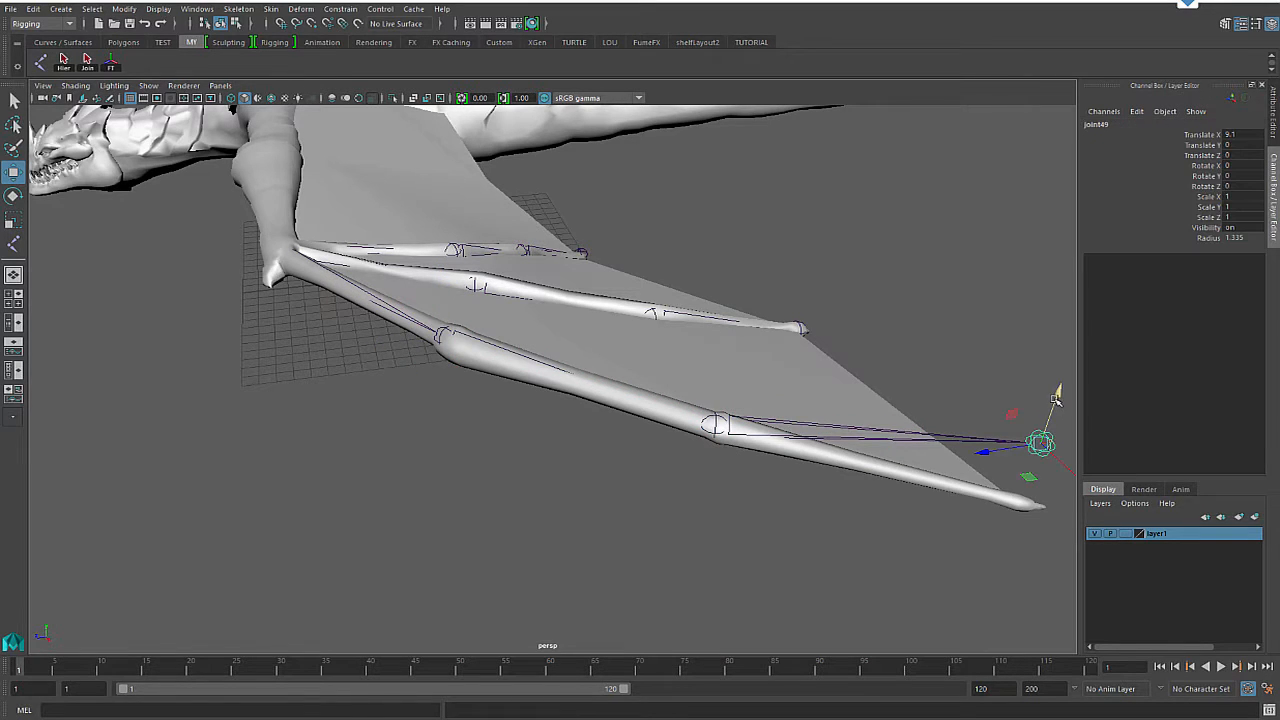
pyautogui.moveTo(1060, 396); pyautogui.dragTo(1050, 462)
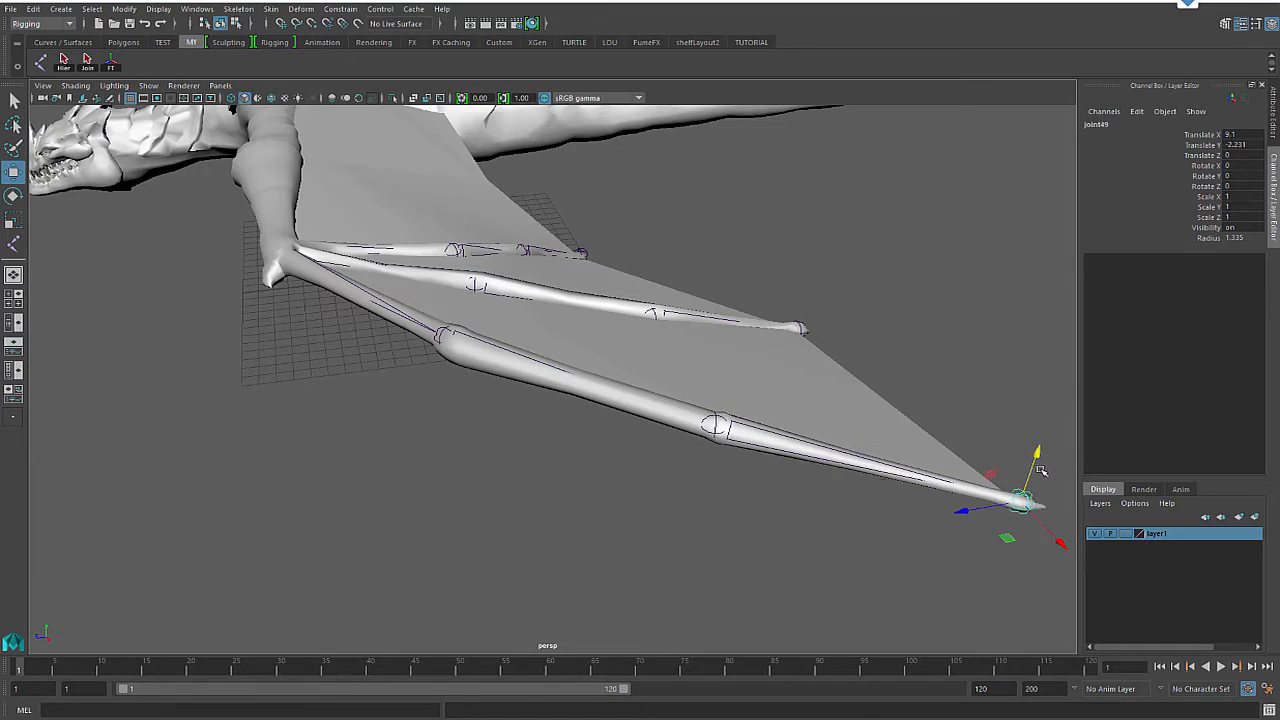
# Step: Lower the right wing's innermost finger joints onto the finger bone, starting with joint54 at Translate Y about -1.01 and ending at the tip
pyautogui.keyDown('alt'); pyautogui.moveTo(1050, 462); pyautogui.dragTo(866, 441, button='right'); pyautogui.keyUp('alt')
pyautogui.keyDown('alt'); pyautogui.moveTo(888, 414); pyautogui.dragTo(906, 420); pyautogui.keyUp('alt')
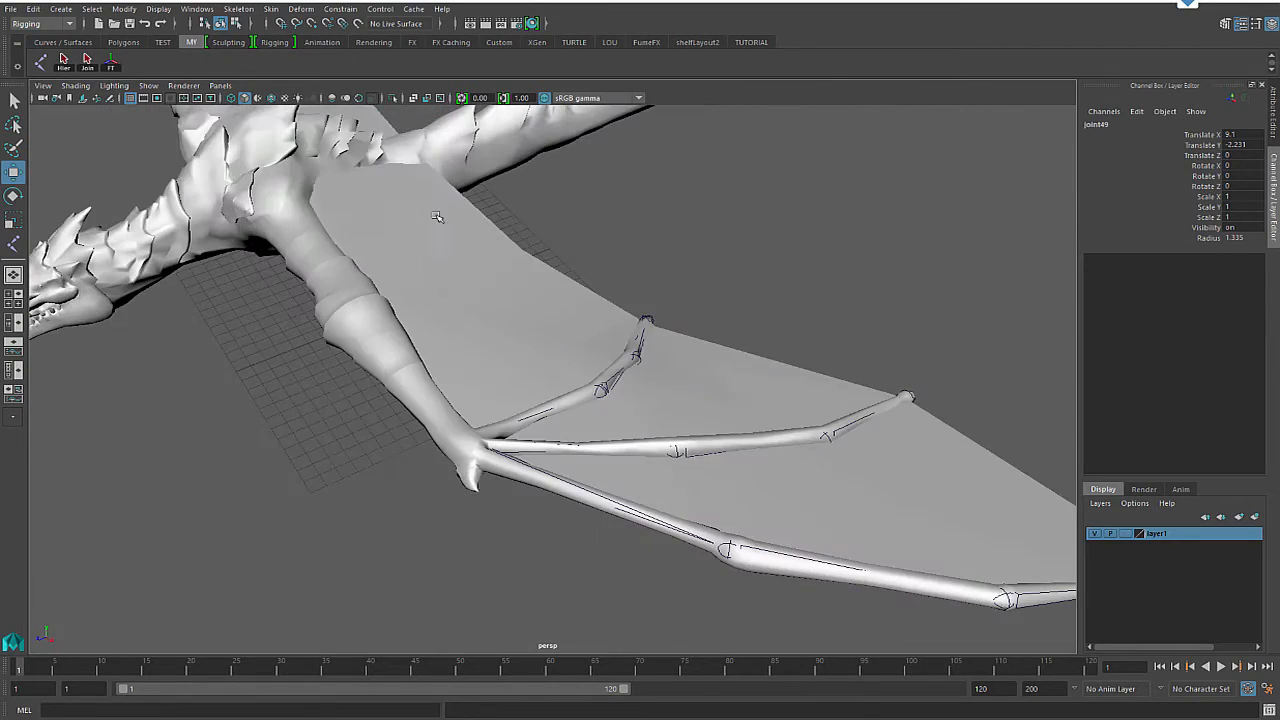
pyautogui.keyDown('alt'); pyautogui.moveTo(440, 217); pyautogui.dragTo(598, 294, button='middle'); pyautogui.keyUp('alt')
pyautogui.keyDown('alt'); pyautogui.moveTo(598, 294); pyautogui.dragTo(690, 403); pyautogui.keyUp('alt')
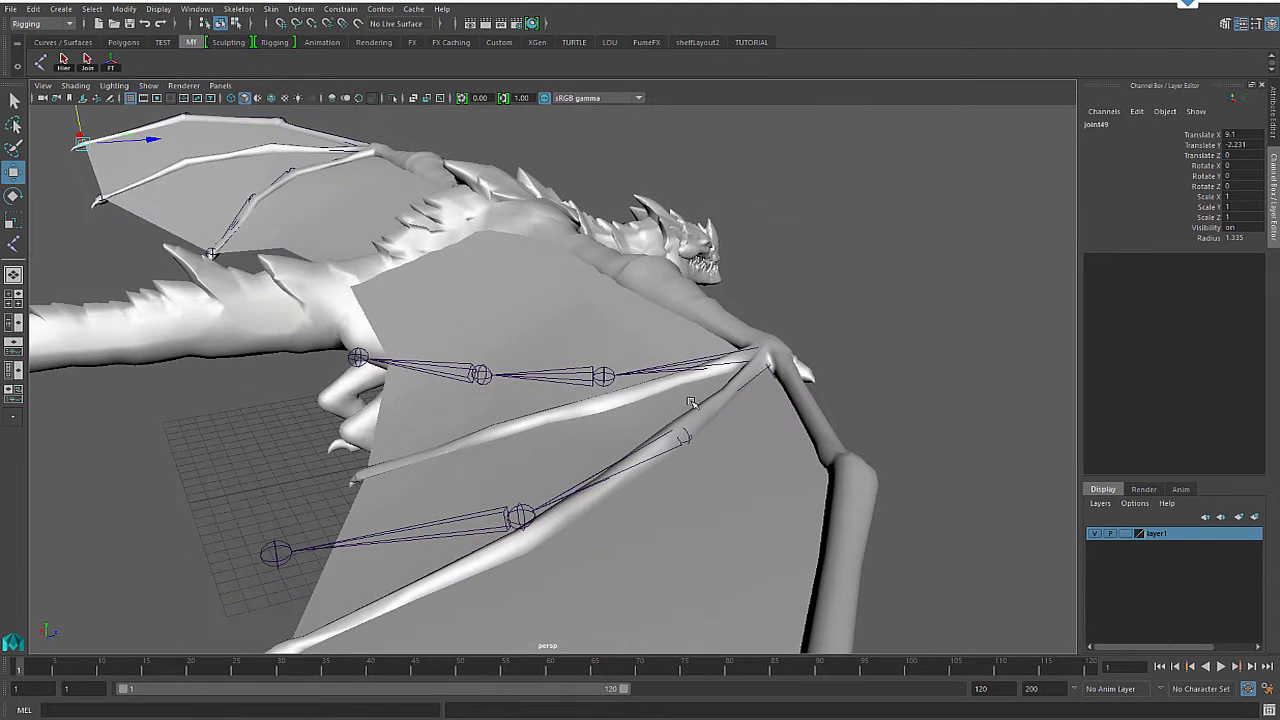
pyautogui.click(588, 372)
pyautogui.moveTo(607, 318); pyautogui.dragTo(608, 346)
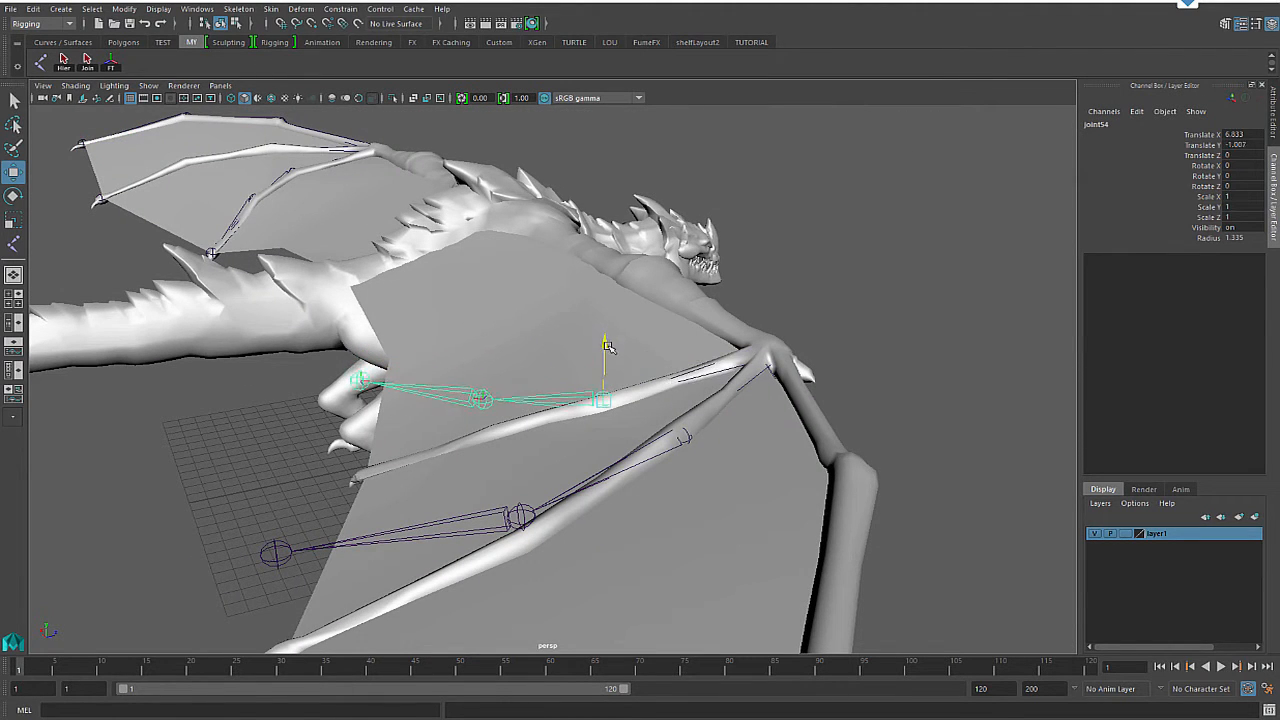
pyautogui.click(480, 402)
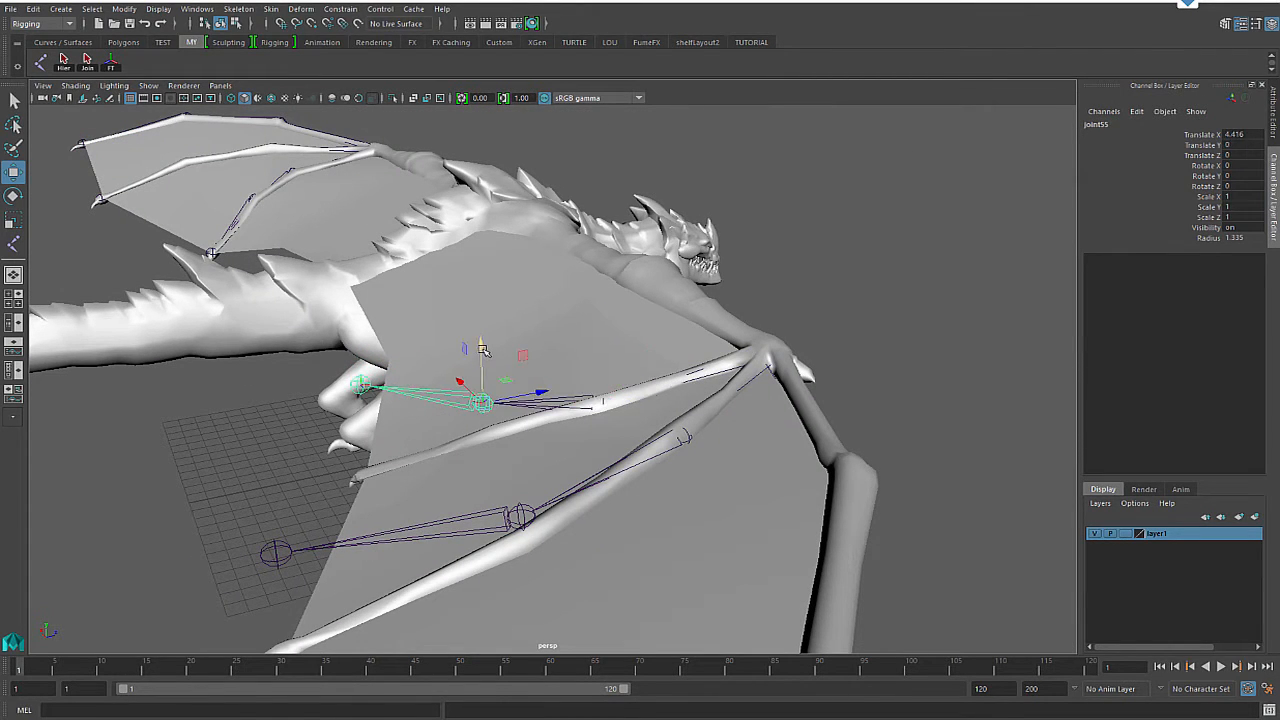
pyautogui.moveTo(483, 348); pyautogui.dragTo(485, 387)
pyautogui.click(367, 418)
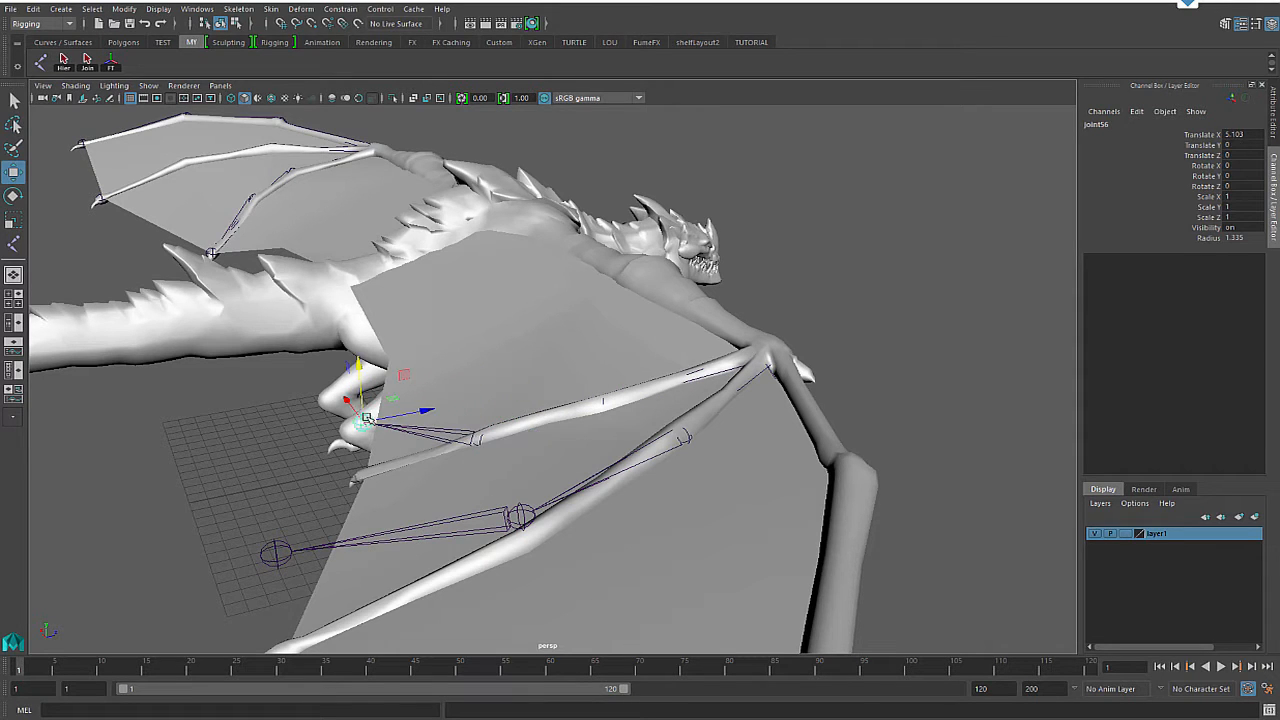
pyautogui.moveTo(355, 358); pyautogui.dragTo(358, 410)
# Step: Lower the right wing's middle finger outer joints onto the bone, with joint58 at Translate Y about -0.87 and tip joint59 about -2.16
pyautogui.moveTo(523, 454)
pyautogui.keyDown('alt'); pyautogui.mouseDown()
pyautogui.moveTo(616, 449)
pyautogui.moveTo(530, 456)
pyautogui.mouseUp(); pyautogui.keyUp('alt')
pyautogui.click(272, 480)
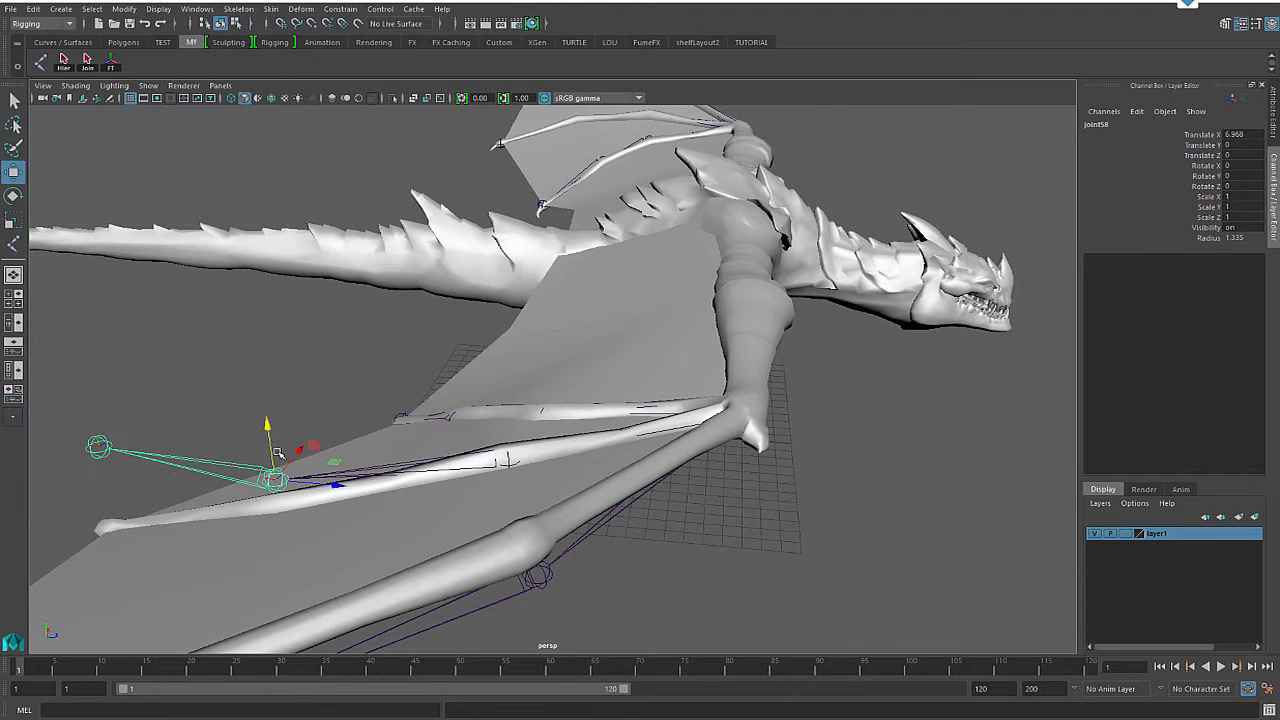
pyautogui.moveTo(267, 425); pyautogui.dragTo(122, 468)
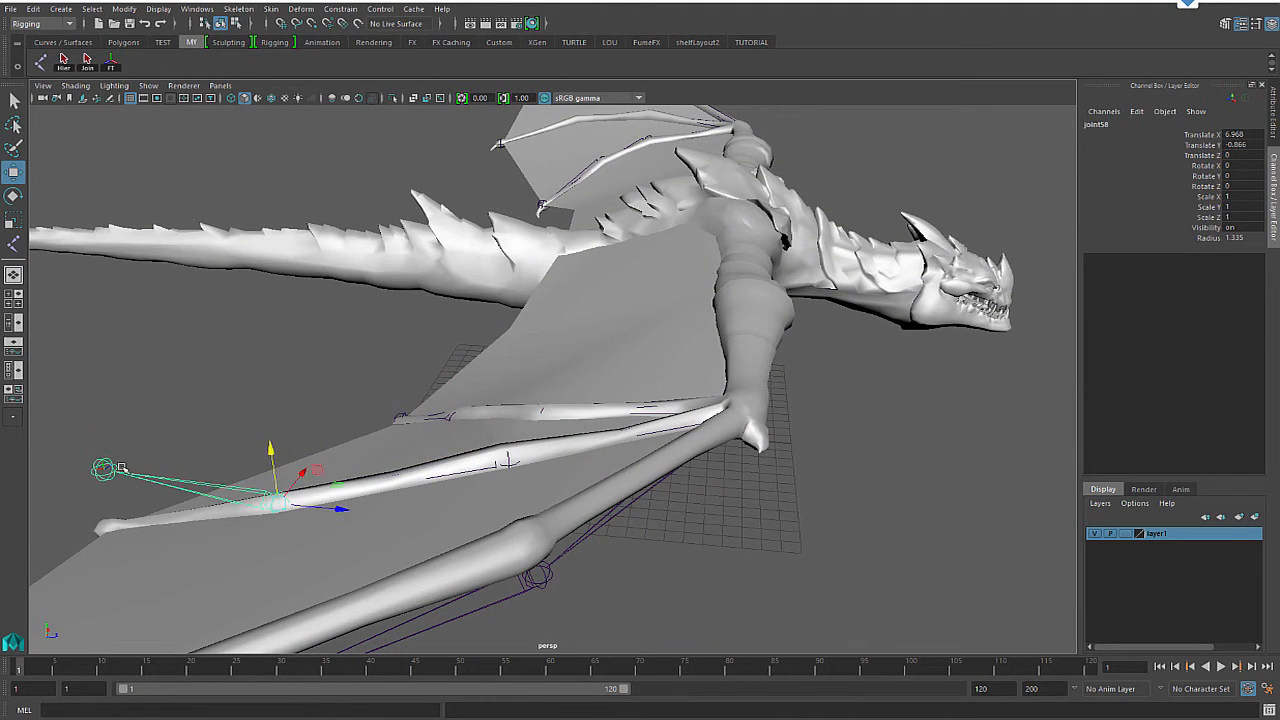
pyautogui.click(94, 458)
pyautogui.keyDown('alt'); pyautogui.moveTo(197, 403); pyautogui.dragTo(272, 370); pyautogui.keyUp('alt')
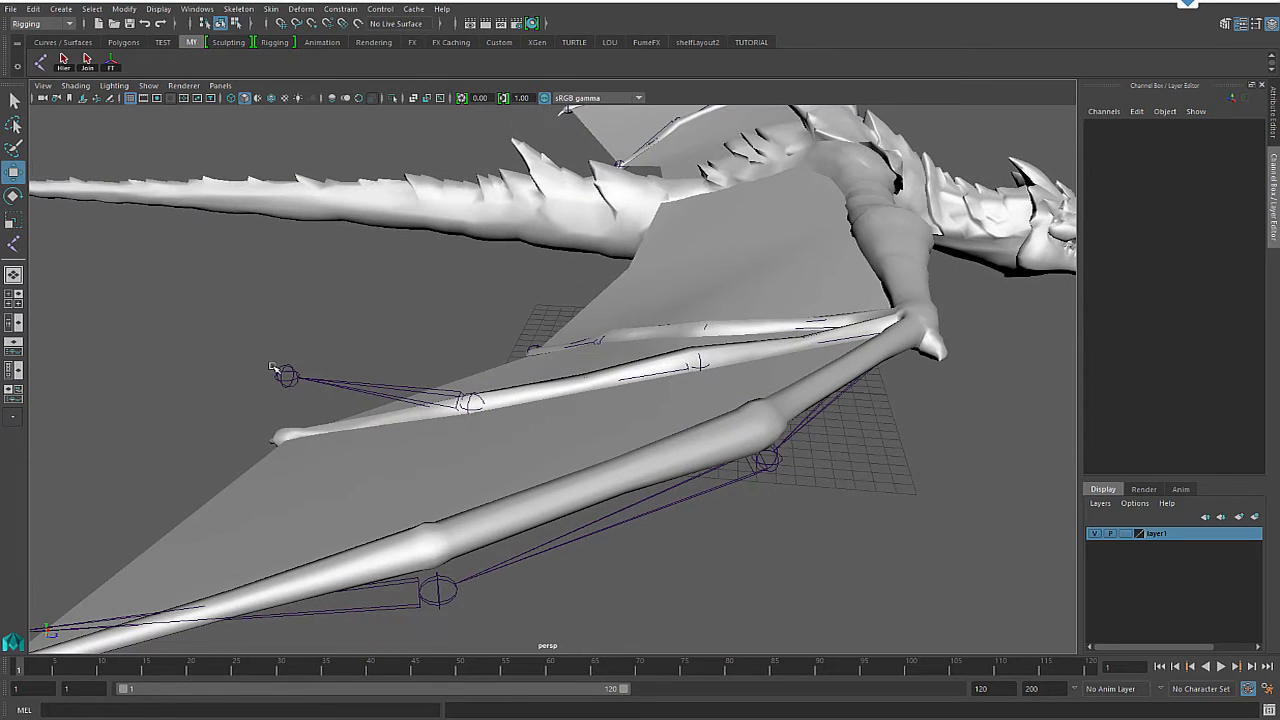
pyautogui.click(281, 370)
pyautogui.moveTo(278, 322); pyautogui.dragTo(284, 379)
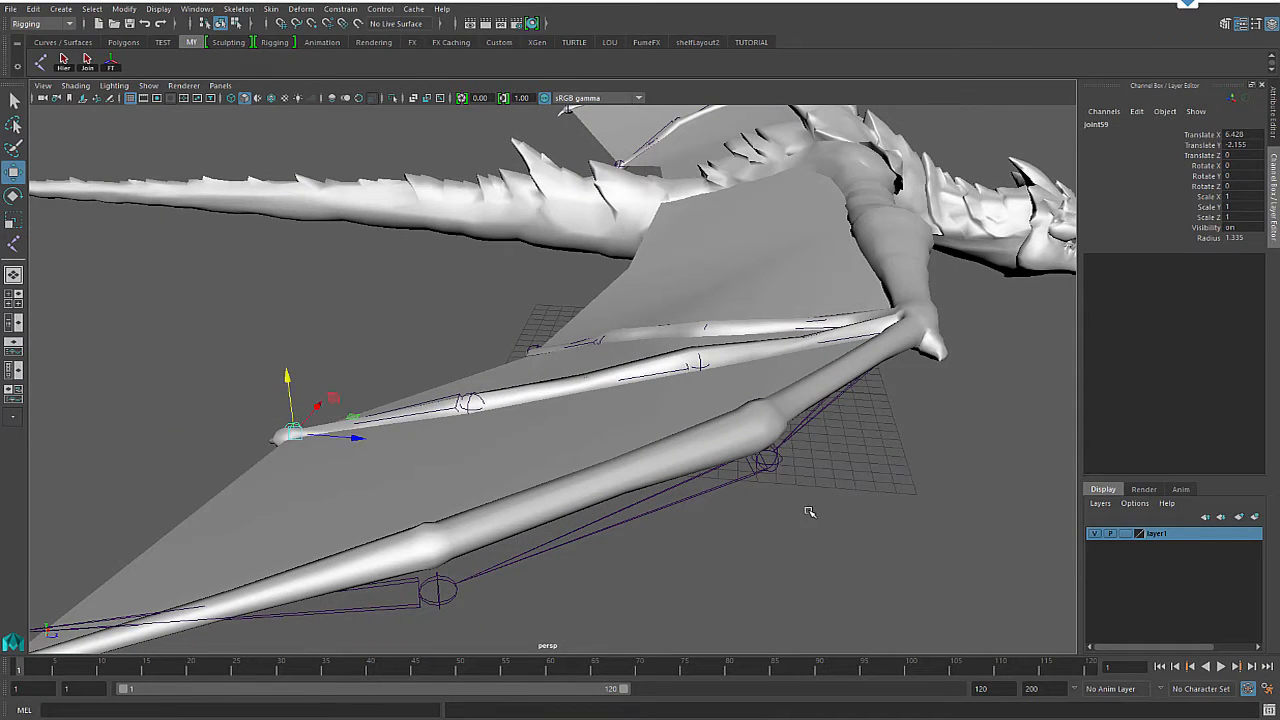
# Step: Align the right wing's outermost finger chain with its bone, raising joint60 to Translate Y about 1.07 and lowering tip joint62 to about -2.20
pyautogui.keyDown('alt'); pyautogui.moveTo(810, 513); pyautogui.dragTo(697, 494); pyautogui.keyUp('alt')
pyautogui.click(512, 467)
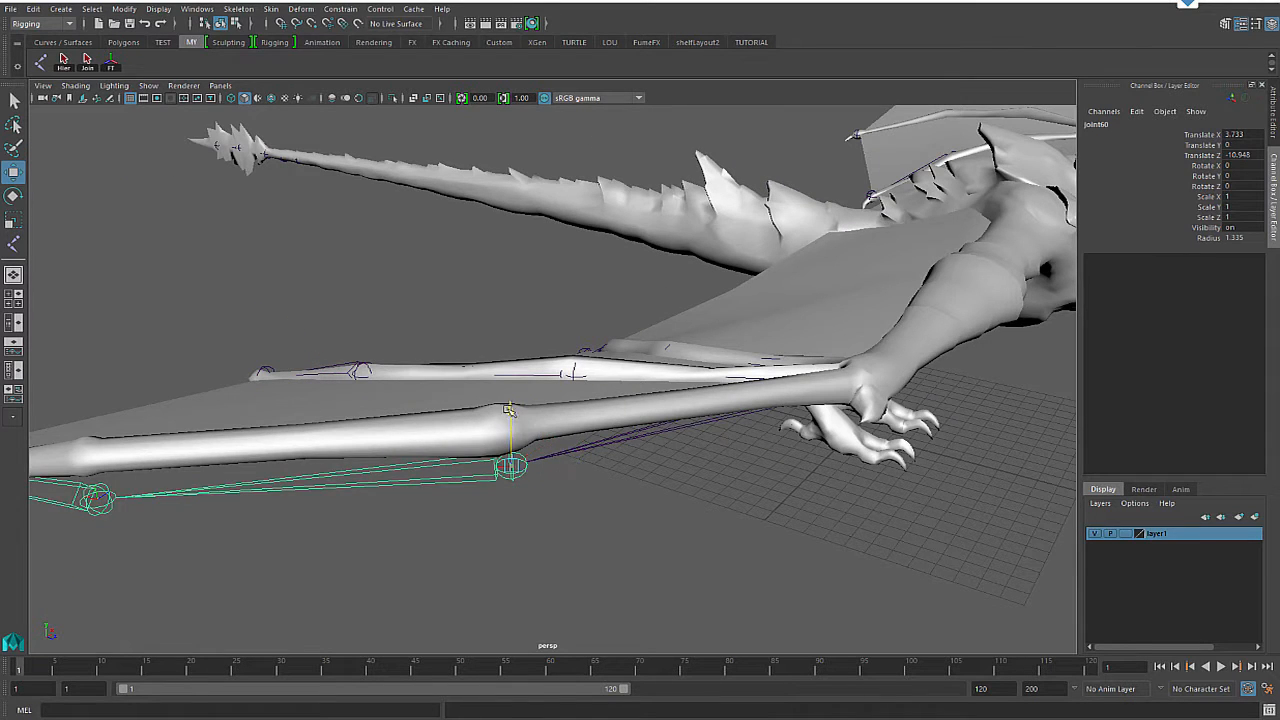
pyautogui.moveTo(510, 415); pyautogui.dragTo(506, 371)
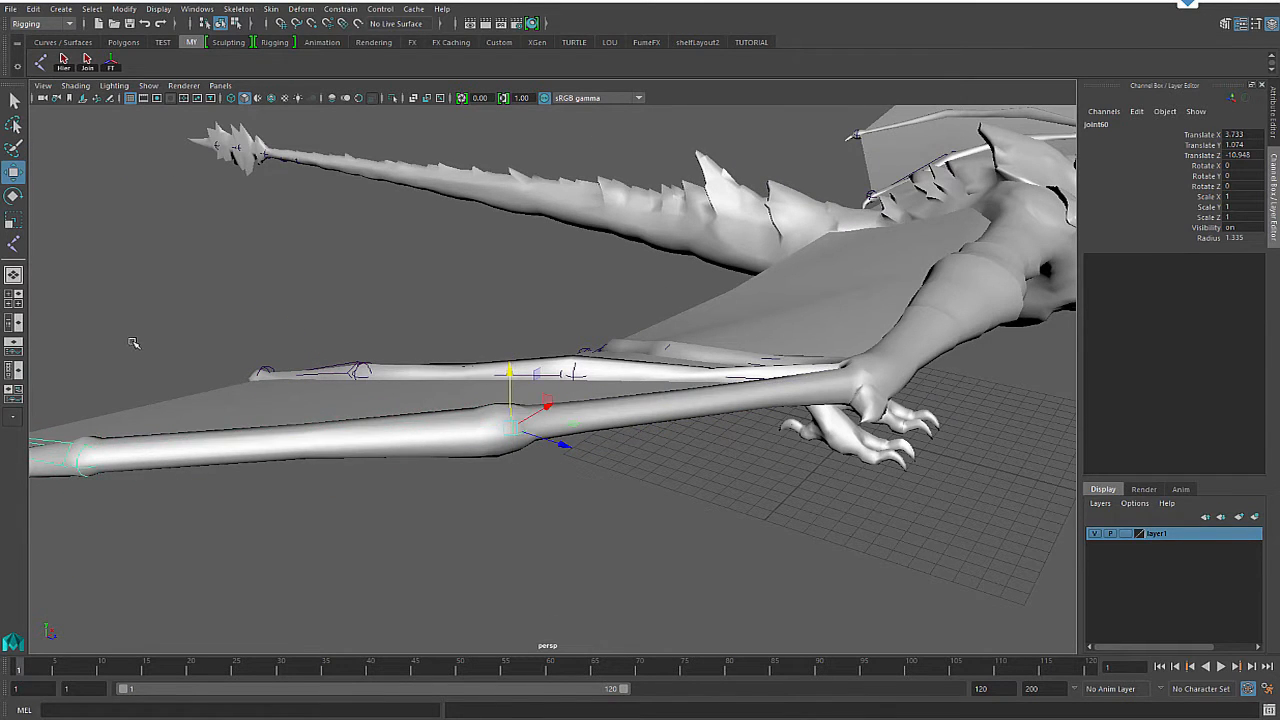
pyautogui.keyDown('alt'); pyautogui.moveTo(134, 343); pyautogui.dragTo(336, 378); pyautogui.keyUp('alt')
pyautogui.click(370, 375)
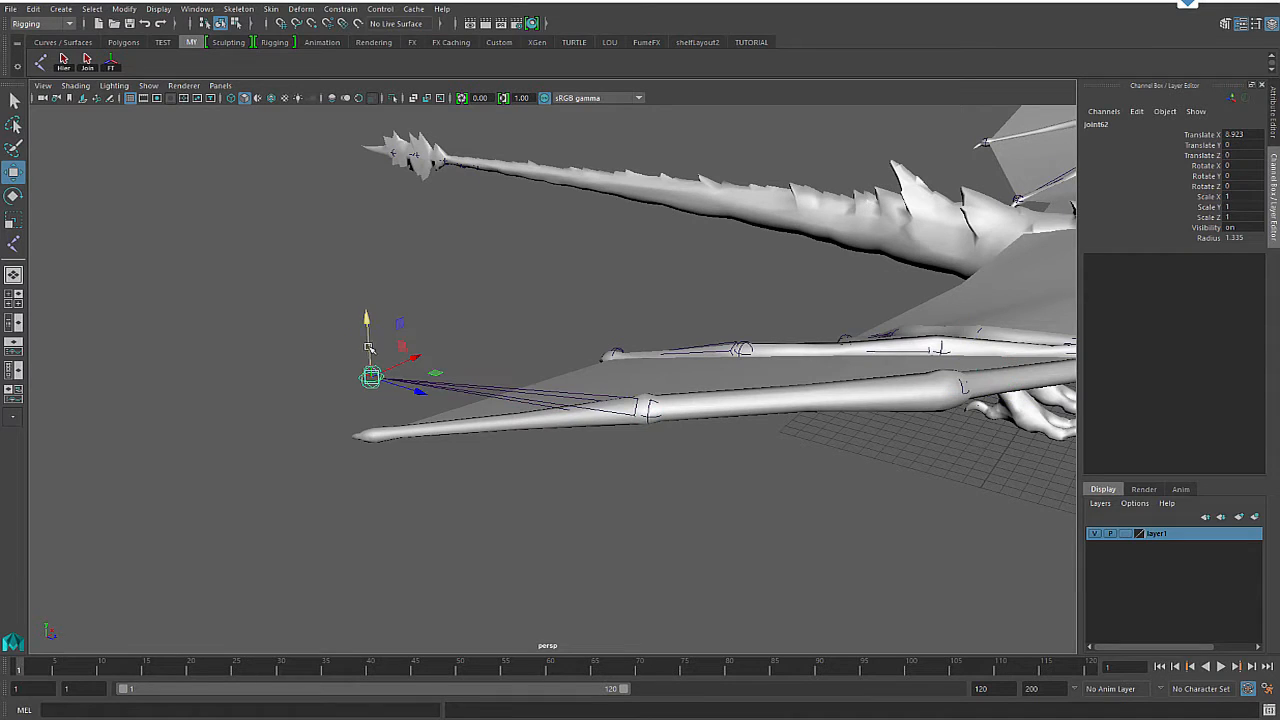
pyautogui.moveTo(365, 318); pyautogui.dragTo(363, 383)
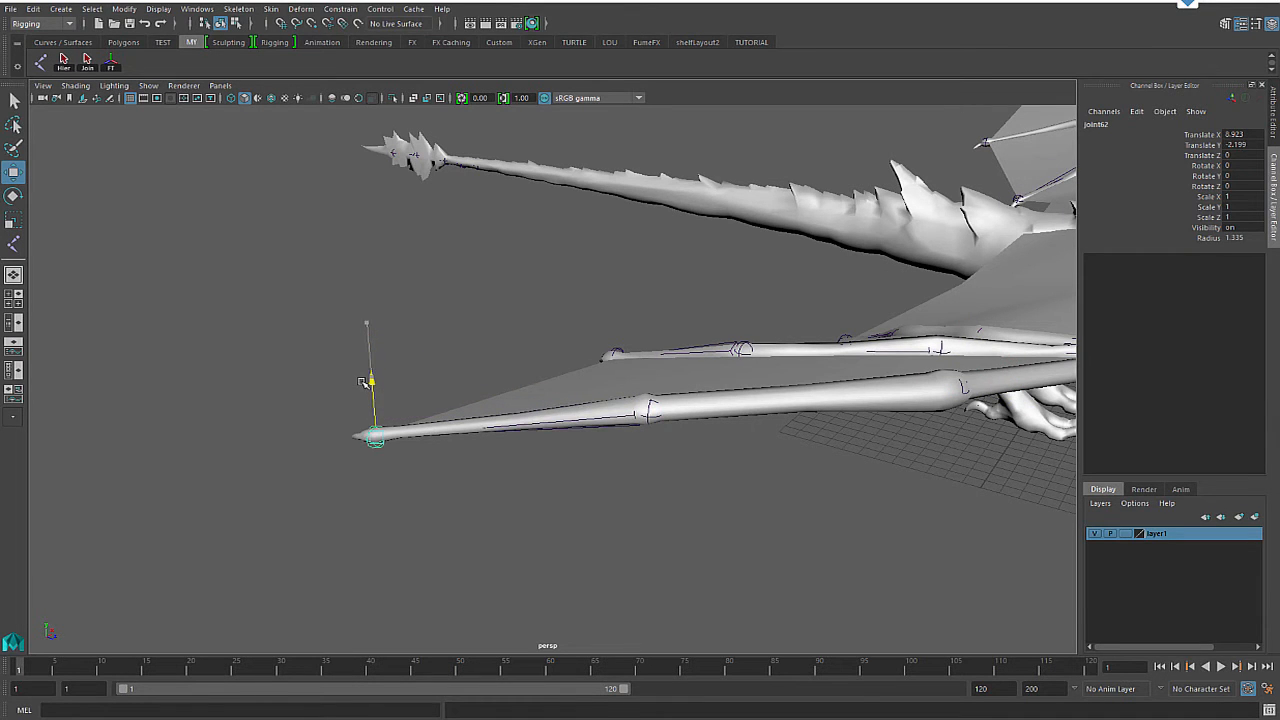
# Step: Examine both wings from above to check that the finger joints follow the wing bones
pyautogui.keyDown('alt'); pyautogui.moveTo(1010, 372); pyautogui.dragTo(637, 358); pyautogui.keyUp('alt')
pyautogui.press('space')
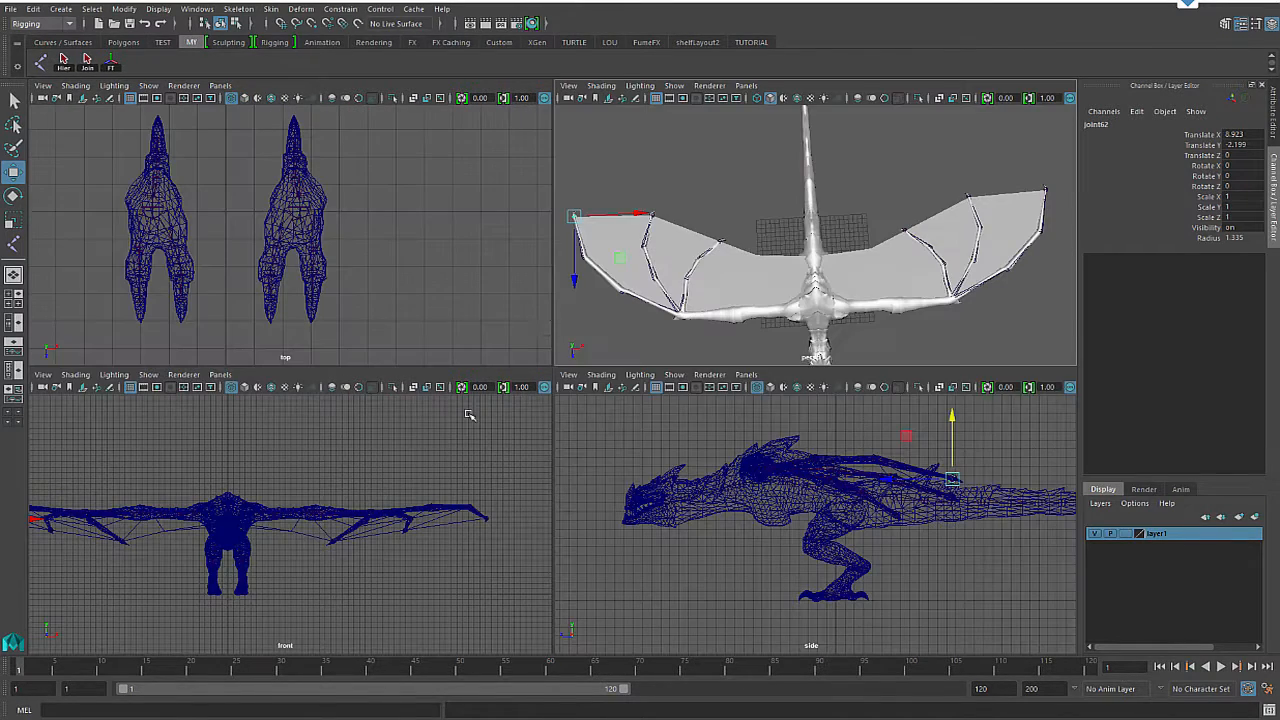
pyautogui.press('space')
pyautogui.keyDown('alt'); pyautogui.moveTo(617, 257); pyautogui.dragTo(526, 323, button='right'); pyautogui.keyUp('alt')
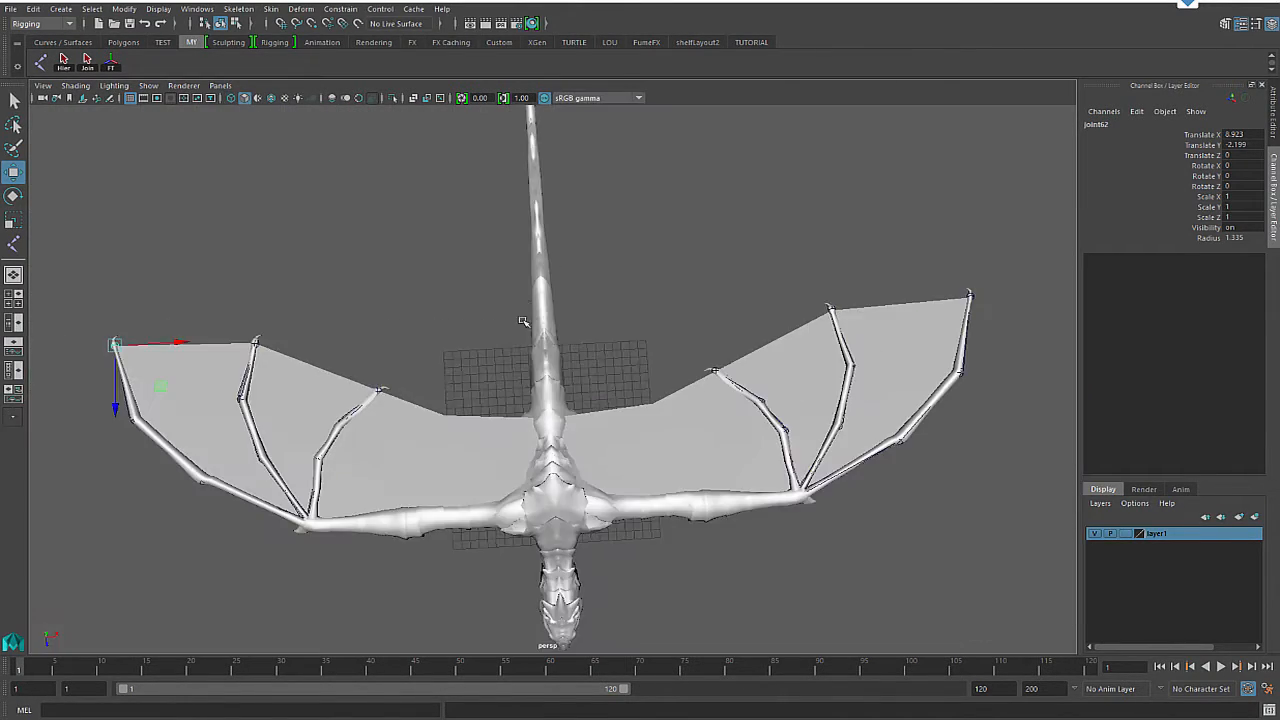
pyautogui.keyDown('alt'); pyautogui.moveTo(540, 461); pyautogui.dragTo(544, 396, button='middle'); pyautogui.keyUp('alt')
pyautogui.click(433, 378)
pyautogui.keyDown('alt'); pyautogui.moveTo(517, 287); pyautogui.dragTo(710, 390, button='right'); pyautogui.keyUp('alt')
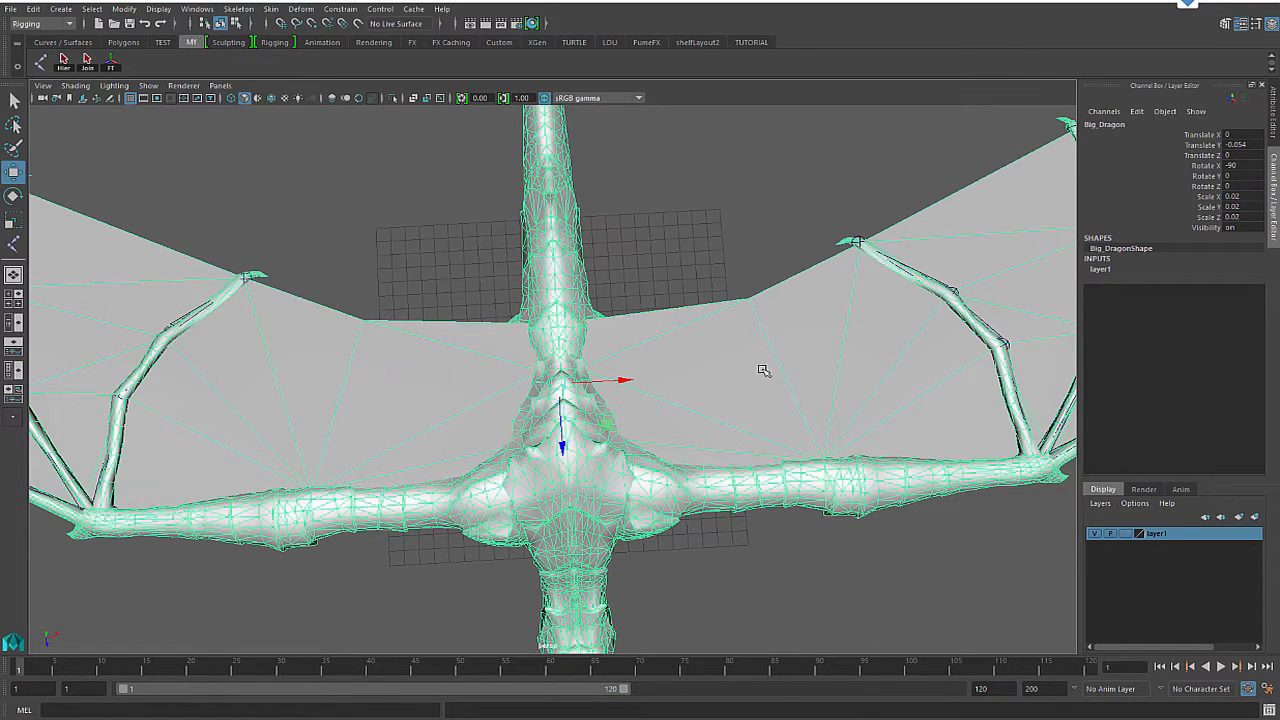
pyautogui.scroll(-5, 791, 380)
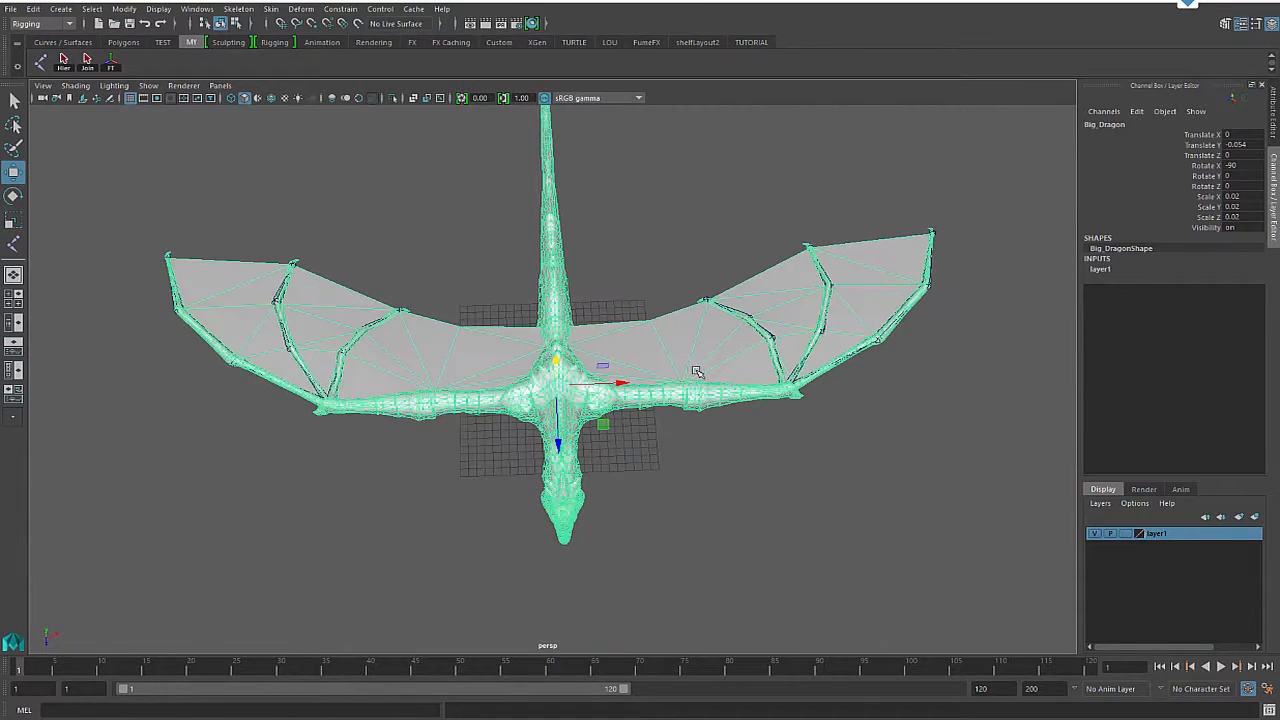
# Step: Hide the dragon mesh layer and raise the top camera to Translate Y about 25 to show the whole skeleton in the top view
pyautogui.click(1095, 533)
pyautogui.press('space')
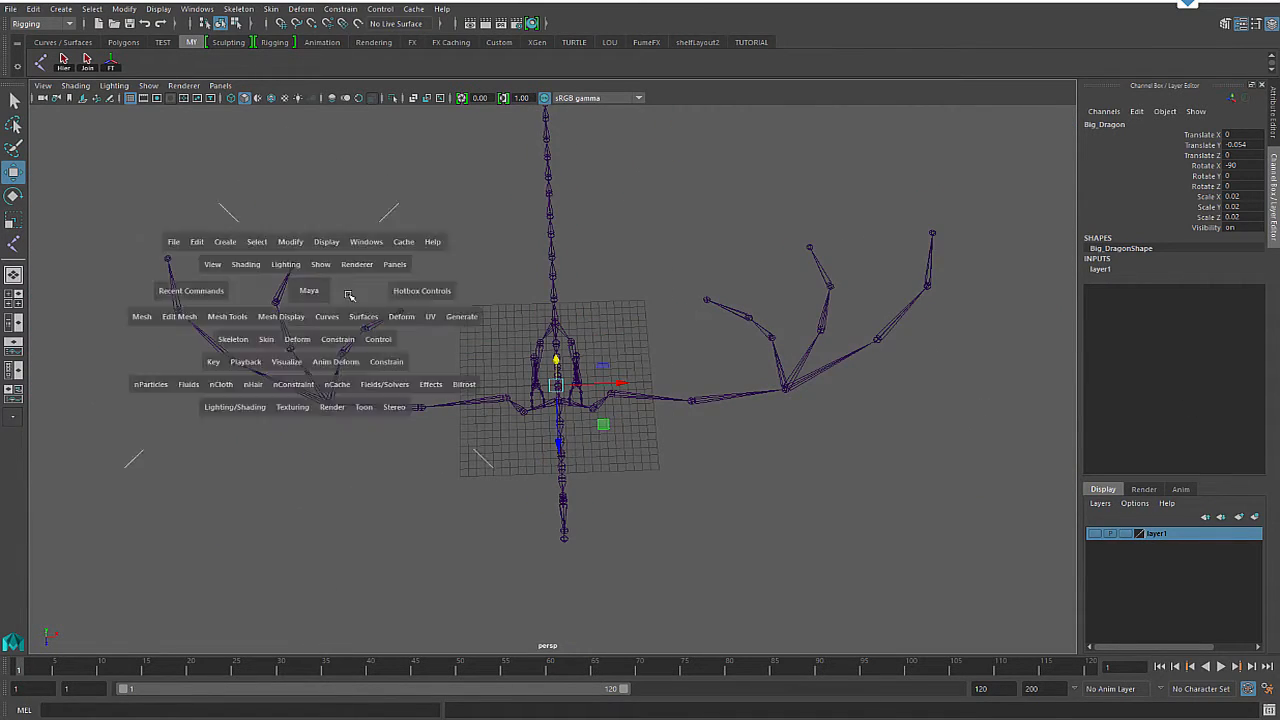
pyautogui.press('space')
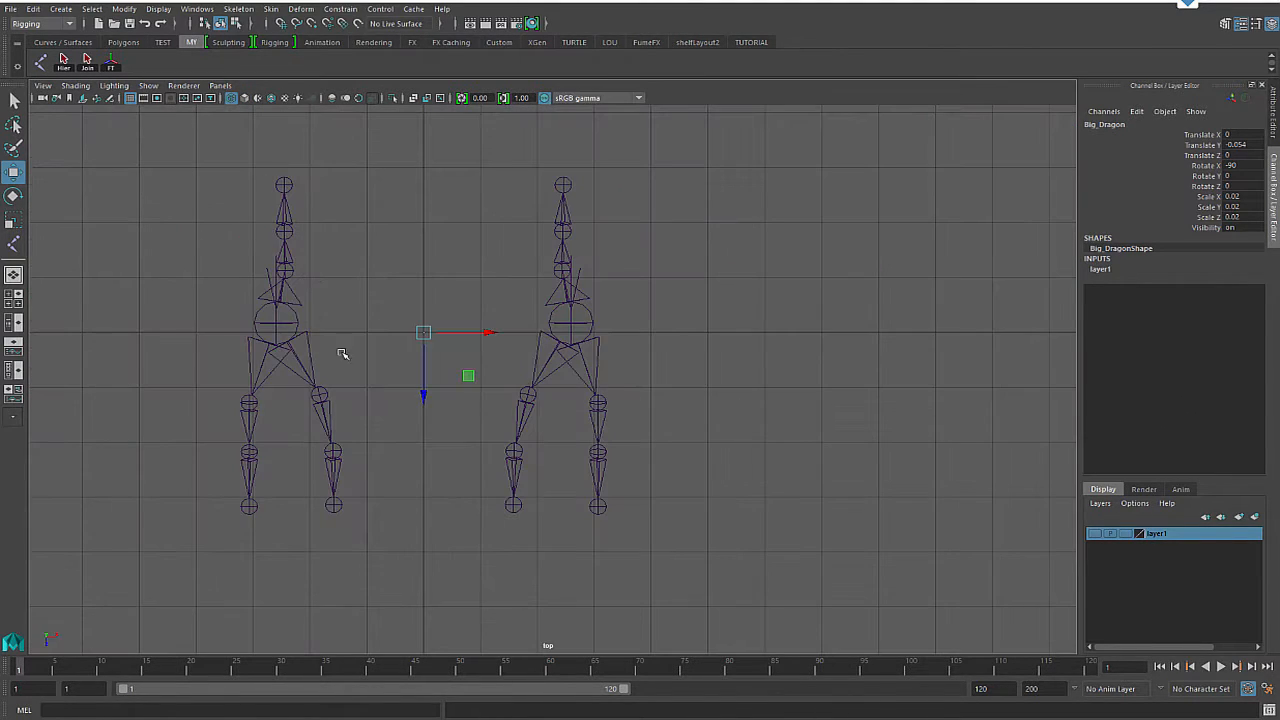
pyautogui.press('space')
pyautogui.scroll(-4, 391, 240)
pyautogui.click(38, 87)
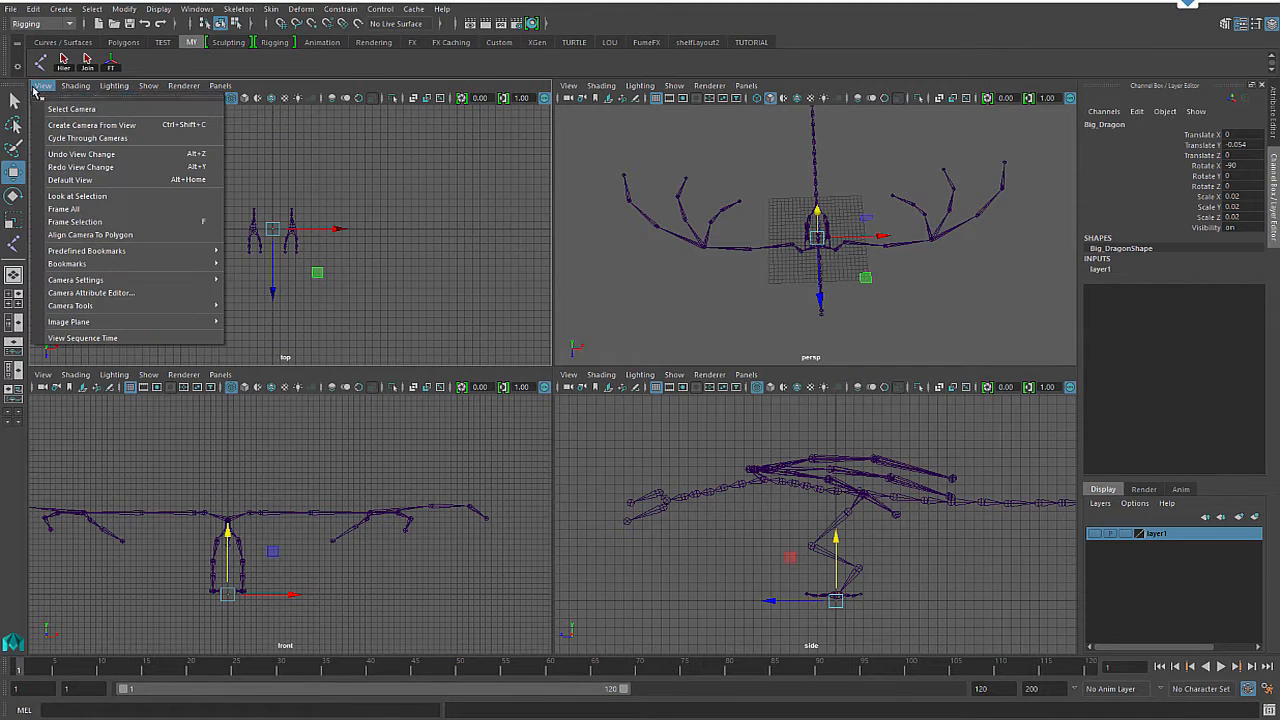
pyautogui.click(68, 109)
pyautogui.keyDown('alt'); pyautogui.moveTo(916, 245); pyautogui.dragTo(806, 105); pyautogui.keyUp('alt')
pyautogui.press('space')
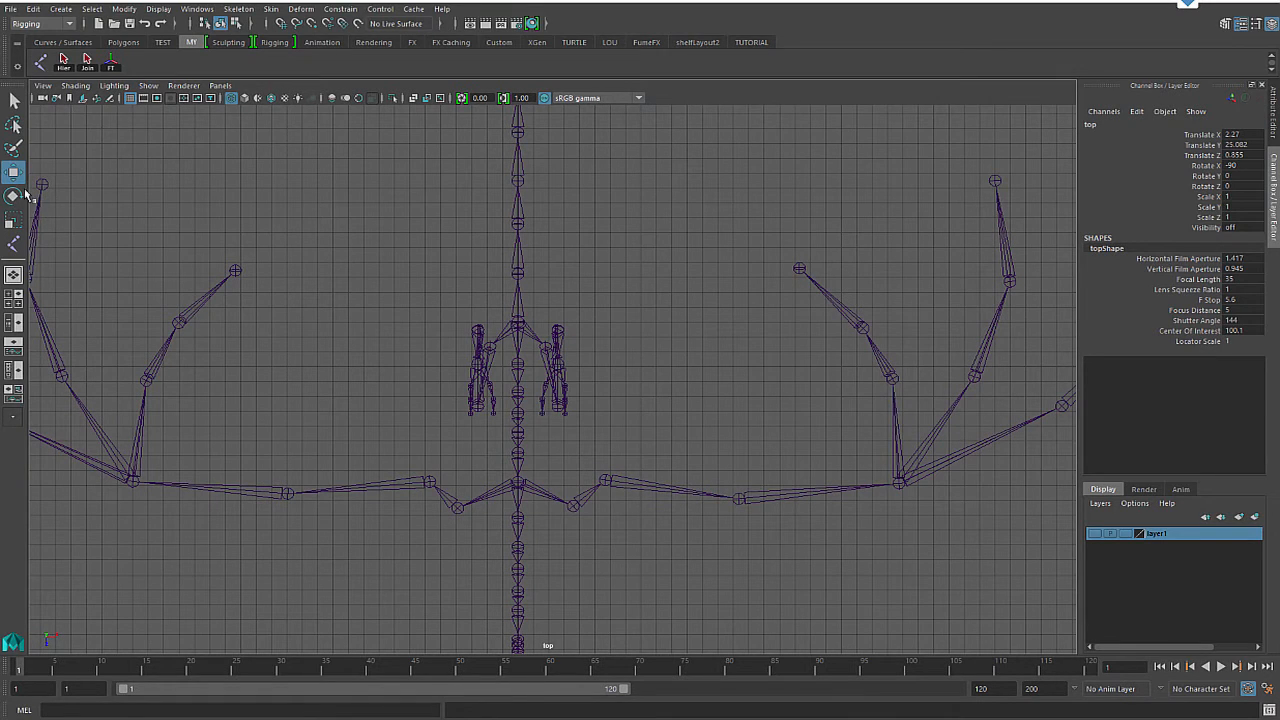
# Step: Show the dragon mesh layer again and draw a two-joint chain from the body's left side out into the left wing membrane in the top view
pyautogui.click(86, 62)
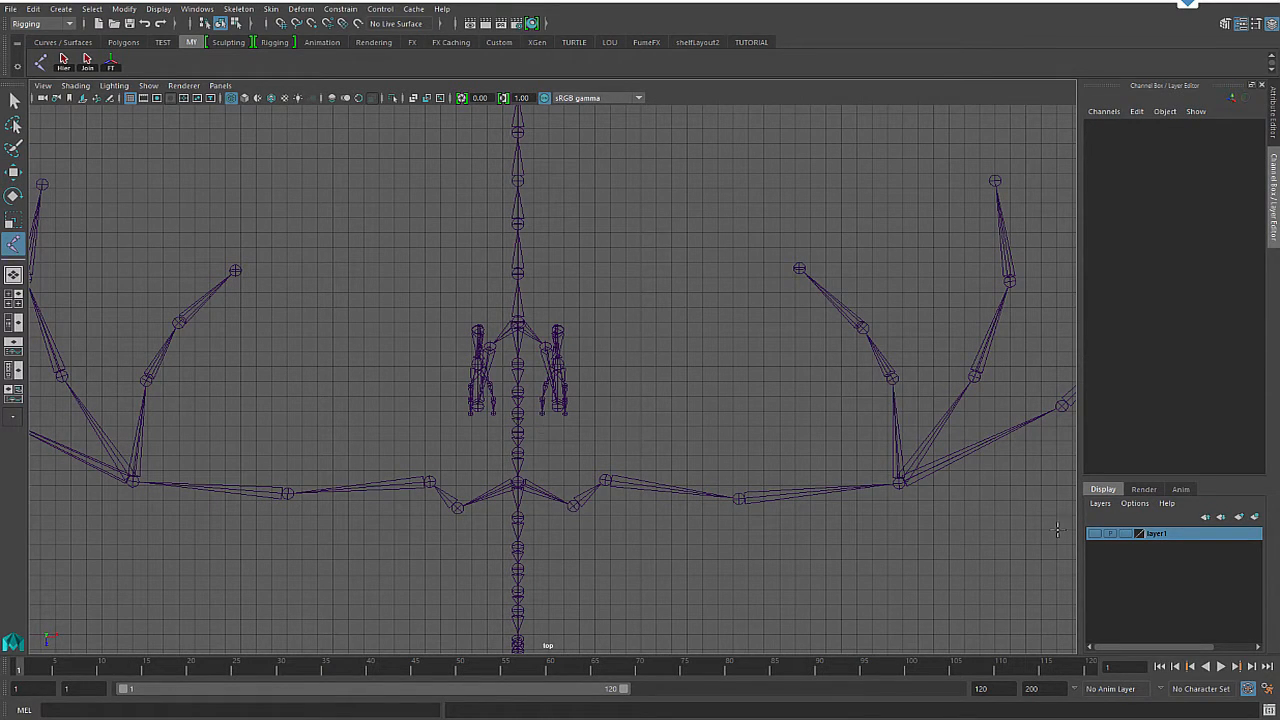
pyautogui.click(1096, 535)
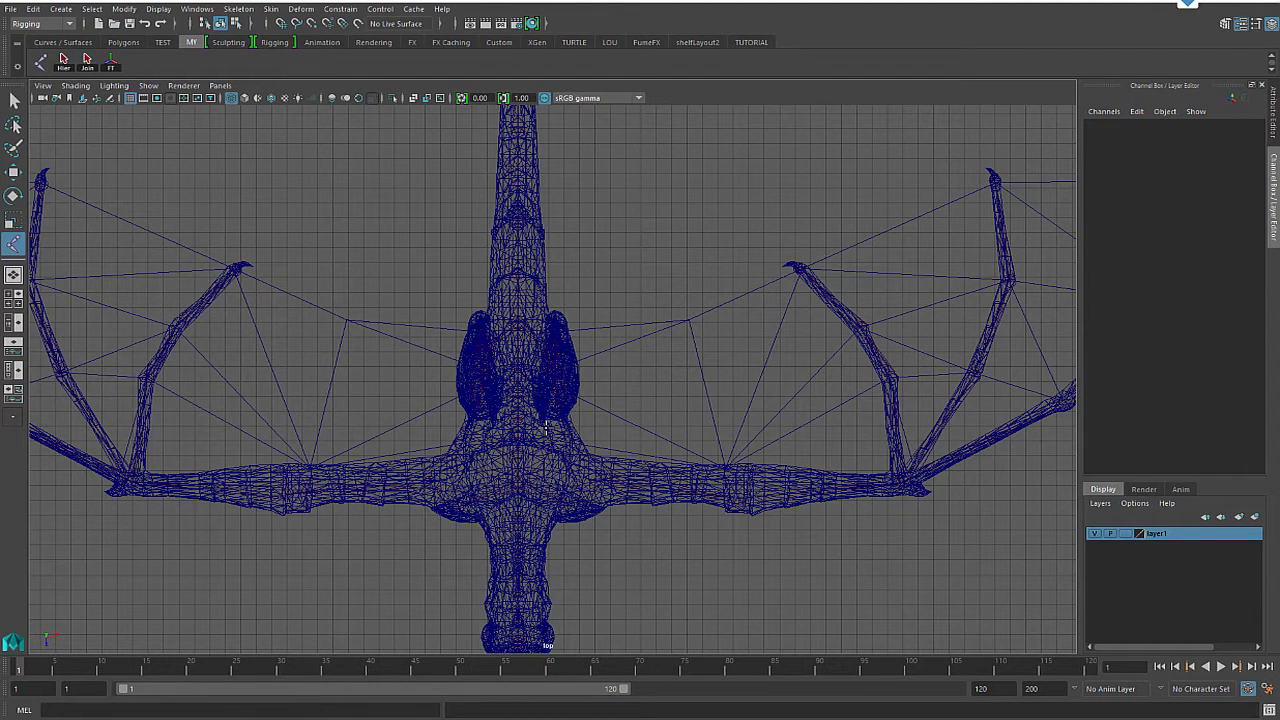
pyautogui.click(549, 427)
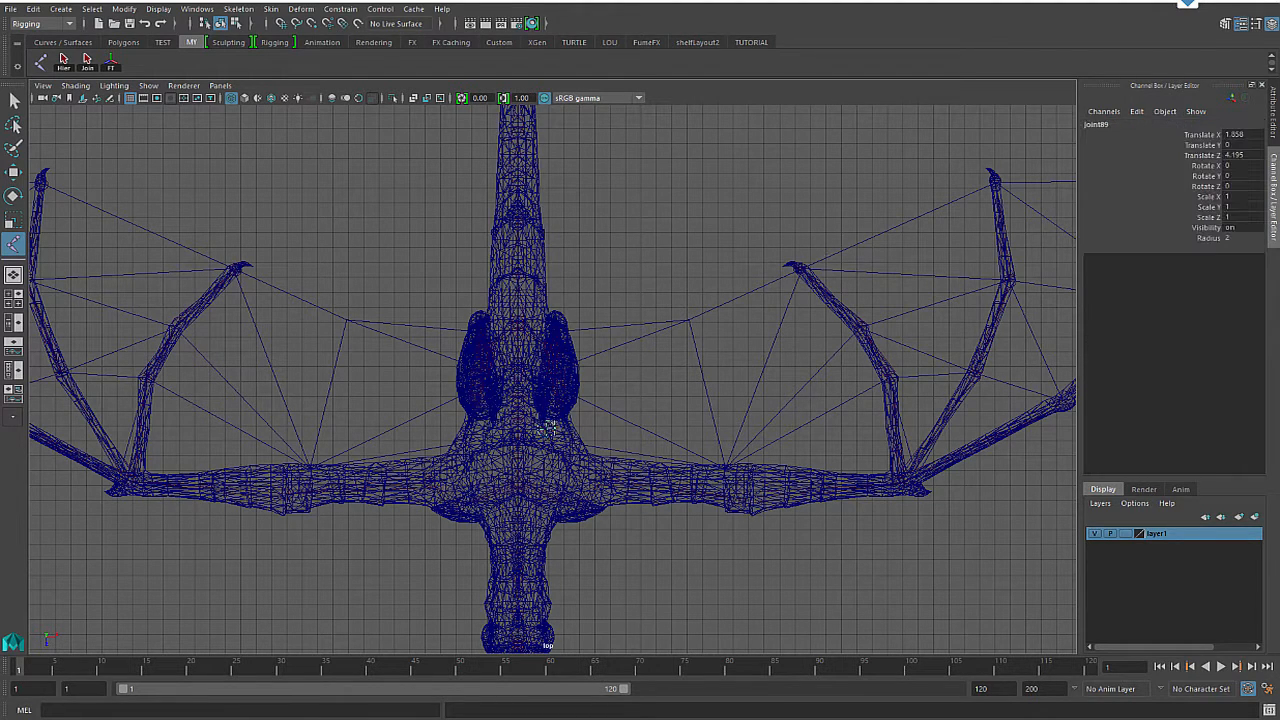
pyautogui.click(702, 376)
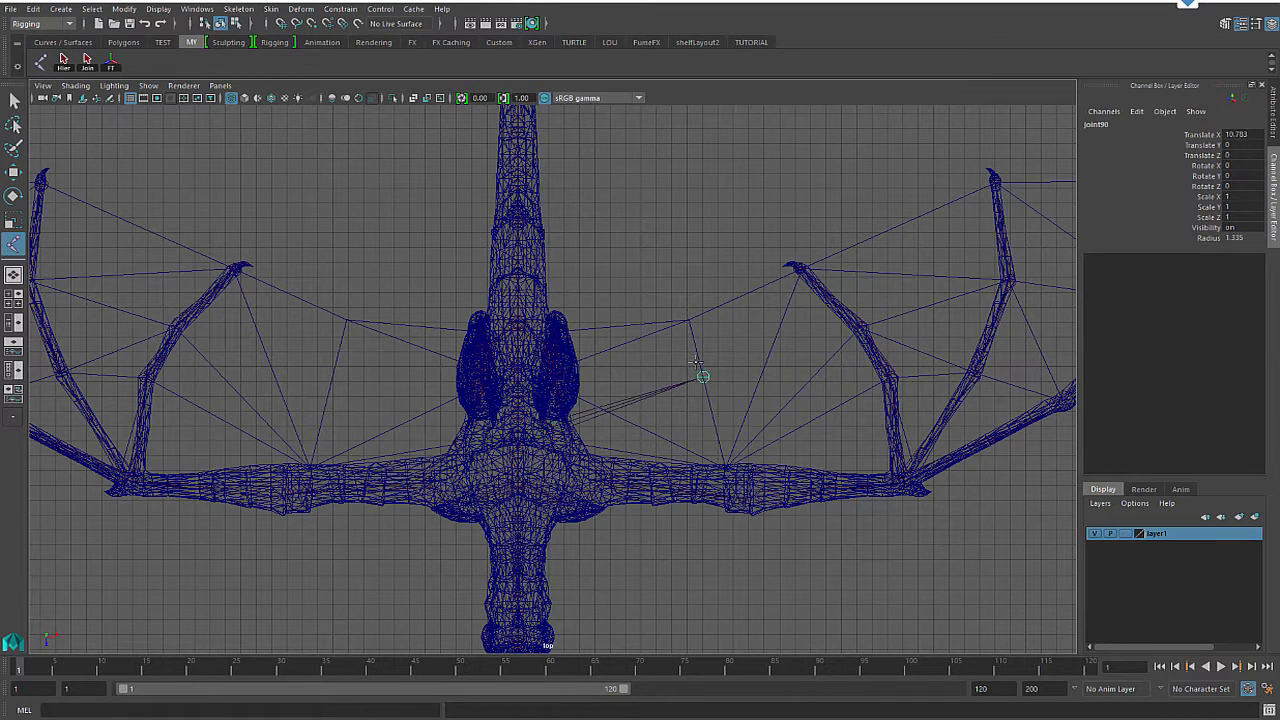
pyautogui.press('Return')
pyautogui.press('w')
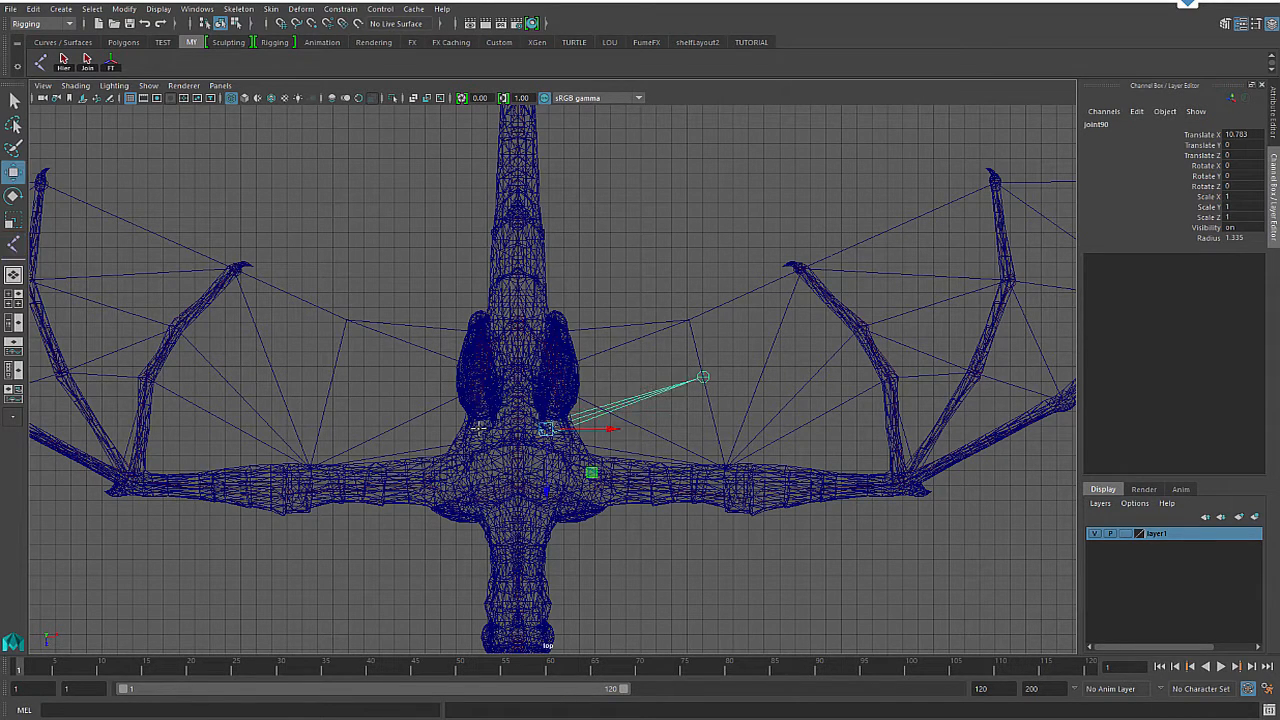
# Step: Mirror the new membrane joint chain to the right wing with Mirror Joints
pyautogui.click(271, 8)
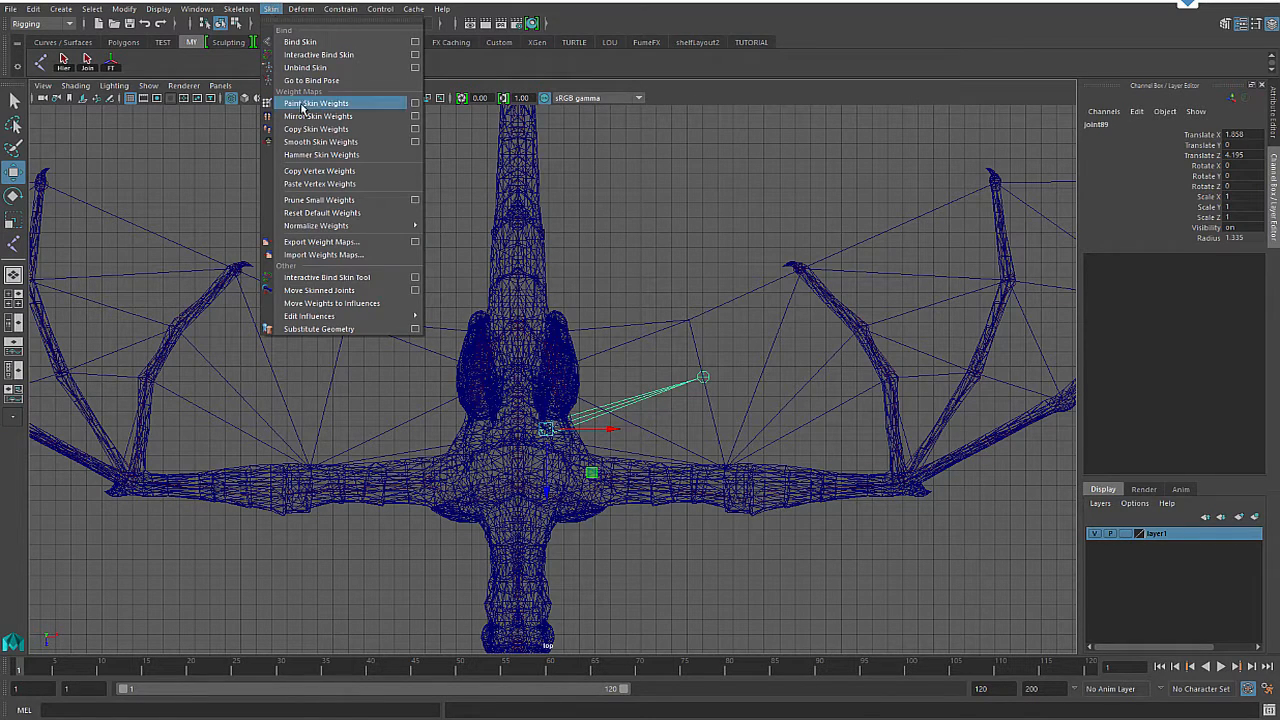
pyautogui.click(240, 9)
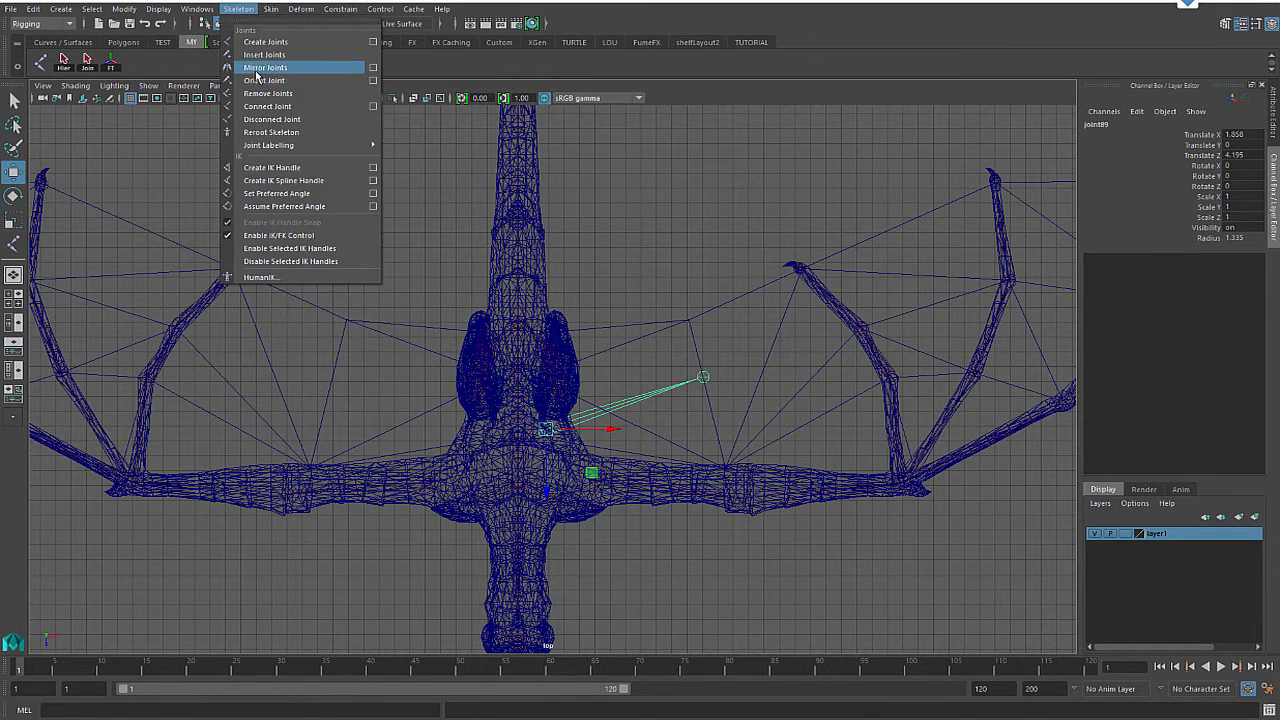
pyautogui.click(262, 67)
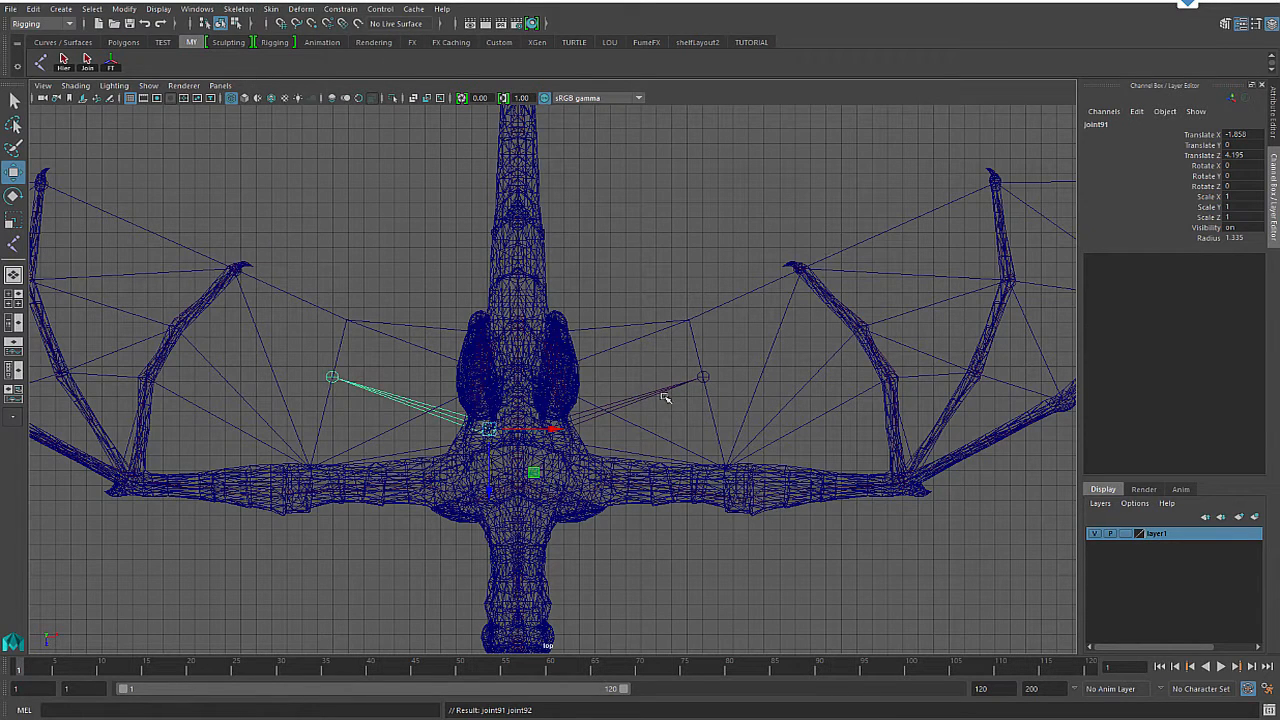
# Step: Raise both membrane joint chains together to wing height, at Translate Y about 13.36
pyautogui.press('space')
pyautogui.press('space')
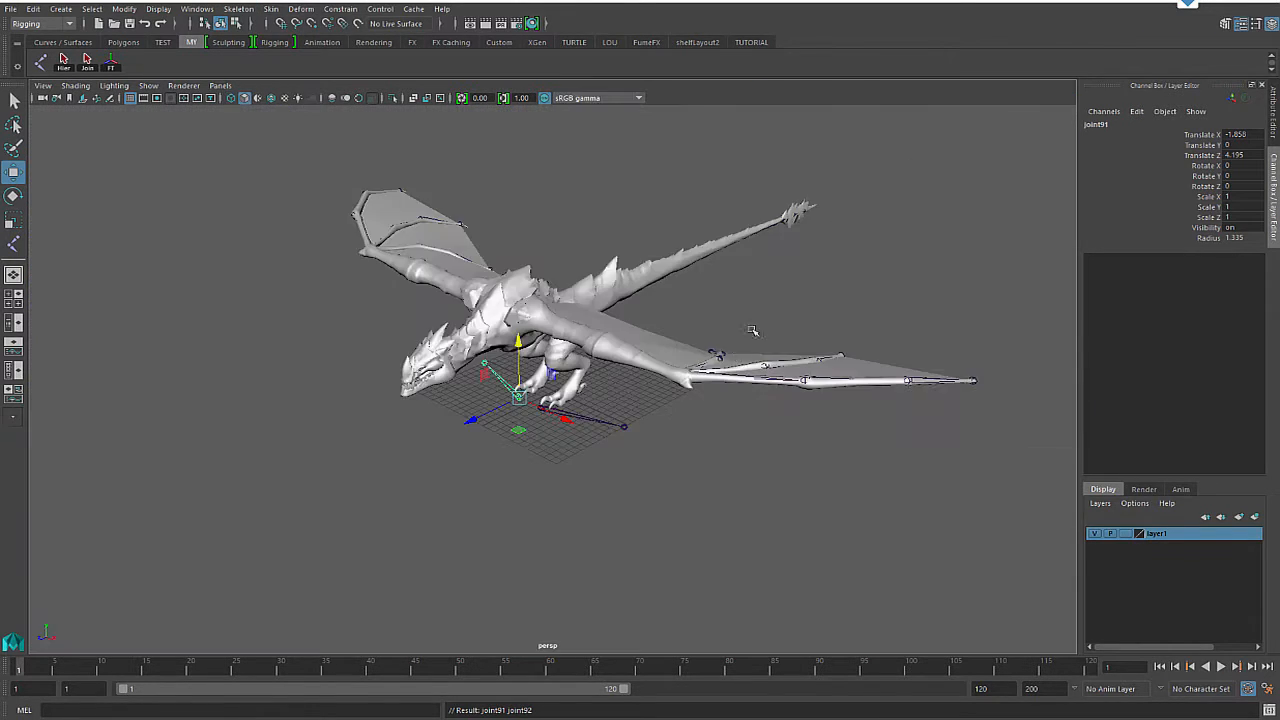
pyautogui.moveTo(592, 340)
pyautogui.keyDown('alt'); pyautogui.mouseDown()
pyautogui.moveTo(668, 328)
pyautogui.moveTo(613, 343)
pyautogui.mouseUp(); pyautogui.keyUp('alt')
pyautogui.scroll(4, 613, 343)
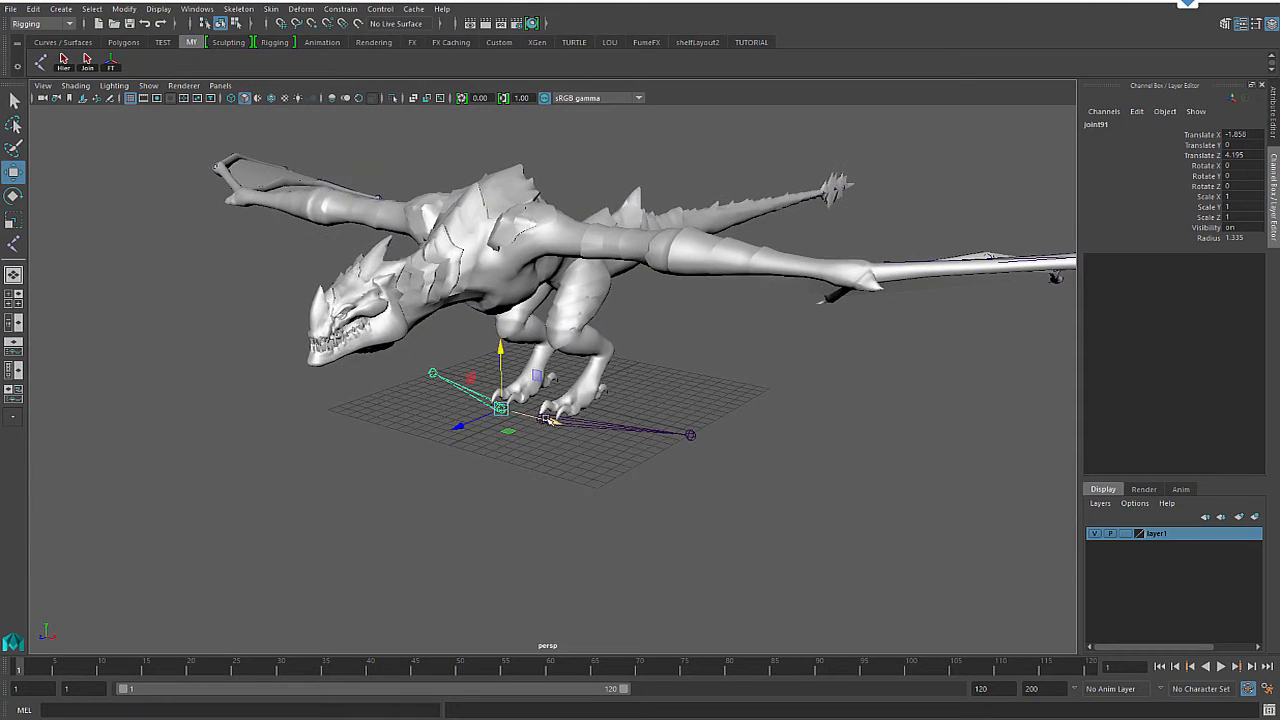
pyautogui.click(545, 418)
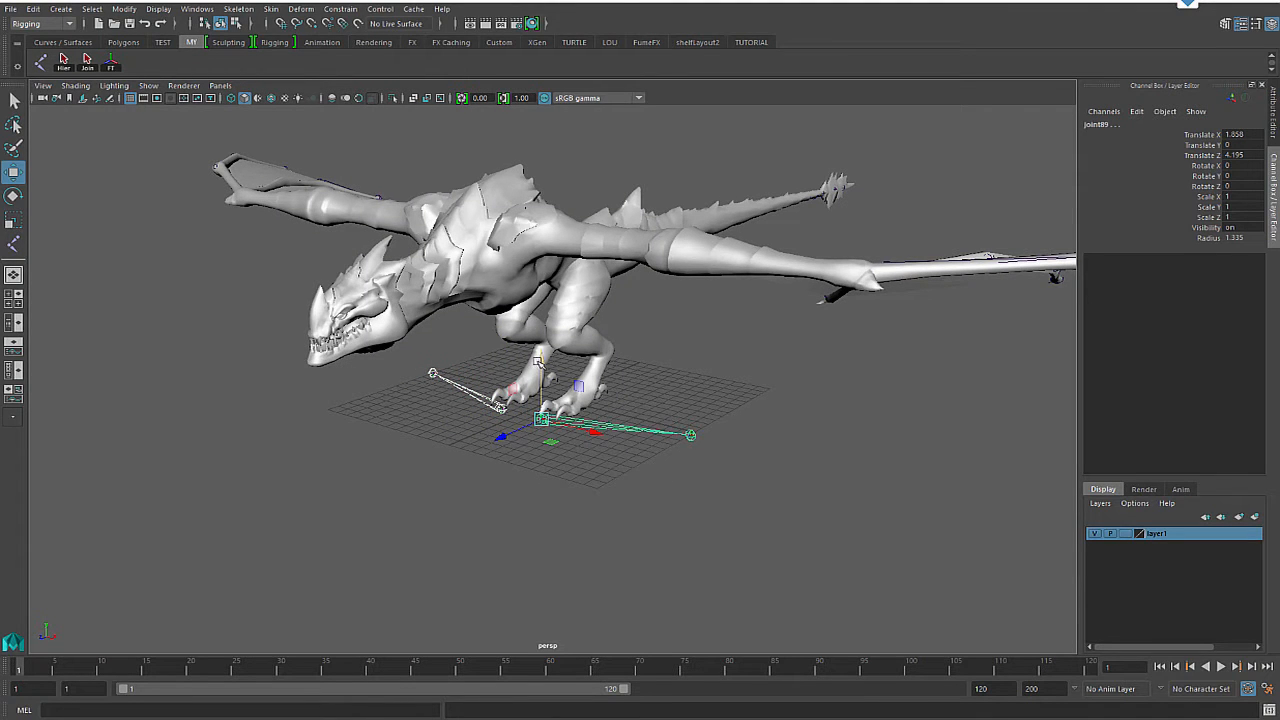
pyautogui.moveTo(538, 362); pyautogui.dragTo(540, 205)
pyautogui.keyDown('alt'); pyautogui.moveTo(564, 199); pyautogui.dragTo(777, 193, button='right'); pyautogui.keyUp('alt')
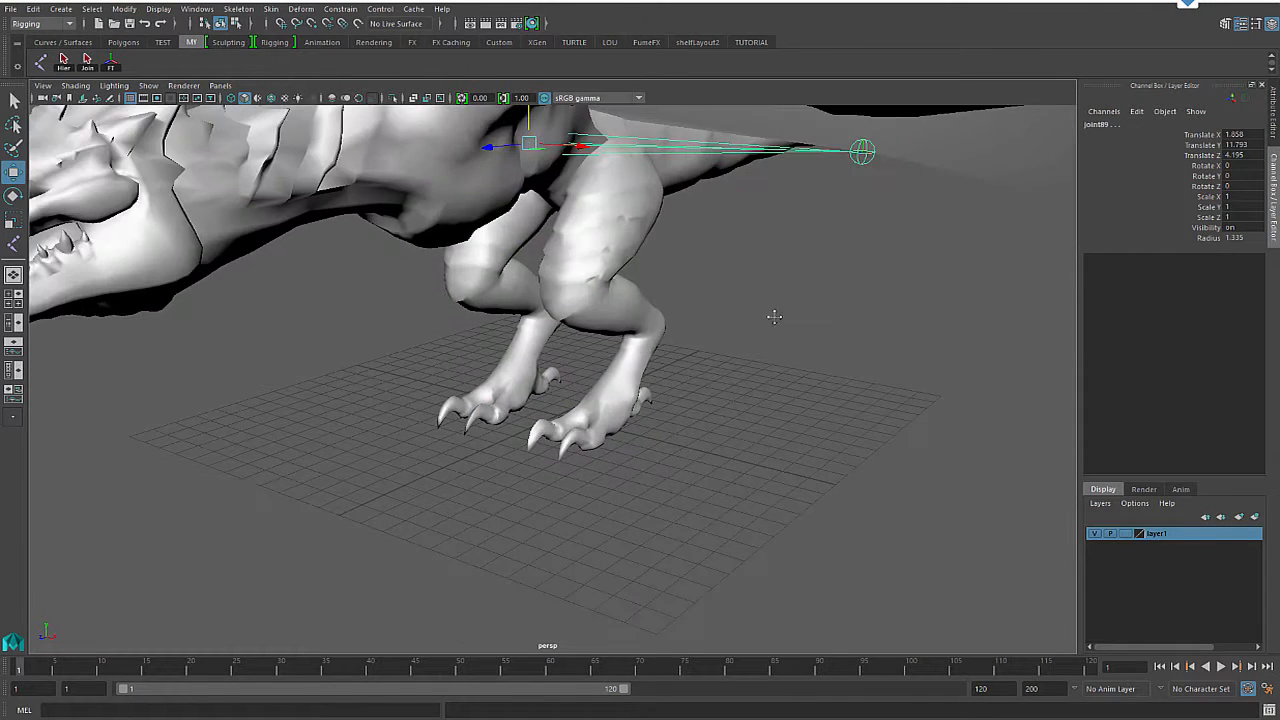
pyautogui.keyDown('alt'); pyautogui.moveTo(774, 317); pyautogui.dragTo(583, 386); pyautogui.keyUp('alt')
pyautogui.keyDown('alt'); pyautogui.moveTo(583, 386); pyautogui.dragTo(657, 443, button='right'); pyautogui.keyUp('alt')
pyautogui.keyDown('alt'); pyautogui.moveTo(657, 443); pyautogui.dragTo(642, 419); pyautogui.keyUp('alt')
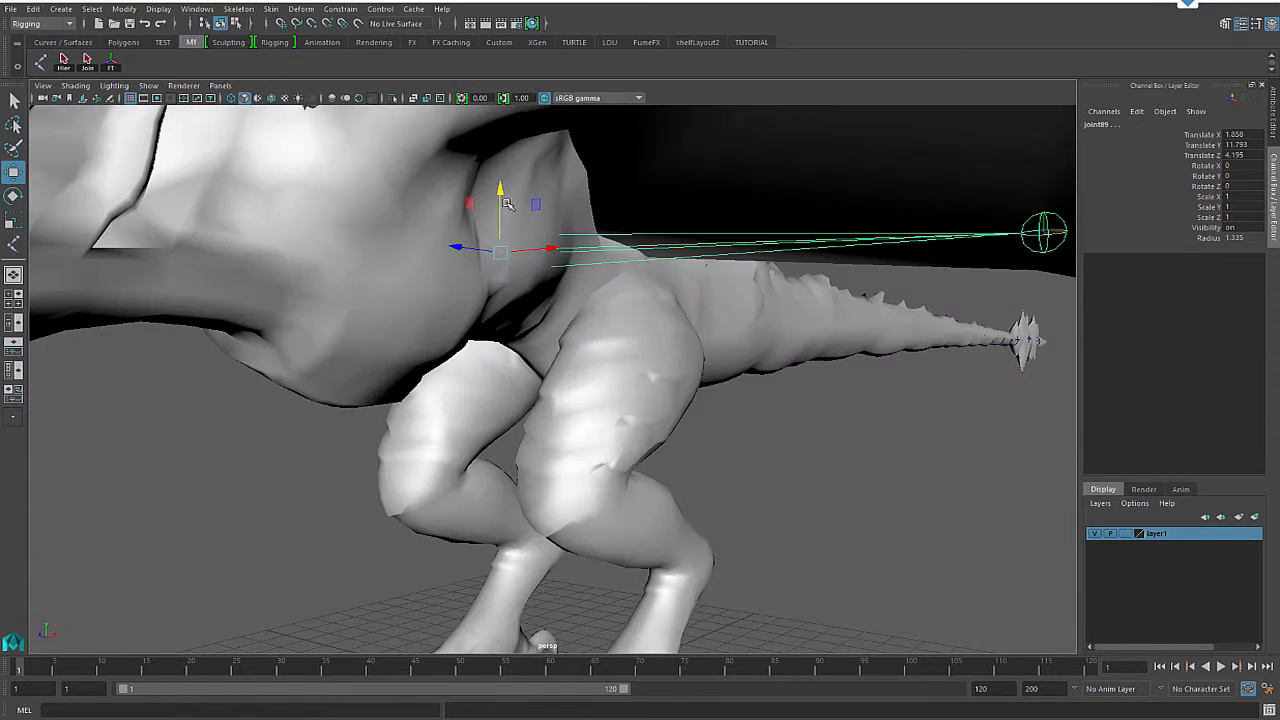
pyautogui.moveTo(507, 203); pyautogui.dragTo(511, 80)
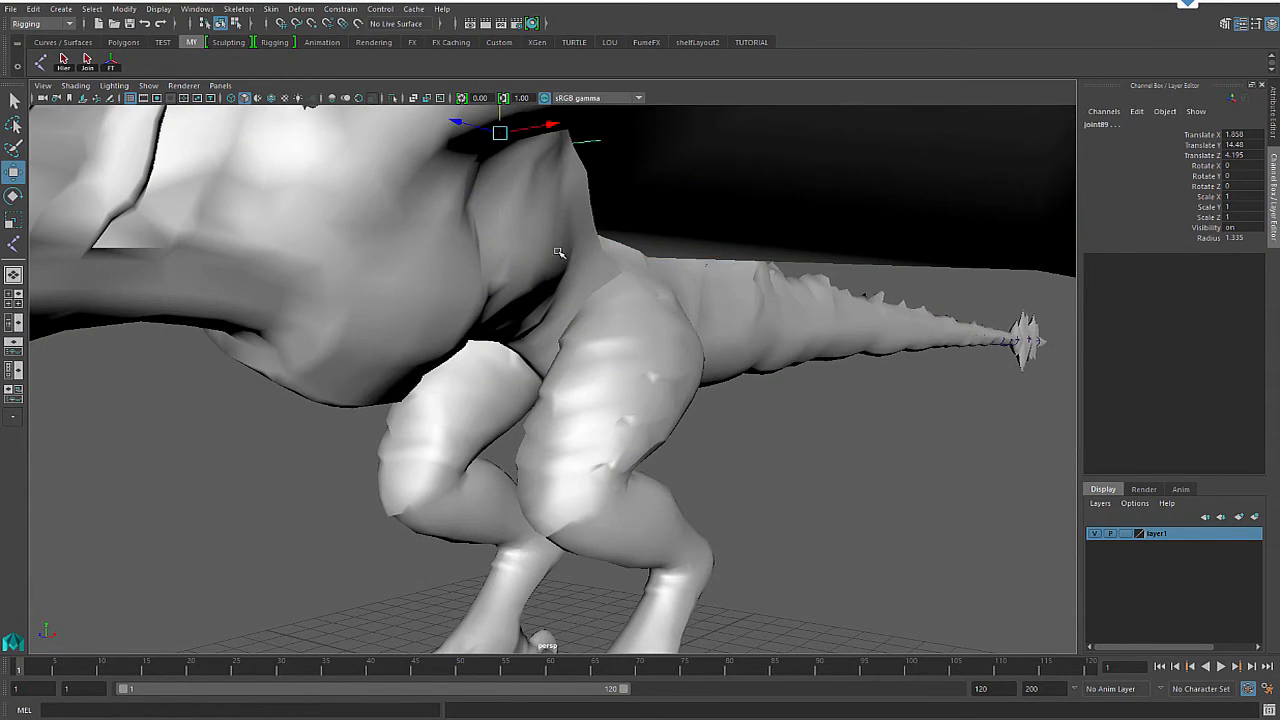
pyautogui.keyDown('alt'); pyautogui.moveTo(559, 252); pyautogui.dragTo(272, 306); pyautogui.keyUp('alt')
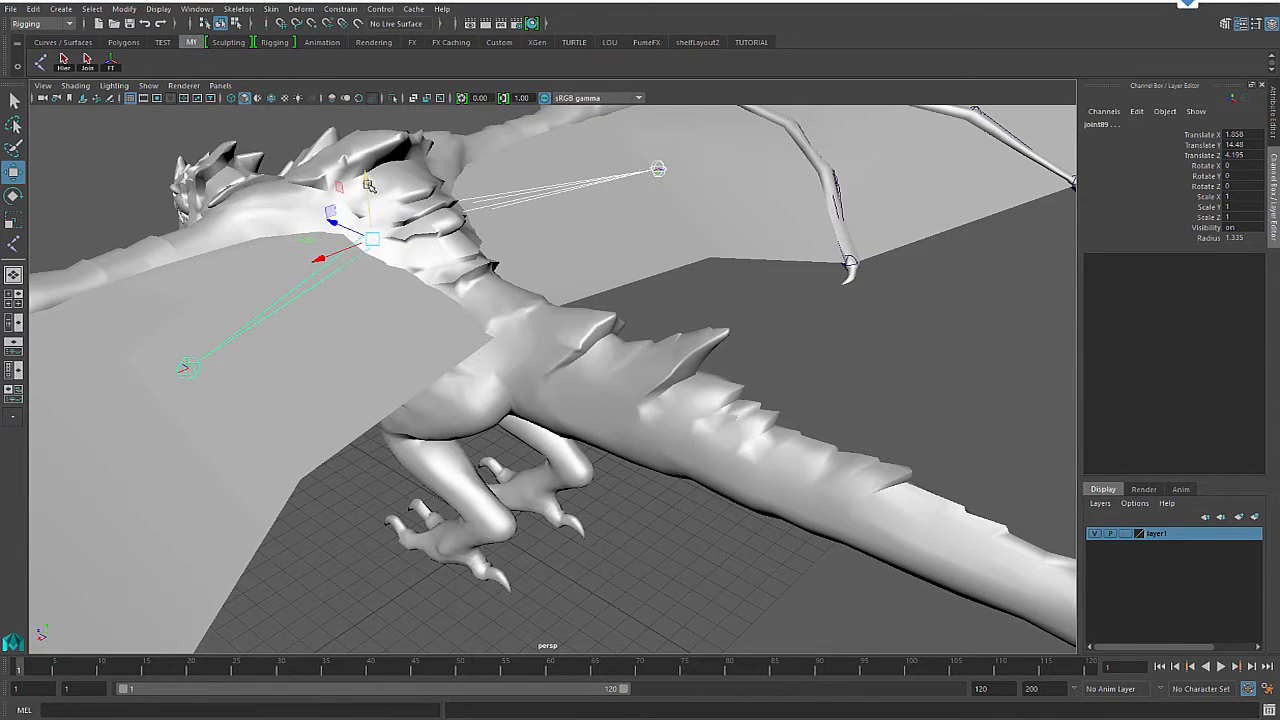
pyautogui.moveTo(368, 185); pyautogui.dragTo(455, 298)
# Step: Hide the dragon mesh layer and parent both membrane joint chains to the nearby spine joint between them
pyautogui.click(1094, 534)
pyautogui.moveTo(462, 388)
pyautogui.keyDown('alt'); pyautogui.mouseDown()
pyautogui.moveTo(420, 397)
pyautogui.moveTo(461, 389)
pyautogui.mouseUp(); pyautogui.keyUp('alt')
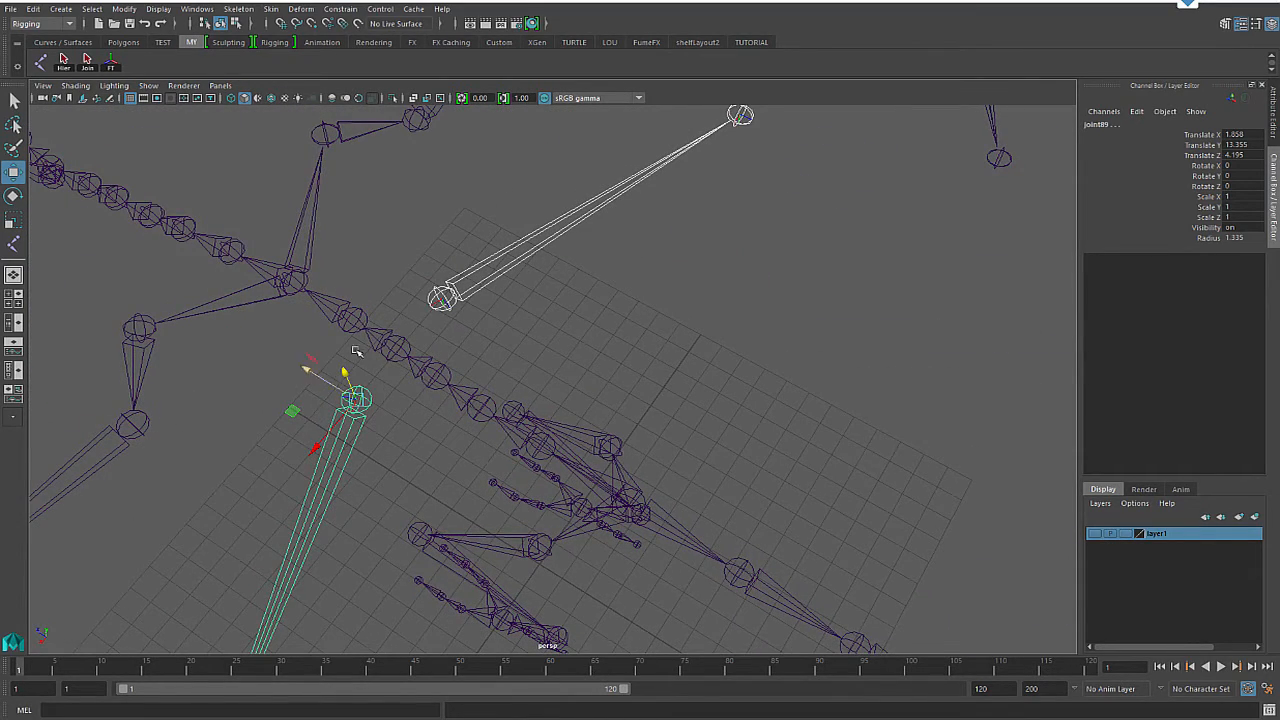
pyautogui.keyDown('alt'); pyautogui.moveTo(394, 414); pyautogui.dragTo(346, 423); pyautogui.keyUp('alt')
pyautogui.click(516, 386)
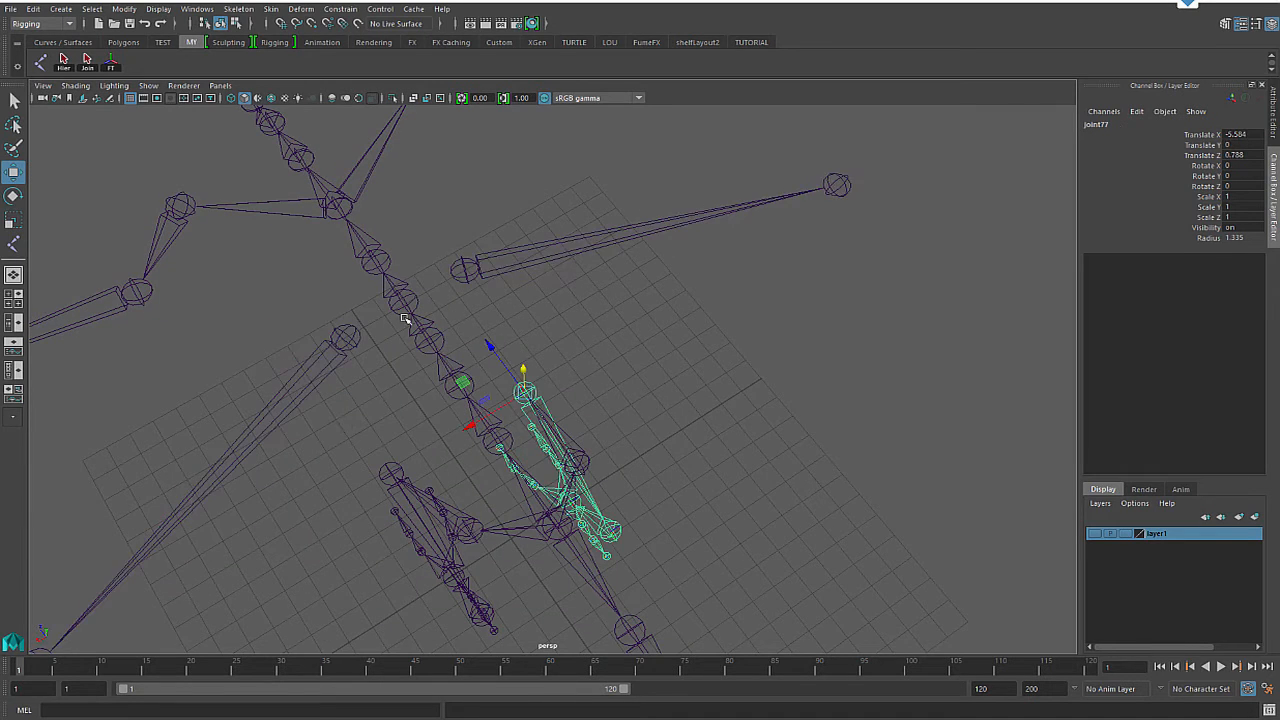
pyautogui.keyDown('alt'); pyautogui.moveTo(388, 345); pyautogui.dragTo(389, 309); pyautogui.keyUp('alt')
pyautogui.click(479, 249)
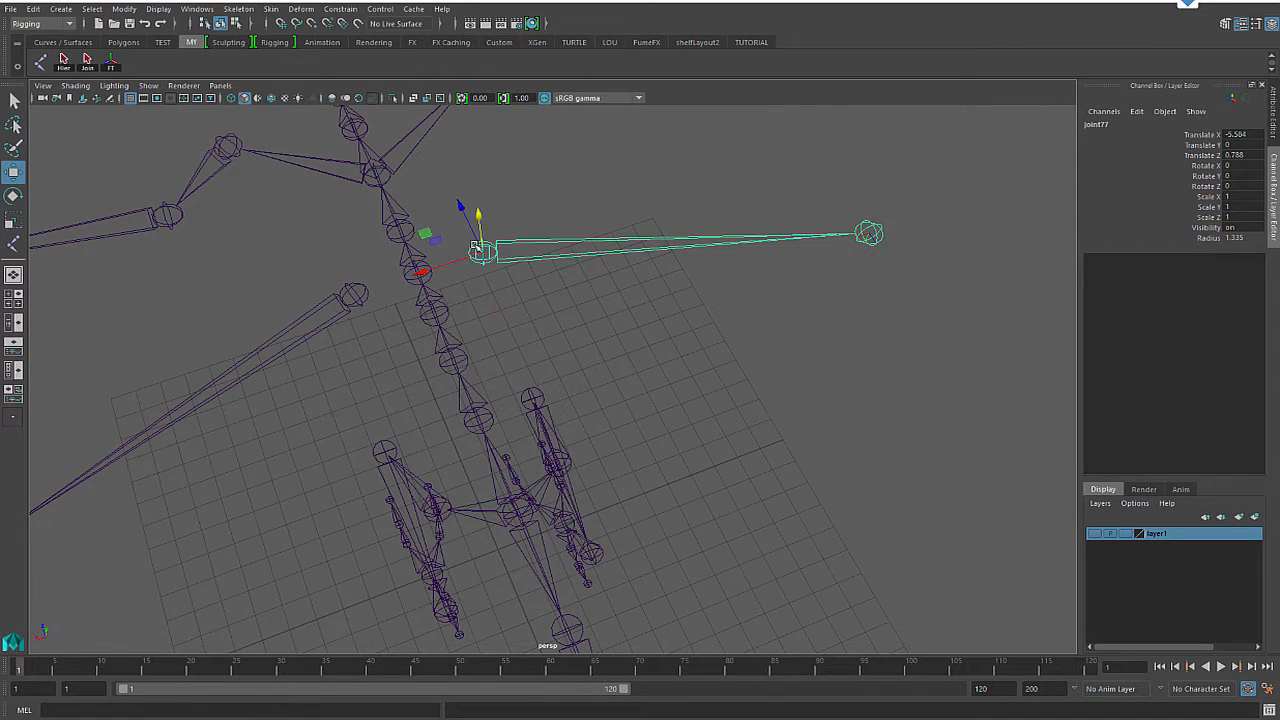
pyautogui.click(355, 296)
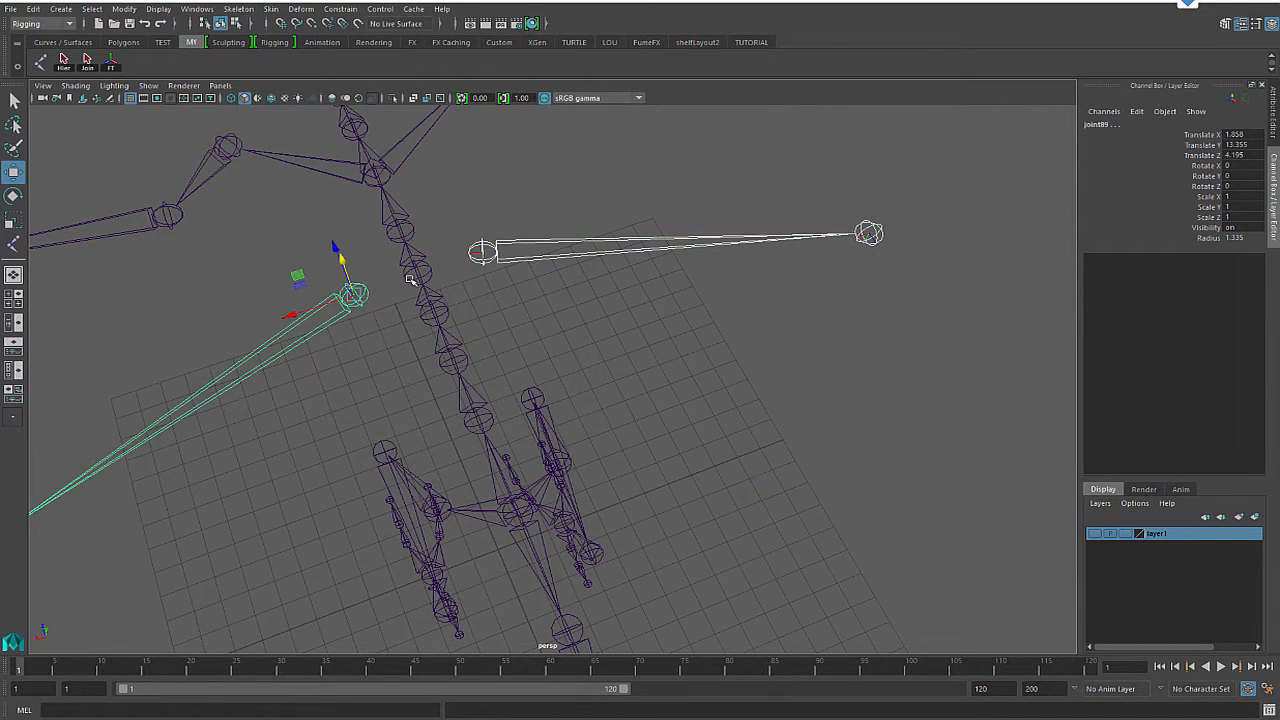
pyautogui.click(410, 278)
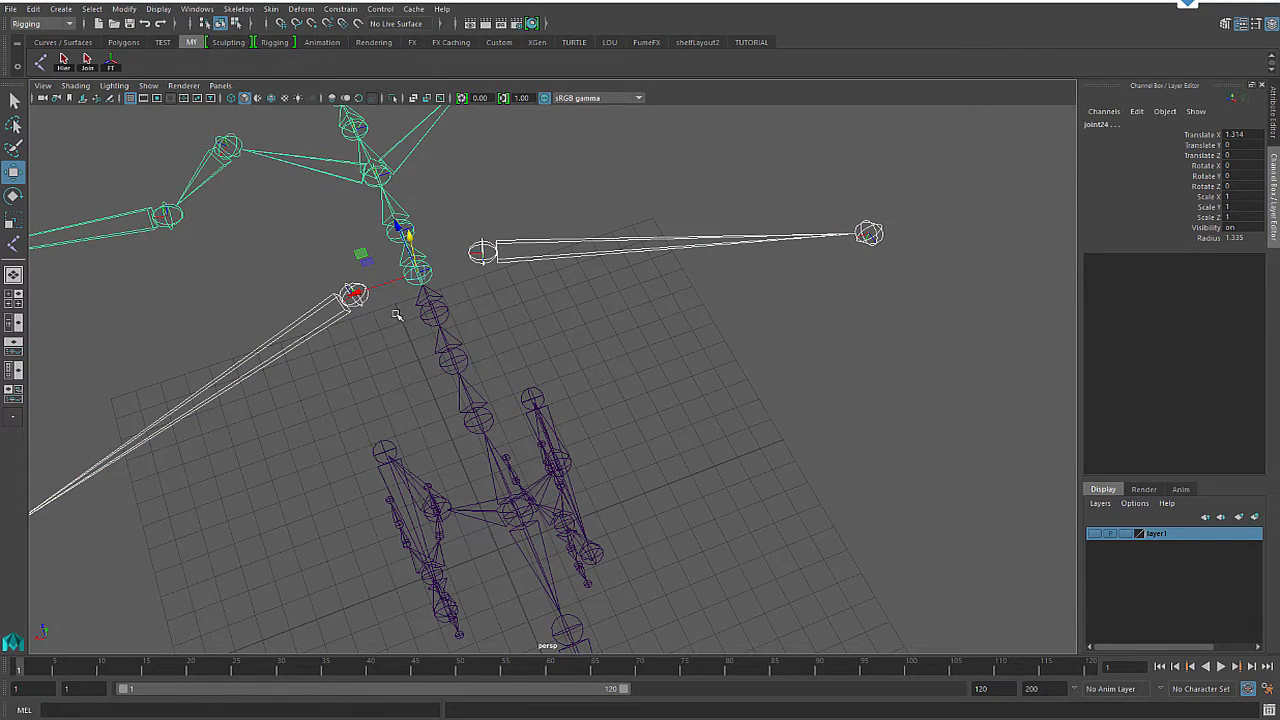
pyautogui.press('p')
# Step: Show the dragon mesh layer and raise the tip joints of both membrane chains slightly, to Translate Y about 0.285
pyautogui.keyDown('alt'); pyautogui.moveTo(779, 511); pyautogui.dragTo(784, 458); pyautogui.keyUp('alt')
pyautogui.click(852, 442)
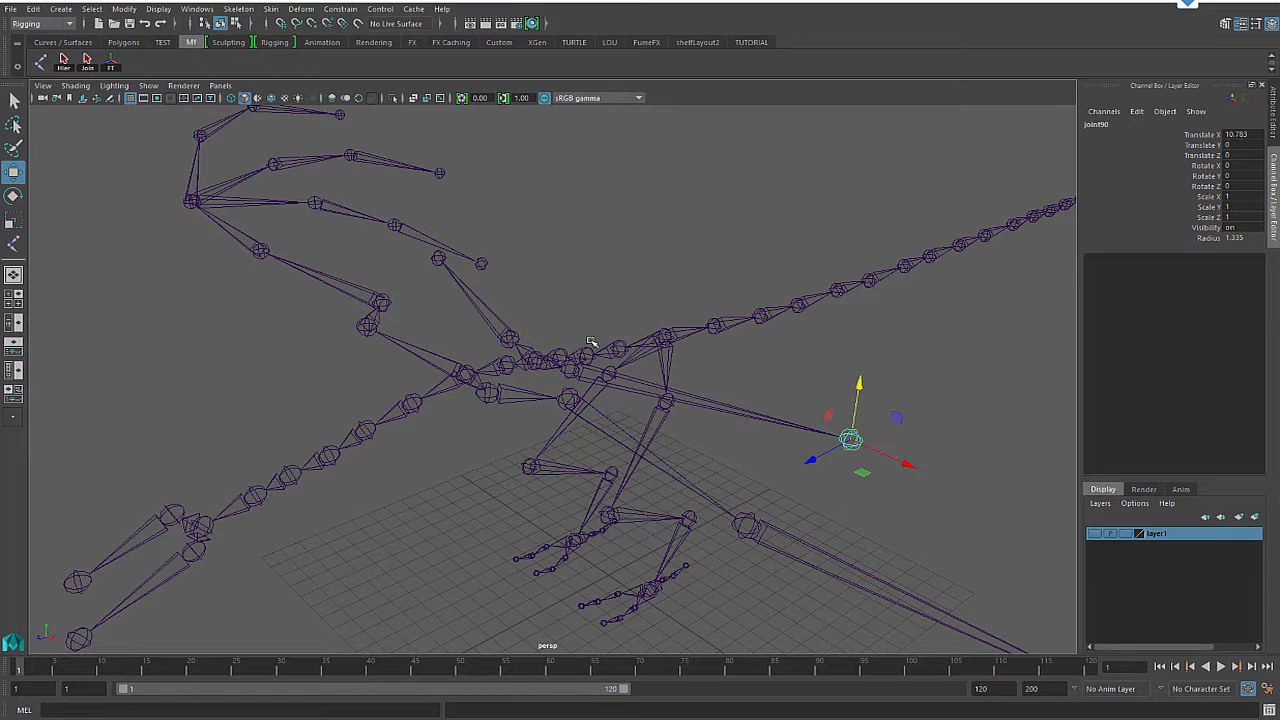
pyautogui.click(440, 259)
pyautogui.click(1100, 535)
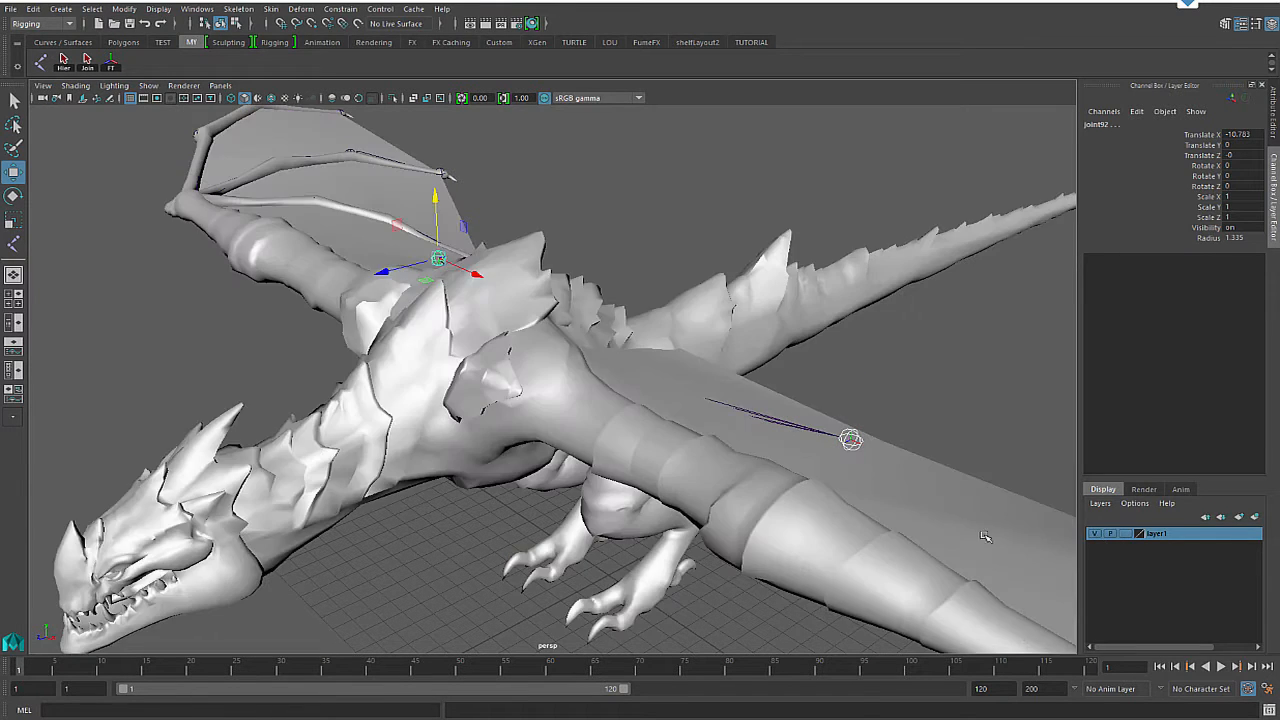
pyautogui.keyDown('alt'); pyautogui.moveTo(819, 471); pyautogui.dragTo(888, 500); pyautogui.keyUp('alt')
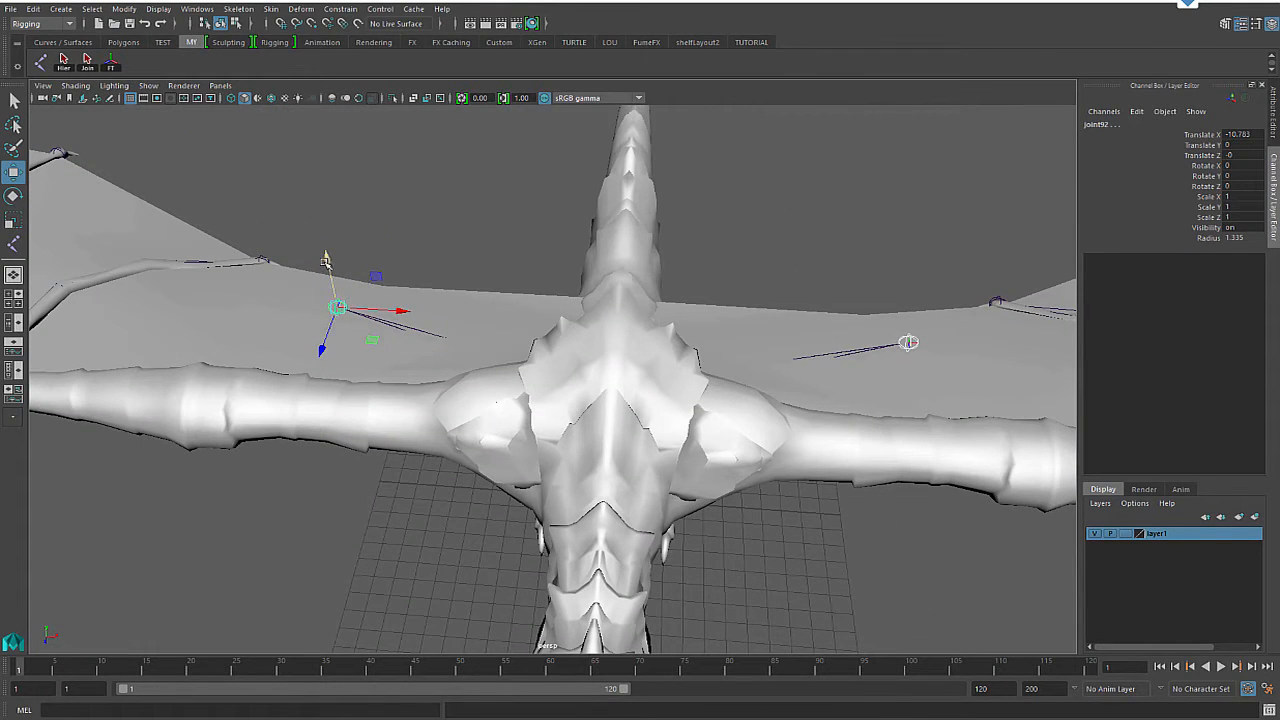
pyautogui.moveTo(325, 259); pyautogui.dragTo(210, 277)
# Step: Raise the root joints of both membrane chains together to Translate Y about 1.3, checking them against the dragon mesh
pyautogui.scroll(5, 437, 322)
pyautogui.keyDown('alt'); pyautogui.moveTo(437, 322); pyautogui.dragTo(840, 392); pyautogui.keyUp('alt')
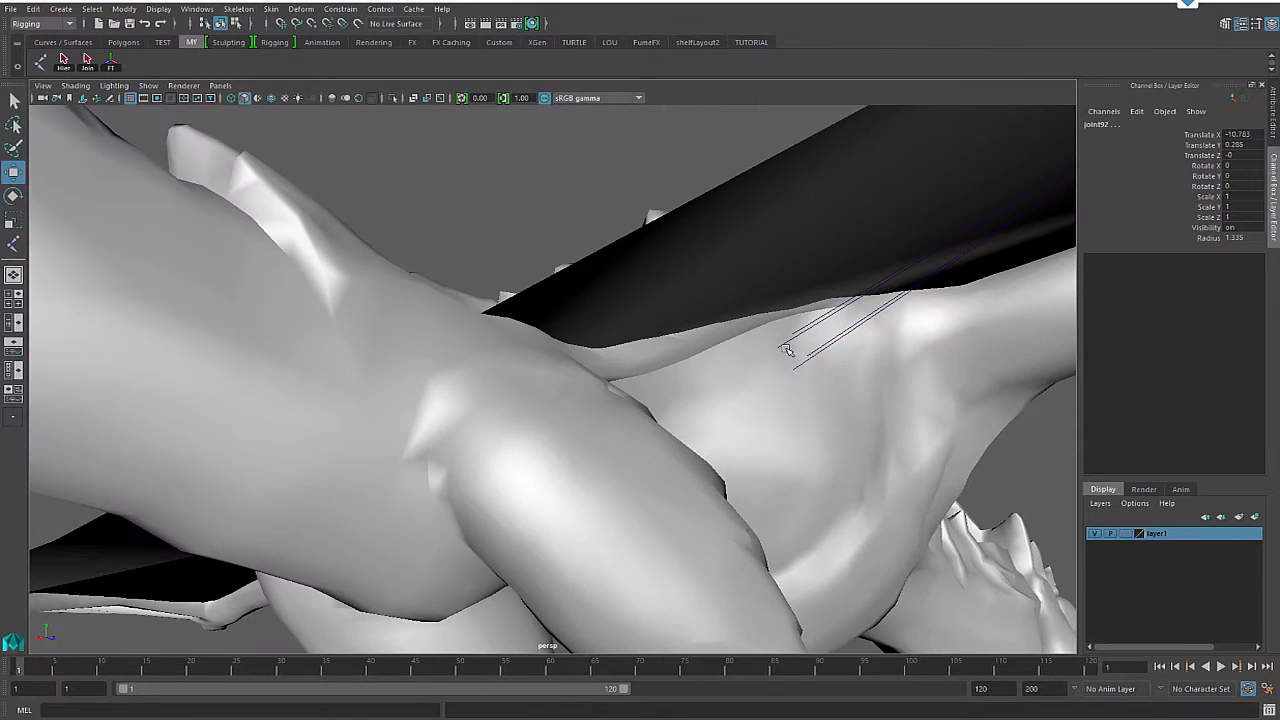
pyautogui.click(1095, 535)
pyautogui.keyDown('alt'); pyautogui.moveTo(823, 480); pyautogui.dragTo(786, 424); pyautogui.keyUp('alt')
pyautogui.click(674, 361)
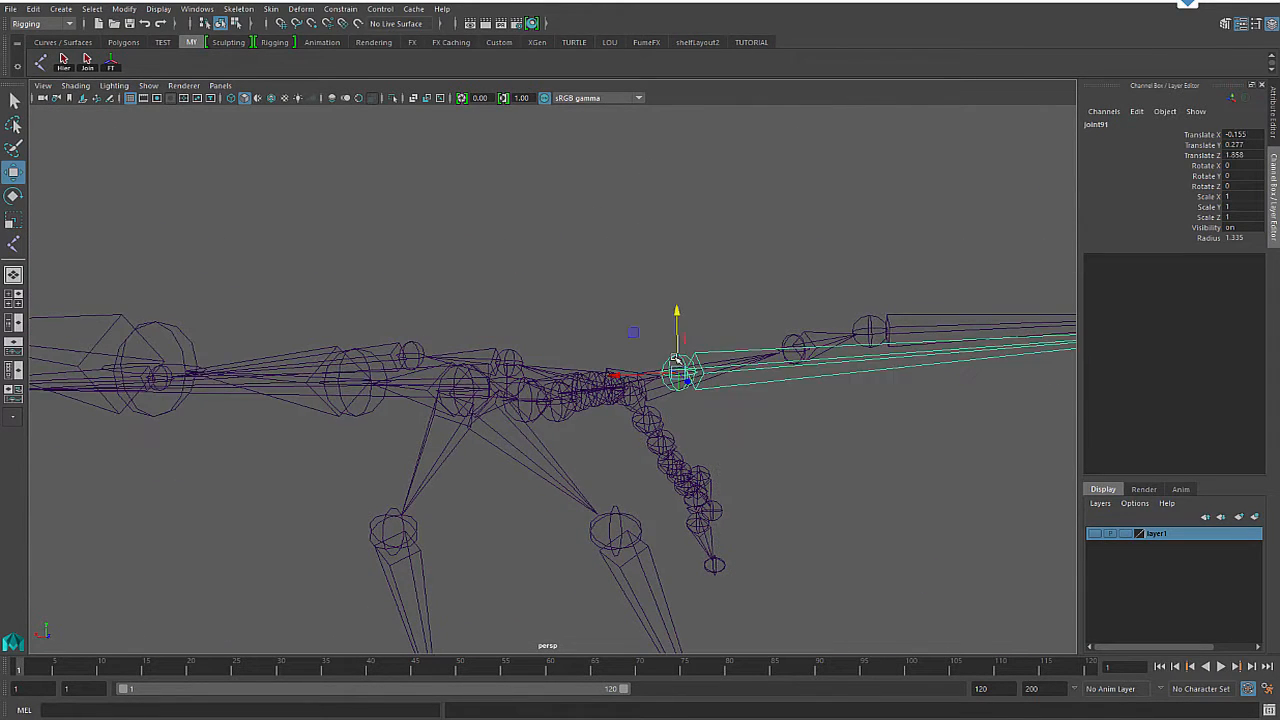
pyautogui.keyDown('alt'); pyautogui.moveTo(674, 361); pyautogui.dragTo(473, 291); pyautogui.keyUp('alt')
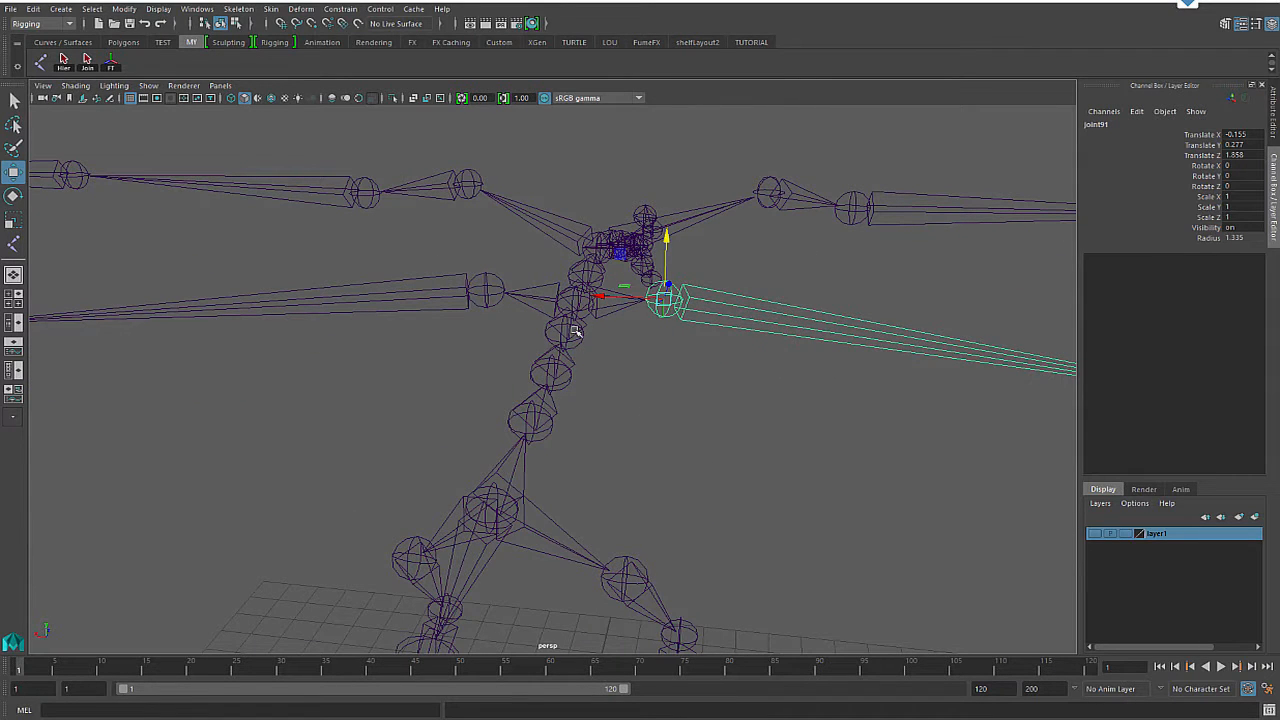
pyautogui.click(488, 287)
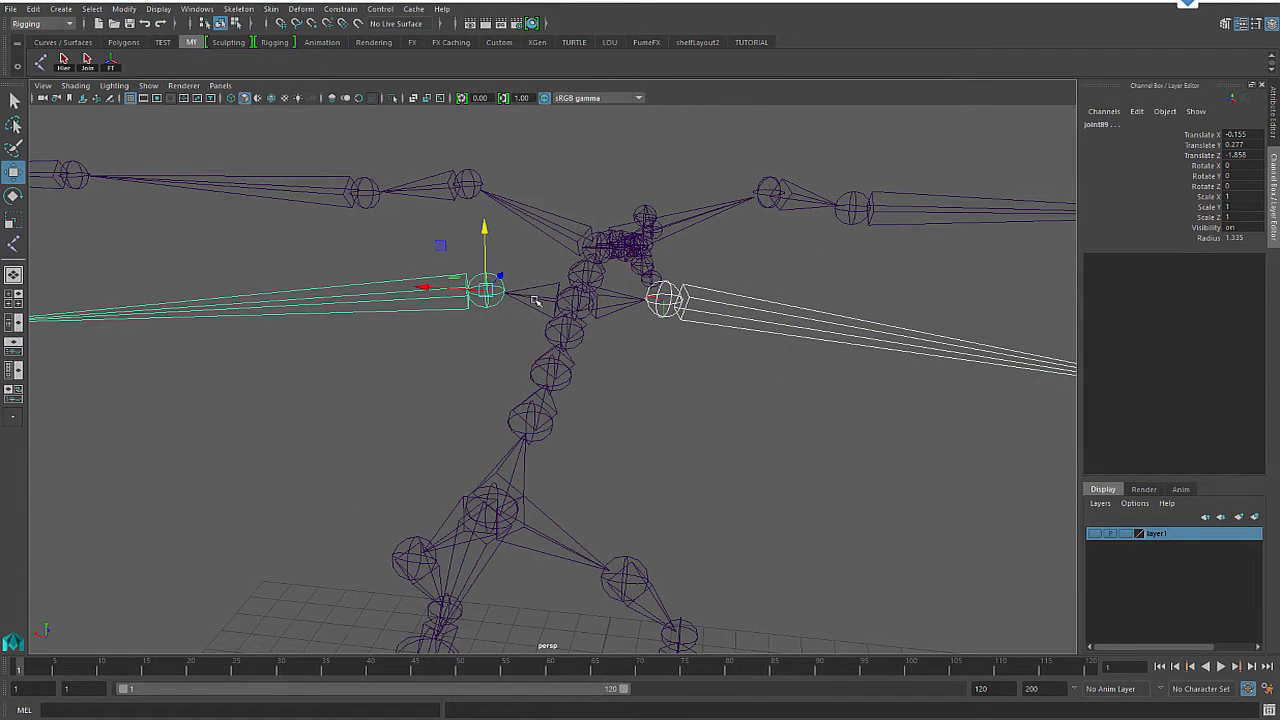
pyautogui.click(1096, 534)
pyautogui.keyDown('alt'); pyautogui.moveTo(660, 363); pyautogui.dragTo(489, 346); pyautogui.keyUp('alt')
pyautogui.keyDown('alt'); pyautogui.moveTo(788, 288); pyautogui.dragTo(773, 392); pyautogui.keyUp('alt')
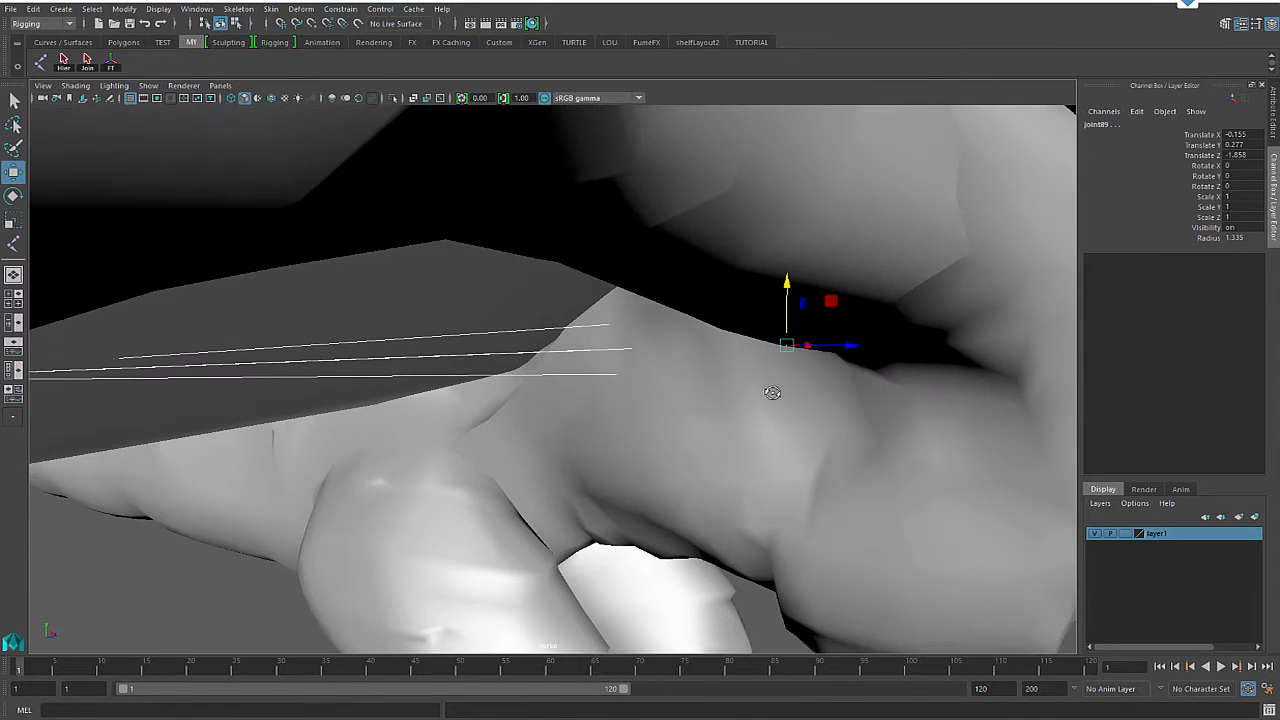
pyautogui.moveTo(790, 288); pyautogui.dragTo(769, 229)
pyautogui.keyDown('alt'); pyautogui.moveTo(819, 339); pyautogui.dragTo(497, 349, button='right'); pyautogui.keyUp('alt')
# Step: Raise the tip joints of both membrane chains together to Translate Y about 1.57 so they fit the wing membrane
pyautogui.keyDown('alt'); pyautogui.moveTo(497, 349); pyautogui.dragTo(619, 393); pyautogui.keyUp('alt')
pyautogui.keyDown('alt'); pyautogui.moveTo(606, 409); pyautogui.dragTo(470, 436); pyautogui.keyUp('alt')
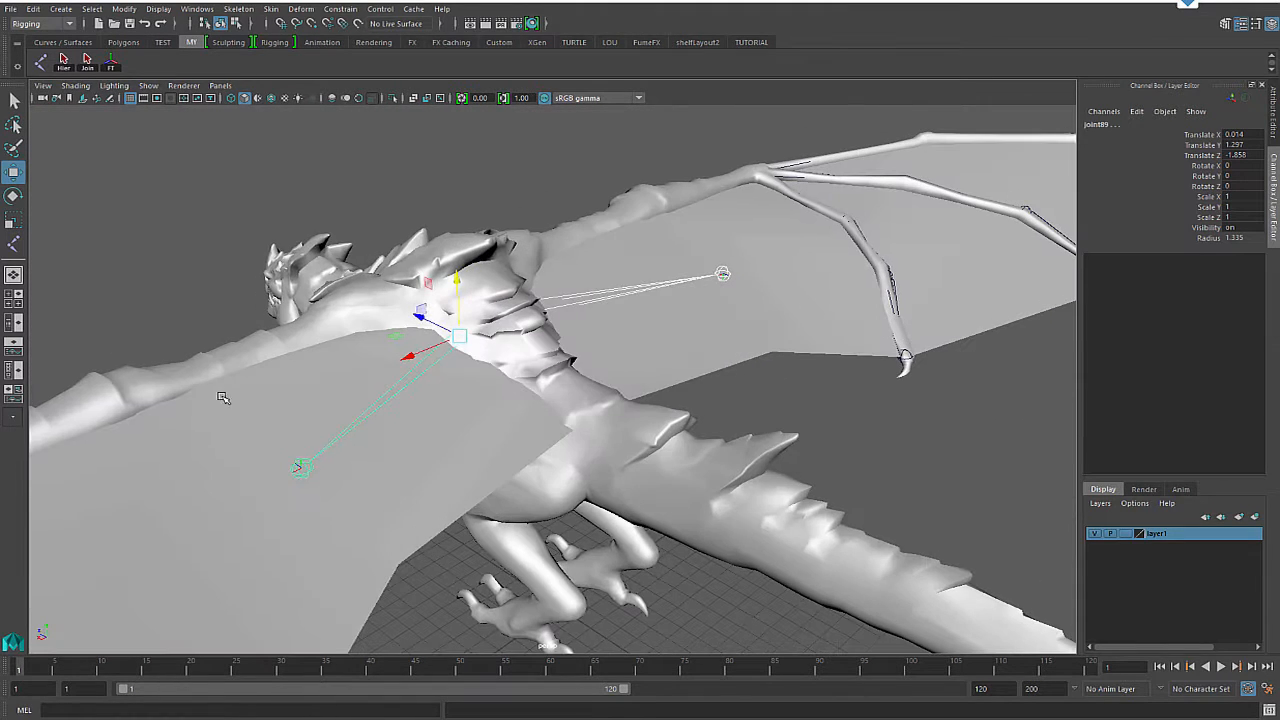
pyautogui.click(300, 470)
pyautogui.click(722, 273)
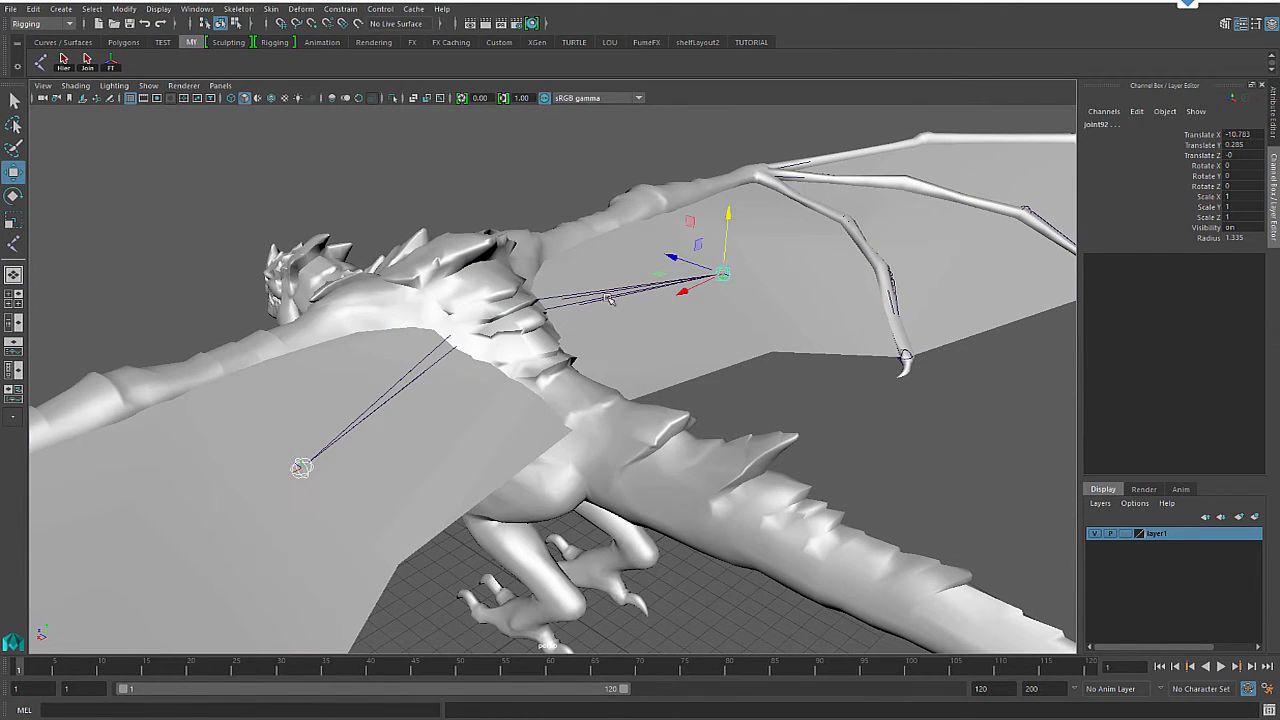
pyautogui.moveTo(725, 212); pyautogui.dragTo(724, 247)
pyautogui.keyDown('alt'); pyautogui.moveTo(668, 389); pyautogui.dragTo(843, 335); pyautogui.keyUp('alt')
pyautogui.moveTo(294, 342); pyautogui.dragTo(297, 338)
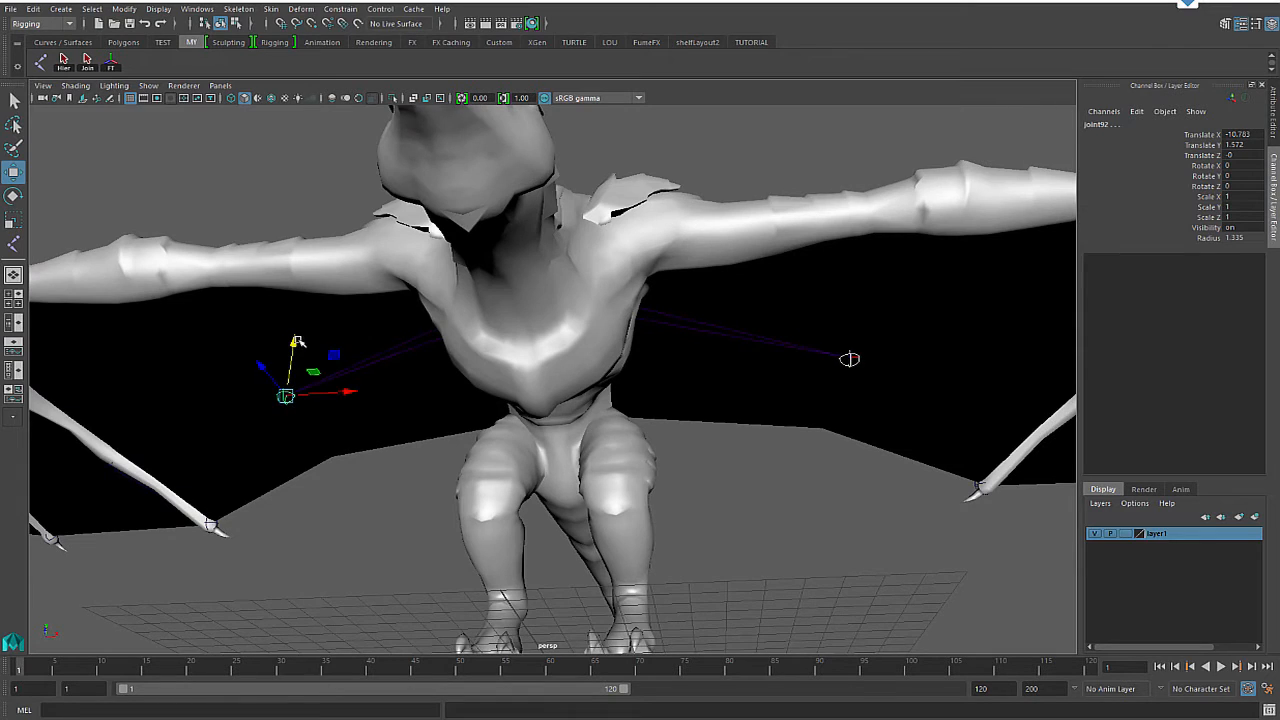
# Step: Set the joint radius of both membrane tip joints to 0.8 and clear the selection
pyautogui.keyDown('alt'); pyautogui.moveTo(650, 345); pyautogui.dragTo(640, 400); pyautogui.keyUp('alt')
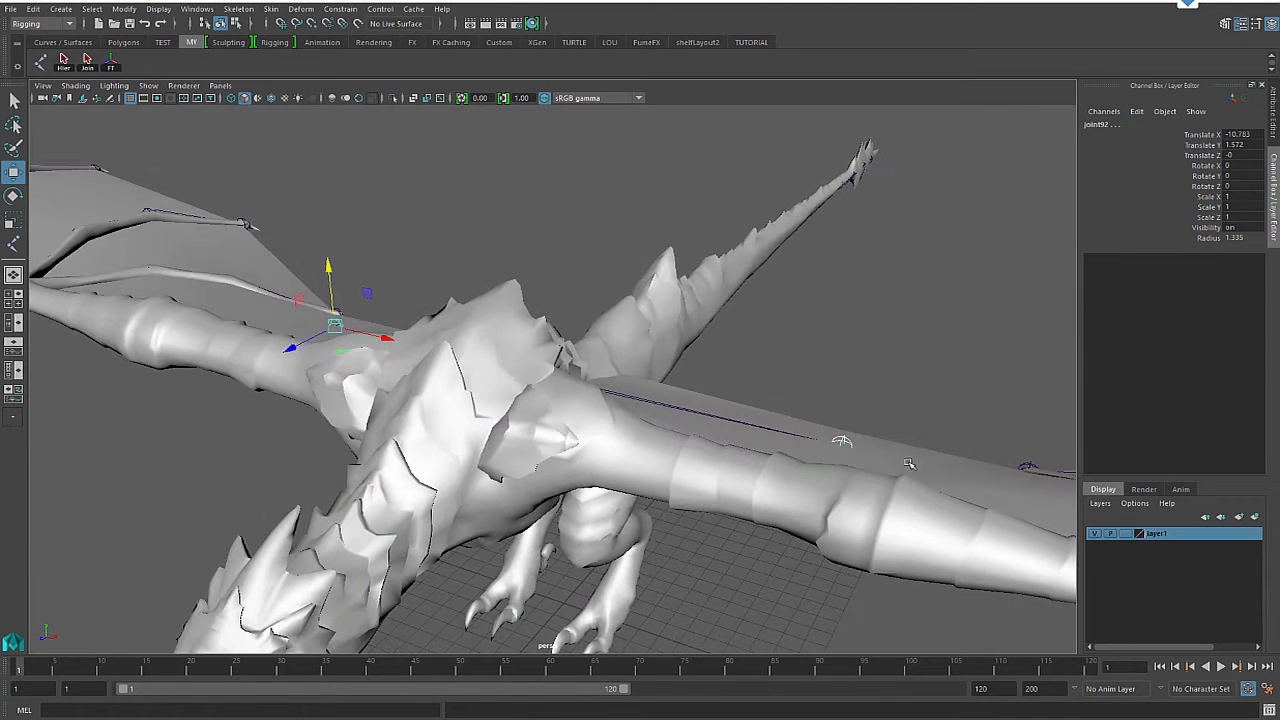
pyautogui.doubleClick(1233, 238)
pyautogui.write('4')
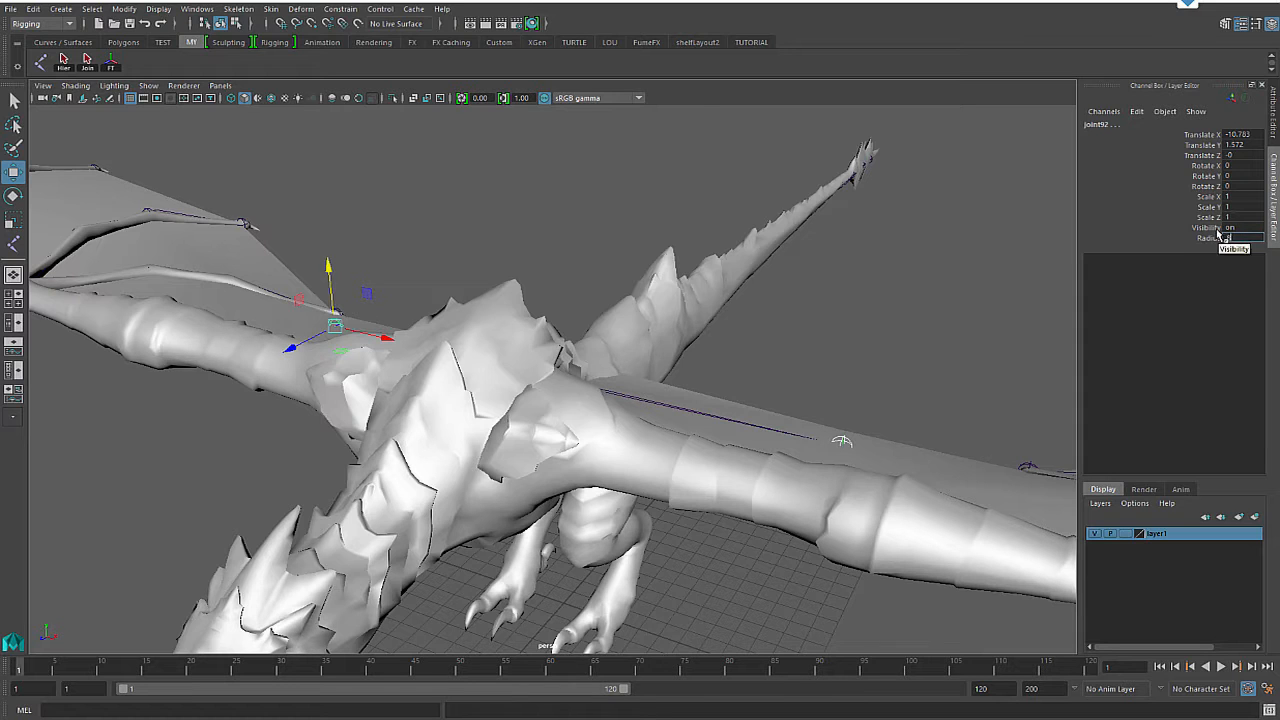
pyautogui.press('Return')
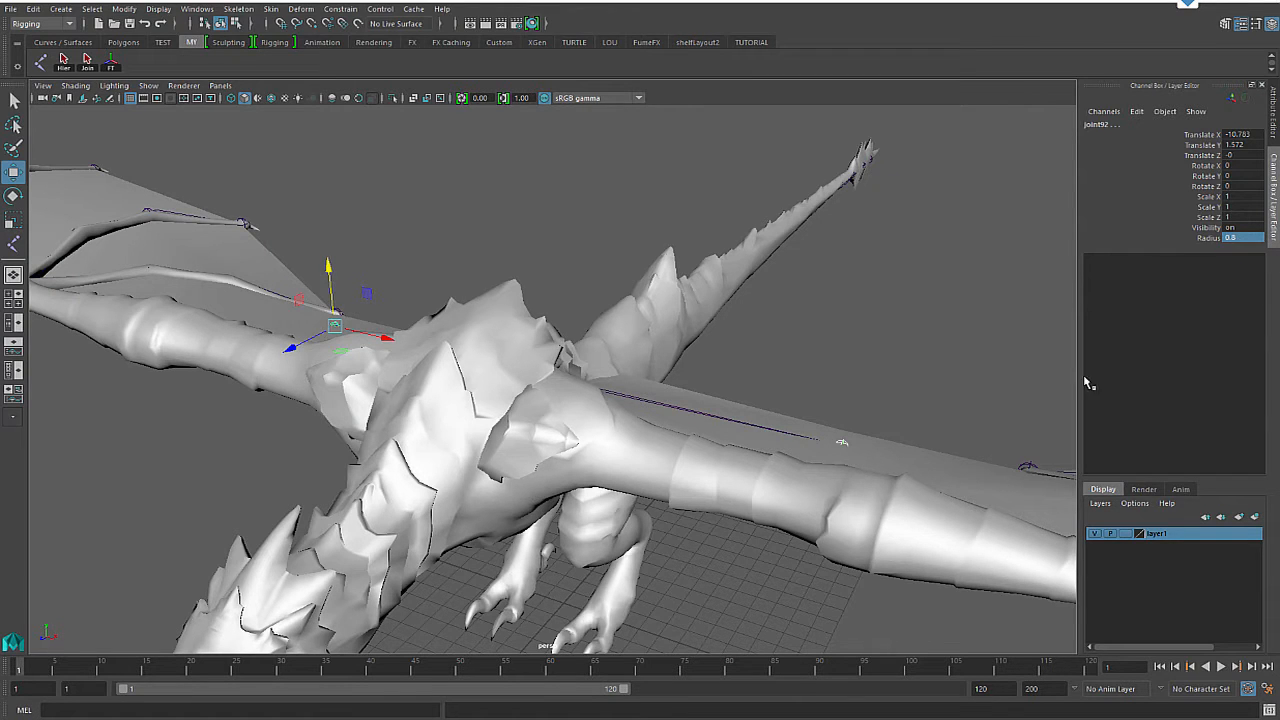
pyautogui.moveTo(854, 395)
pyautogui.keyDown('alt'); pyautogui.mouseDown()
pyautogui.moveTo(851, 363)
pyautogui.moveTo(857, 374)
pyautogui.mouseUp(); pyautogui.keyUp('alt')
pyautogui.keyDown('alt'); pyautogui.moveTo(896, 492); pyautogui.dragTo(452, 362); pyautogui.keyUp('alt')
pyautogui.click(861, 305)
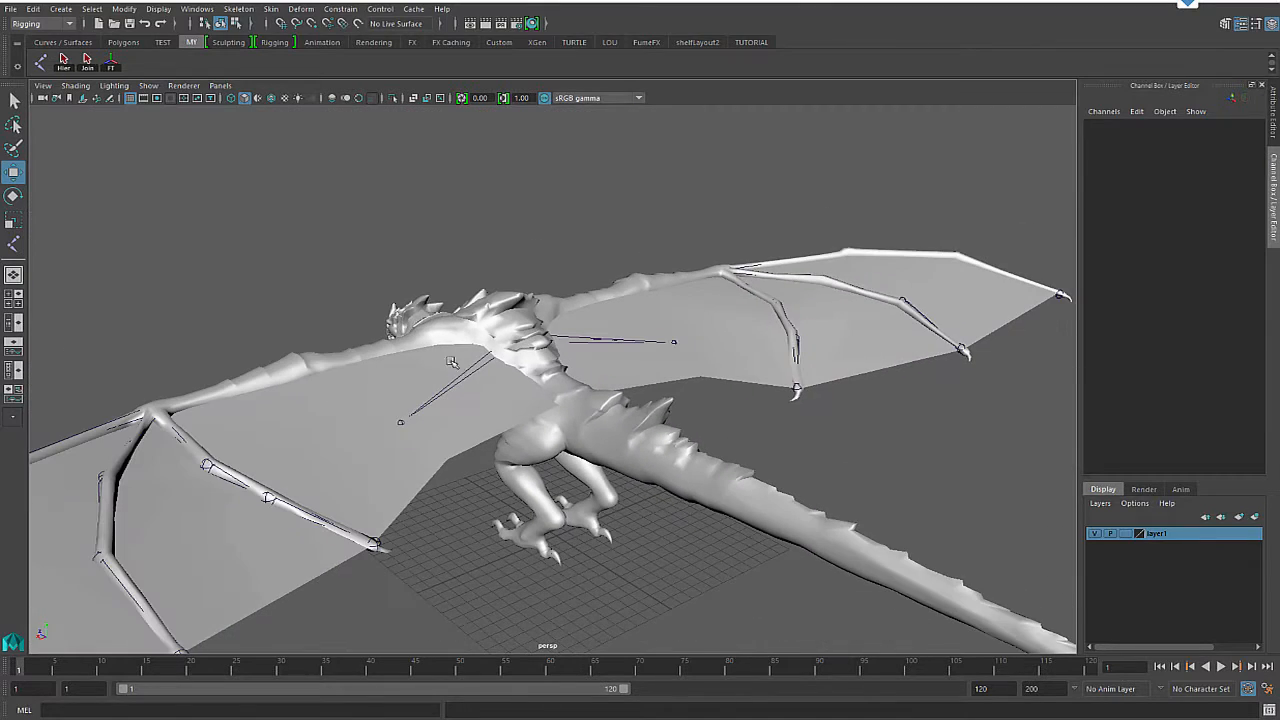
# Step: Hide the dragon mesh layer and inspect the whole skeleton from several angles
pyautogui.click(1094, 534)
pyautogui.keyDown('alt'); pyautogui.moveTo(703, 457); pyautogui.dragTo(370, 326); pyautogui.keyUp('alt')
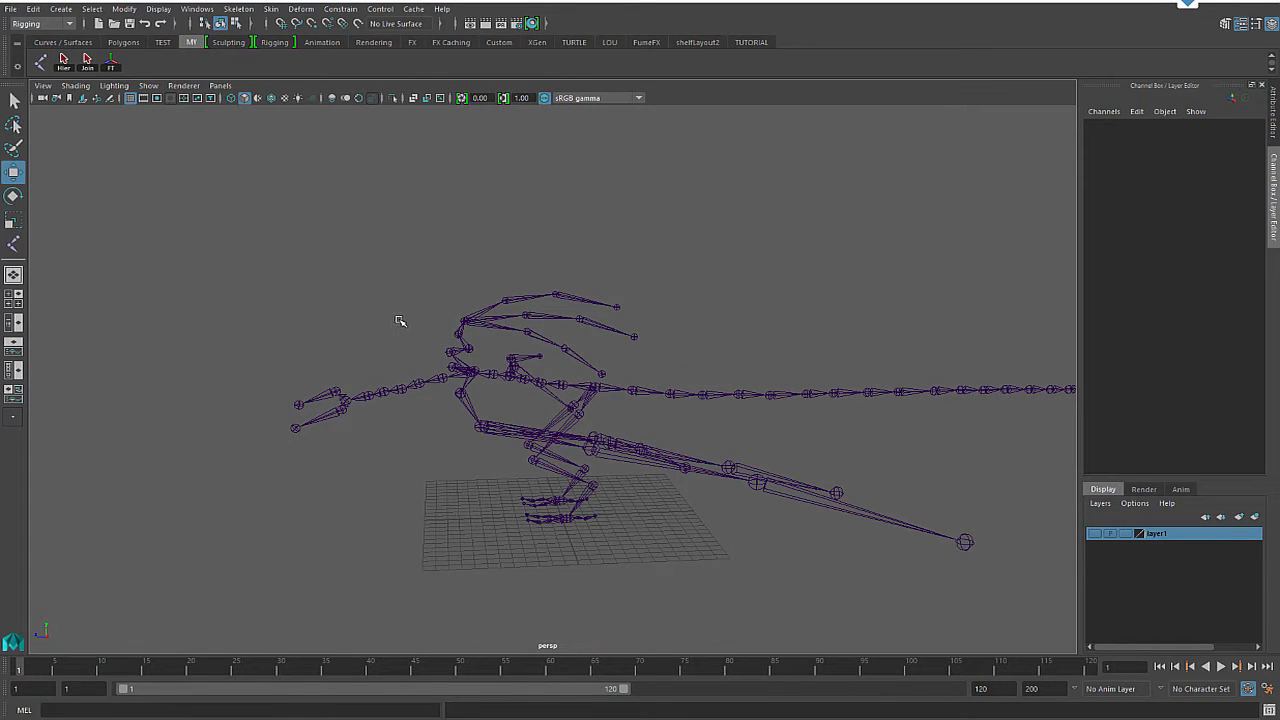
pyautogui.keyDown('alt'); pyautogui.moveTo(840, 459); pyautogui.dragTo(742, 457); pyautogui.keyUp('alt')
pyautogui.keyDown('alt'); pyautogui.moveTo(386, 240); pyautogui.dragTo(593, 382, button='right'); pyautogui.keyUp('alt')
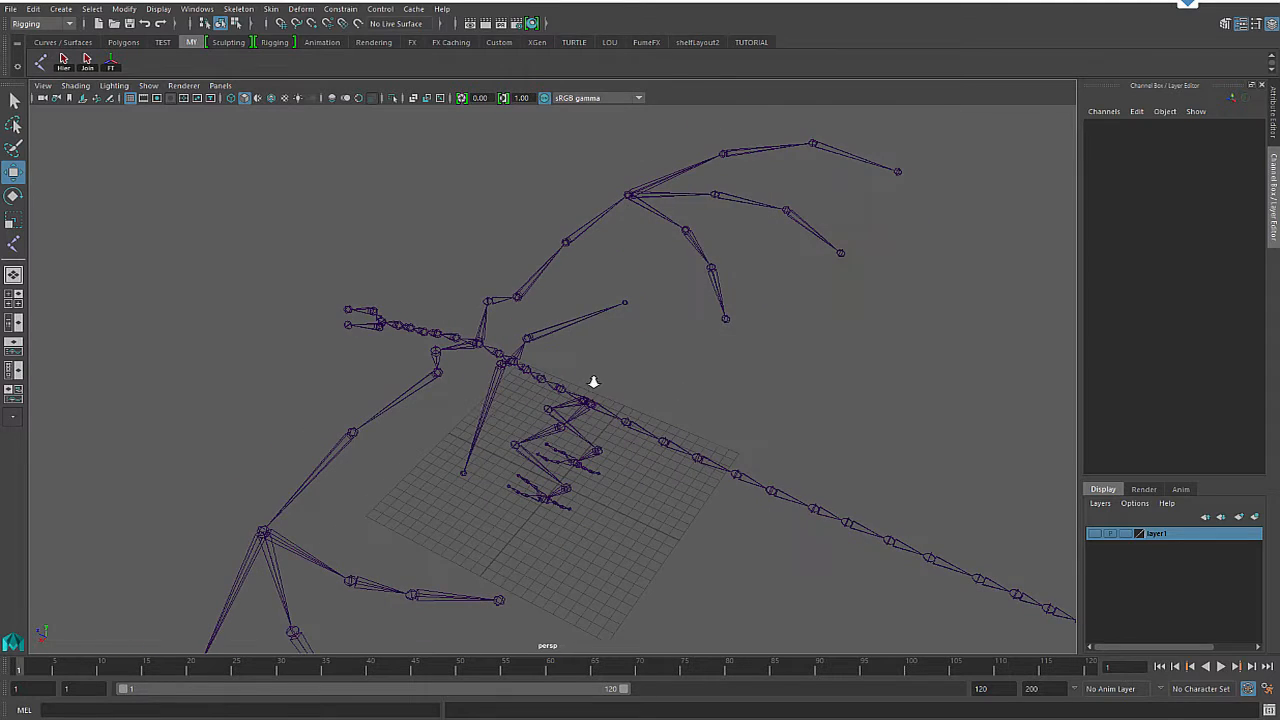
pyautogui.keyDown('alt'); pyautogui.moveTo(754, 423); pyautogui.dragTo(773, 417); pyautogui.keyUp('alt')
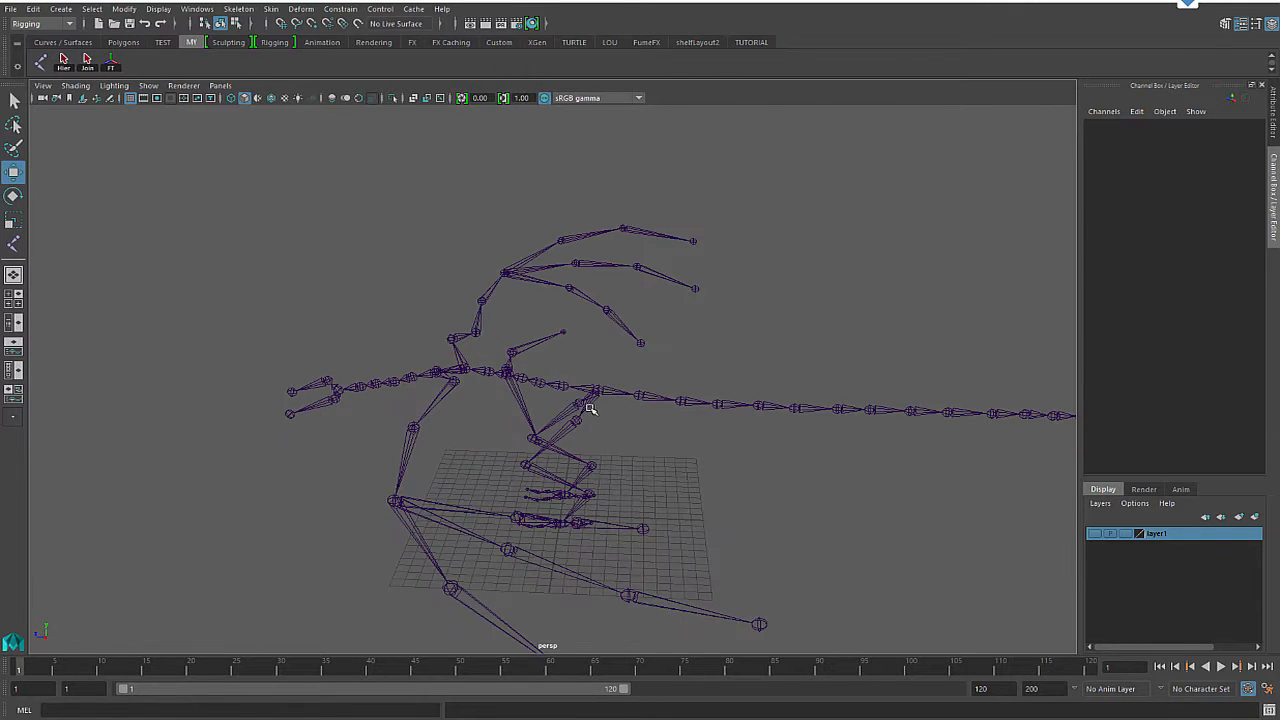
pyautogui.keyDown('alt'); pyautogui.moveTo(590, 408); pyautogui.dragTo(575, 405); pyautogui.keyUp('alt')
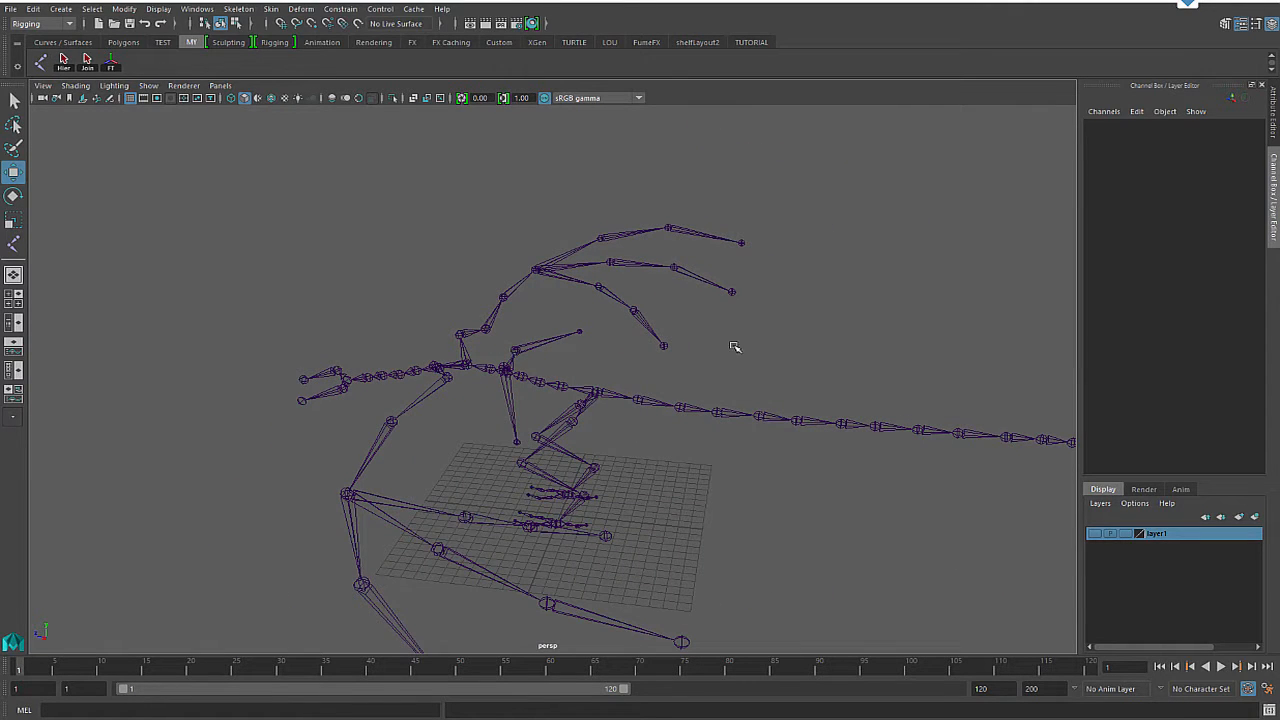
# Step: Create an IK handle on the dragon's left leg, from the hip joint down to the ankle joint
pyautogui.click(392, 422)
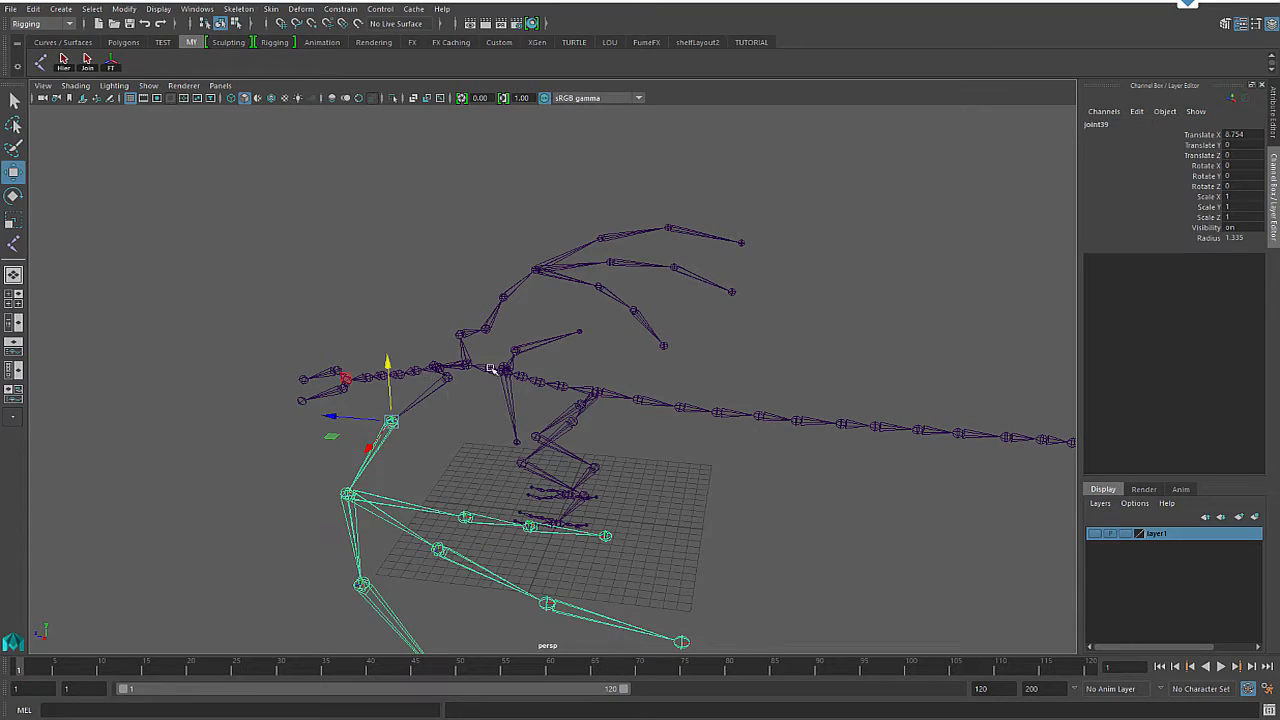
pyautogui.keyDown('alt'); pyautogui.moveTo(460, 263); pyautogui.dragTo(561, 308); pyautogui.keyUp('alt')
pyautogui.keyDown('alt'); pyautogui.moveTo(671, 485); pyautogui.dragTo(617, 500); pyautogui.keyUp('alt')
pyautogui.keyDown('alt'); pyautogui.moveTo(617, 500); pyautogui.dragTo(686, 374, button='middle'); pyautogui.keyUp('alt')
pyautogui.keyDown('alt'); pyautogui.moveTo(686, 374); pyautogui.dragTo(818, 409, button='right'); pyautogui.keyUp('alt')
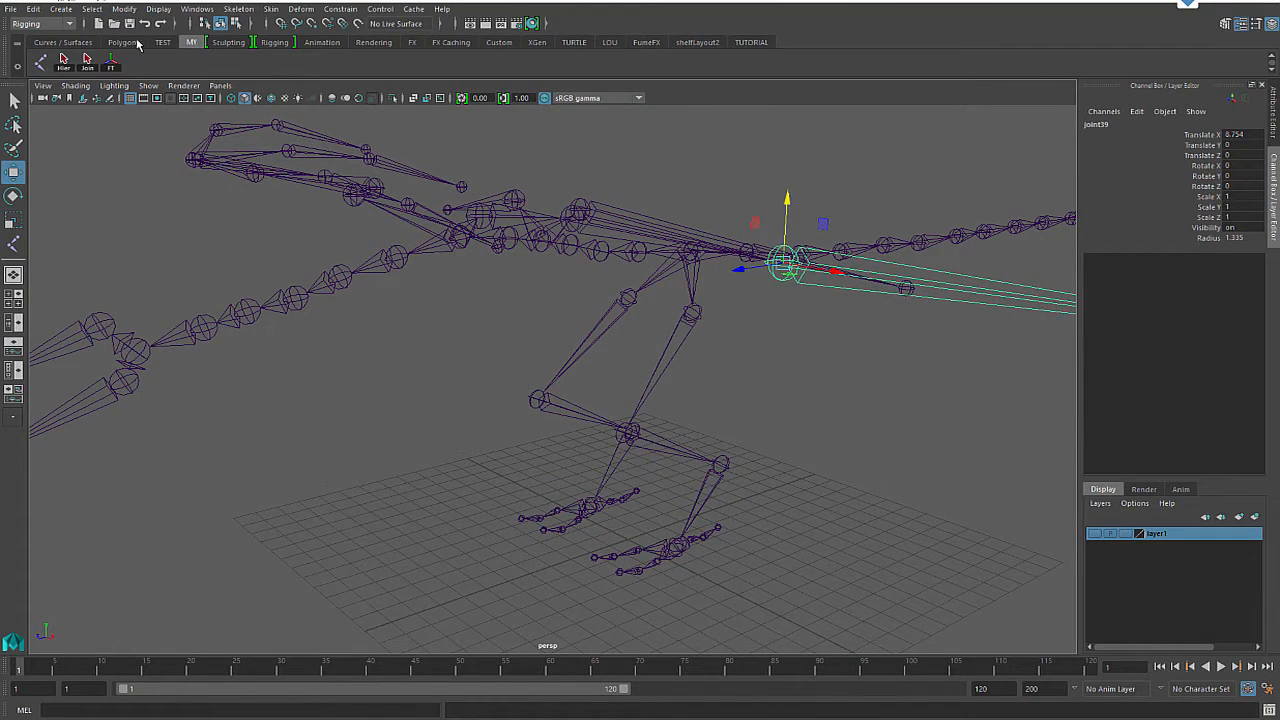
pyautogui.click(237, 9)
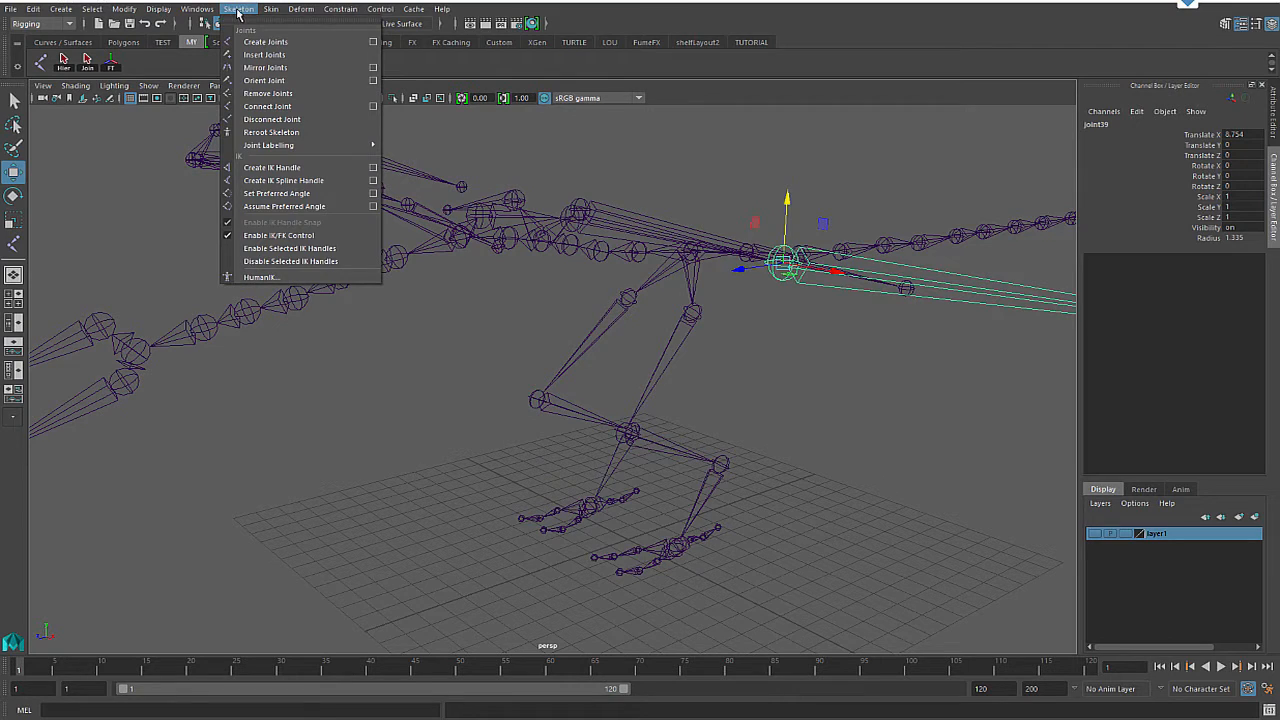
pyautogui.click(271, 168)
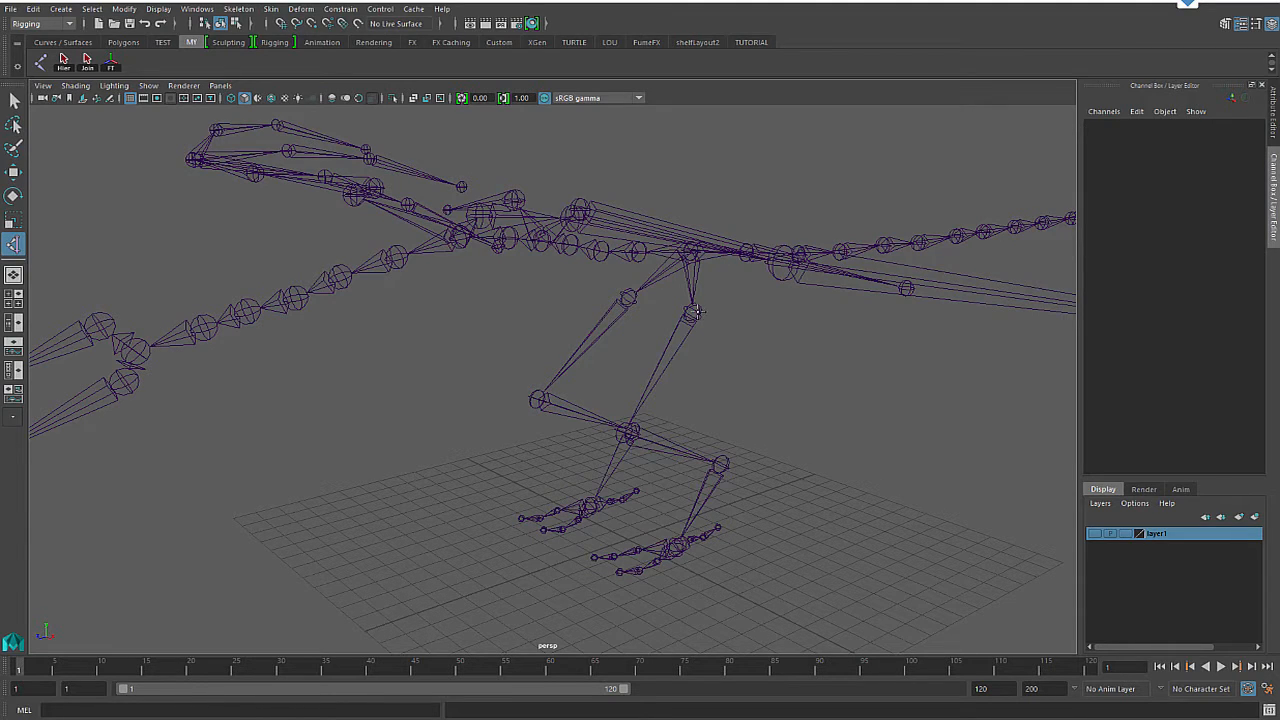
pyautogui.click(693, 313)
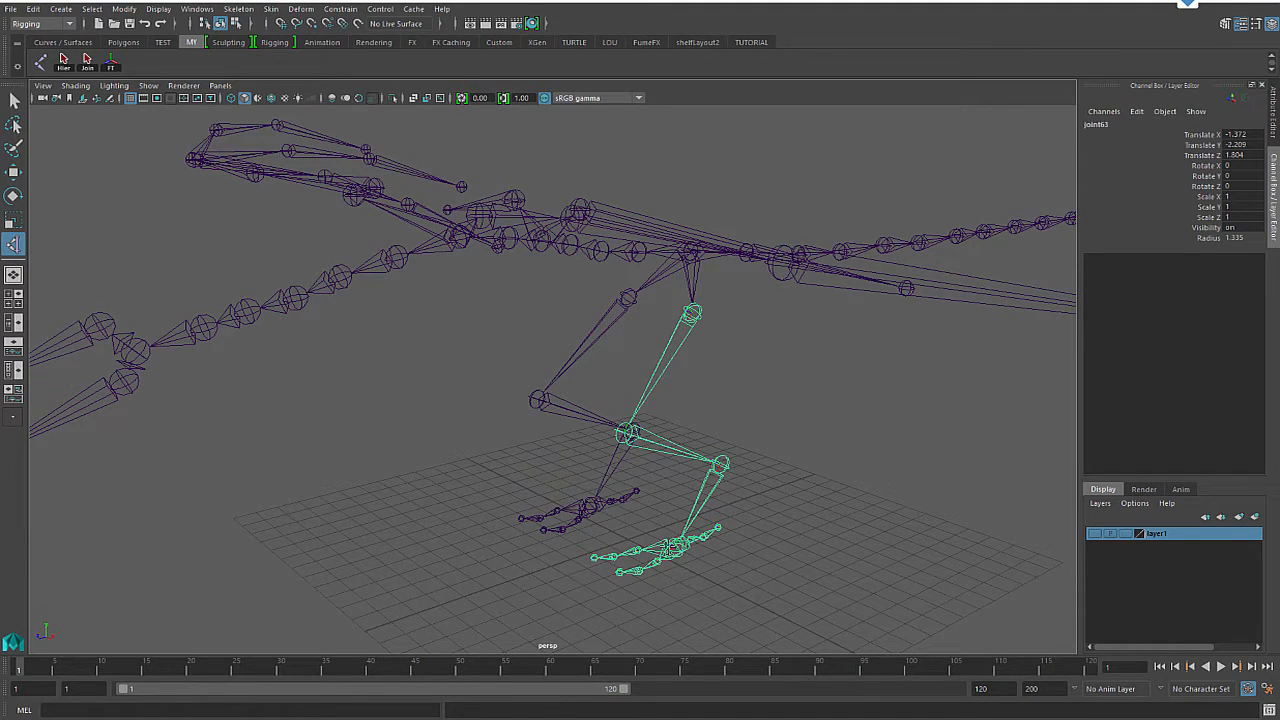
pyautogui.click(672, 546)
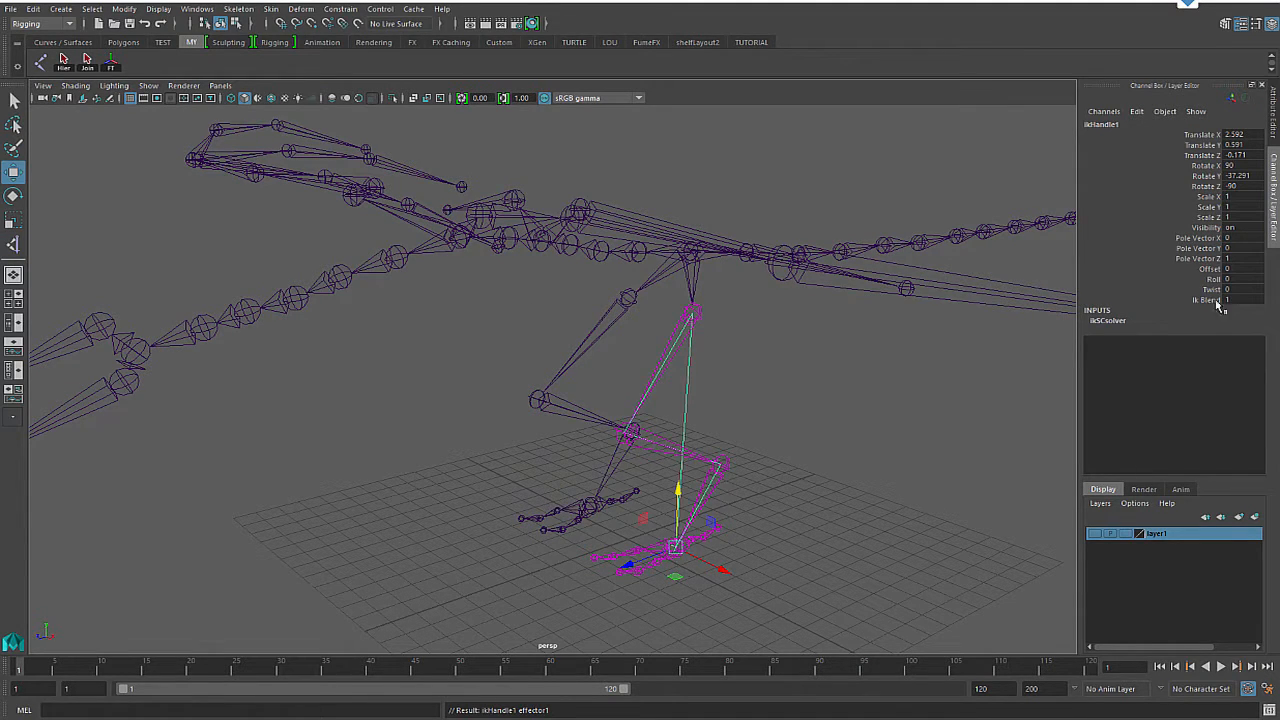
# Step: Set the Stickiness of the left leg's IK handle to sticky in its IK handle attributes
pyautogui.hotkey('ctrl', 'a')
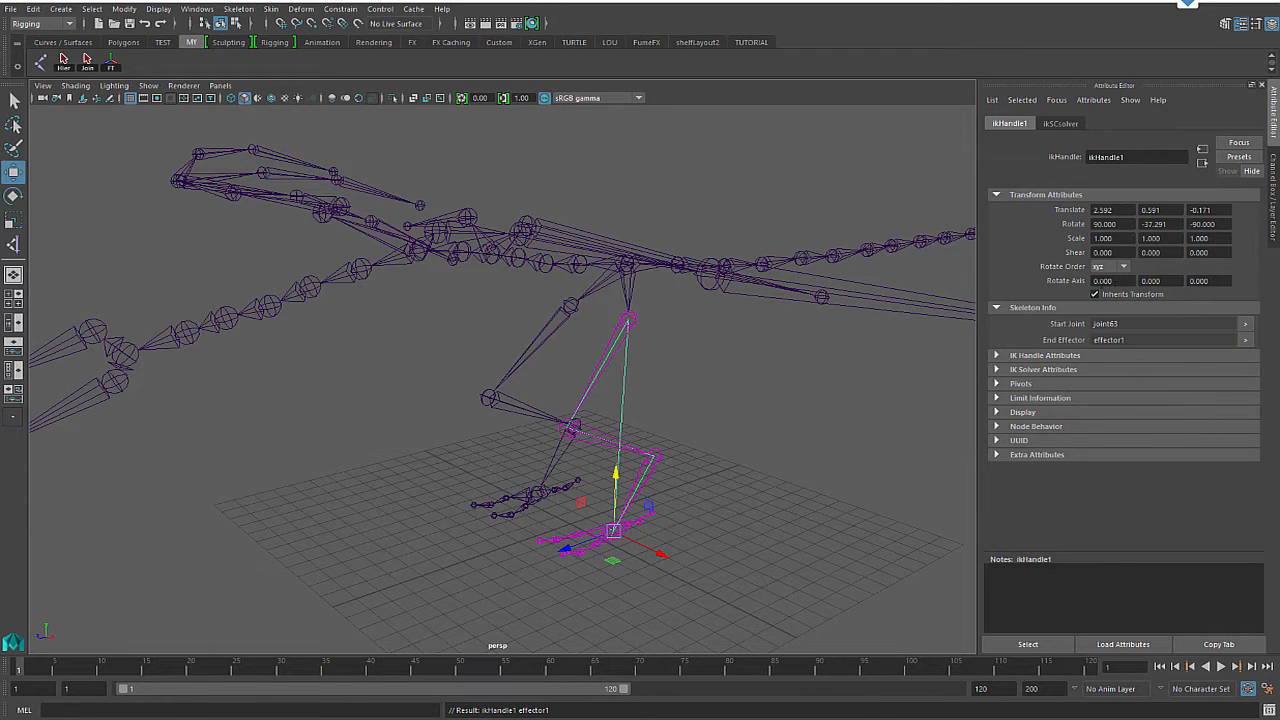
pyautogui.click(1062, 123)
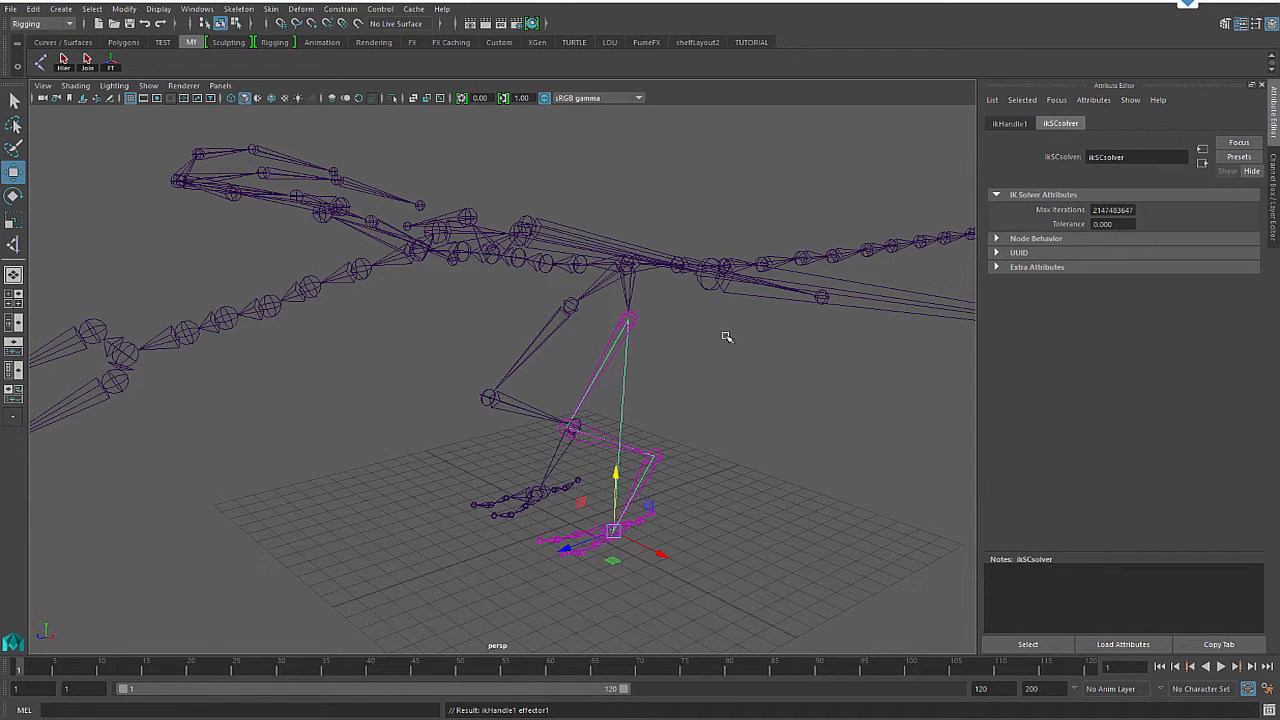
pyautogui.click(1006, 124)
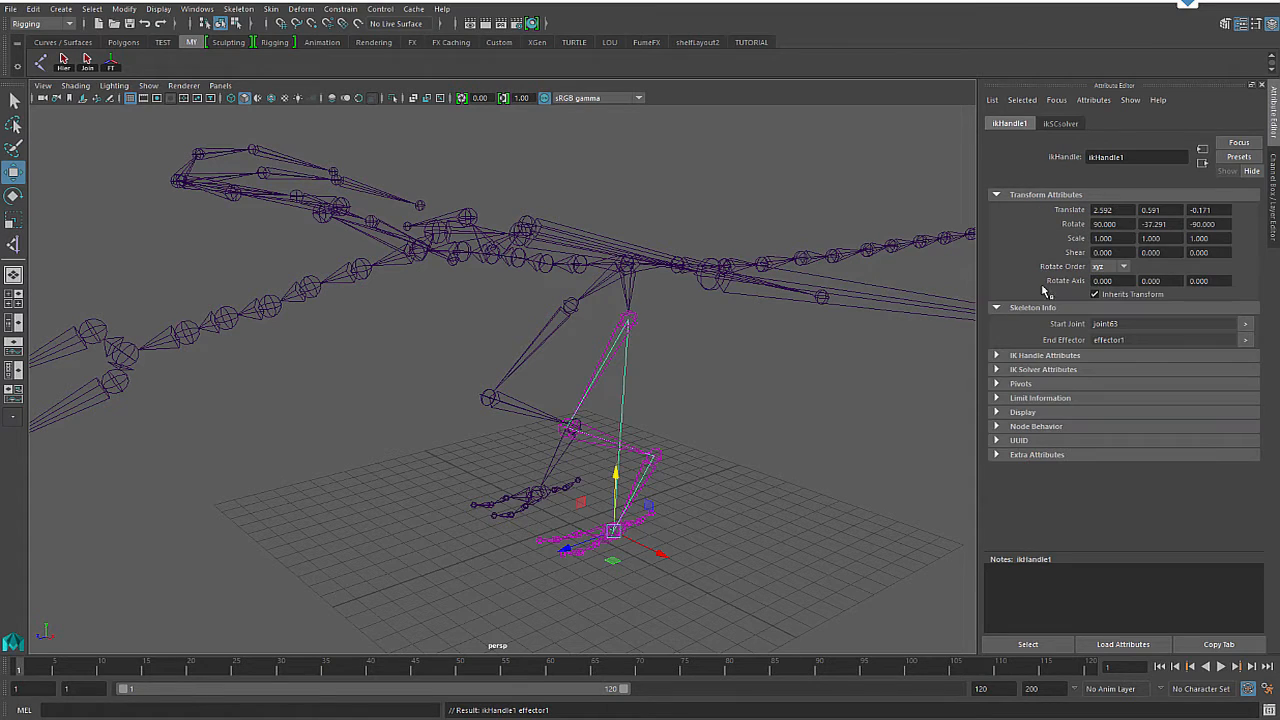
pyautogui.click(1000, 370)
pyautogui.click(997, 355)
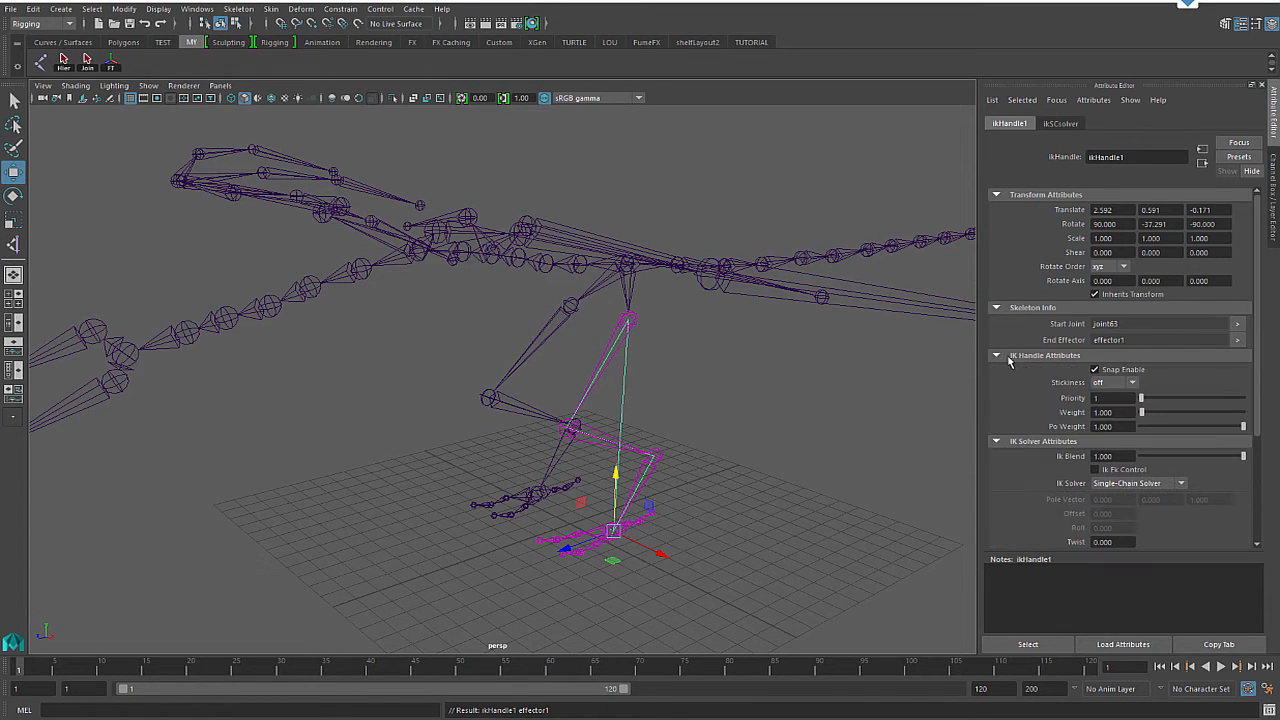
pyautogui.click(1100, 383)
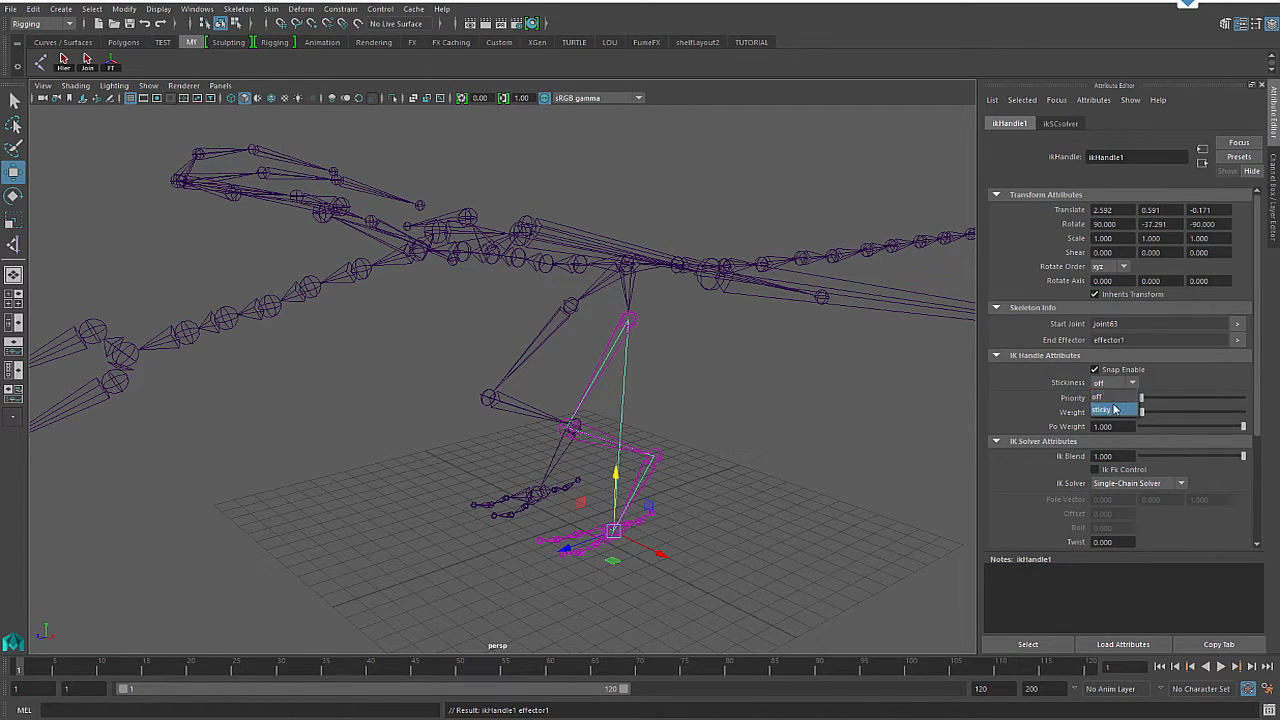
pyautogui.click(1108, 411)
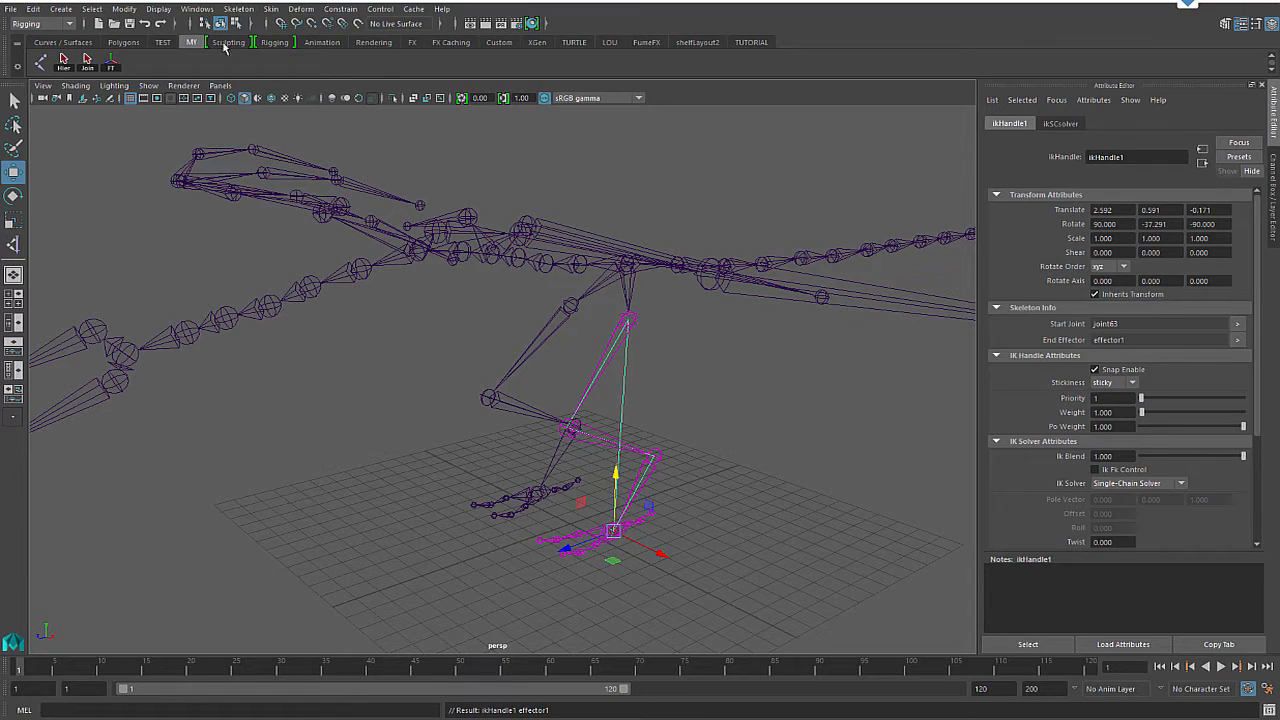
# Step: Create an IK handle on the right leg, from the hip joint to the ankle joint, with Stickiness set to sticky
pyautogui.click(240, 9)
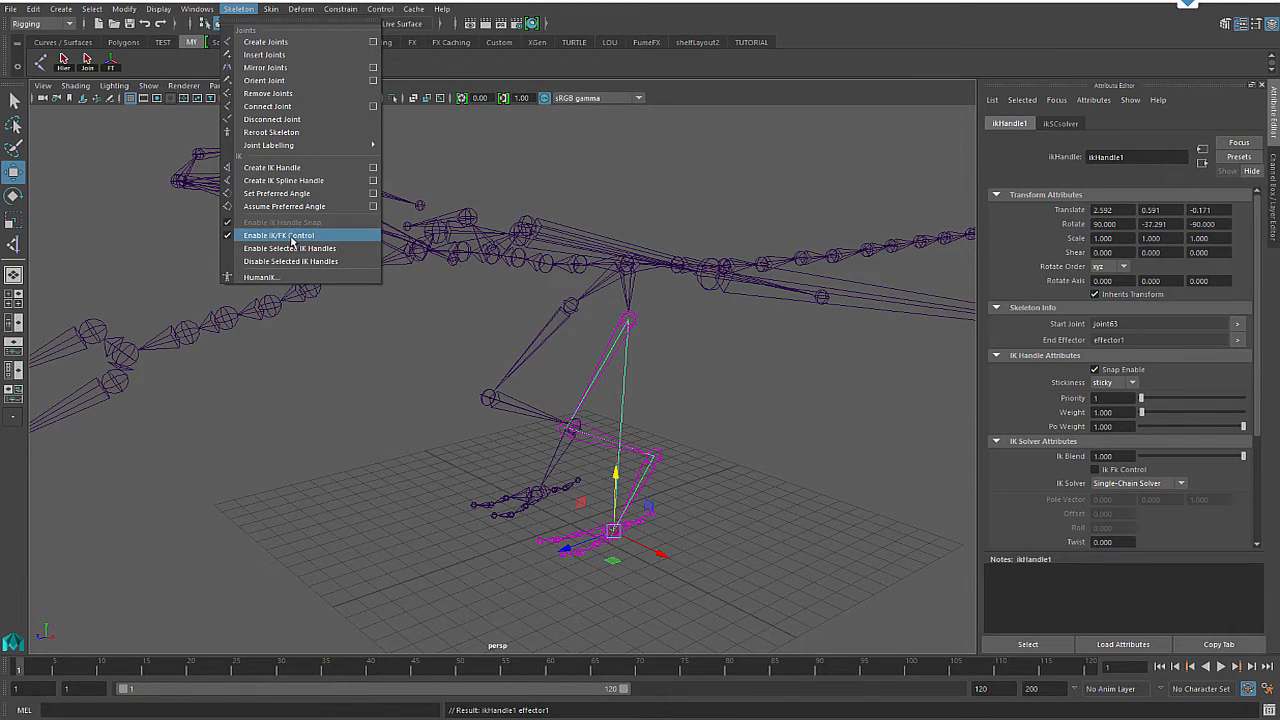
pyautogui.click(272, 167)
pyautogui.click(570, 305)
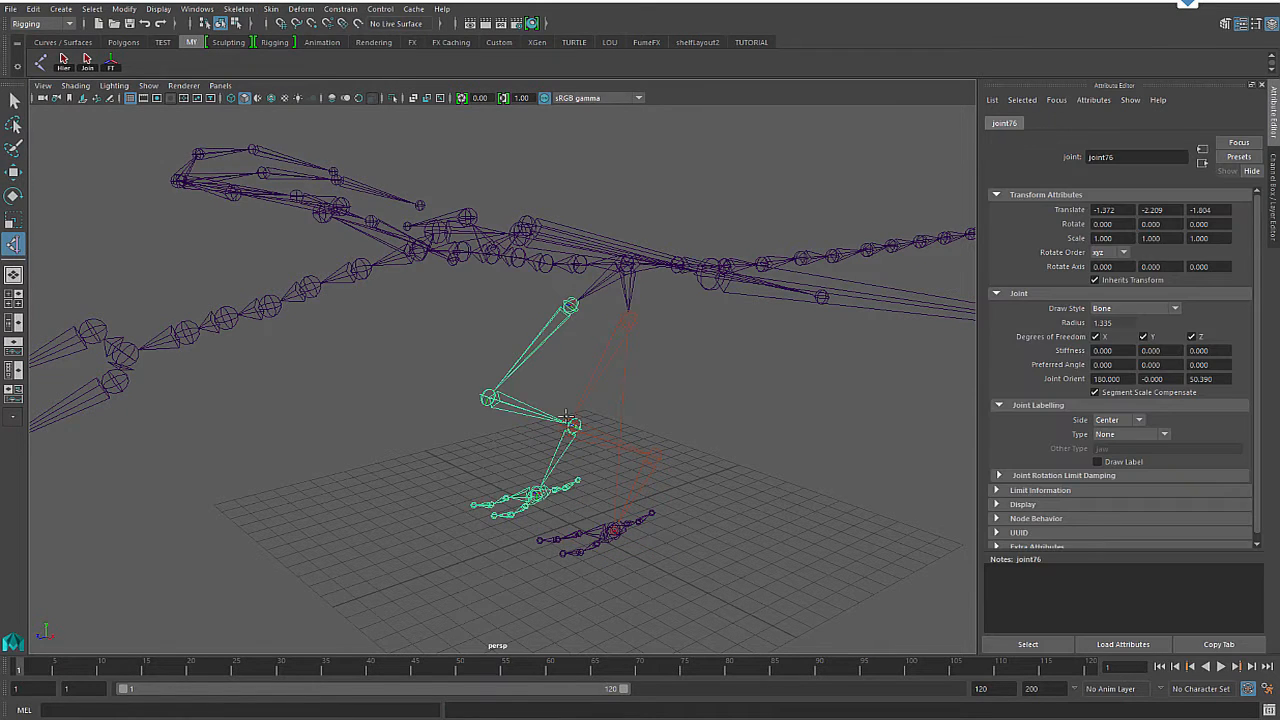
pyautogui.click(537, 492)
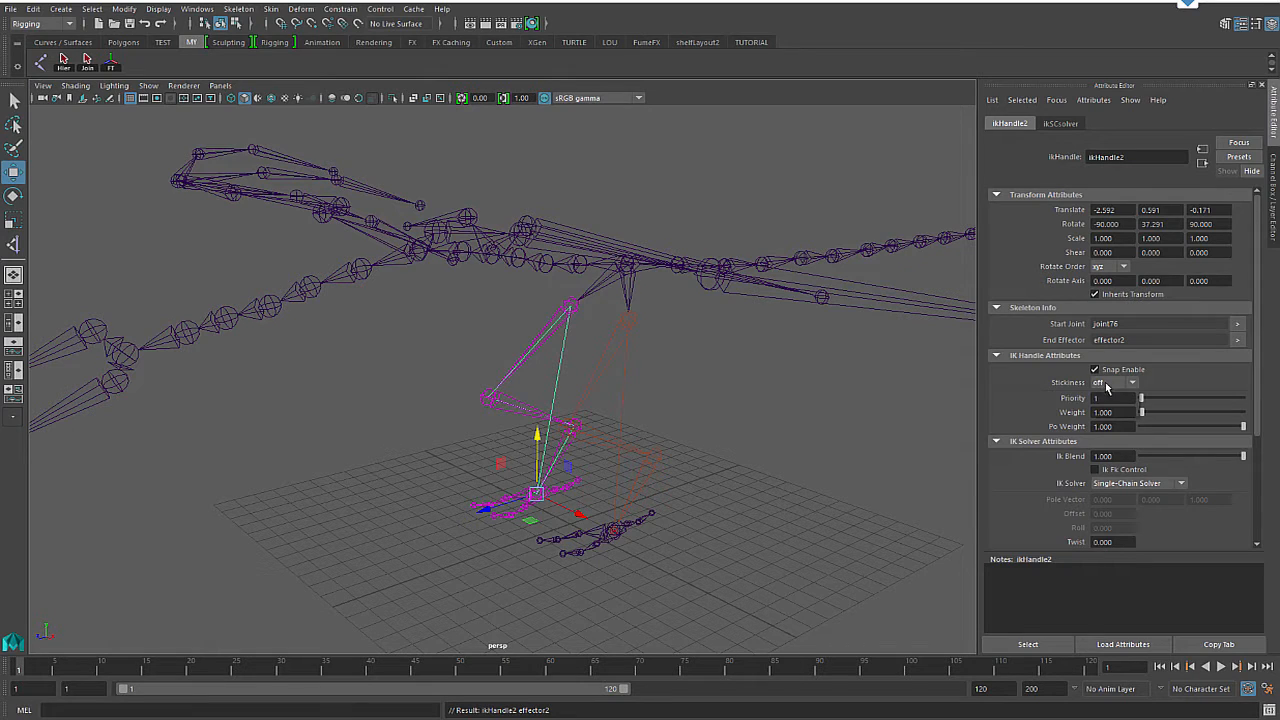
pyautogui.click(1106, 384)
pyautogui.click(1104, 412)
pyautogui.click(14, 100)
# Step: Test the leg IK by raising the root joint to about Translate Y 14.694, and undo the move
pyautogui.keyDown('alt'); pyautogui.moveTo(700, 380); pyautogui.dragTo(540, 327); pyautogui.keyUp('alt')
pyautogui.click(601, 321)
pyautogui.press('w')
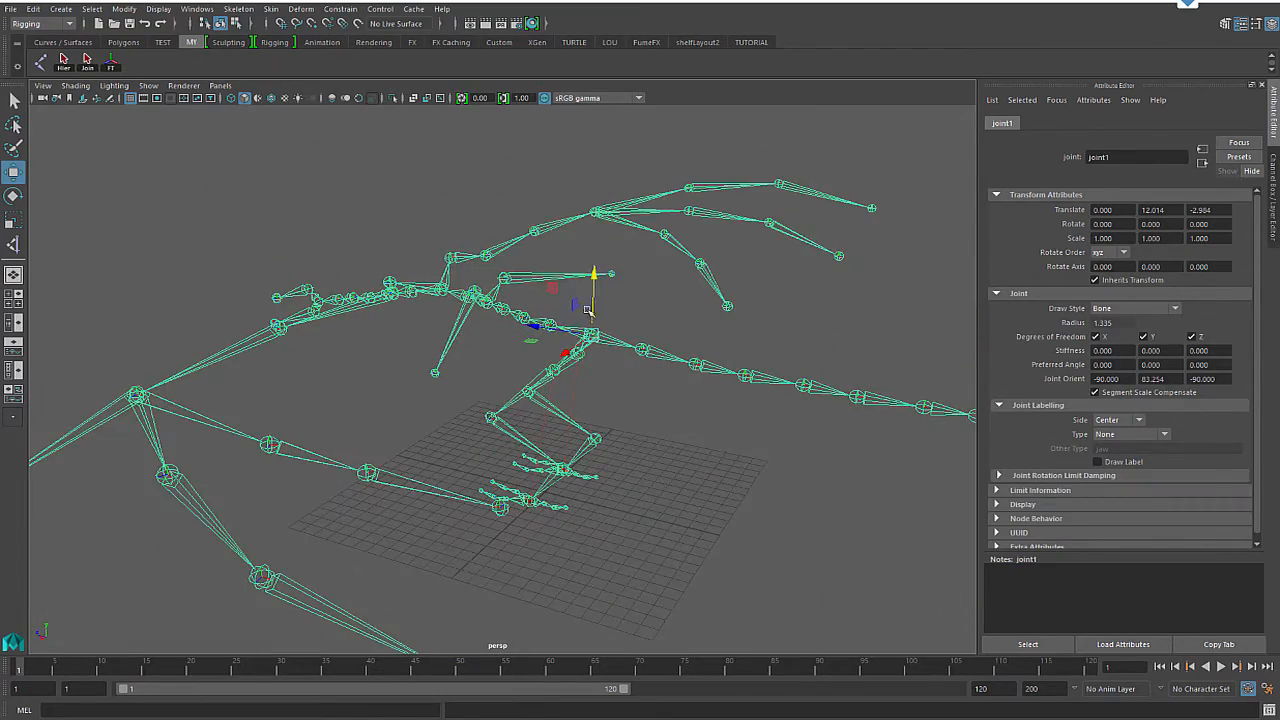
pyautogui.moveTo(567, 265); pyautogui.dragTo(560, 239, button='middle')
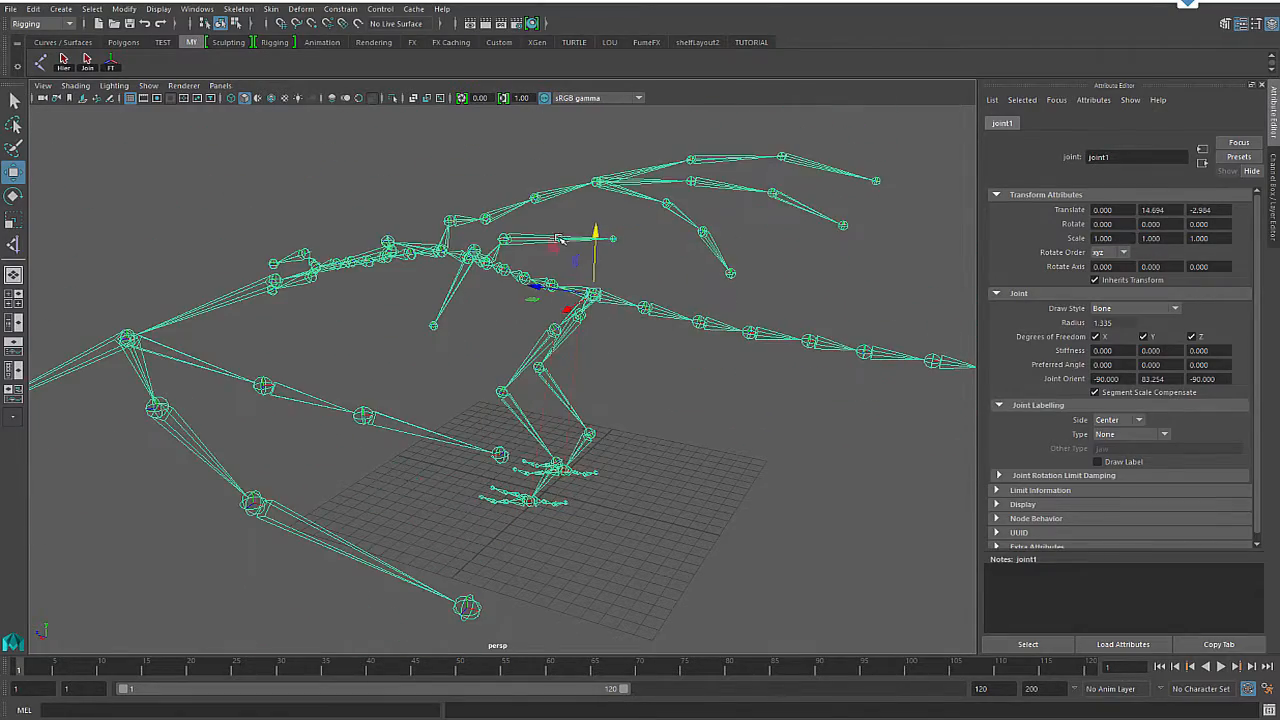
pyautogui.hotkey('ctrl', 'z')
# Step: Create an IK handle on one wing, from the joint at the arm's base to the joint where the finger chains branch
pyautogui.keyDown('alt'); pyautogui.moveTo(640, 463); pyautogui.dragTo(480, 450, button='right'); pyautogui.keyUp('alt')
pyautogui.keyDown('alt'); pyautogui.moveTo(480, 450); pyautogui.dragTo(594, 457); pyautogui.keyUp('alt')
pyautogui.keyDown('alt'); pyautogui.moveTo(594, 457); pyautogui.dragTo(794, 457, button='right'); pyautogui.keyUp('alt')
pyautogui.keyDown('alt'); pyautogui.moveTo(690, 445); pyautogui.dragTo(448, 536); pyautogui.keyUp('alt')
pyautogui.keyDown('alt'); pyautogui.moveTo(385, 467); pyautogui.dragTo(429, 449, button='middle'); pyautogui.keyUp('alt')
pyautogui.keyDown('alt'); pyautogui.moveTo(429, 449); pyautogui.dragTo(446, 479, button='right'); pyautogui.keyUp('alt')
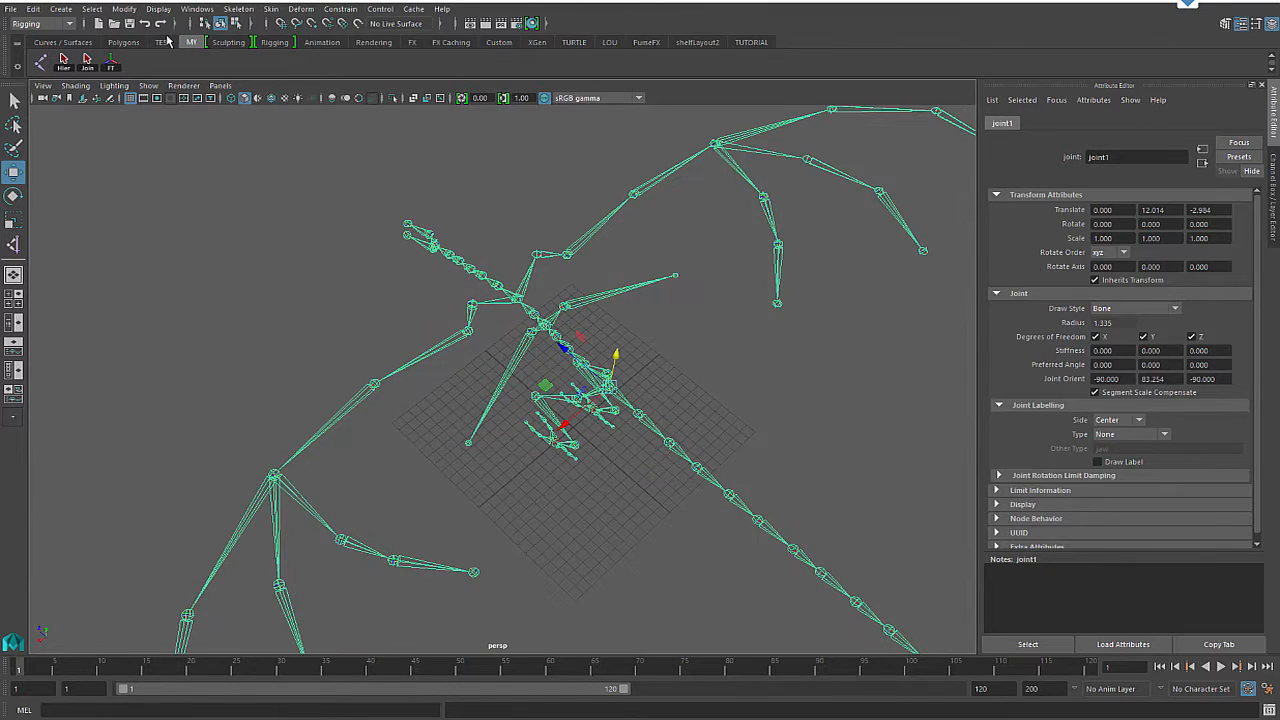
pyautogui.click(238, 9)
pyautogui.click(245, 167)
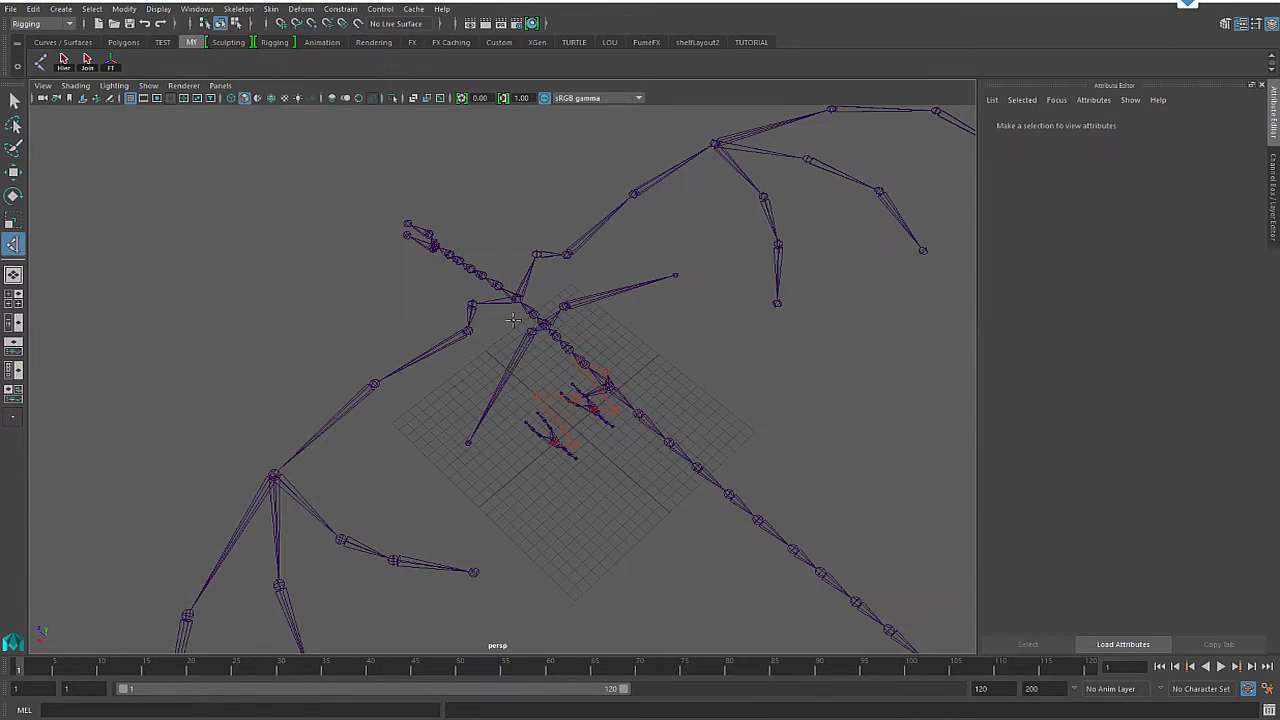
pyautogui.click(469, 334)
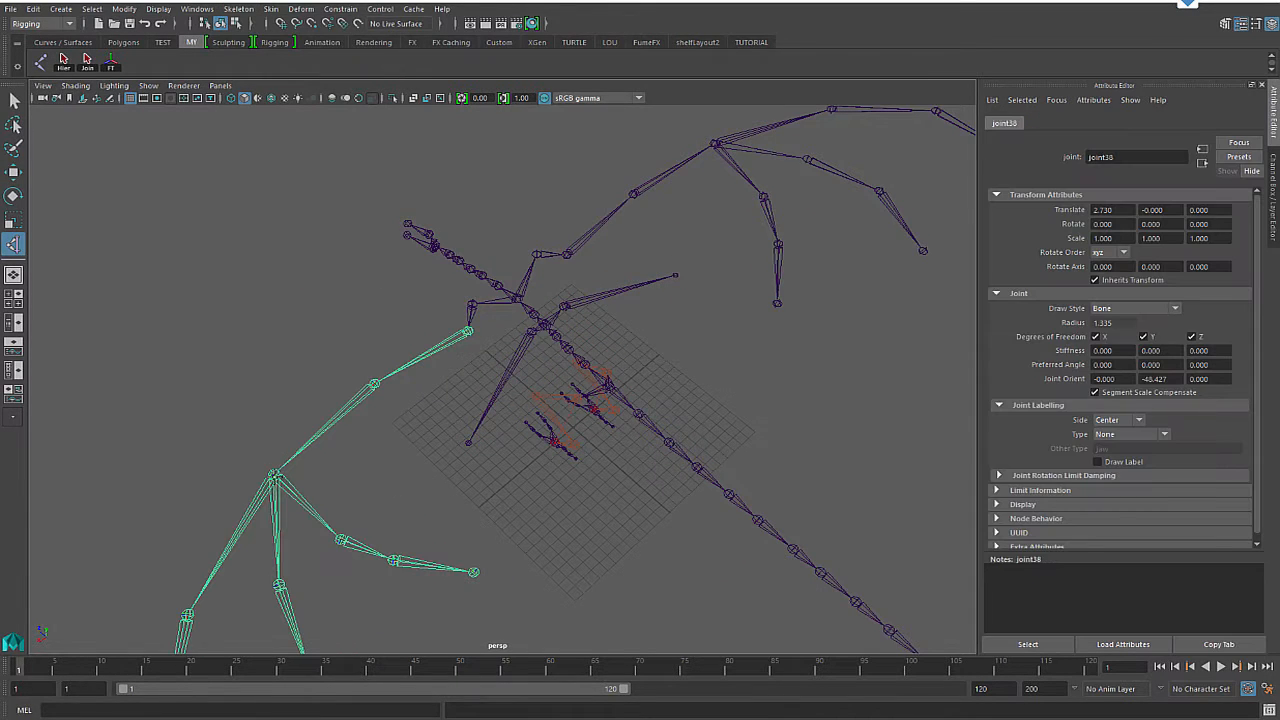
pyautogui.click(274, 478)
# Step: Try moving the wing's IK handle, and undo both the move and the handle's creation
pyautogui.moveTo(278, 479); pyautogui.dragTo(336, 435)
pyautogui.hotkey('ctrl', 'z')
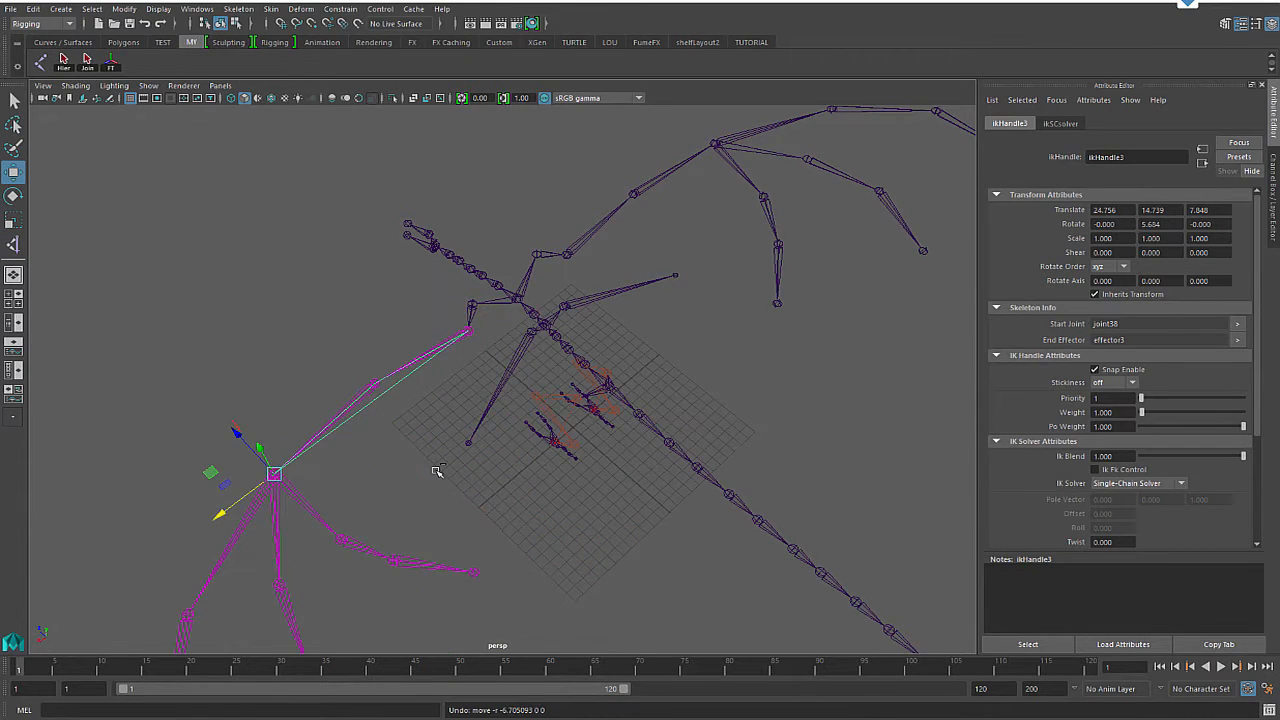
pyautogui.hotkey('ctrl', 'z')
# Step: Try the Rotate tool on the middle joint of the wing arm, and undo it
pyautogui.keyDown('alt'); pyautogui.moveTo(544, 504); pyautogui.dragTo(752, 222); pyautogui.keyUp('alt')
pyautogui.click(798, 247)
pyautogui.press('e')
pyautogui.hotkey('ctrl', 'z')
# Step: Examine the wing joint chains and the rest of the skeleton from several angles
pyautogui.moveTo(849, 362); pyautogui.dragTo(878, 365, button='right')
pyautogui.keyDown('alt'); pyautogui.moveTo(878, 365); pyautogui.dragTo(383, 336); pyautogui.keyUp('alt')
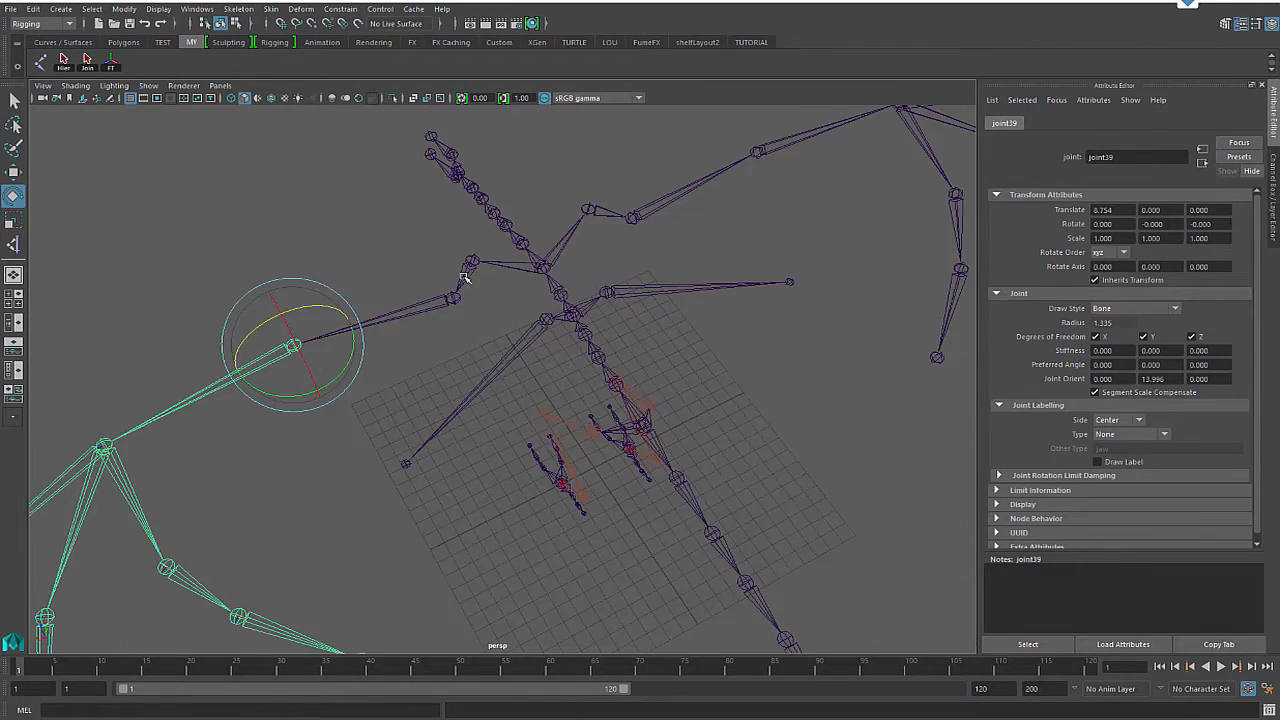
pyautogui.keyDown('alt'); pyautogui.moveTo(546, 429); pyautogui.dragTo(458, 412); pyautogui.keyUp('alt')
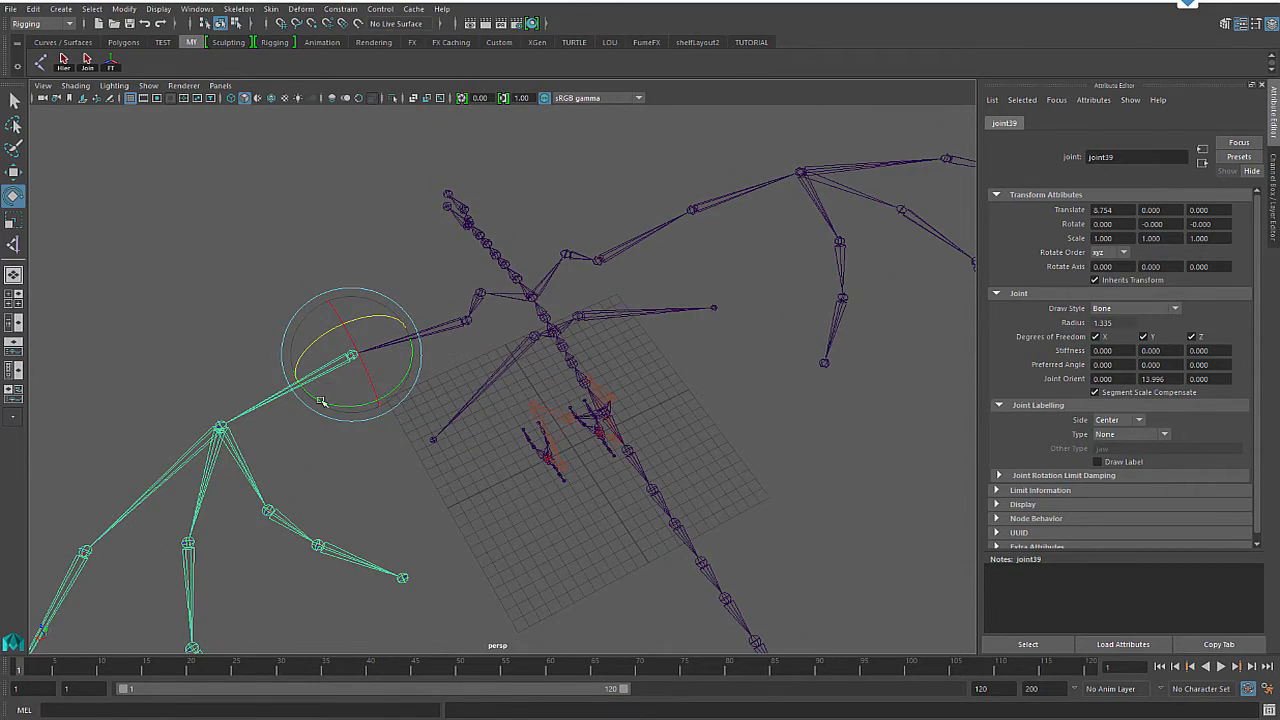
pyautogui.keyDown('alt'); pyautogui.moveTo(321, 401); pyautogui.dragTo(573, 386); pyautogui.keyUp('alt')
pyautogui.click(805, 425)
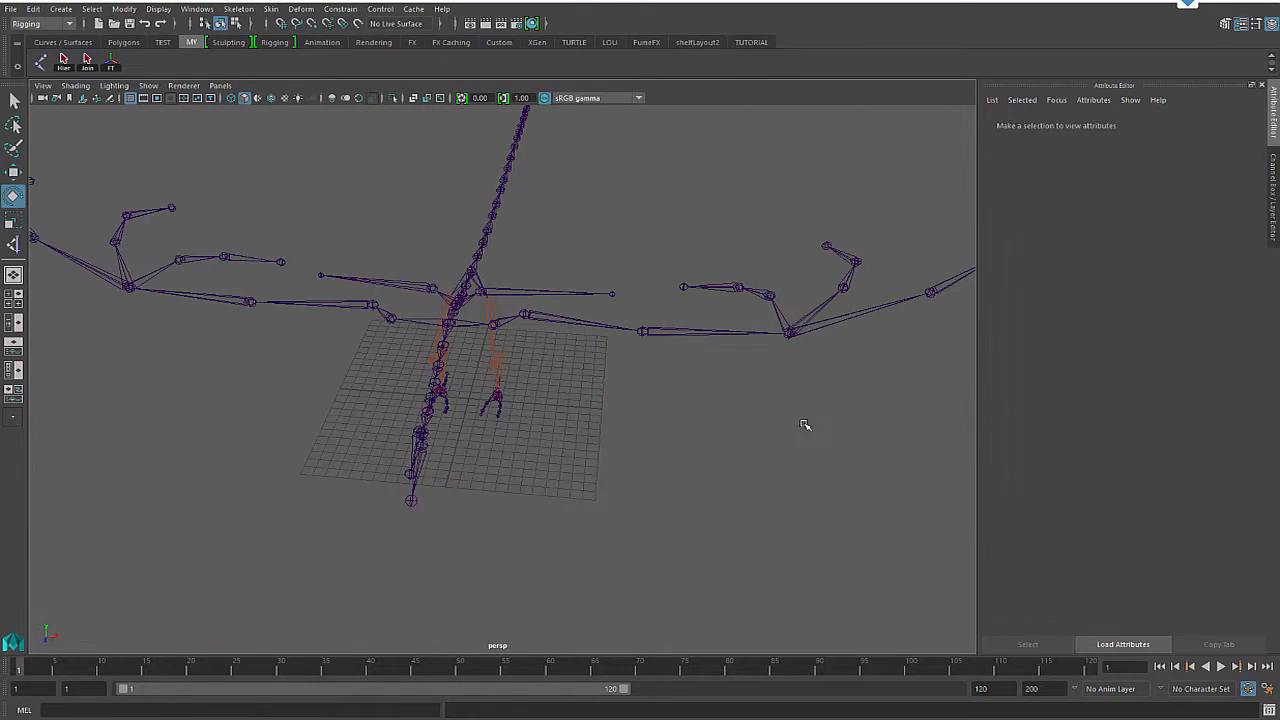
pyautogui.keyDown('alt'); pyautogui.moveTo(746, 449); pyautogui.dragTo(730, 400); pyautogui.keyUp('alt')
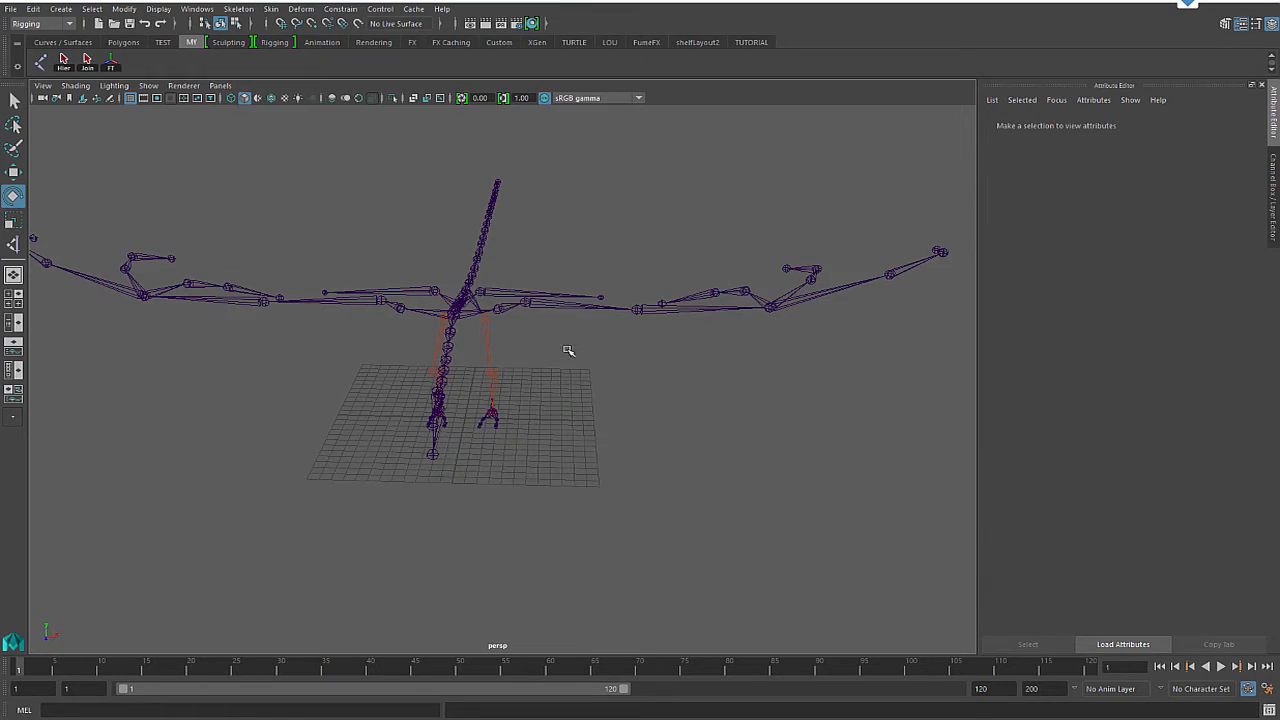
pyautogui.keyDown('alt'); pyautogui.moveTo(569, 354); pyautogui.dragTo(730, 416, button='right'); pyautogui.keyUp('alt')
pyautogui.keyDown('alt'); pyautogui.moveTo(730, 416); pyautogui.dragTo(557, 460); pyautogui.keyUp('alt')
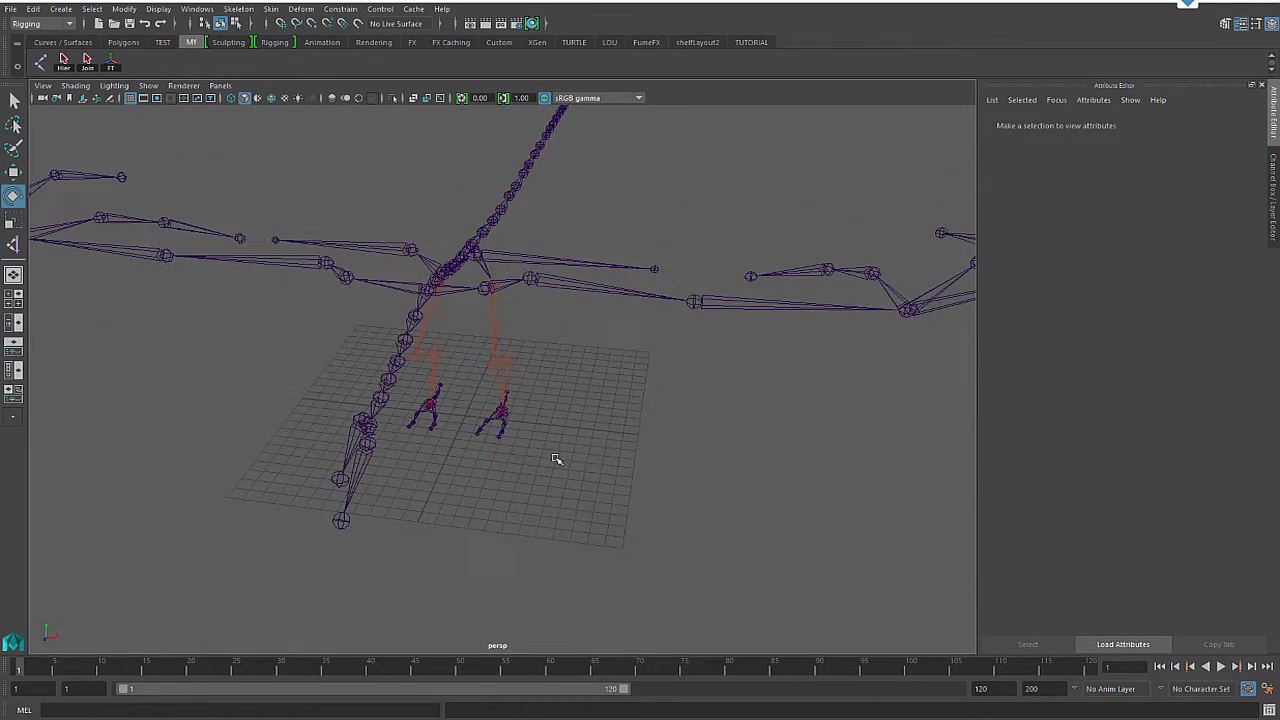
pyautogui.click(529, 276)
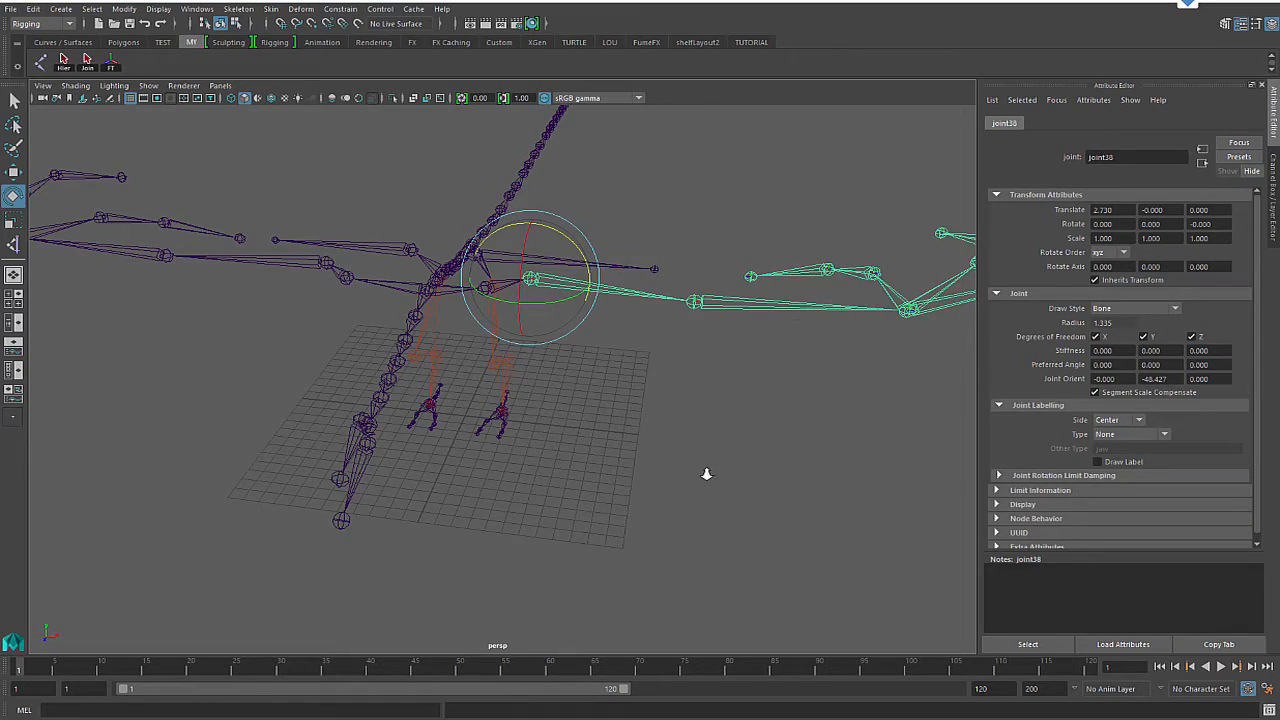
pyautogui.keyDown('alt'); pyautogui.moveTo(706, 474); pyautogui.dragTo(540, 510); pyautogui.keyUp('alt')
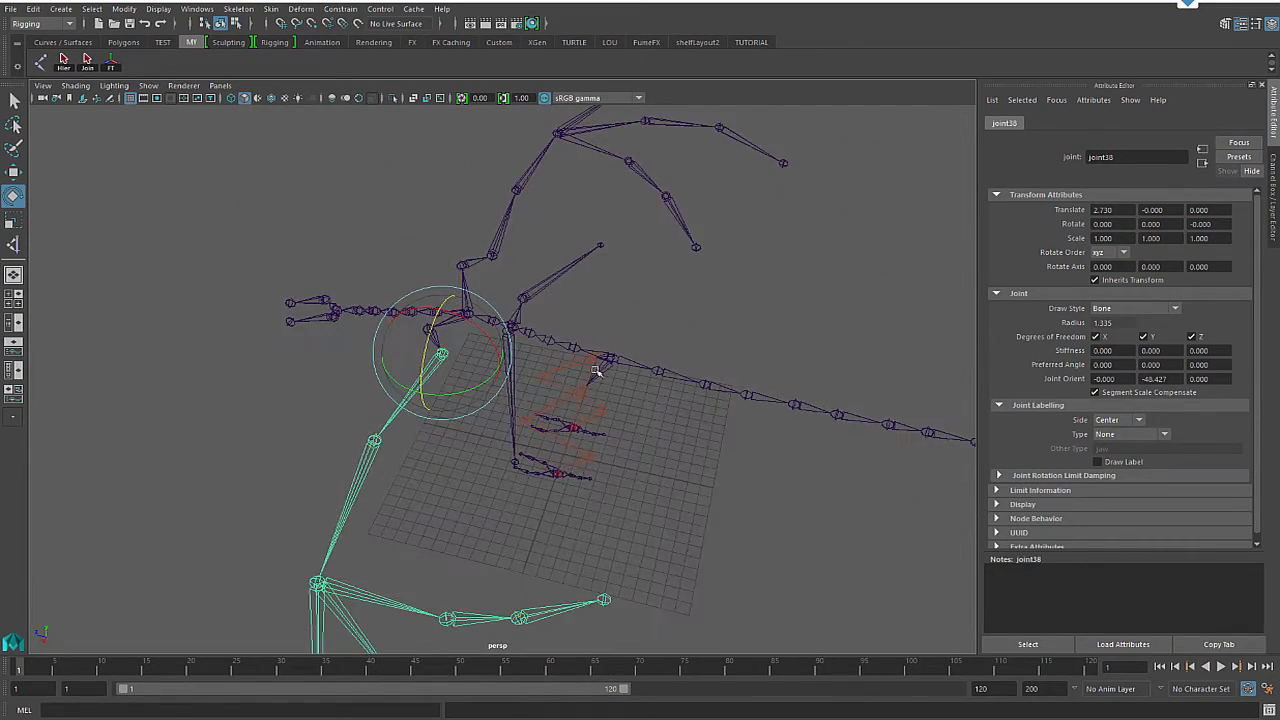
pyautogui.keyDown('alt'); pyautogui.moveTo(640, 488); pyautogui.dragTo(502, 472); pyautogui.keyUp('alt')
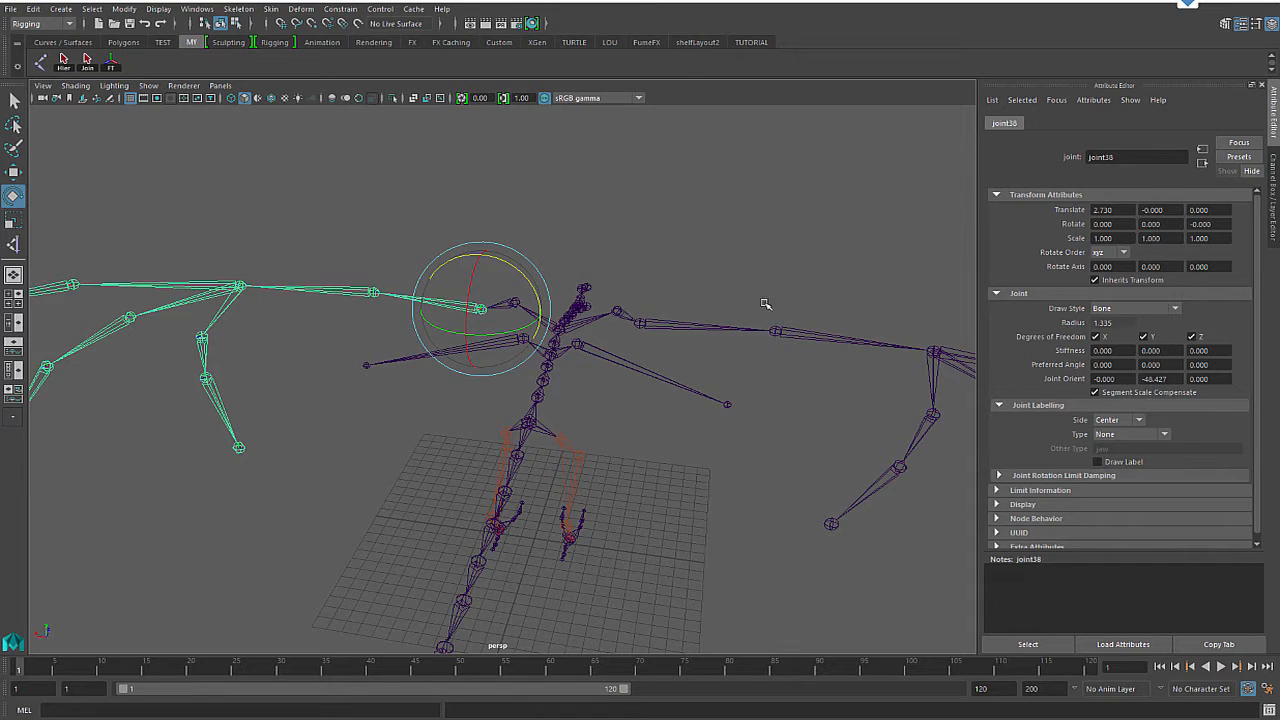
pyautogui.keyDown('alt'); pyautogui.moveTo(855, 515); pyautogui.dragTo(757, 461); pyautogui.keyUp('alt')
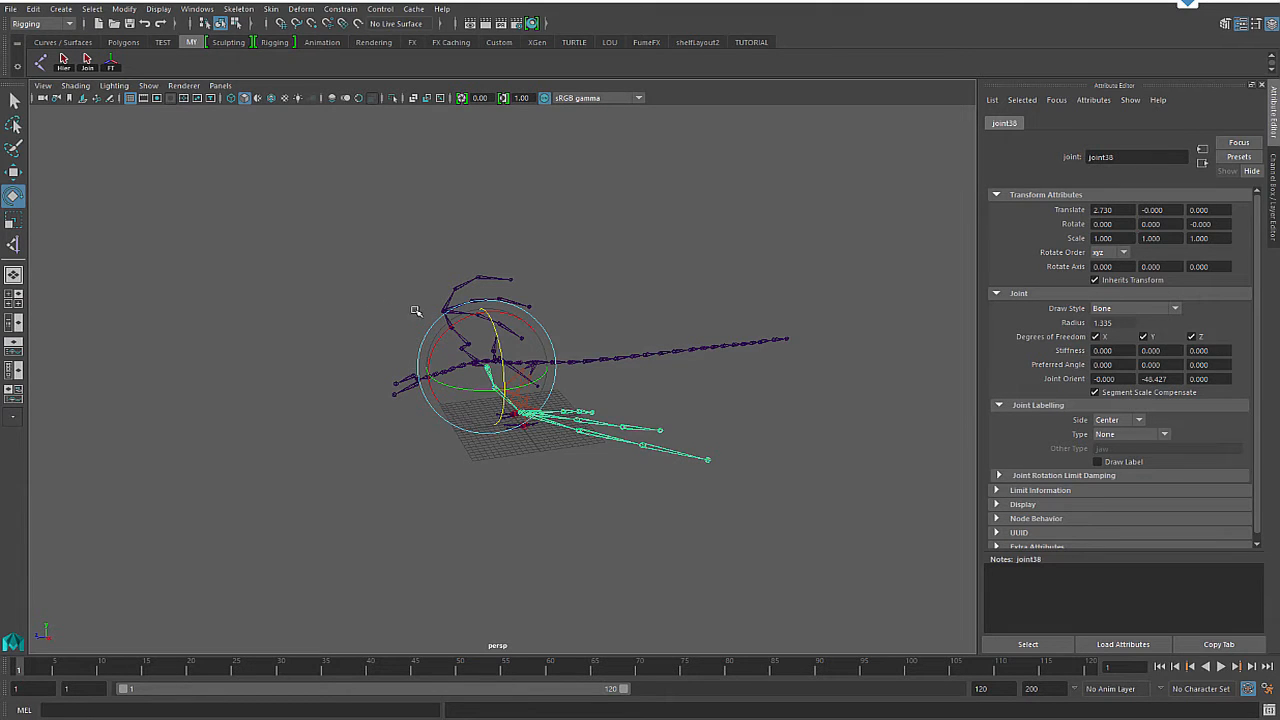
pyautogui.keyDown('alt'); pyautogui.moveTo(411, 263); pyautogui.dragTo(620, 463, button='right'); pyautogui.keyUp('alt')
pyautogui.keyDown('alt'); pyautogui.moveTo(620, 463); pyautogui.dragTo(502, 473); pyautogui.keyUp('alt')
# Step: Try bending the wing arm freely at its middle joint to about 63 degrees in Rotate Z, and undo the rotation
pyautogui.click(466, 335)
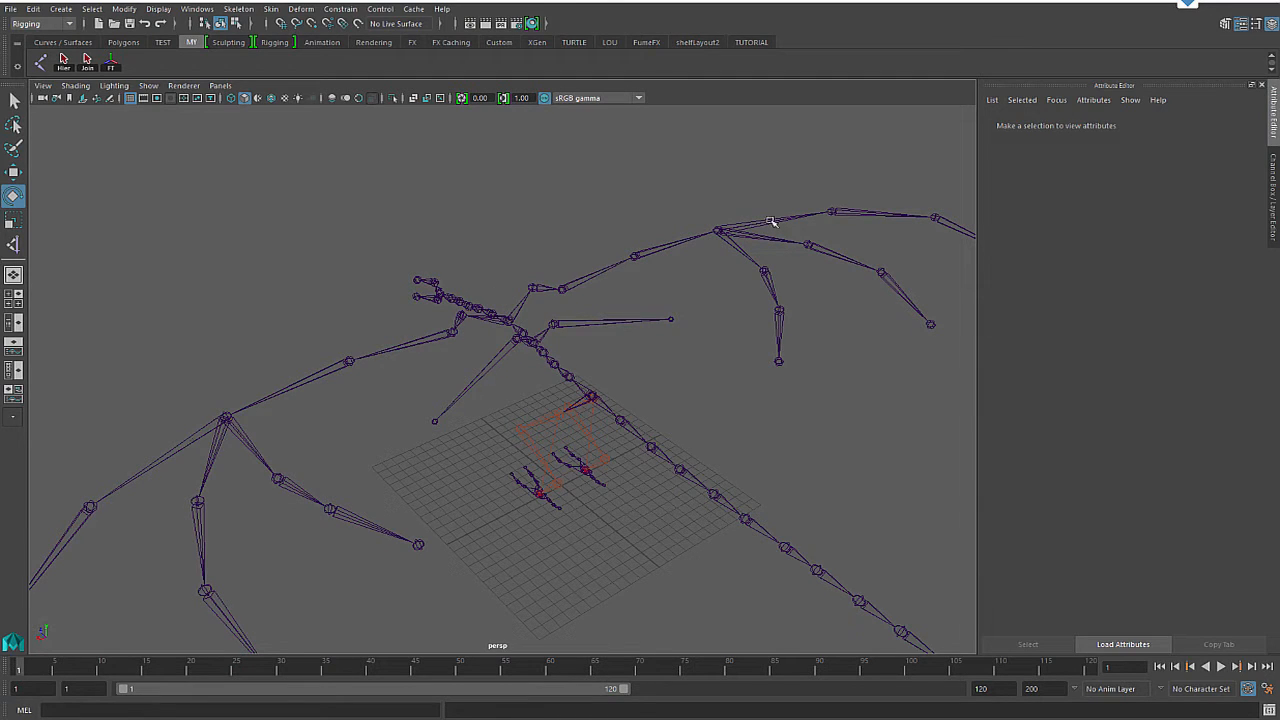
pyautogui.click(428, 328)
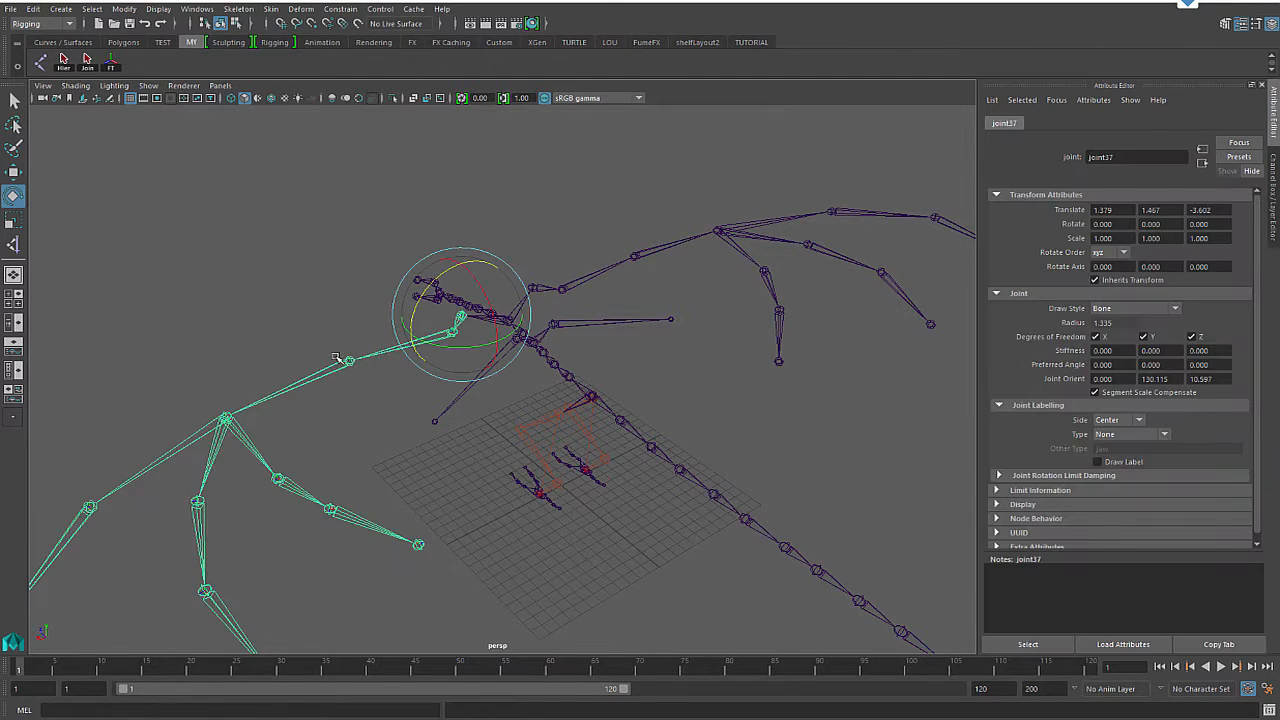
pyautogui.keyDown('alt'); pyautogui.moveTo(259, 235); pyautogui.dragTo(256, 369, button='right'); pyautogui.keyUp('alt')
pyautogui.click(239, 346)
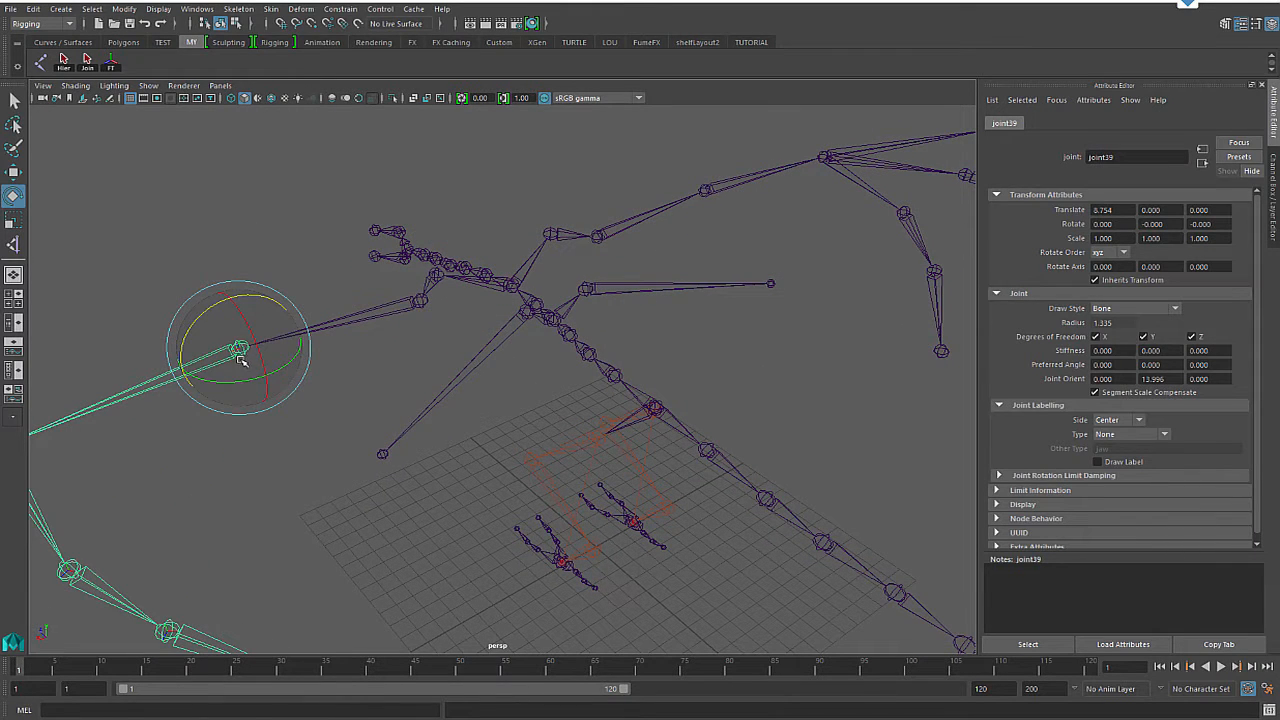
pyautogui.moveTo(209, 304); pyautogui.dragTo(297, 253)
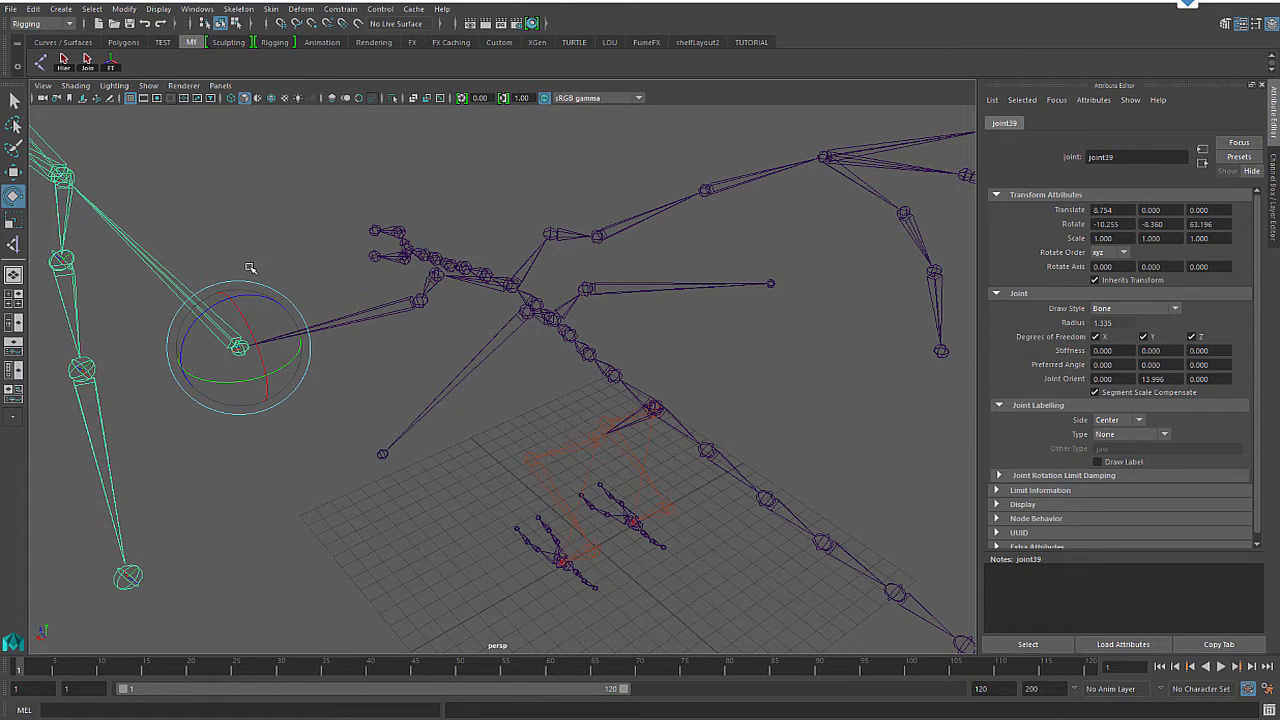
pyautogui.hotkey('ctrl', 'z')
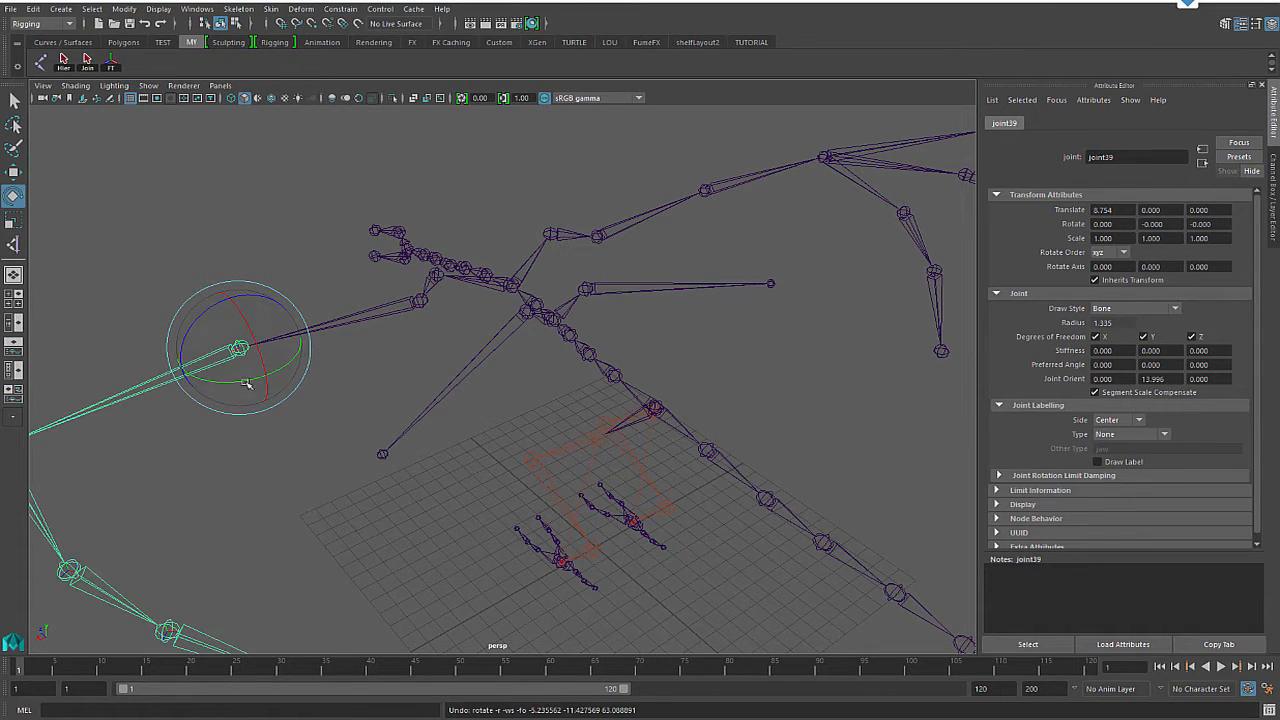
pyautogui.keyDown('alt'); pyautogui.moveTo(424, 410); pyautogui.dragTo(469, 327); pyautogui.keyUp('alt')
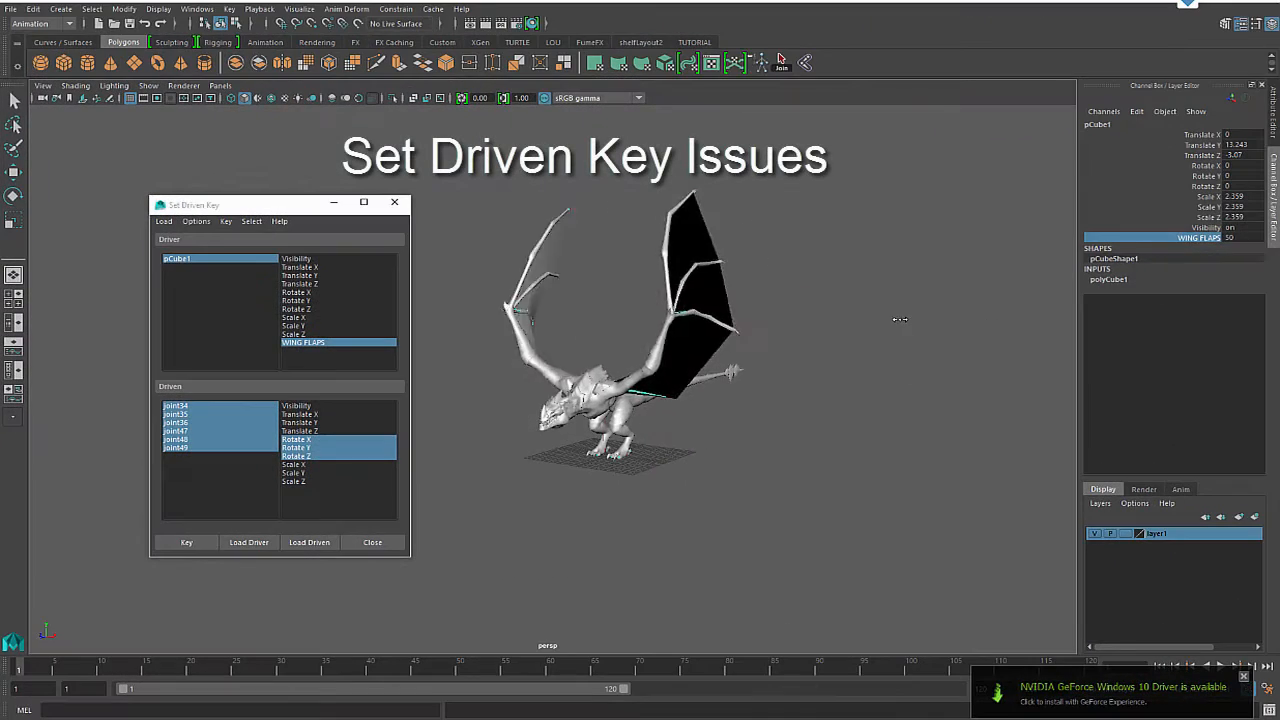
# Step: Test the wing motion by sweeping pCube1's WING FLAPS attribute down to -6, and return it to 0
pyautogui.moveTo(900, 319); pyautogui.dragTo(949, 332, button='middle')
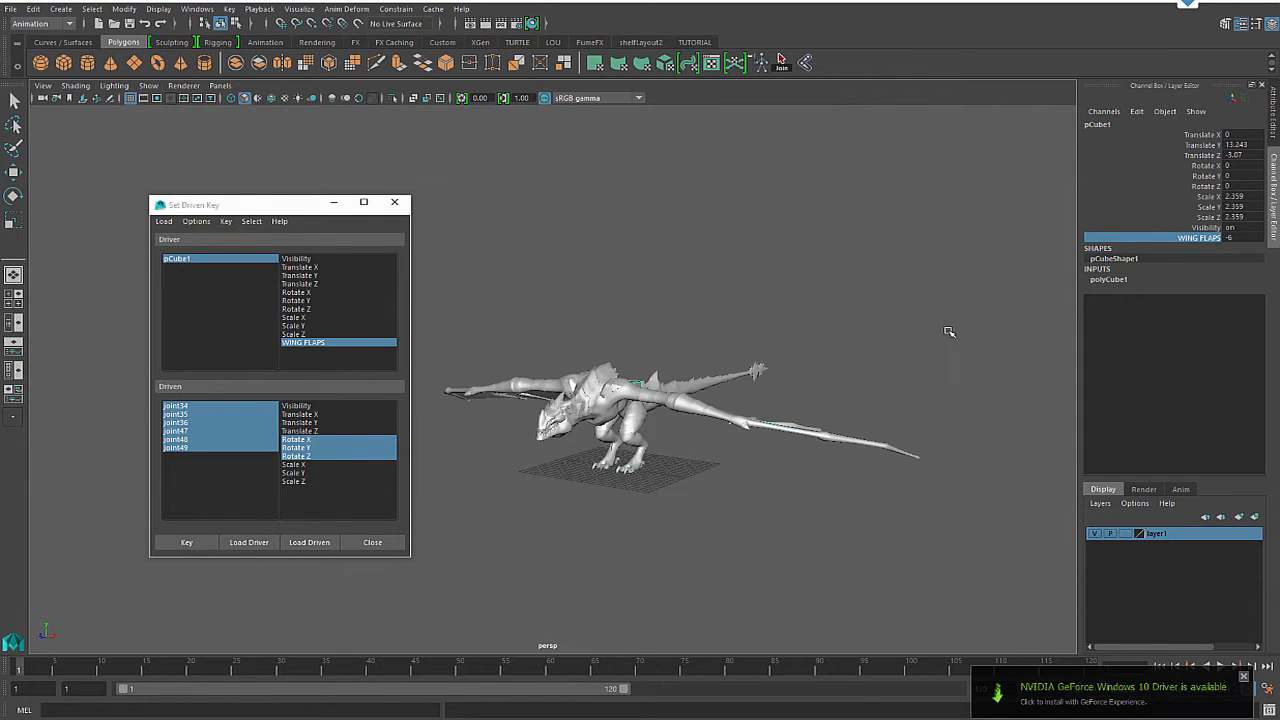
pyautogui.moveTo(788, 315); pyautogui.dragTo(861, 317, button='middle')
pyautogui.moveTo(836, 324); pyautogui.dragTo(744, 497, button='middle')
pyautogui.keyDown('alt'); pyautogui.moveTo(744, 497); pyautogui.dragTo(757, 509); pyautogui.keyUp('alt')
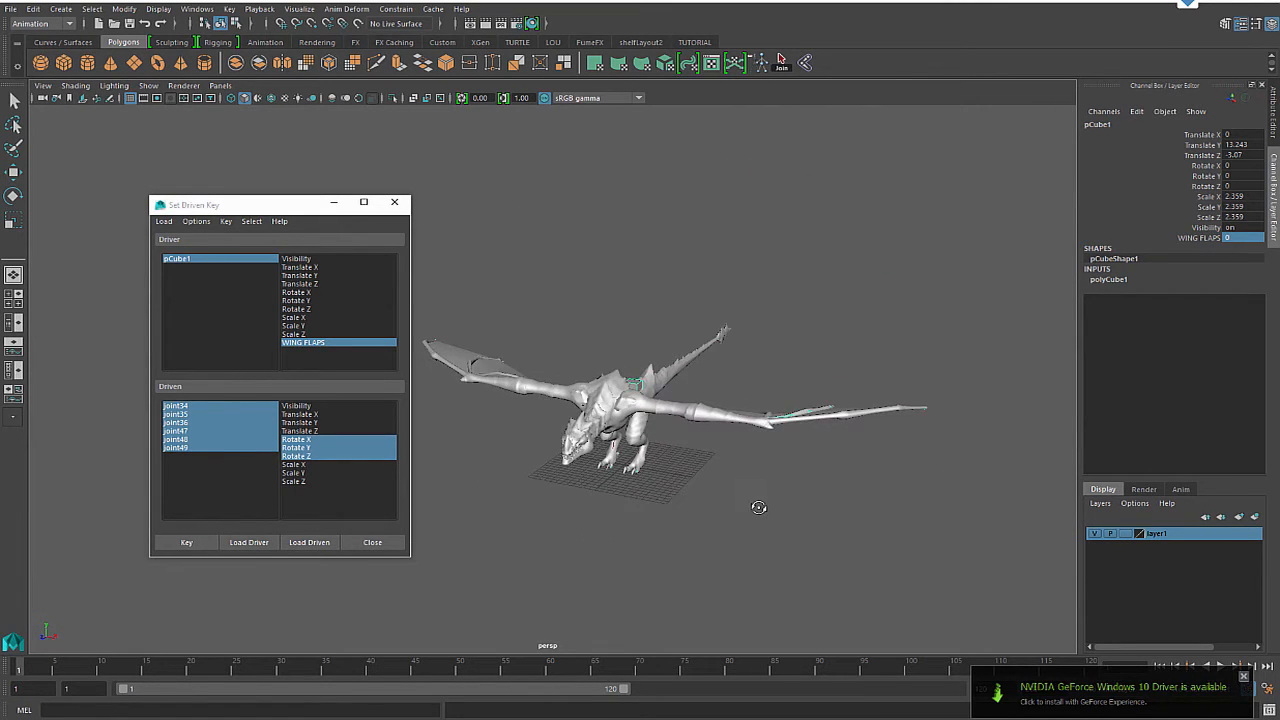
# Step: Clear the selection, reselect the driver cube pCube1 from the Set Driven Key list, and vary its WING FLAPS value
pyautogui.click(792, 479)
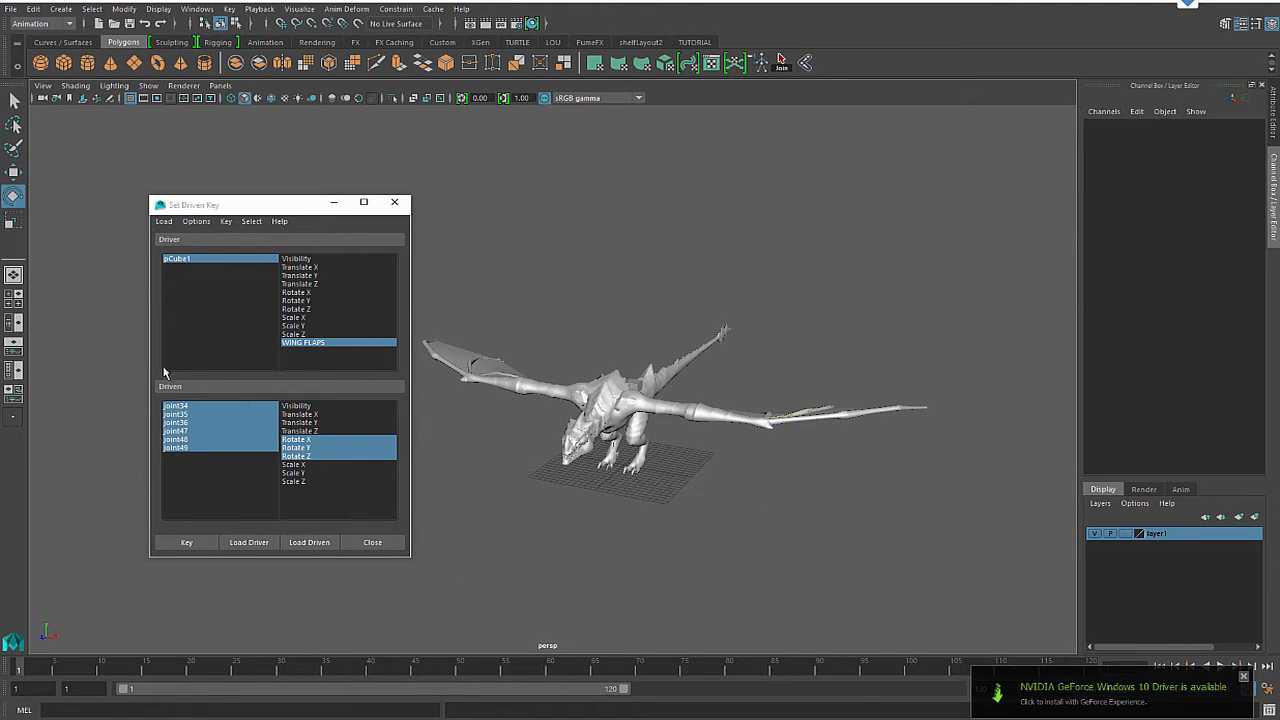
pyautogui.click(225, 258)
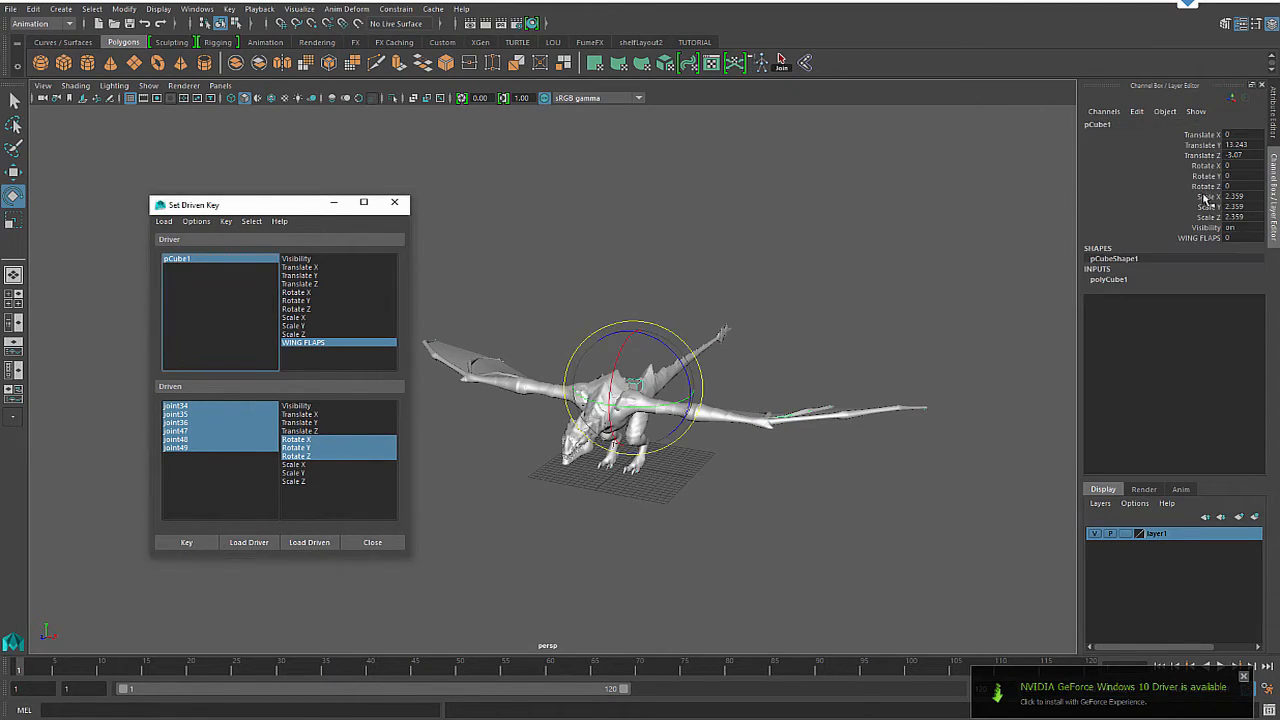
pyautogui.click(1205, 238)
pyautogui.moveTo(906, 239)
pyautogui.mouseDown(button='middle')
pyautogui.moveTo(934, 242)
pyautogui.moveTo(895, 244)
pyautogui.mouseUp(button='middle')
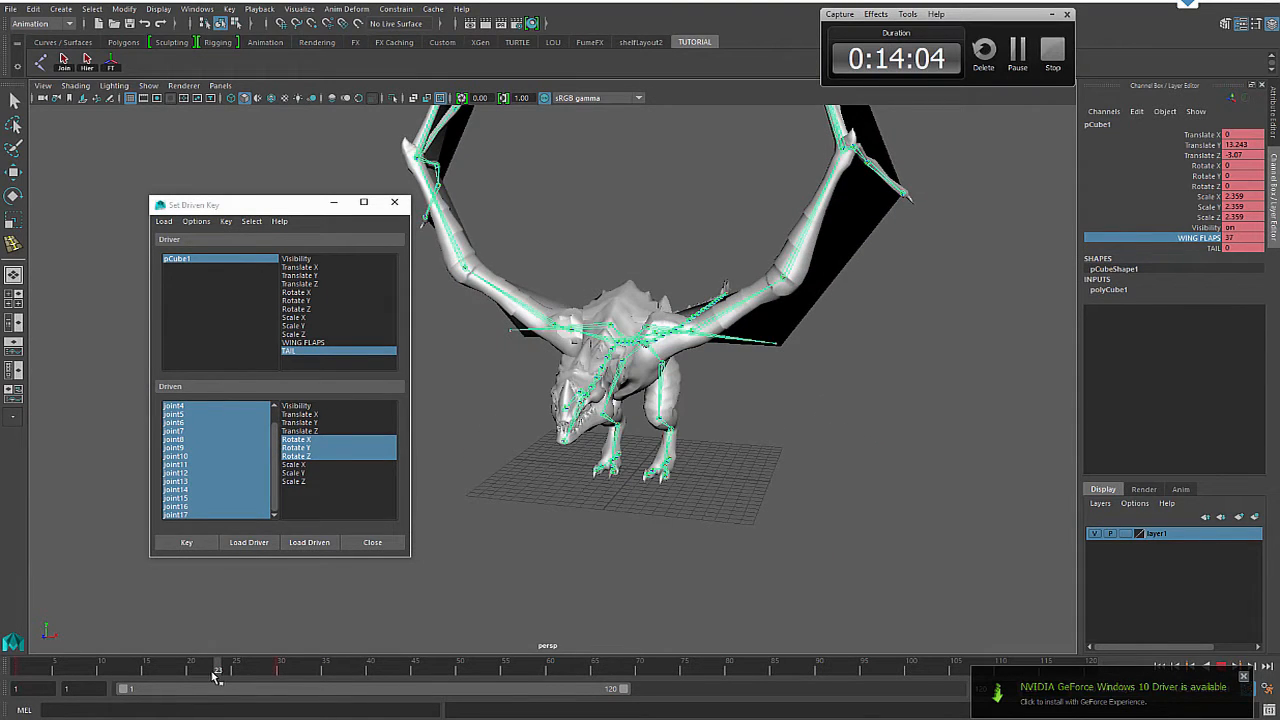
# Step: Scrub the wing-flap animation back to frame 16 and set a key on the outer wing joint, joint36
pyautogui.moveTo(213, 676); pyautogui.dragTo(150, 665)
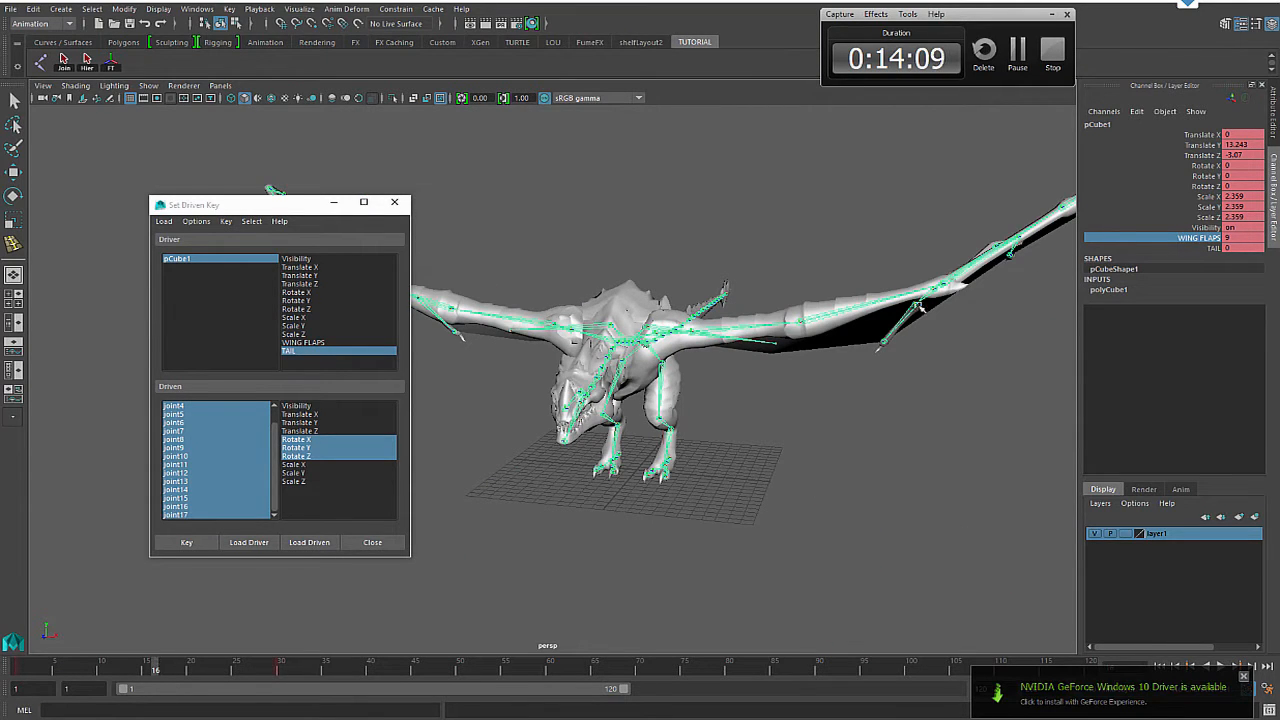
pyautogui.keyDown('alt'); pyautogui.moveTo(888, 439); pyautogui.dragTo(851, 477); pyautogui.keyUp('alt')
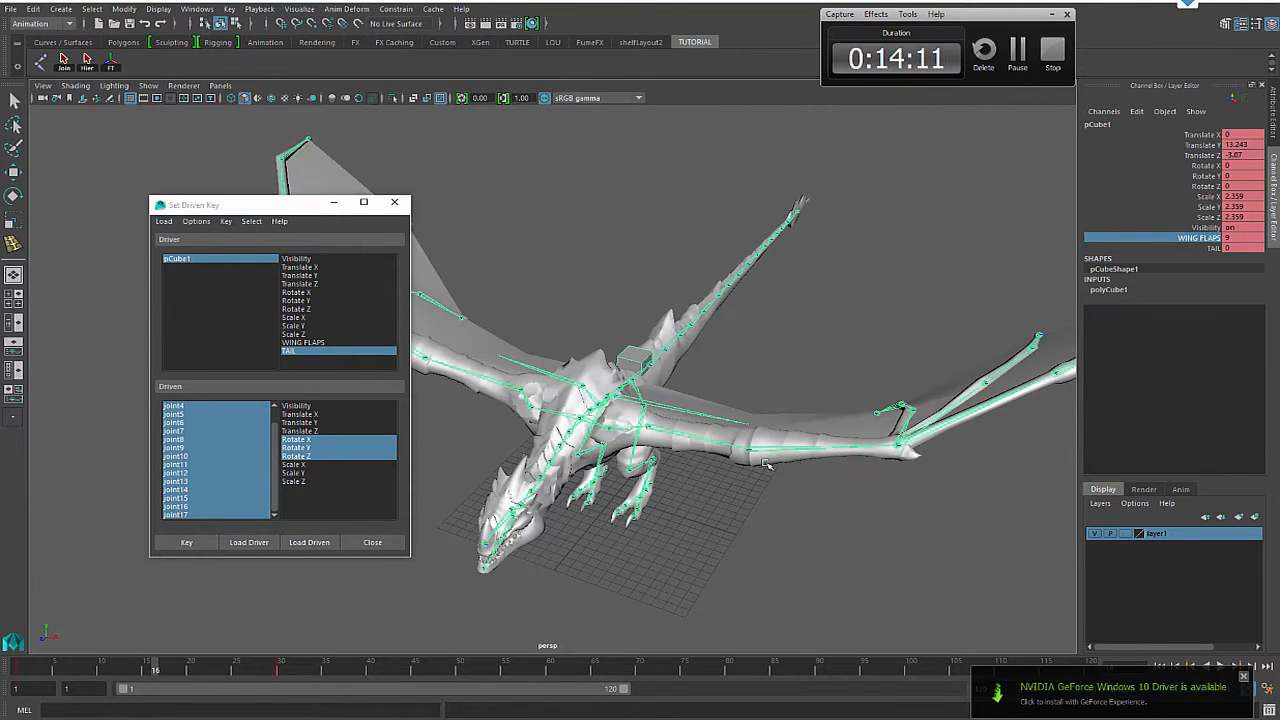
pyautogui.click(904, 443)
pyautogui.keyDown('alt'); pyautogui.moveTo(950, 531); pyautogui.dragTo(928, 506); pyautogui.keyUp('alt')
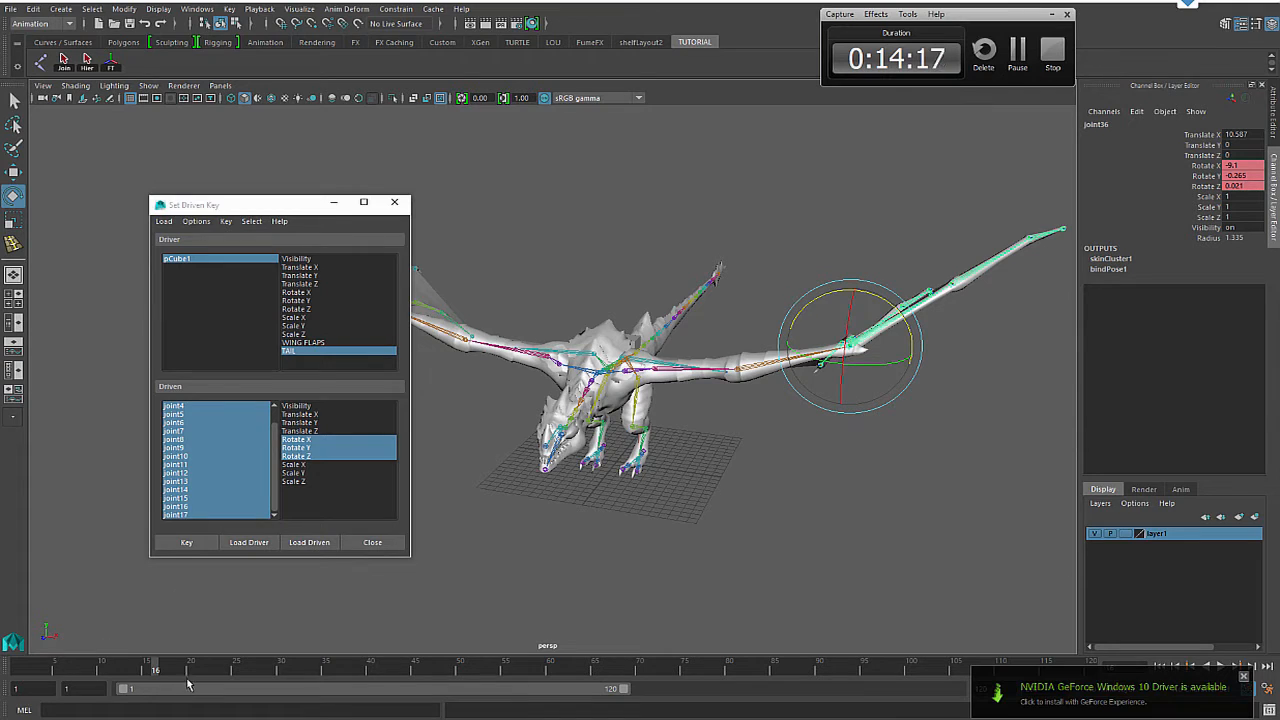
pyautogui.press('s')
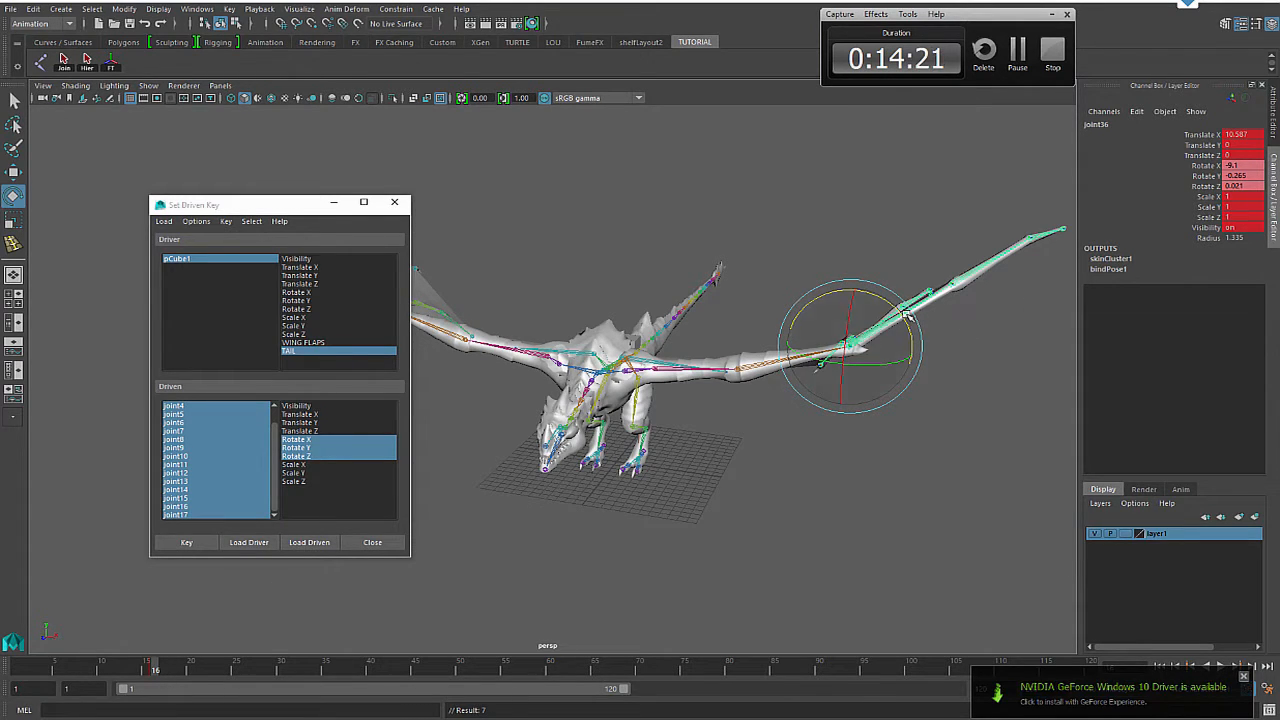
# Step: Try bending the wing freely at joint36 to about 97 and then -94 degrees in Rotate X, scrubbing the timeline after each rotation
pyautogui.moveTo(909, 320); pyautogui.dragTo(850, 380)
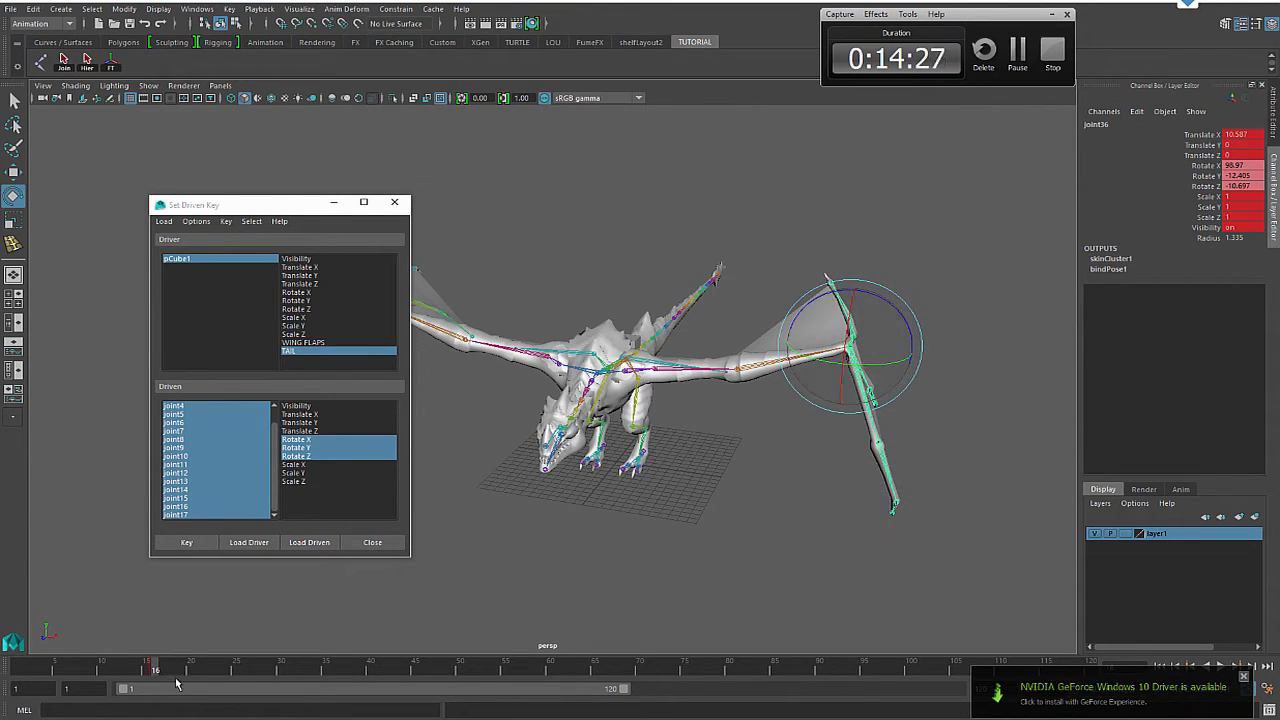
pyautogui.moveTo(155, 670)
pyautogui.mouseDown()
pyautogui.moveTo(78, 672)
pyautogui.moveTo(183, 672)
pyautogui.moveTo(147, 671)
pyautogui.mouseUp()
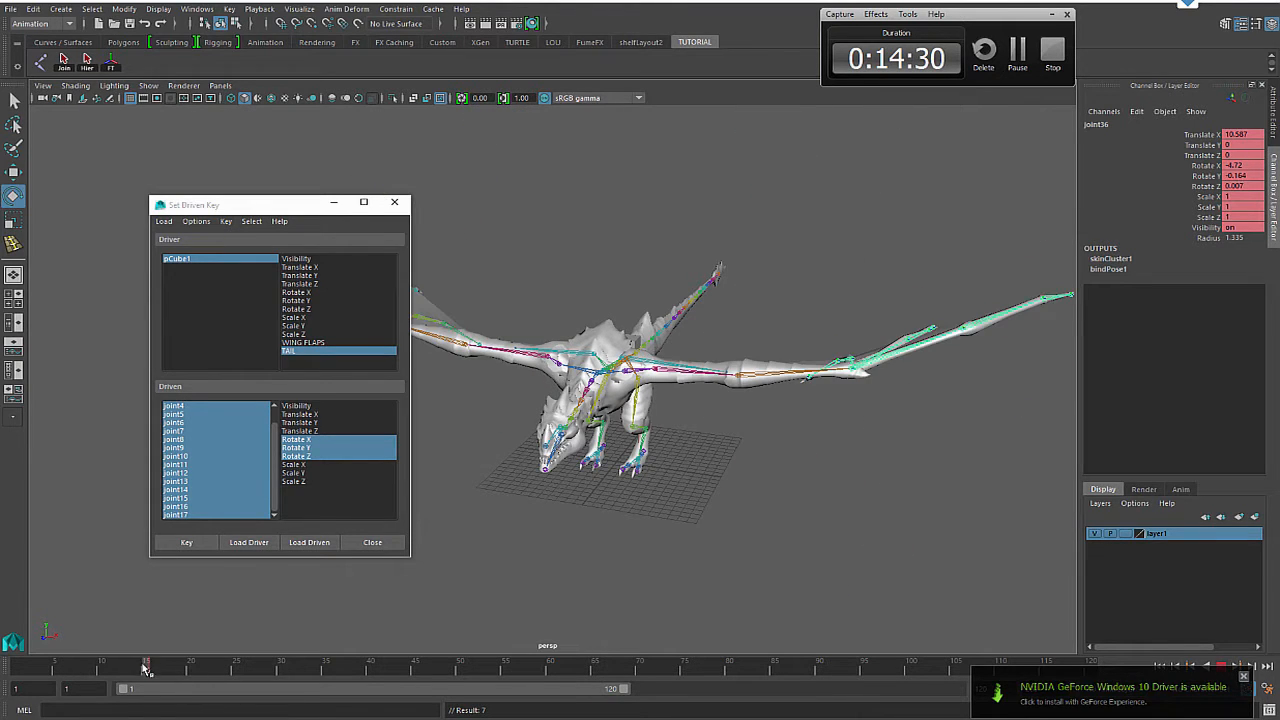
pyautogui.moveTo(890, 345); pyautogui.dragTo(807, 307)
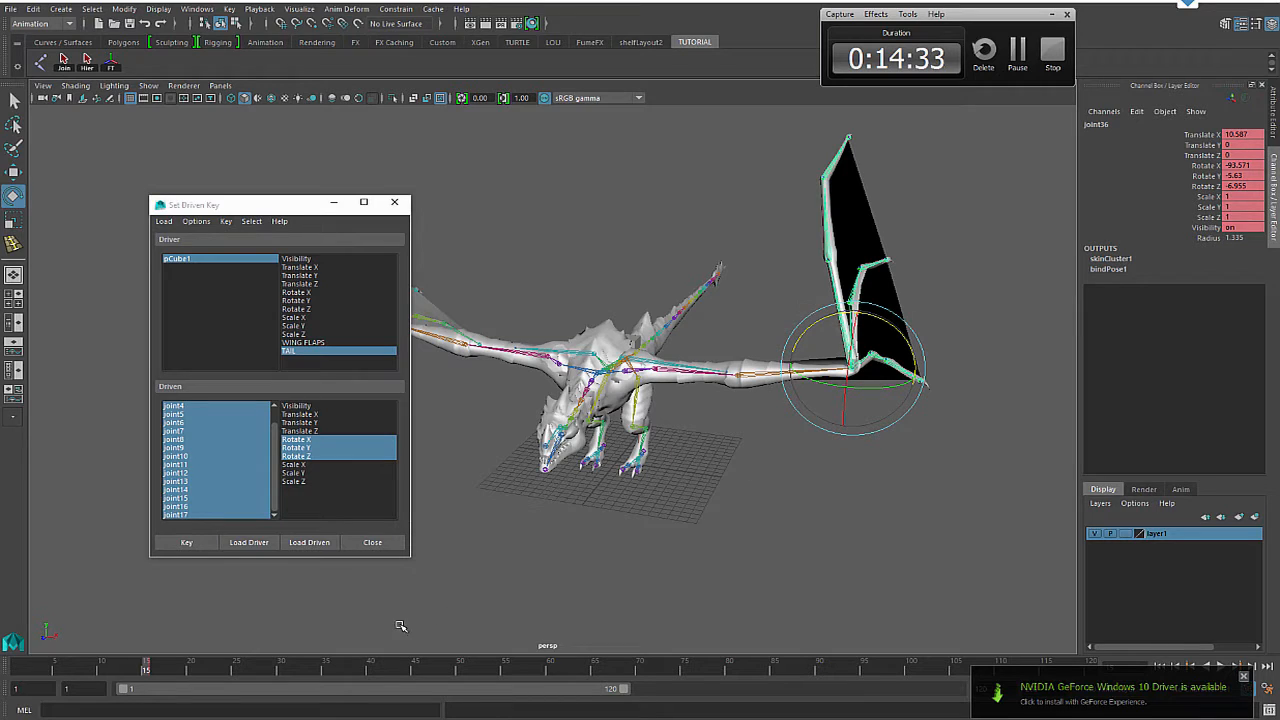
pyautogui.moveTo(150, 670); pyautogui.dragTo(182, 673)
pyautogui.hotkey('alt', 'v')
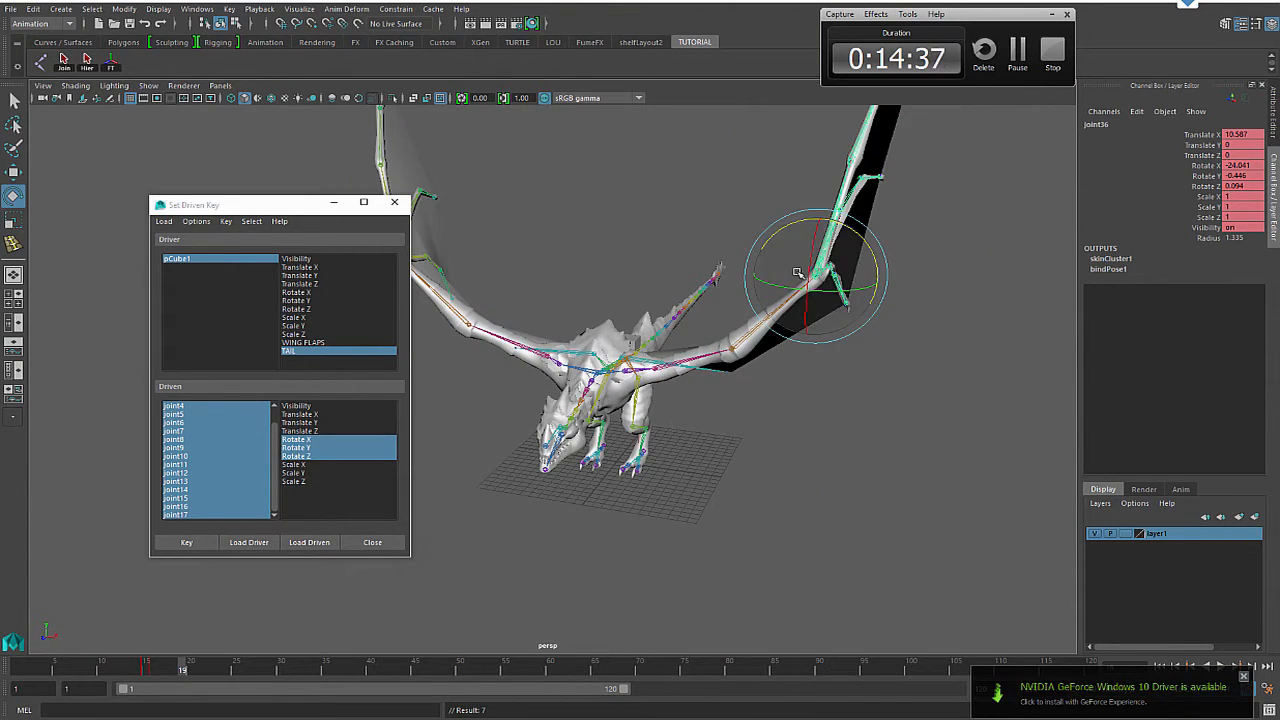
# Step: Select the tail joints joint5 to joint17 from the Set Driven Key driven list and highlight their Rotate X, Y and Z channels
pyautogui.keyDown('alt'); pyautogui.moveTo(860, 450); pyautogui.dragTo(857, 485); pyautogui.keyUp('alt')
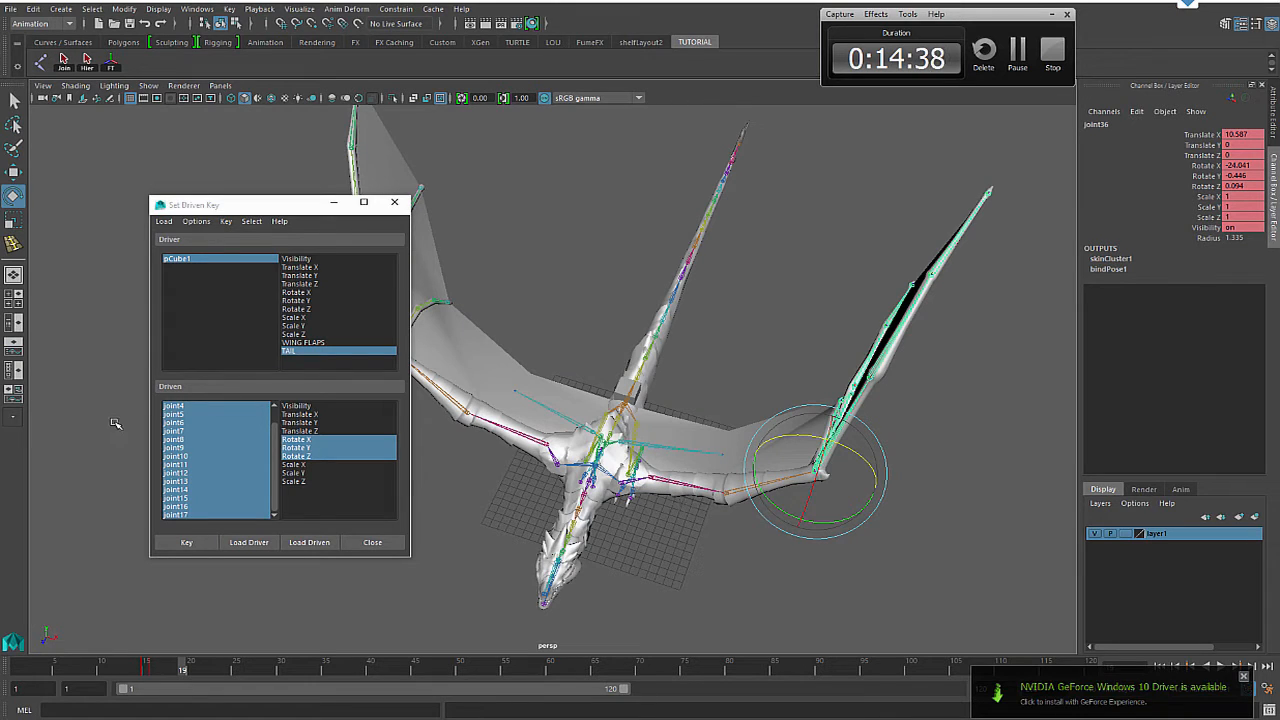
pyautogui.click(175, 414)
pyautogui.keyDown('shift'); pyautogui.click(177, 514); pyautogui.keyUp('shift')
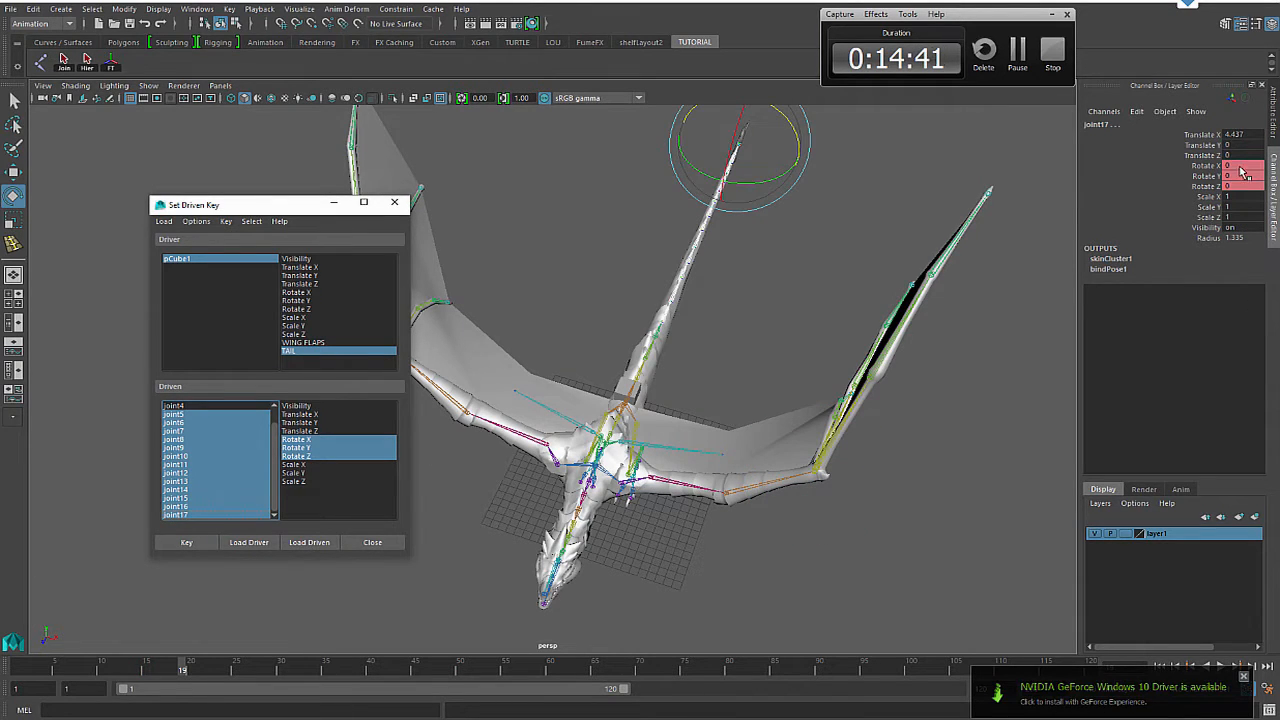
pyautogui.moveTo(1207, 165); pyautogui.dragTo(1210, 188)
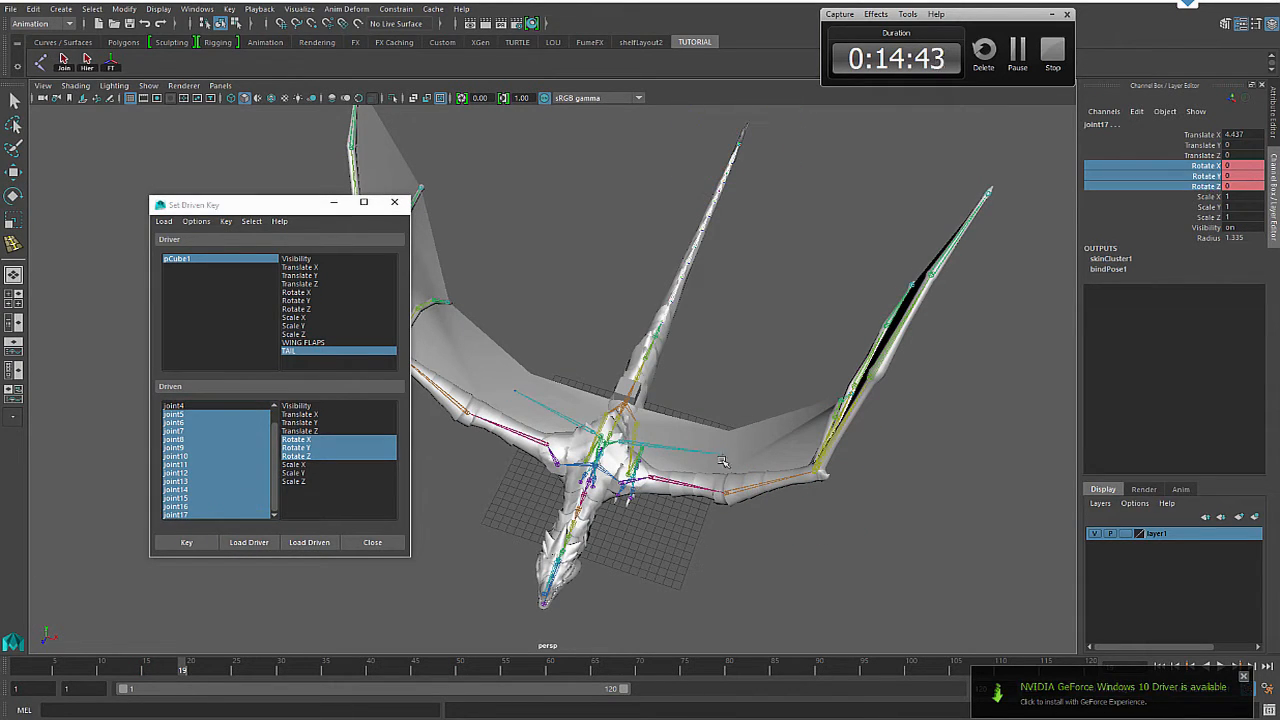
pyautogui.keyDown('alt'); pyautogui.moveTo(884, 570); pyautogui.dragTo(760, 407); pyautogui.keyUp('alt')
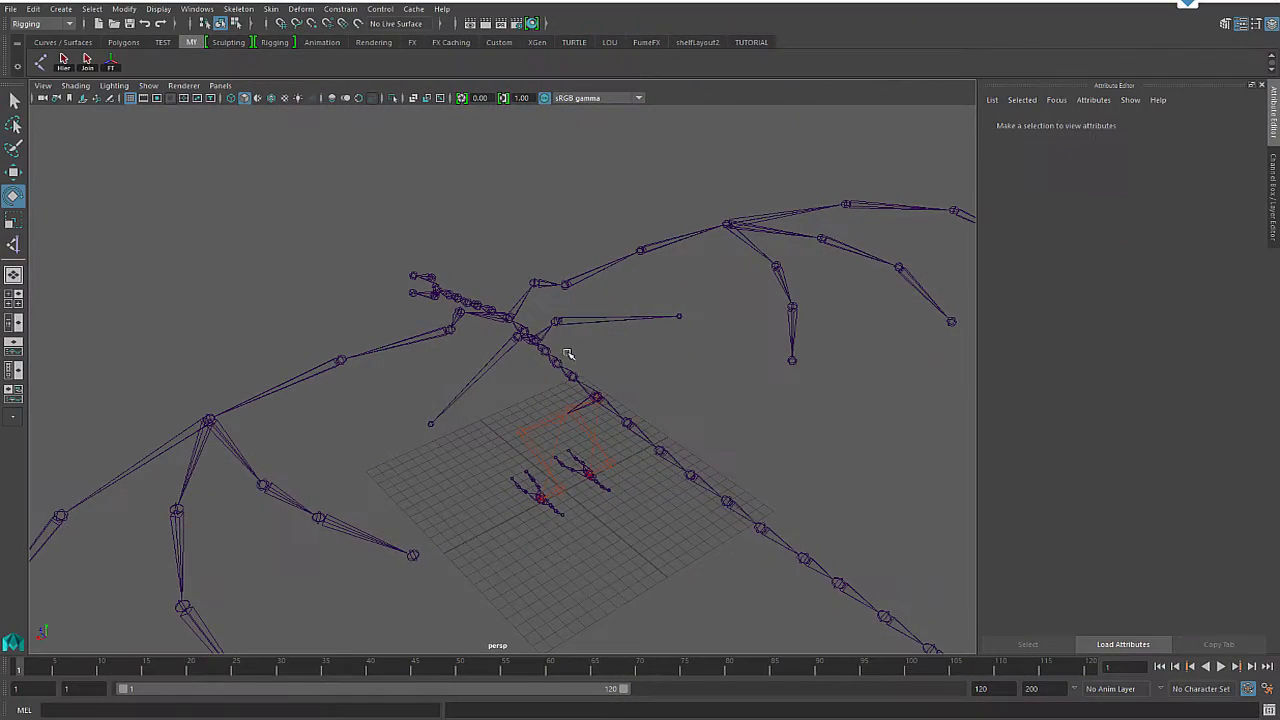
# Step: Examine the bare skeleton's wing chains in perspective and in the top view, framing the whole left wing arm
pyautogui.keyDown('alt'); pyautogui.moveTo(287, 320); pyautogui.dragTo(307, 362); pyautogui.keyUp('alt')
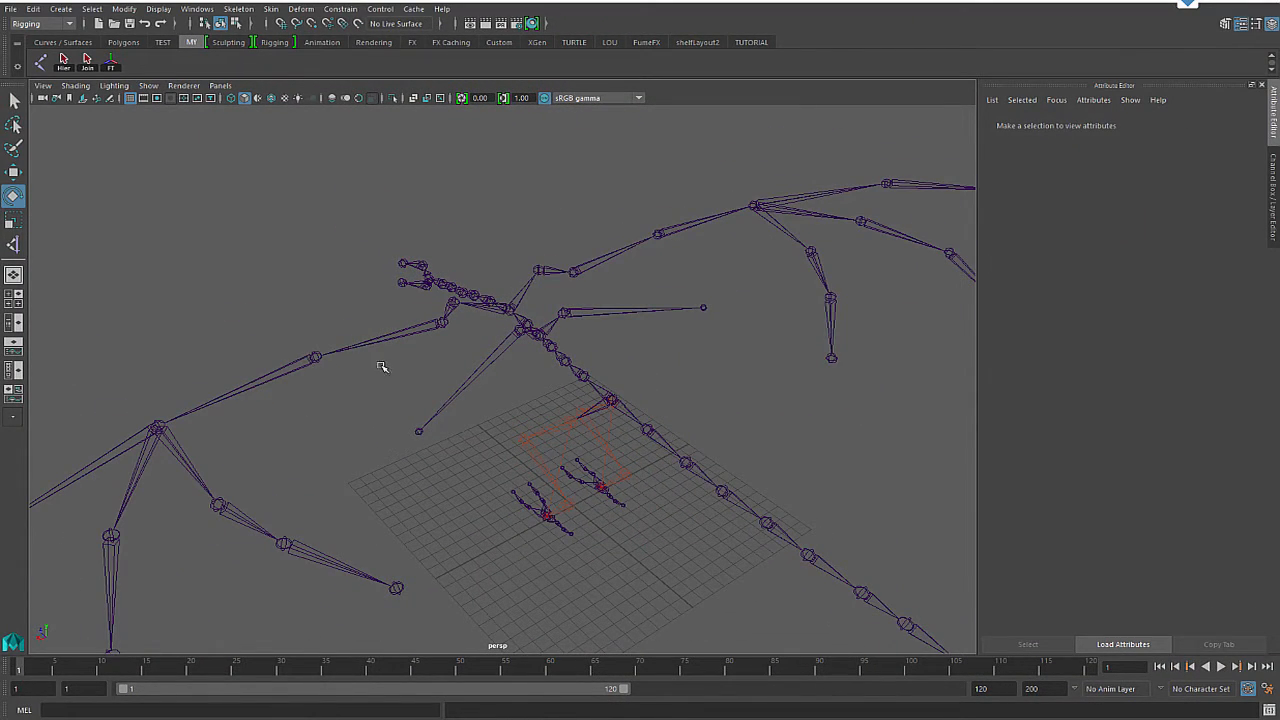
pyautogui.keyDown('alt'); pyautogui.moveTo(380, 363); pyautogui.dragTo(329, 399); pyautogui.keyUp('alt')
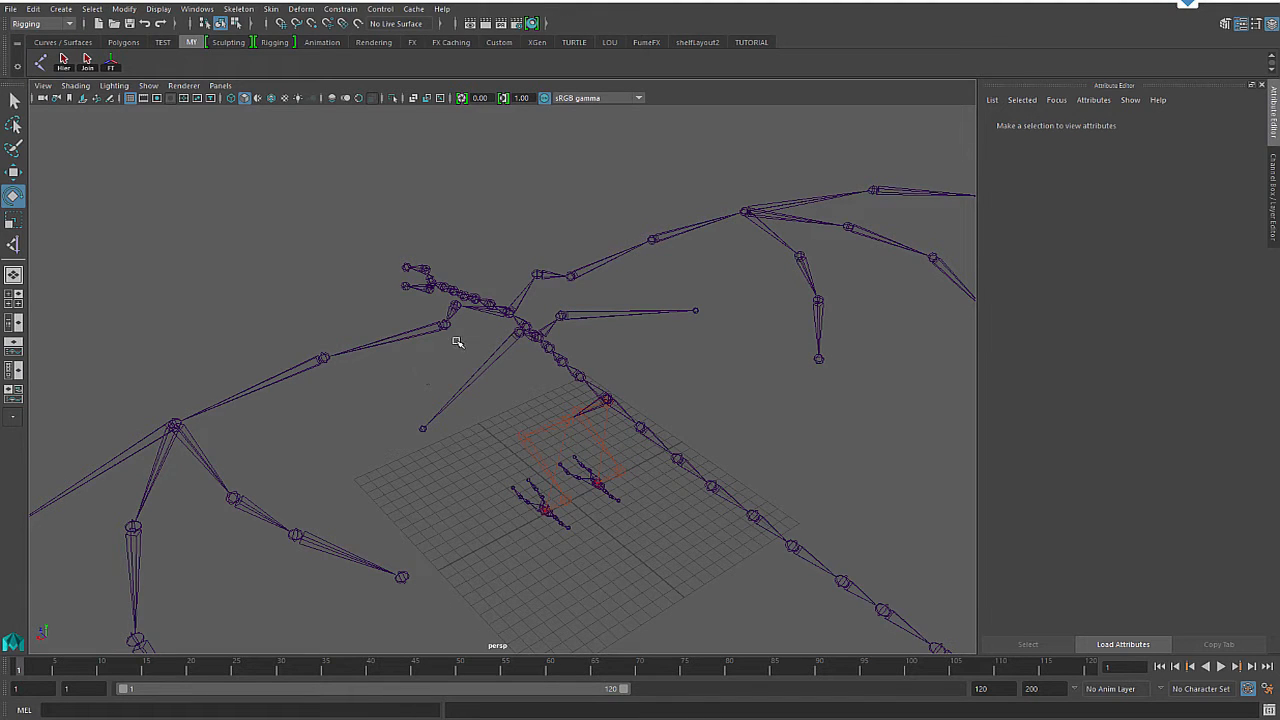
pyautogui.keyDown('alt'); pyautogui.moveTo(390, 212); pyautogui.dragTo(451, 278, button='right'); pyautogui.keyUp('alt')
pyautogui.press('space')
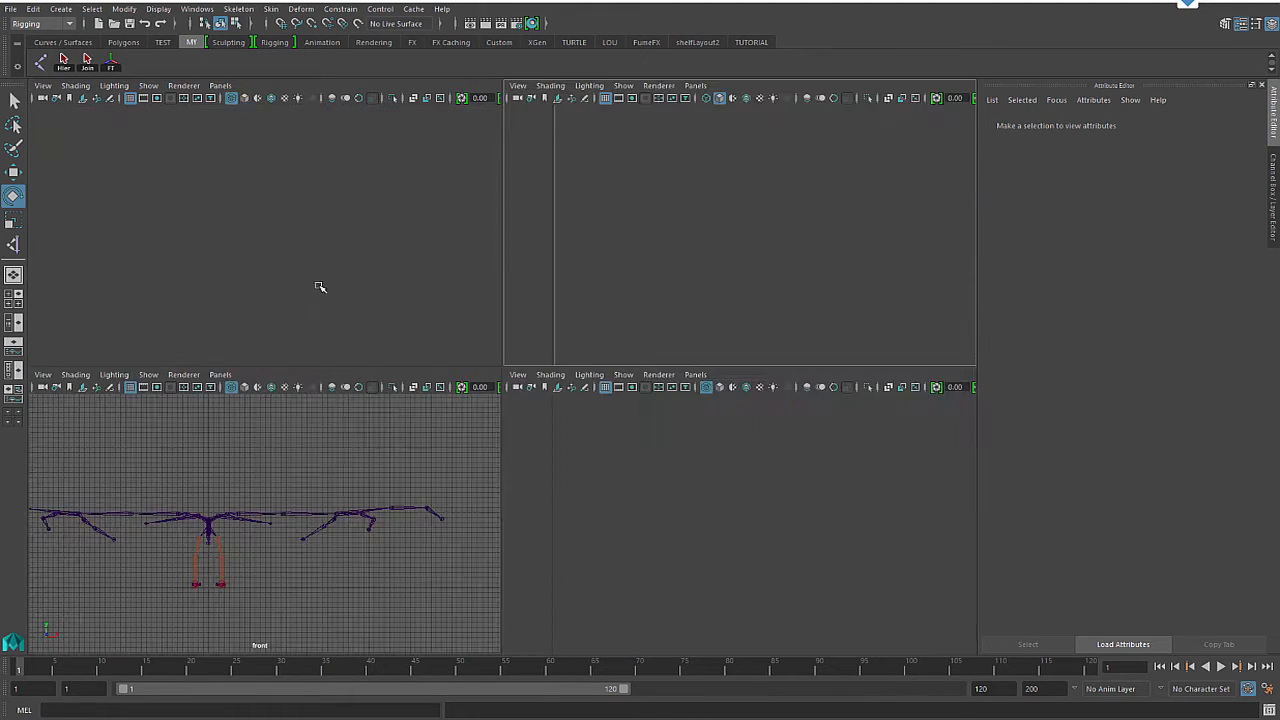
pyautogui.press('space')
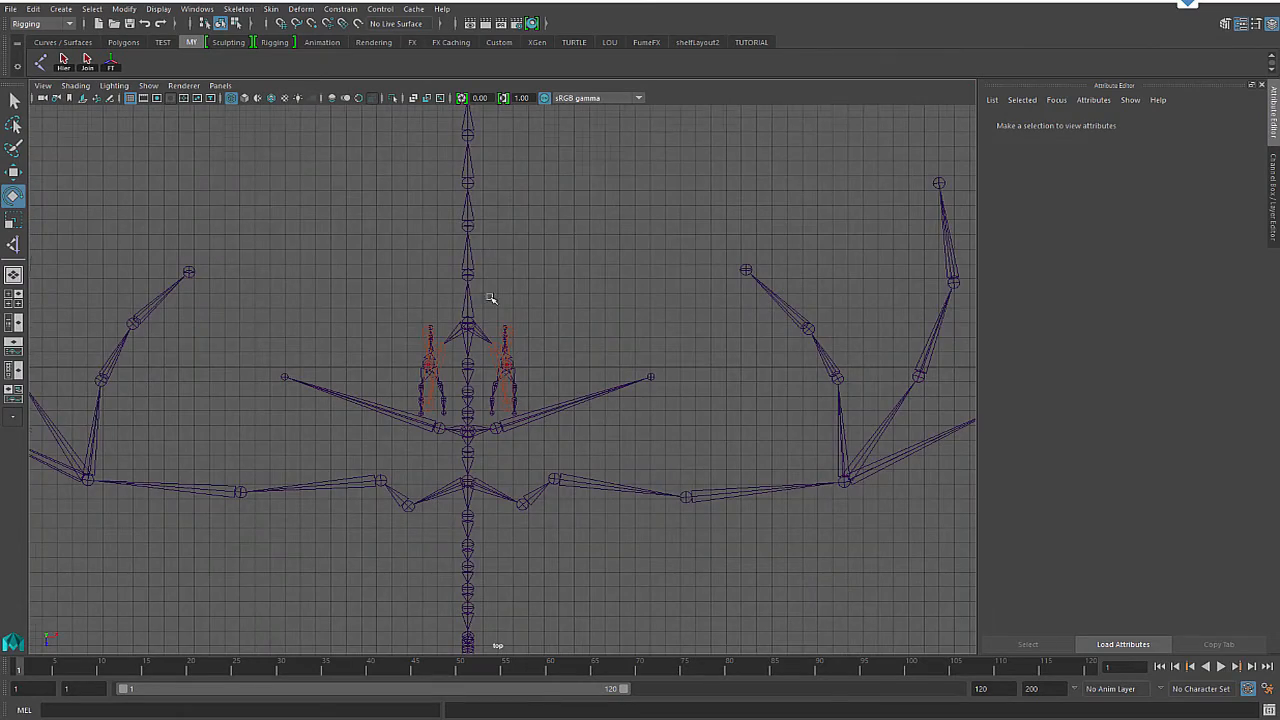
pyautogui.keyDown('alt'); pyautogui.moveTo(490, 298); pyautogui.dragTo(460, 368, button='right'); pyautogui.keyUp('alt')
pyautogui.keyDown('alt'); pyautogui.moveTo(390, 451); pyautogui.dragTo(394, 350, button='middle'); pyautogui.keyUp('alt')
pyautogui.keyDown('alt'); pyautogui.moveTo(394, 354); pyautogui.dragTo(430, 355, button='right'); pyautogui.keyUp('alt')
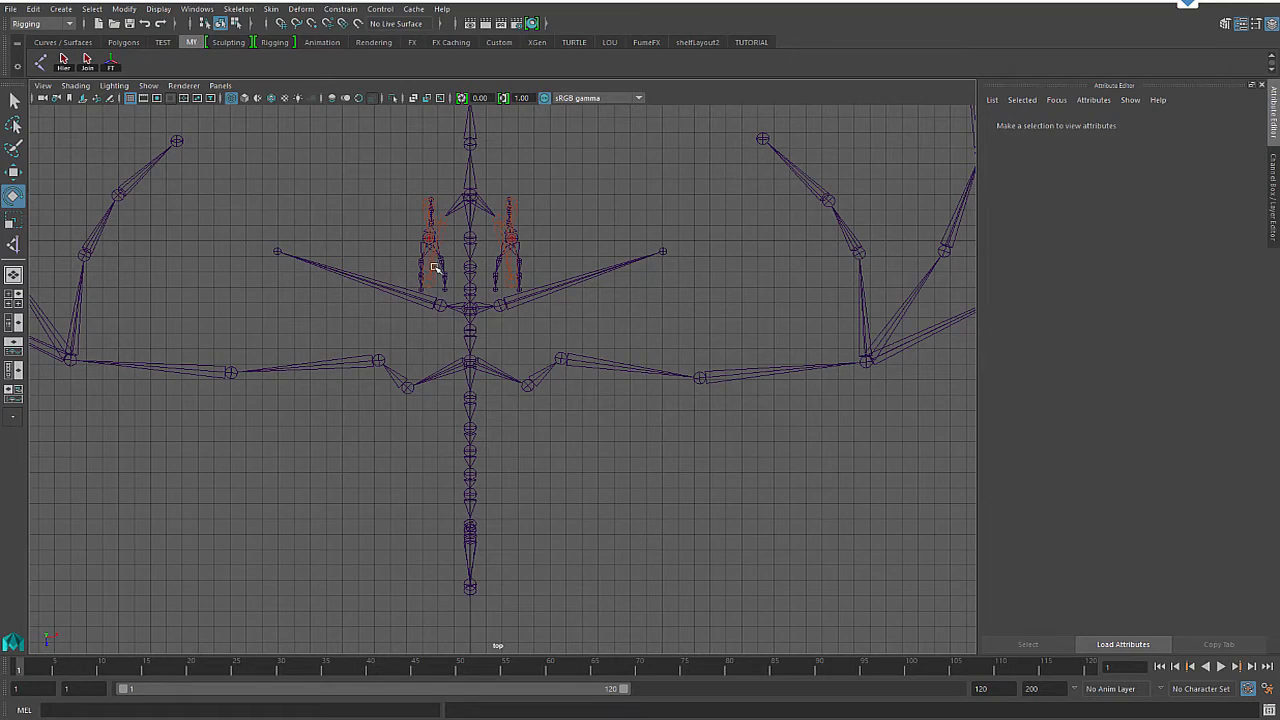
pyautogui.keyDown('alt'); pyautogui.moveTo(481, 272); pyautogui.dragTo(639, 269, button='middle'); pyautogui.keyUp('alt')
pyautogui.keyDown('alt'); pyautogui.moveTo(639, 269); pyautogui.dragTo(676, 298, button='right'); pyautogui.keyUp('alt')
pyautogui.keyDown('alt'); pyautogui.moveTo(465, 255); pyautogui.dragTo(503, 271, button='middle'); pyautogui.keyUp('alt')
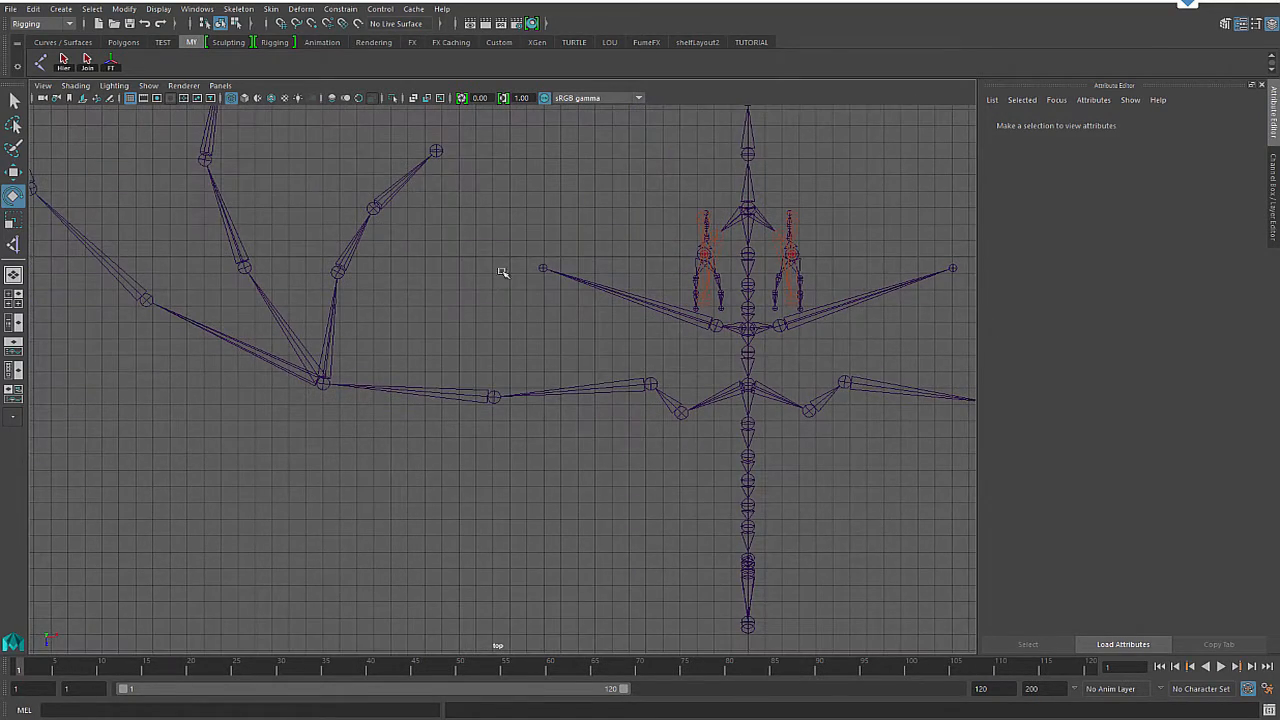
# Step: Insert three extra joints in the left wing arm, one close beside each of the wrist, elbow and shoulder joints
pyautogui.click(239, 10)
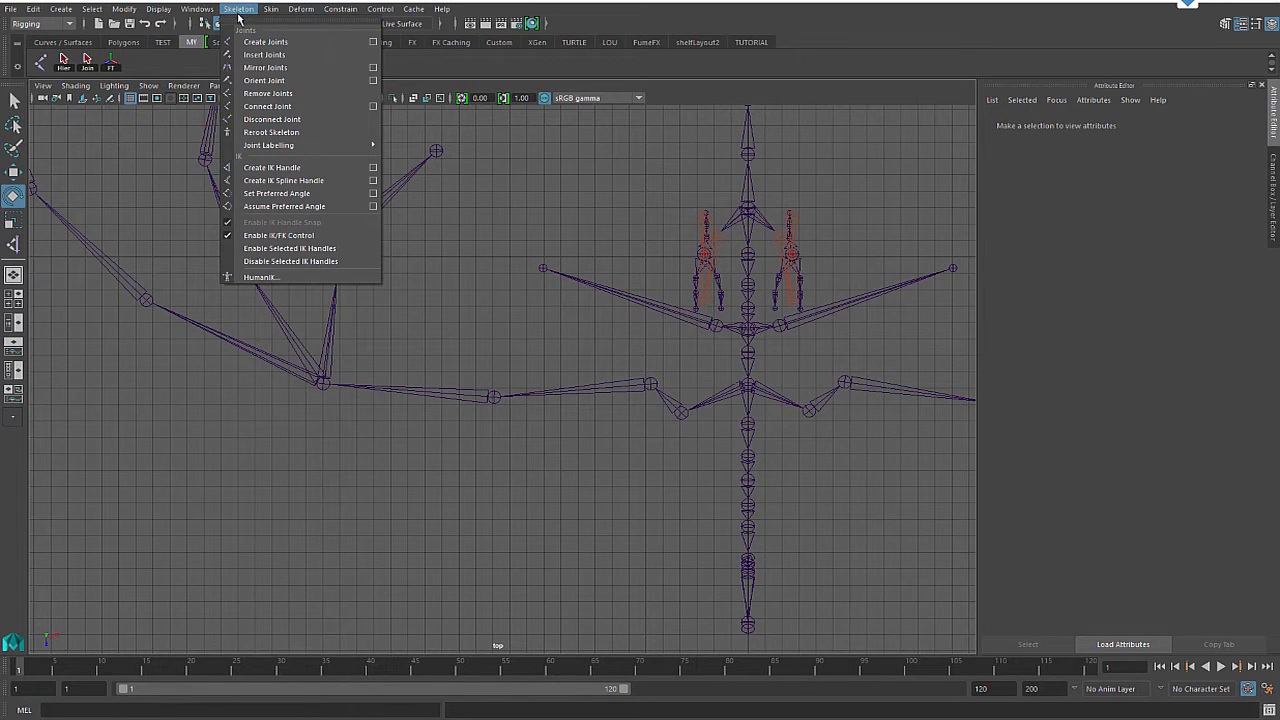
pyautogui.click(262, 55)
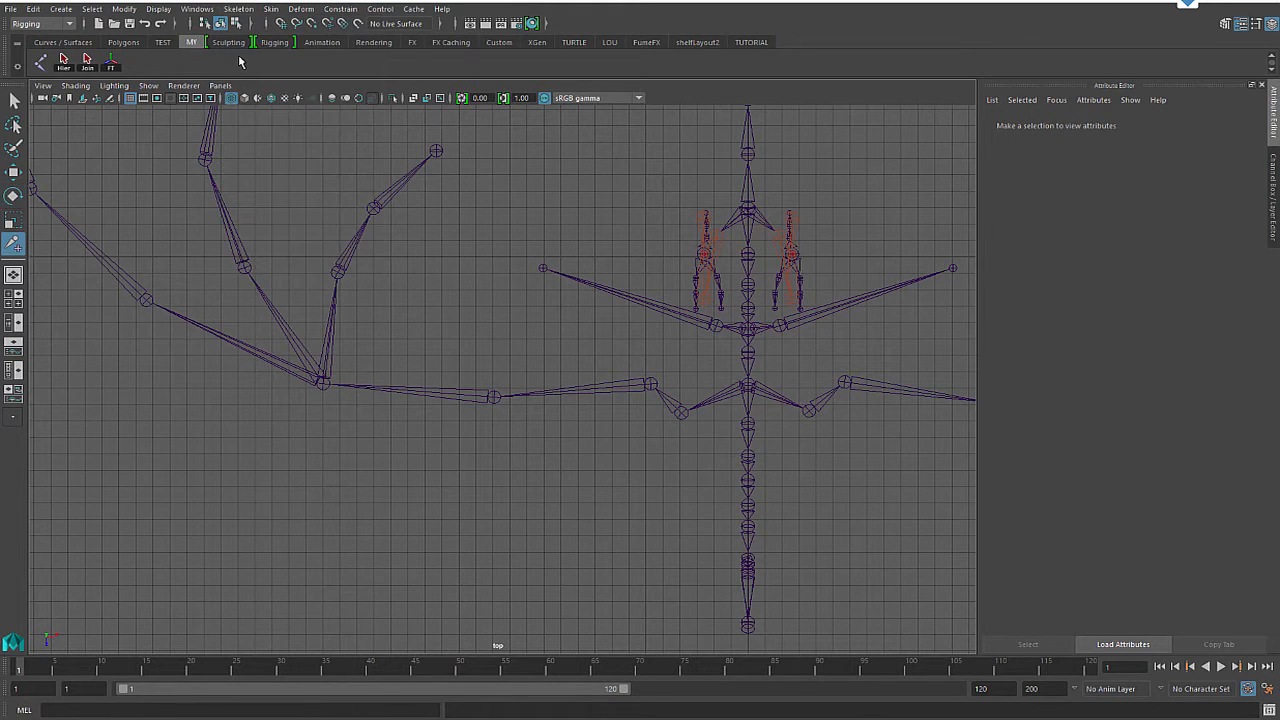
pyautogui.moveTo(494, 396); pyautogui.dragTo(338, 403)
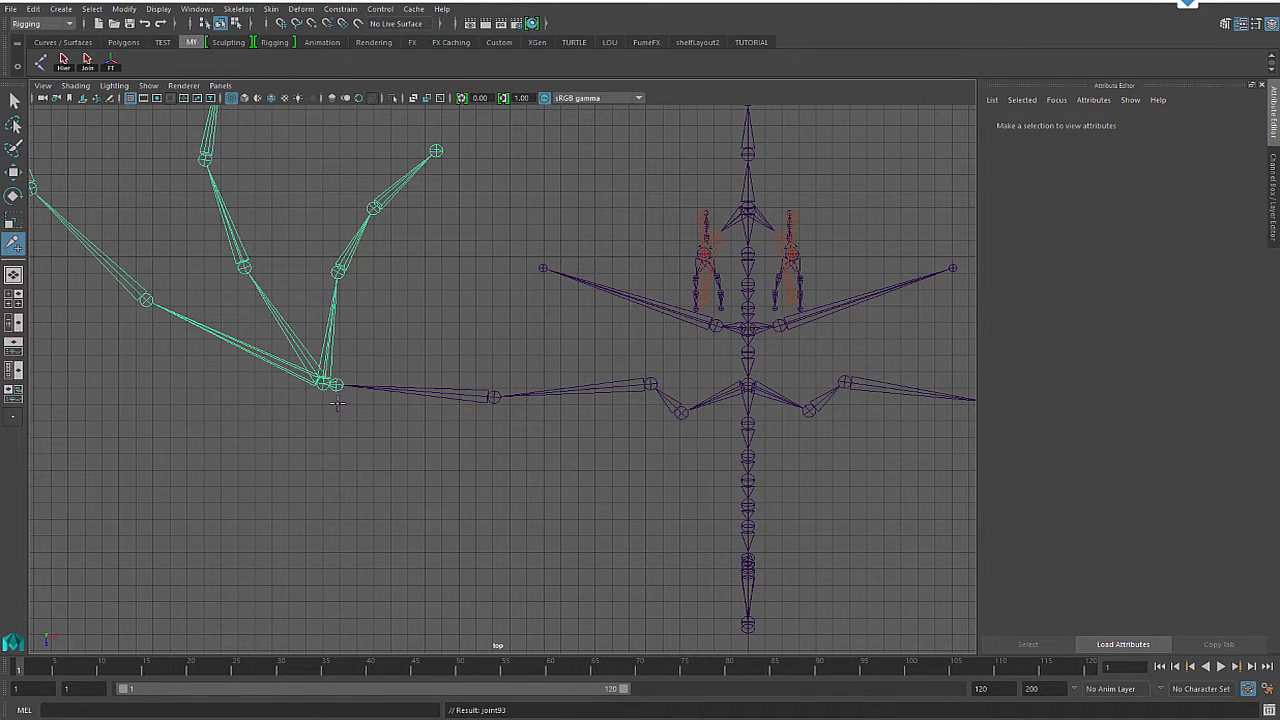
pyautogui.press('Return')
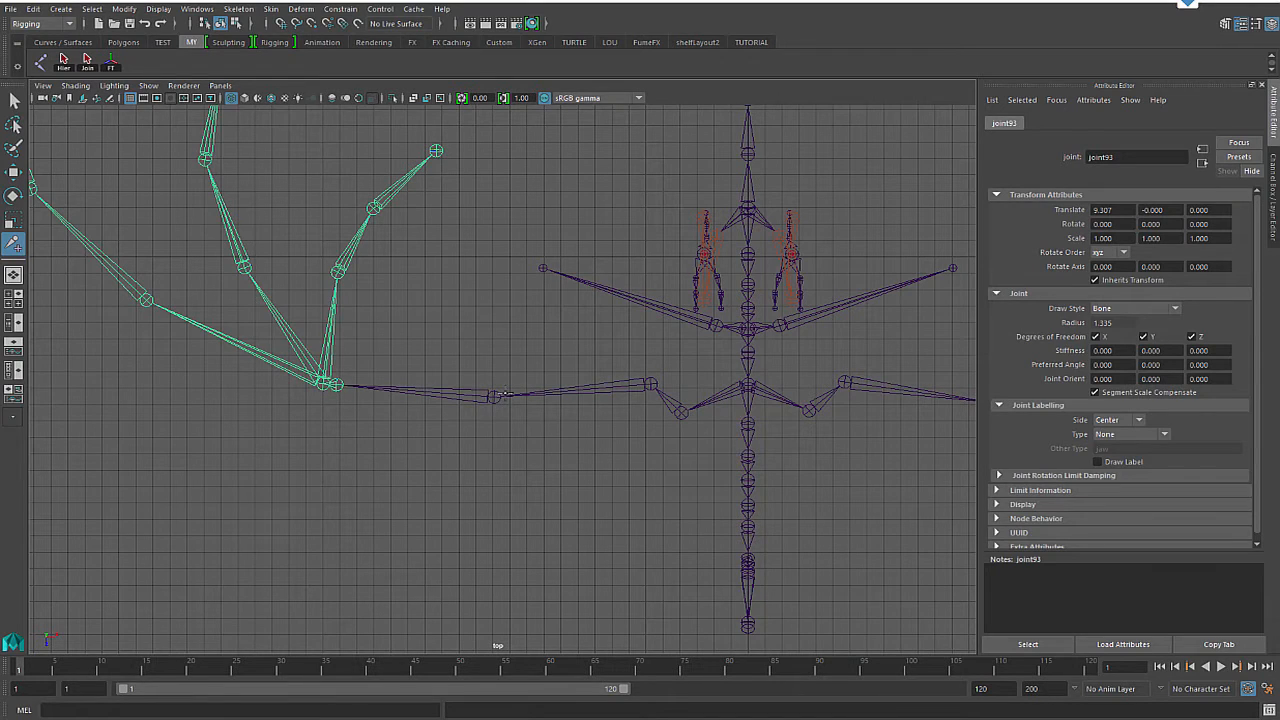
pyautogui.moveTo(505, 401)
pyautogui.mouseDown()
pyautogui.moveTo(528, 400)
pyautogui.moveTo(470, 404)
pyautogui.moveTo(483, 405)
pyautogui.mouseUp()
pyautogui.press('Return')
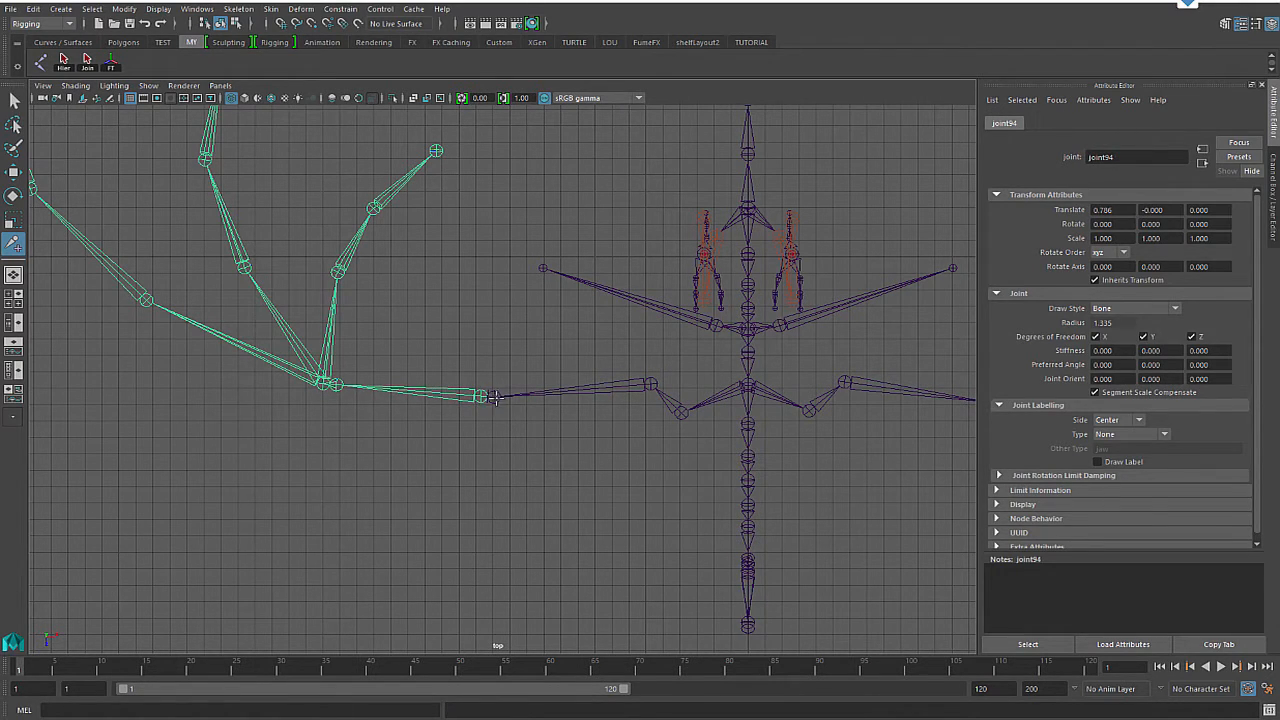
pyautogui.moveTo(645, 383)
pyautogui.mouseDown()
pyautogui.moveTo(595, 389)
pyautogui.moveTo(629, 389)
pyautogui.mouseUp()
pyautogui.press('Return')
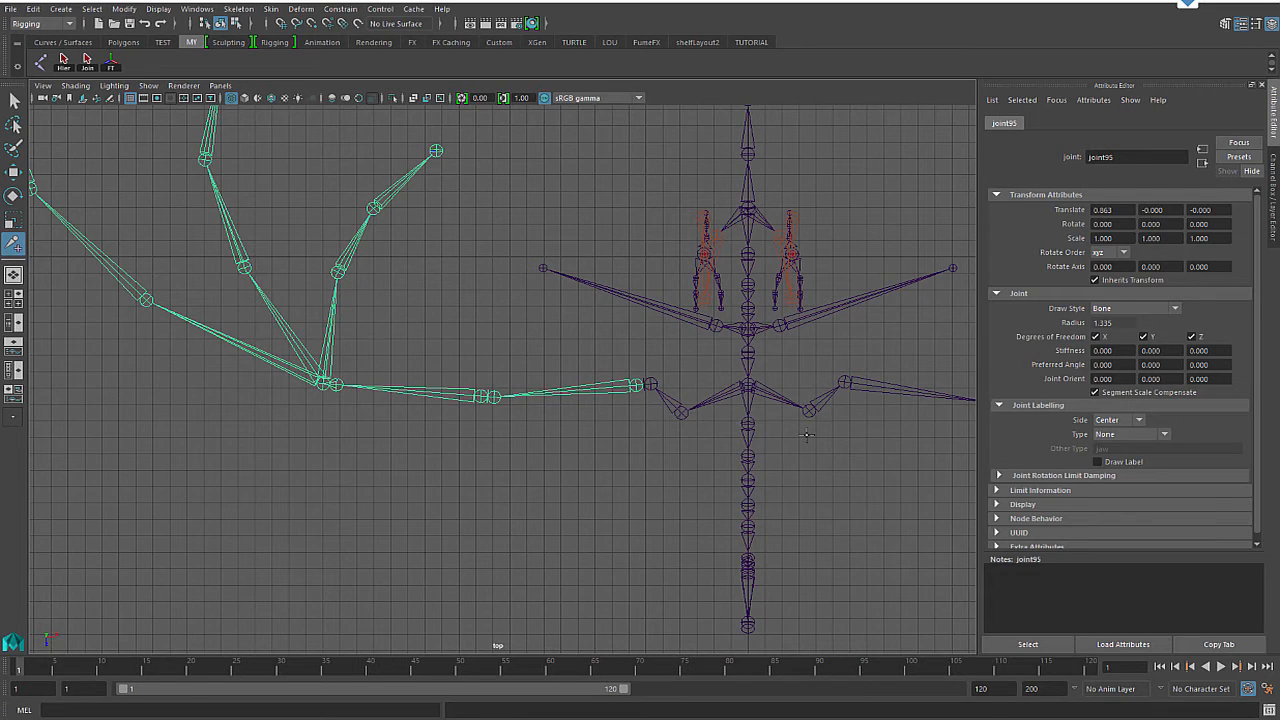
# Step: Insert matching extra joints beside the elbow, shoulder and wrist of the right wing, undoing a misplaced one at the wrist, and leave the tool
pyautogui.keyDown('alt'); pyautogui.moveTo(807, 435); pyautogui.dragTo(435, 430, button='middle'); pyautogui.keyUp('alt')
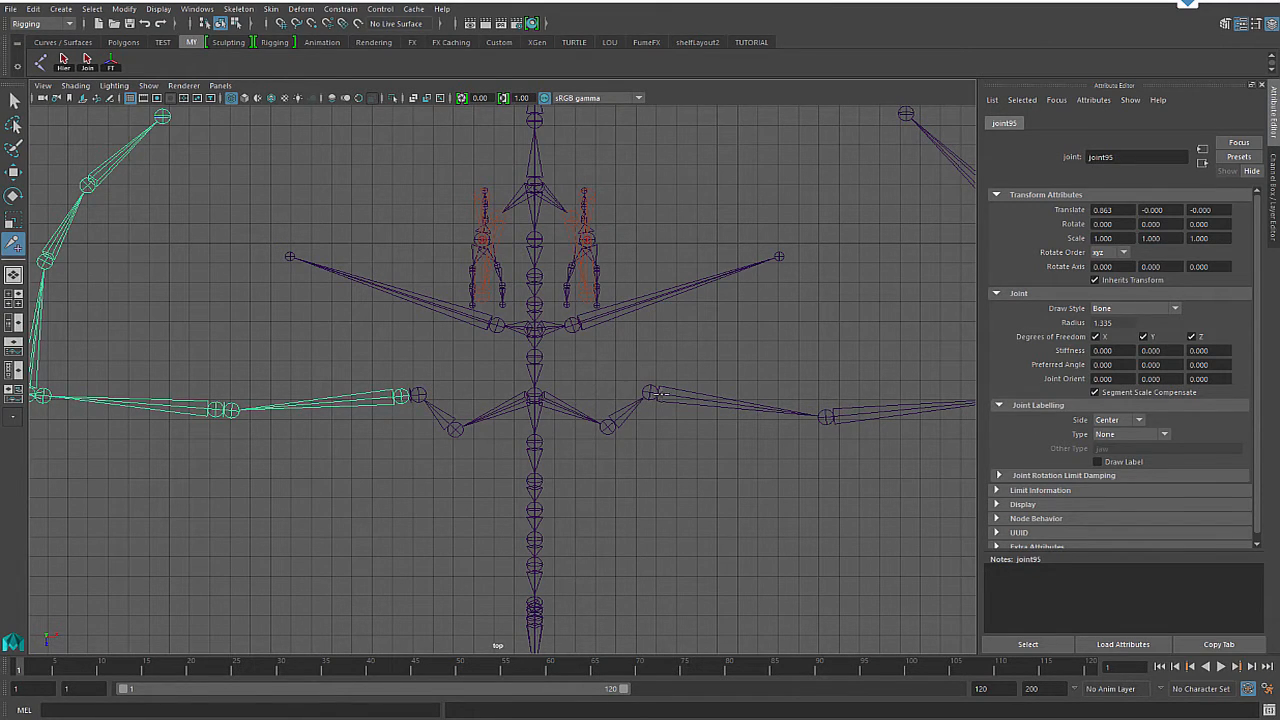
pyautogui.click(825, 416)
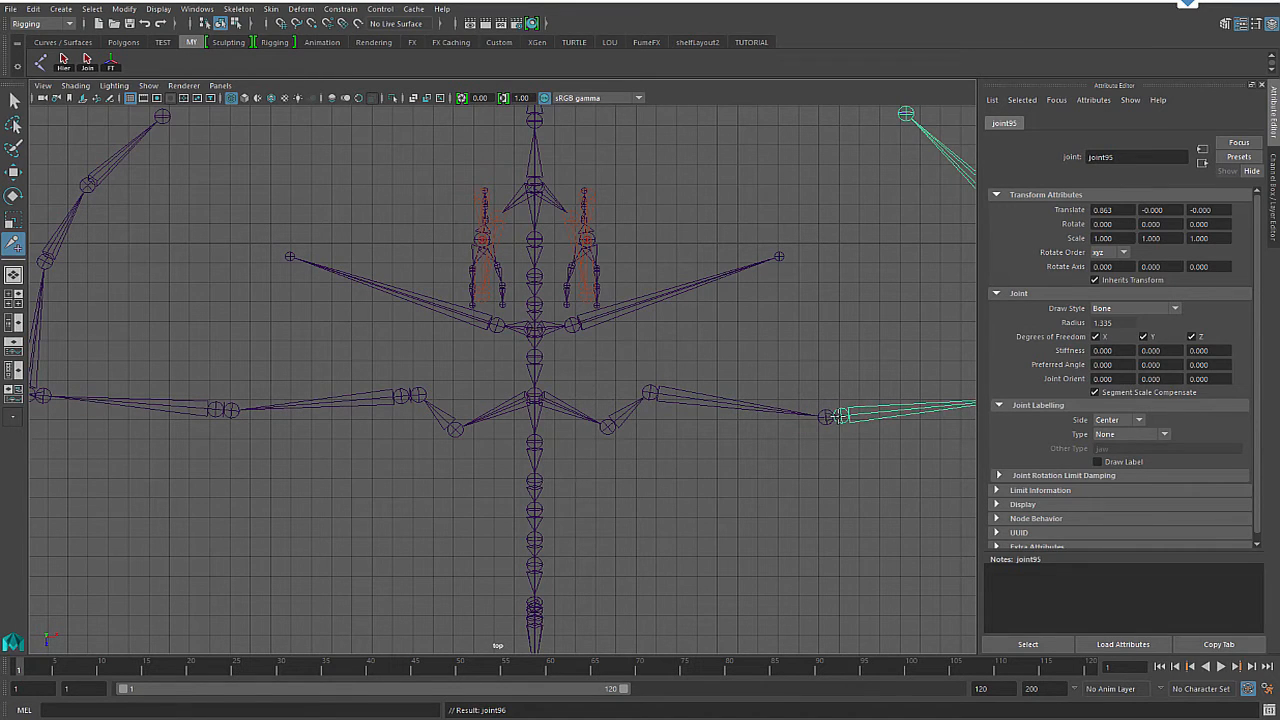
pyautogui.moveTo(650, 398); pyautogui.dragTo(674, 400)
pyautogui.keyDown('alt'); pyautogui.moveTo(810, 413); pyautogui.dragTo(664, 415, button='middle'); pyautogui.keyUp('alt')
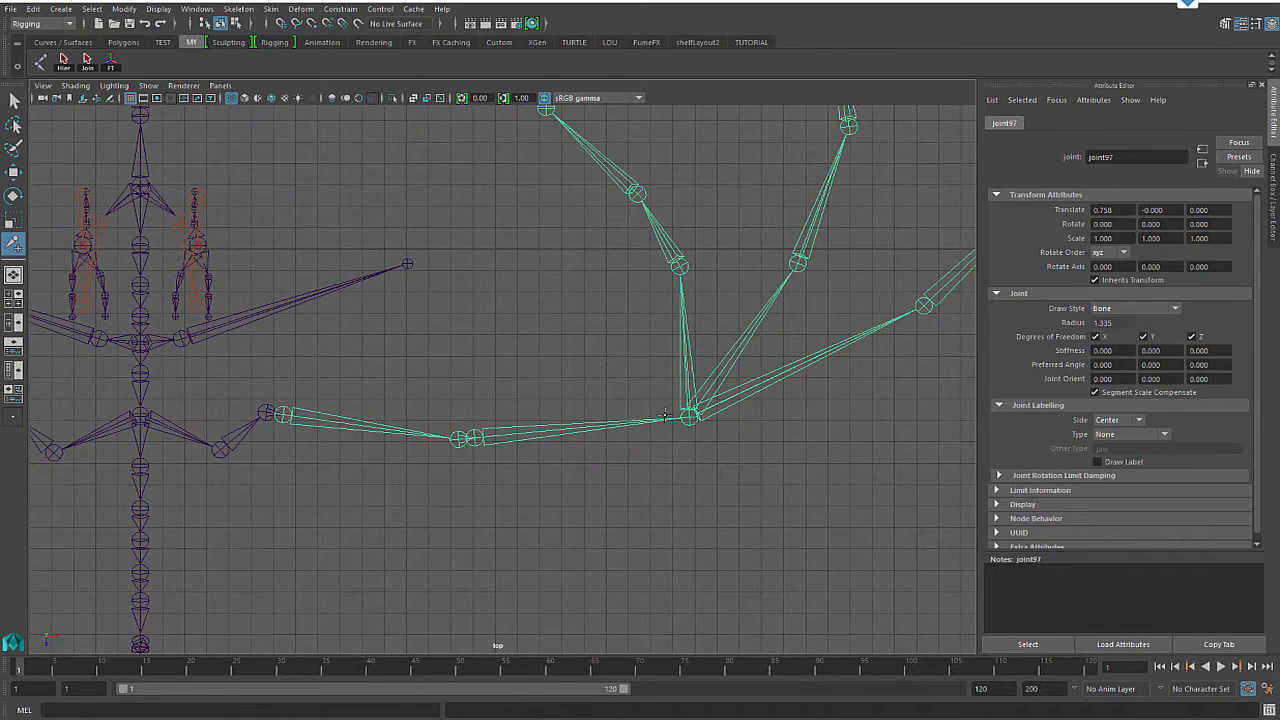
pyautogui.moveTo(687, 415); pyautogui.dragTo(706, 434)
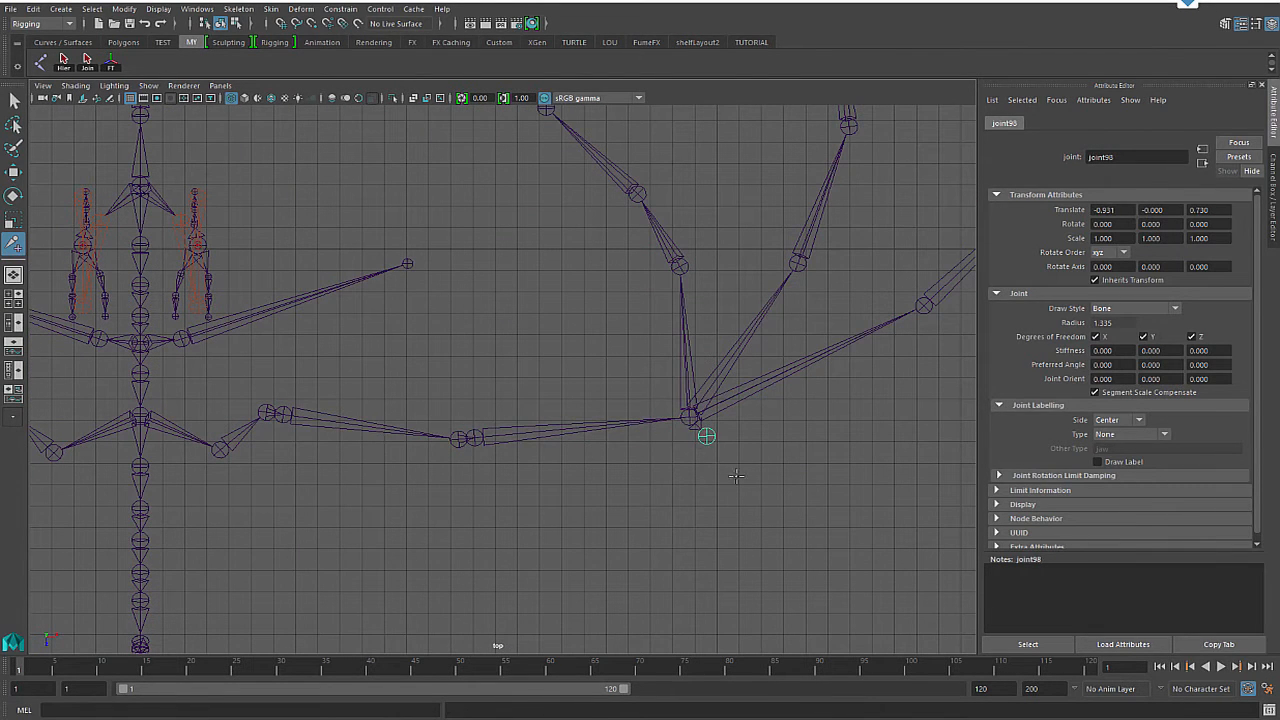
pyautogui.hotkey('ctrl', 'z')
pyautogui.moveTo(548, 429); pyautogui.dragTo(750, 428)
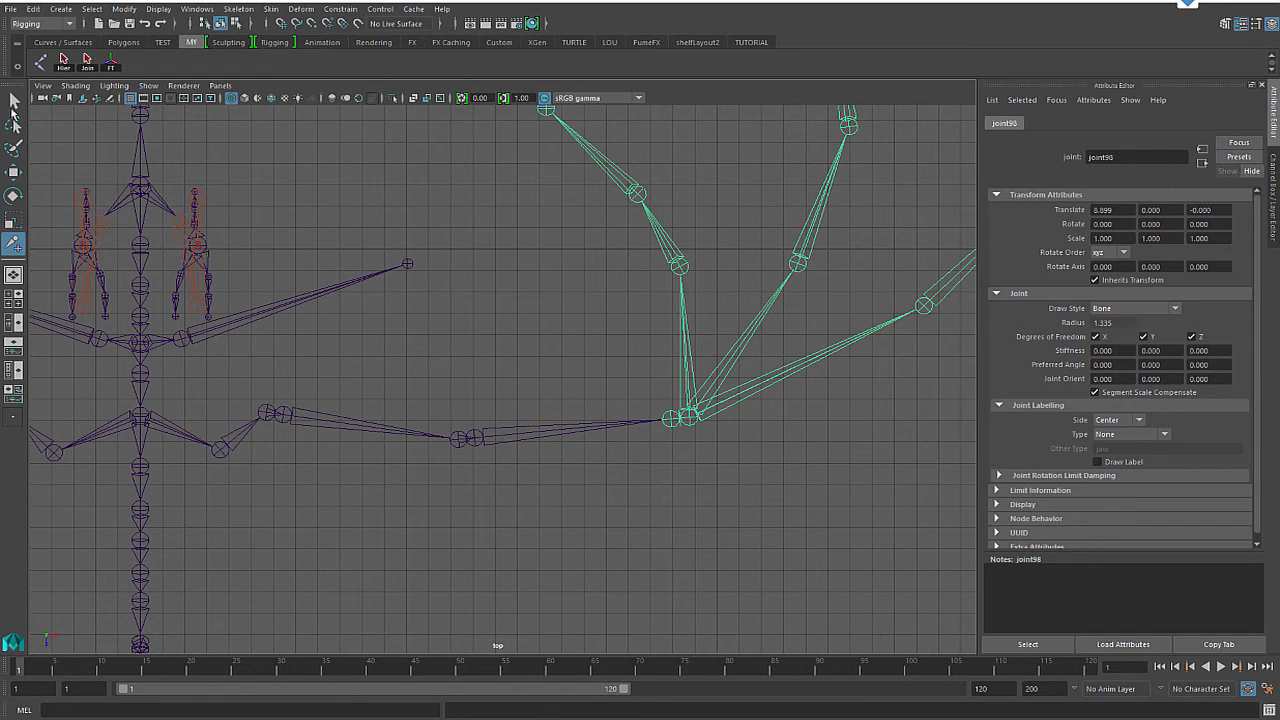
pyautogui.click(14, 101)
# Step: Select the left wing's shoulder joint, joint51, and set its radius to 0.8
pyautogui.keyDown('alt'); pyautogui.moveTo(429, 418); pyautogui.dragTo(517, 376, button='middle'); pyautogui.keyUp('alt')
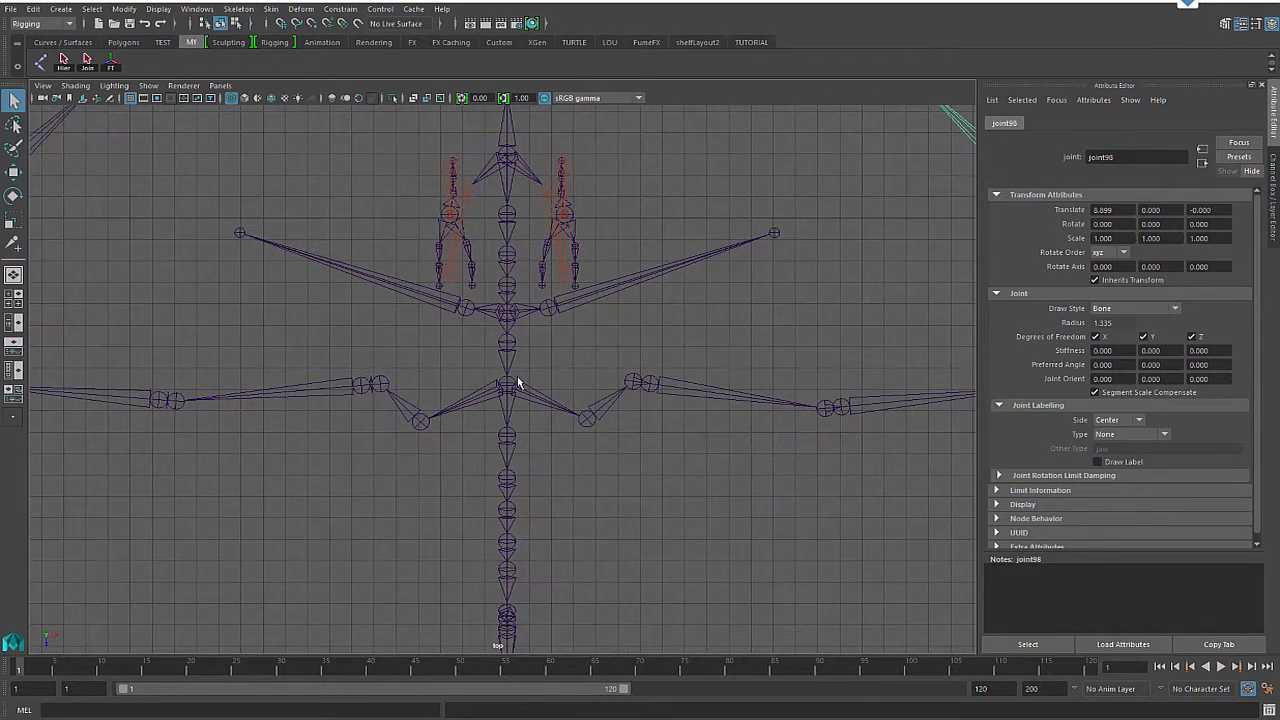
pyautogui.scroll(2, 517, 376)
pyautogui.keyDown('alt'); pyautogui.moveTo(443, 394); pyautogui.dragTo(594, 359, button='middle'); pyautogui.keyUp('alt')
pyautogui.click(545, 370)
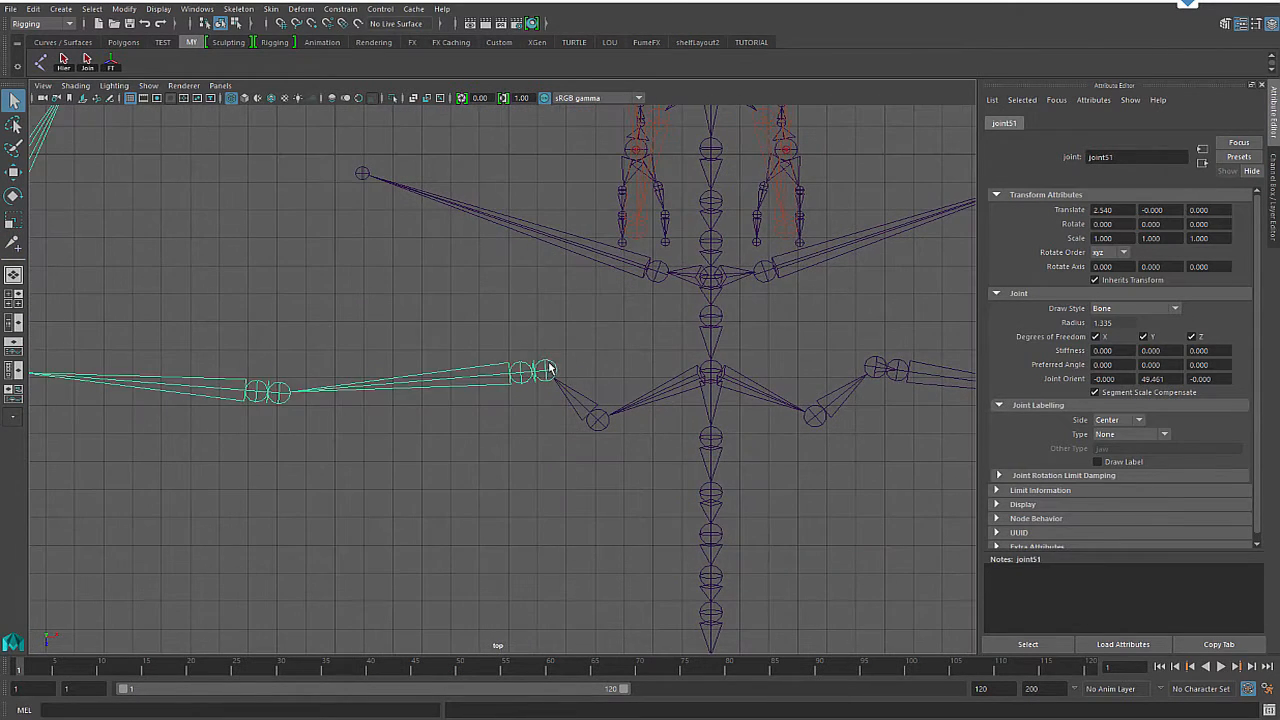
pyautogui.click(595, 338)
pyautogui.click(549, 364)
pyautogui.click(1273, 197)
pyautogui.click(1237, 238)
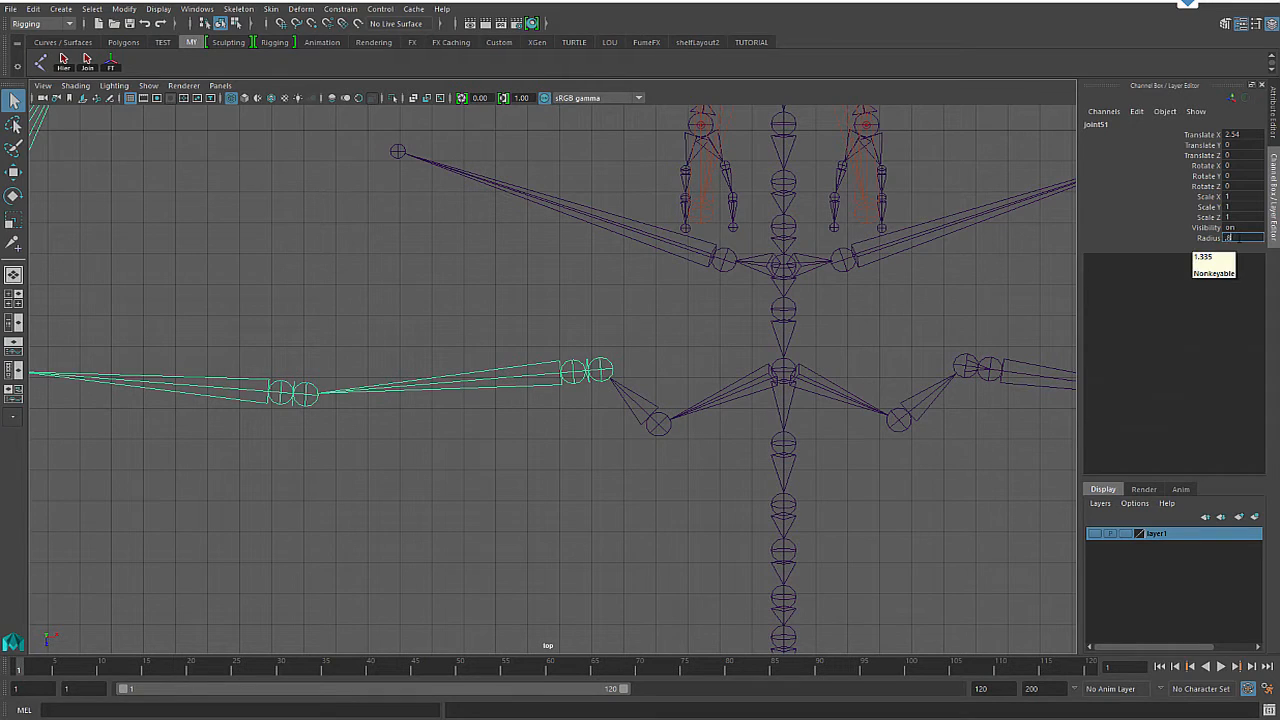
pyautogui.press('Return')
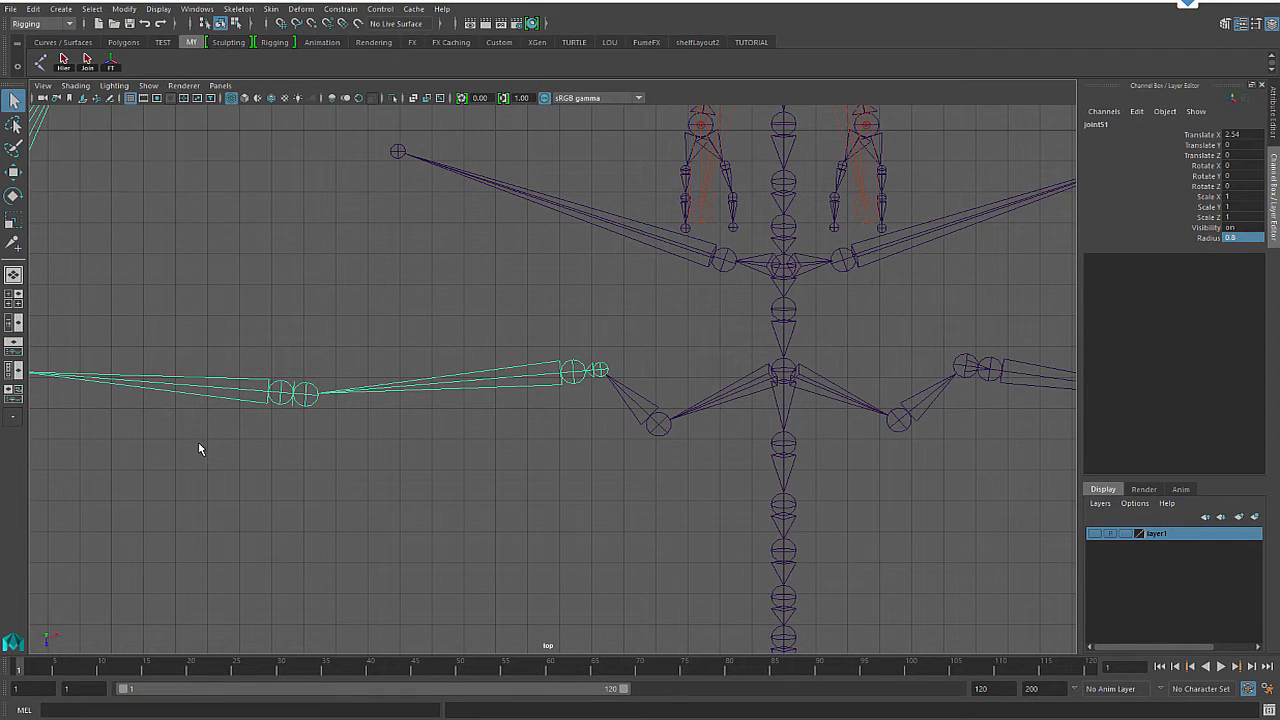
# Step: Reduce the radius of the left wing's elbow joint and set the radius of joint93 beside the wrist to 0.9
pyautogui.click(304, 393)
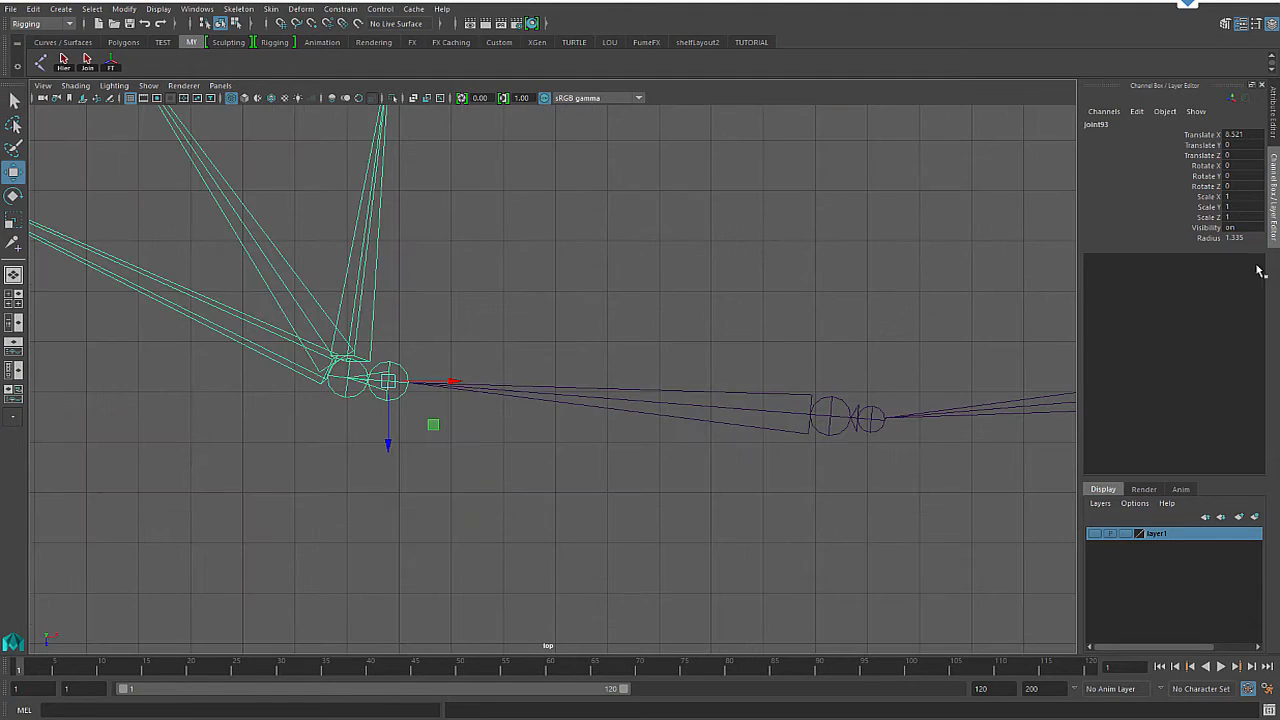
pyautogui.click(1237, 238)
pyautogui.press('Return')
pyautogui.keyDown('alt'); pyautogui.moveTo(880, 420); pyautogui.dragTo(737, 466, button='right'); pyautogui.keyUp('alt')
pyautogui.keyDown('alt'); pyautogui.moveTo(737, 466); pyautogui.dragTo(280, 450, button='middle'); pyautogui.keyUp('alt')
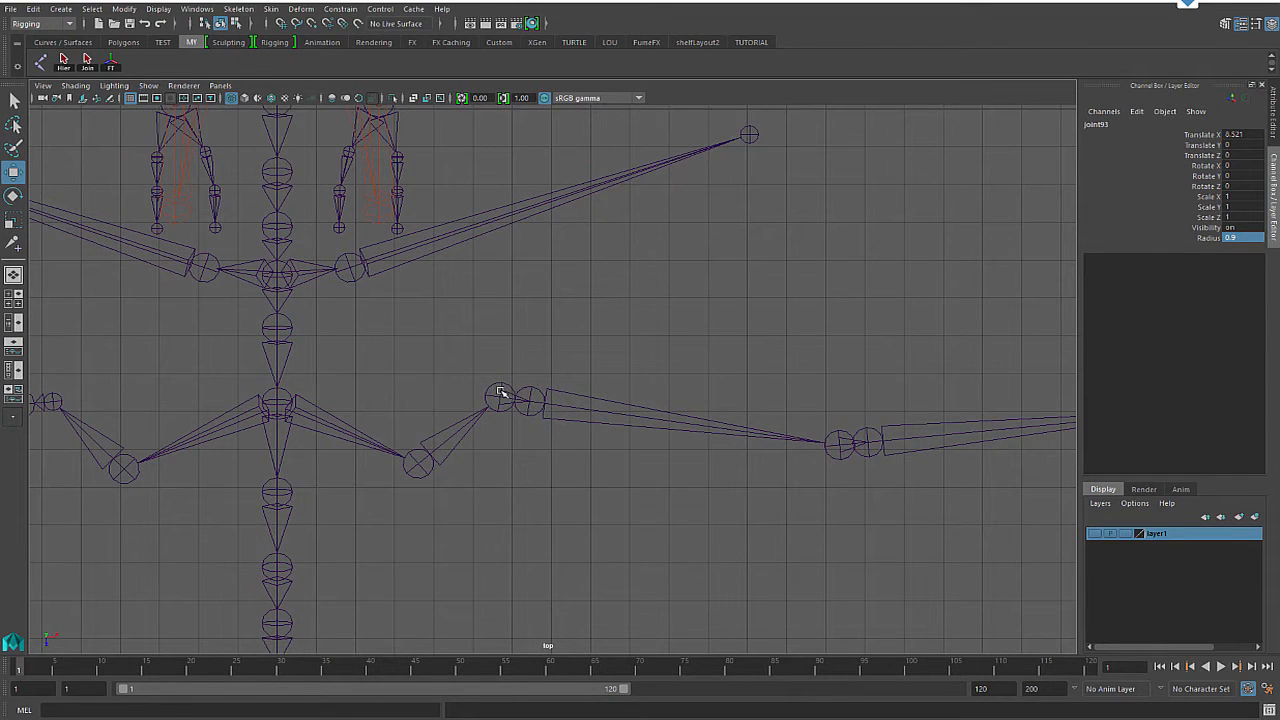
# Step: Set the radius of joint38 at the right wing's shoulder to 0.9
pyautogui.click(500, 393)
pyautogui.doubleClick(1254, 241)
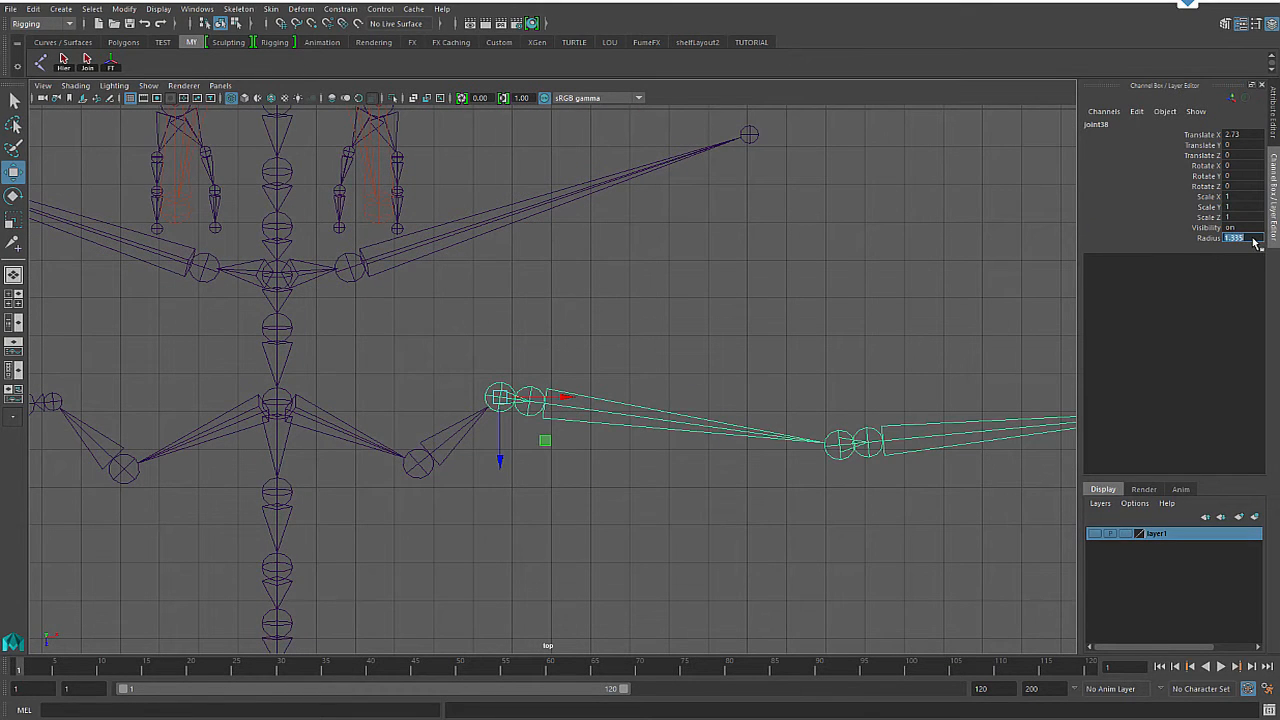
pyautogui.write('.6')
pyautogui.press('Return')
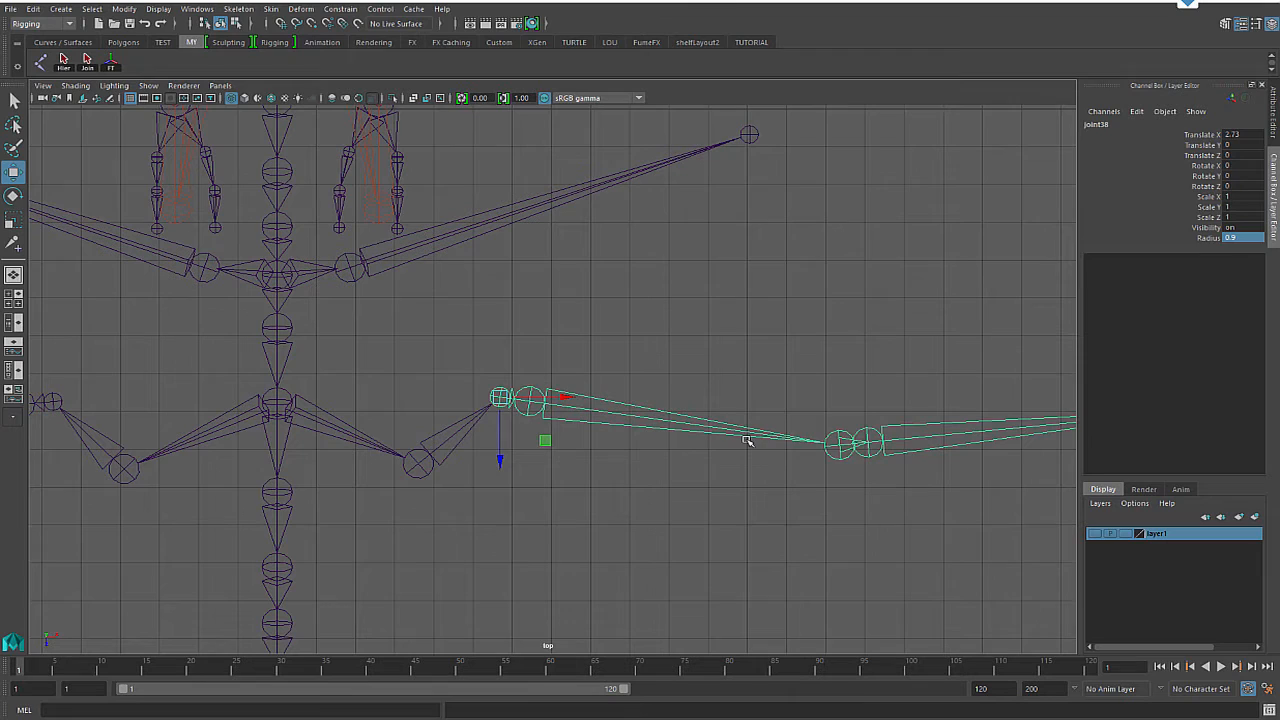
# Step: Set the radius of joint39 at the right wing's elbow to 0.9
pyautogui.click(832, 439)
pyautogui.click(845, 462)
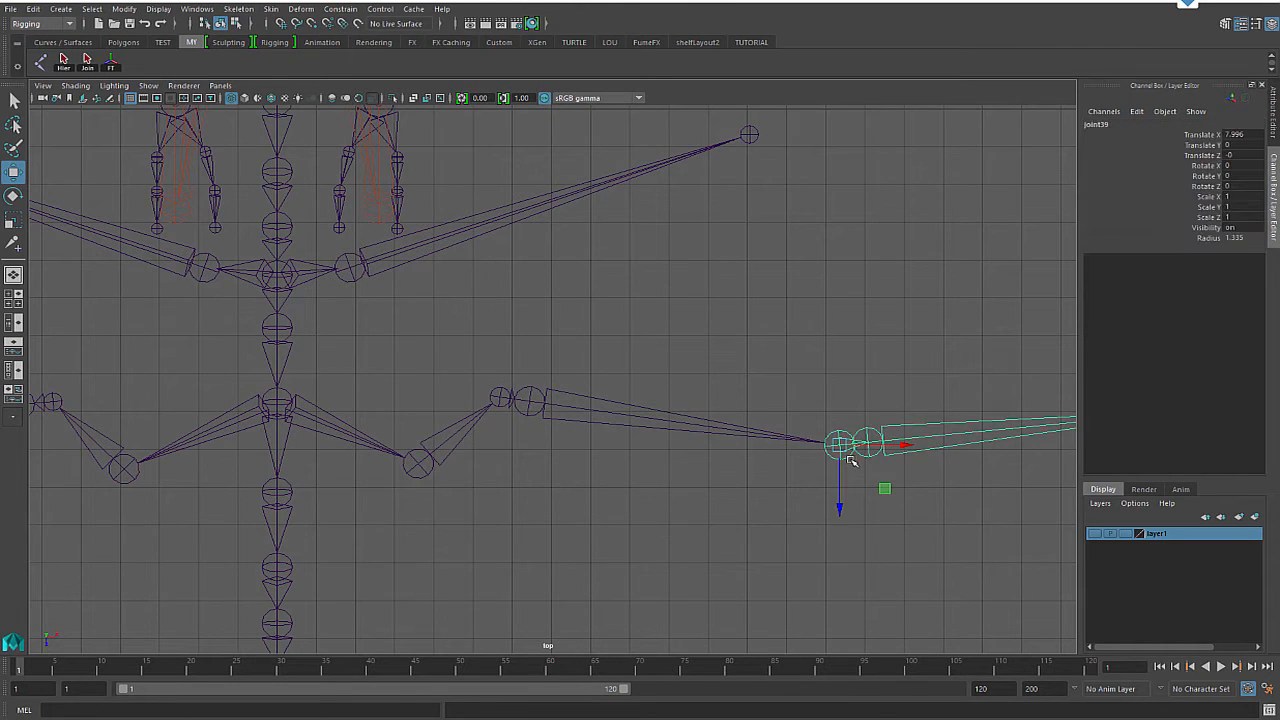
pyautogui.doubleClick(1238, 240)
pyautogui.write('.9')
pyautogui.press('Return')
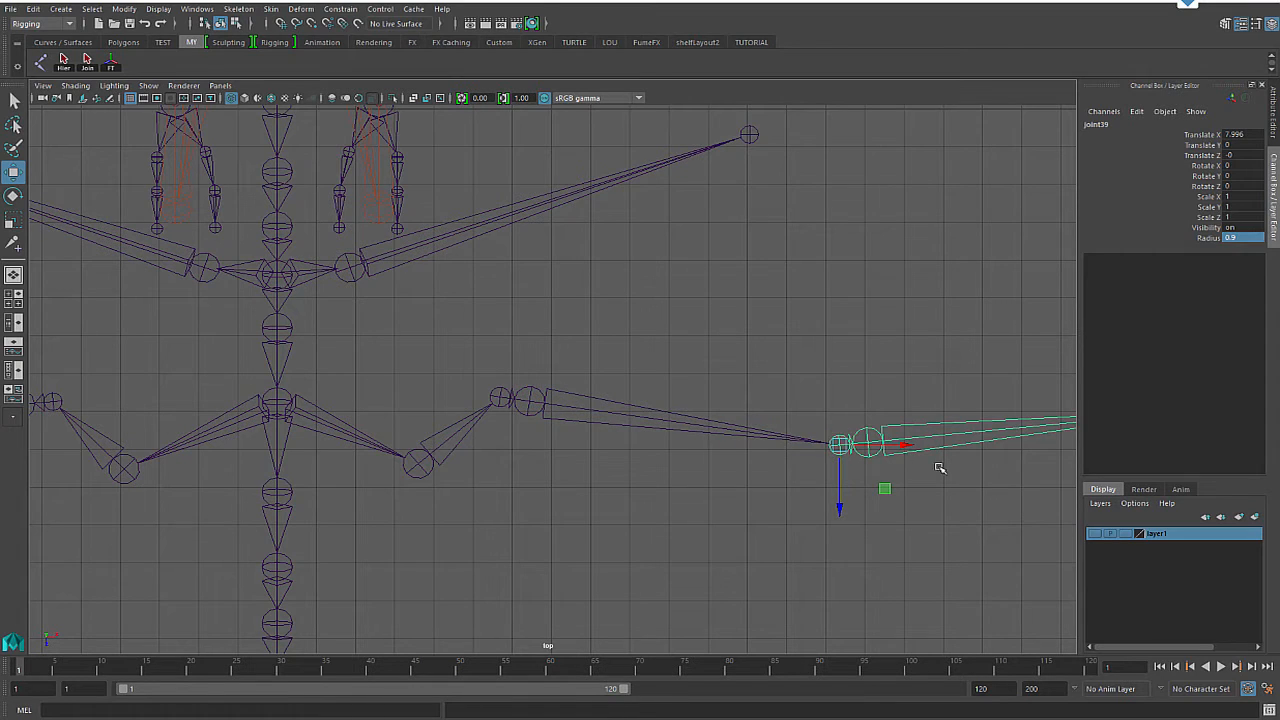
# Step: Set the radius of joint98 at the right wing's wrist to 0.9 and clear the selection
pyautogui.keyDown('alt'); pyautogui.moveTo(805, 430); pyautogui.dragTo(105, 423, button='middle'); pyautogui.keyUp('alt')
pyautogui.click(513, 396)
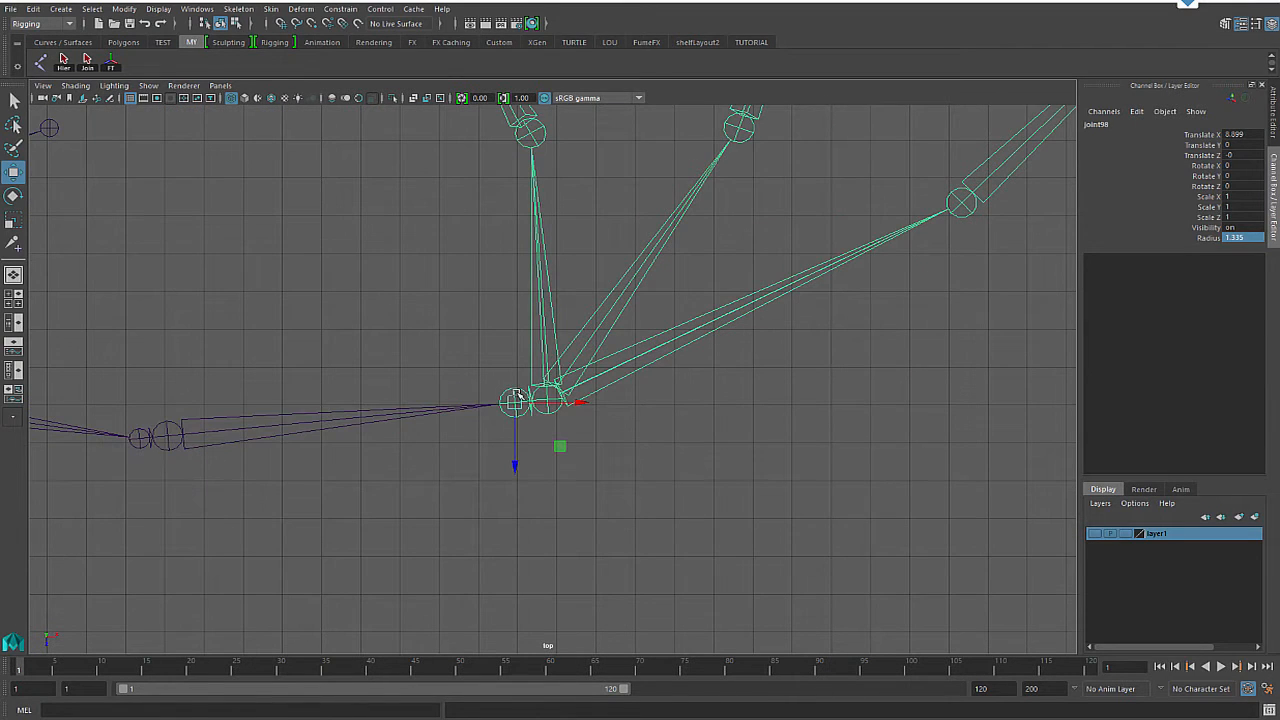
pyautogui.doubleClick(1240, 241)
pyautogui.write('.9')
pyautogui.press('Return')
pyautogui.click(551, 560)
# Step: Examine the paired small and large joints along both wing arms in the top view
pyautogui.keyDown('alt'); pyautogui.moveTo(346, 517); pyautogui.dragTo(849, 485, button='middle'); pyautogui.keyUp('alt')
pyautogui.scroll(-4, 523, 506)
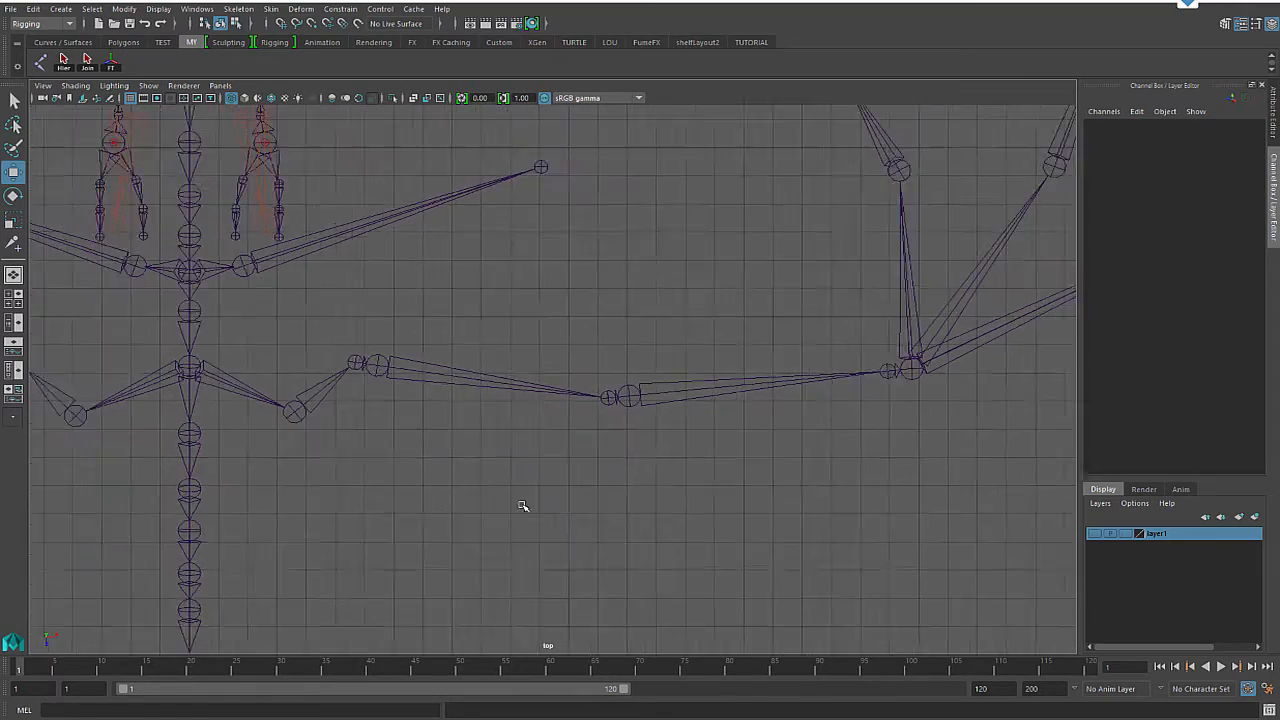
pyautogui.keyDown('alt'); pyautogui.moveTo(523, 506); pyautogui.dragTo(701, 480, button='middle'); pyautogui.keyUp('alt')
pyautogui.scroll(2, 665, 479)
pyautogui.keyDown('alt'); pyautogui.moveTo(440, 464); pyautogui.dragTo(928, 468, button='middle'); pyautogui.keyUp('alt')
pyautogui.scroll(-3, 534, 429)
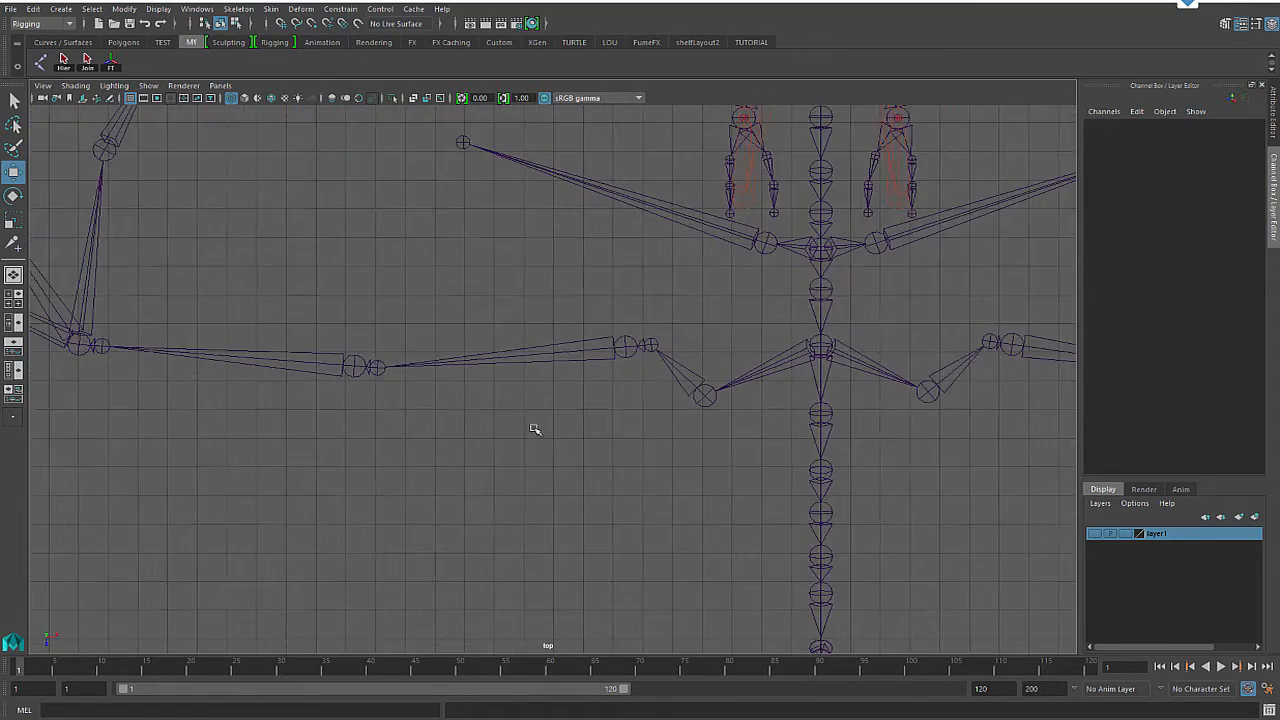
pyautogui.scroll(3, 557, 437)
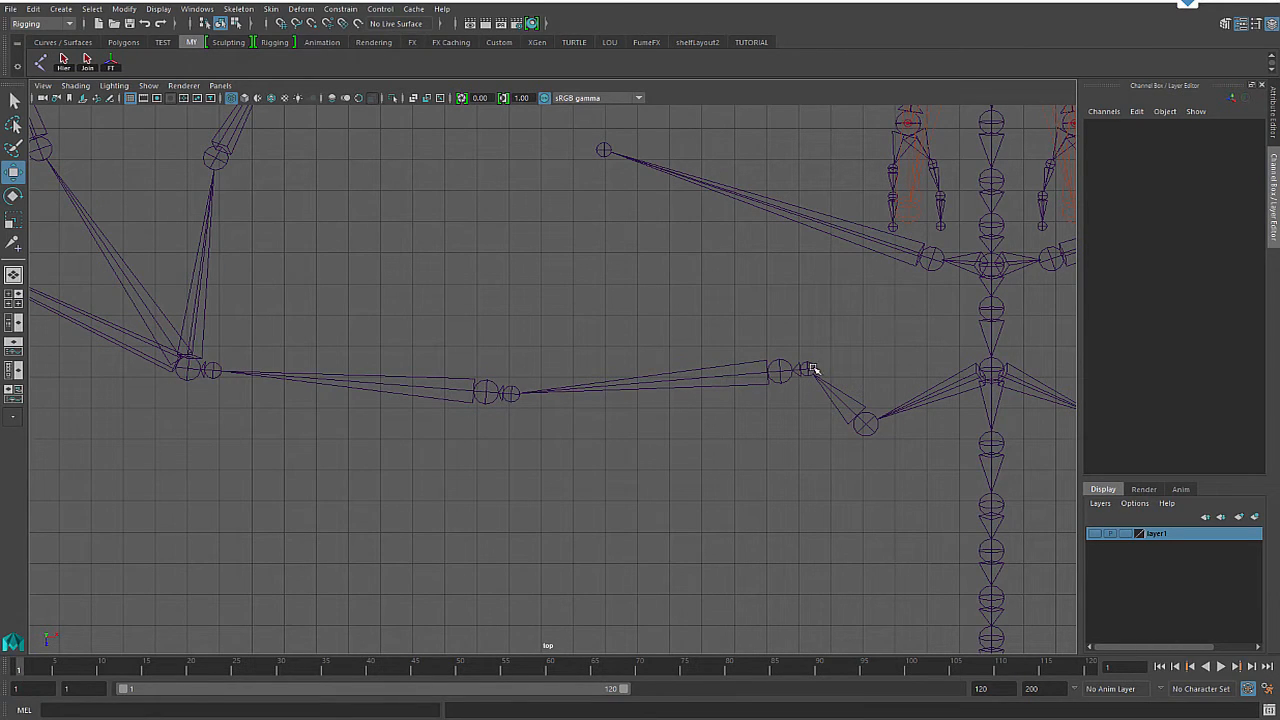
pyautogui.keyDown('alt'); pyautogui.moveTo(1002, 421); pyautogui.dragTo(432, 429, button='middle'); pyautogui.keyUp('alt')
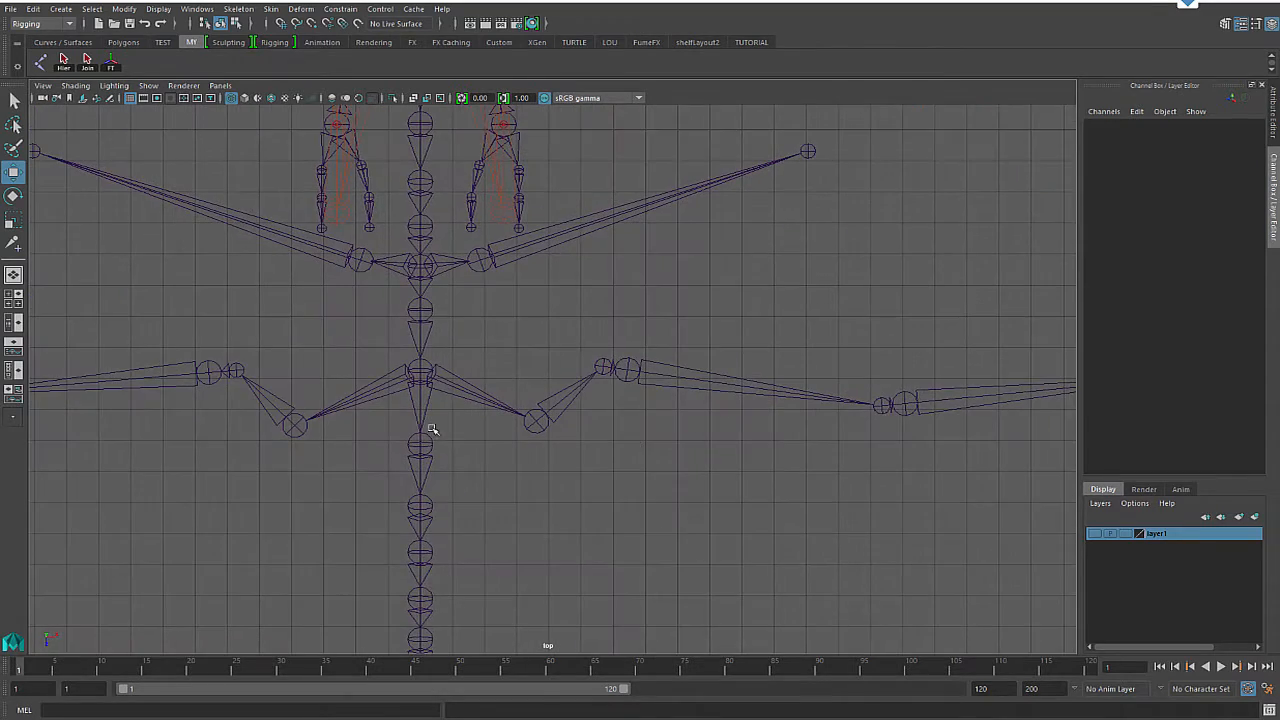
pyautogui.scroll(-5, 832, 466)
pyautogui.keyDown('alt'); pyautogui.moveTo(874, 459); pyautogui.dragTo(797, 476, button='middle'); pyautogui.keyUp('alt')
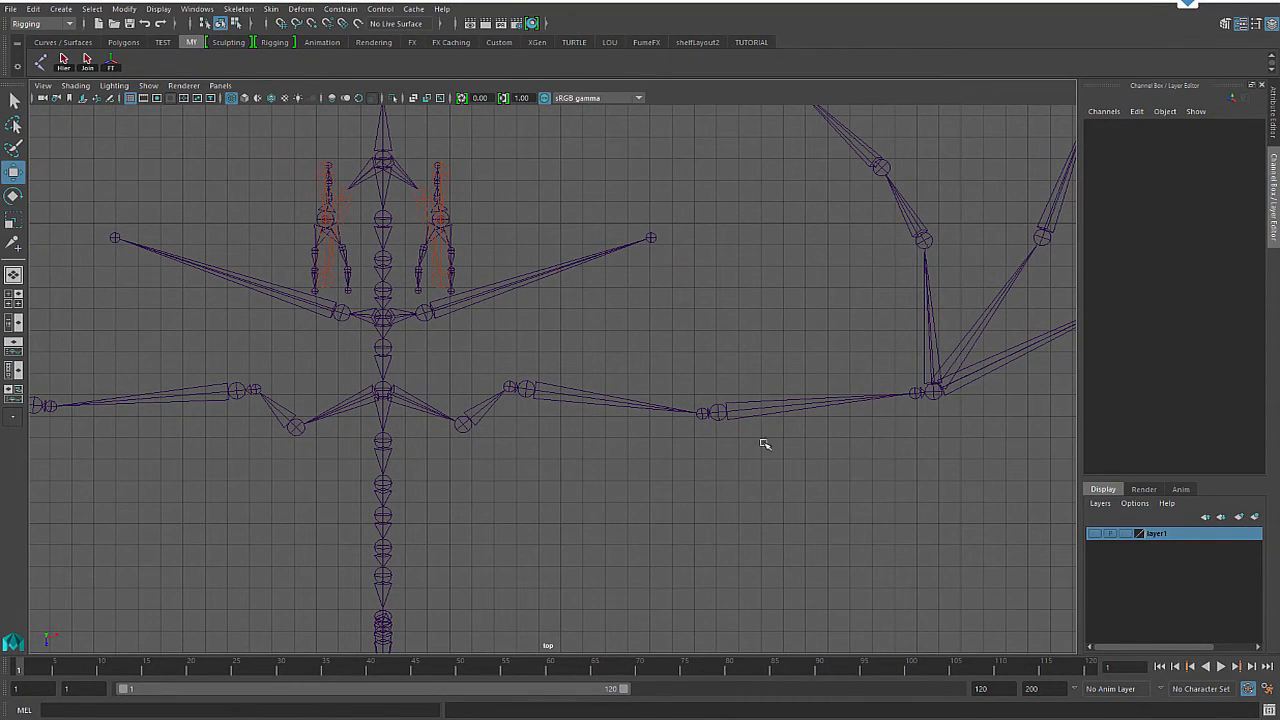
# Step: Inspect the wing joint pairs from several angles in the perspective view
pyautogui.press('space')
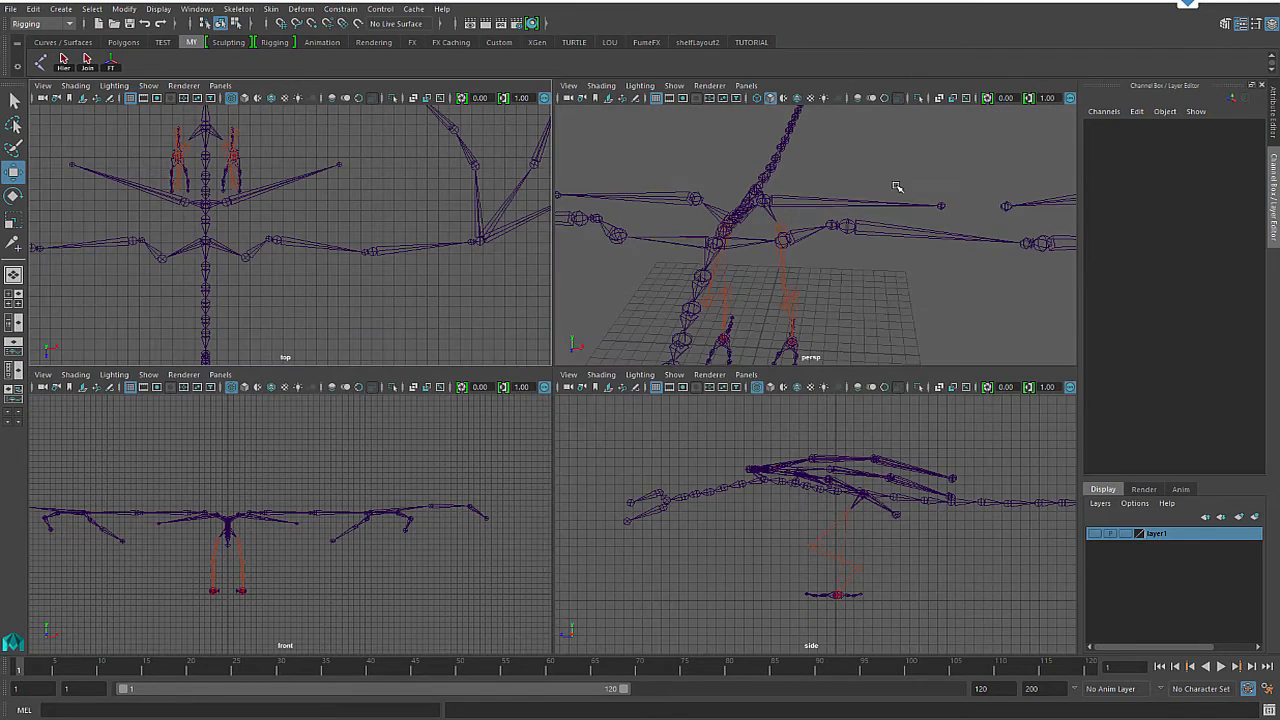
pyautogui.press('space')
pyautogui.keyDown('alt'); pyautogui.moveTo(311, 430); pyautogui.dragTo(447, 375); pyautogui.keyUp('alt')
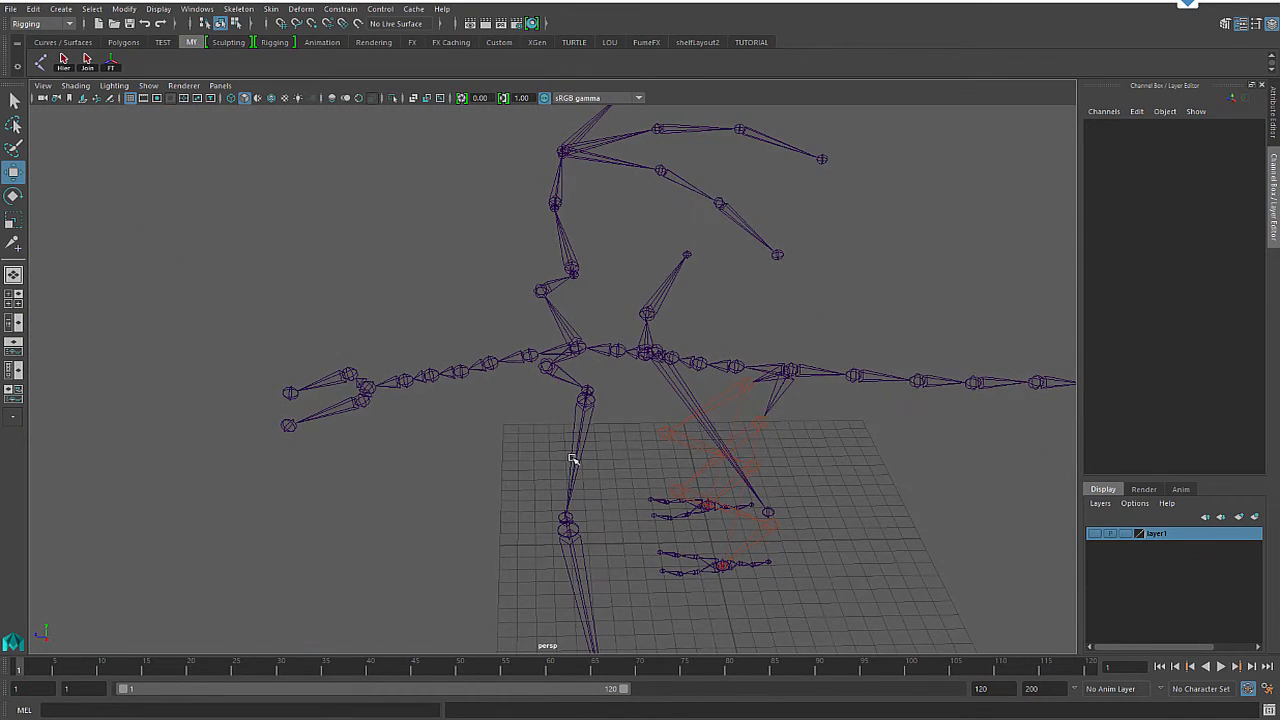
pyautogui.keyDown('alt'); pyautogui.moveTo(527, 401); pyautogui.dragTo(471, 343); pyautogui.keyUp('alt')
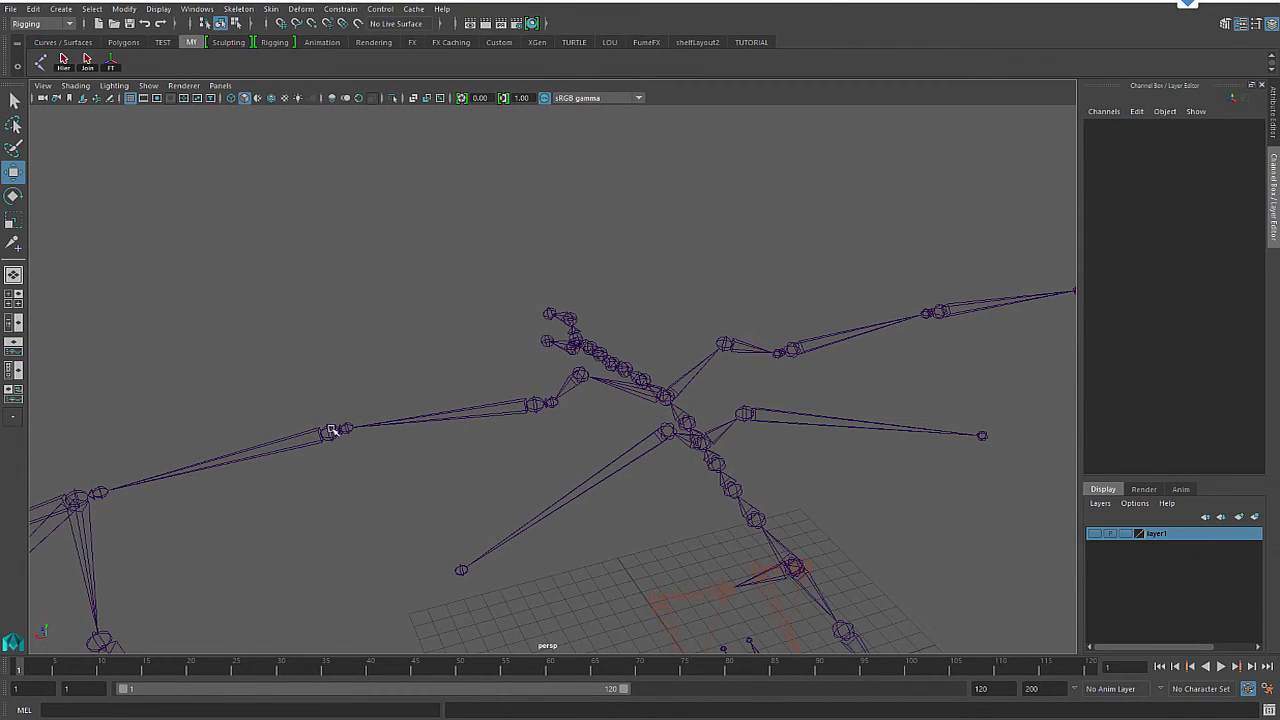
pyautogui.keyDown('alt'); pyautogui.moveTo(209, 398); pyautogui.dragTo(441, 420); pyautogui.keyUp('alt')
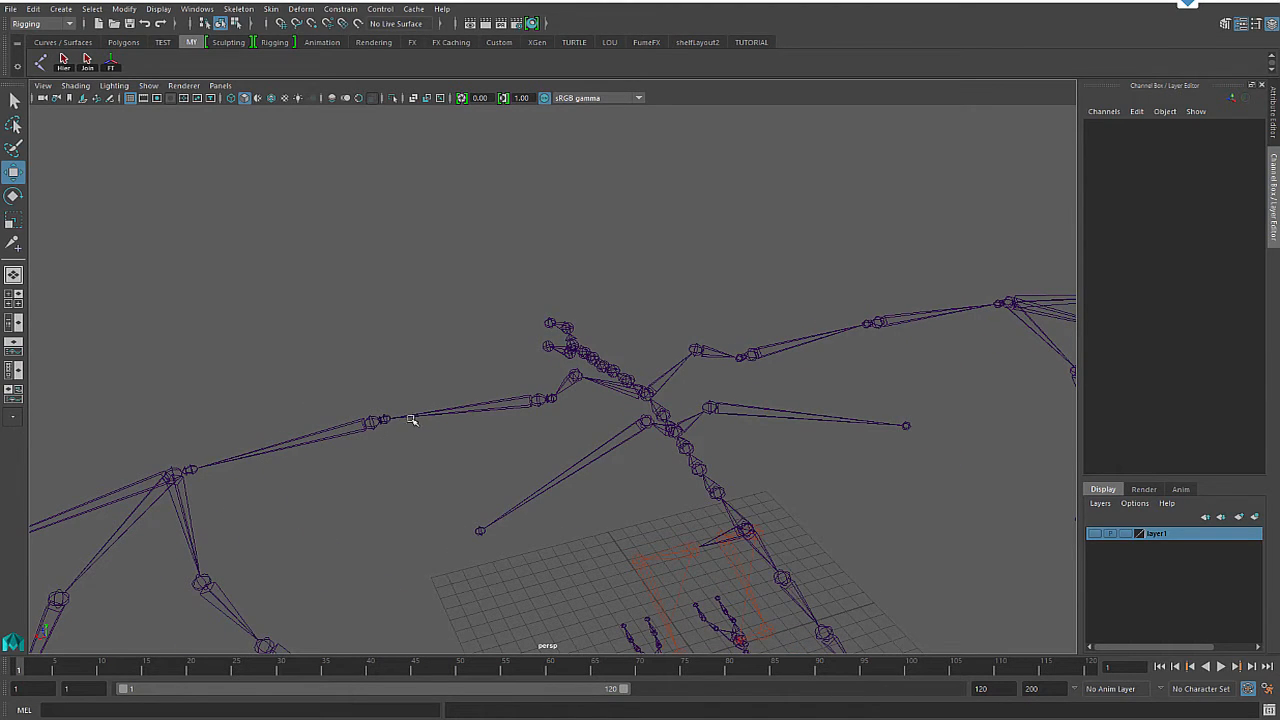
pyautogui.keyDown('alt'); pyautogui.moveTo(347, 438); pyautogui.dragTo(680, 429); pyautogui.keyUp('alt')
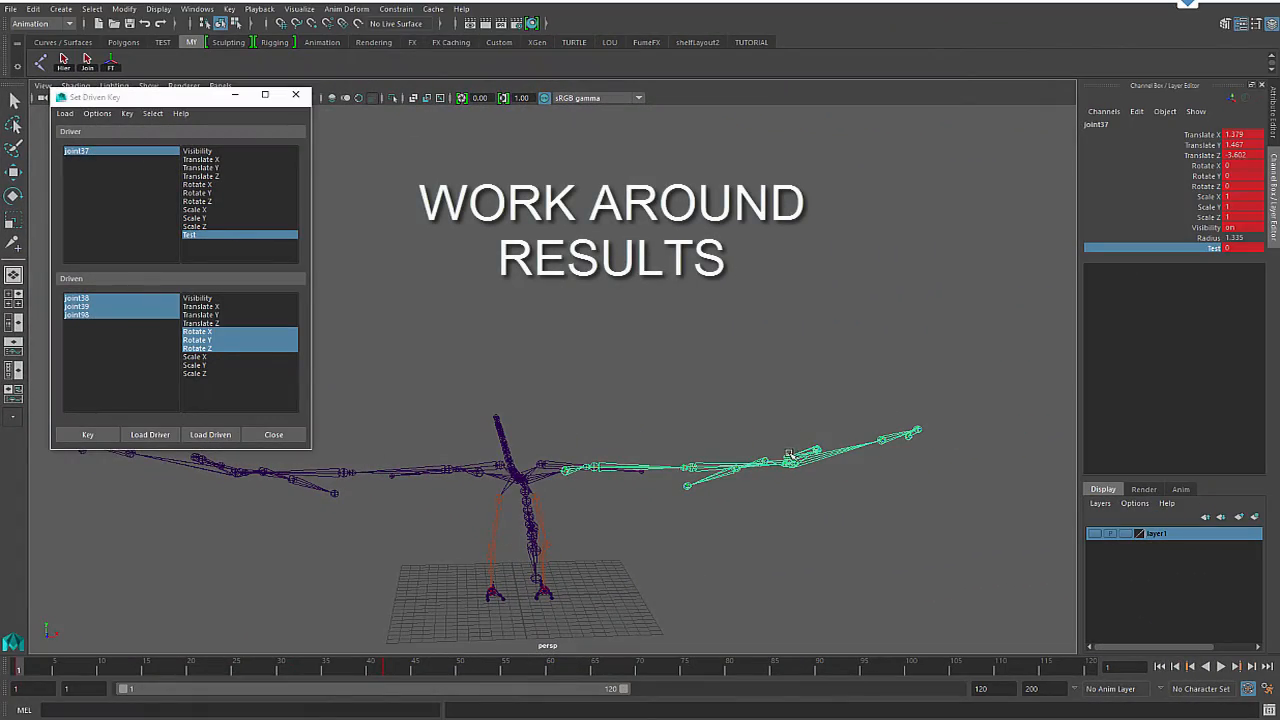
# Step: Preview the right wing's flap driven by joint37's Test attribute by scrubbing the animation, stopping at frame 49
pyautogui.keyDown('alt'); pyautogui.moveTo(835, 464); pyautogui.dragTo(543, 364); pyautogui.keyUp('alt')
pyautogui.keyDown('alt'); pyautogui.moveTo(712, 463); pyautogui.dragTo(737, 439); pyautogui.keyUp('alt')
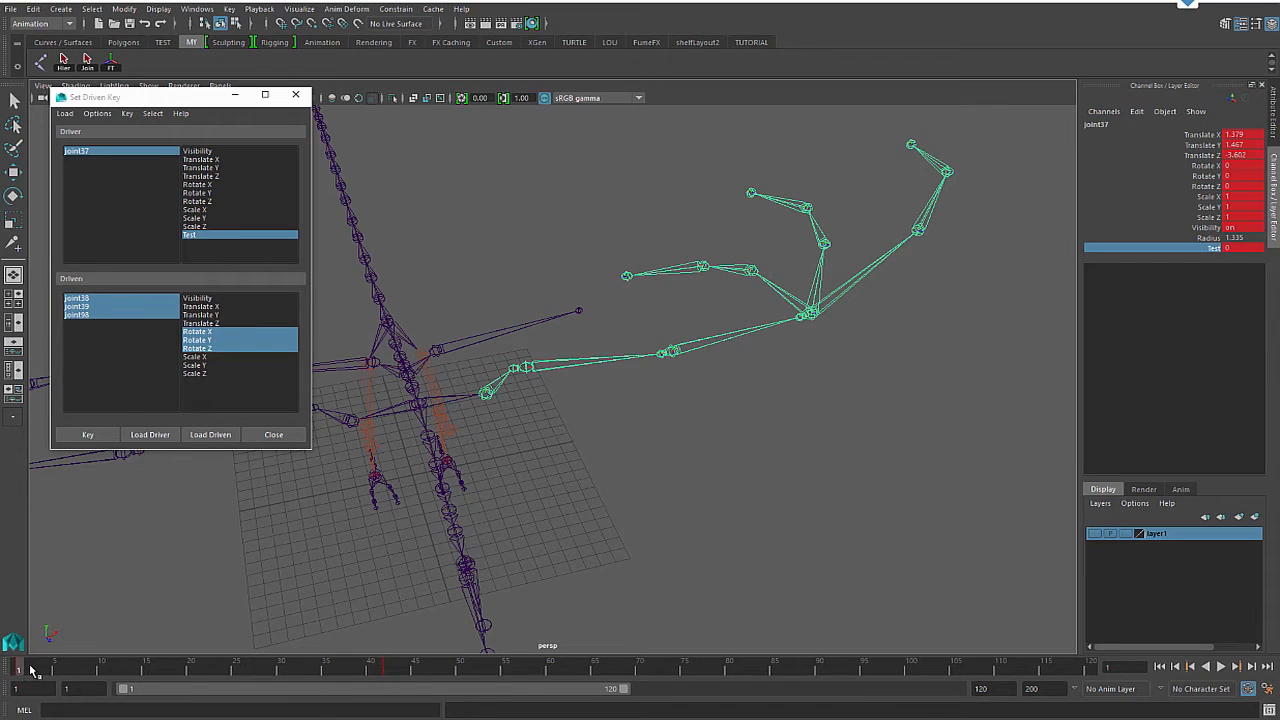
pyautogui.click(86, 152)
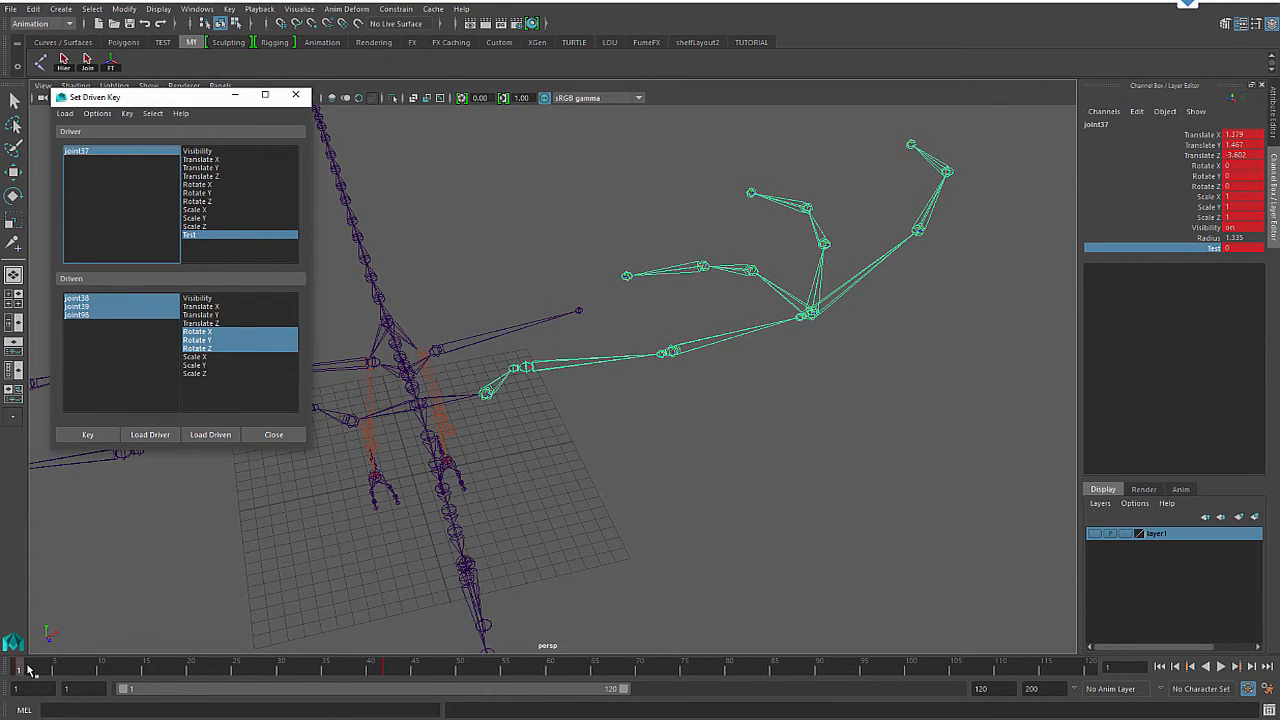
pyautogui.moveTo(28, 668); pyautogui.dragTo(316, 668)
pyautogui.keyDown('alt'); pyautogui.moveTo(640, 560); pyautogui.dragTo(751, 486); pyautogui.keyUp('alt')
pyautogui.moveTo(40, 668); pyautogui.dragTo(451, 668)
pyautogui.keyDown('alt'); pyautogui.moveTo(752, 307); pyautogui.dragTo(916, 511, button='right'); pyautogui.keyUp('alt')
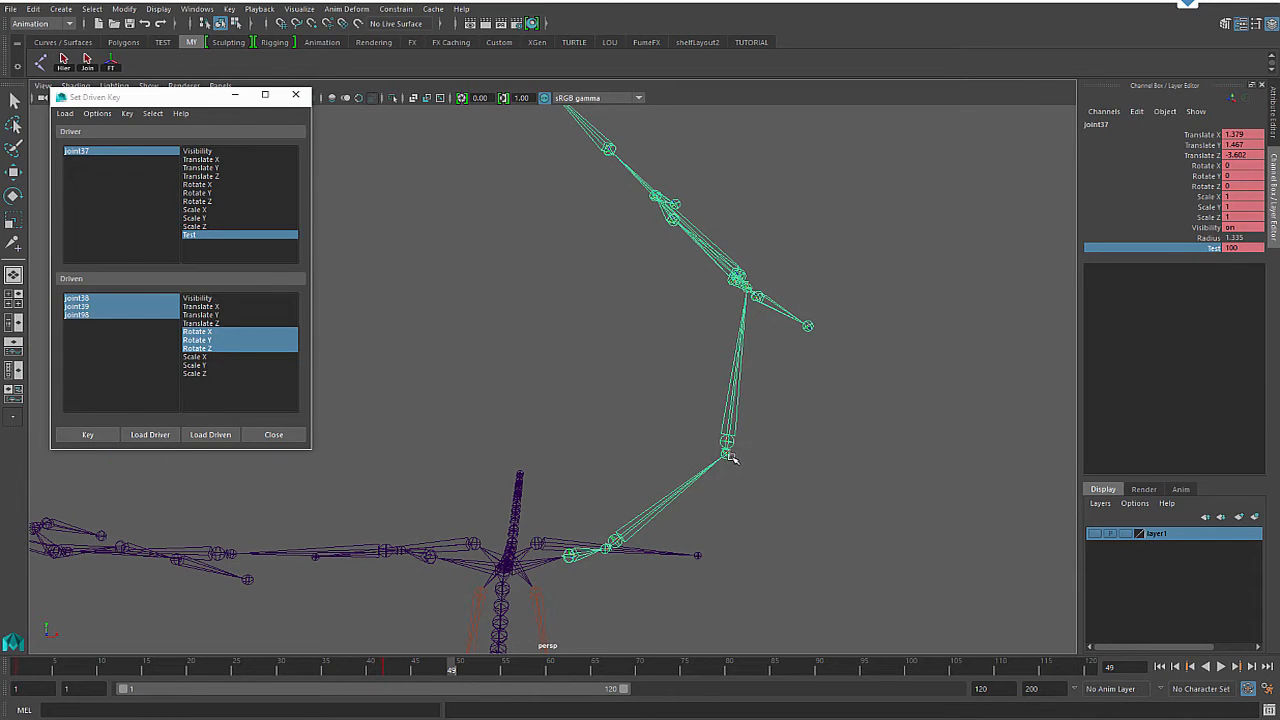
# Step: Rotate the driven elbow joint, joint39, to about -55 degrees in Z at frame 49 and key it
pyautogui.click(728, 456)
pyautogui.press('e')
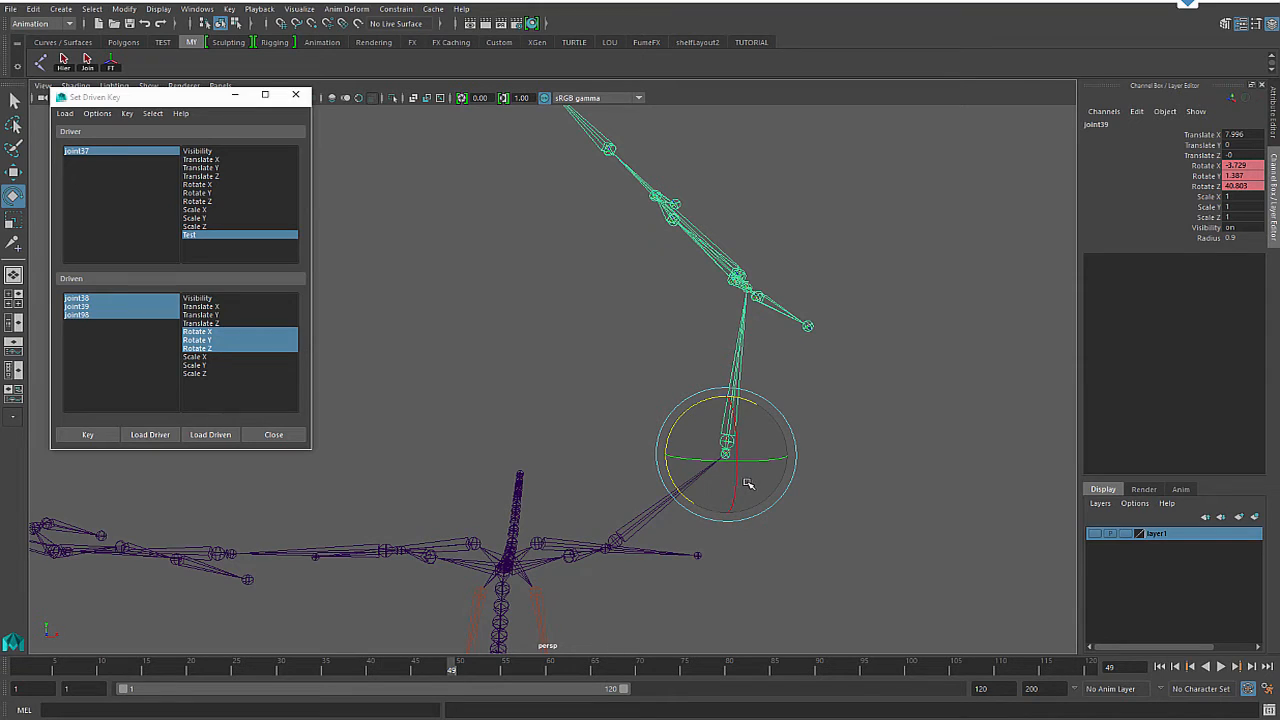
pyautogui.moveTo(777, 411); pyautogui.dragTo(851, 626)
pyautogui.press('s')
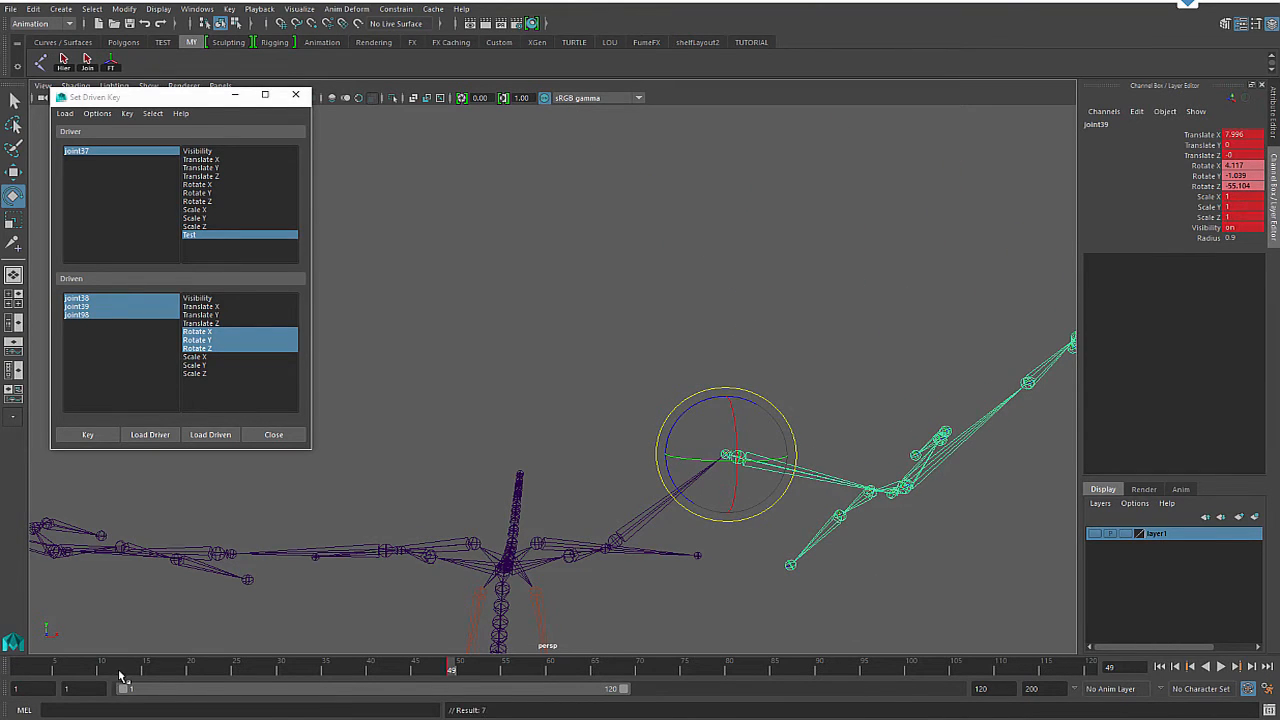
# Step: Review how joint39 moves over the timeline, view the wing from other angles and clear the selection
pyautogui.click(57, 673)
pyautogui.hotkey('alt', 'v')
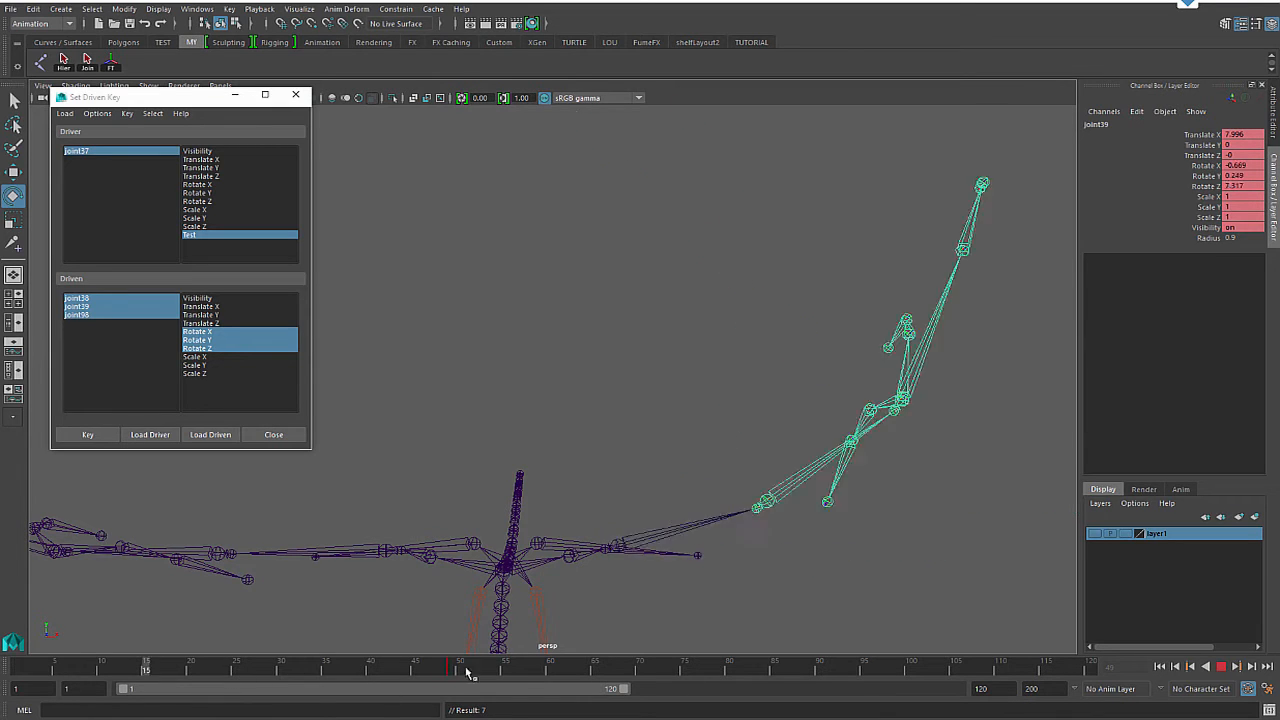
pyautogui.hotkey('alt', 'v')
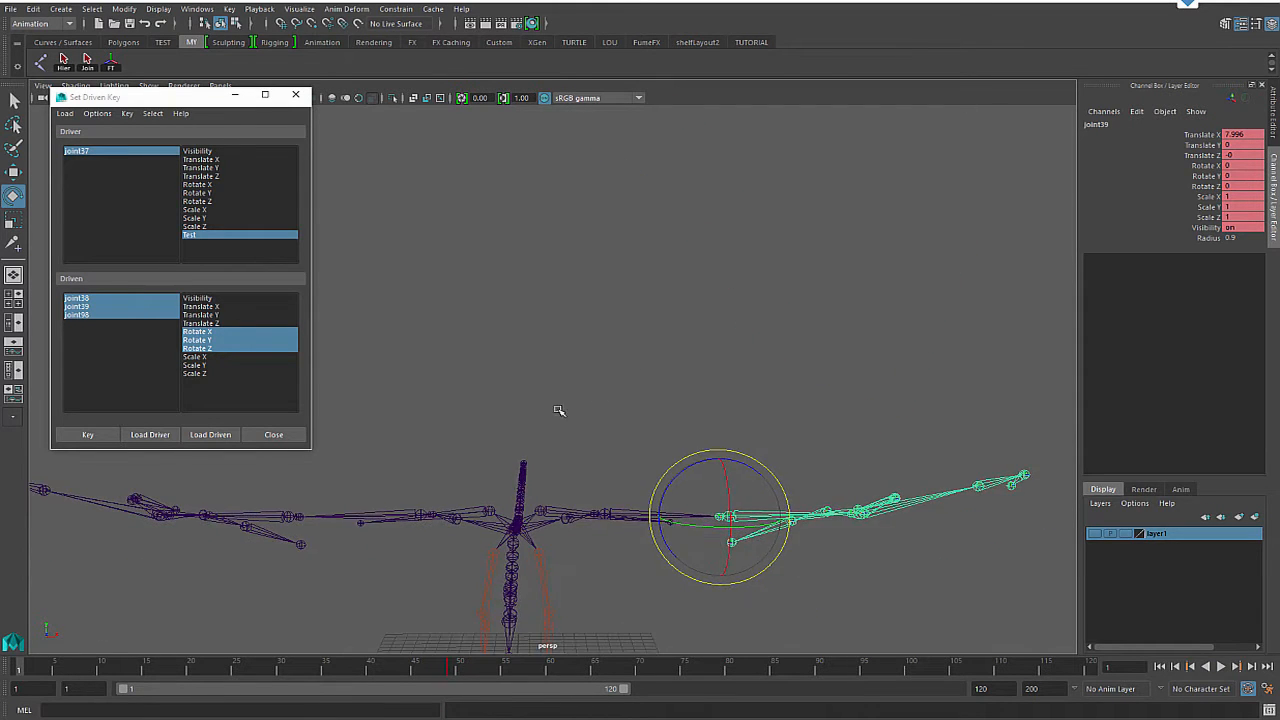
pyautogui.keyDown('alt'); pyautogui.moveTo(558, 410); pyautogui.dragTo(890, 387); pyautogui.keyUp('alt')
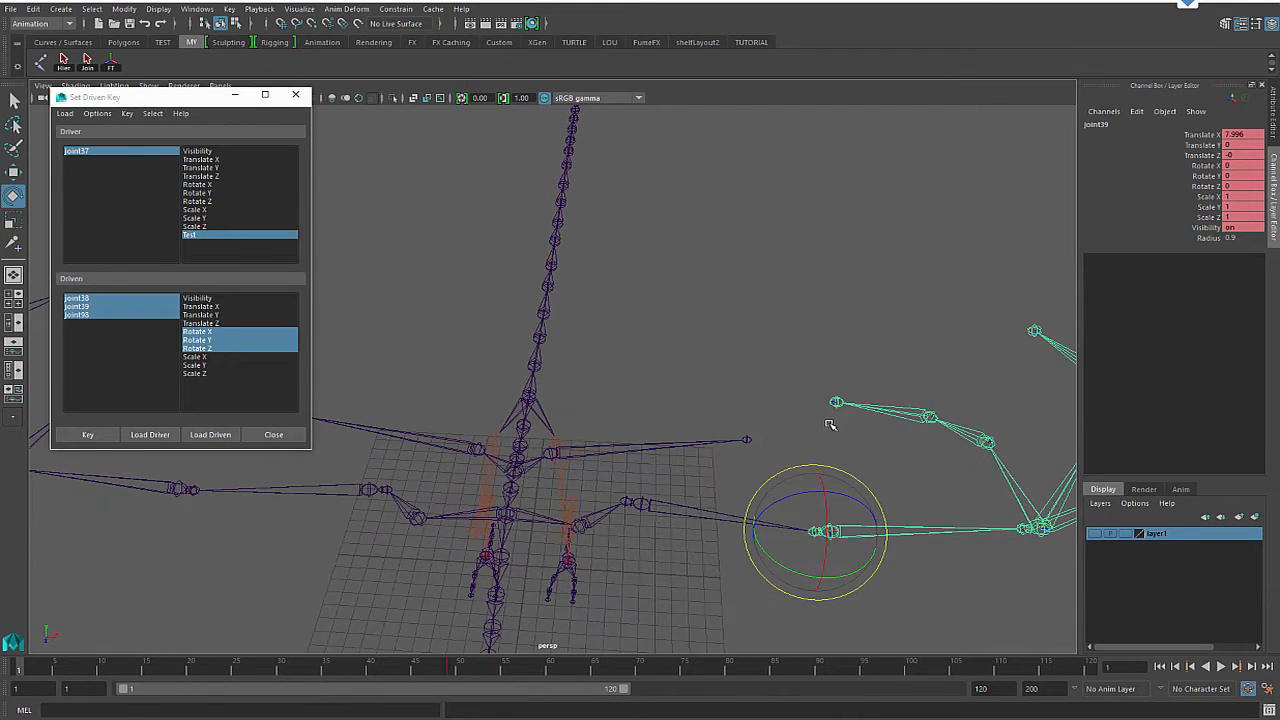
pyautogui.keyDown('alt'); pyautogui.moveTo(829, 424); pyautogui.dragTo(888, 290); pyautogui.keyUp('alt')
pyautogui.click(844, 572)
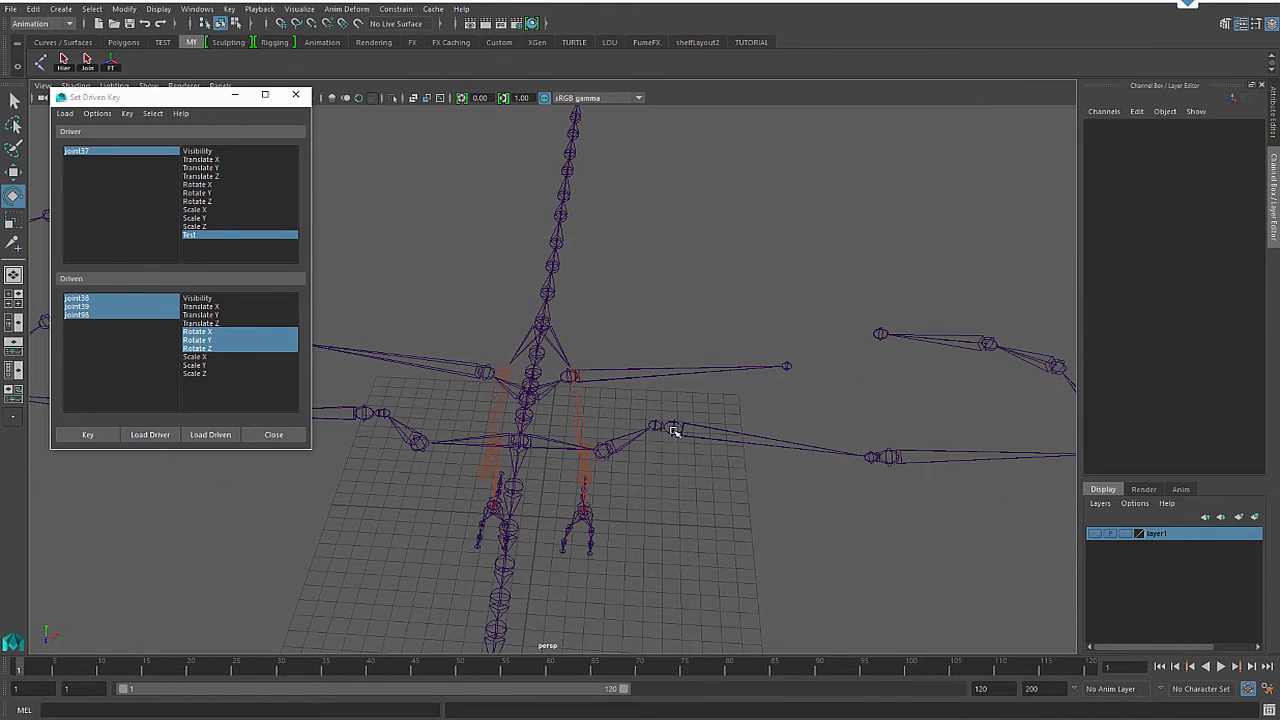
# Step: At frame 38, rotate the free wrist joint, joint40, to swing the right wing's fingers outward and down
pyautogui.moveTo(55, 676); pyautogui.dragTo(352, 670)
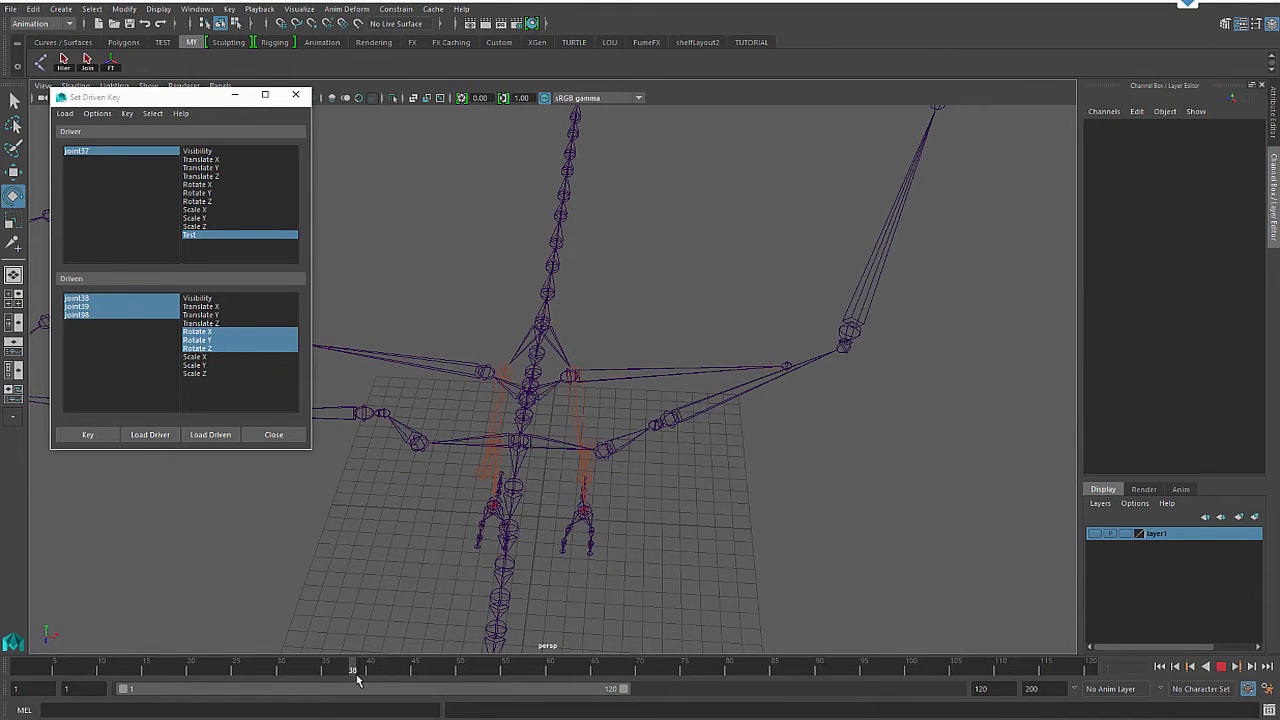
pyautogui.keyDown('alt'); pyautogui.moveTo(930, 389); pyautogui.dragTo(838, 380); pyautogui.keyUp('alt')
pyautogui.click(835, 322)
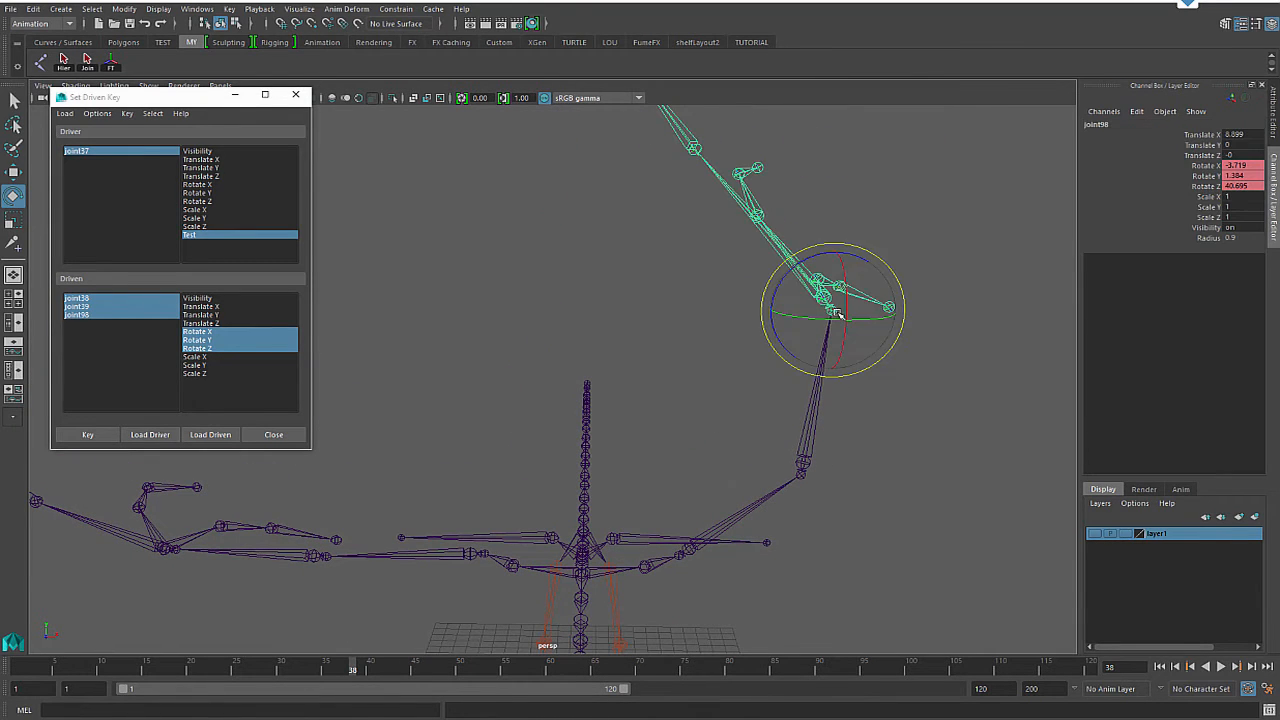
pyautogui.click(946, 202)
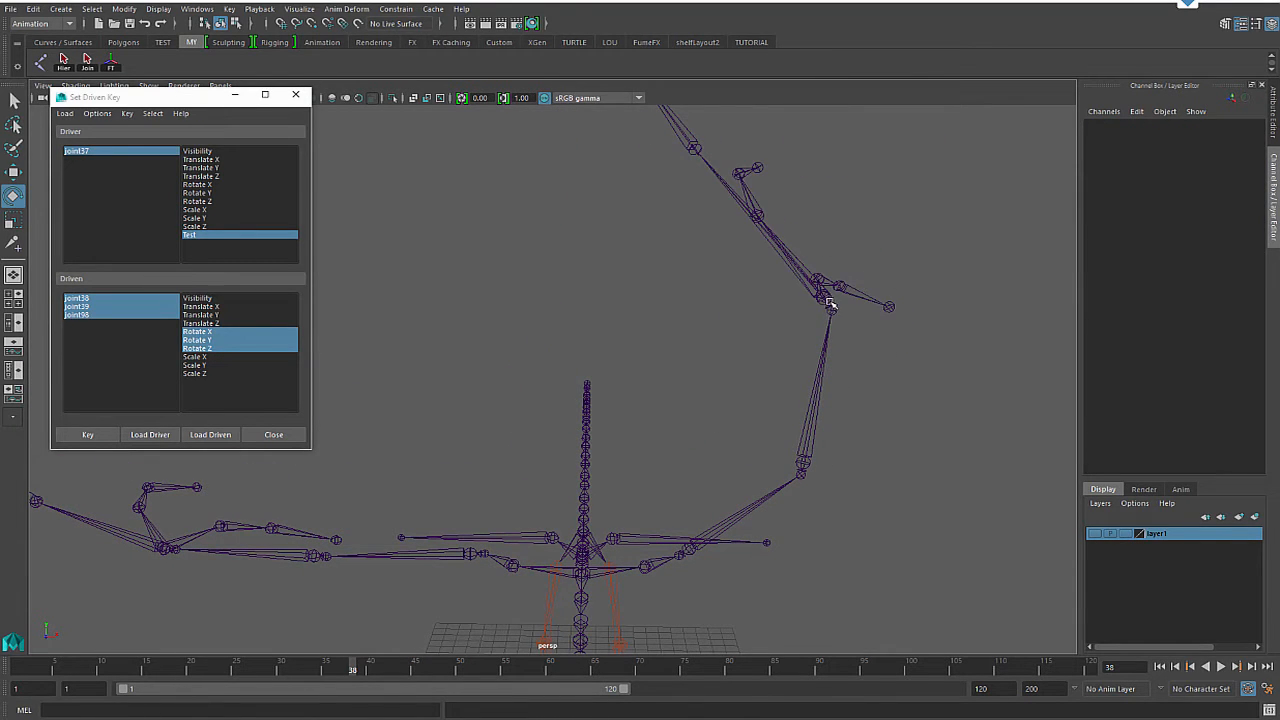
pyautogui.click(829, 295)
pyautogui.moveTo(829, 295); pyautogui.dragTo(977, 580)
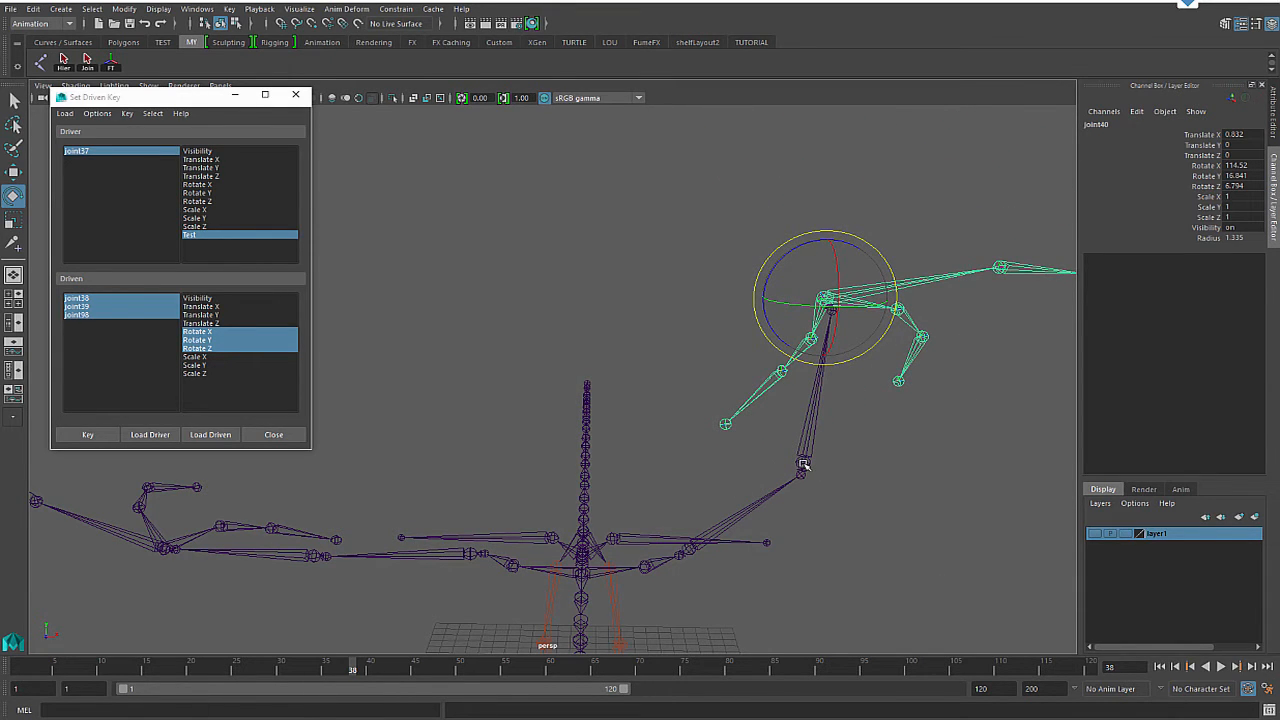
# Step: Rotate the extra elbow joint, joint96, to about -90 degrees in Z at frame 38 and key it
pyautogui.click(803, 464)
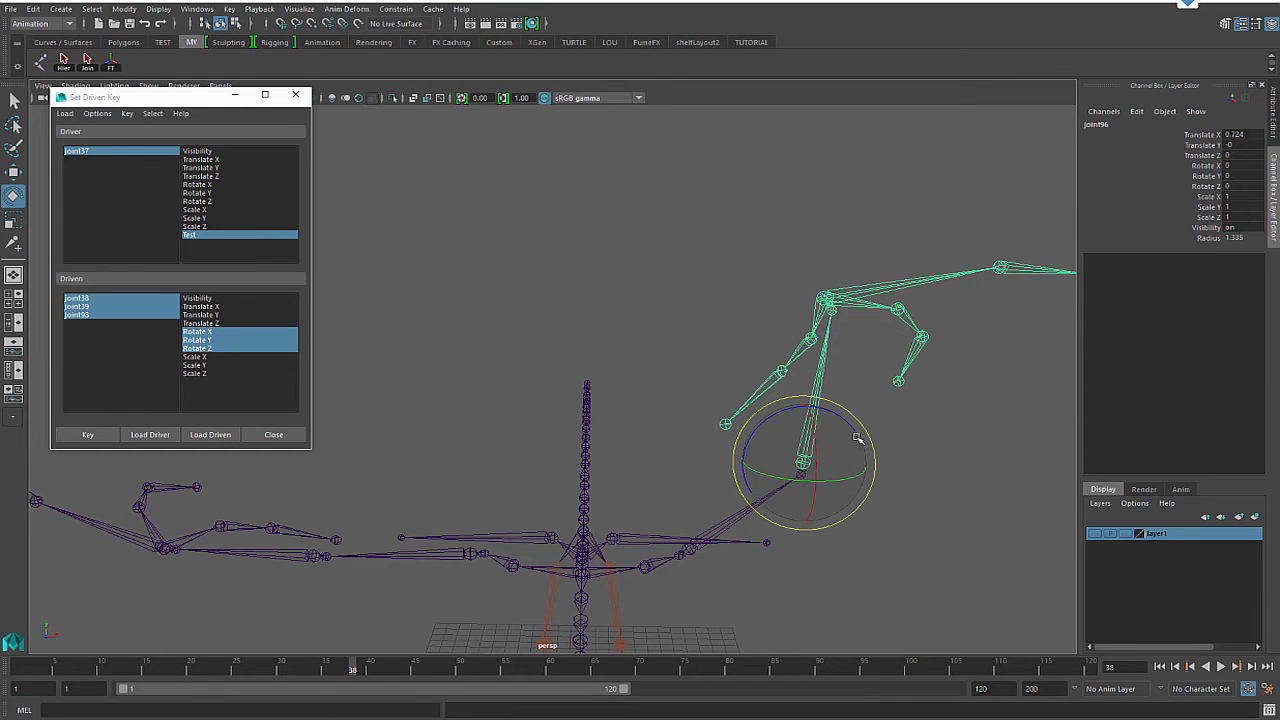
pyautogui.moveTo(865, 425); pyautogui.dragTo(868, 502)
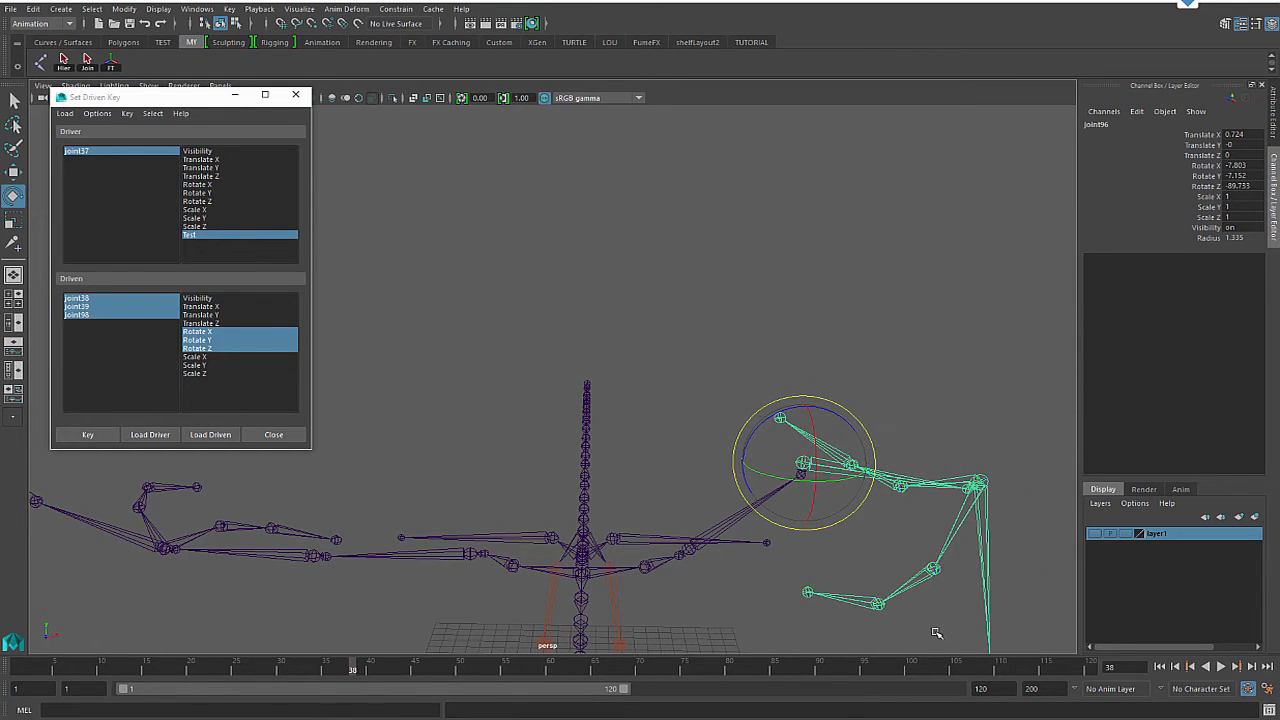
pyautogui.press('s')
# Step: Scrub the animation to check the driven flap combined with the pose keyed on joint96
pyautogui.keyDown('alt'); pyautogui.moveTo(788, 308); pyautogui.dragTo(549, 334); pyautogui.keyUp('alt')
pyautogui.moveTo(88, 668); pyautogui.dragTo(363, 672)
pyautogui.scroll(-2, 561, 364)
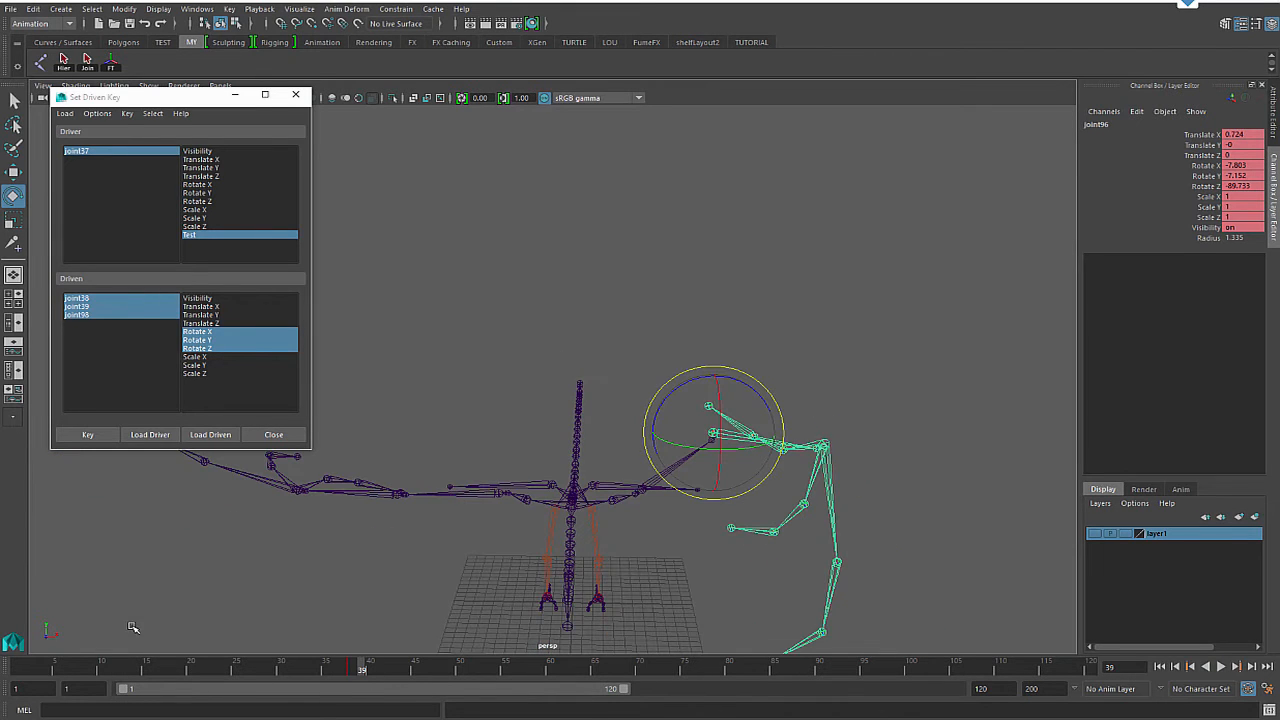
pyautogui.hotkey('alt', 'v')
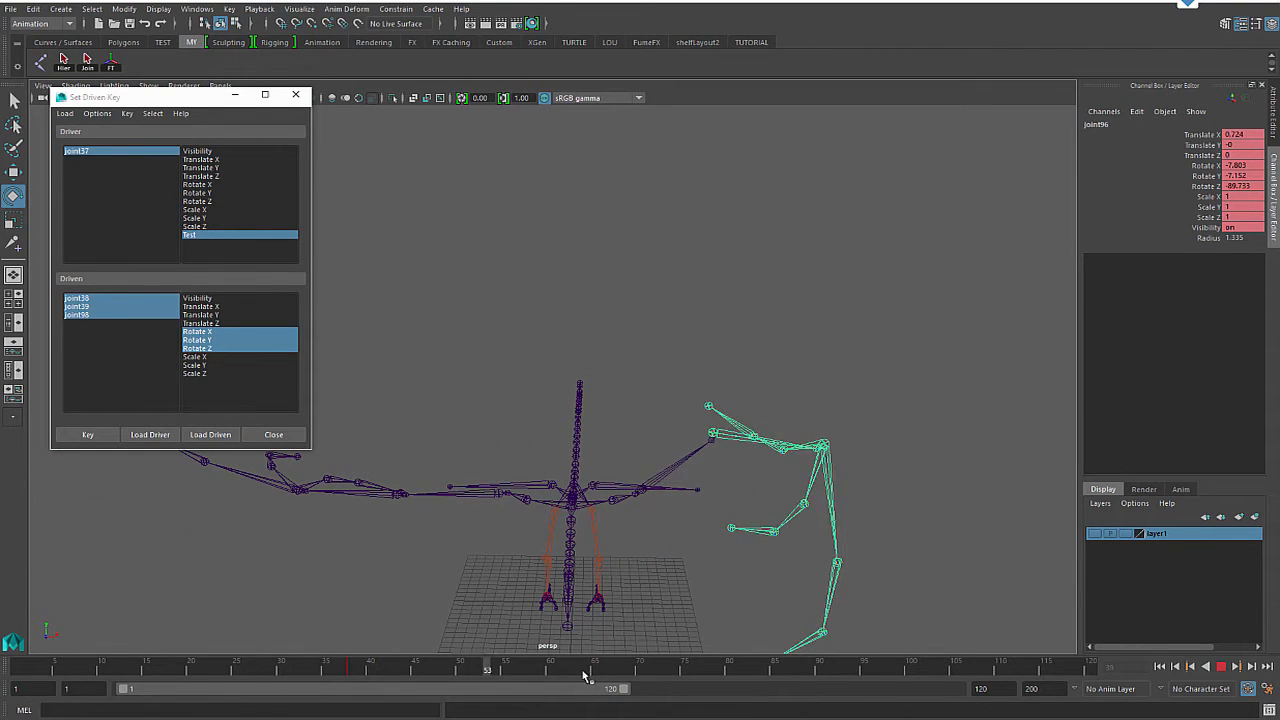
pyautogui.hotkey('alt', 'v')
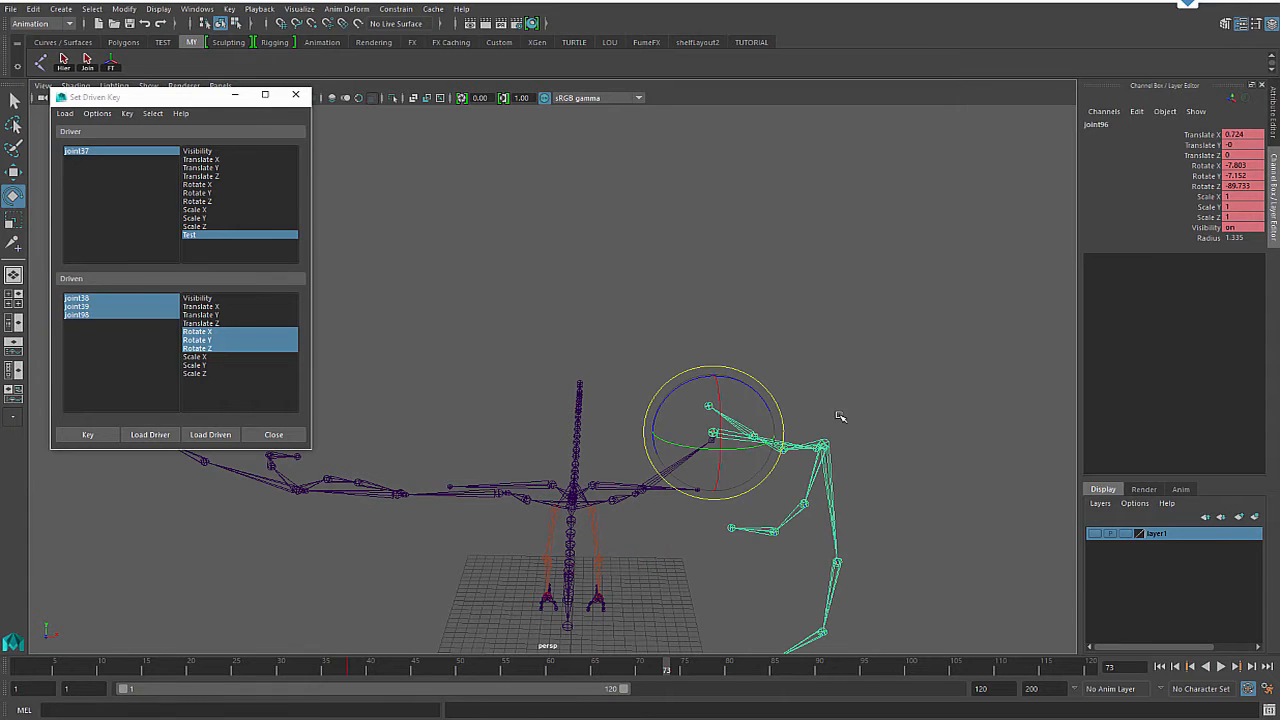
# Step: Select joint39 and joint38 in the posed right wing and examine their keyed rotation channels
pyautogui.keyDown('alt'); pyautogui.moveTo(853, 477); pyautogui.dragTo(632, 607); pyautogui.keyUp('alt')
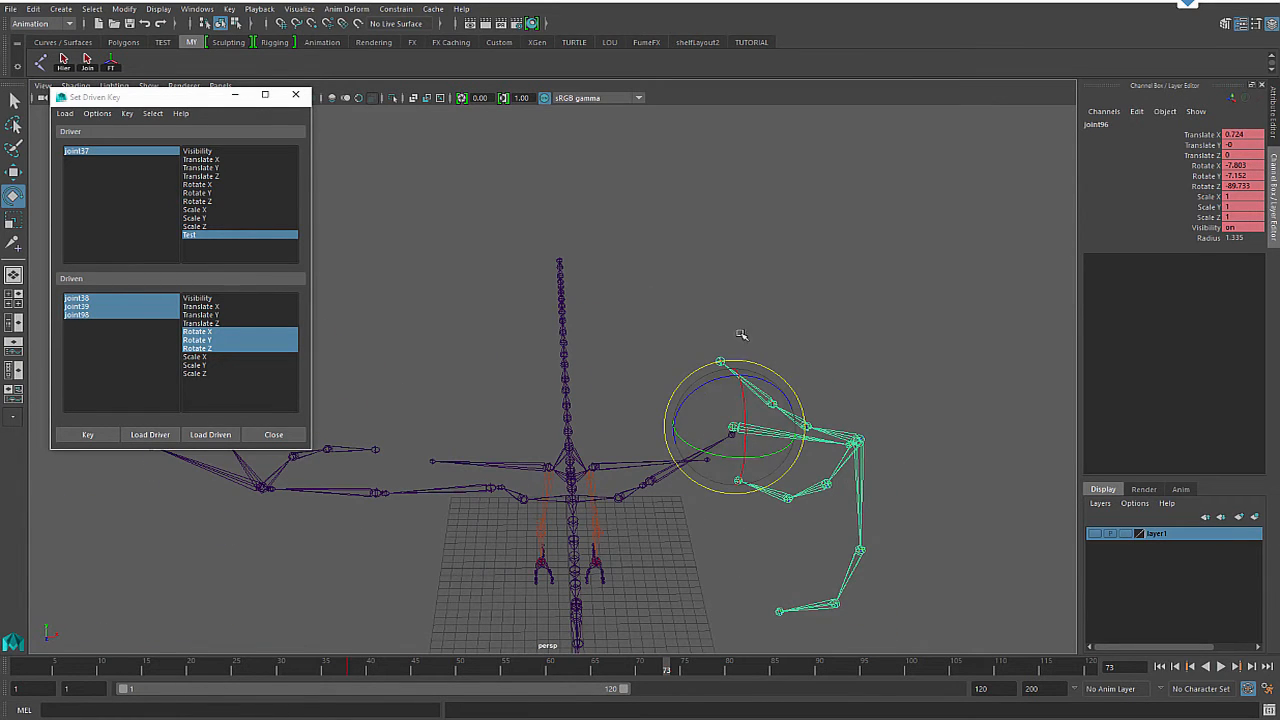
pyautogui.click(750, 482)
pyautogui.click(733, 430)
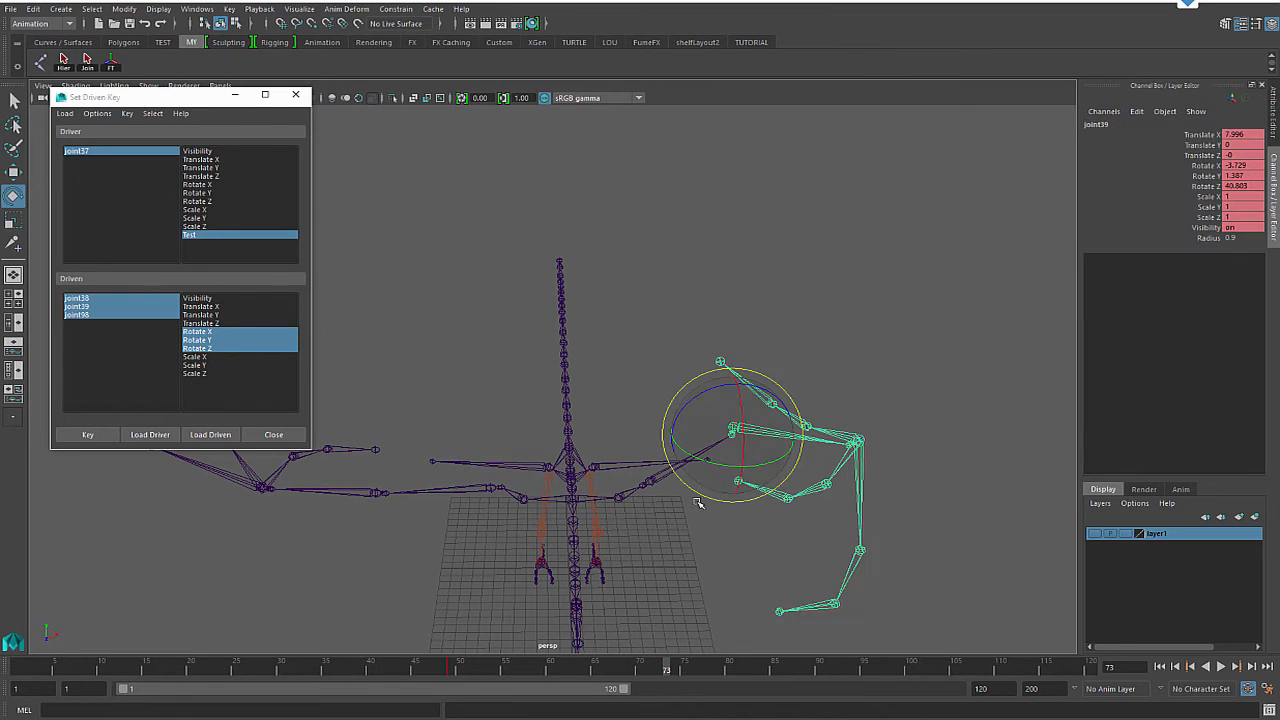
pyautogui.click(645, 511)
pyautogui.click(648, 485)
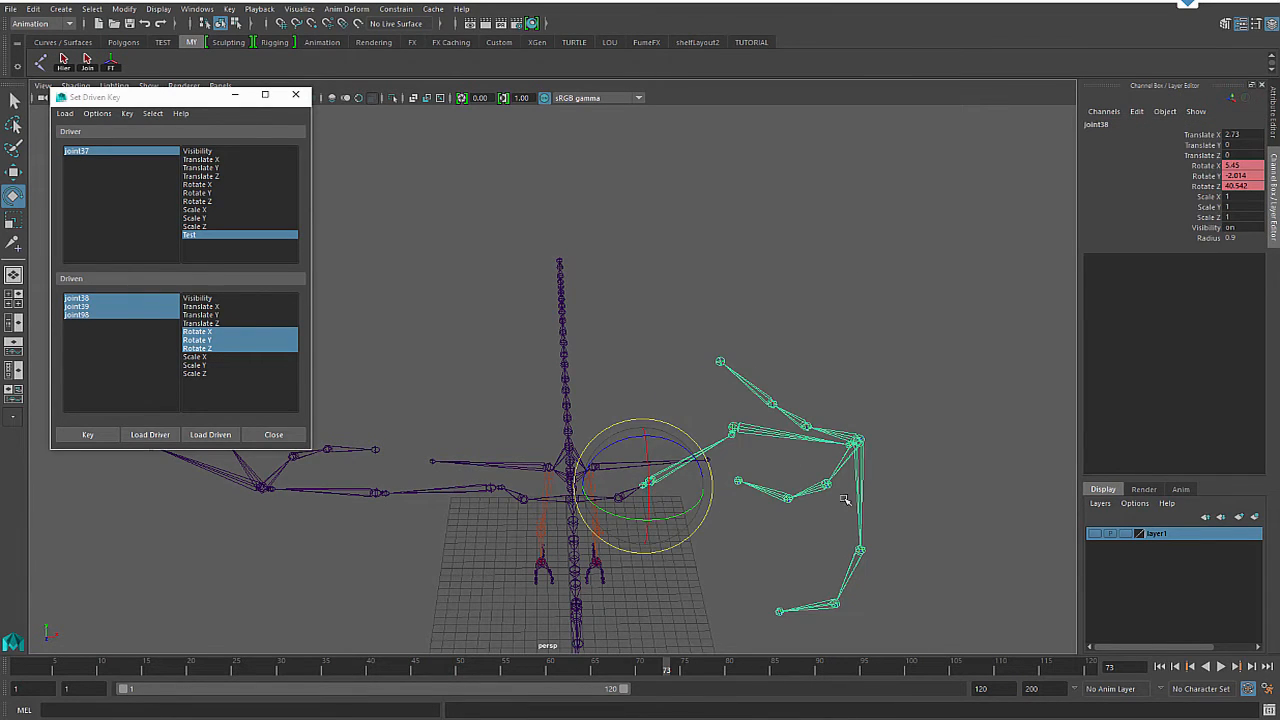
# Step: Undo the trial rotations and keys on the right wing joints and on joint37's Test attribute, back to the rest pose
pyautogui.hotkey('ctrl', 'z')
pyautogui.hotkey('ctrl', 'z')
pyautogui.hotkey('ctrl', 'z')
pyautogui.hotkey('ctrl', 'z')
pyautogui.hotkey('ctrl', 'z')
pyautogui.hotkey('ctrl', 'z')
pyautogui.hotkey('ctrl', 'z')
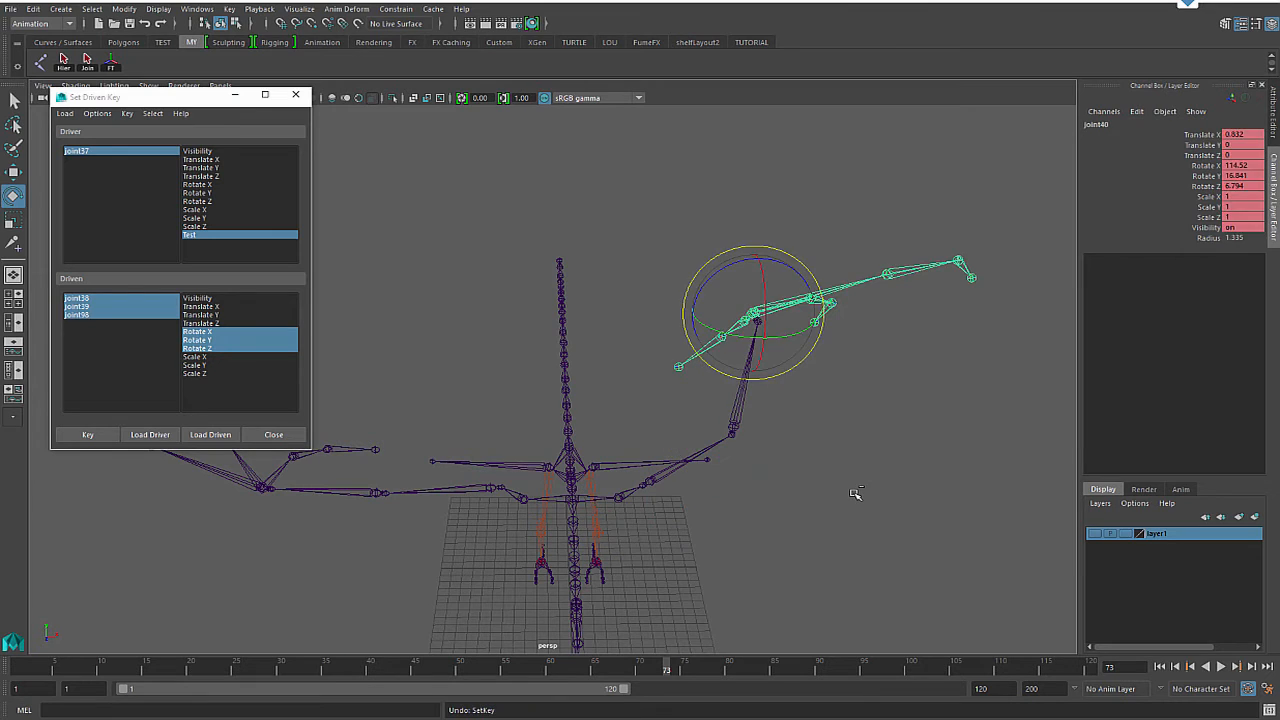
pyautogui.hotkey('ctrl', 'z')
pyautogui.hotkey('ctrl', 'z')
pyautogui.hotkey('ctrl', 'z')
pyautogui.hotkey('ctrl', 'z')
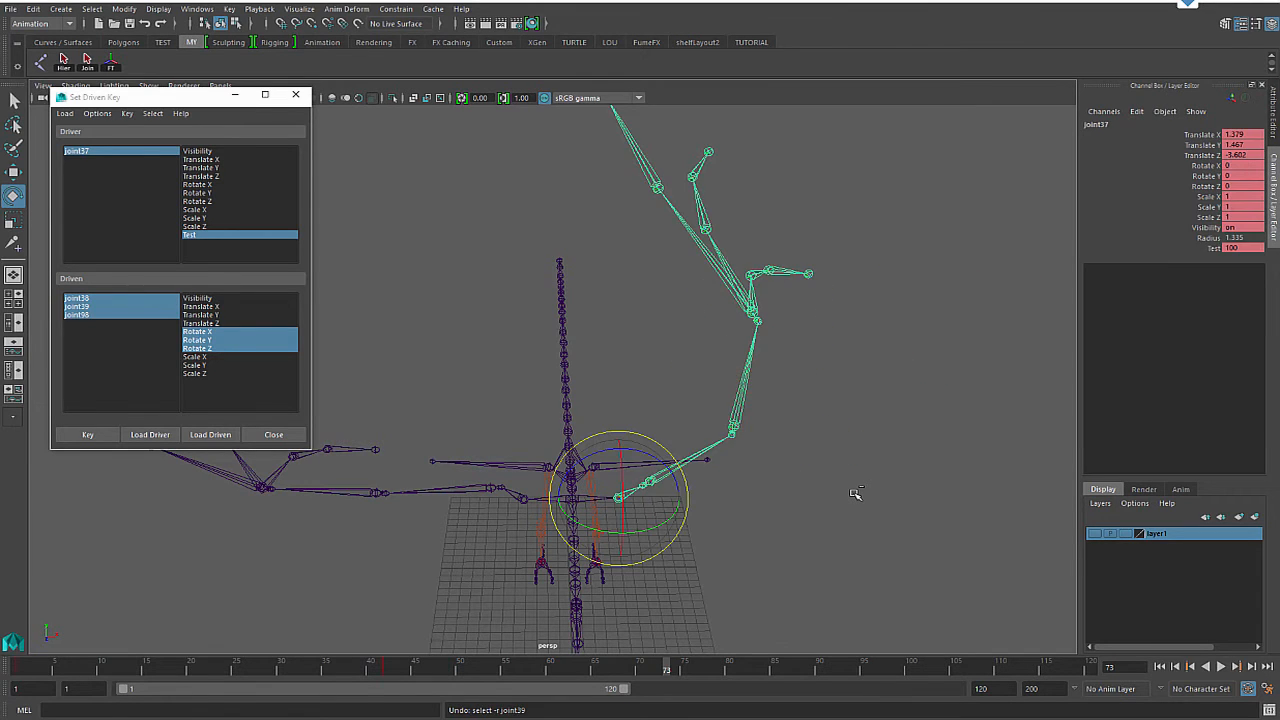
pyautogui.hotkey('ctrl', 'z')
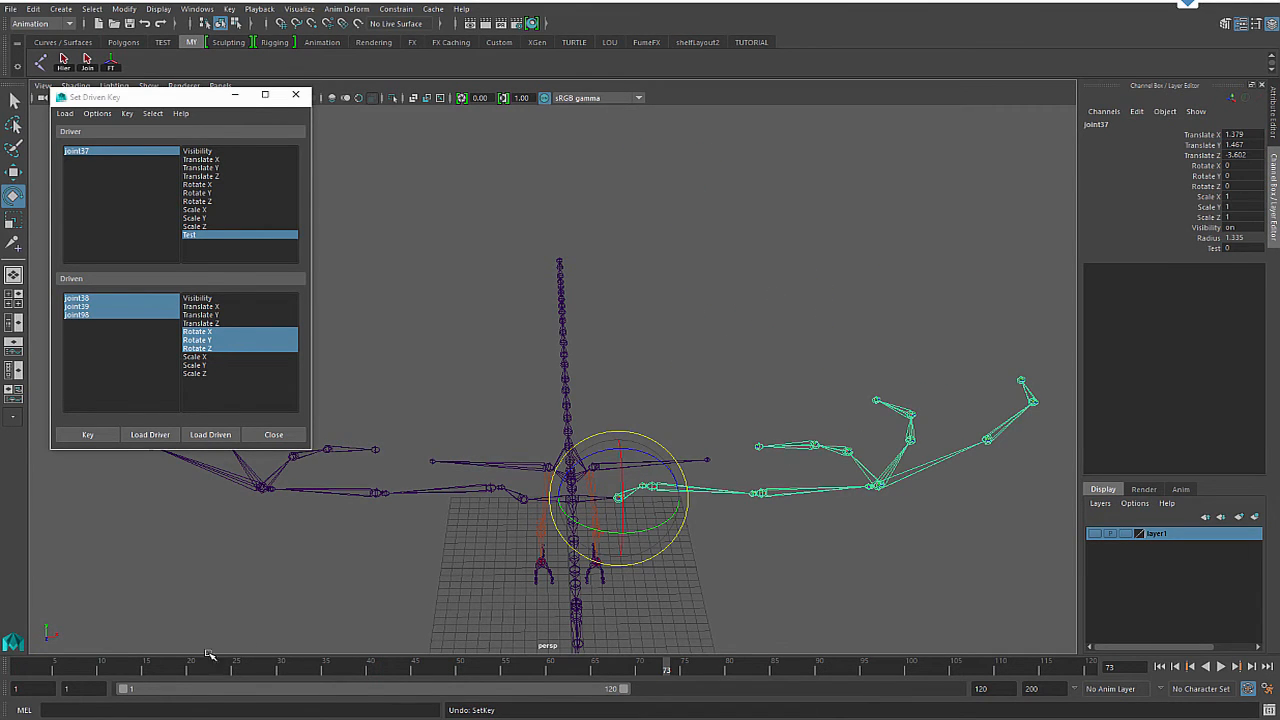
# Step: Select joint39 and joint38 on the resting right wing and compare which rotation channels are driven
pyautogui.keyDown('alt'); pyautogui.moveTo(700, 595); pyautogui.dragTo(788, 418); pyautogui.keyUp('alt')
pyautogui.click(743, 391)
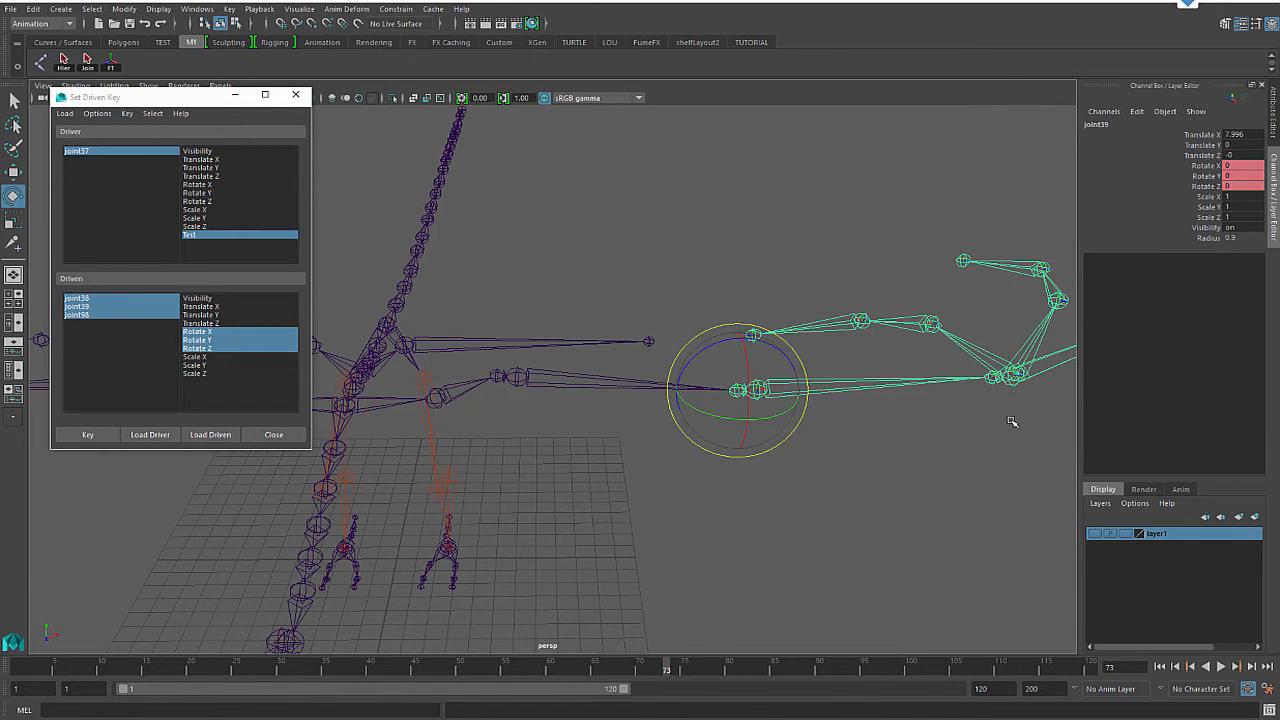
pyautogui.click(991, 388)
pyautogui.click(498, 377)
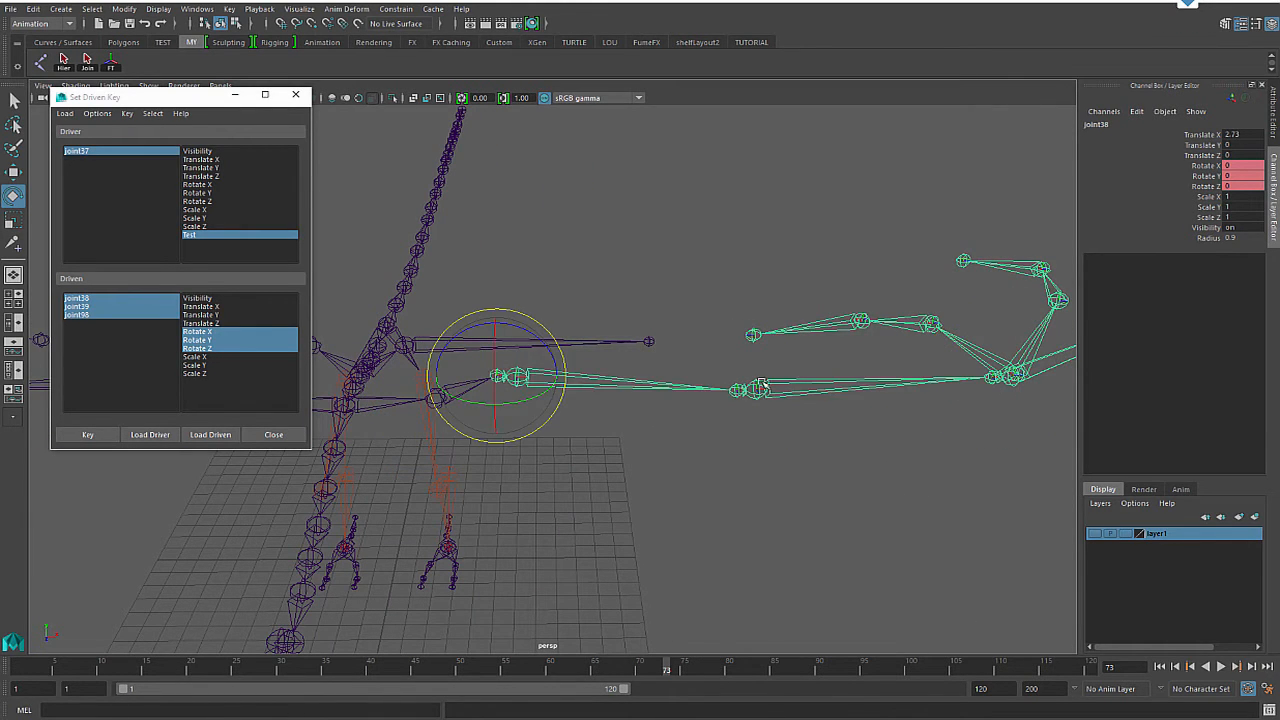
pyautogui.click(740, 390)
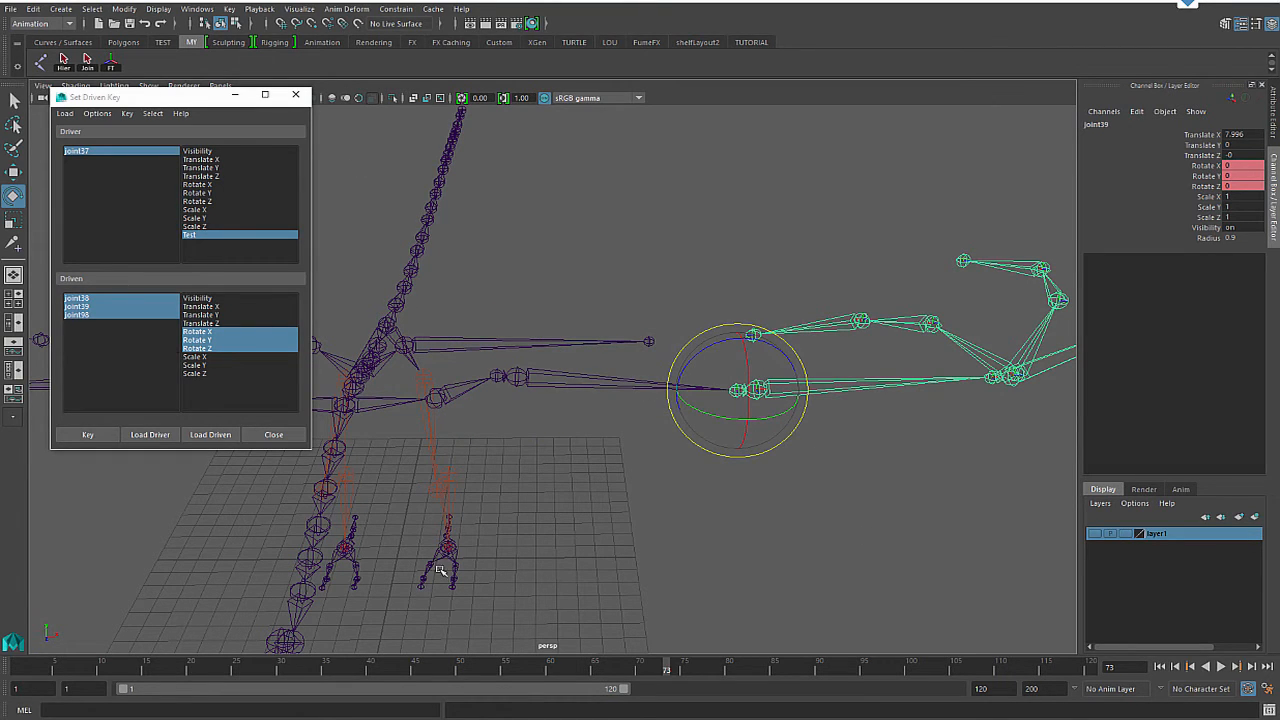
# Step: Return the timeline to frame 1 and frame the whole skeleton
pyautogui.moveTo(76, 672); pyautogui.dragTo(18, 672)
pyautogui.keyDown('alt'); pyautogui.moveTo(858, 625); pyautogui.dragTo(577, 514, button='right'); pyautogui.keyUp('alt')
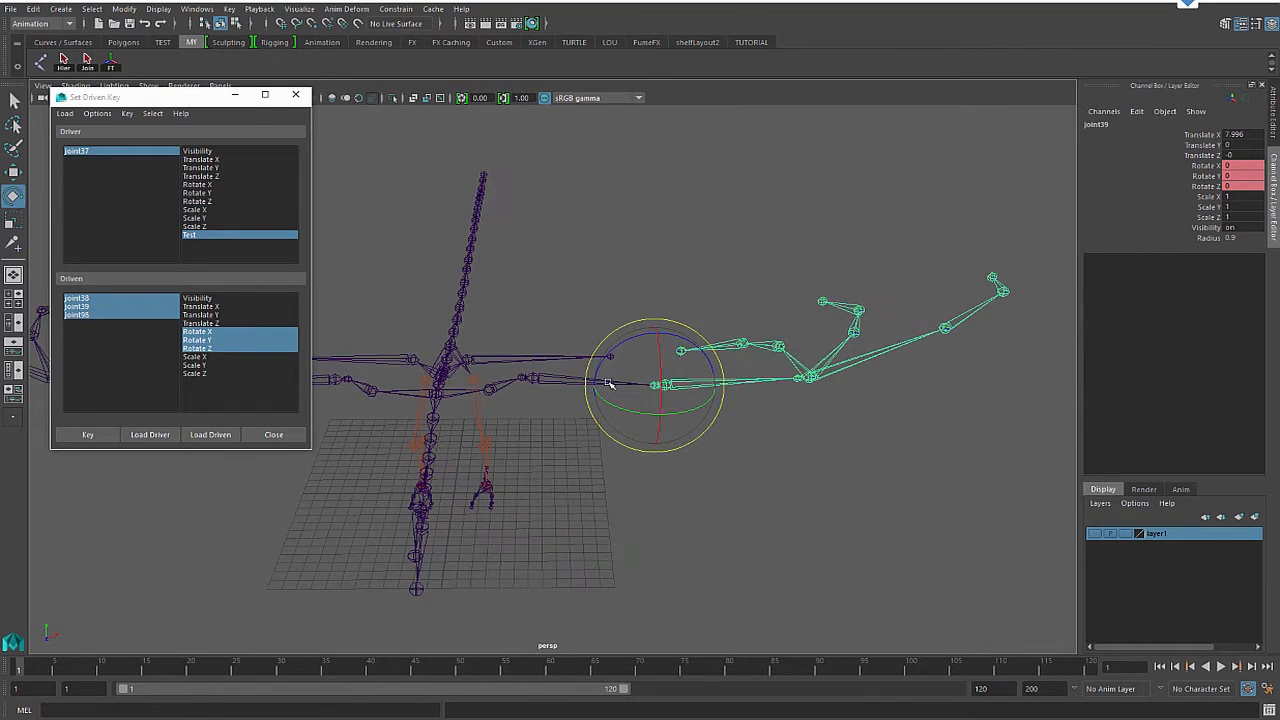
pyautogui.keyDown('alt'); pyautogui.moveTo(846, 590); pyautogui.dragTo(823, 529); pyautogui.keyUp('alt')
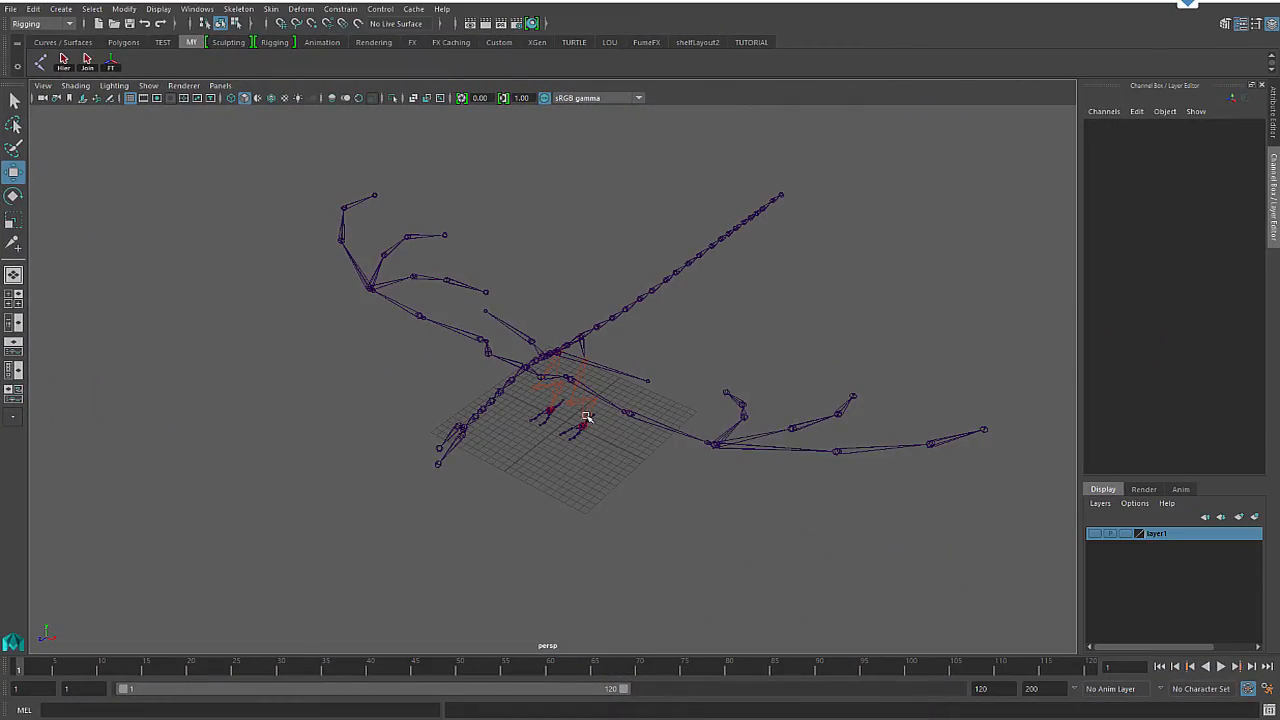
# Step: Show the dragon mesh on layer1, inspect it from the side and hide the layer again
pyautogui.keyDown('alt'); pyautogui.moveTo(587, 417); pyautogui.dragTo(590, 445); pyautogui.keyUp('alt')
pyautogui.click(1095, 534)
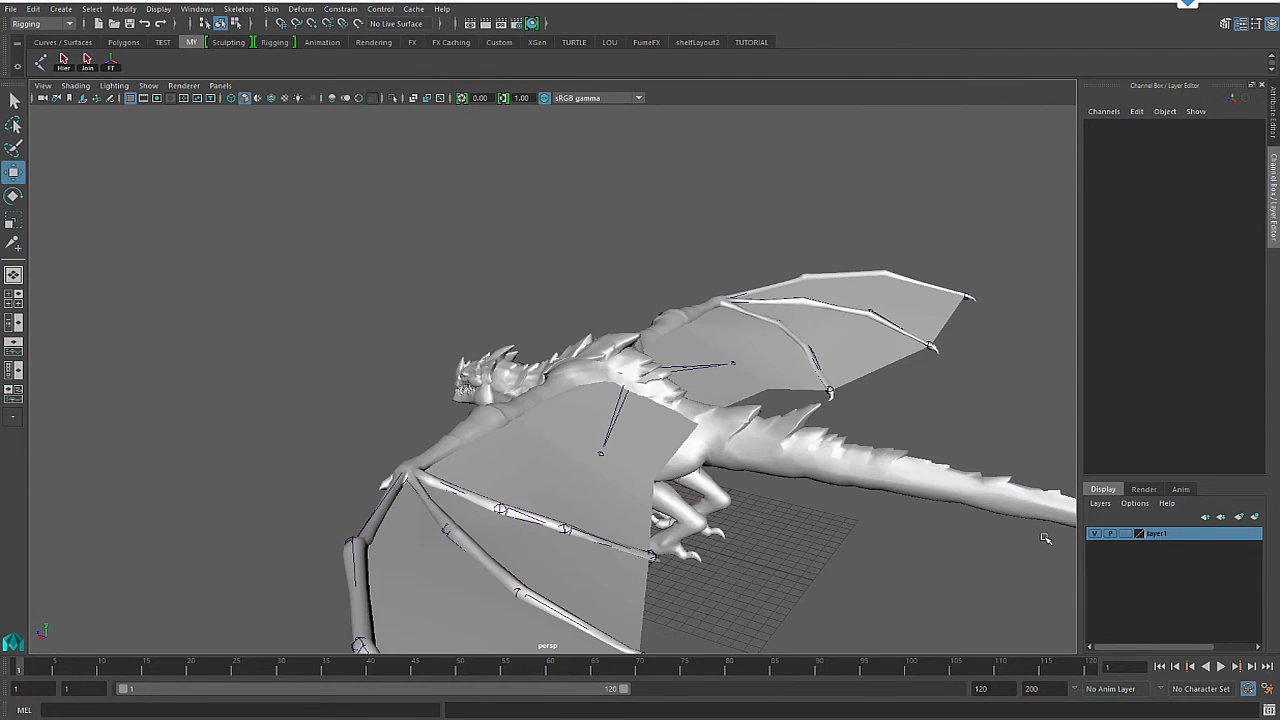
pyautogui.keyDown('alt'); pyautogui.moveTo(780, 470); pyautogui.dragTo(1060, 520); pyautogui.keyUp('alt')
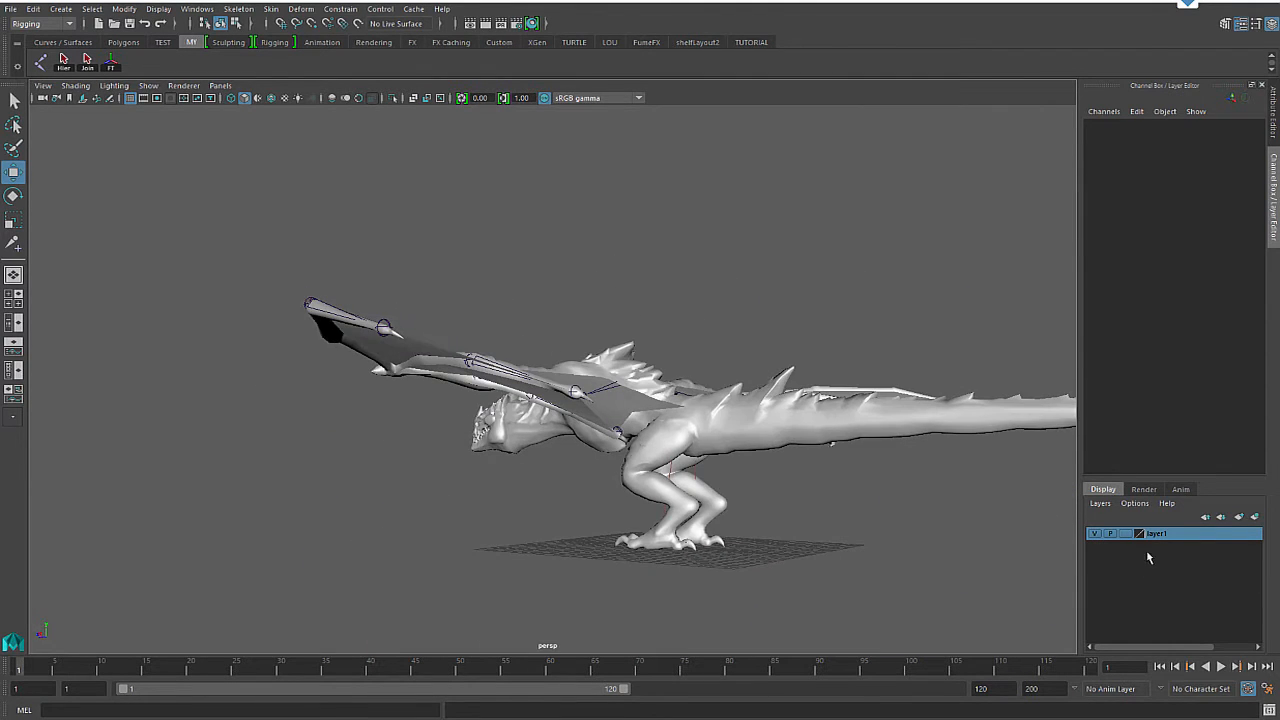
pyautogui.click(1095, 535)
pyautogui.keyDown('alt'); pyautogui.moveTo(860, 530); pyautogui.dragTo(468, 487); pyautogui.keyUp('alt')
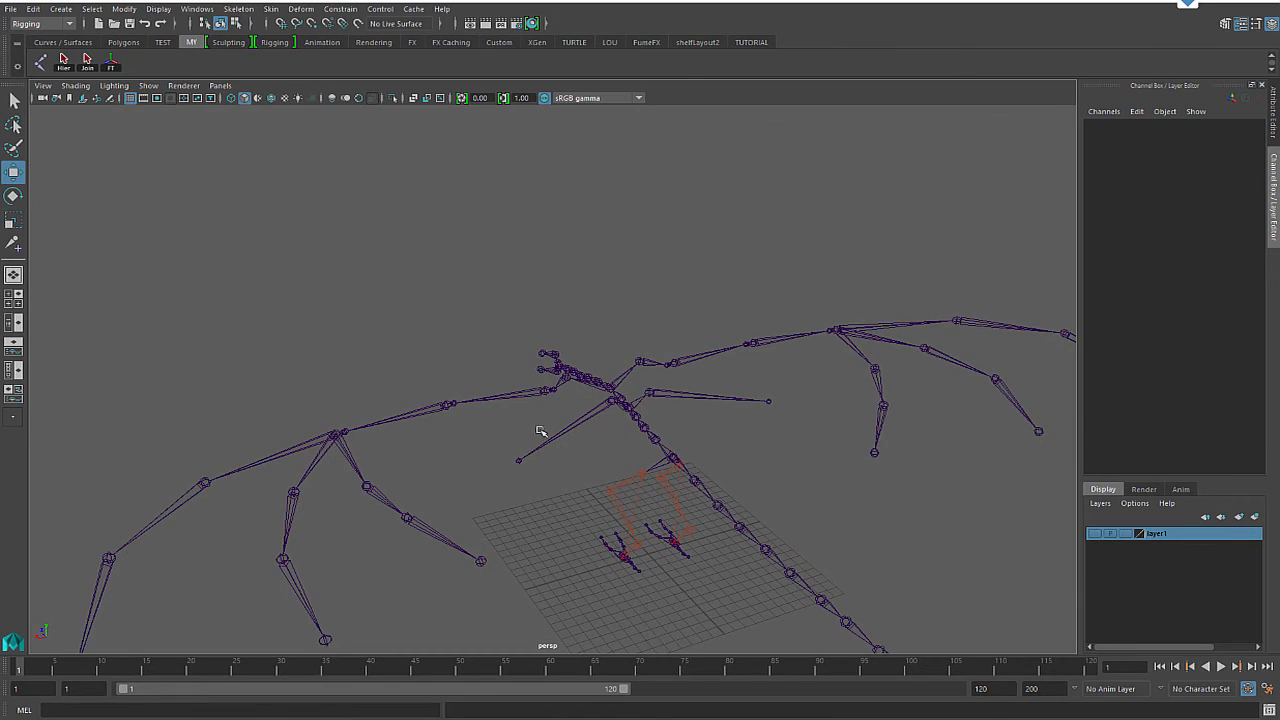
# Step: Examine the skeleton and its tail chain from the side, locating the tail's starting joint, joint3
pyautogui.keyDown('alt'); pyautogui.moveTo(540, 431); pyautogui.dragTo(900, 486); pyautogui.keyUp('alt')
pyautogui.keyDown('alt'); pyautogui.moveTo(900, 486); pyautogui.dragTo(726, 474, button='middle'); pyautogui.keyUp('alt')
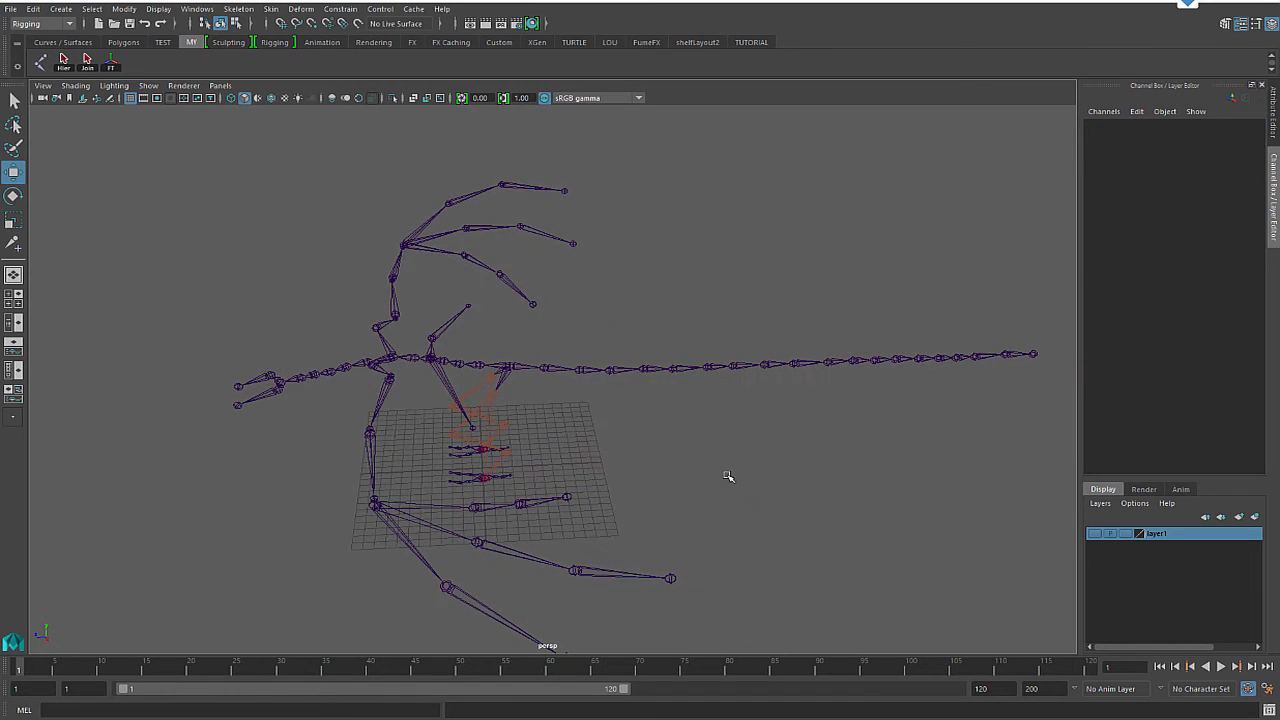
pyautogui.keyDown('alt'); pyautogui.moveTo(758, 467); pyautogui.dragTo(834, 440, button='right'); pyautogui.keyUp('alt')
pyautogui.press('space')
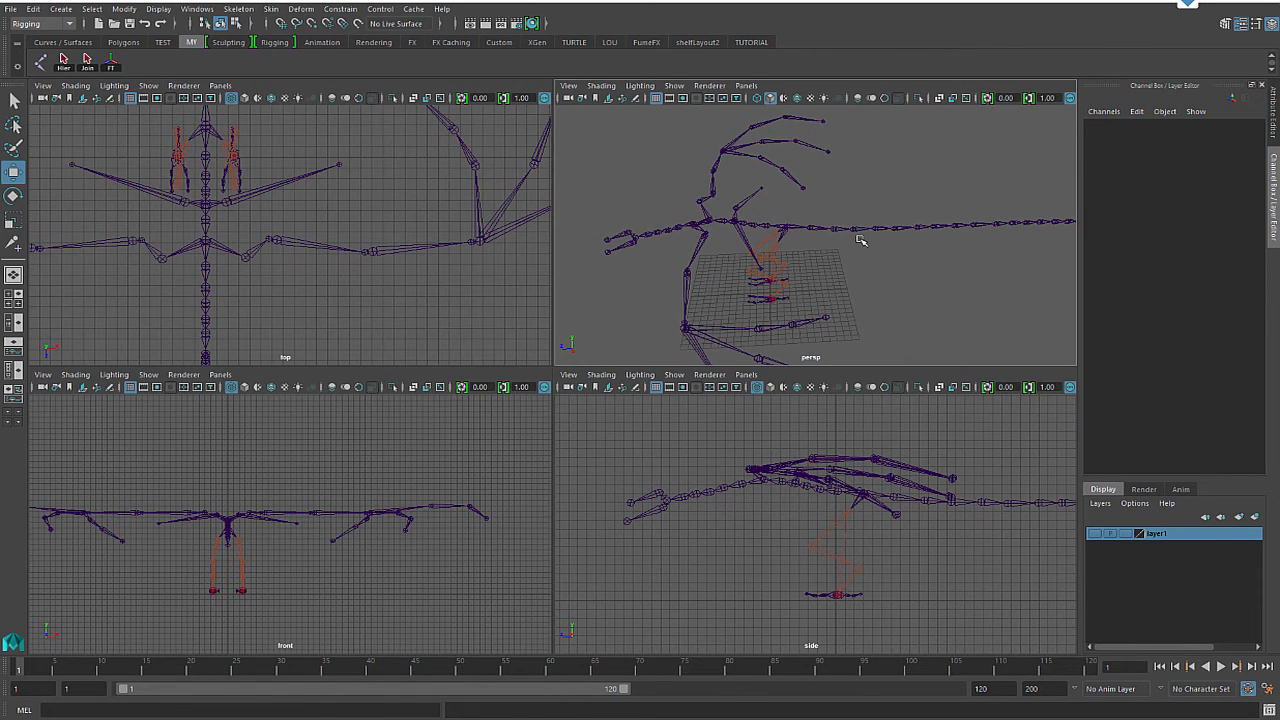
pyautogui.press('space')
pyautogui.keyDown('alt'); pyautogui.moveTo(808, 394); pyautogui.dragTo(752, 437); pyautogui.keyUp('alt')
pyautogui.click(577, 363)
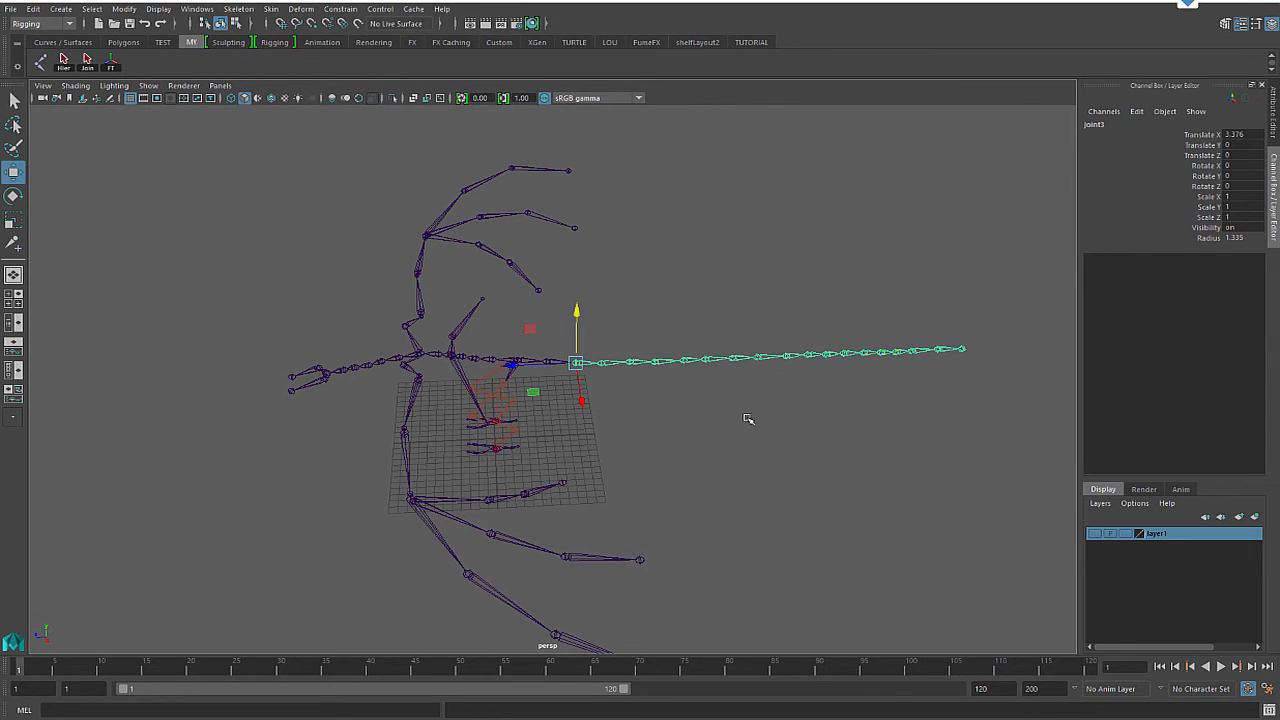
pyautogui.click(606, 378)
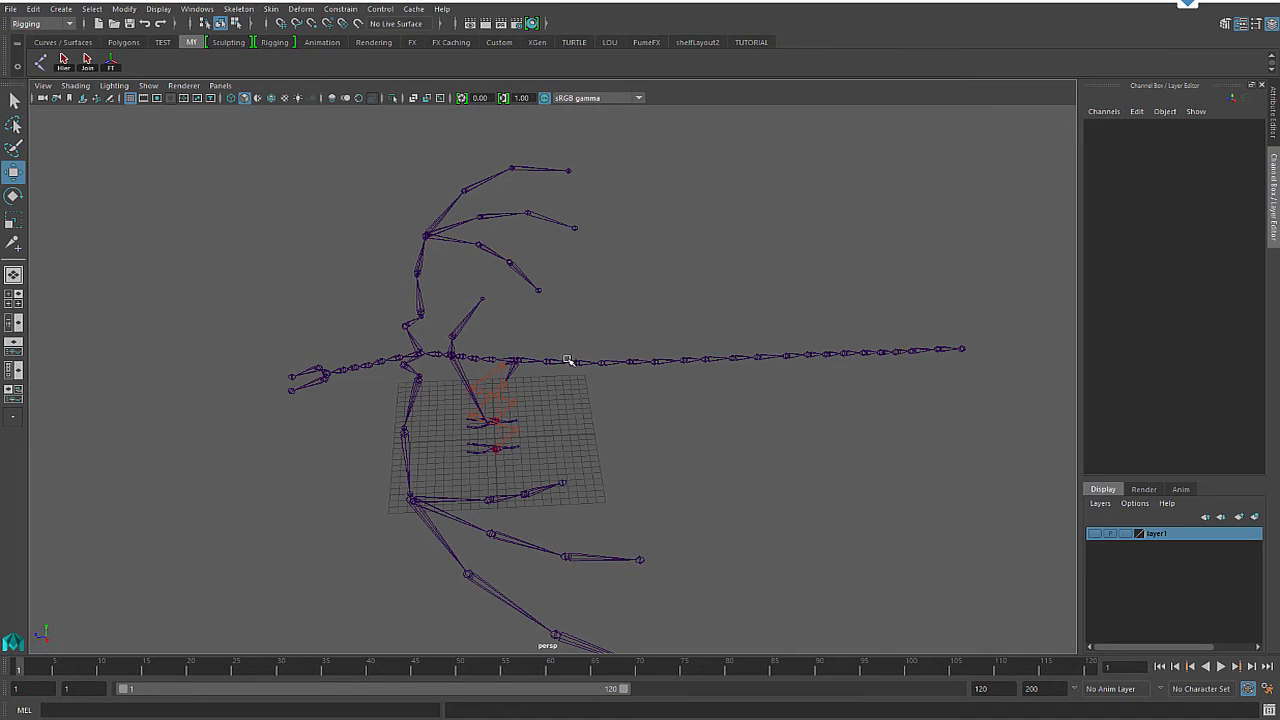
pyautogui.click(1095, 534)
pyautogui.click(1100, 535)
# Step: Select the tail hierarchy from joint3, try curling it about 23 degrees per joint in Y, and undo the curl
pyautogui.click(577, 364)
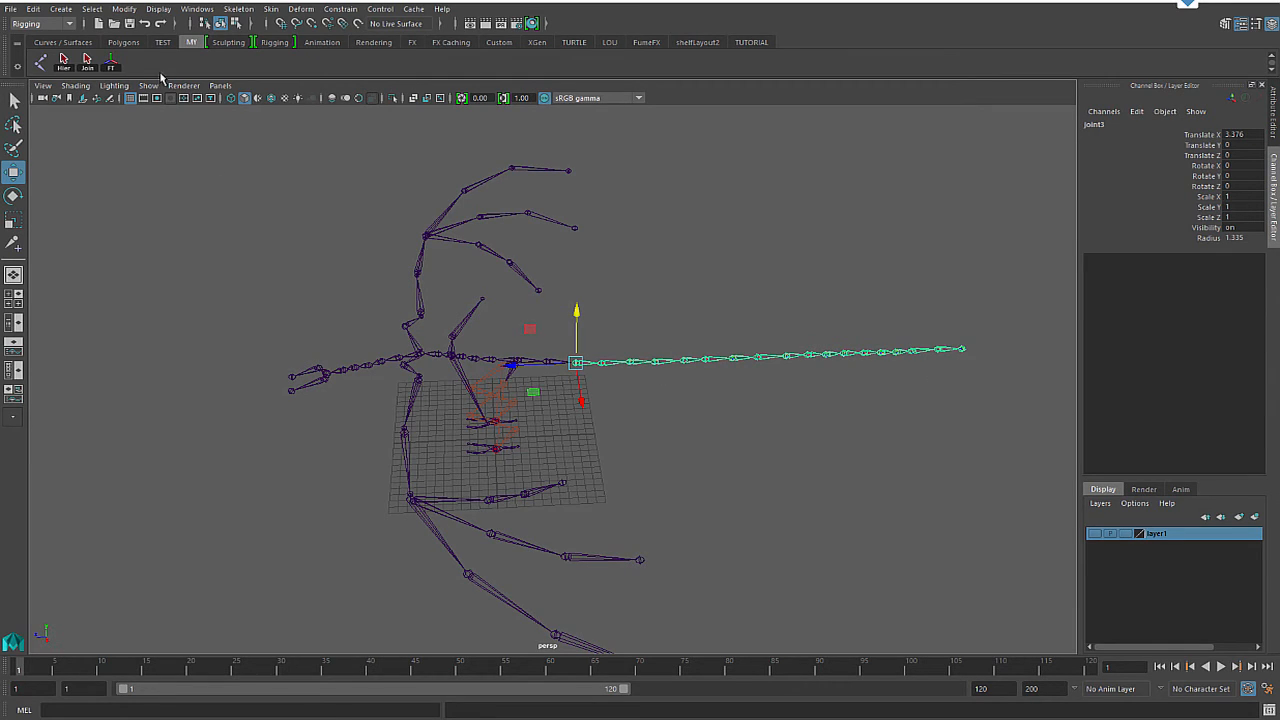
pyautogui.click(62, 63)
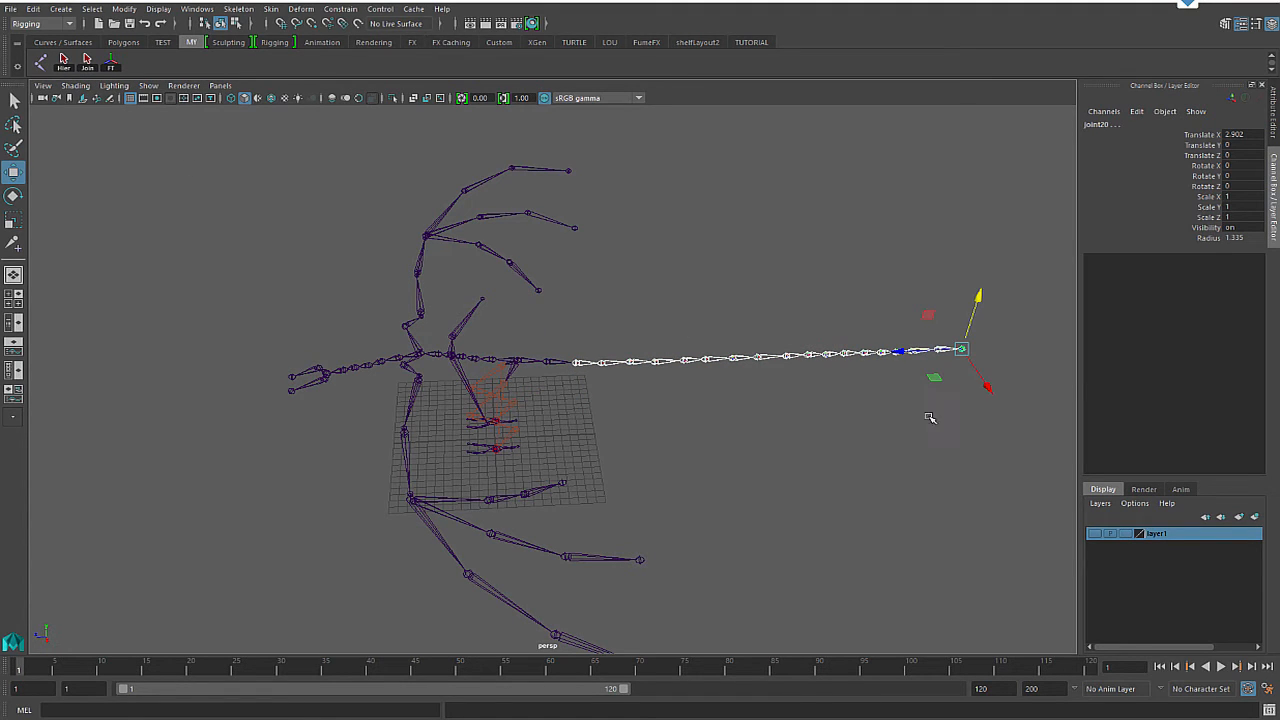
pyautogui.press('e')
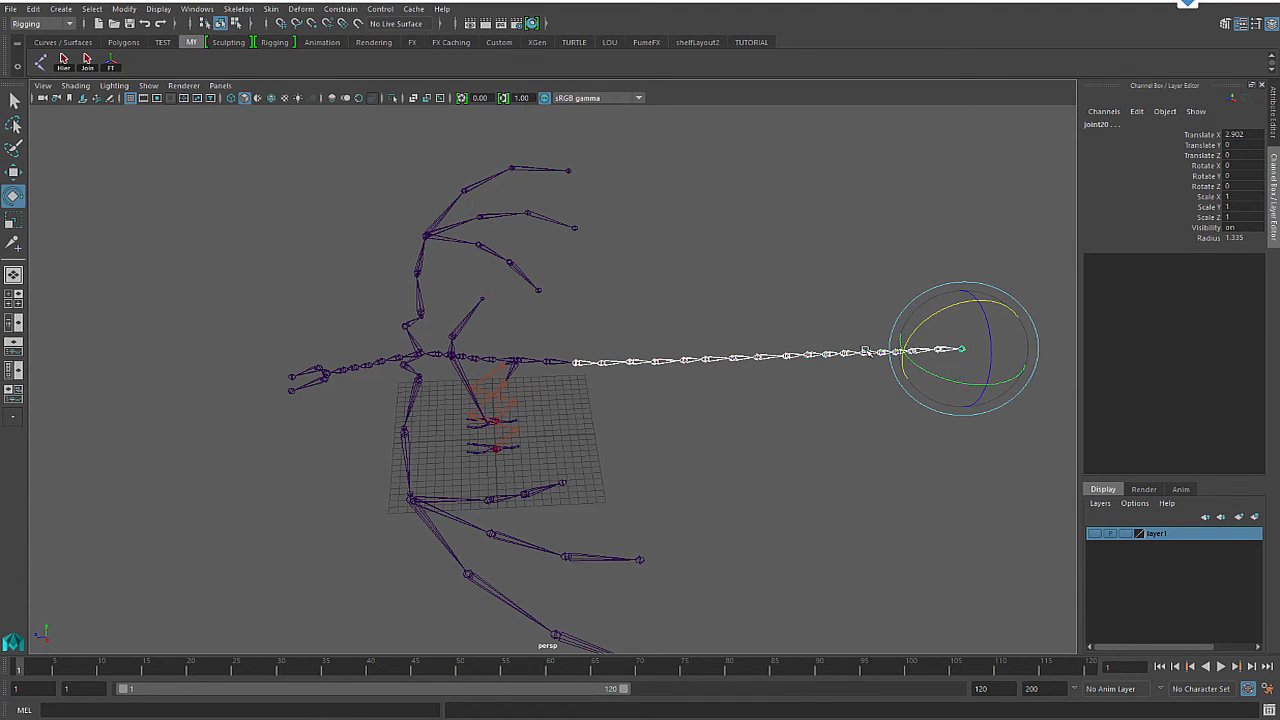
pyautogui.moveTo(950, 380); pyautogui.dragTo(979, 386)
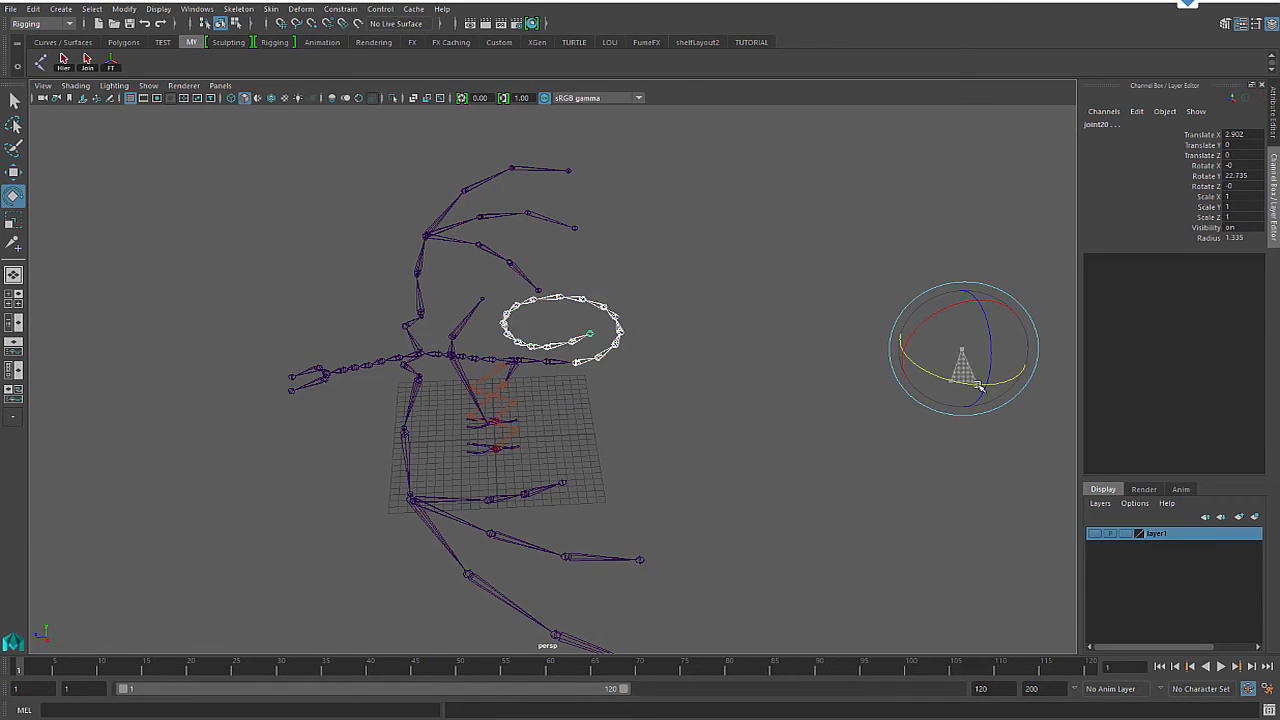
pyautogui.hotkey('ctrl', 'z')
pyautogui.click(740, 423)
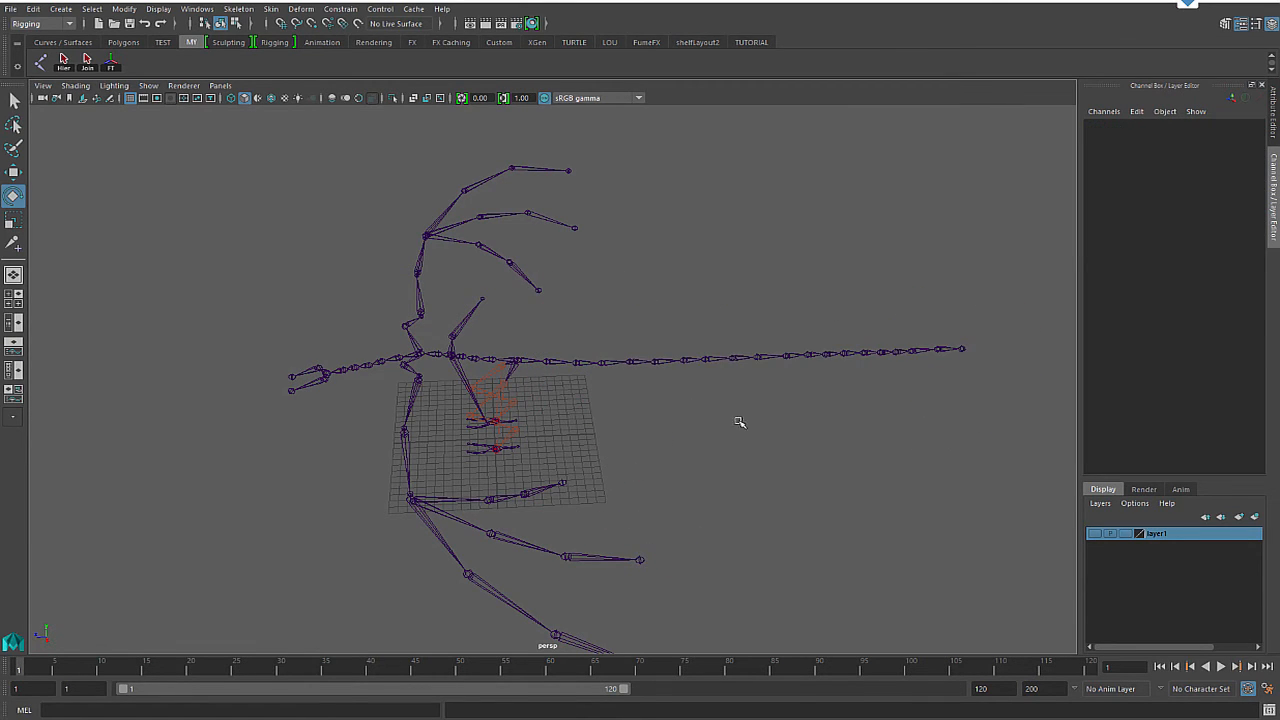
# Step: Select the tail hierarchy from joint11, try bending it about 3.4 degrees per joint in Y, and undo the bend
pyautogui.click(790, 356)
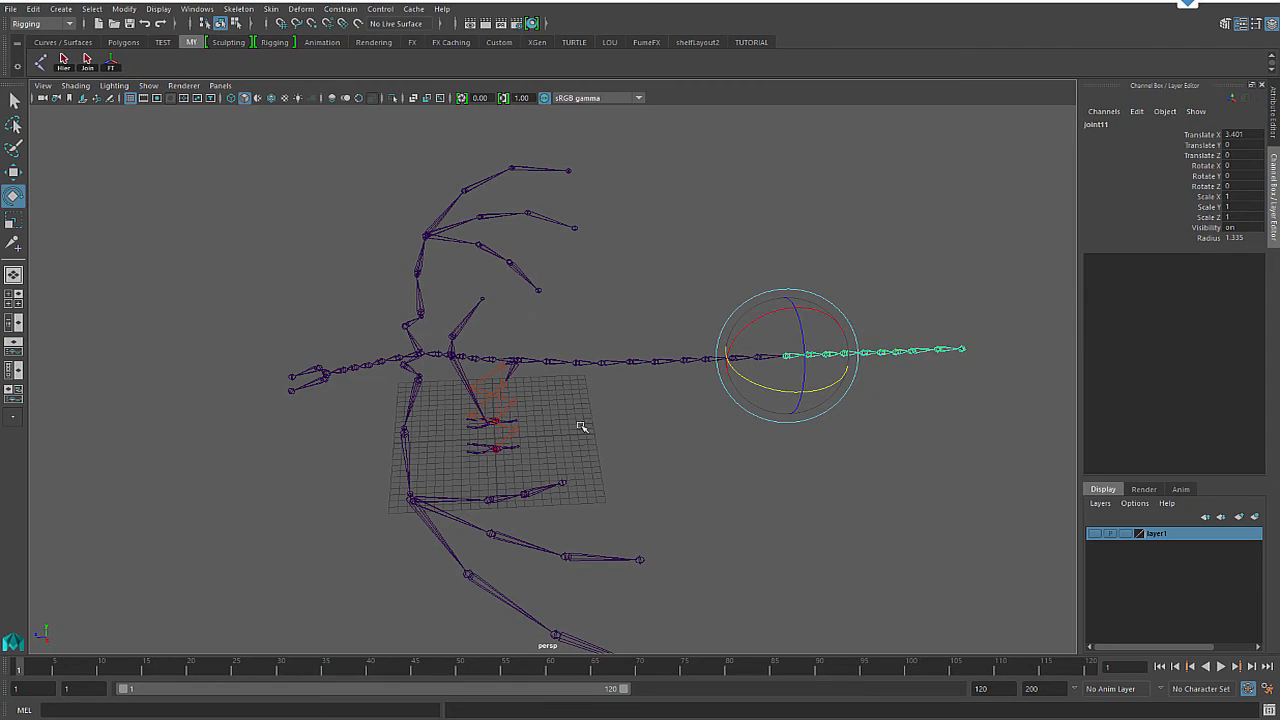
pyautogui.click(62, 68)
pyautogui.moveTo(936, 378); pyautogui.dragTo(946, 384)
pyautogui.hotkey('ctrl', 'z')
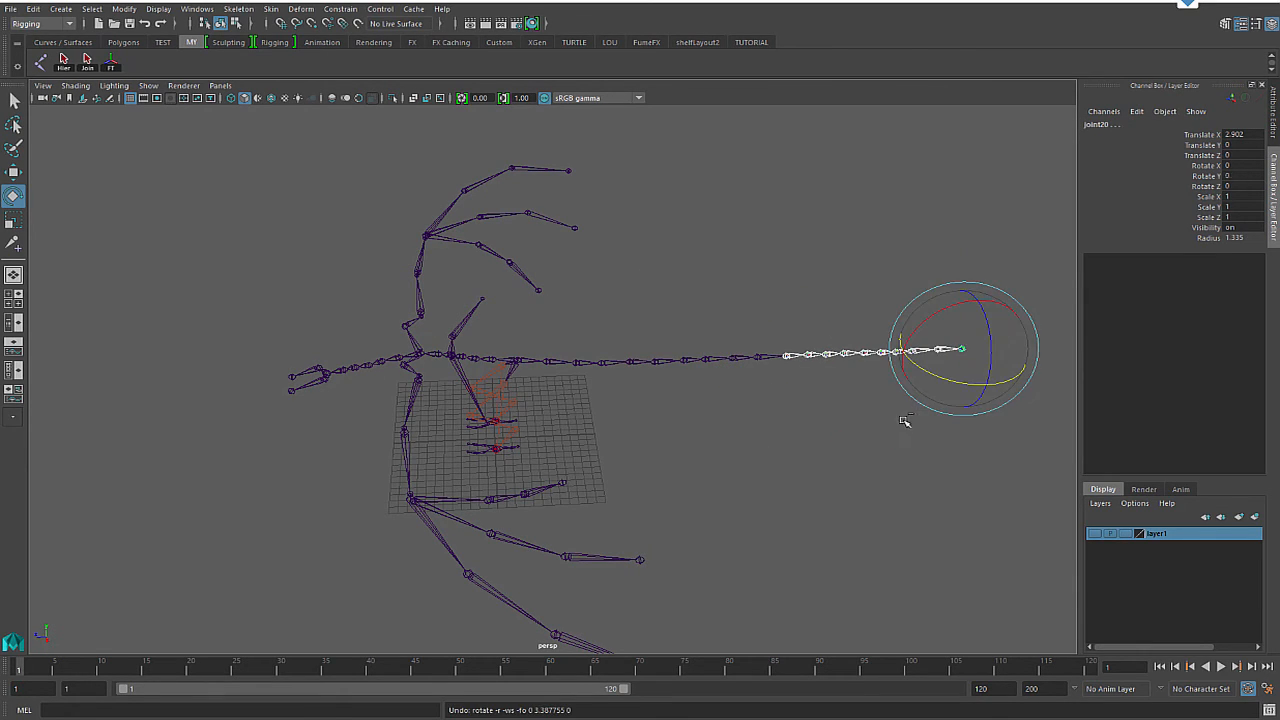
pyautogui.click(913, 493)
# Step: Select joint4 in the tail, examine the whole skeleton from the front and sides, and clear the selection
pyautogui.keyDown('alt'); pyautogui.moveTo(880, 491); pyautogui.dragTo(646, 383); pyautogui.keyUp('alt')
pyautogui.click(634, 363)
pyautogui.keyDown('alt'); pyautogui.moveTo(714, 466); pyautogui.dragTo(745, 452); pyautogui.keyUp('alt')
pyautogui.keyDown('alt'); pyautogui.moveTo(1004, 425); pyautogui.dragTo(1032, 419); pyautogui.keyUp('alt')
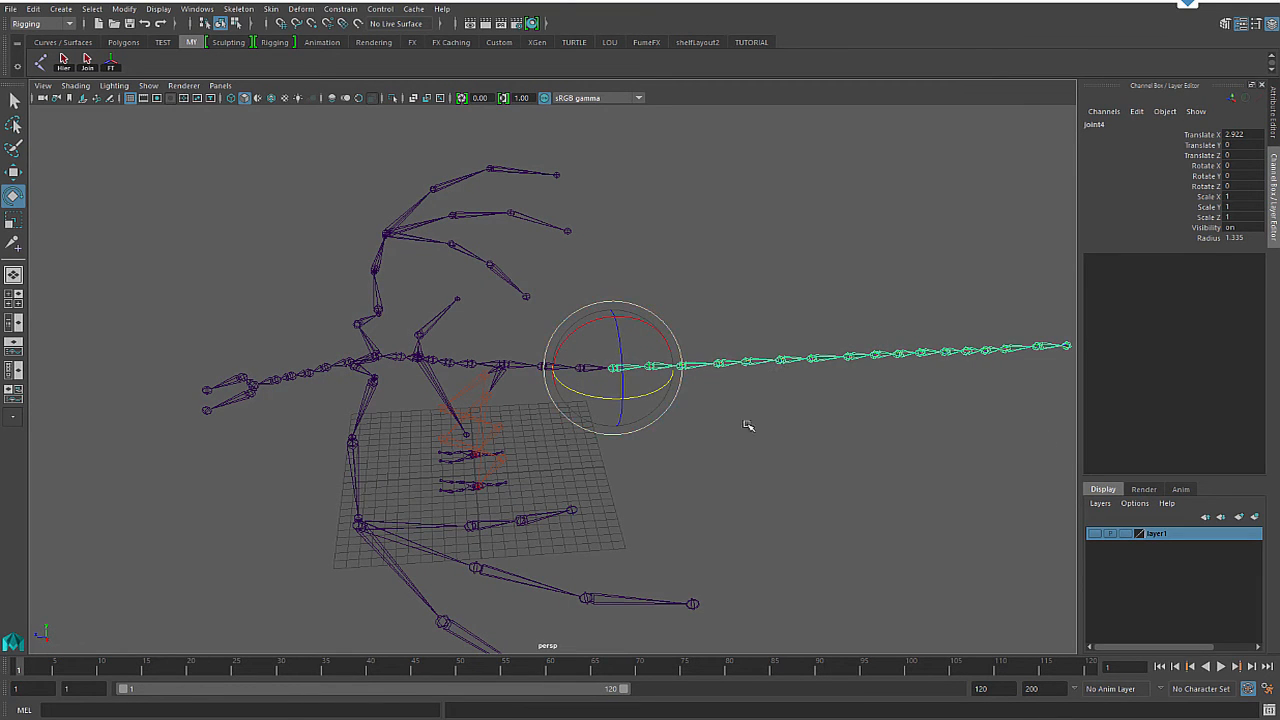
pyautogui.keyDown('alt'); pyautogui.moveTo(337, 342); pyautogui.dragTo(452, 296); pyautogui.keyUp('alt')
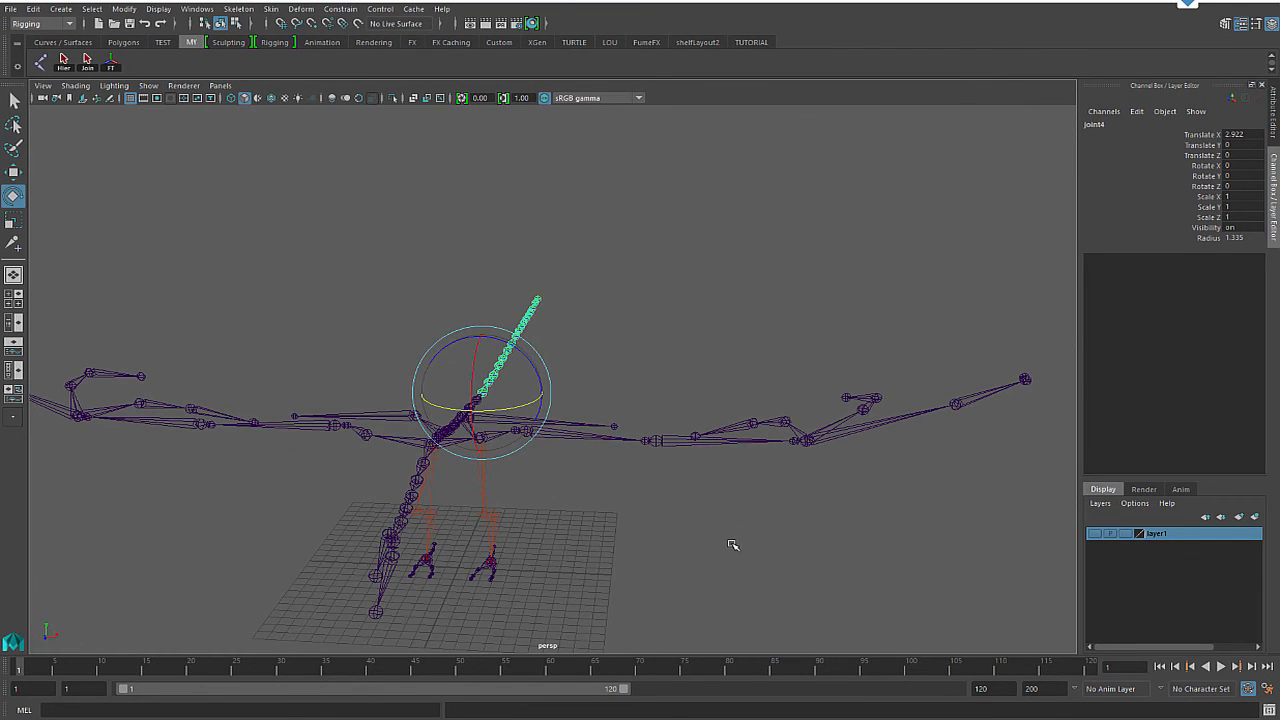
pyautogui.click(803, 566)
pyautogui.keyDown('alt'); pyautogui.moveTo(803, 566); pyautogui.dragTo(558, 482); pyautogui.keyUp('alt')
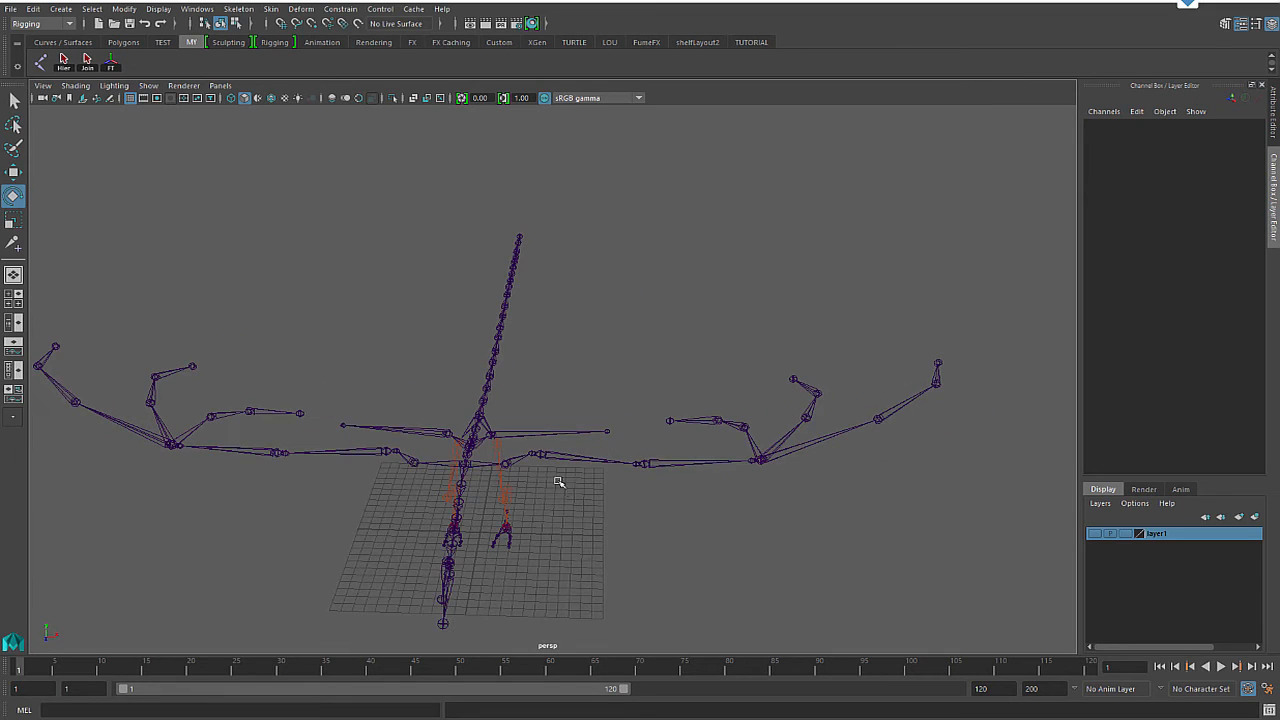
pyautogui.keyDown('alt'); pyautogui.moveTo(816, 559); pyautogui.dragTo(592, 537); pyautogui.keyUp('alt')
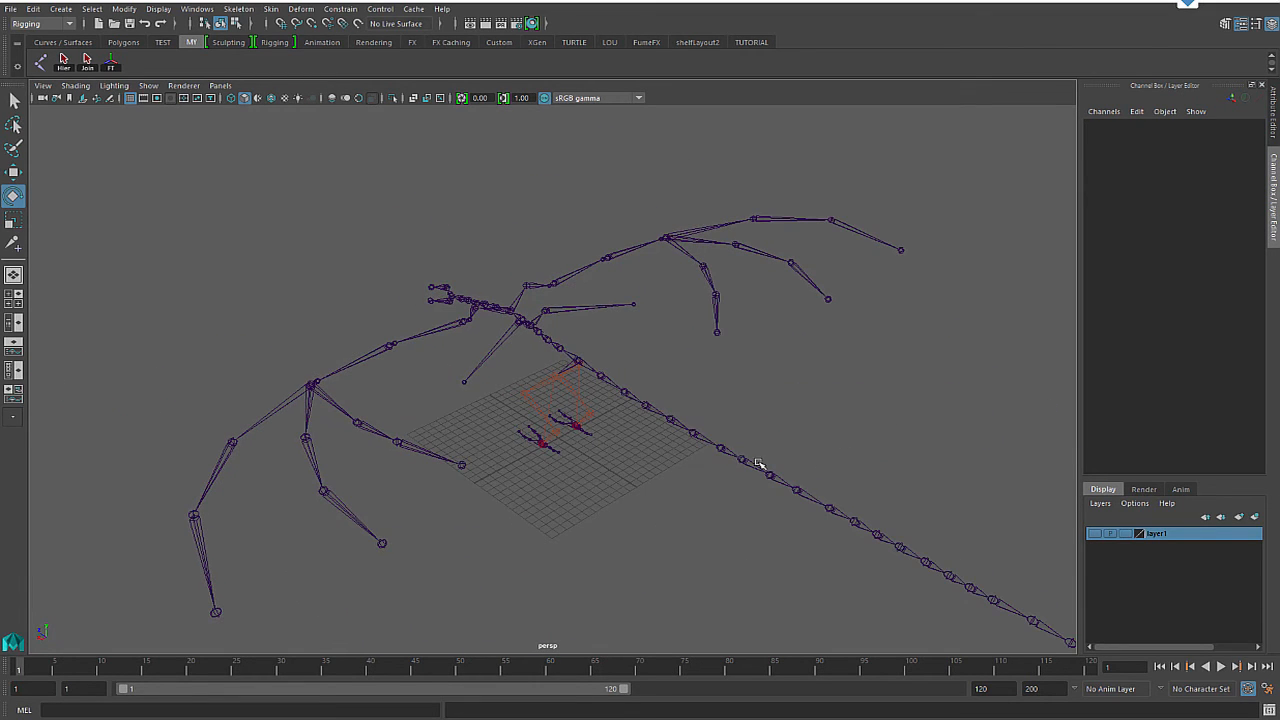
pyautogui.keyDown('alt'); pyautogui.moveTo(647, 502); pyautogui.dragTo(728, 514); pyautogui.keyUp('alt')
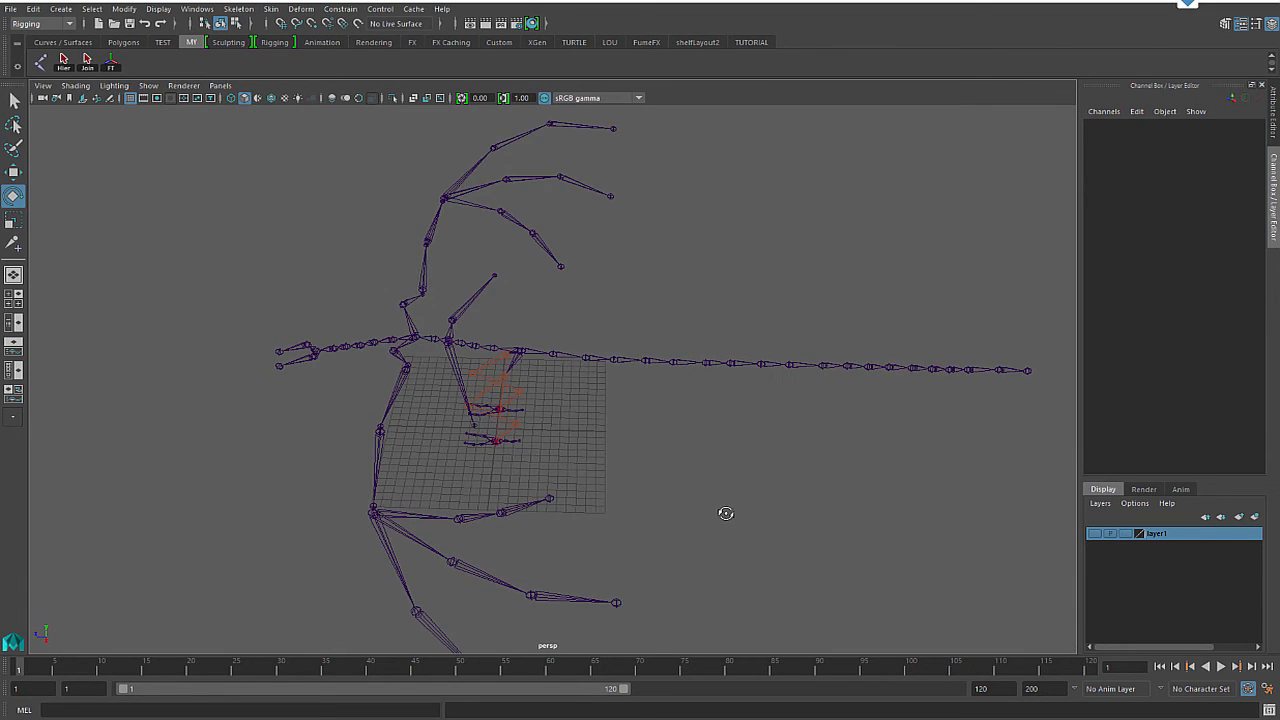
# Step: Try rotating the tail at its base joint and as a full selected hierarchy, undoing each rotation
pyautogui.click(556, 357)
pyautogui.moveTo(567, 389); pyautogui.dragTo(586, 389)
pyautogui.hotkey('ctrl', 'z')
pyautogui.click(70, 66)
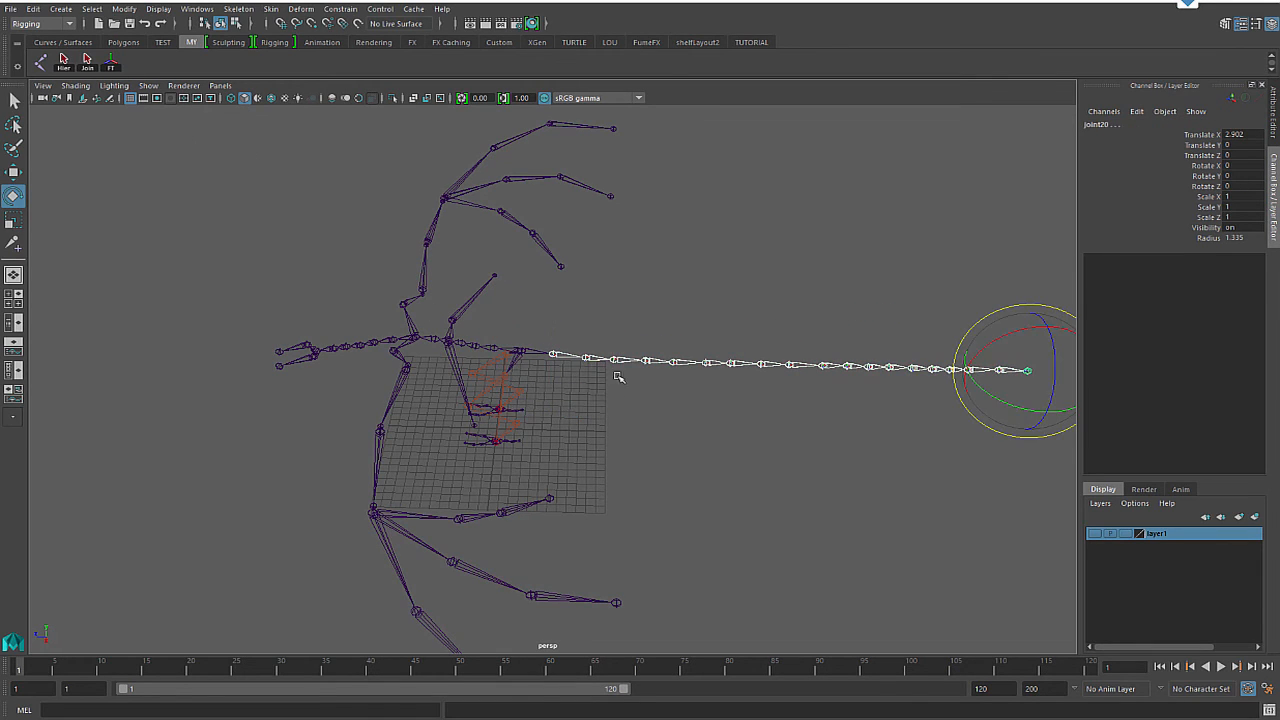
pyautogui.moveTo(1011, 401); pyautogui.dragTo(846, 530)
pyautogui.hotkey('ctrl', 'z')
# Step: Show and hide layer1 to compare the tail mesh with the selected tail joints, and clear the selection
pyautogui.keyDown('alt'); pyautogui.moveTo(209, 343); pyautogui.dragTo(671, 317); pyautogui.keyUp('alt')
pyautogui.keyDown('alt'); pyautogui.moveTo(284, 388); pyautogui.dragTo(322, 404); pyautogui.keyUp('alt')
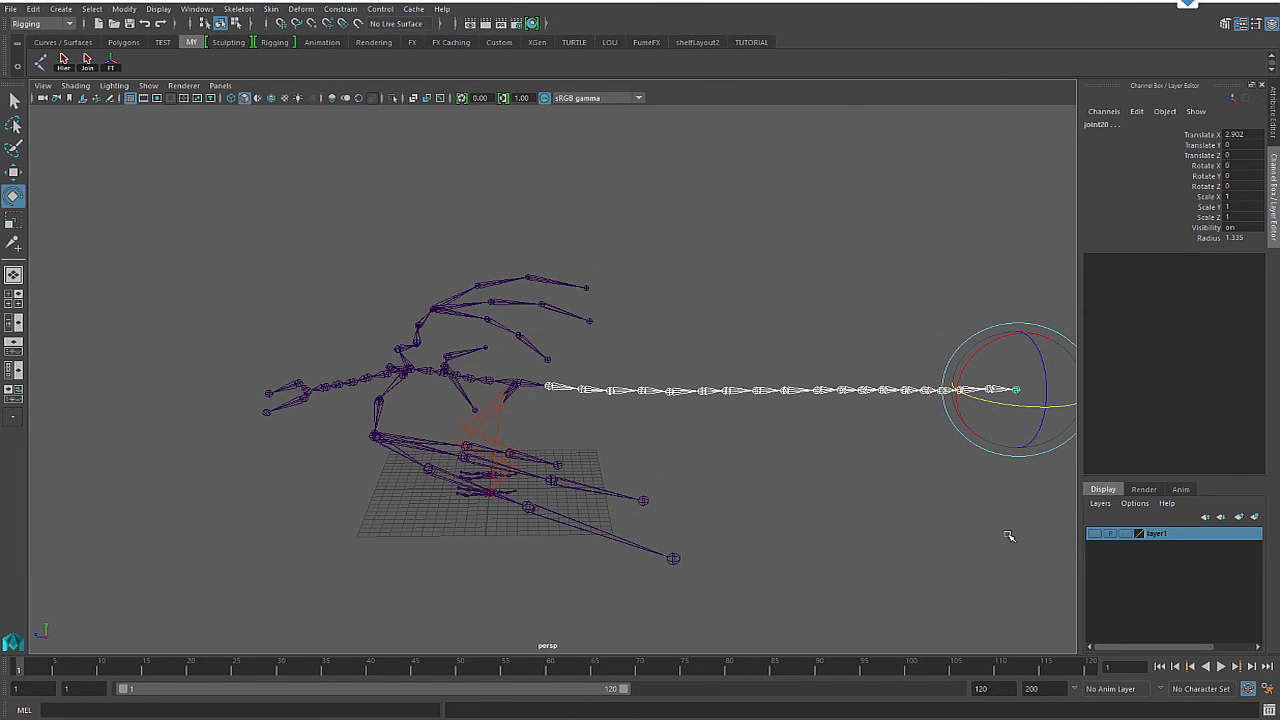
pyautogui.click(1096, 534)
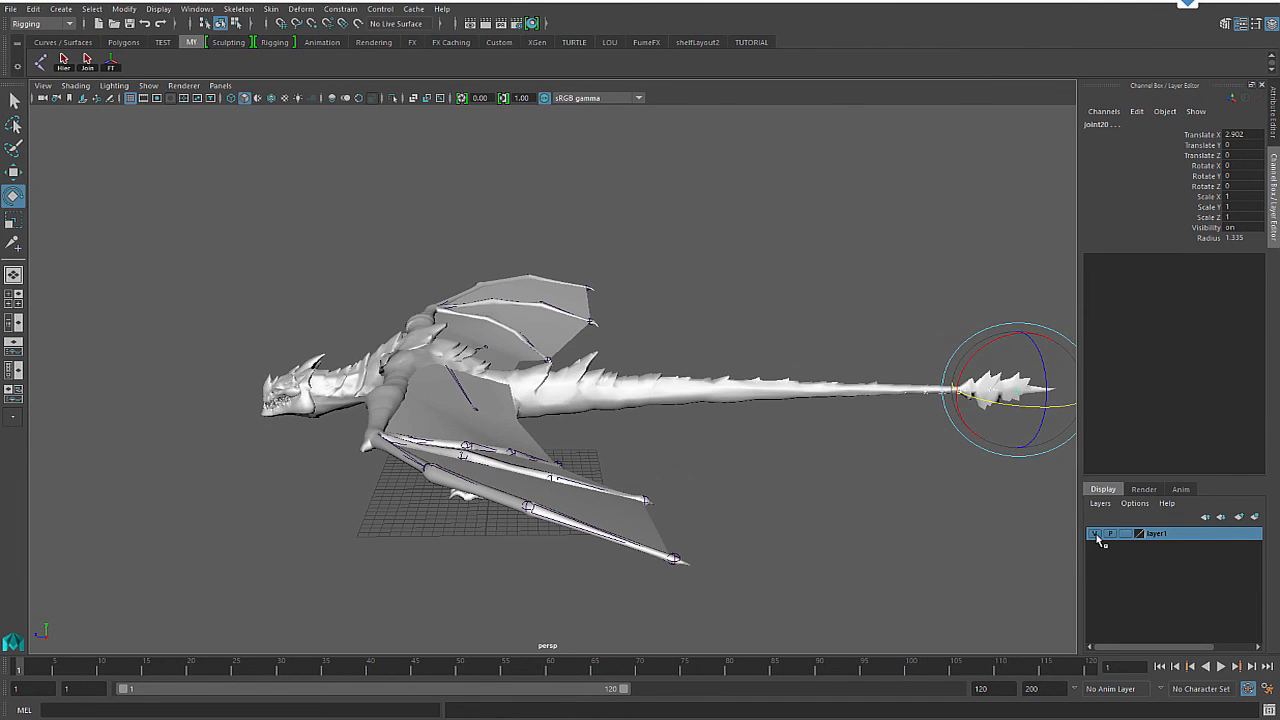
pyautogui.click(1096, 534)
pyautogui.keyDown('alt'); pyautogui.moveTo(419, 413); pyautogui.dragTo(425, 380); pyautogui.keyUp('alt')
pyautogui.keyDown('alt'); pyautogui.moveTo(387, 410); pyautogui.dragTo(368, 420); pyautogui.keyUp('alt')
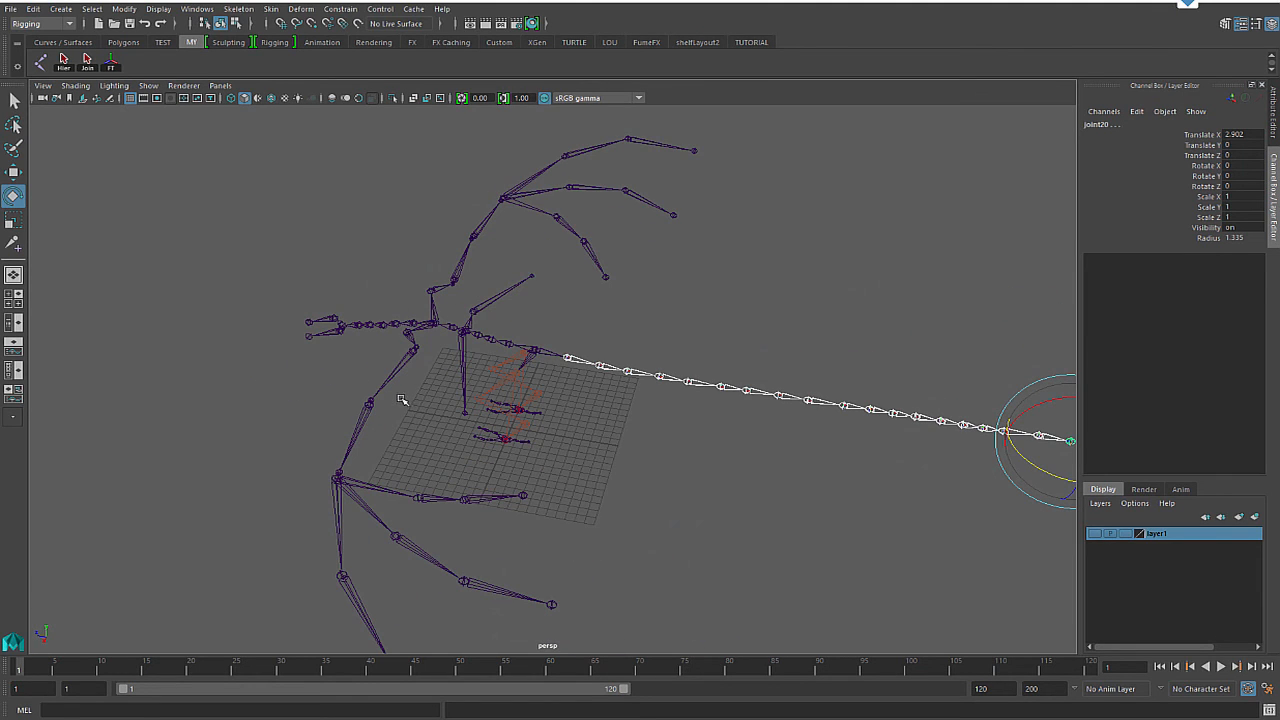
pyautogui.click(695, 296)
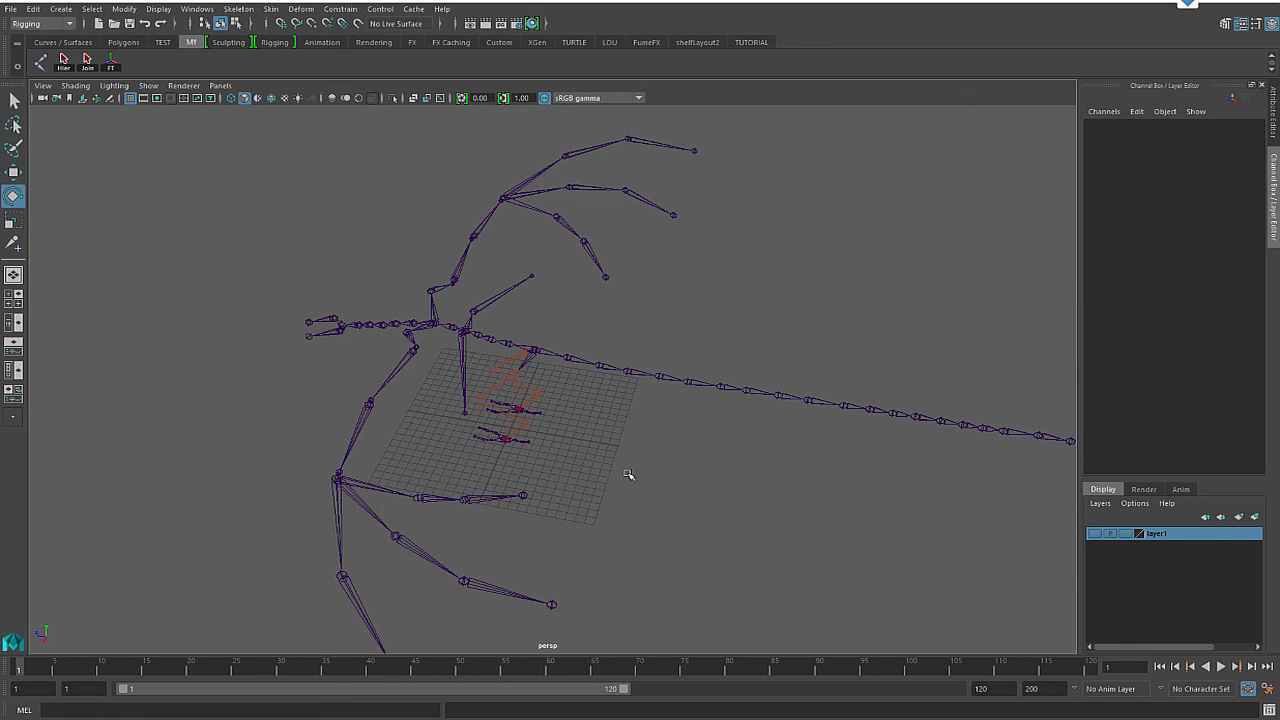
# Step: Show the dragon mesh on layer1, check it from a lower angle and return to the skeleton alone
pyautogui.click(1095, 533)
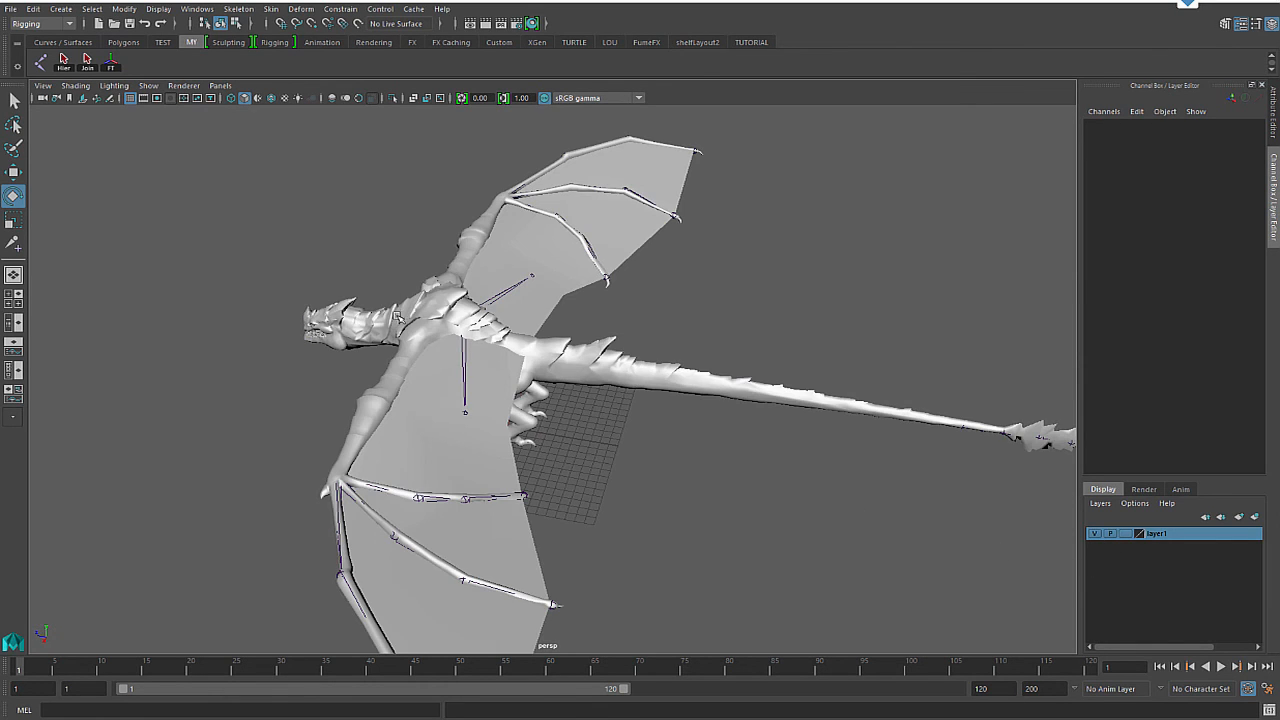
pyautogui.keyDown('alt'); pyautogui.moveTo(545, 378); pyautogui.dragTo(836, 397); pyautogui.keyUp('alt')
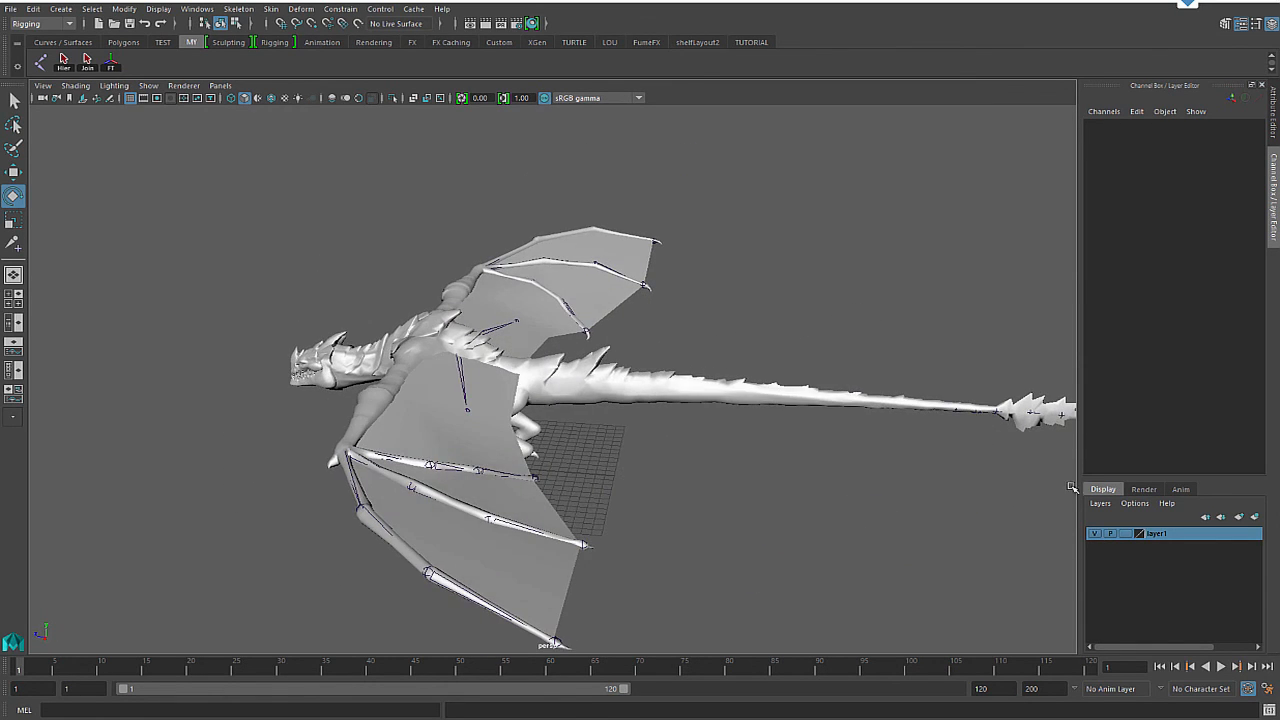
pyautogui.click(1095, 533)
pyautogui.keyDown('alt'); pyautogui.moveTo(620, 471); pyautogui.dragTo(523, 455); pyautogui.keyUp('alt')
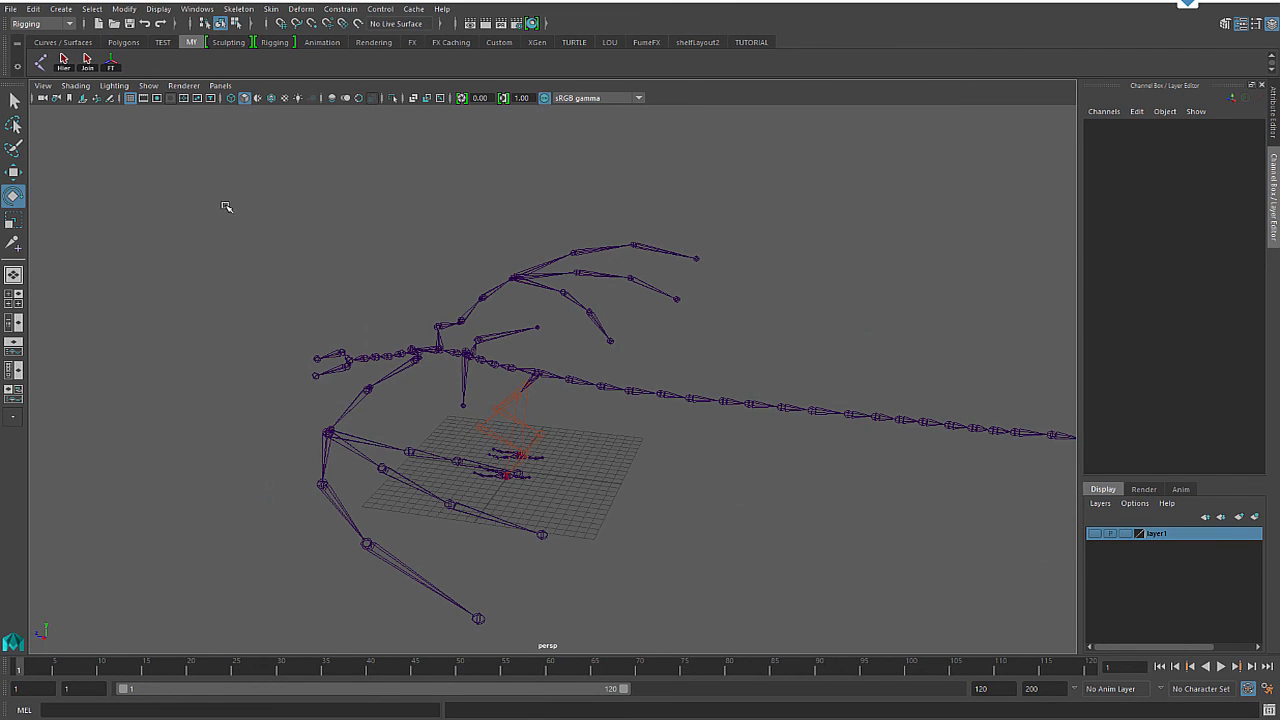